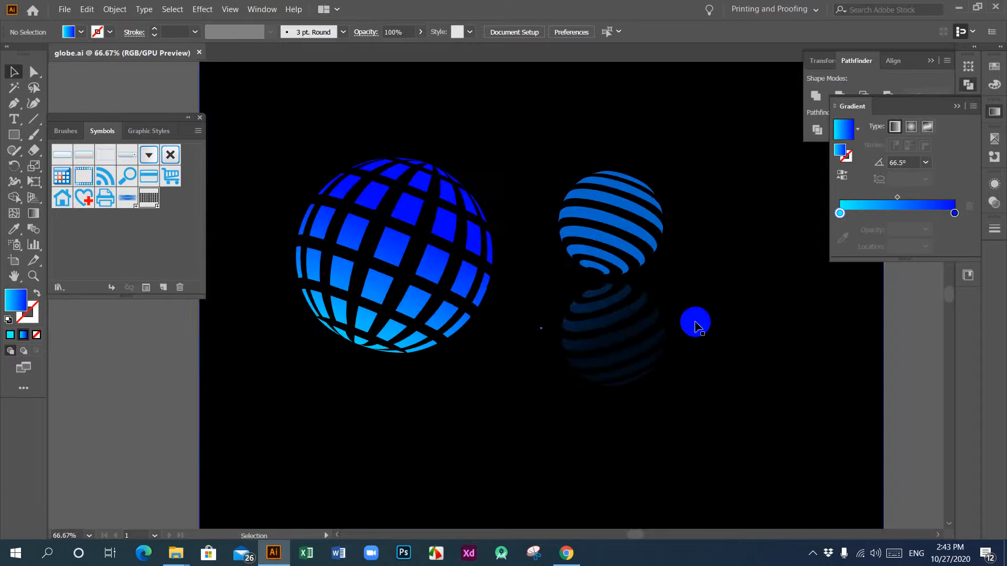
Step: Switch to the Google Meet call in Chrome, present the entire screen to the participants, and hide the sharing notice
click(569, 559)
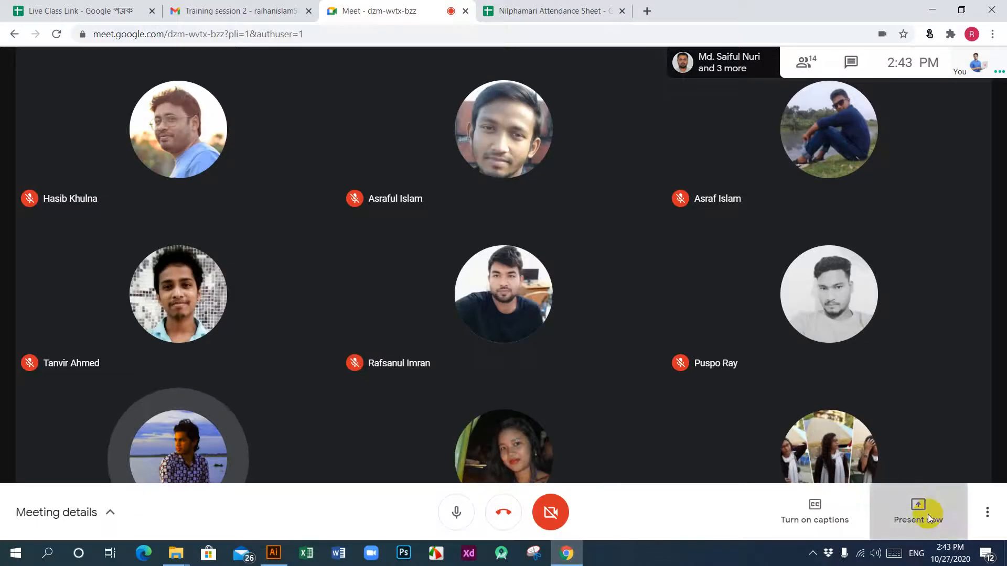
click(927, 514)
click(873, 398)
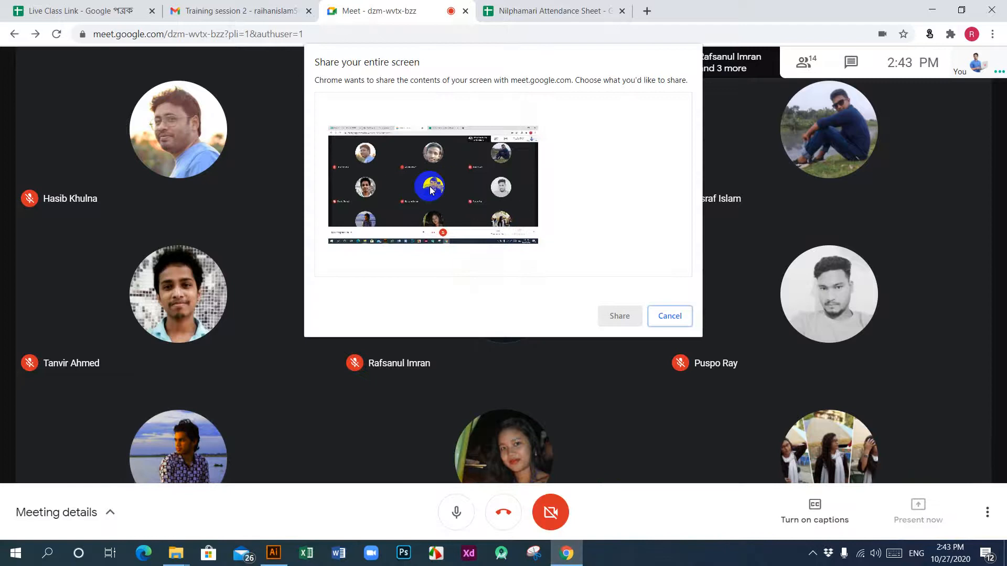
click(606, 317)
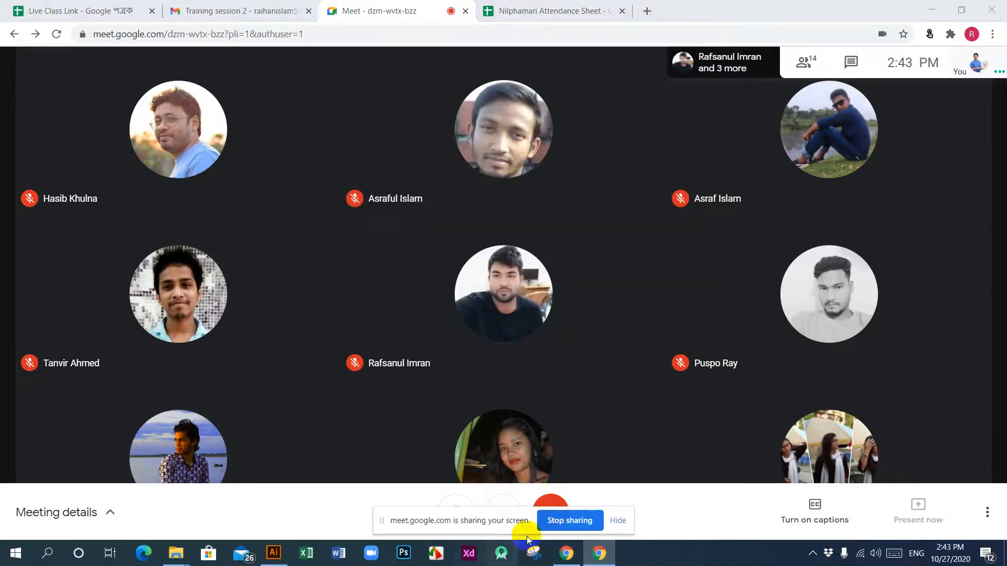
click(620, 520)
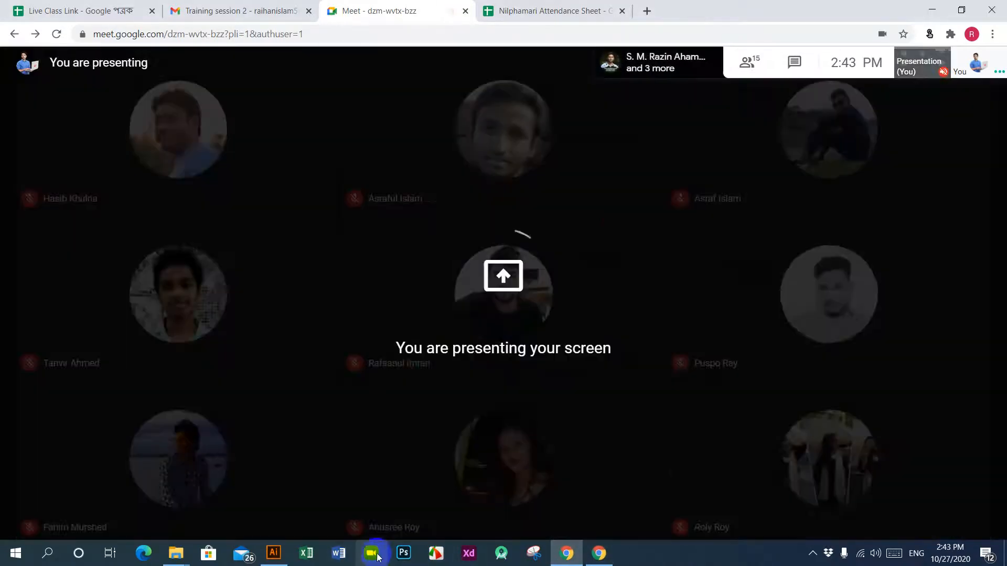
Step: Switch to Illustrator and delete the black background rectangle behind the globes in globe.ai
click(277, 555)
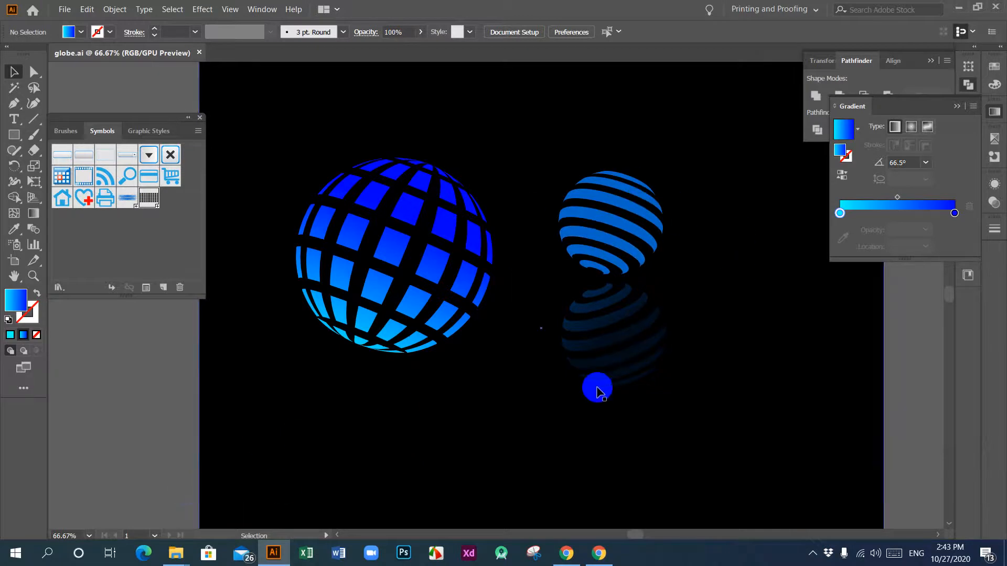
scroll(552, 369, up, 2)
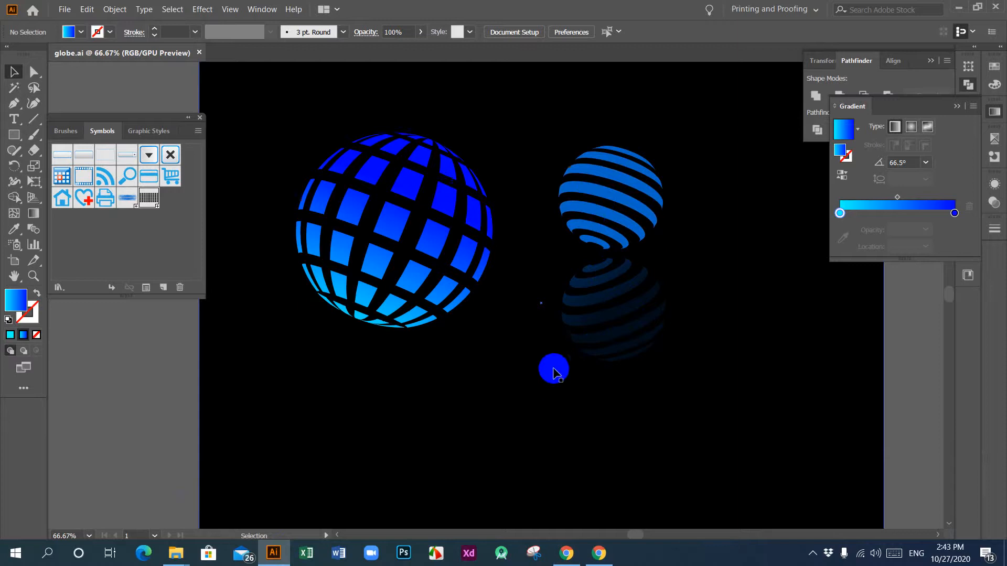
scroll(553, 372, down, 1)
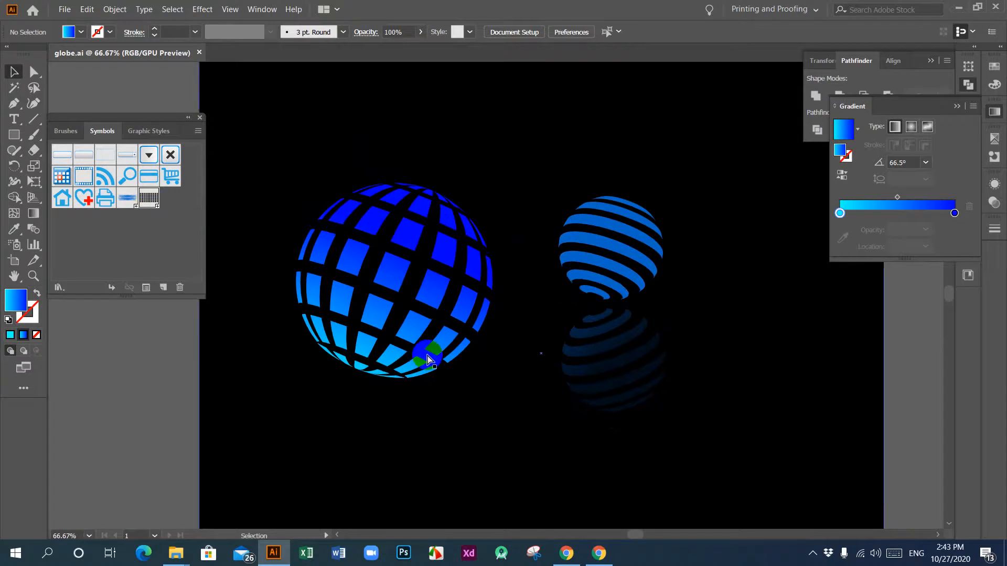
drag(427, 359, 361, 212)
key(ctrl+minus)
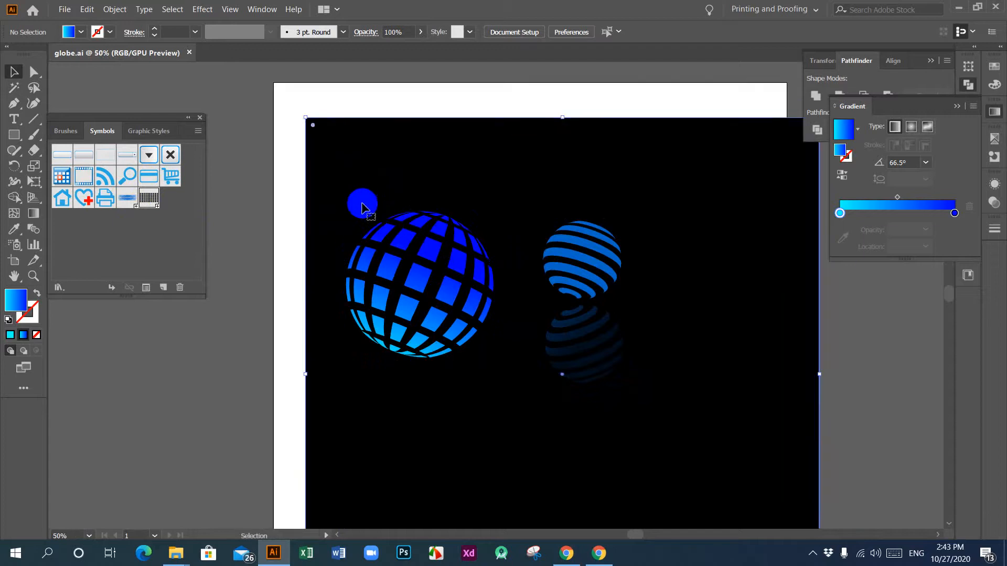
key(Delete)
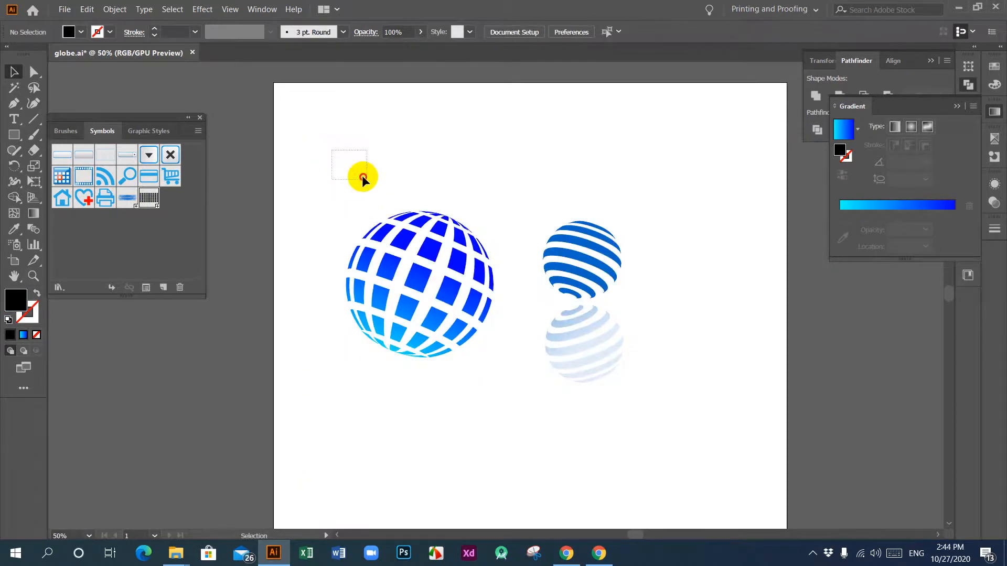
Step: Scale the globe artworks down to about half size and place them outside the artboard, beside its right edge
drag(363, 178, 687, 413)
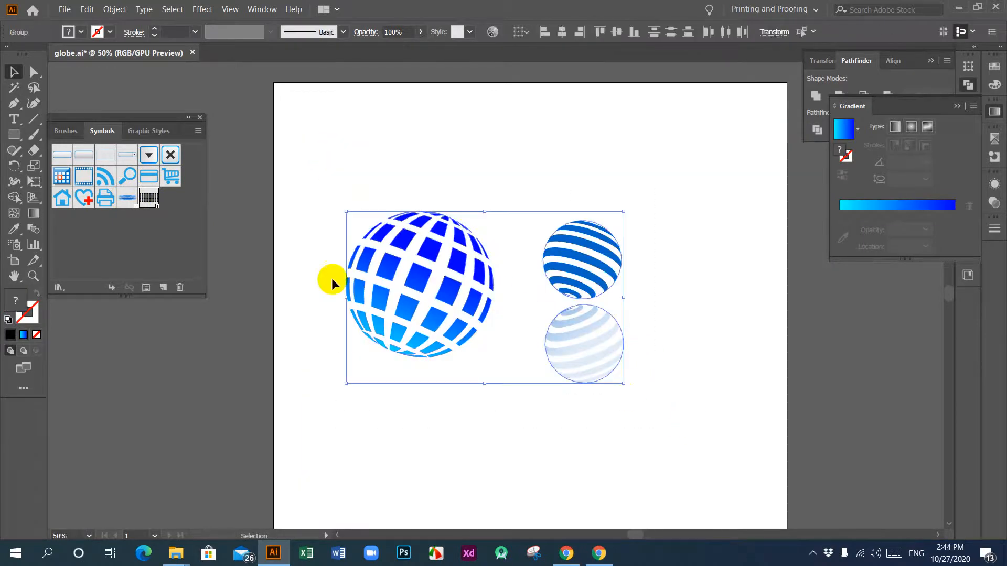
drag(344, 299, 802, 358)
click(536, 339)
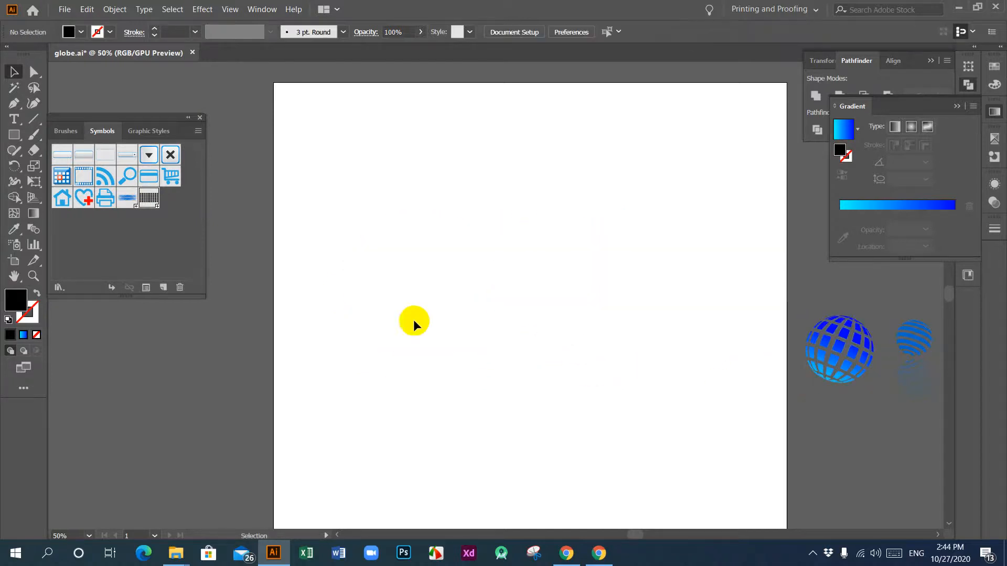
key(space)
drag(588, 300, 619, 311)
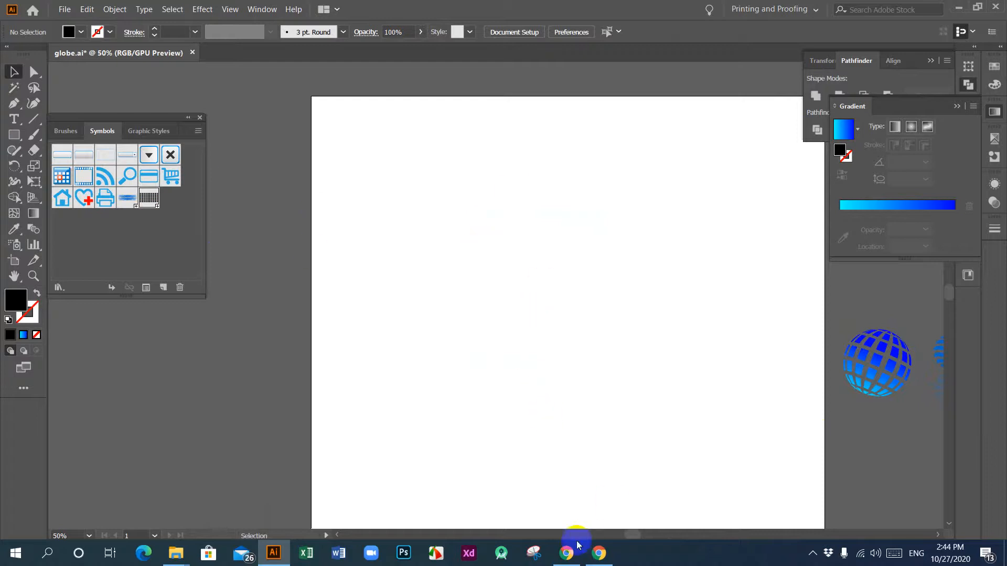
Step: Switch to Chrome and search Google Images for "globe logo" in a new tab
mouse_move(567, 559)
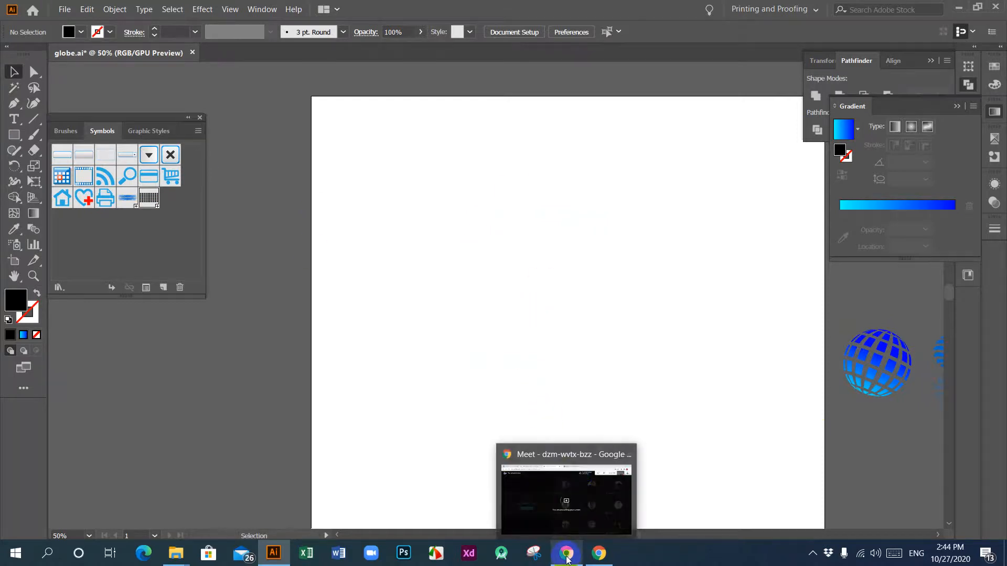
click(573, 477)
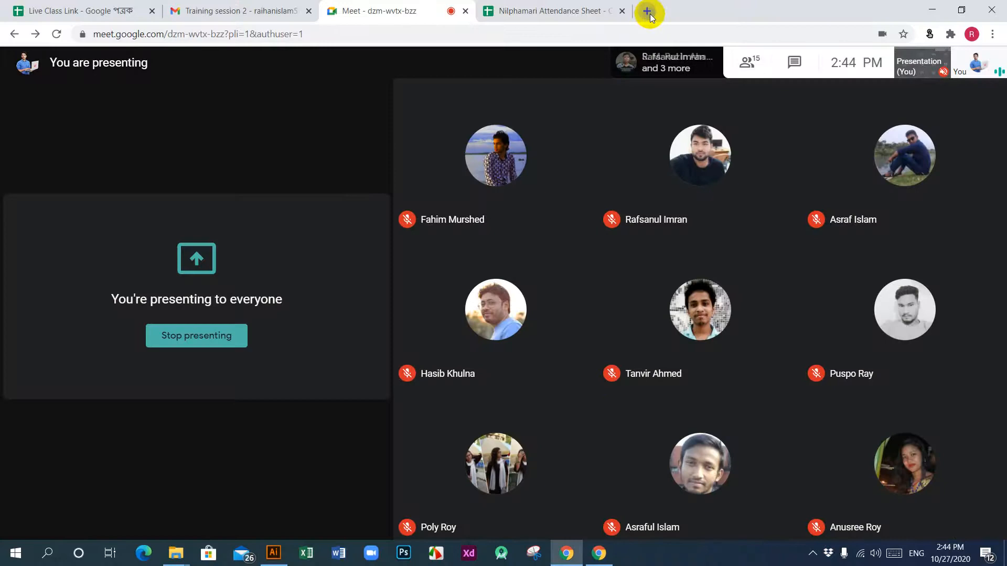
click(647, 11)
click(499, 31)
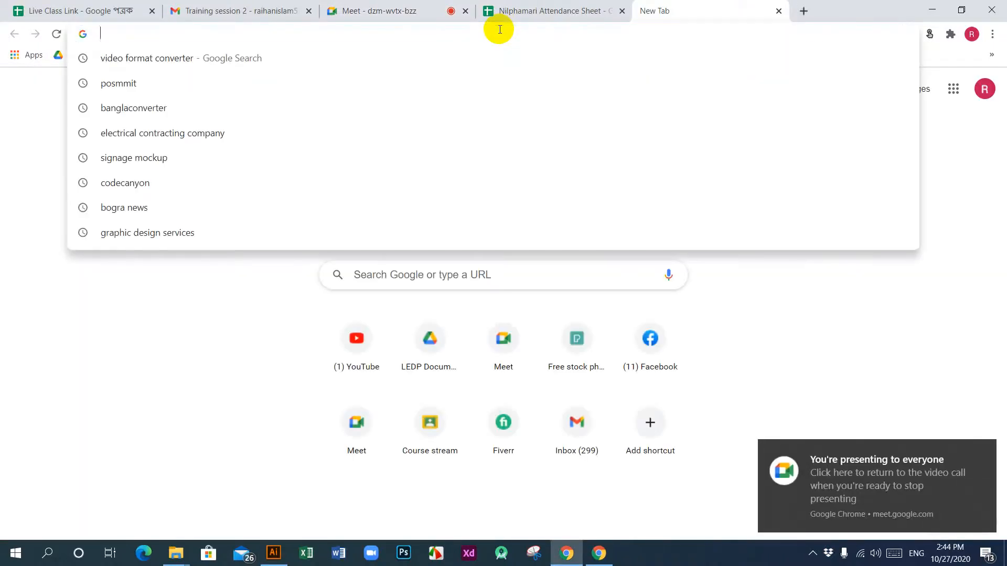
text(globe)
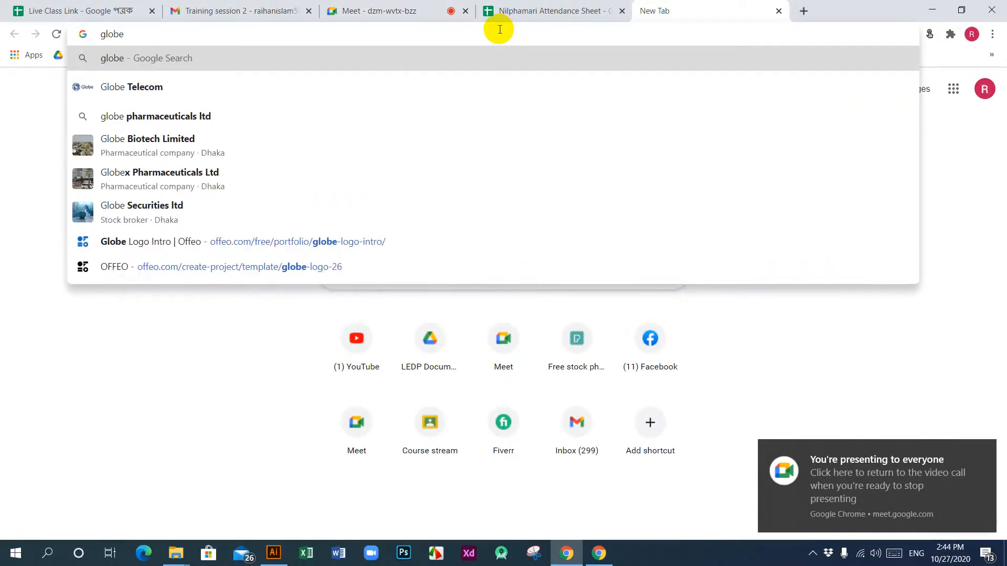
text( logoi)
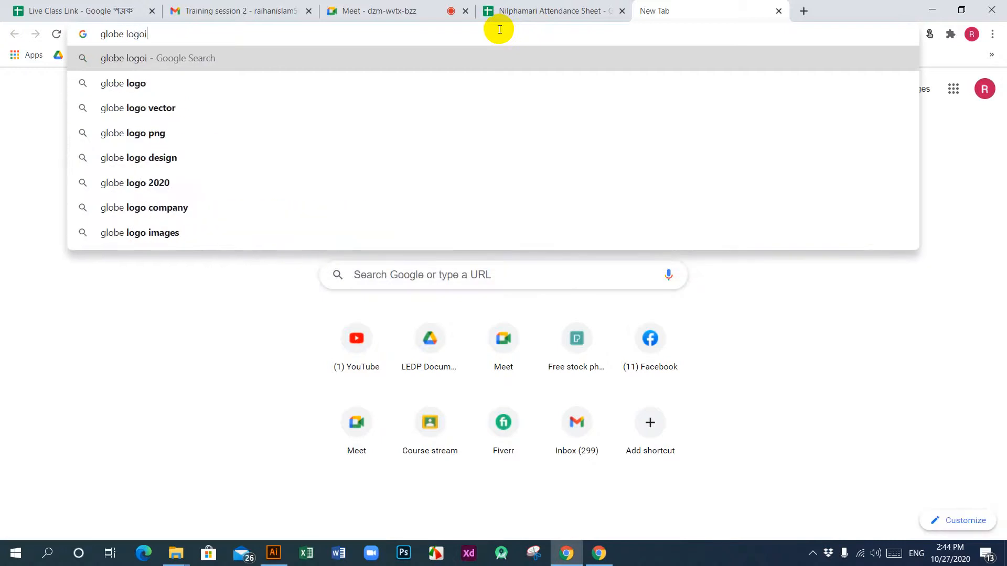
key(BackSpace)
key(Return)
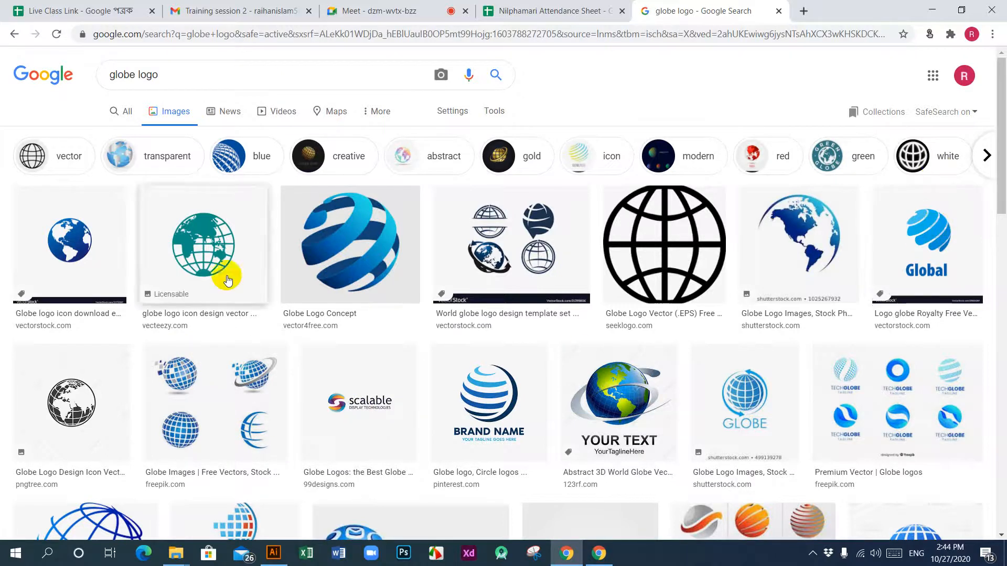
Step: Look through the globe logo image results for different globe styles, such as striped, gridded and dotted spheres
scroll(355, 356, down, 5)
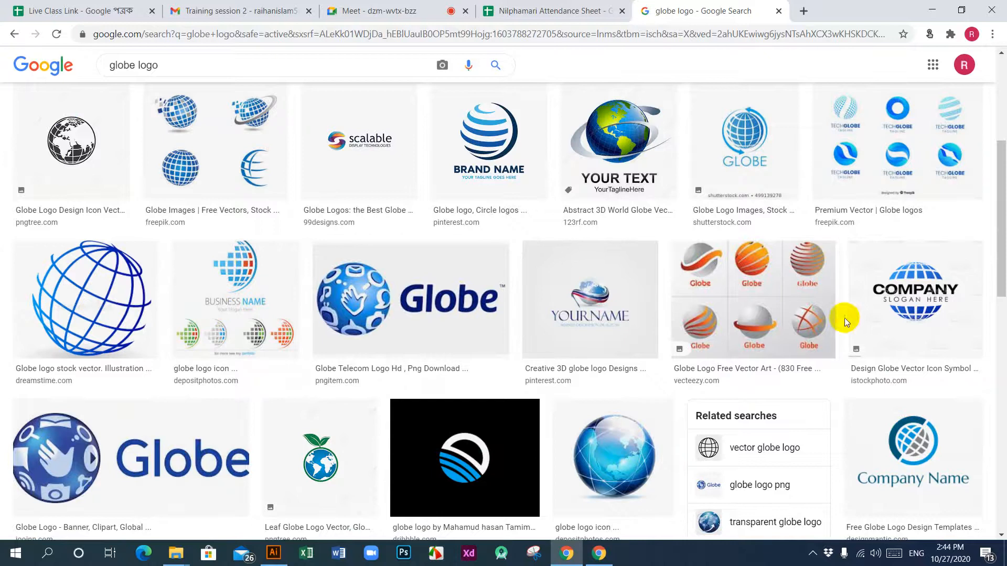
scroll(561, 252, down, 4)
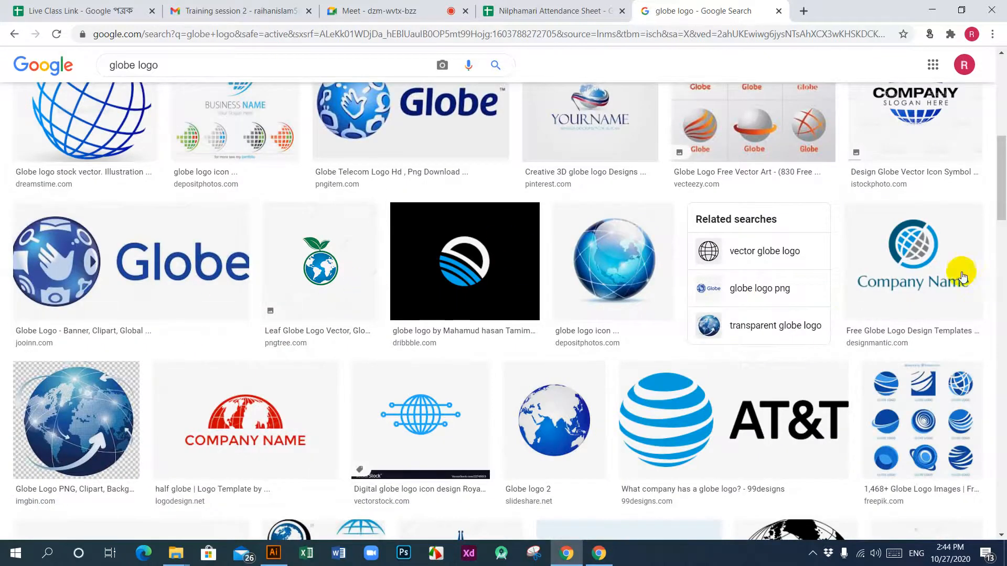
scroll(681, 336, down, 3)
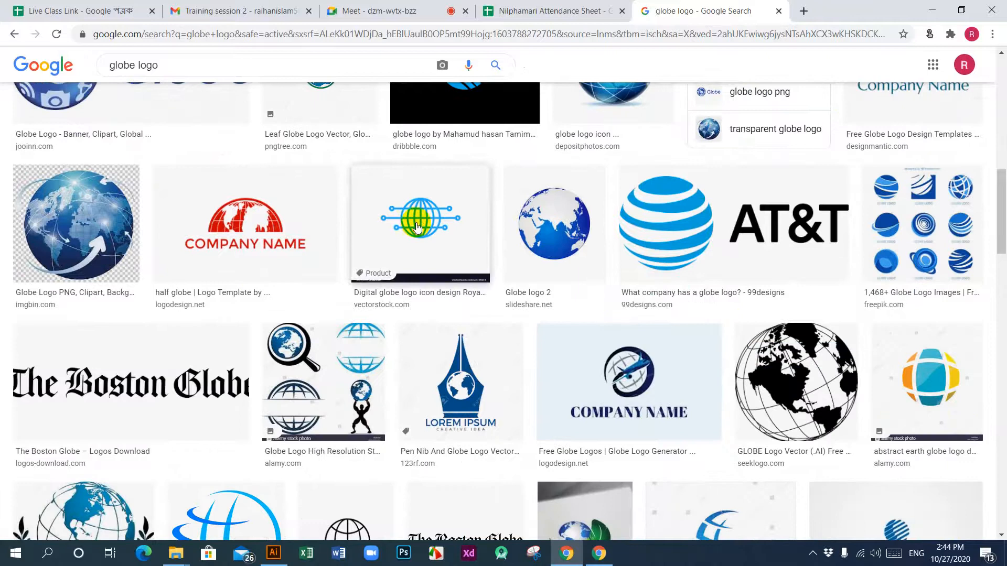
scroll(360, 333, down, 5)
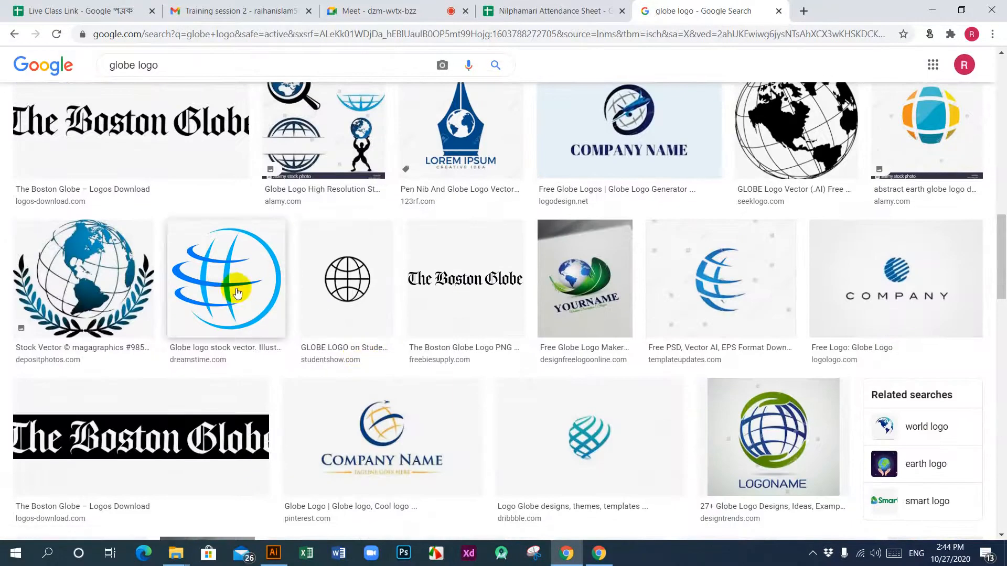
scroll(682, 267, down, 5)
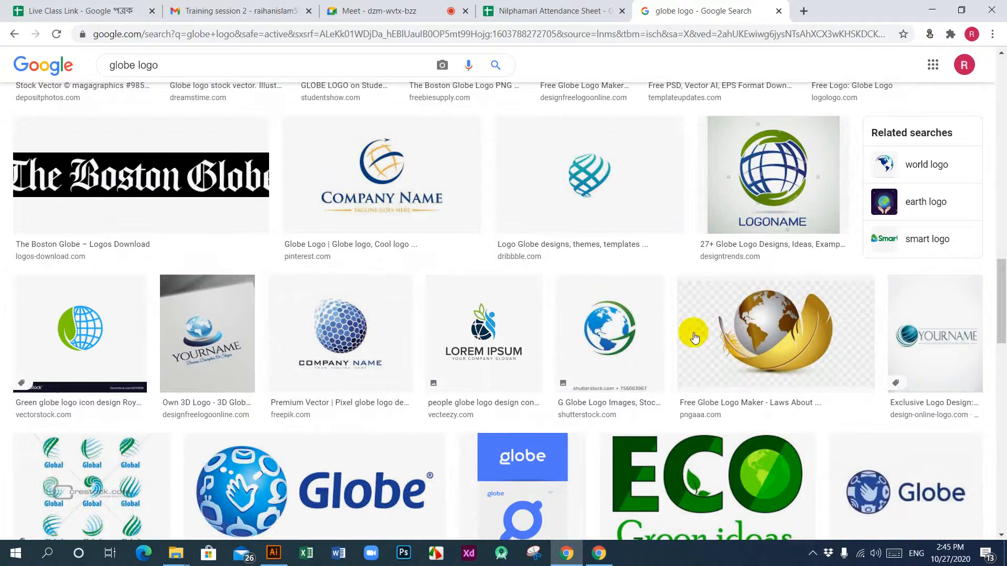
scroll(325, 391, down, 5)
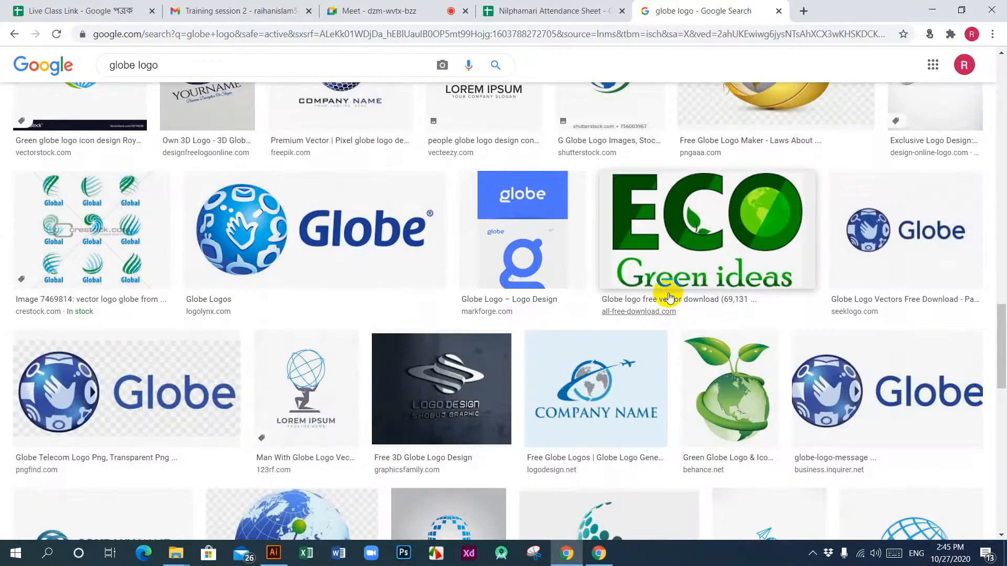
scroll(629, 325, down, 6)
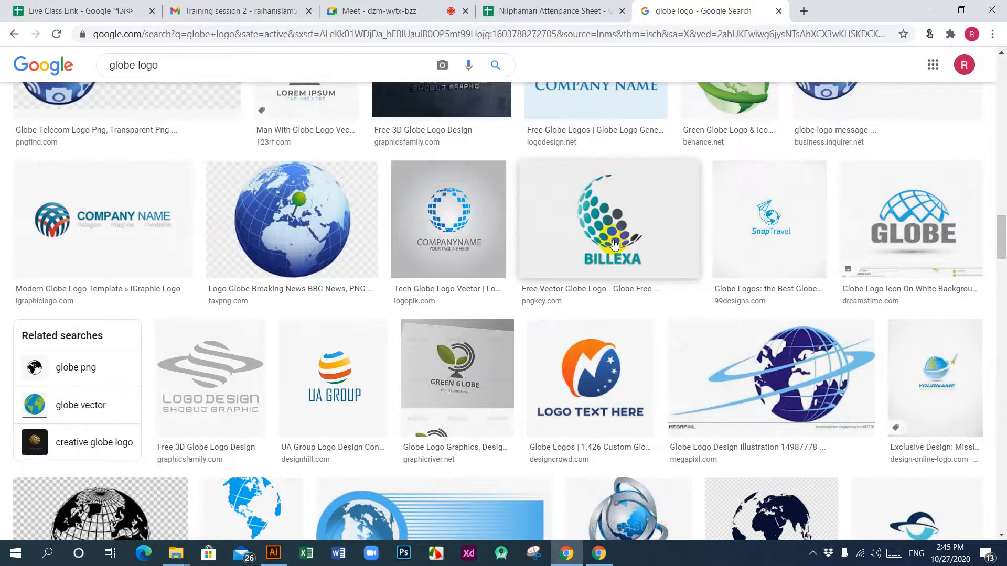
scroll(582, 247, down, 4)
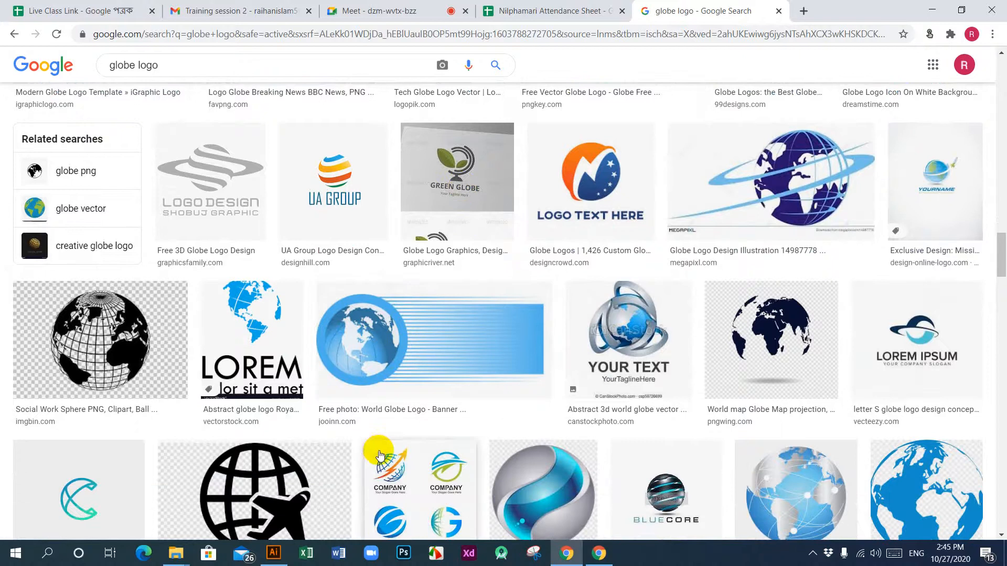
scroll(390, 387, down, 4)
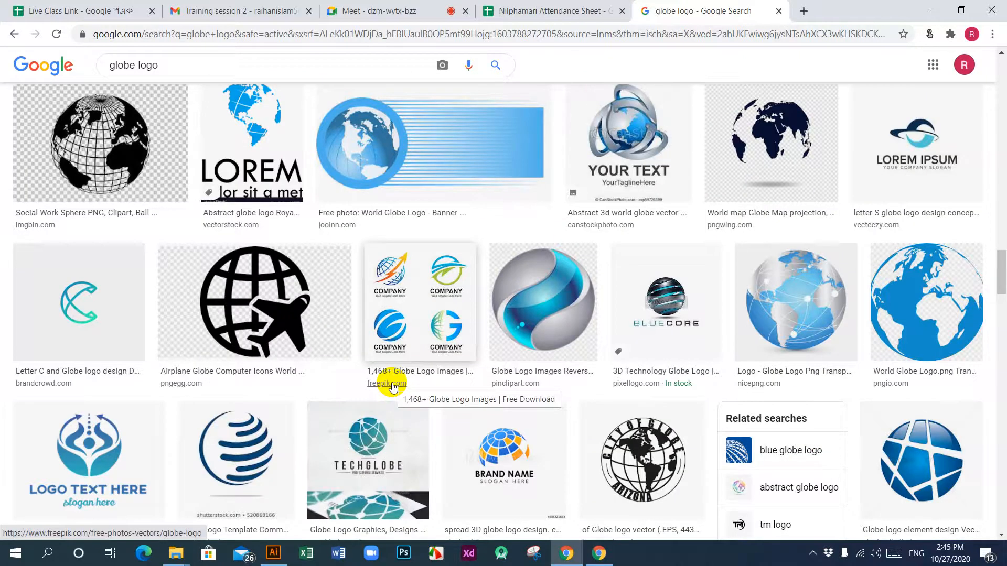
scroll(391, 386, down, 4)
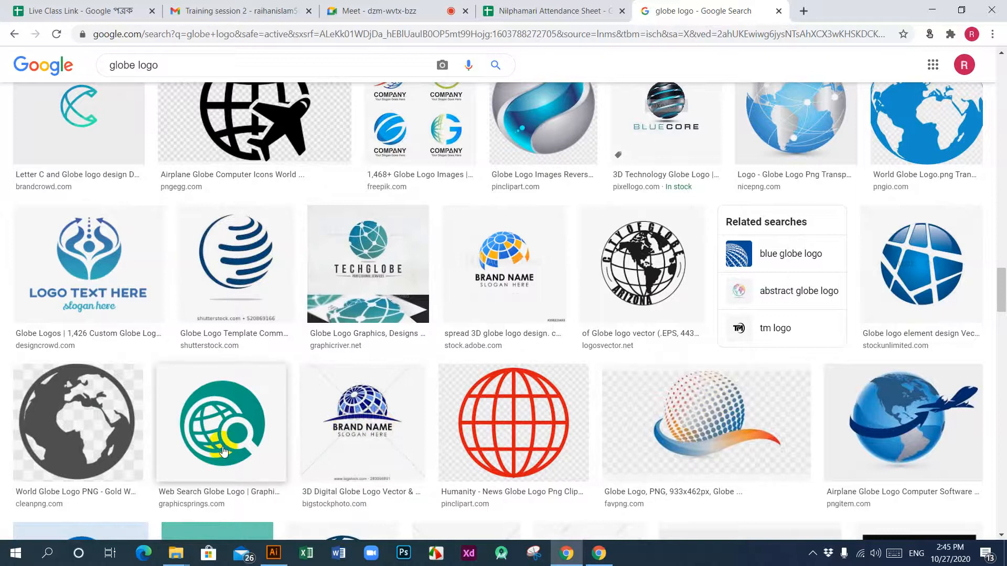
scroll(223, 451, down, 6)
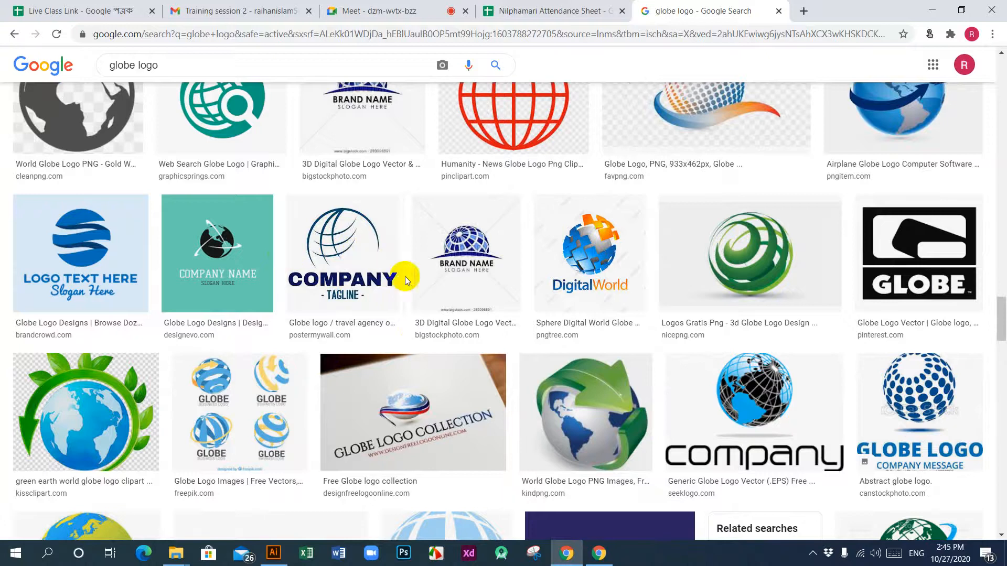
scroll(419, 346, down, 3)
scroll(420, 346, down, 3)
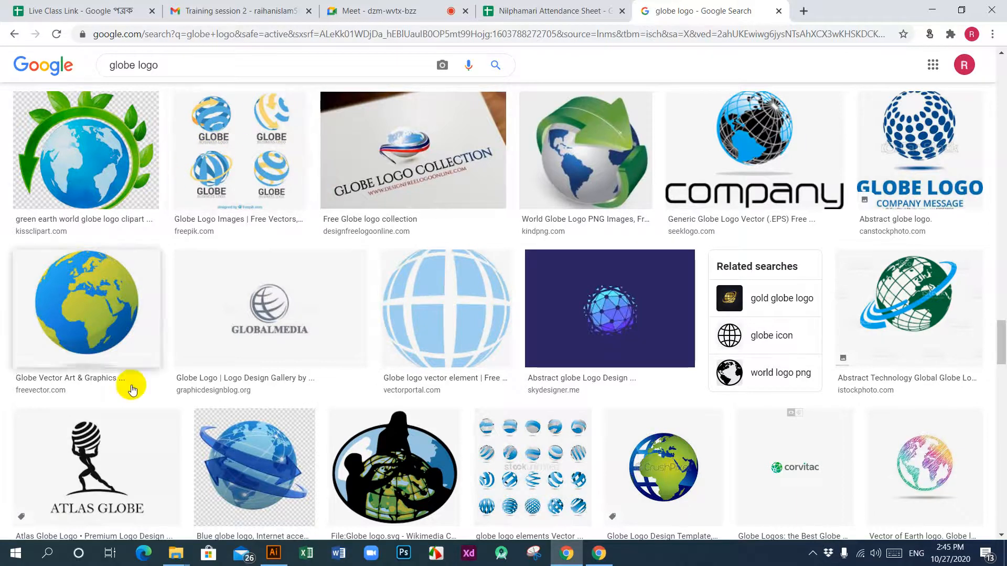
scroll(132, 389, down, 2)
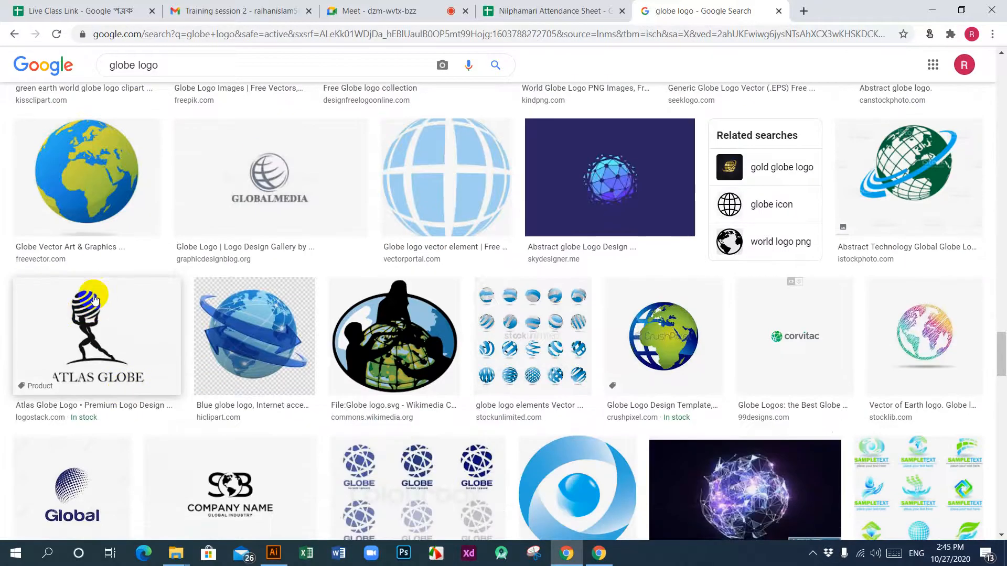
scroll(102, 337, down, 5)
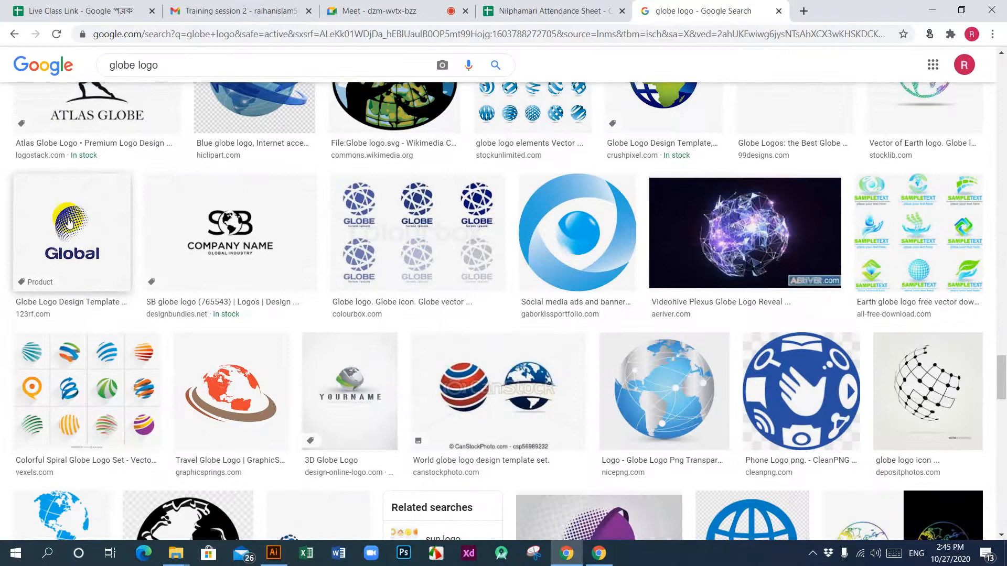
scroll(69, 222, down, 4)
Step: Preview the "Colorful Spiral Globe Logo Set" image from Vexels and look through the further globe logo results
click(80, 199)
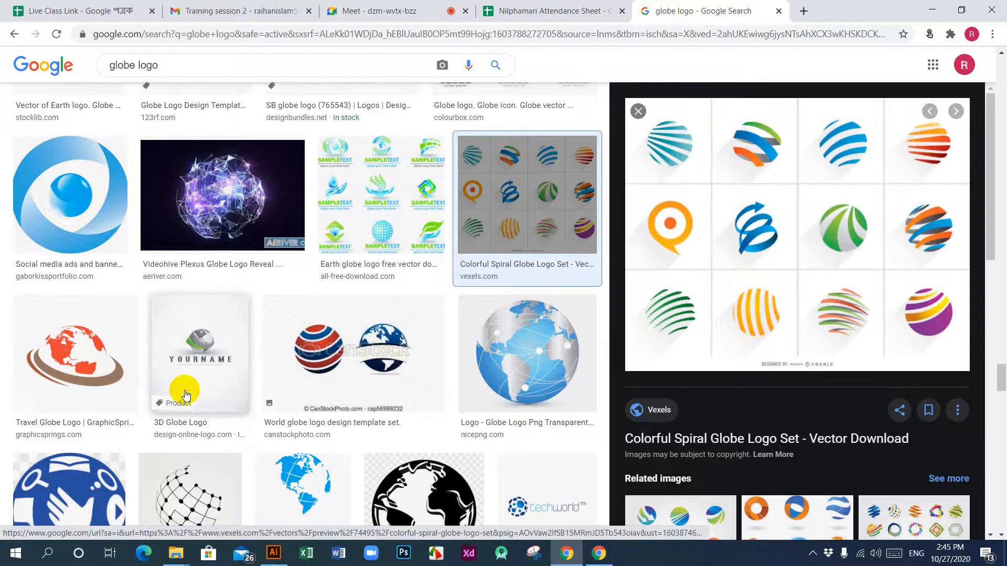
scroll(189, 399, down, 5)
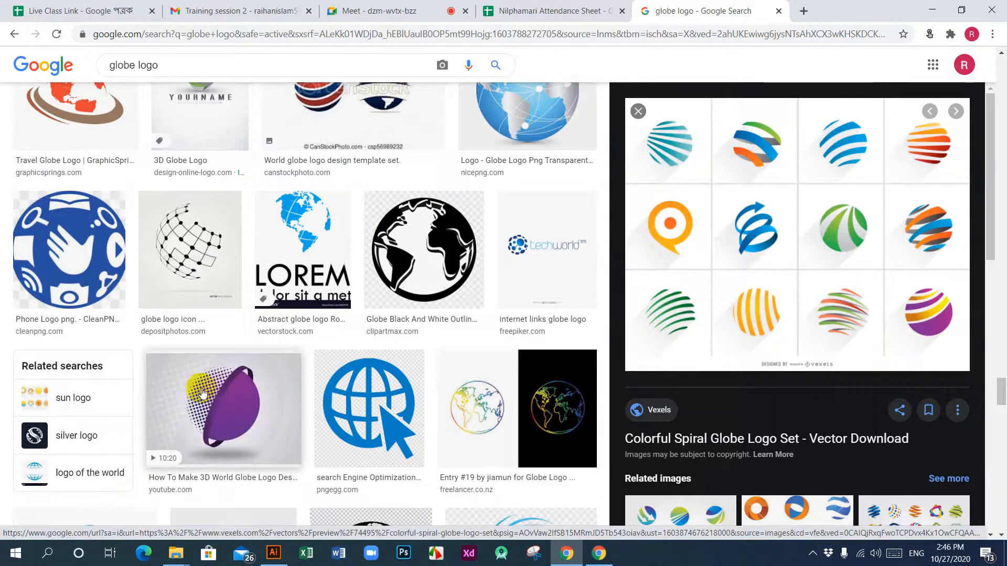
scroll(203, 390, down, 5)
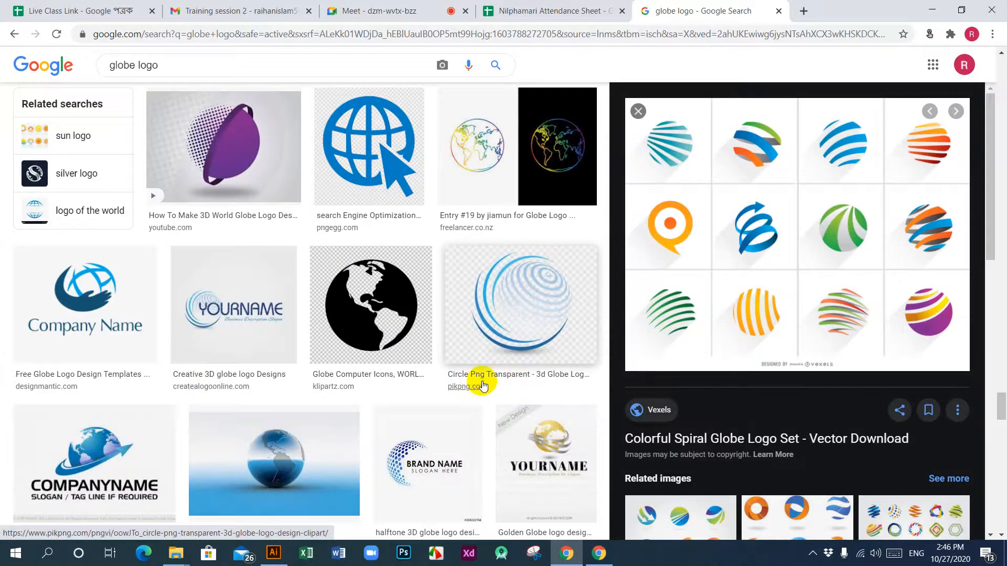
Step: Preview the "halftone 3D globe logo design" image from Adobe Stock in the globe logo results
scroll(353, 360, down, 4)
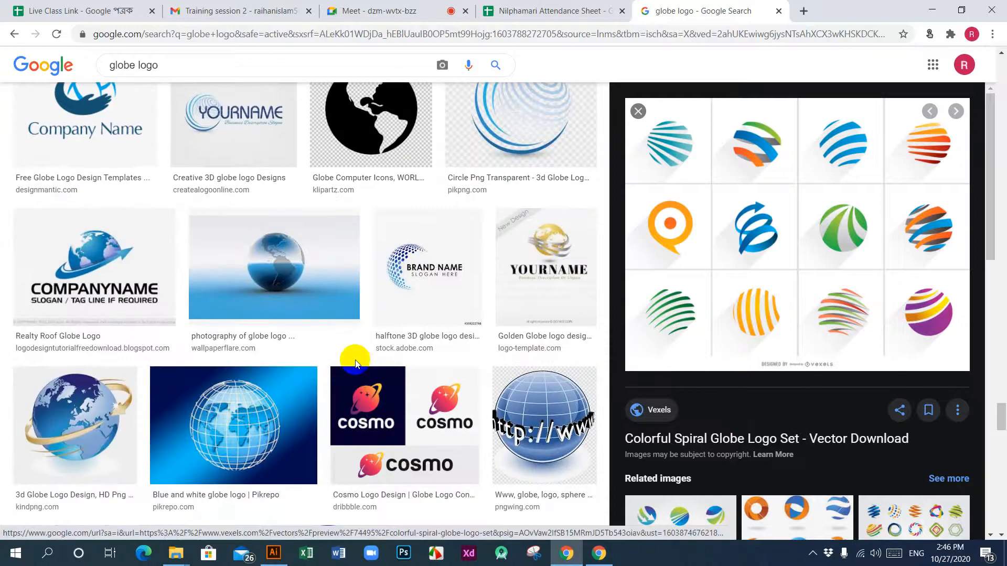
click(475, 272)
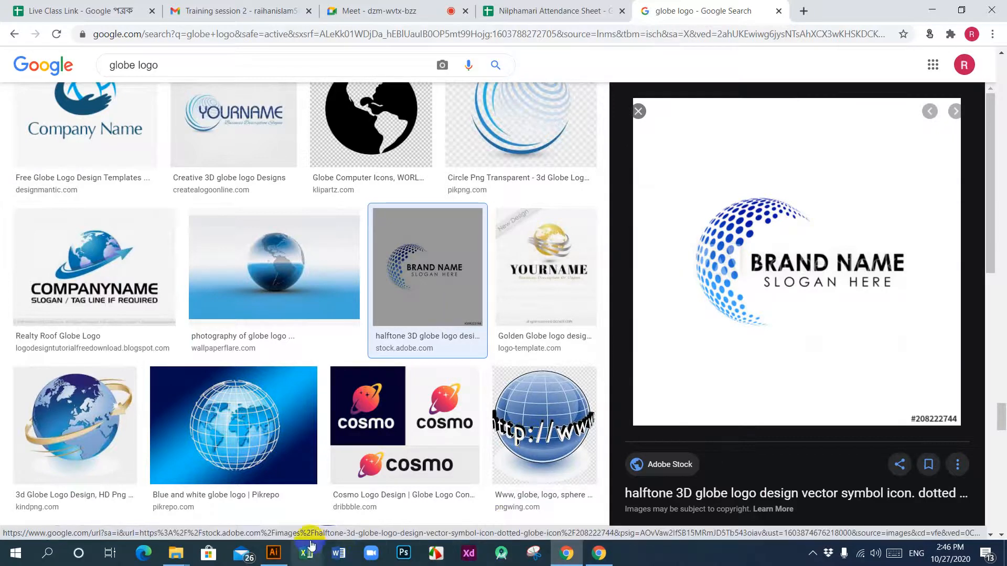
Step: Switch to Illustrator and draw a black circle about 32 px in diameter in the upper-left part of the artboard
click(273, 553)
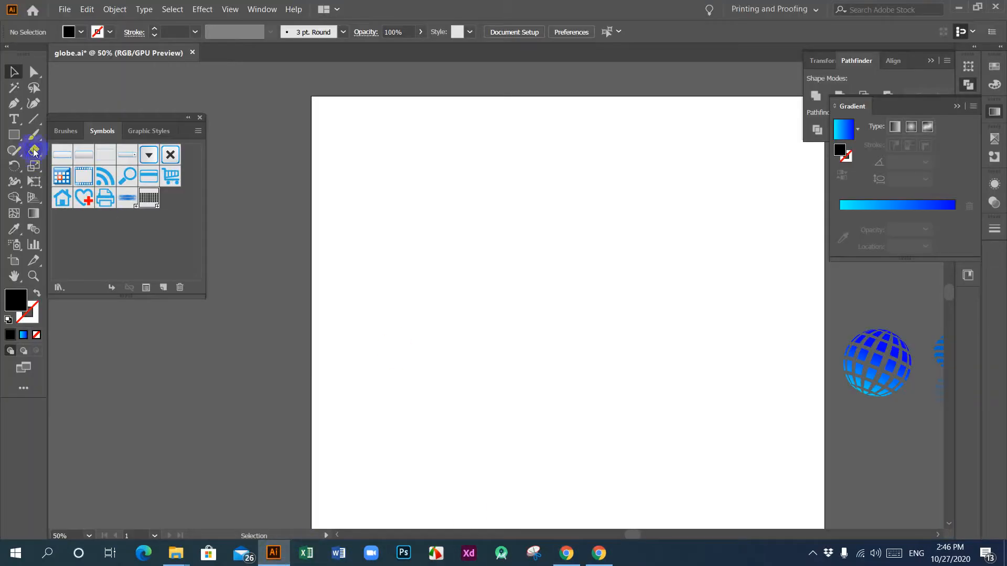
drag(15, 136, 53, 165)
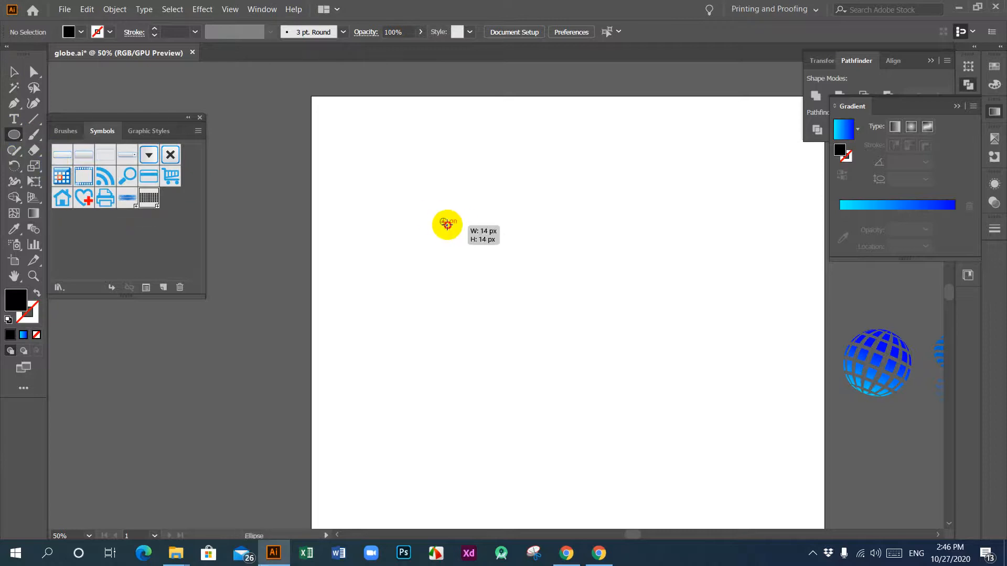
drag(435, 213, 378, 219)
click(12, 72)
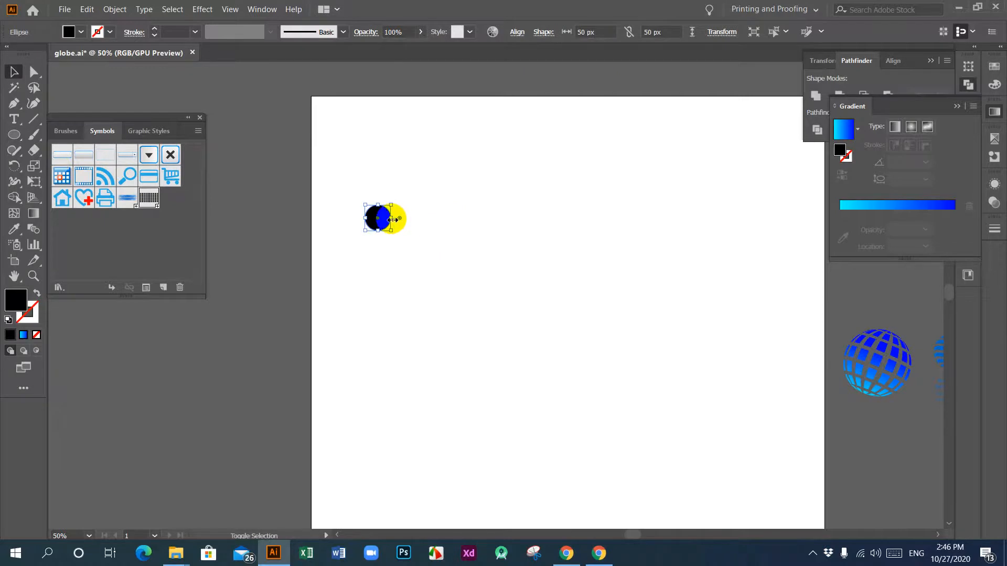
drag(392, 219, 384, 219)
click(363, 214)
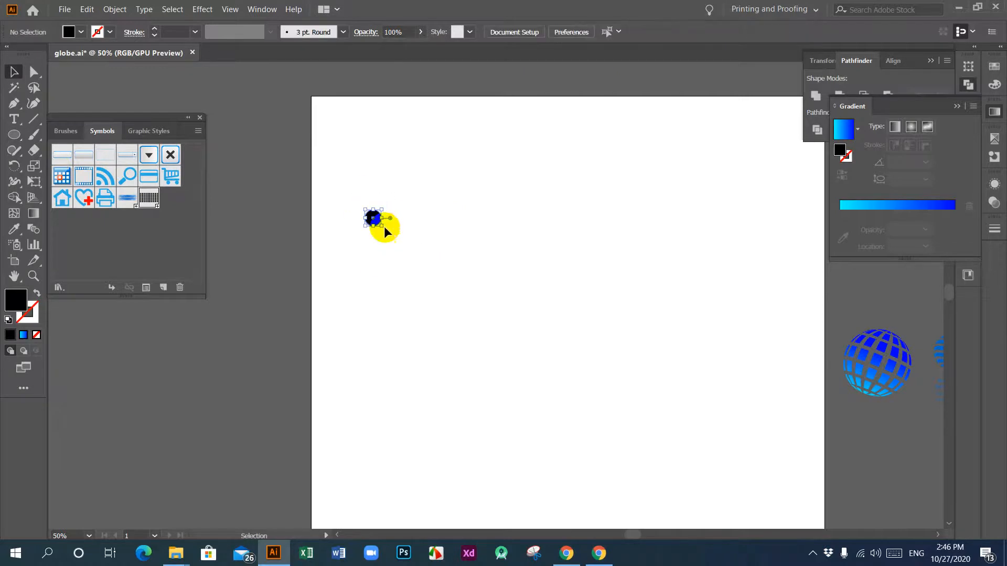
Step: Duplicate the circle horizontally to the right on the artboard and align both circles on their vertical centers
click(375, 219)
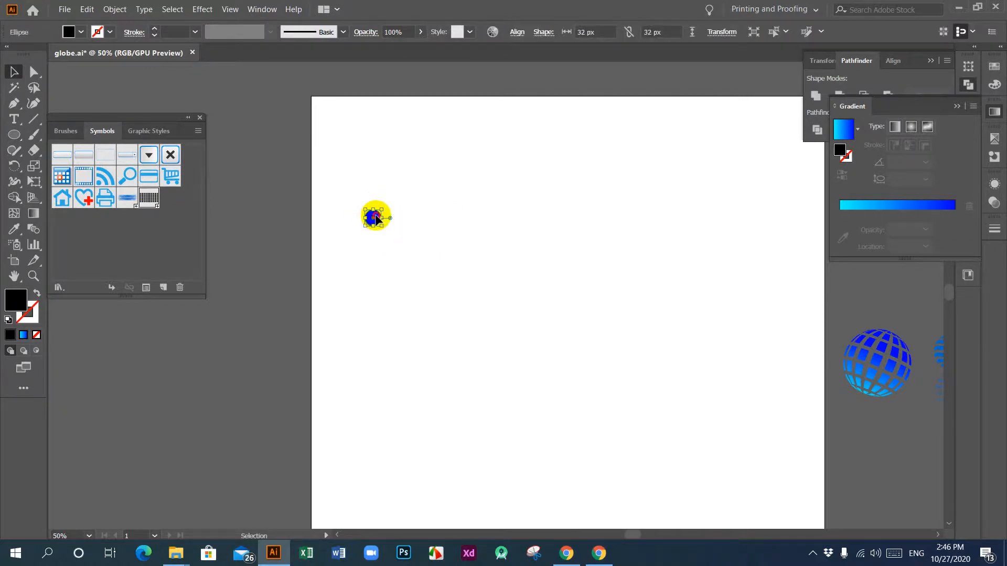
drag(375, 218, 633, 218)
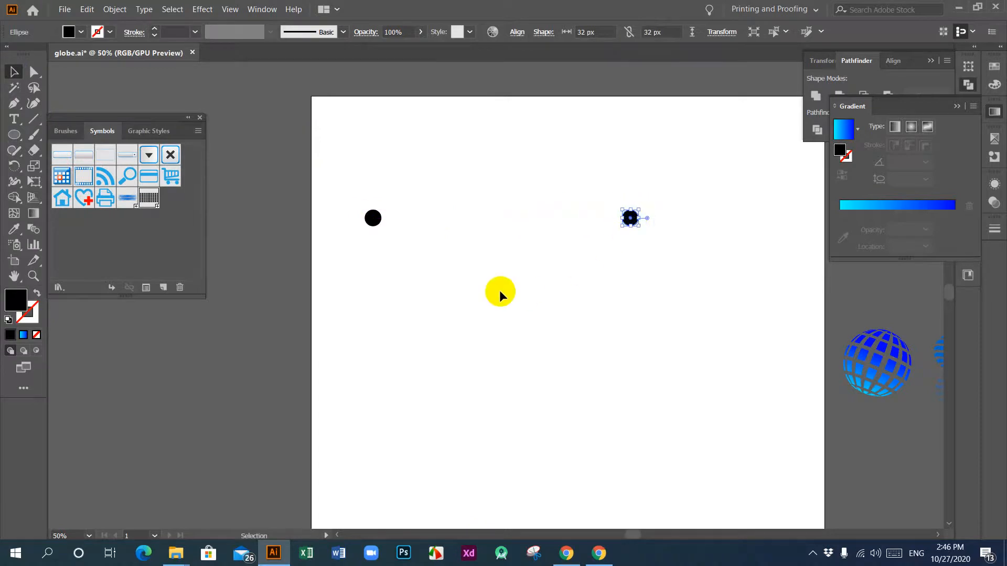
click(642, 264)
drag(398, 216, 674, 262)
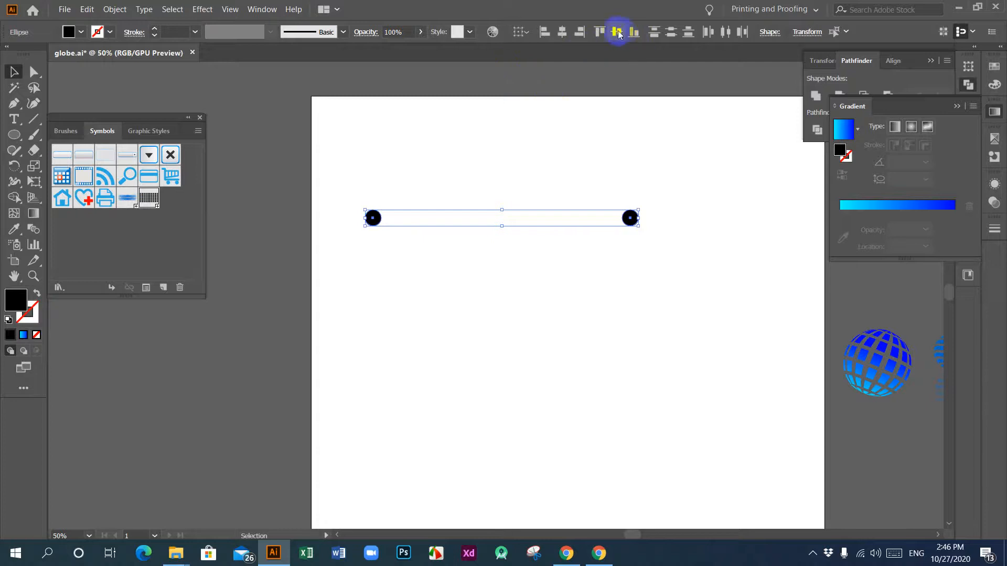
click(601, 314)
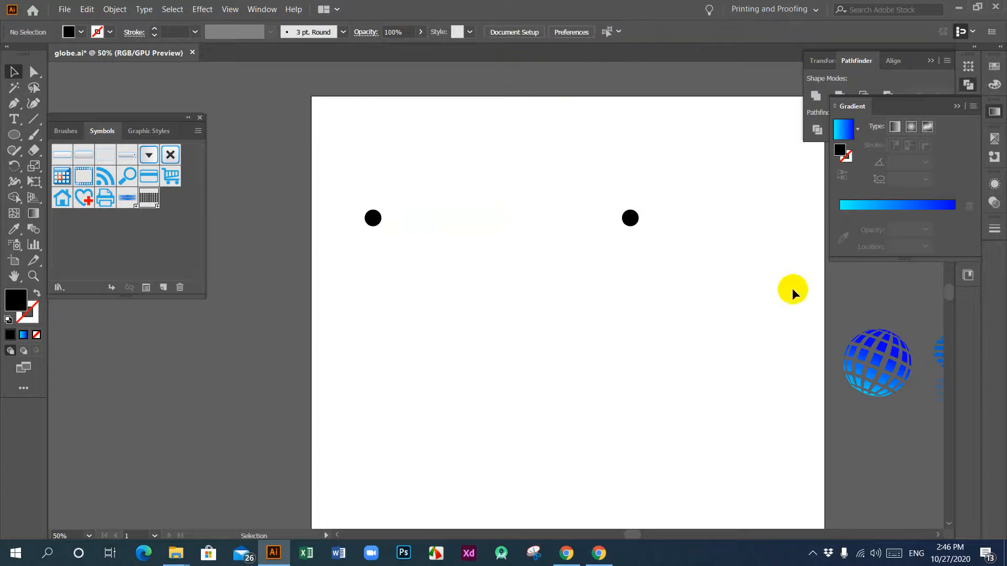
Step: Nudge the right-hand circle farther right to widen the gap between the two circles
drag(620, 233, 620, 234)
key(Right)
key(Right)
key(Right)
key(Right)
key(Right)
key(Right)
key(Right)
key(Right)
key(Right)
key(Right)
key(Right)
key(Right)
key(Right)
key(Right)
key(Right)
key(Right)
key(Right)
key(Right)
key(Right)
key(Right)
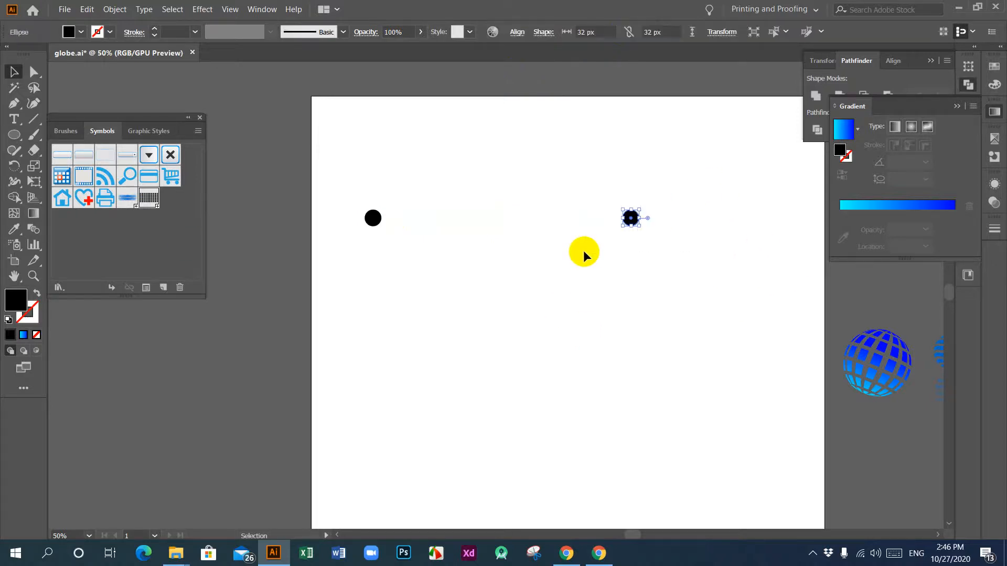
key(Right)
key(Right)
key(Right)
key(Right)
key(Right)
key(Right)
key(Right)
key(Right)
key(Right)
key(Right)
key(Right)
key(Right)
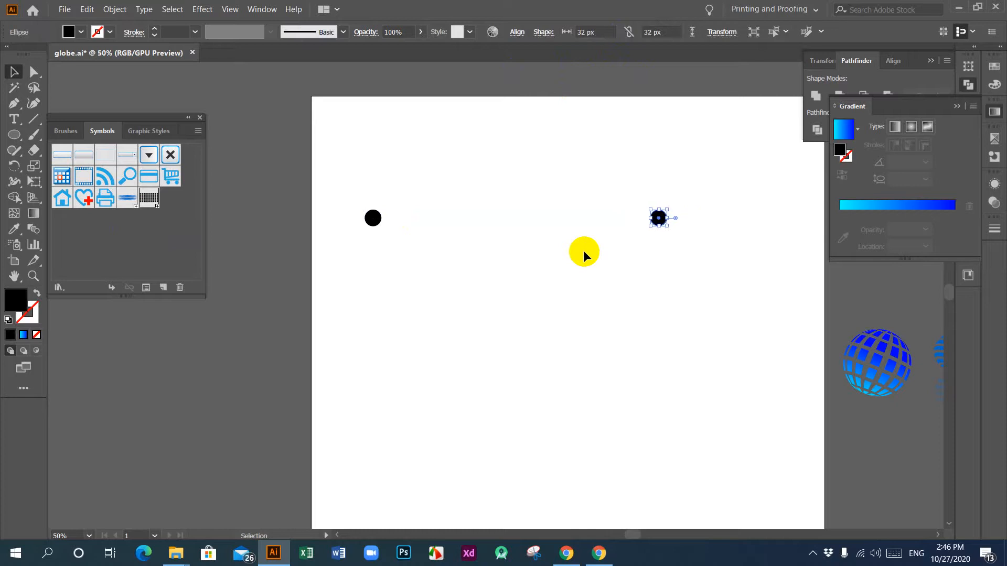
click(523, 316)
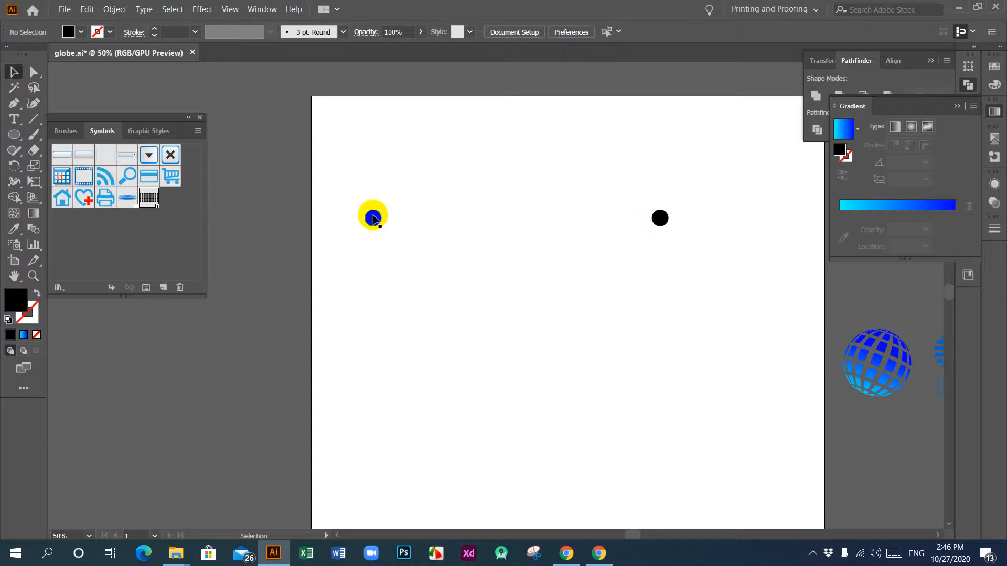
Step: Configure the Blend tool to use Specified Steps spacing with 12 steps
click(34, 231)
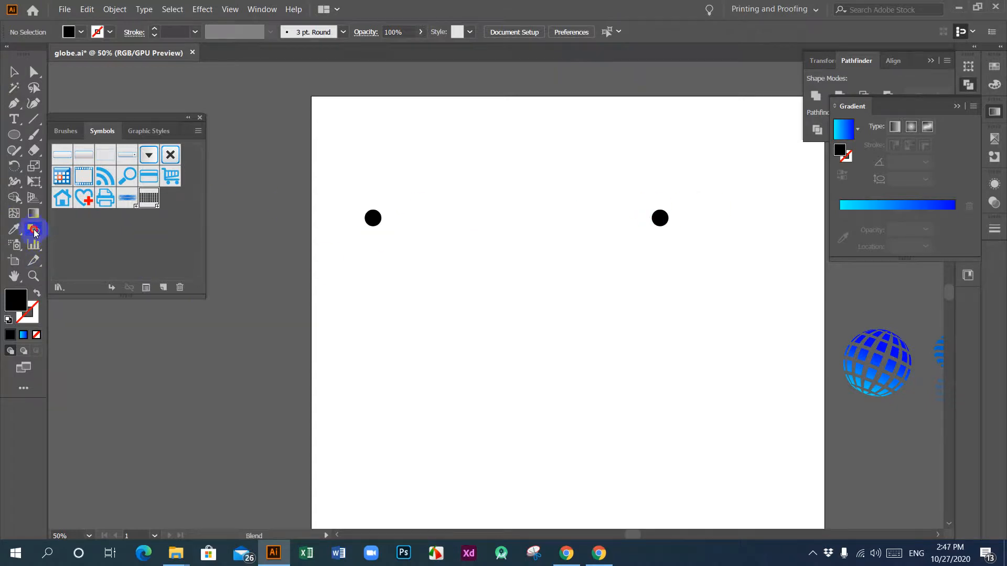
double_click(34, 230)
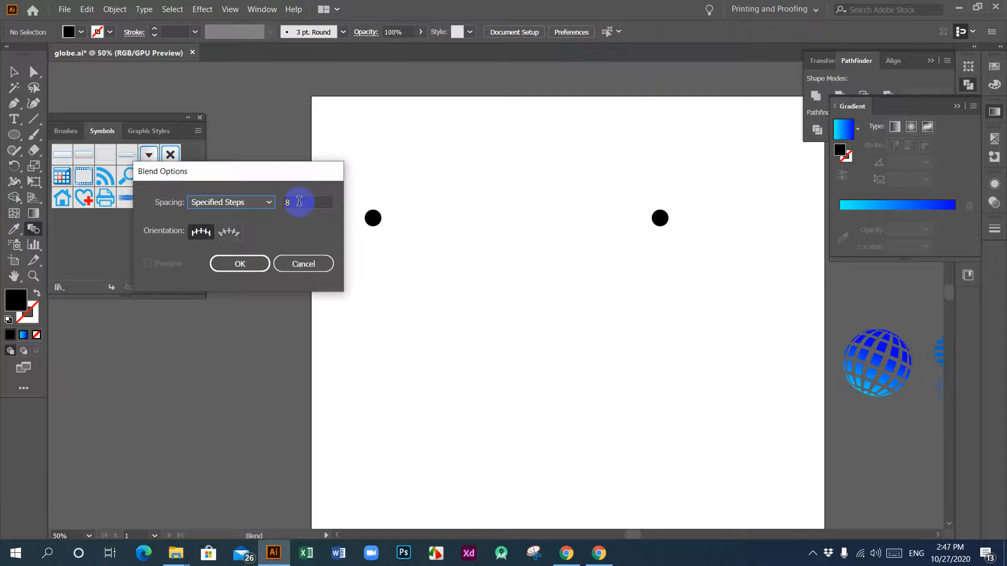
drag(299, 202, 281, 202)
text(12)
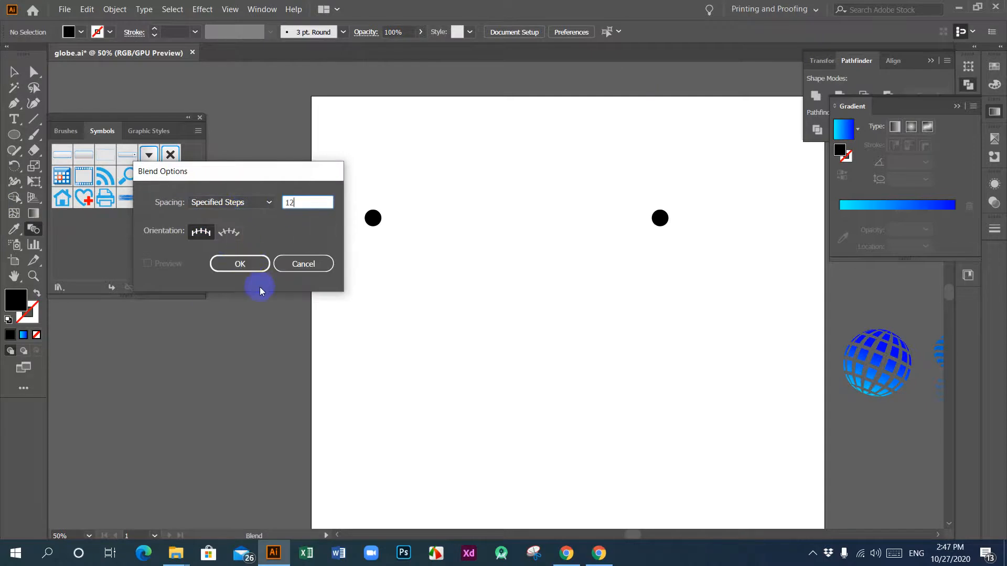
click(250, 265)
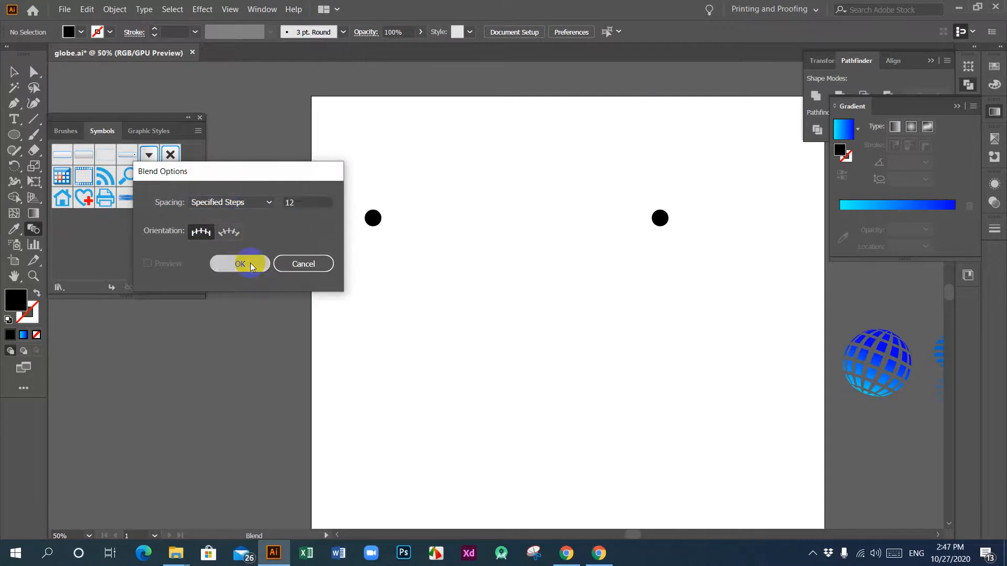
Step: Blend the left circle into the right circle to form one horizontal row of dots
click(372, 218)
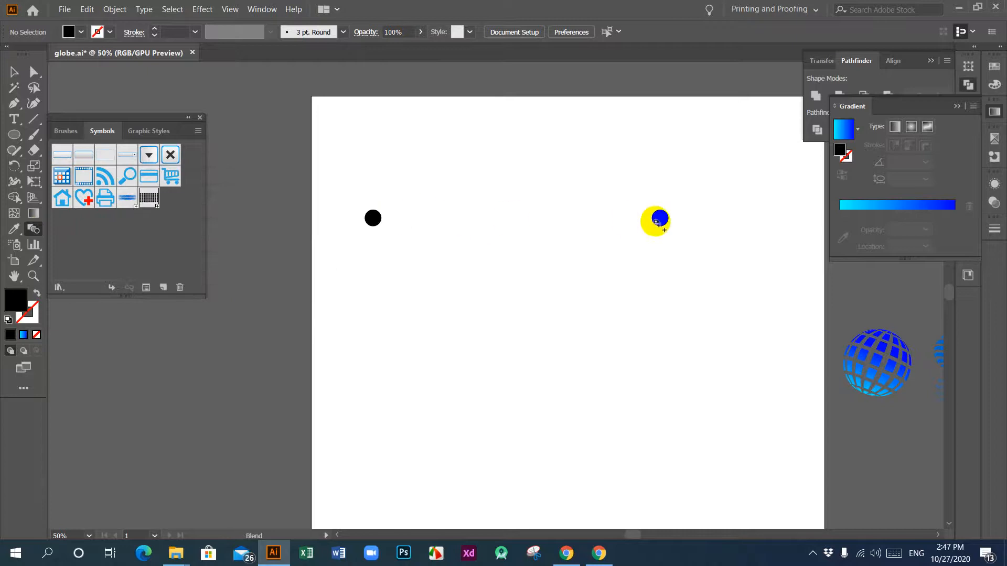
click(660, 218)
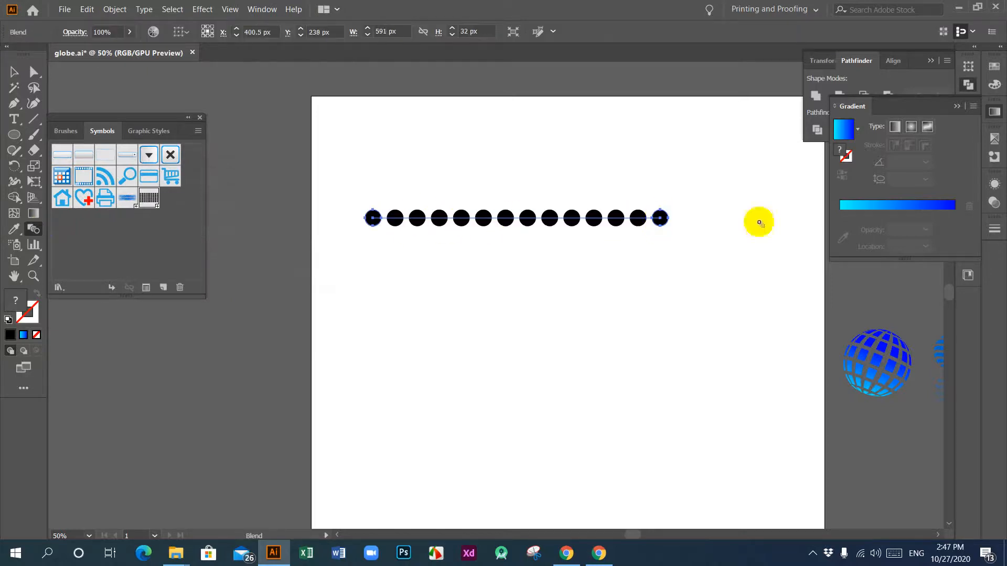
click(14, 73)
click(492, 286)
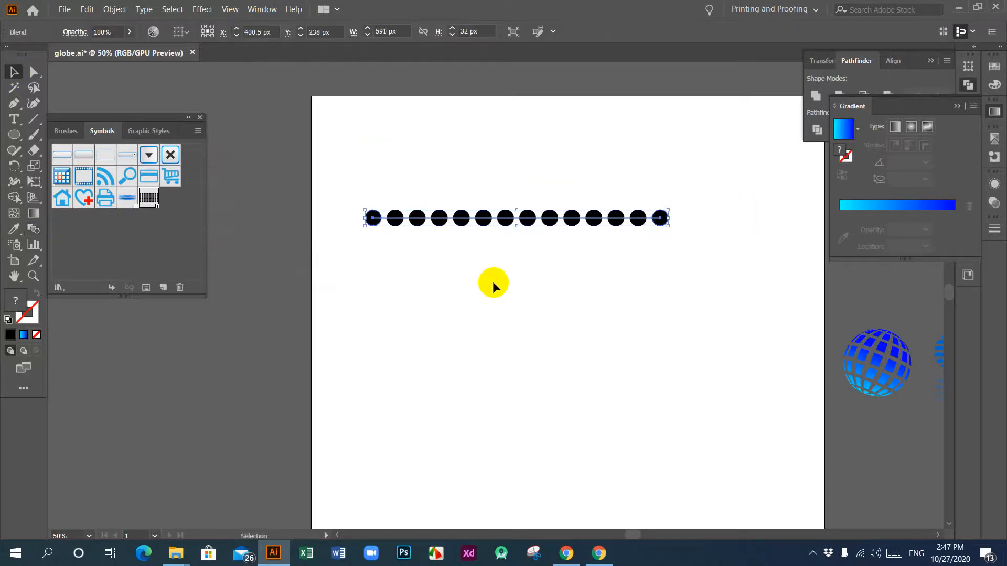
Step: Duplicate the dot row directly below itself with a small gap, and repeat the transformation until there are eight rows
click(529, 219)
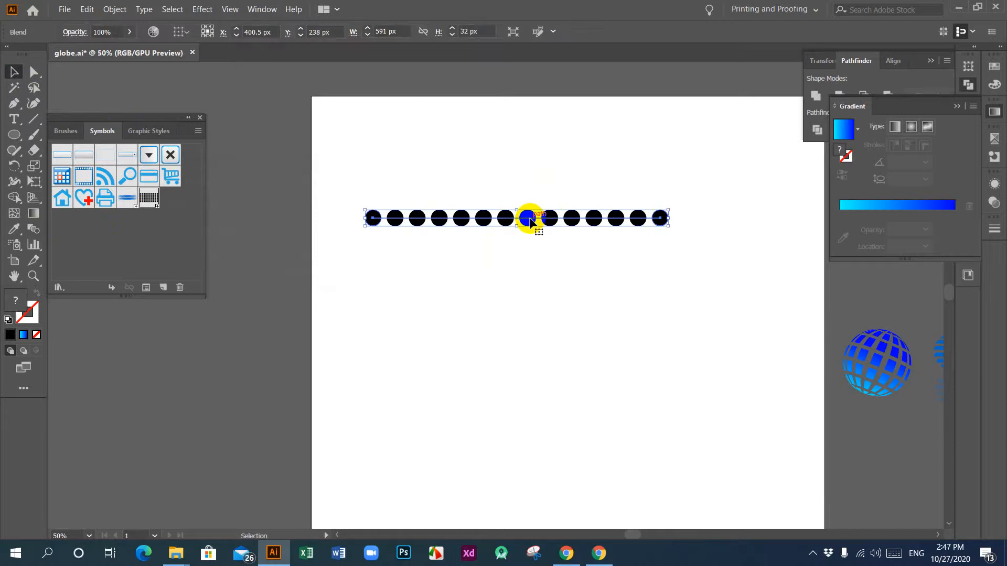
drag(531, 223, 532, 243)
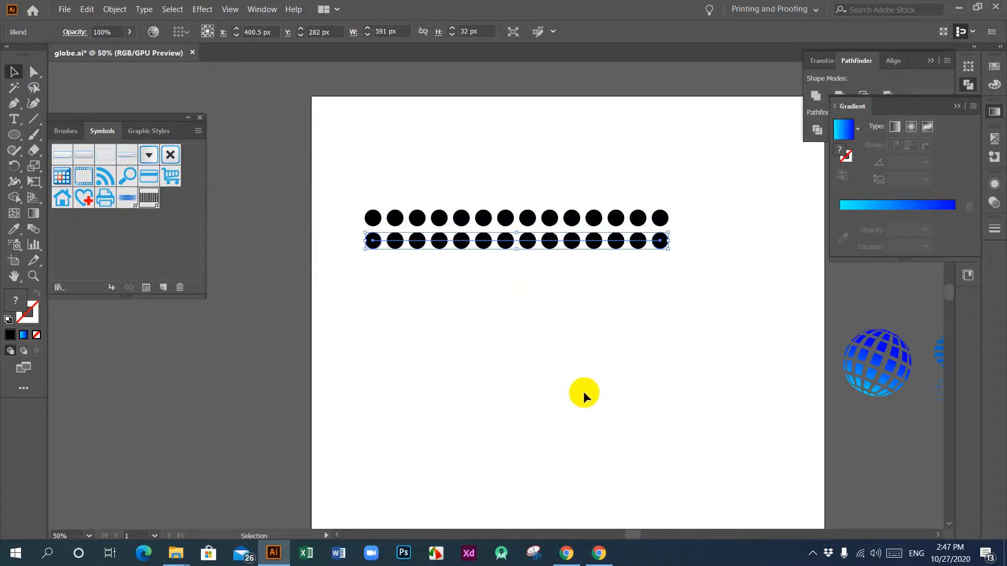
key(a)
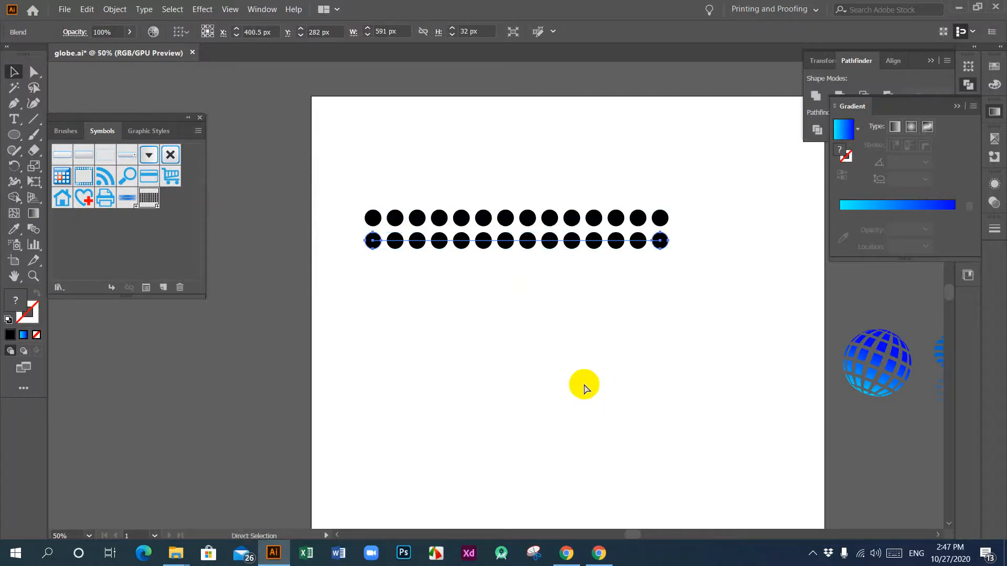
key(ctrl+d)
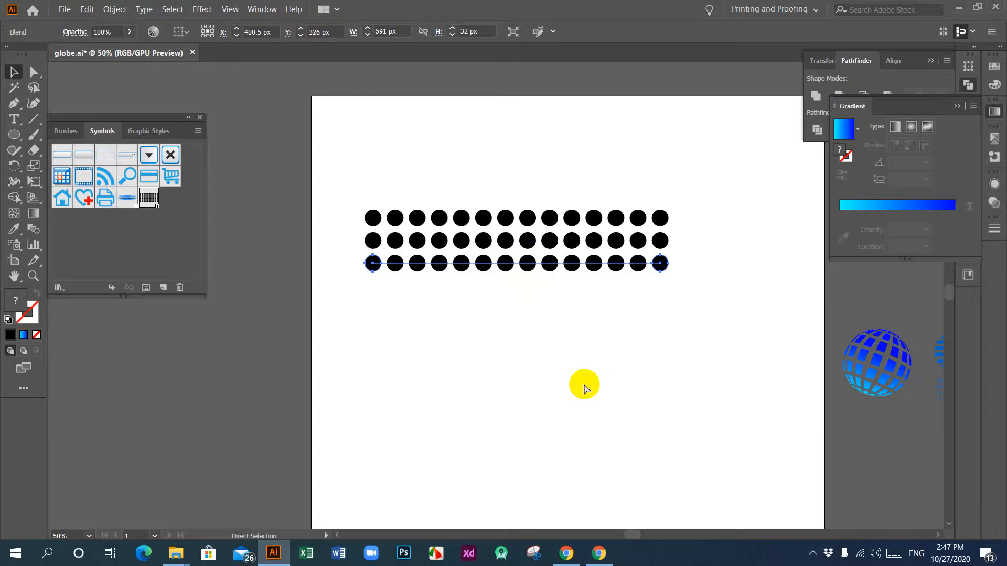
key(ctrl+d)
key(ctrl+d)
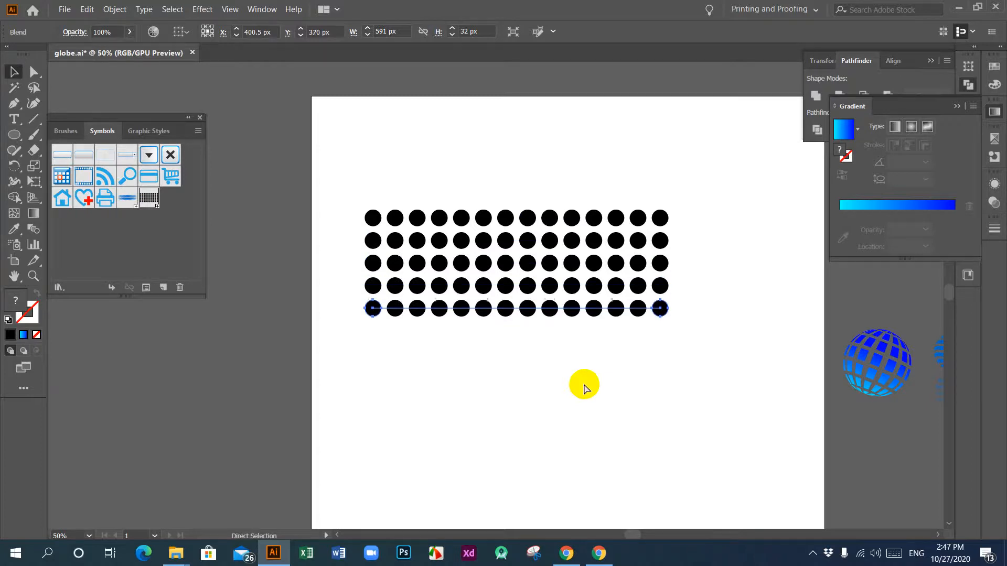
key(ctrl+d)
key(ctrl+d)
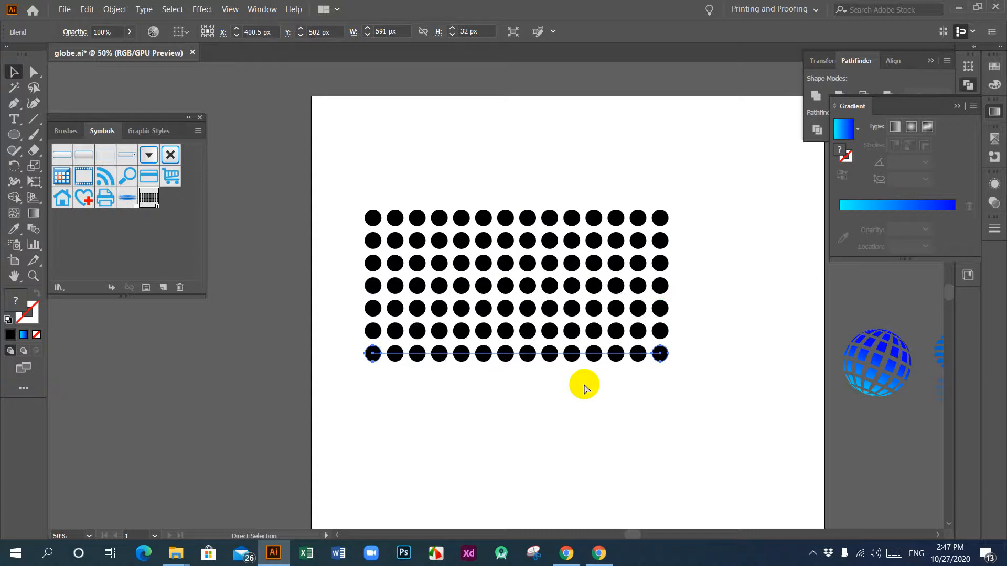
key(ctrl+d)
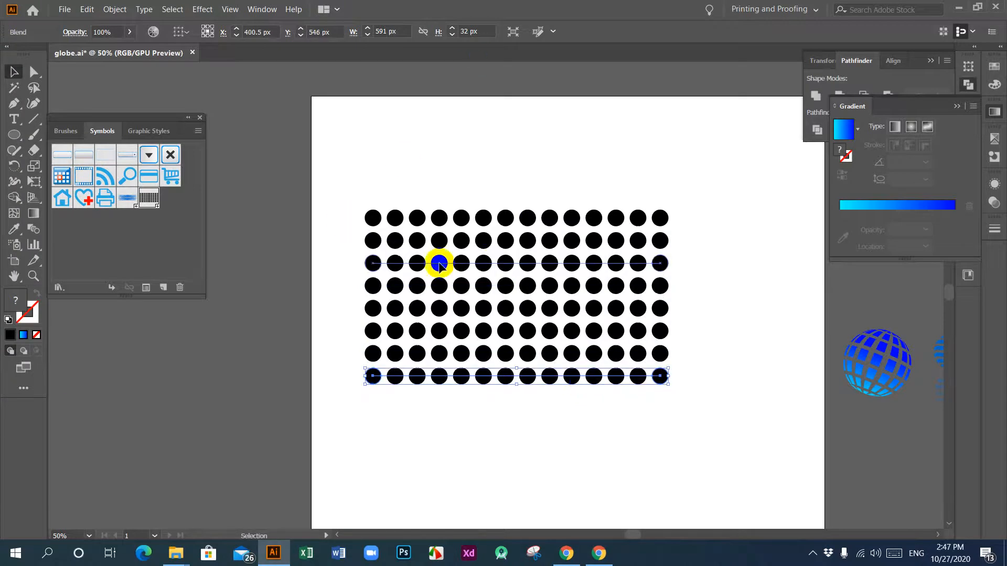
Step: Select all eight blended dot rows and expand them into separate editable shapes
drag(339, 172, 723, 435)
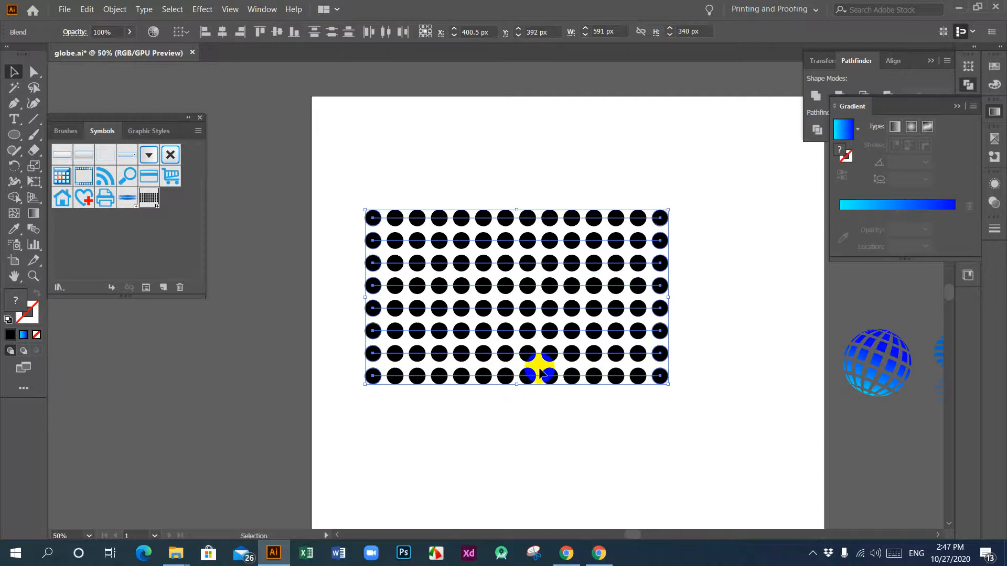
click(514, 434)
drag(340, 179, 737, 412)
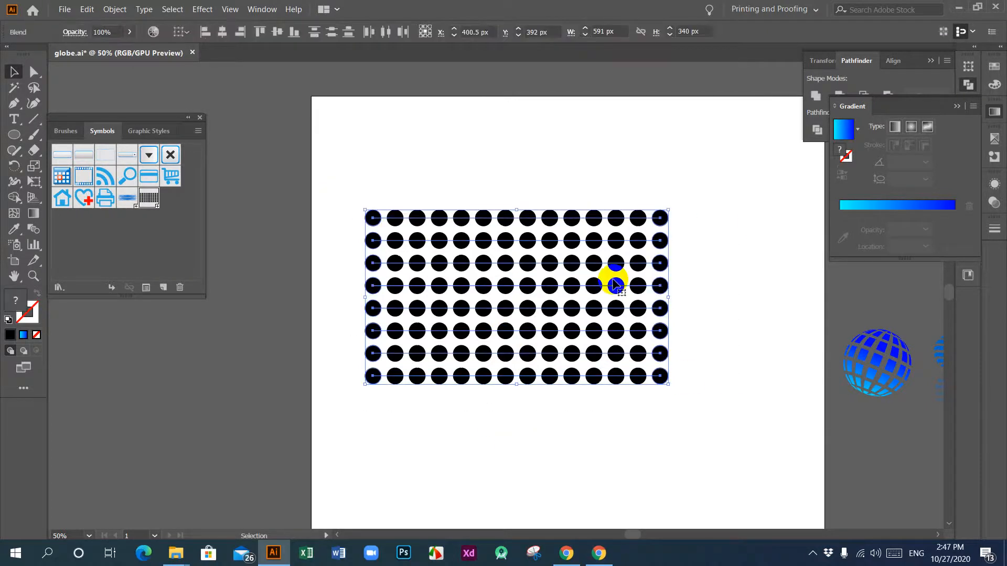
click(483, 407)
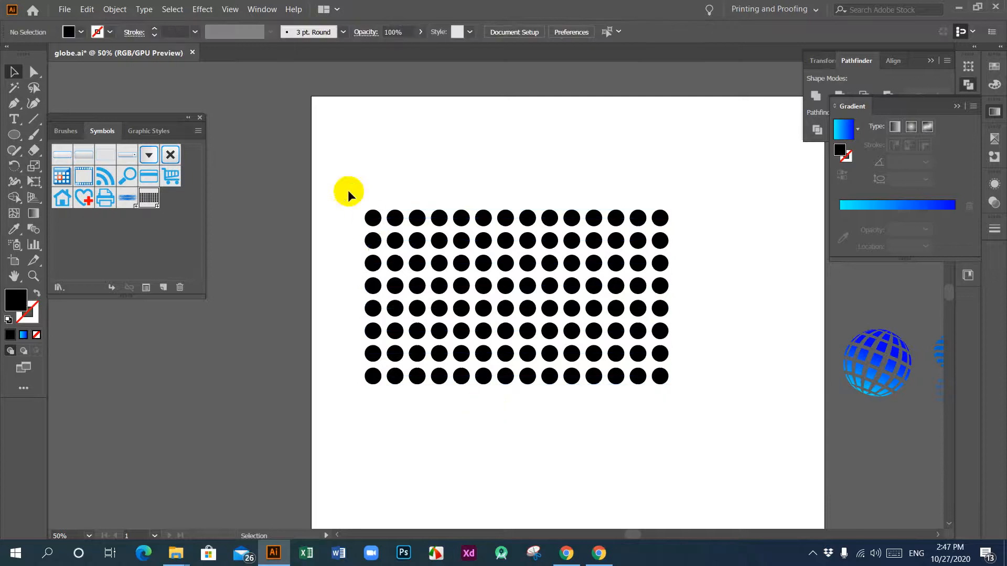
drag(339, 176, 721, 414)
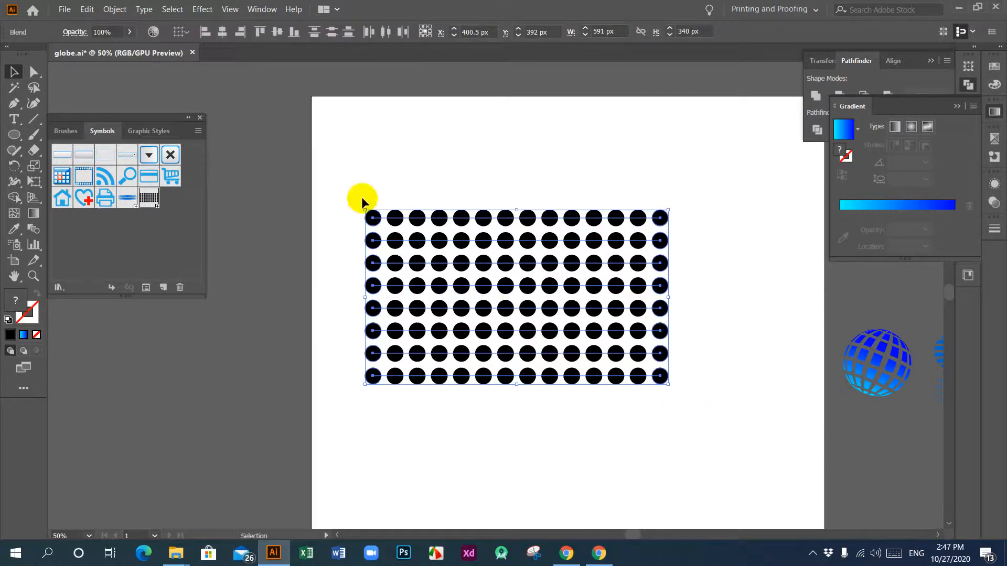
click(120, 10)
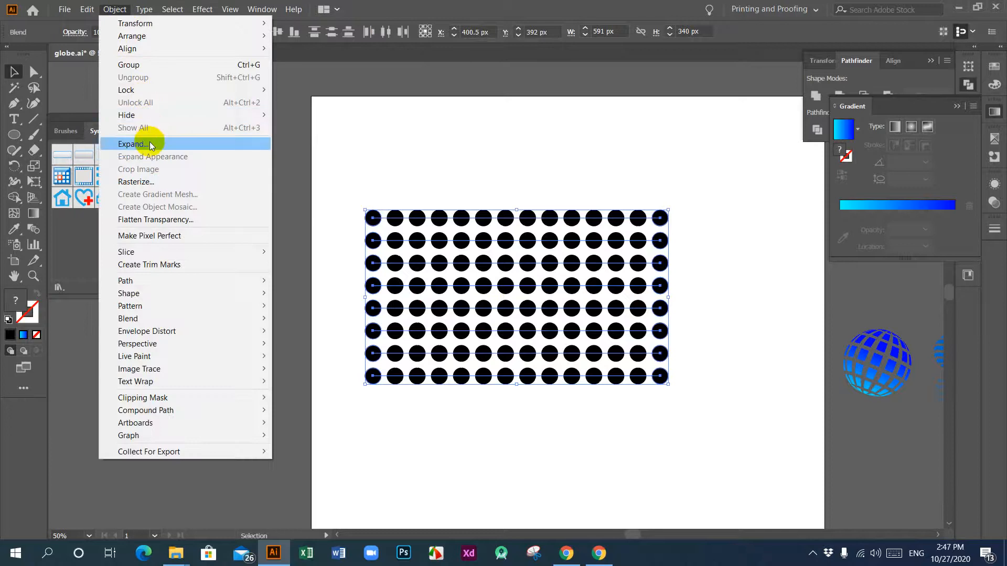
click(150, 142)
click(458, 351)
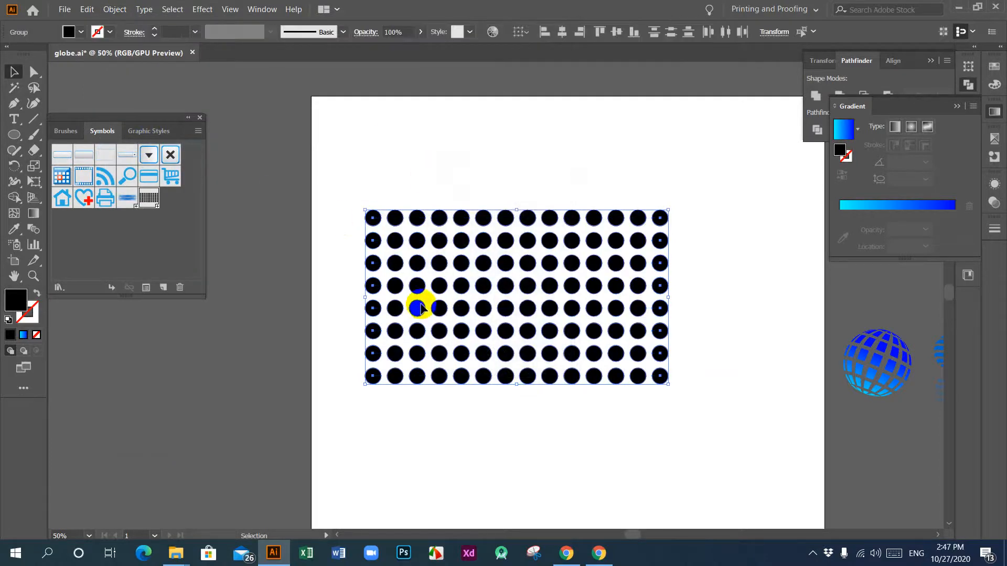
Step: Change the fill colour of all the grid's dots to red, FF0000
double_click(18, 303)
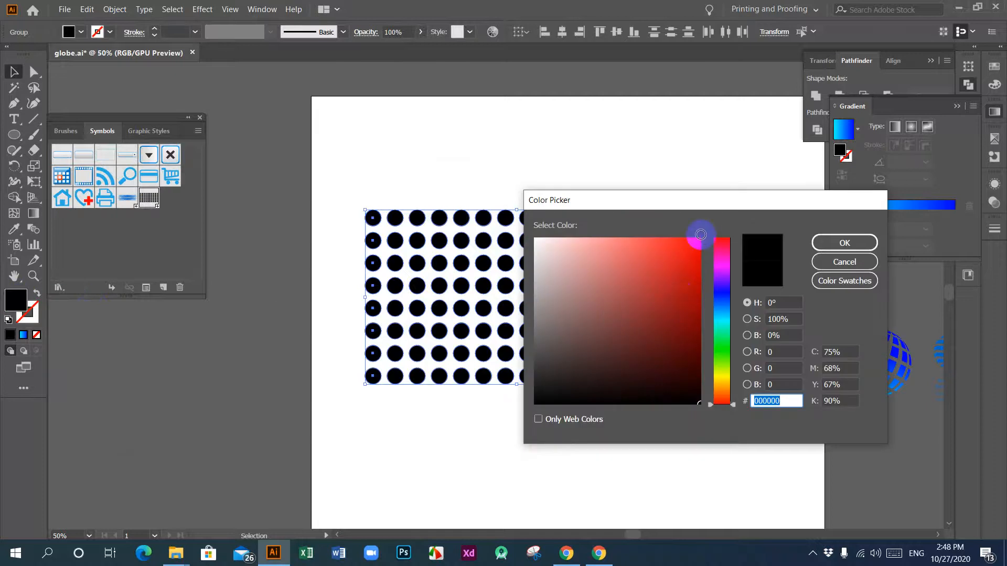
click(701, 234)
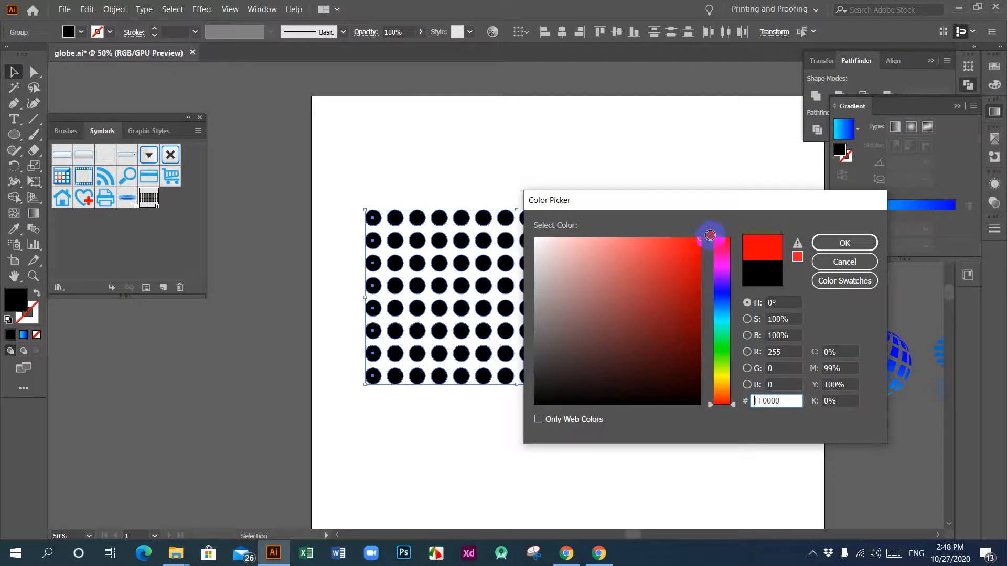
click(853, 242)
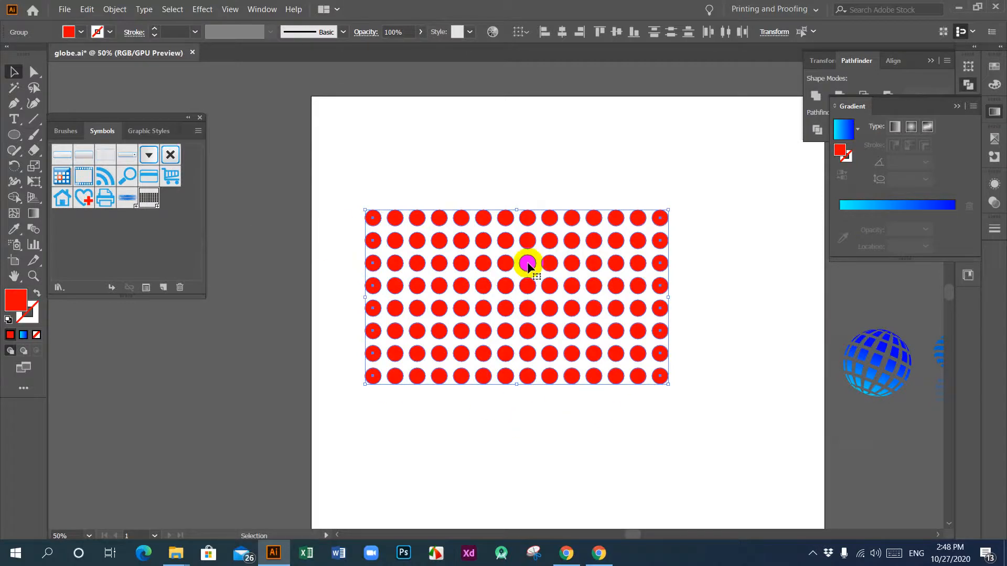
Step: Move the red dot grid slightly to the right and scale it down proportionally around its centre
drag(527, 262, 581, 260)
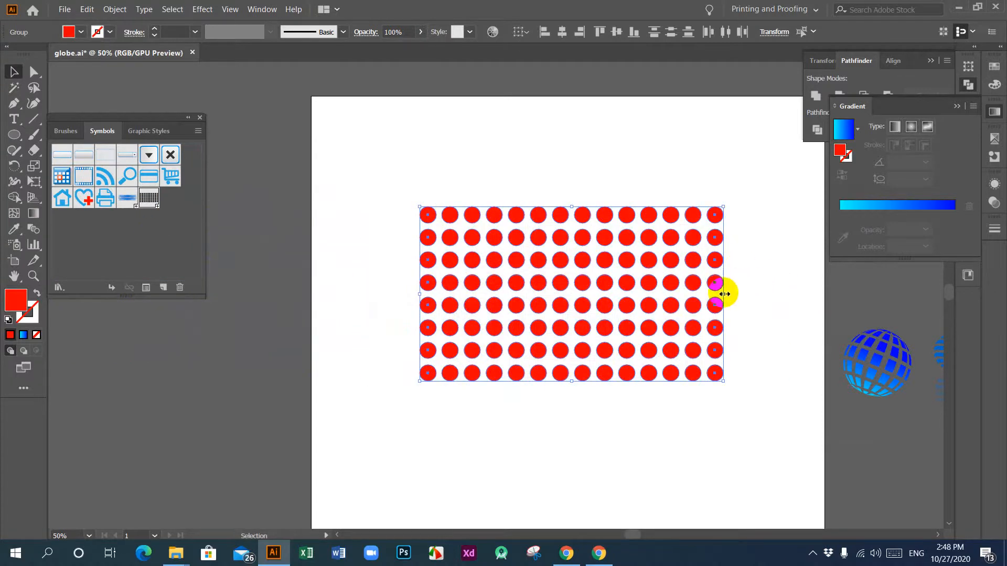
drag(723, 288, 688, 302)
click(591, 388)
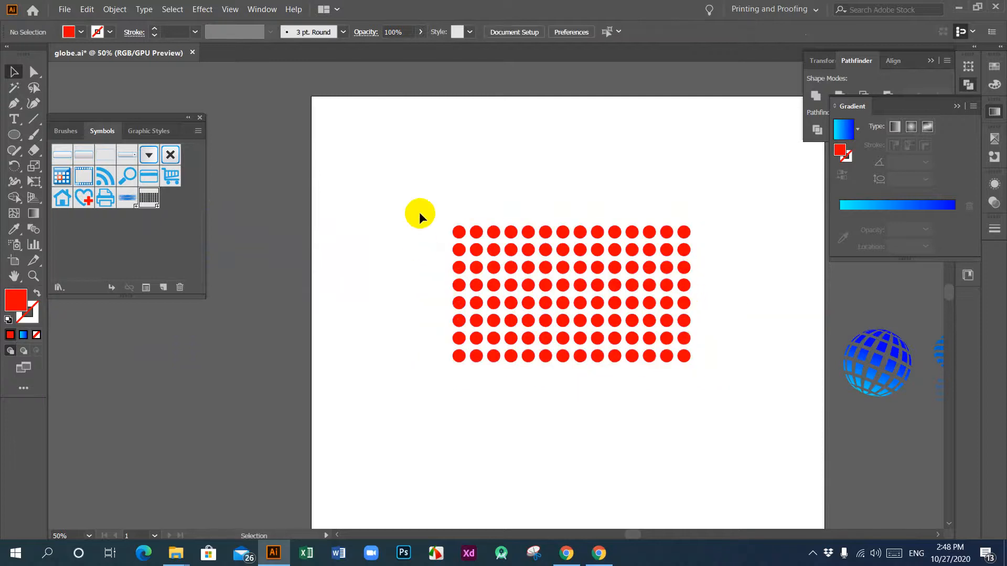
Step: Save the whole red dot grid as a dynamic movie clip symbol named "red bubble" and delete the grid from the artboard
drag(419, 209, 820, 394)
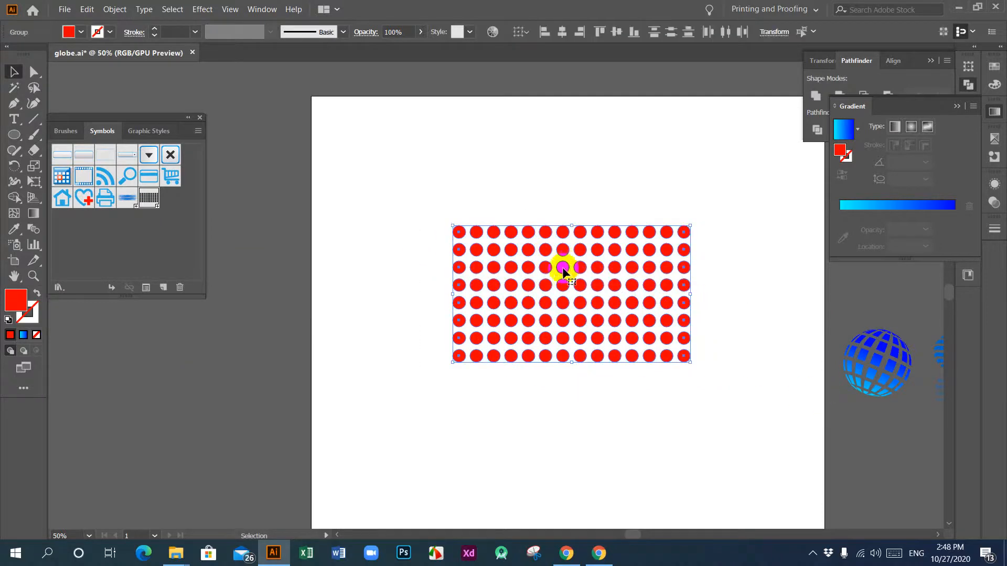
drag(562, 270, 147, 240)
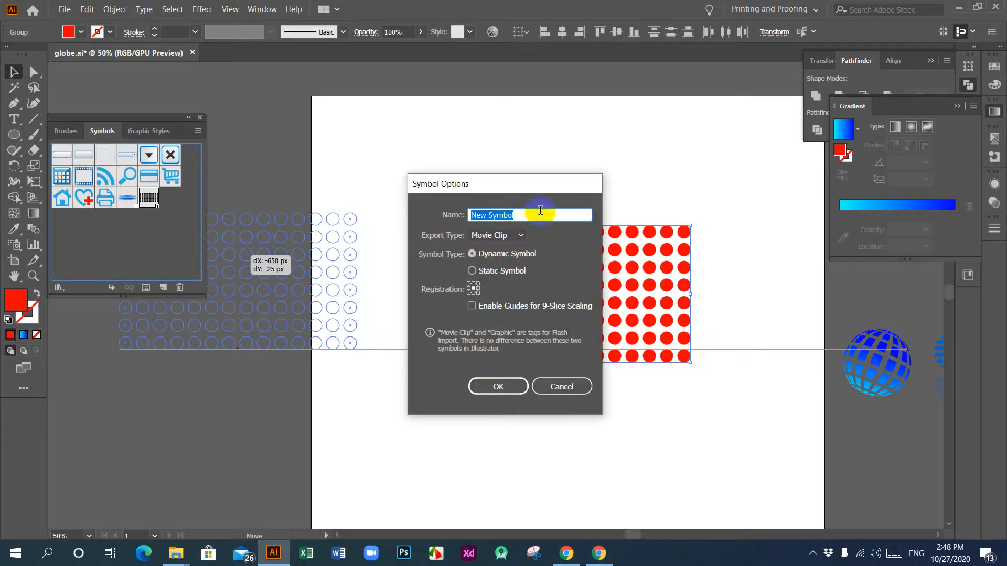
text(red)
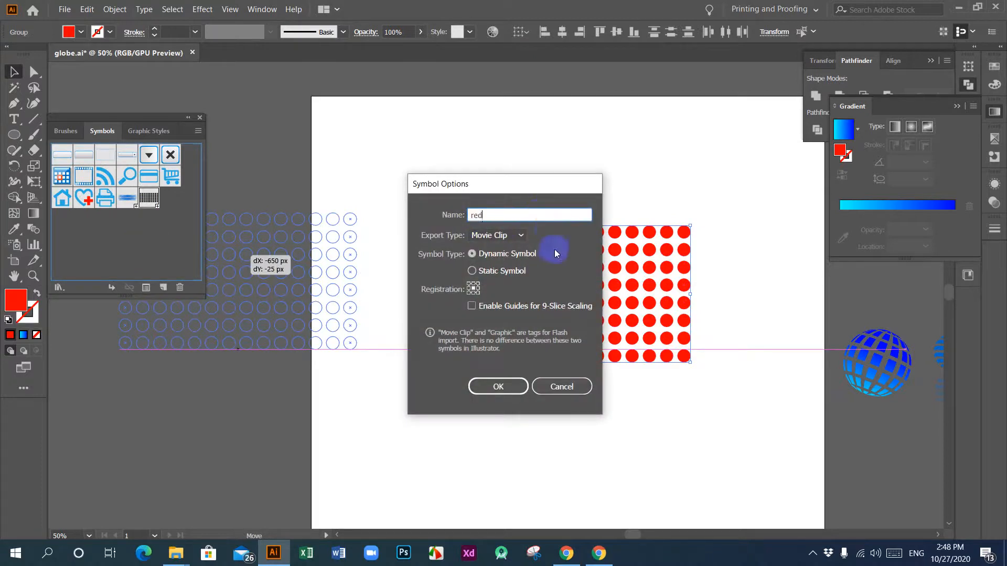
text( bubble)
click(498, 387)
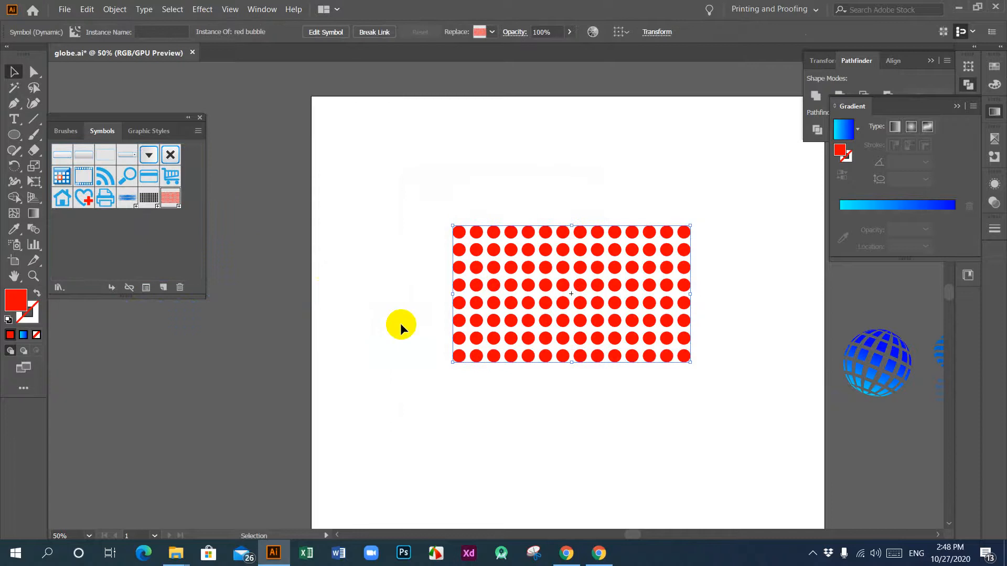
drag(551, 341, 549, 344)
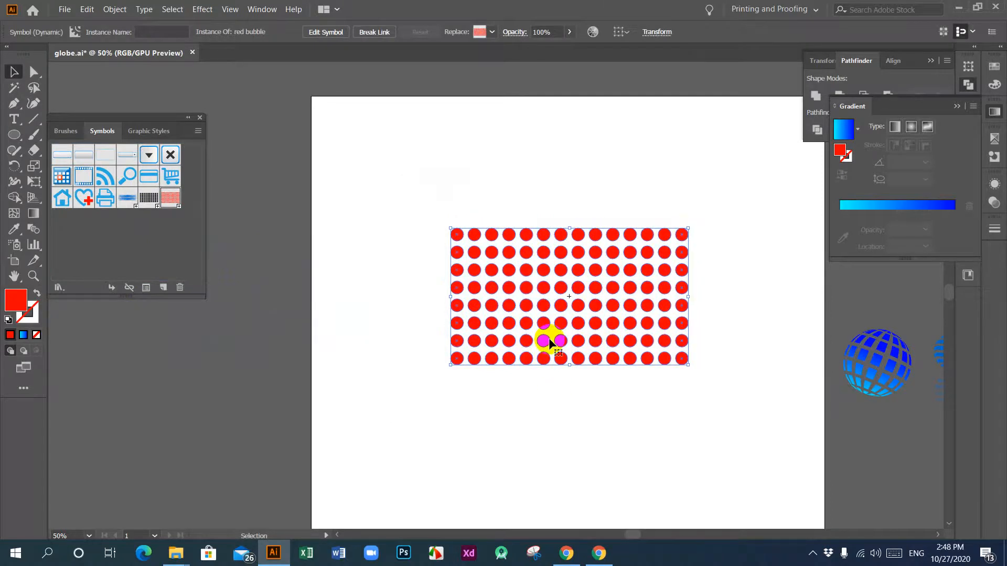
key(Delete)
Step: Draw a red circle about 284 px in diameter and move it to the upper middle of the artboard
drag(14, 137, 55, 169)
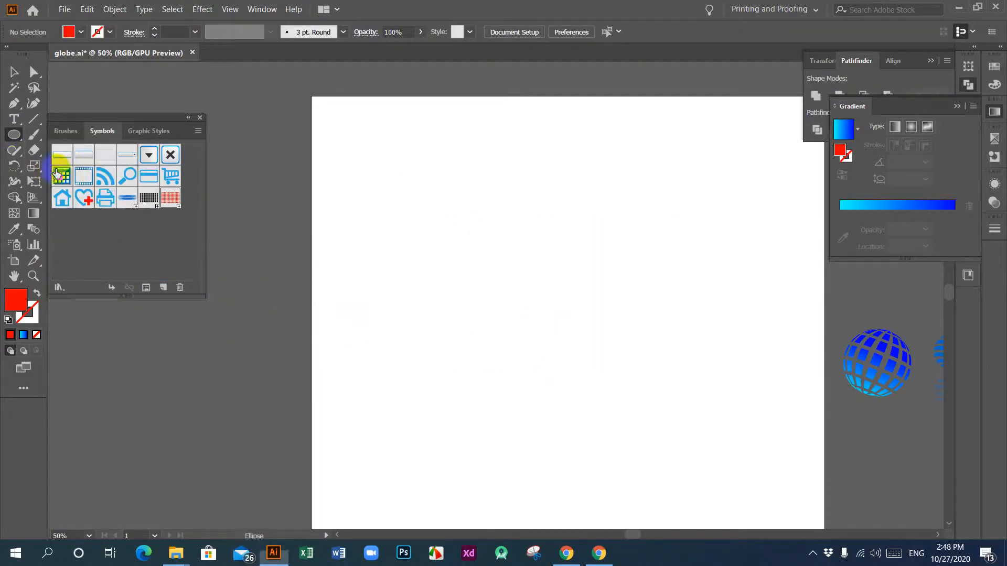
drag(412, 250, 481, 322)
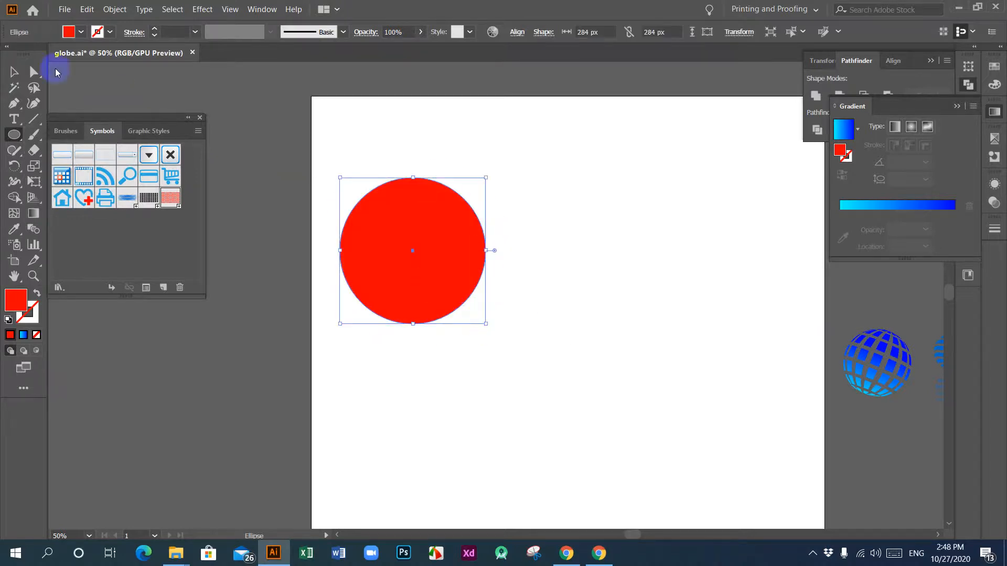
click(13, 72)
drag(400, 230, 536, 300)
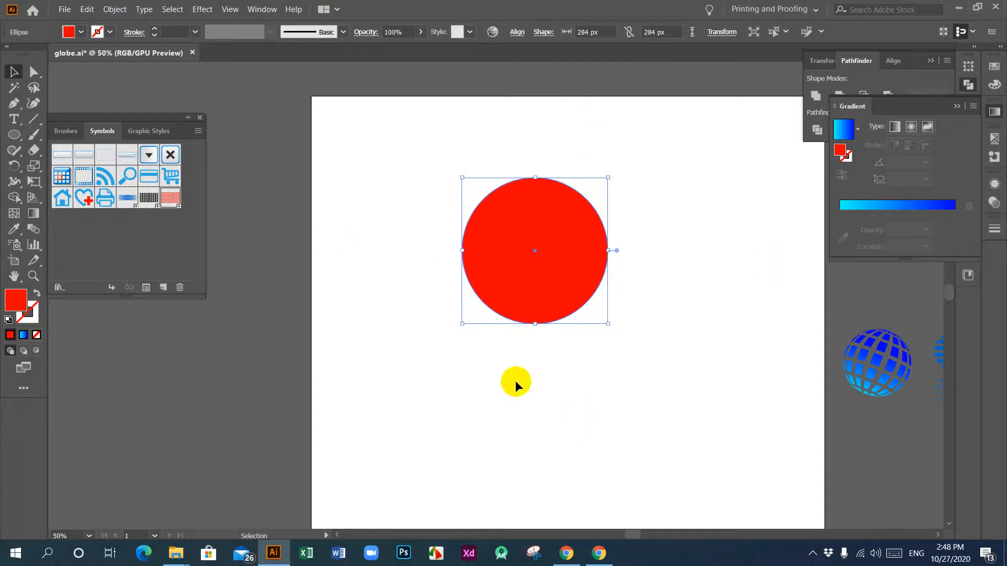
Step: Draw a vertical line through the circle, centre both horizontally, and divide the circle along the line with Pathfinder
click(33, 119)
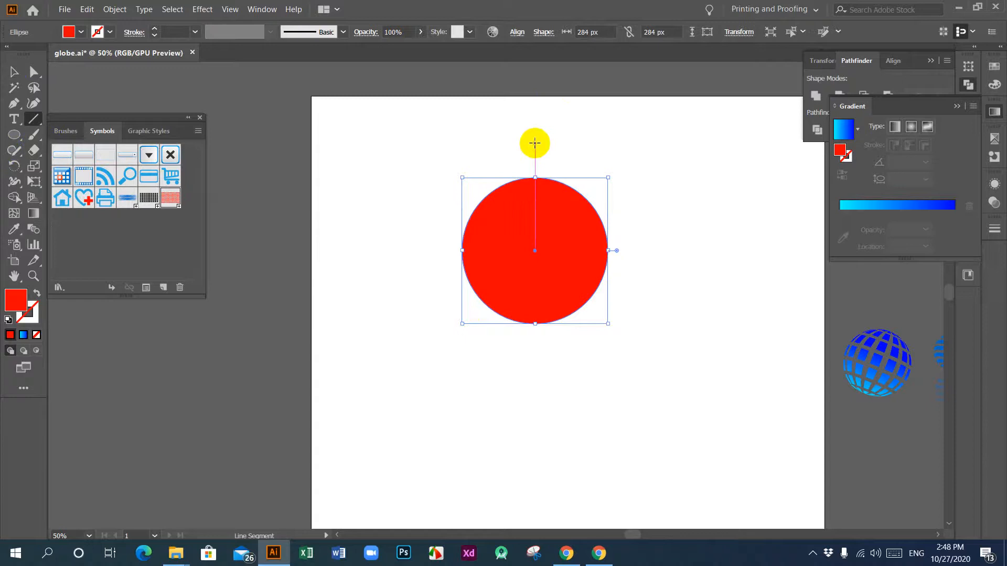
drag(534, 142, 535, 414)
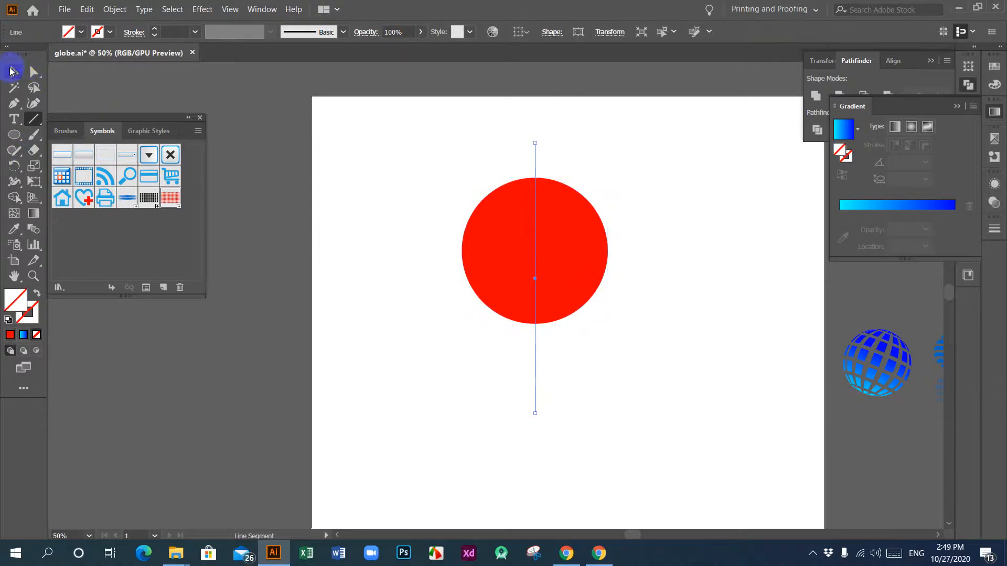
click(11, 71)
drag(422, 149, 545, 210)
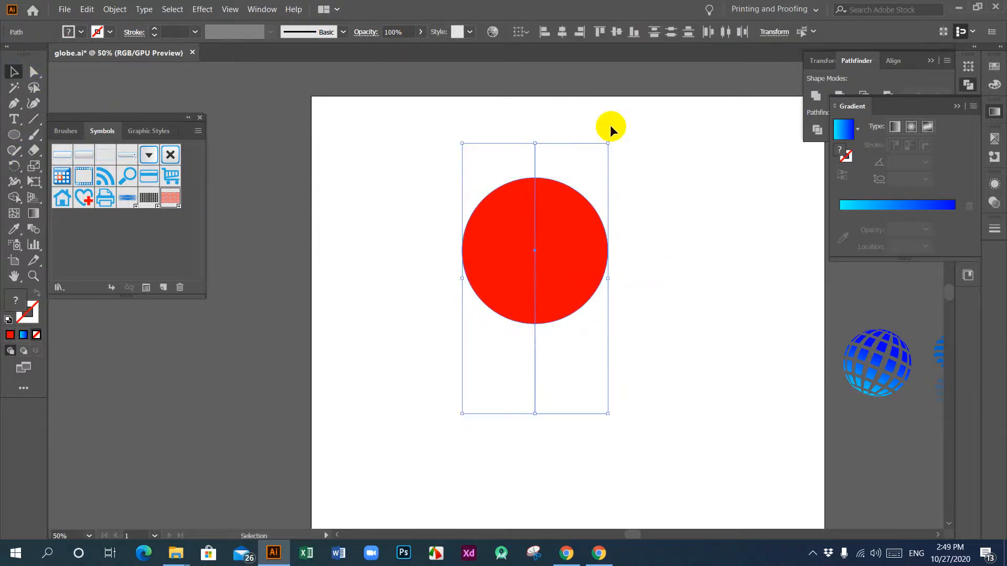
click(562, 33)
click(820, 133)
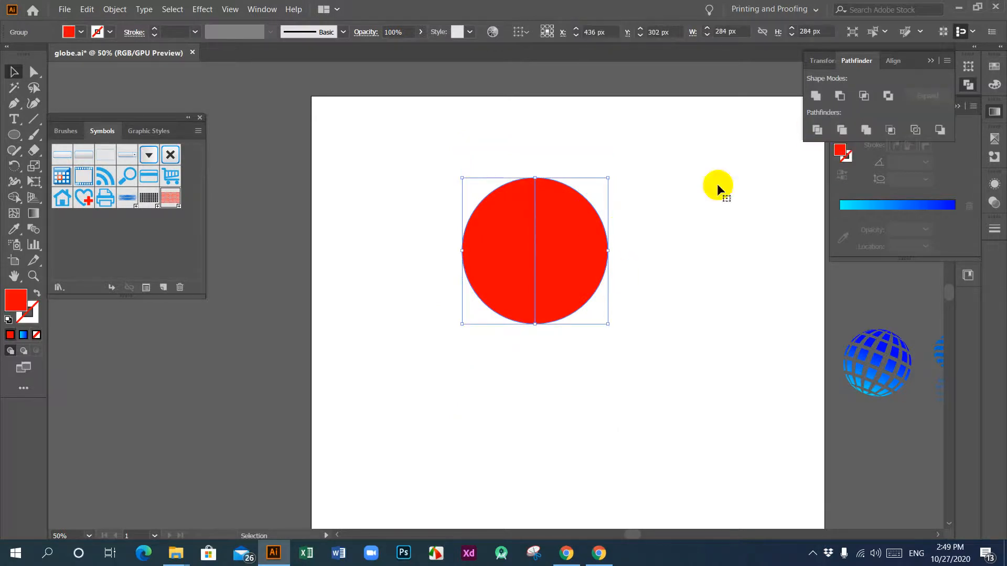
Step: Ungroup the two halves of the divided circle
right_click(515, 249)
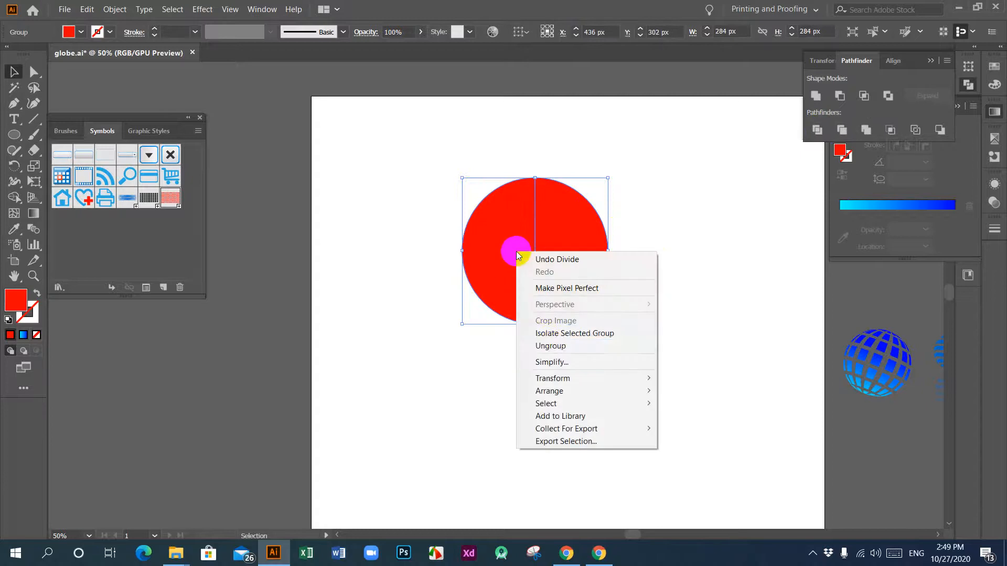
click(551, 345)
right_click(504, 215)
click(580, 246)
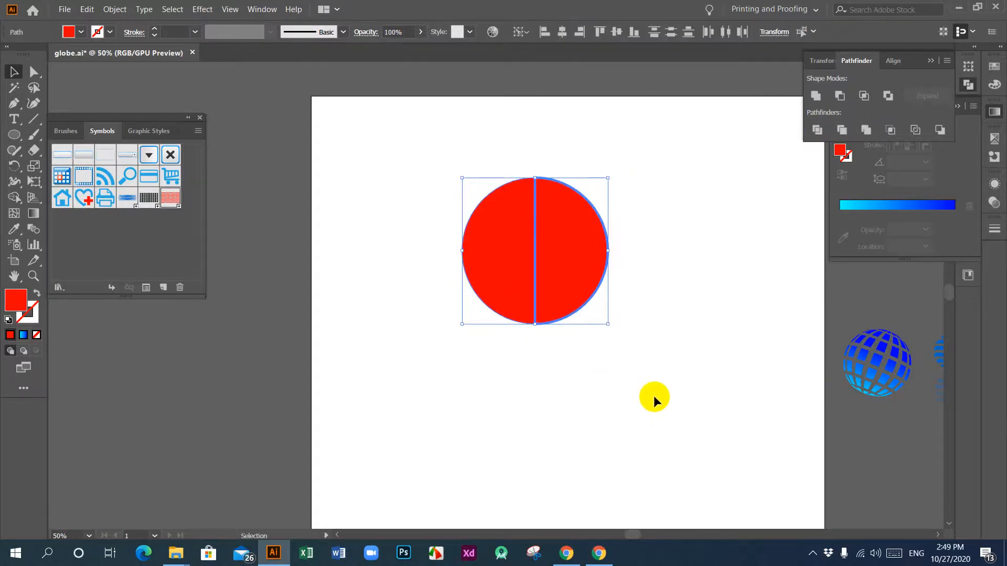
key(Delete)
key(ctrl+z)
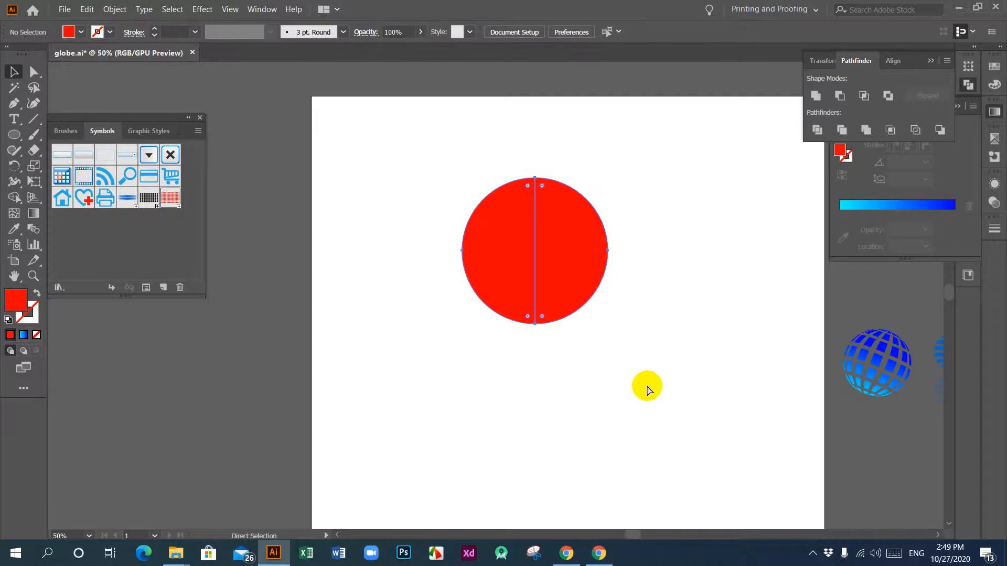
right_click(552, 239)
click(671, 265)
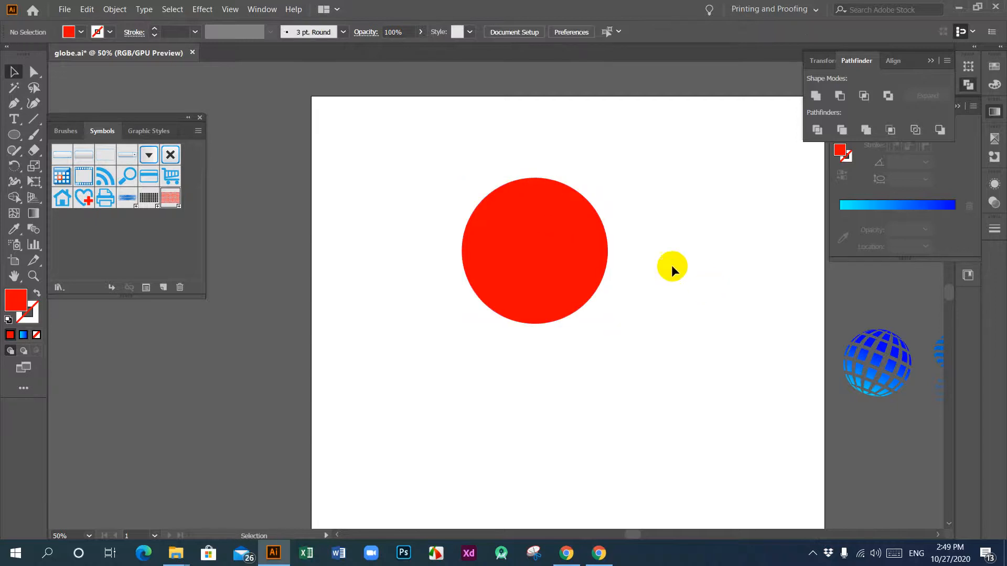
click(584, 250)
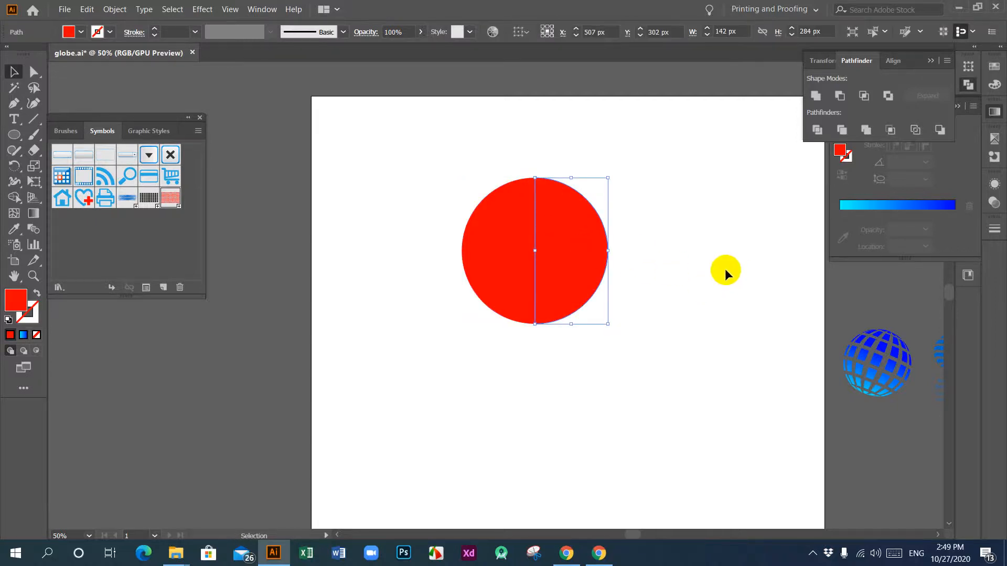
key(Delete)
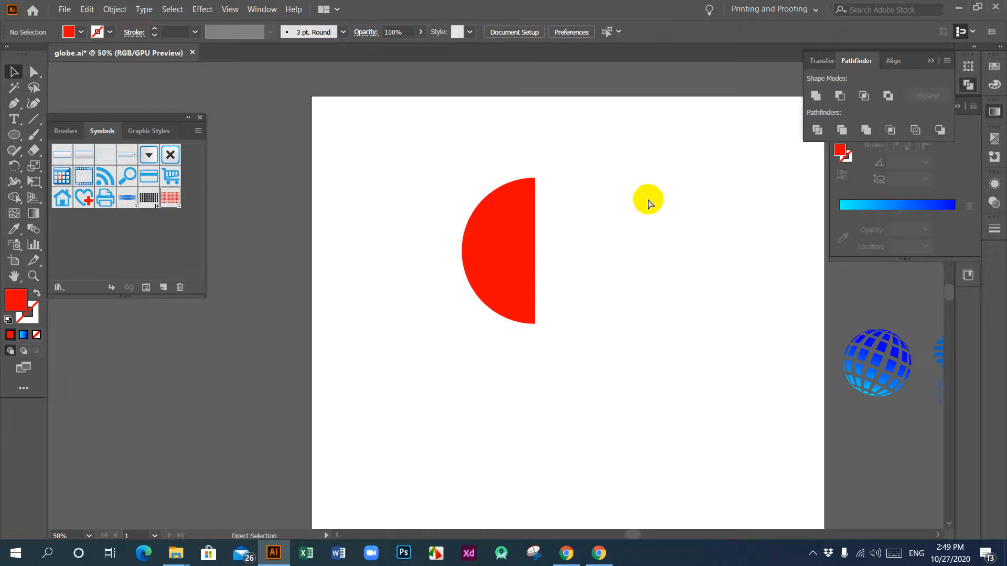
key(ctrl+z)
Step: Delete the left half of the circle and select the remaining right semicircle
click(515, 237)
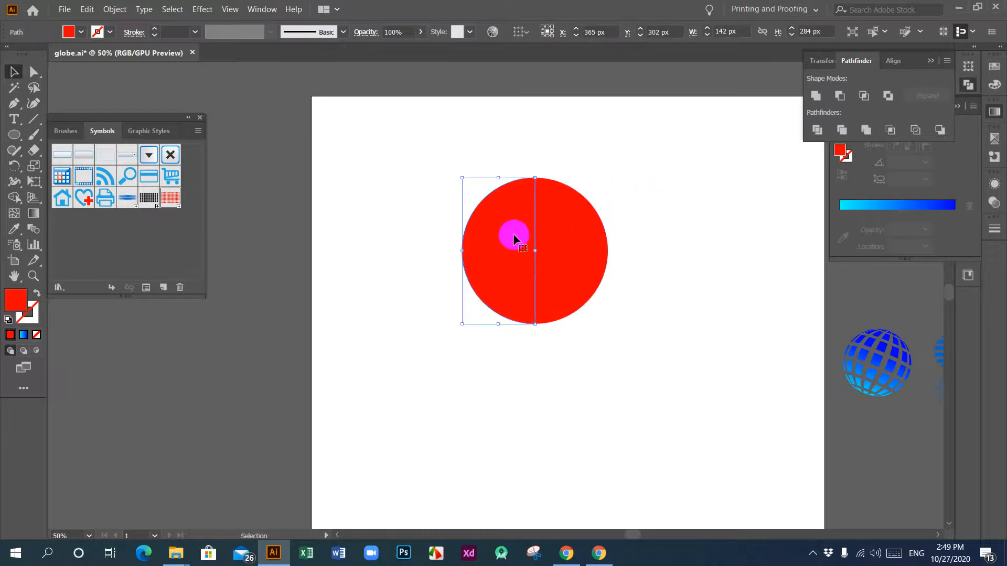
key(Delete)
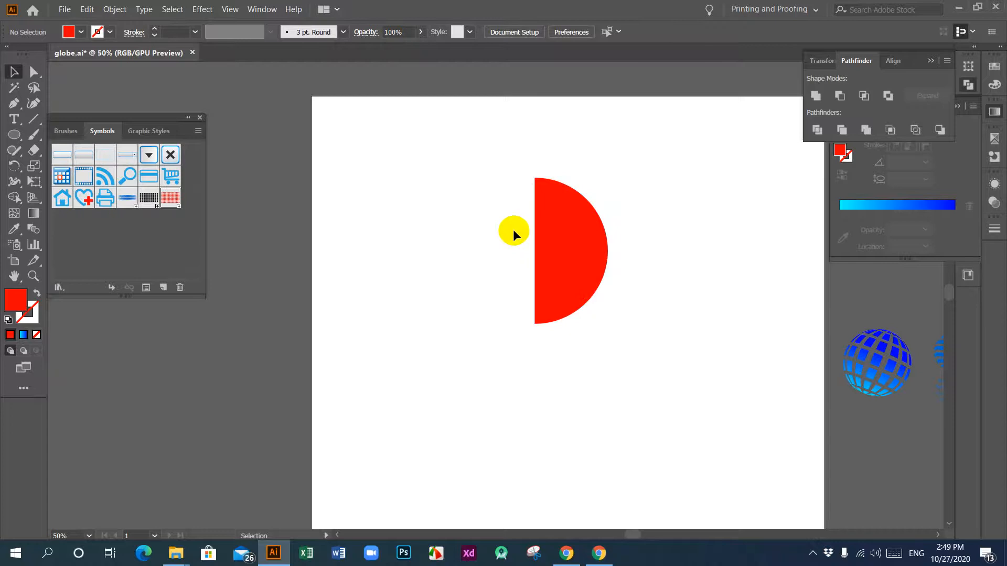
drag(477, 158, 615, 307)
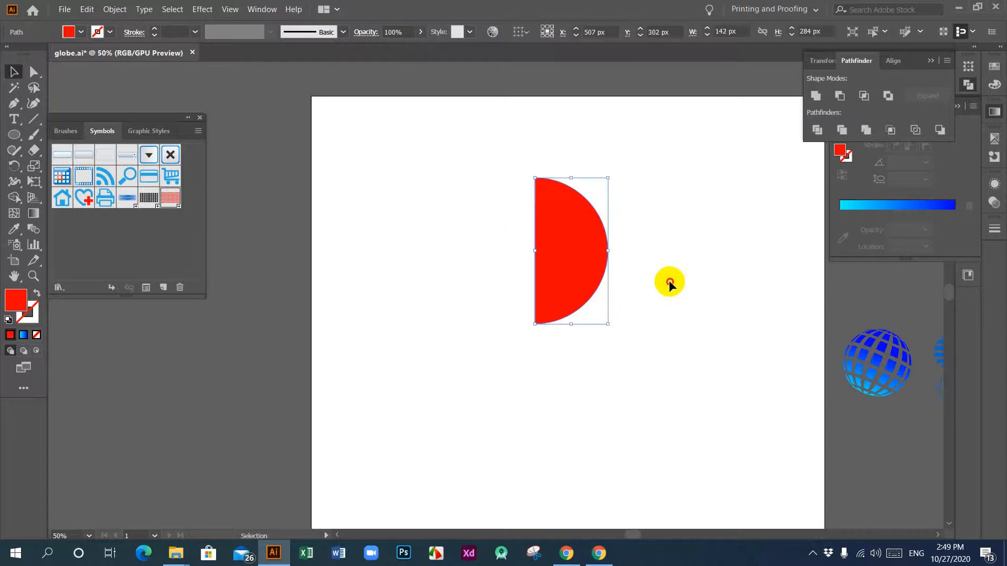
drag(450, 153, 609, 265)
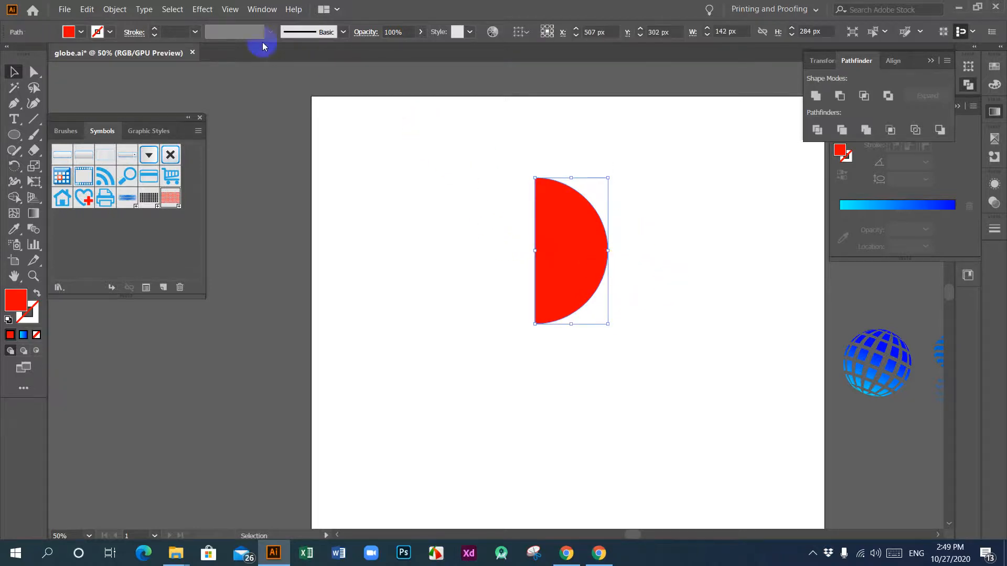
Step: Start a 3D Revolve effect on the semicircle with a 360° angle from the left edge, and preview the sphere
click(203, 9)
mouse_move(281, 86)
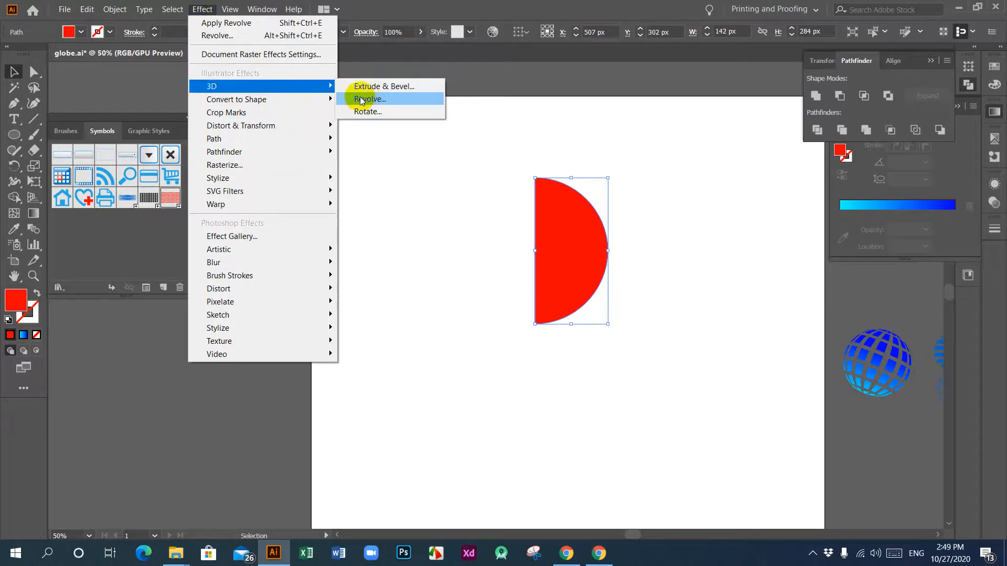
click(366, 101)
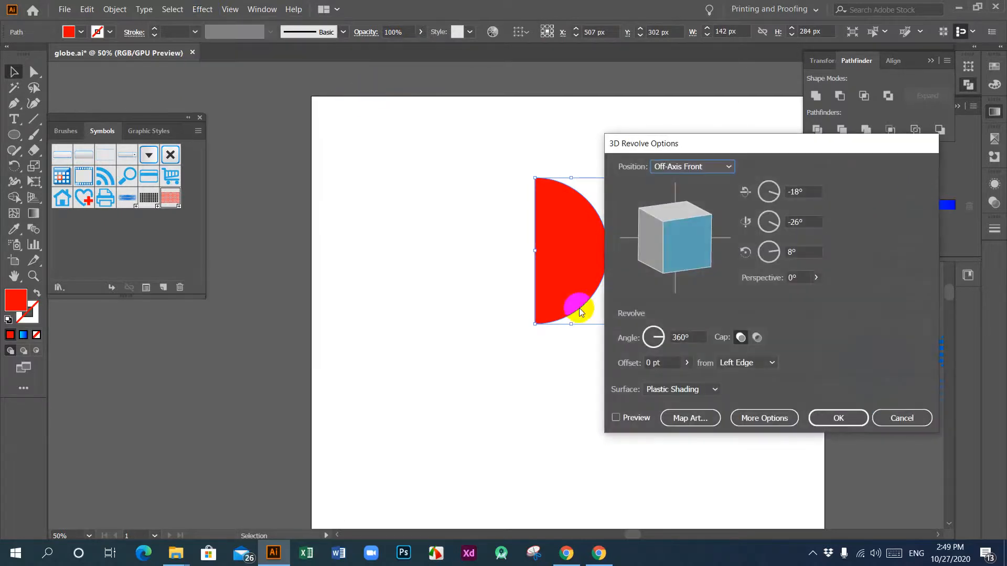
click(615, 418)
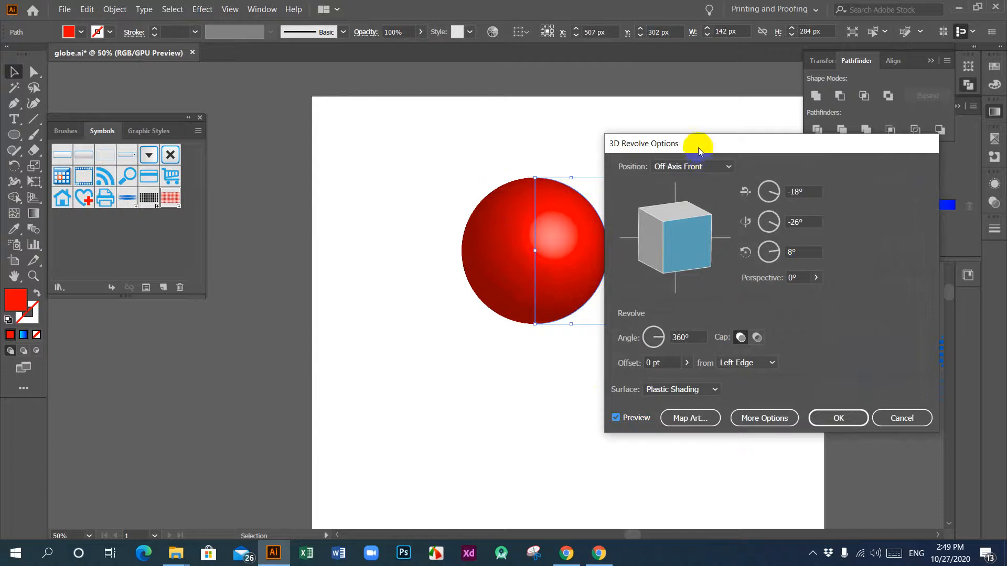
drag(674, 141, 755, 130)
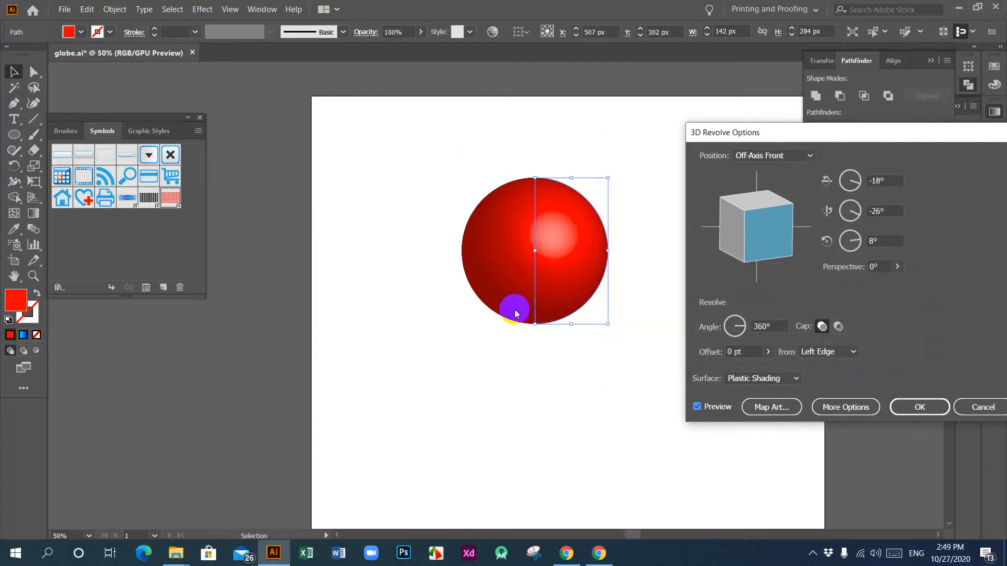
click(475, 222)
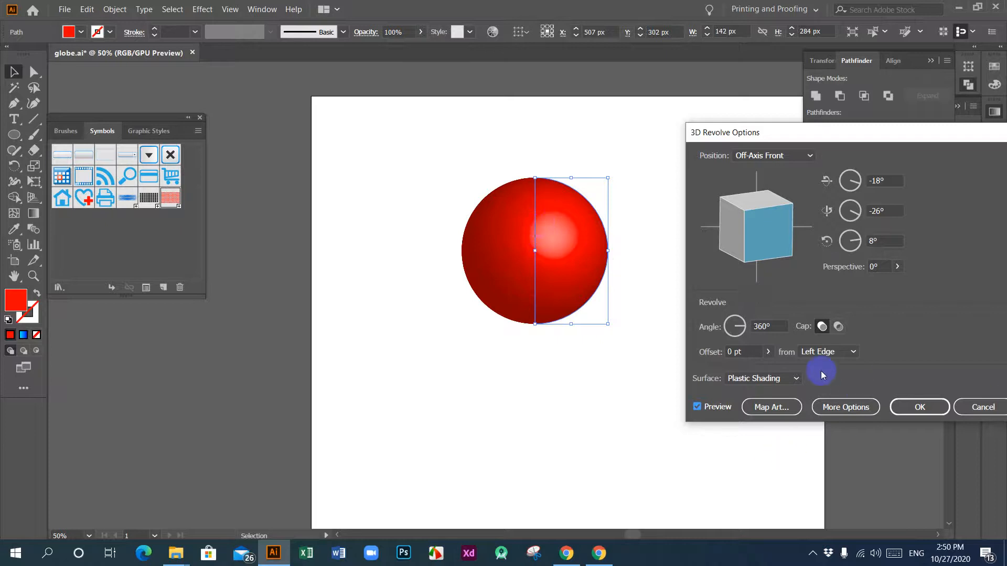
Step: Map the red bubble symbol onto the sphere's surface and turn on Invisible Geometry
click(793, 415)
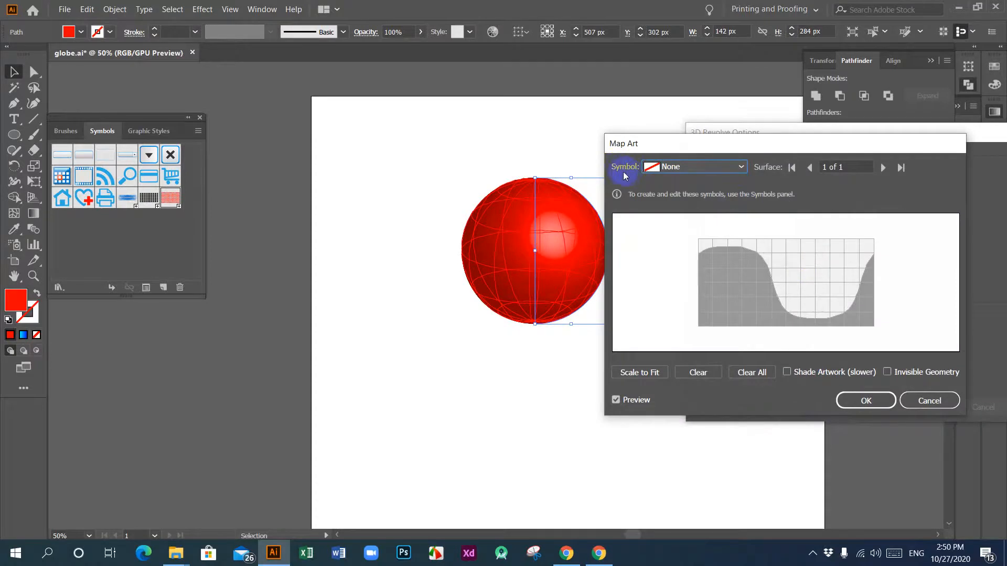
click(741, 168)
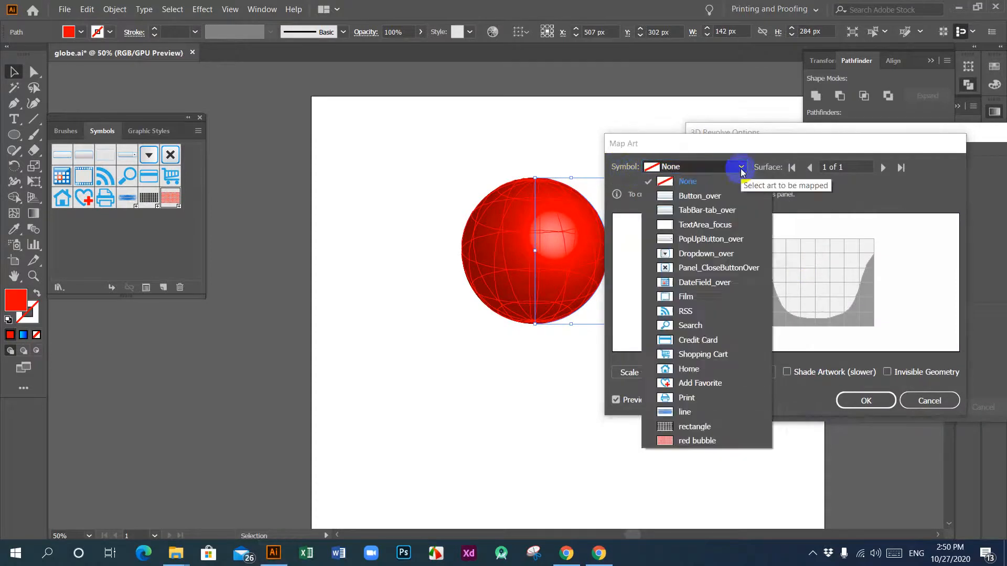
click(687, 312)
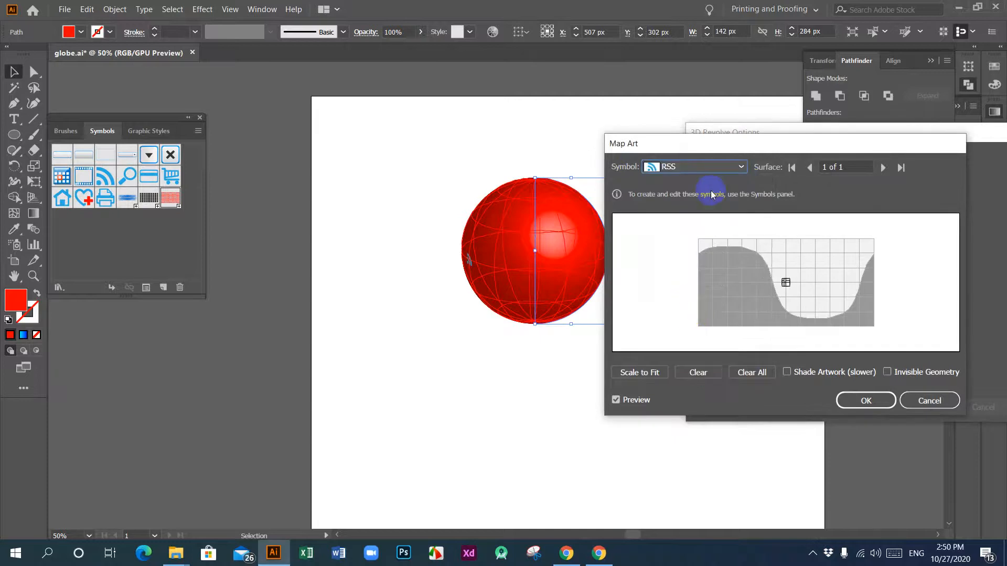
click(741, 168)
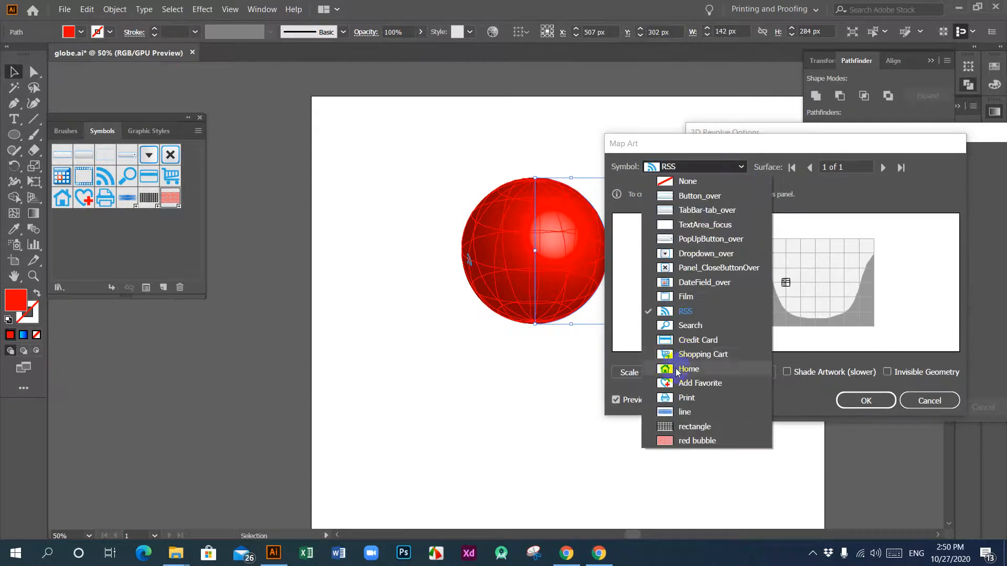
click(690, 442)
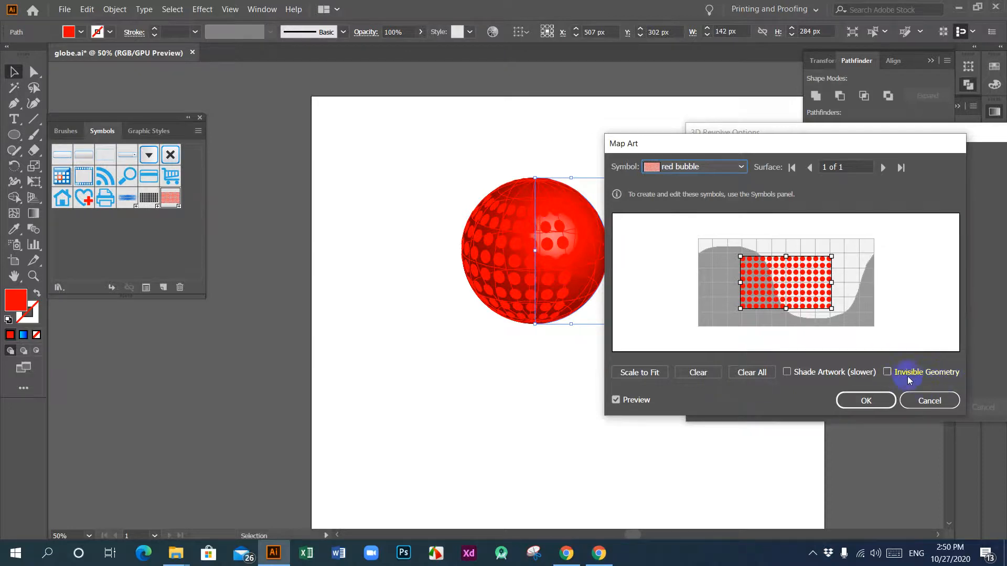
click(887, 372)
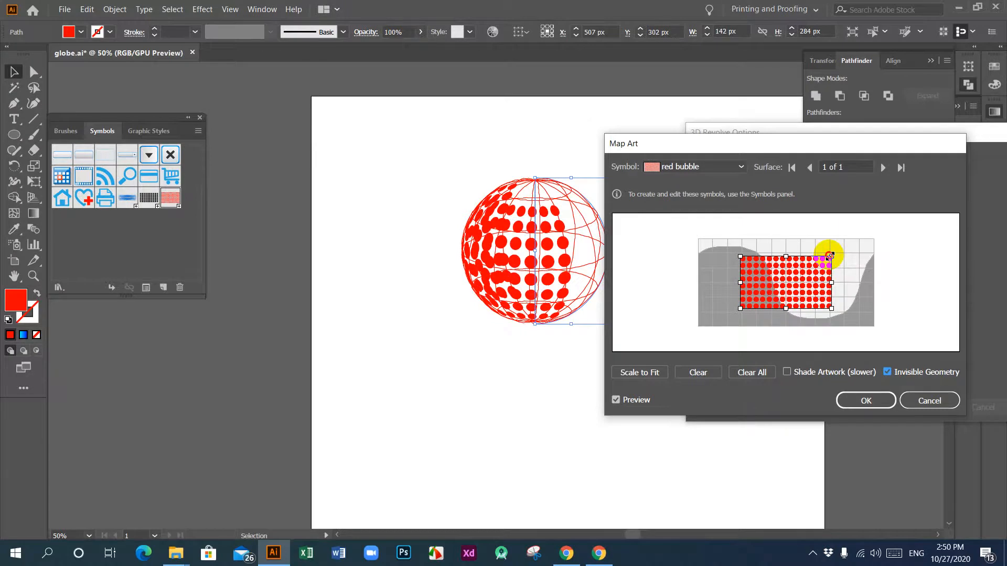
Step: Enlarge the mapped red bubble artwork, position it over the light, visible part of the surface, and accept the mapping
drag(830, 256, 862, 238)
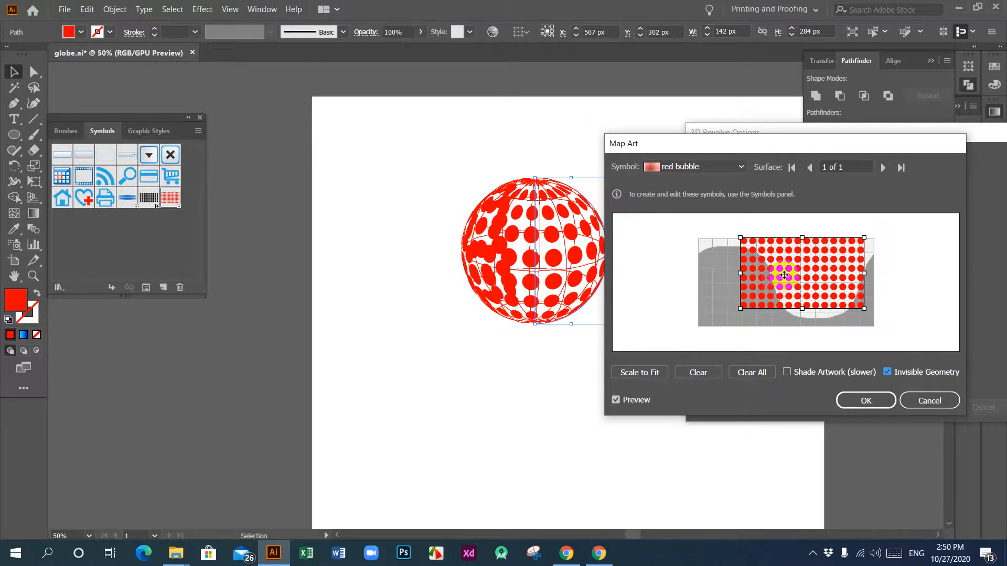
drag(790, 275, 840, 293)
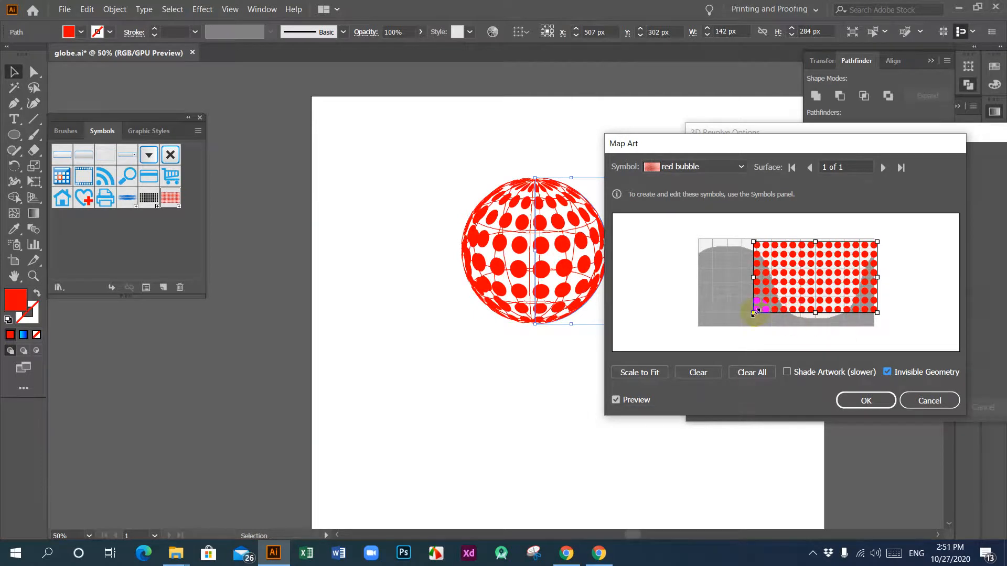
drag(754, 313, 747, 316)
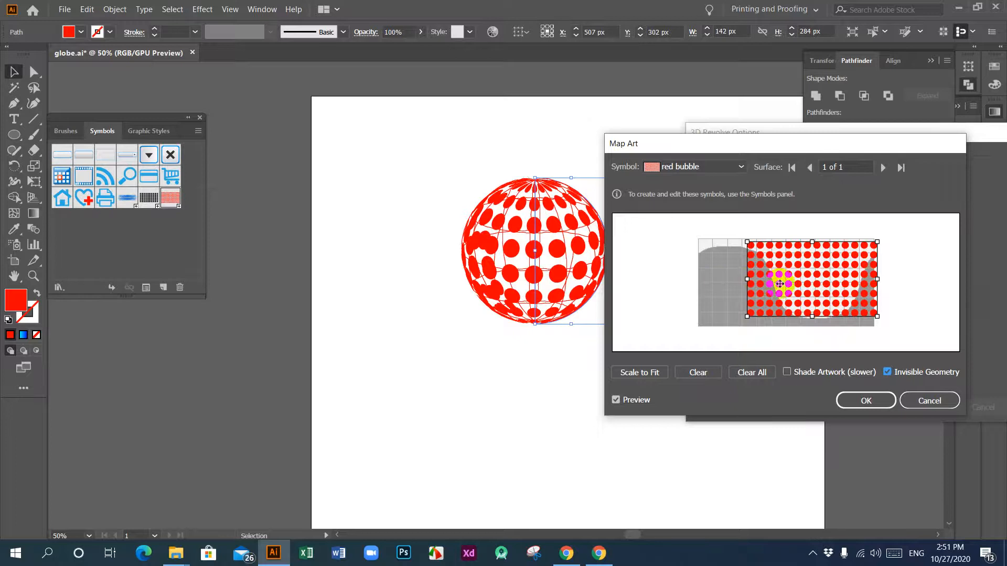
drag(765, 282, 686, 284)
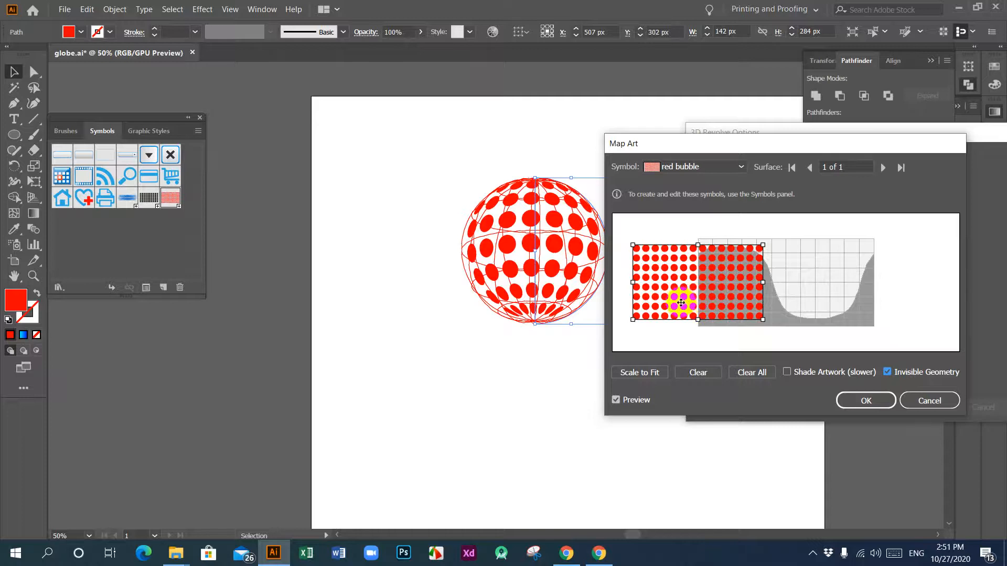
drag(669, 308, 788, 304)
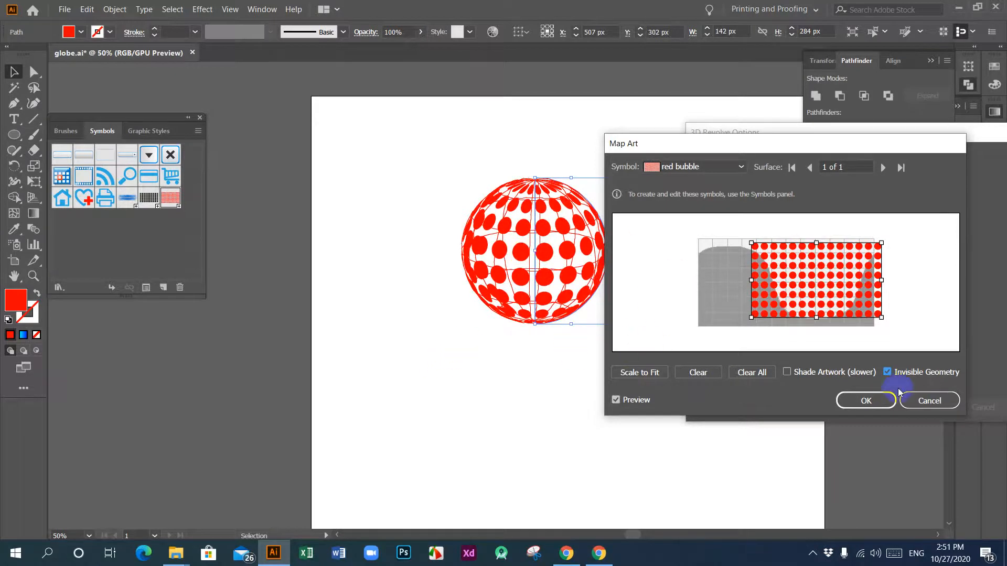
click(877, 402)
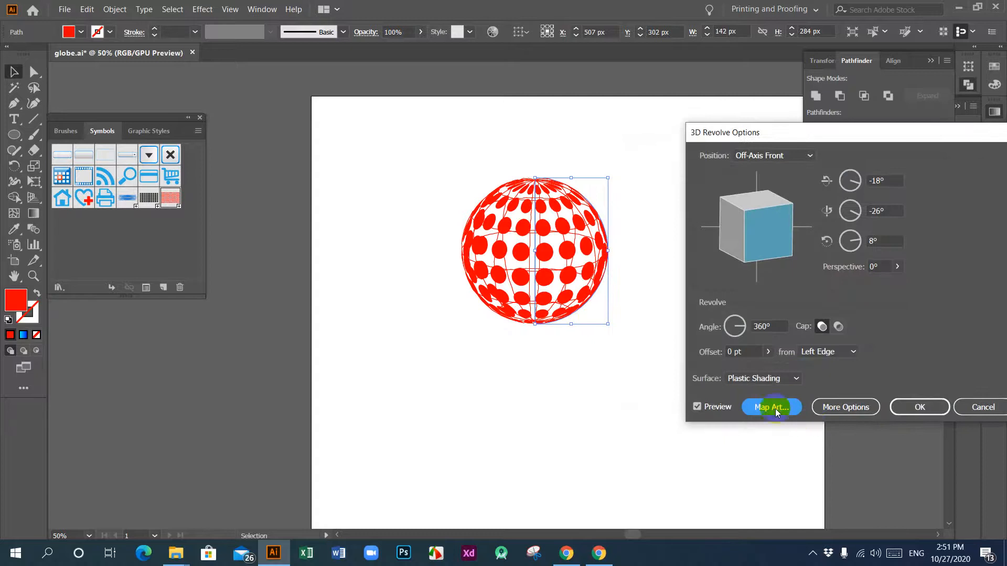
Step: Rotate the dotted sphere to 10°, -21° and -24° about the X, Y and Z axes and apply the 3D Revolve effect
drag(763, 250, 763, 237)
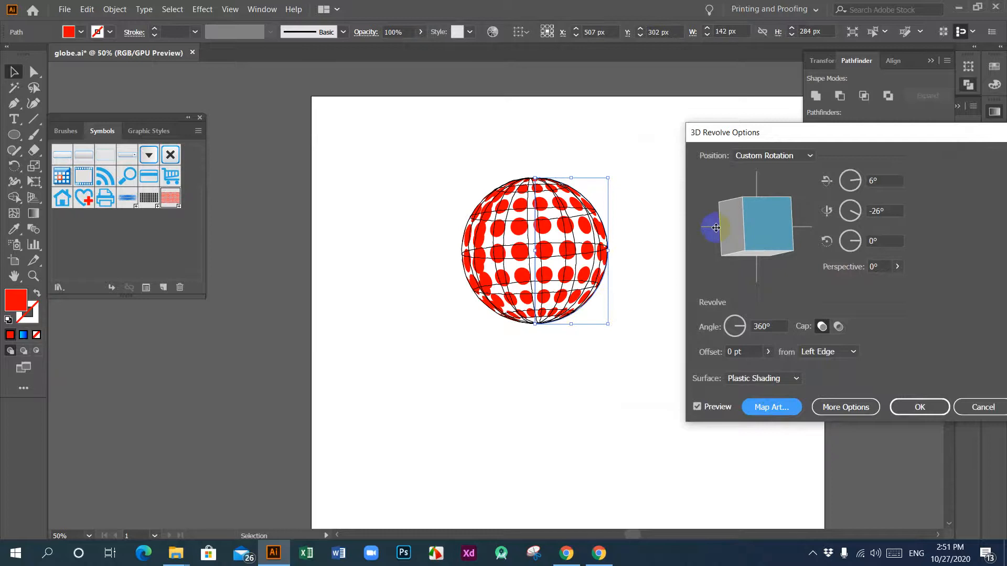
drag(803, 205, 749, 227)
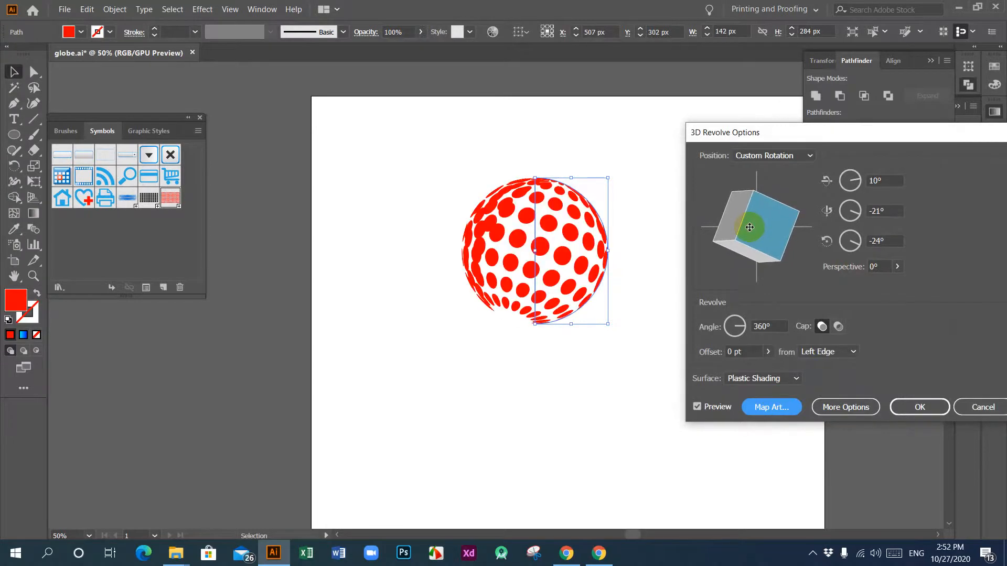
click(917, 412)
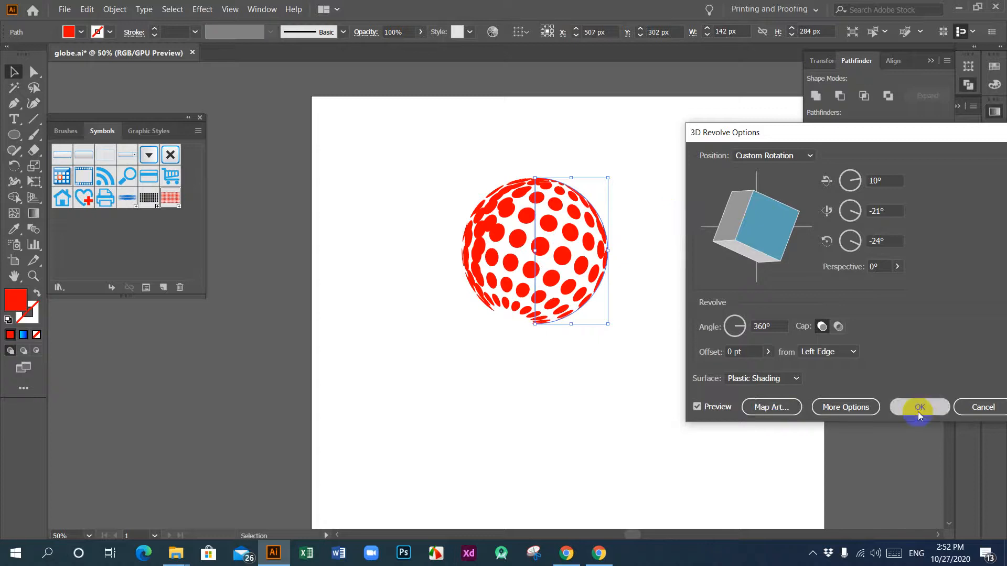
click(647, 309)
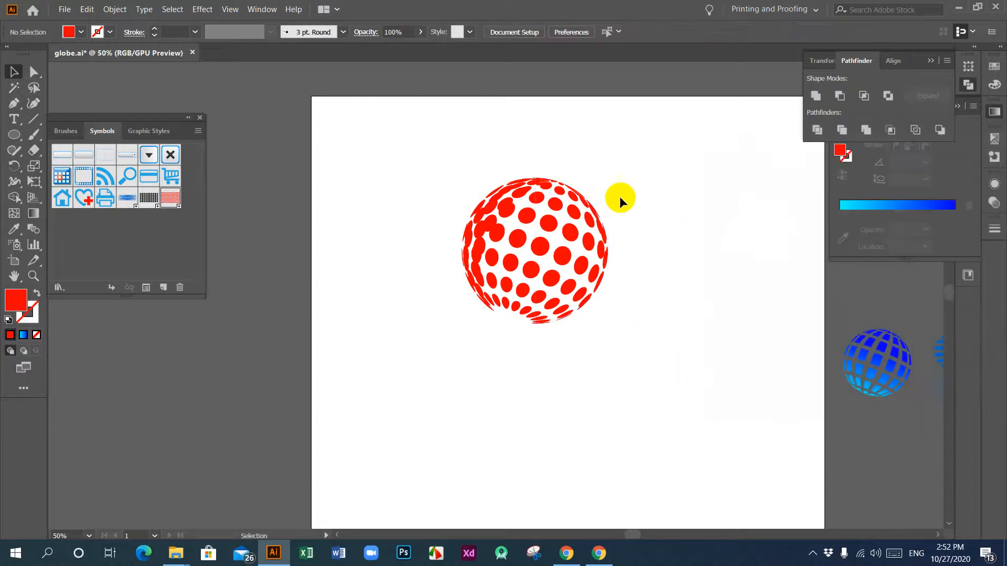
Step: Expand the appearance of the revolved dotted sphere
drag(398, 143, 691, 391)
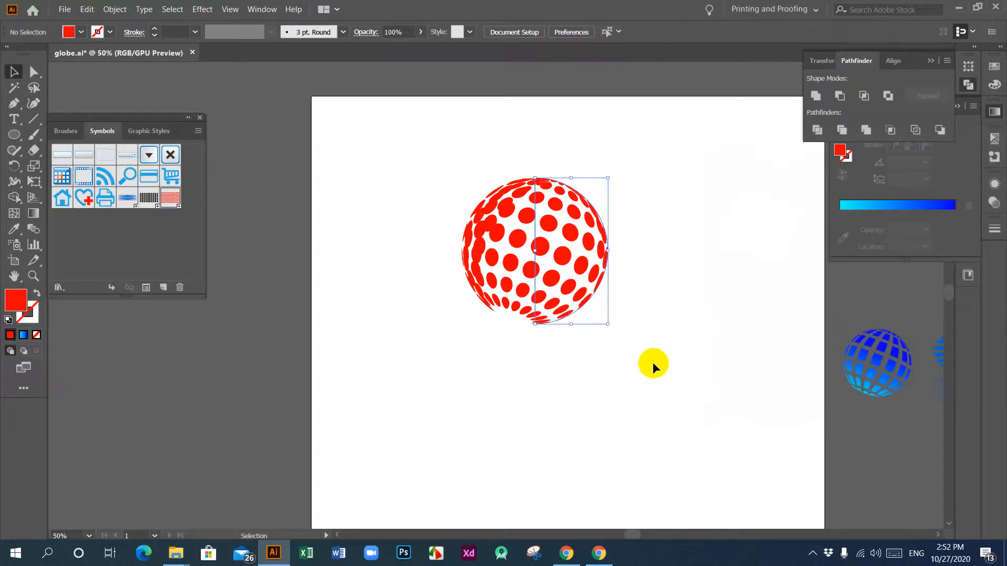
click(115, 9)
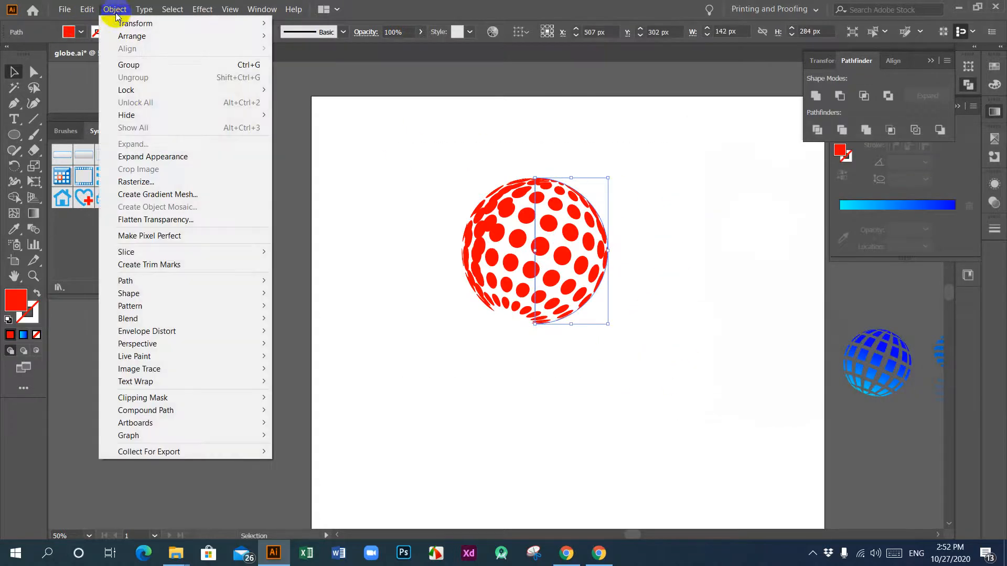
click(167, 157)
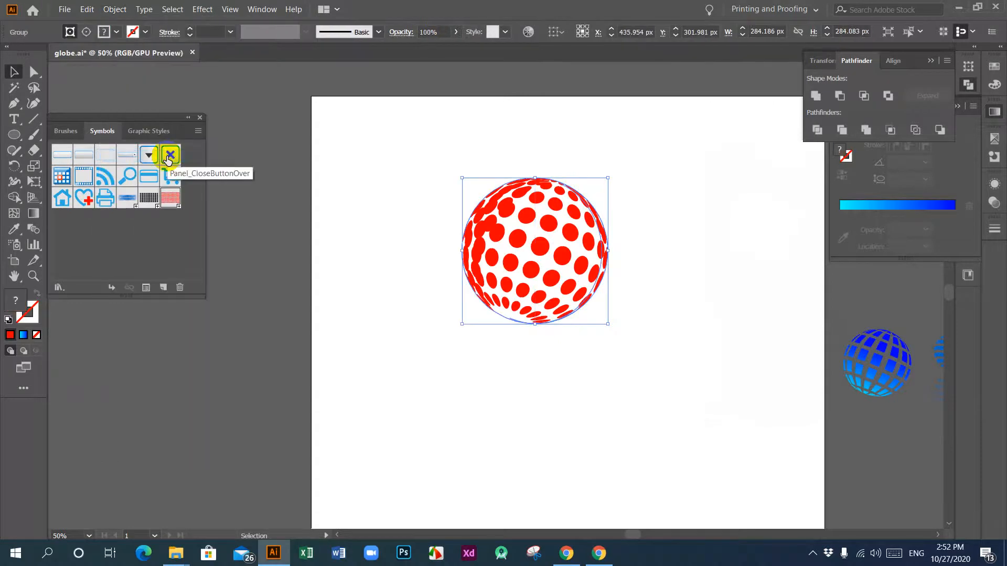
Step: Ungroup the expanded sphere twice to separate its front dots from the back ones
right_click(515, 230)
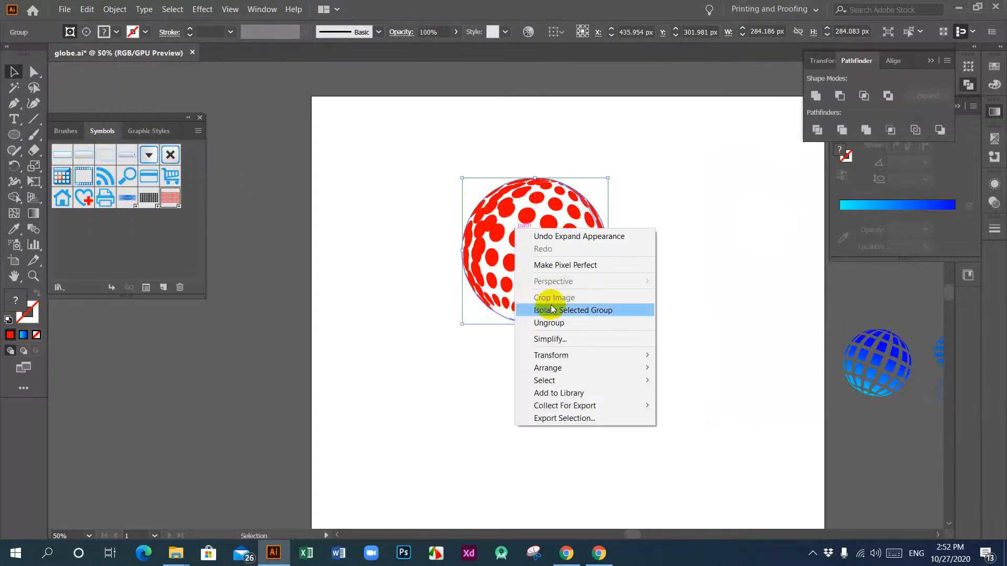
click(569, 322)
click(469, 331)
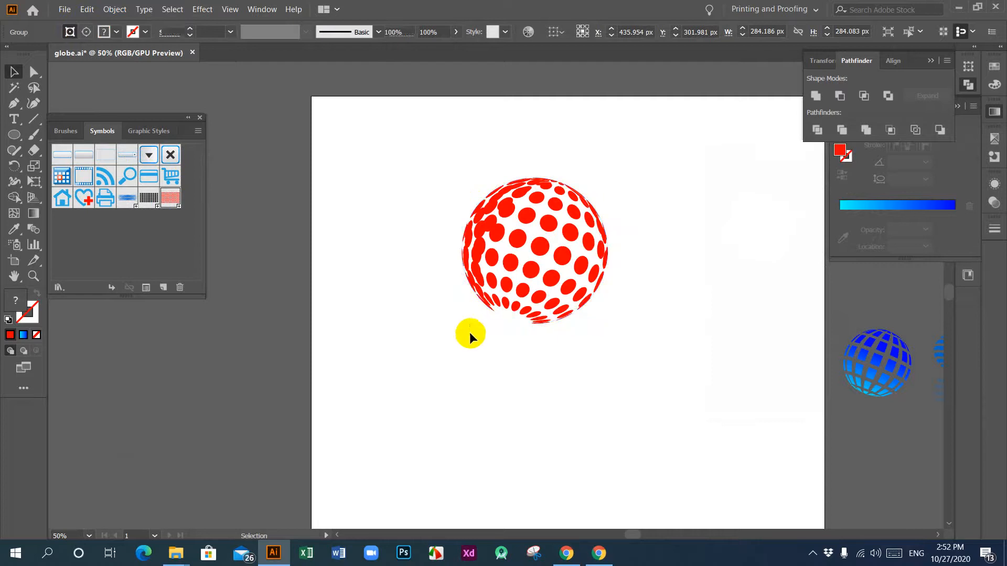
click(504, 319)
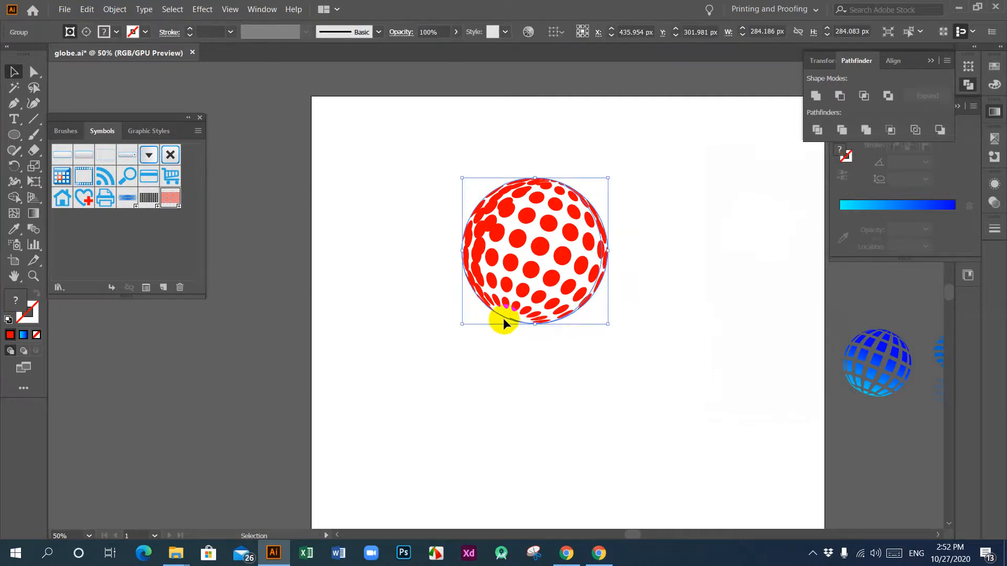
right_click(508, 252)
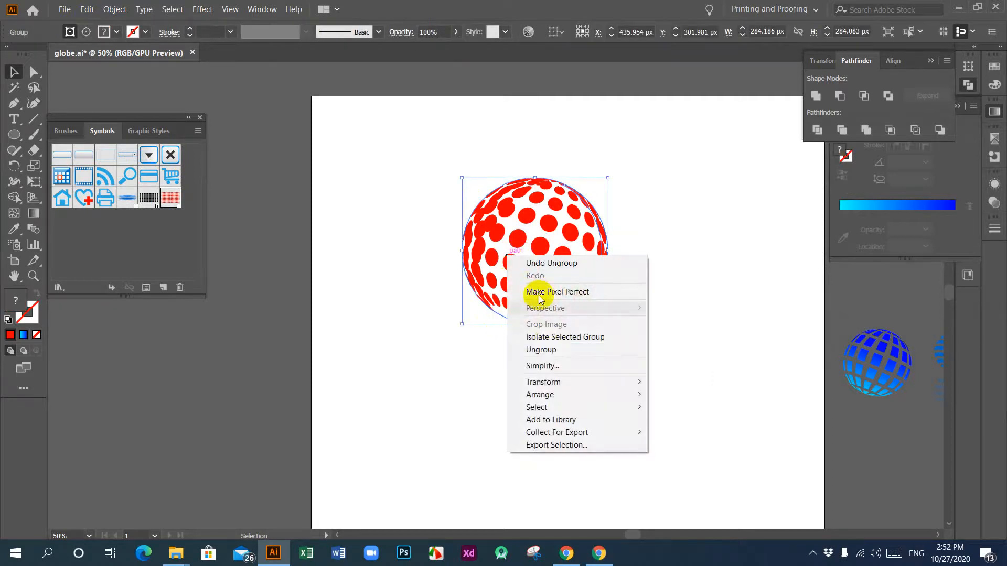
click(548, 350)
click(536, 337)
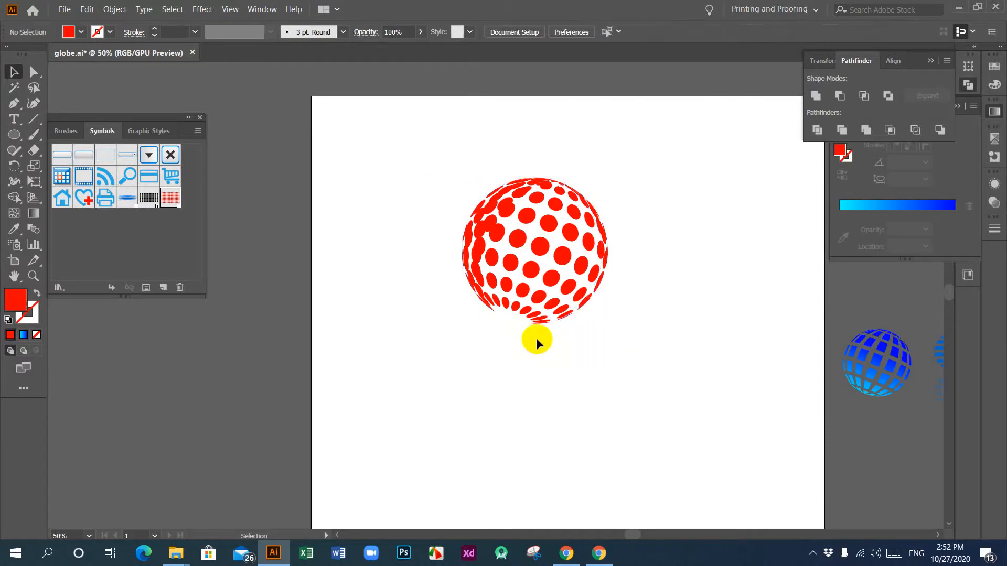
Step: Cut the clip group holding the sphere's front dots off the artboard
click(512, 319)
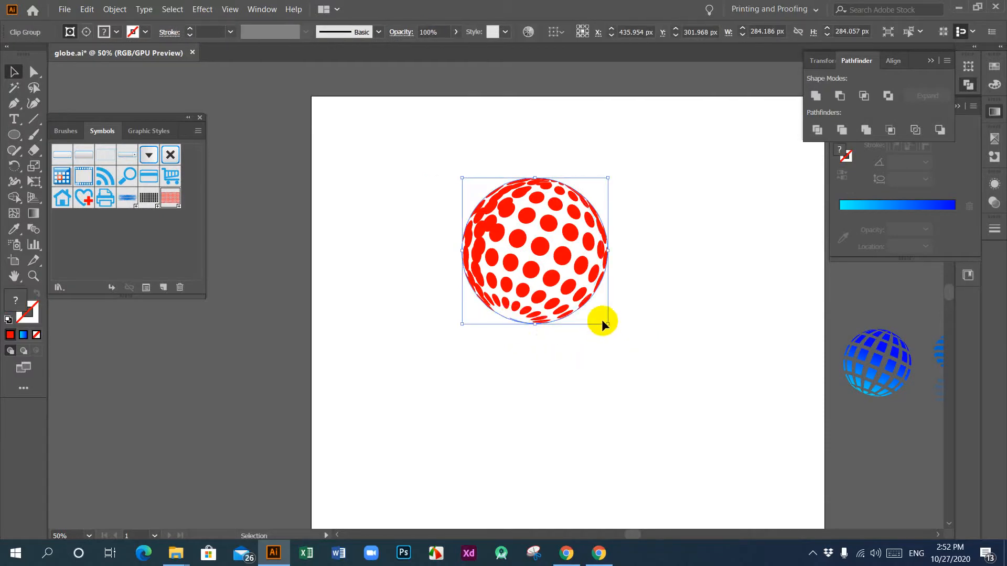
key(Delete)
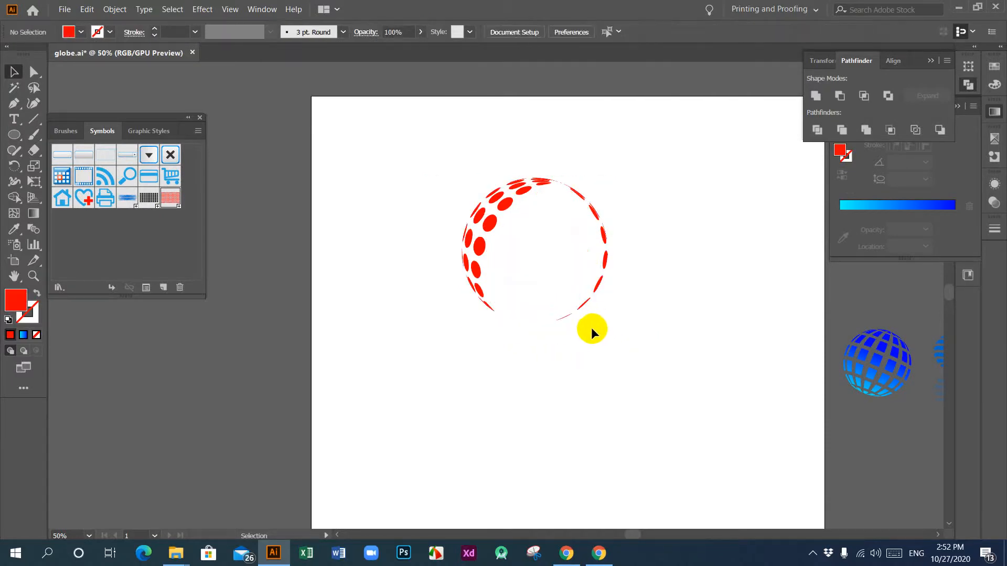
key(ctrl+z)
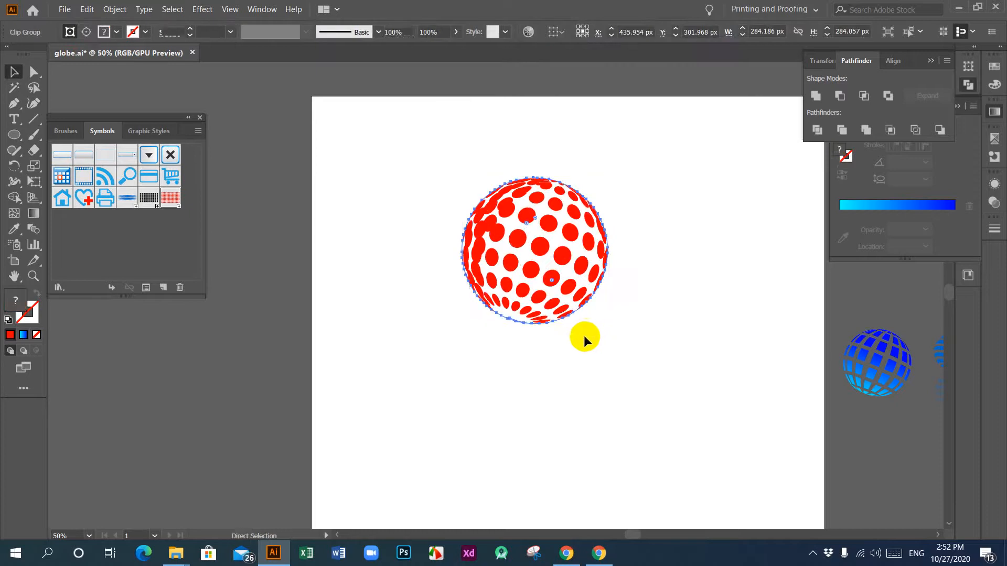
key(Delete)
key(v)
Step: Delete the remaining back-side dots and paste the front dots back onto the artboard
drag(429, 159, 511, 355)
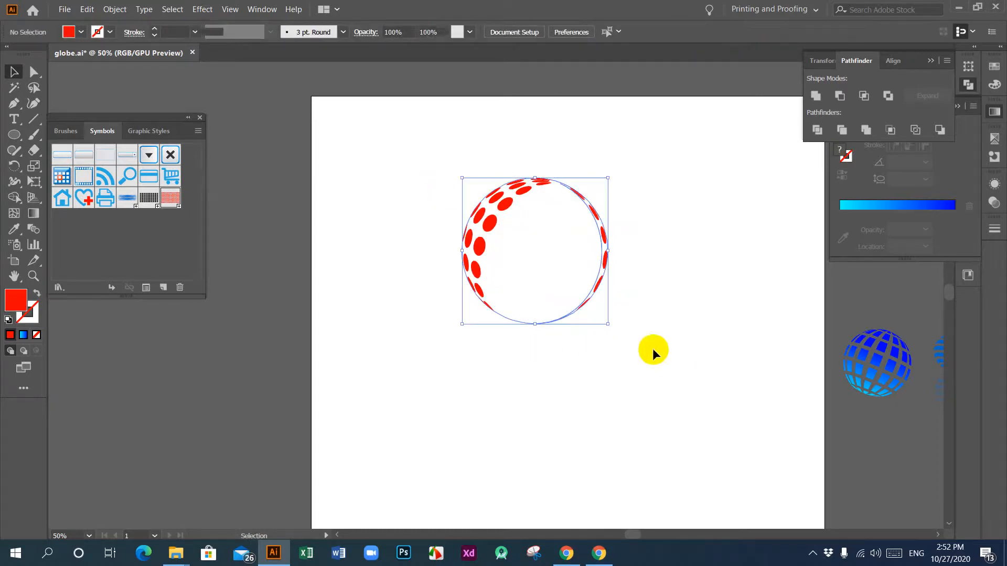
key(Delete)
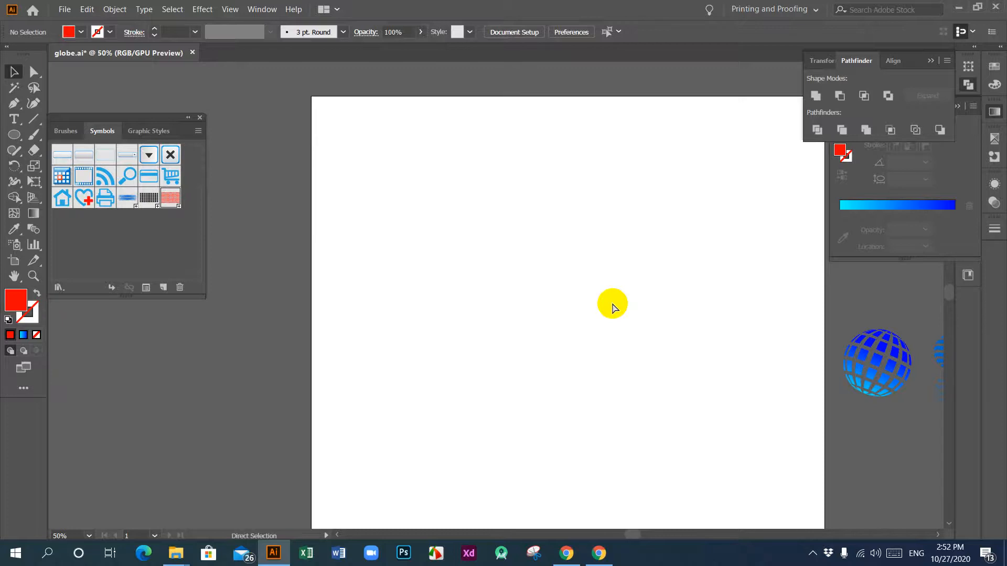
key(ctrl+z)
key(ctrl+z)
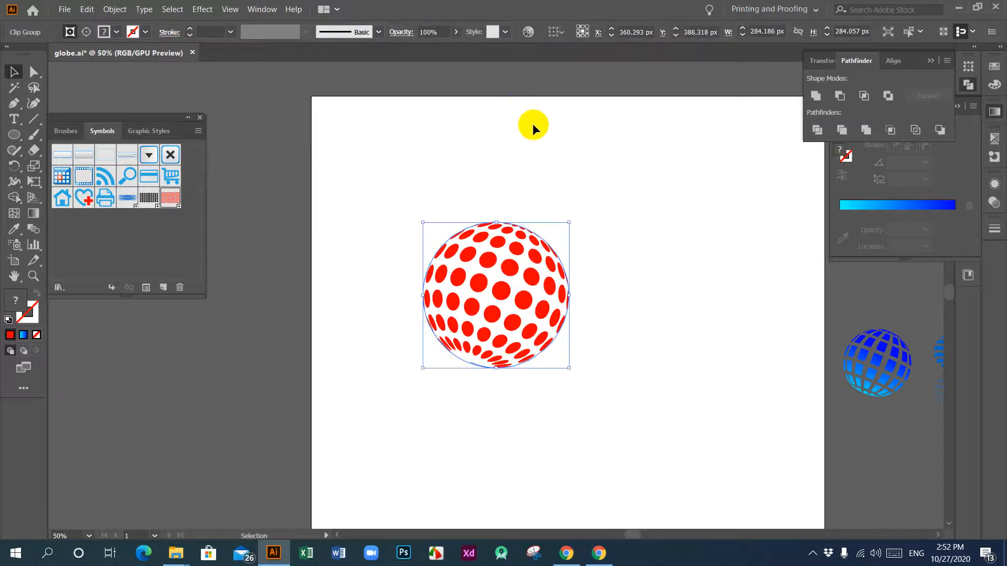
Step: Release the clipping mask on the front dots and delete the leftover mask outline
click(592, 314)
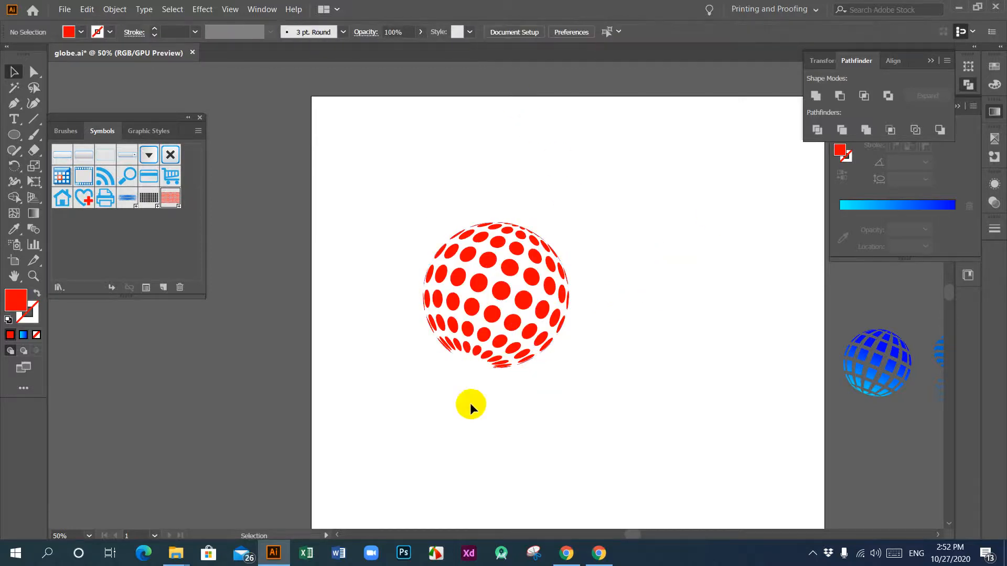
click(475, 364)
right_click(481, 309)
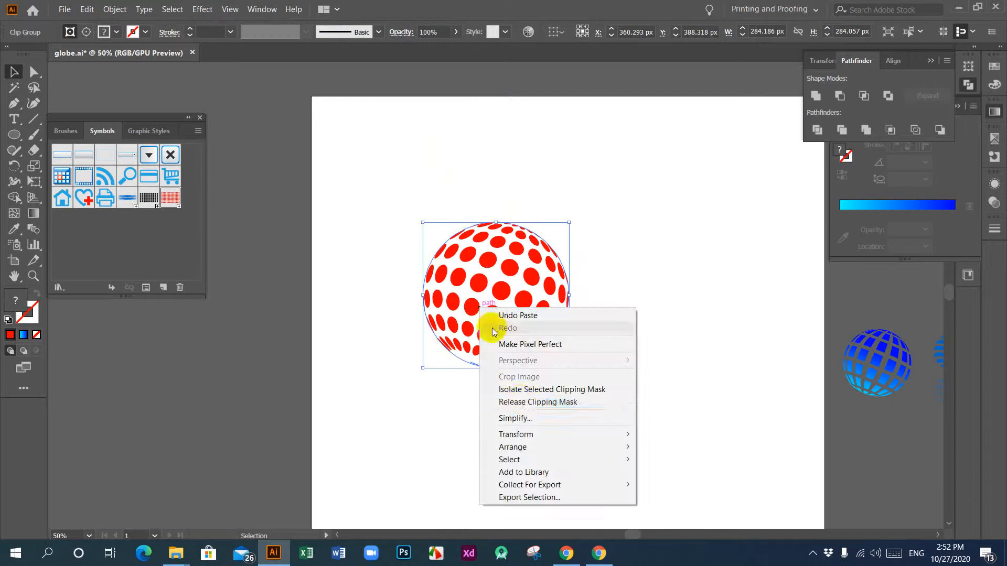
click(529, 401)
click(505, 376)
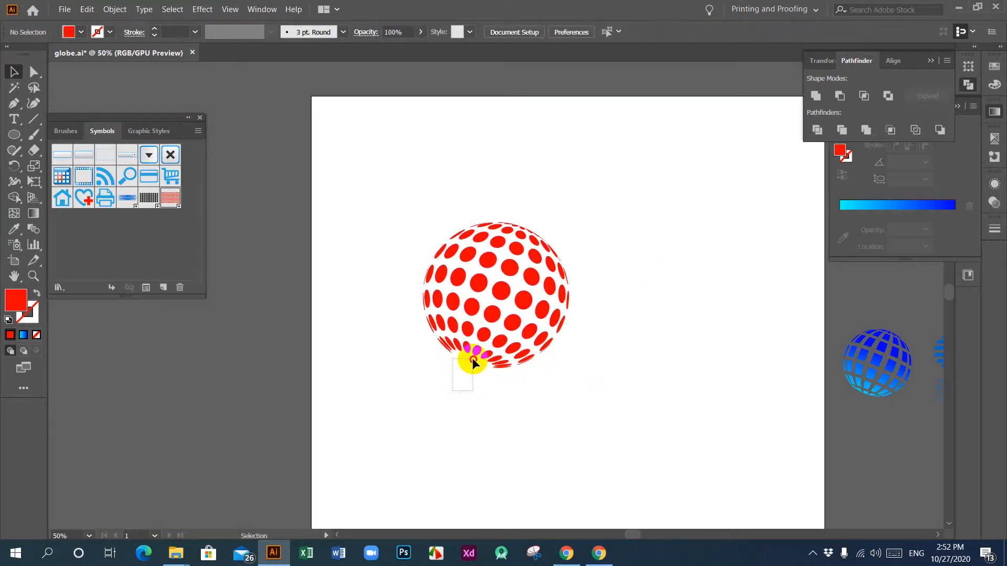
drag(453, 390, 472, 362)
key(Delete)
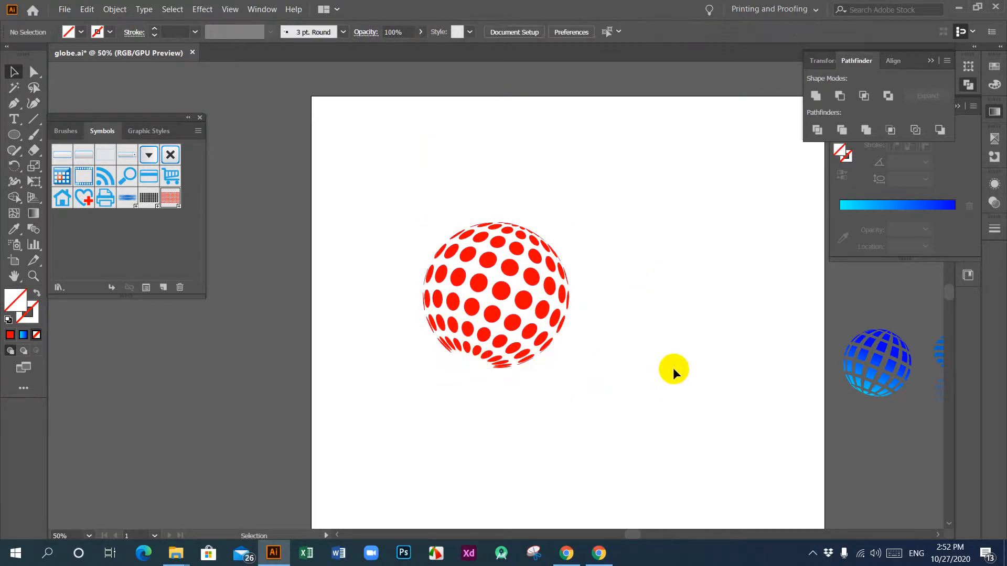
Step: Apply the blue gradient fill sampled from the grid globe beside the artboard to all the red dots
drag(395, 186, 615, 370)
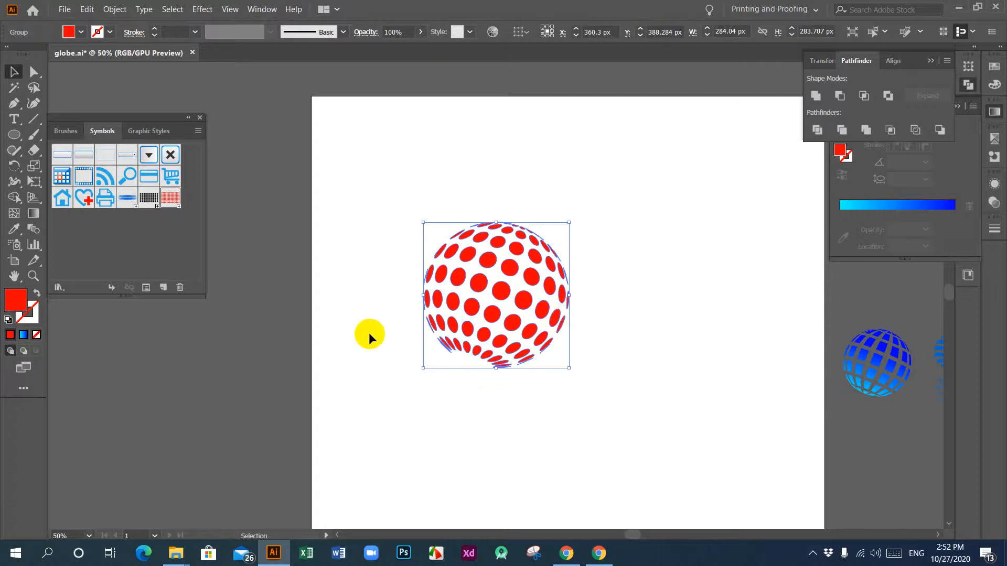
click(13, 231)
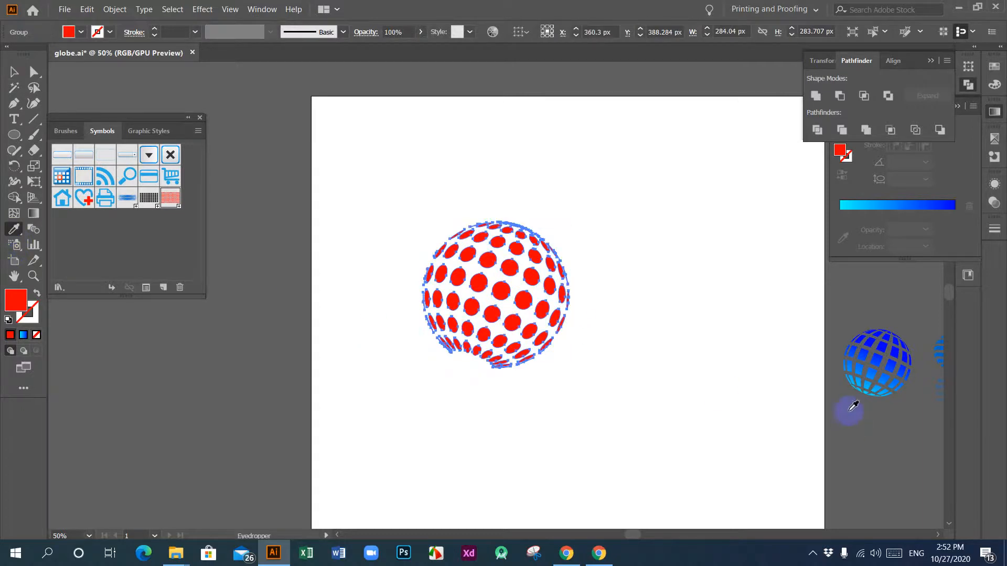
click(879, 358)
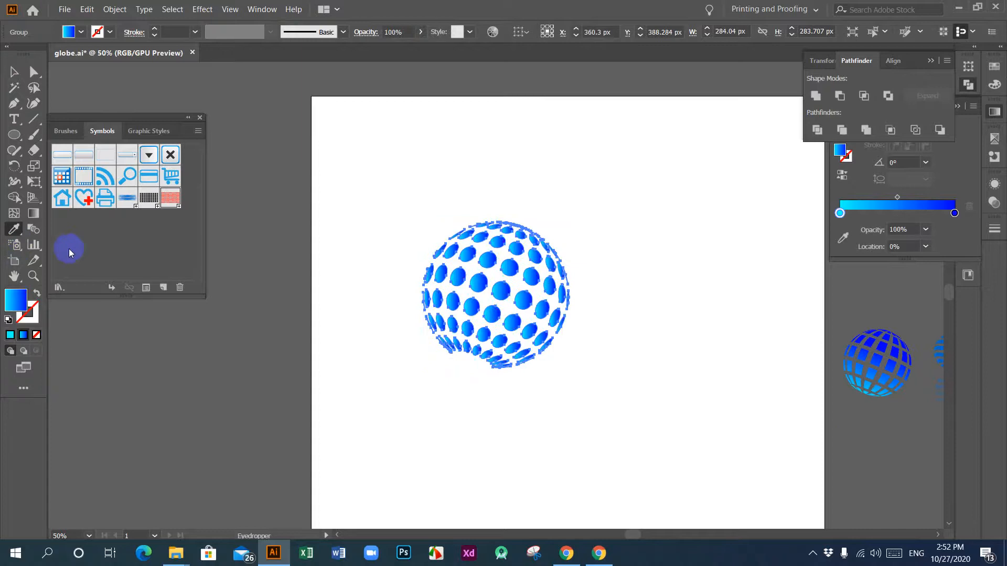
Step: Redirect the gradient across the whole dotted globe at about 68.6°, running from cyan at its base to blue at its top
click(32, 212)
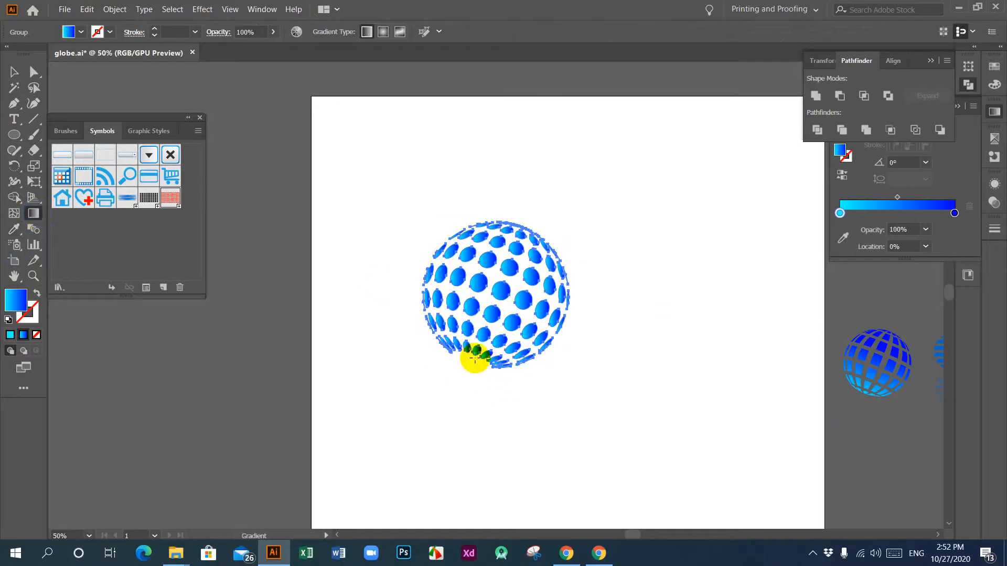
drag(473, 349, 522, 223)
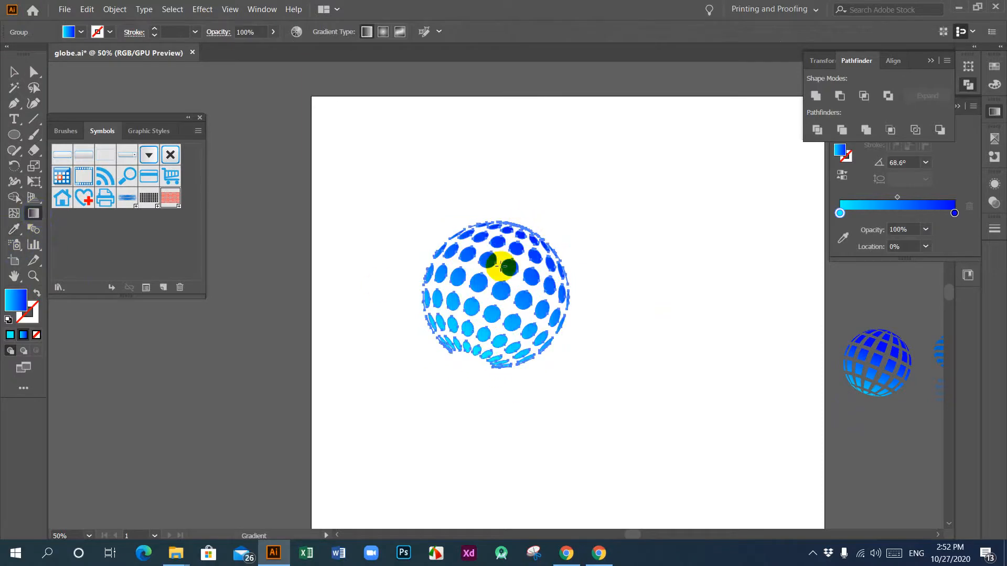
click(11, 73)
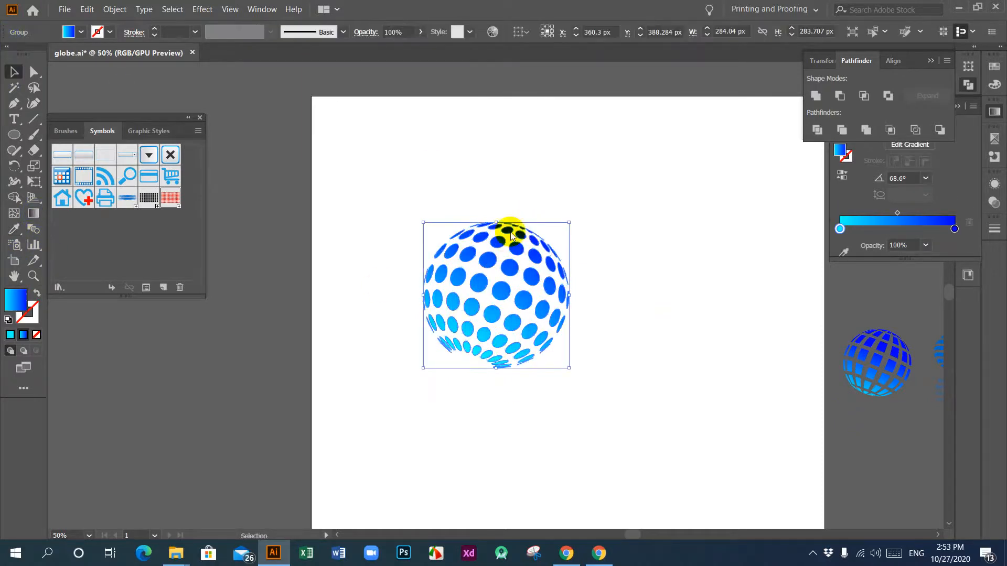
click(536, 399)
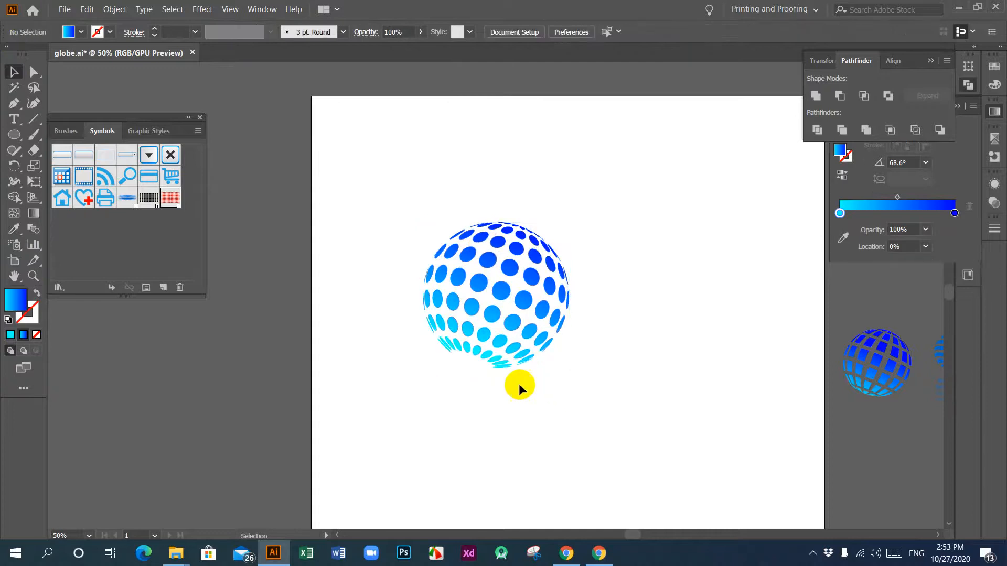
Step: Enlarge the dotted globe proportionally from its centre to about 321 px wide and deselect it
drag(388, 215, 654, 435)
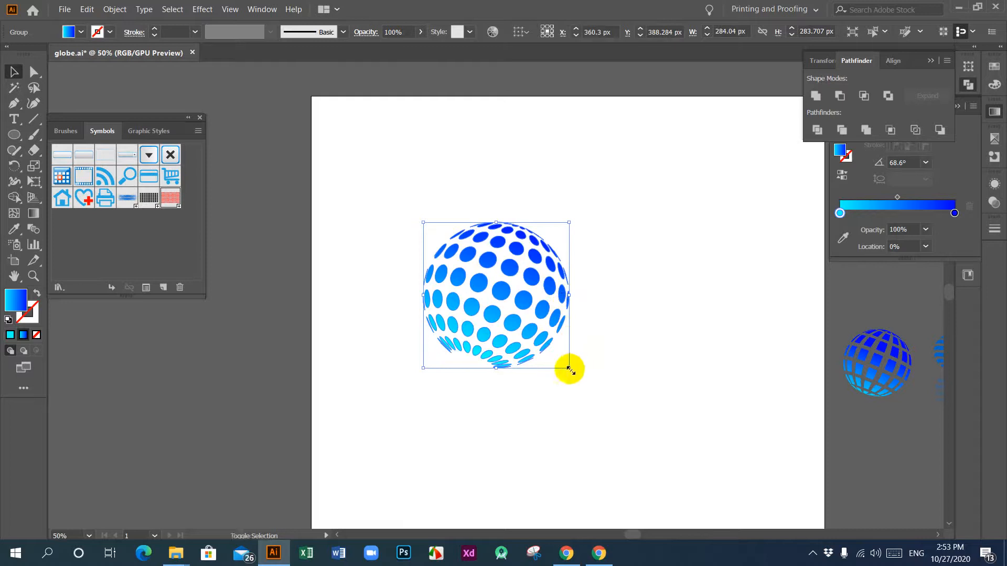
drag(569, 370, 578, 402)
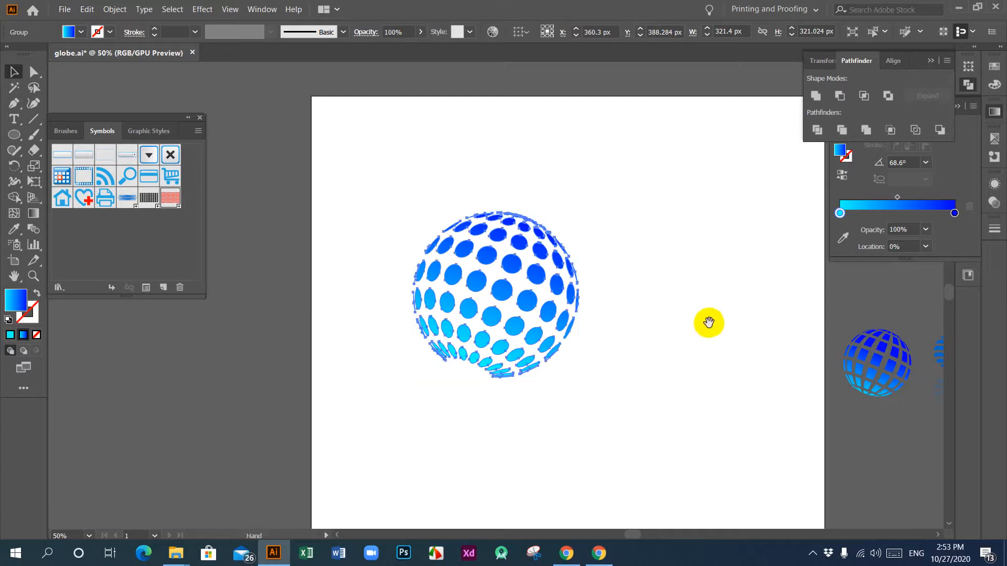
drag(712, 323, 588, 327)
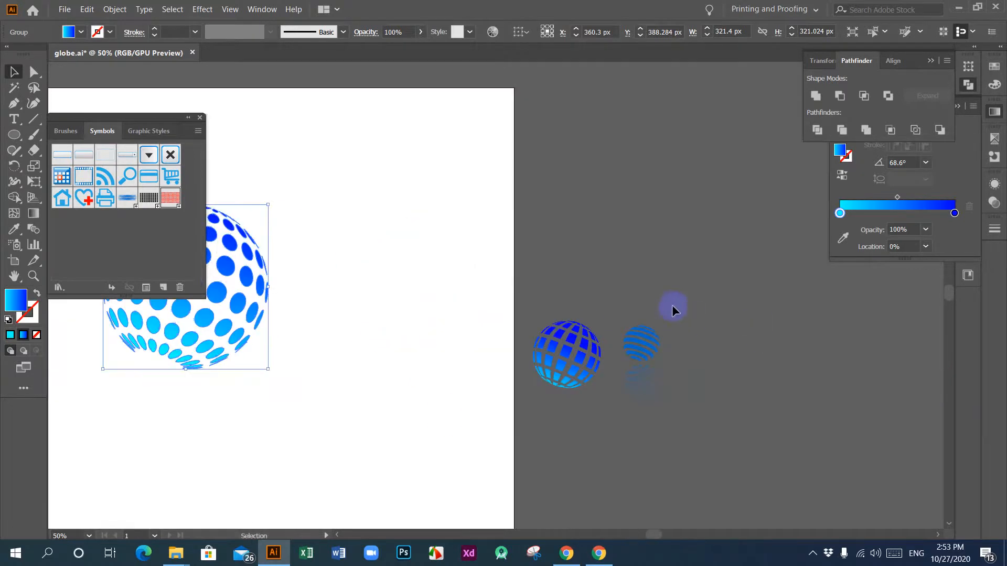
click(639, 361)
click(674, 355)
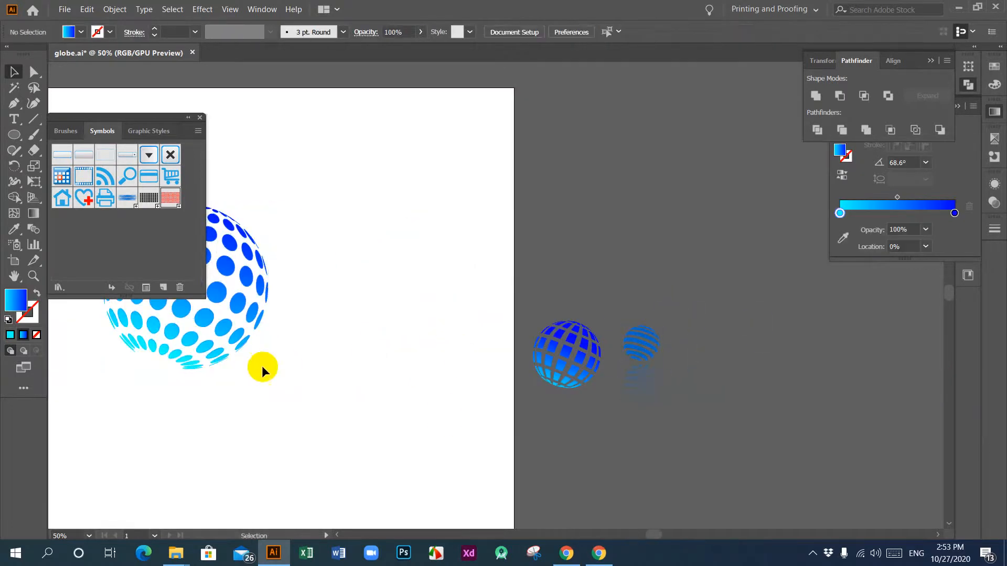
Step: Move the dotted globe up and across to the artboard's right side, at about X 793 px, Y 275 px
drag(299, 373, 487, 420)
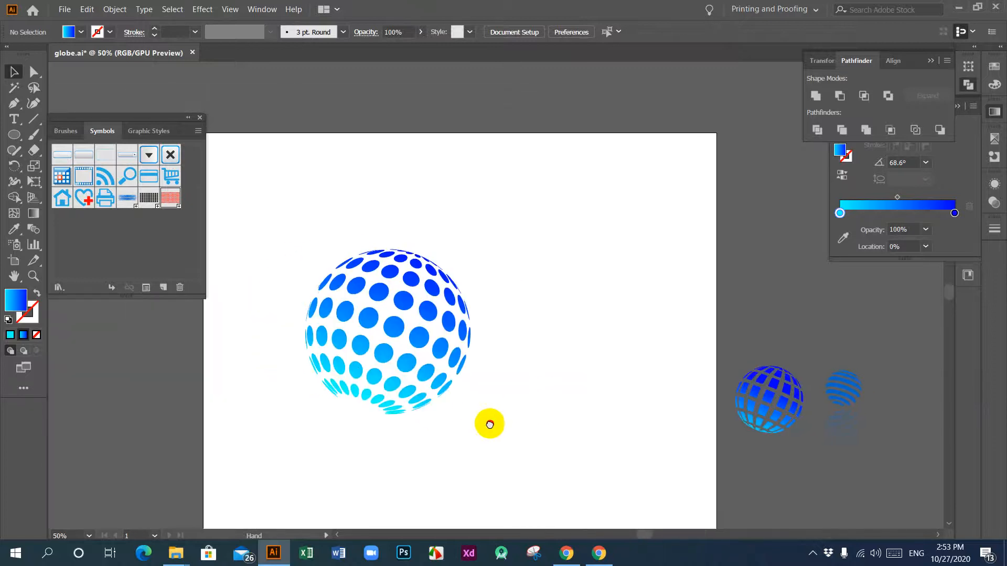
drag(257, 226, 536, 412)
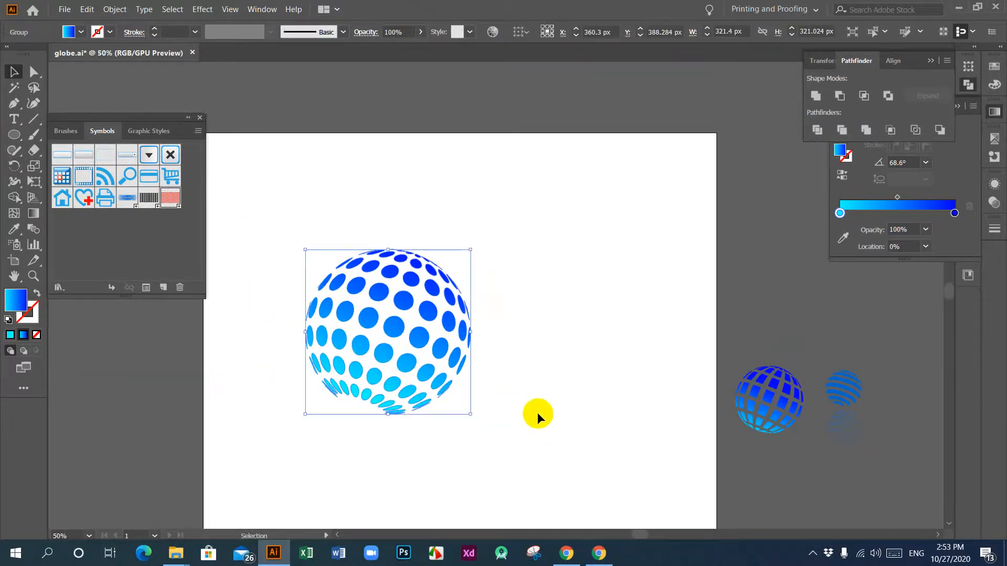
drag(394, 330, 620, 272)
drag(708, 315, 469, 404)
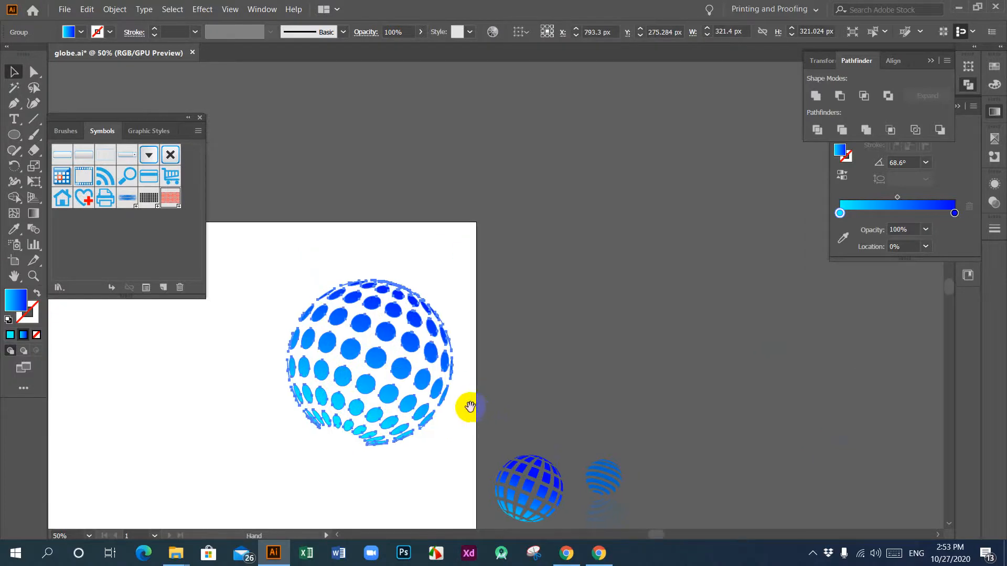
key(space)
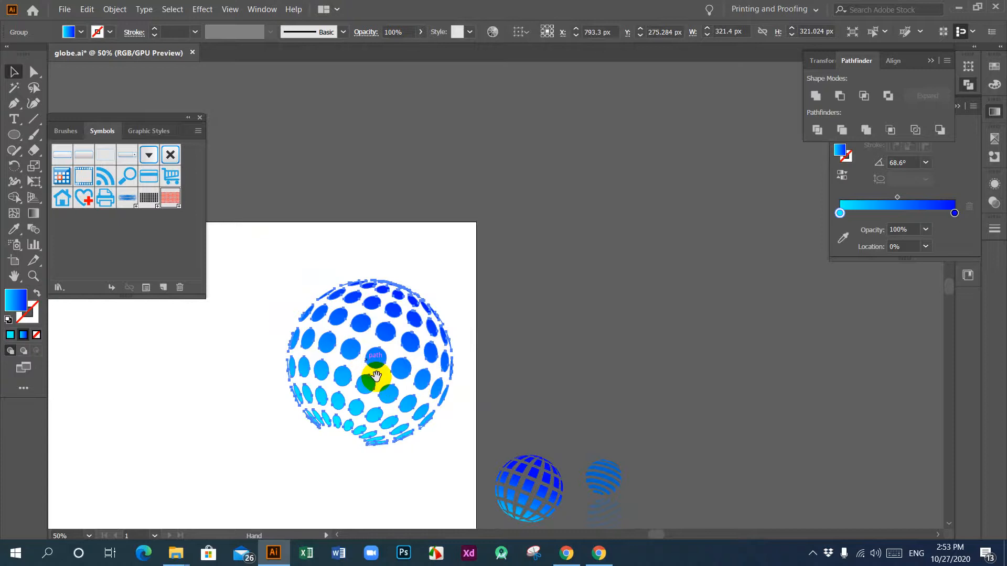
drag(426, 365, 360, 368)
drag(299, 366, 440, 297)
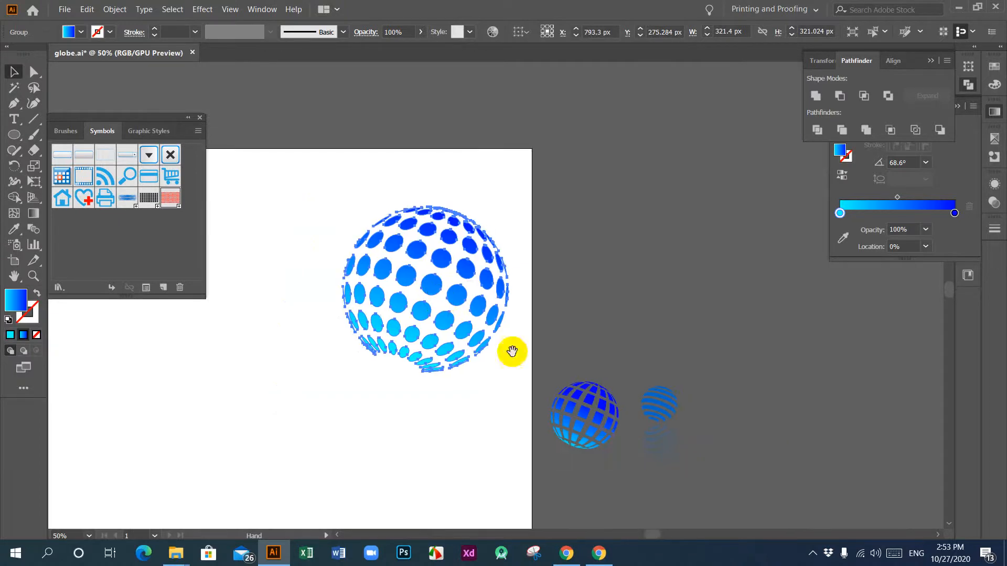
click(811, 553)
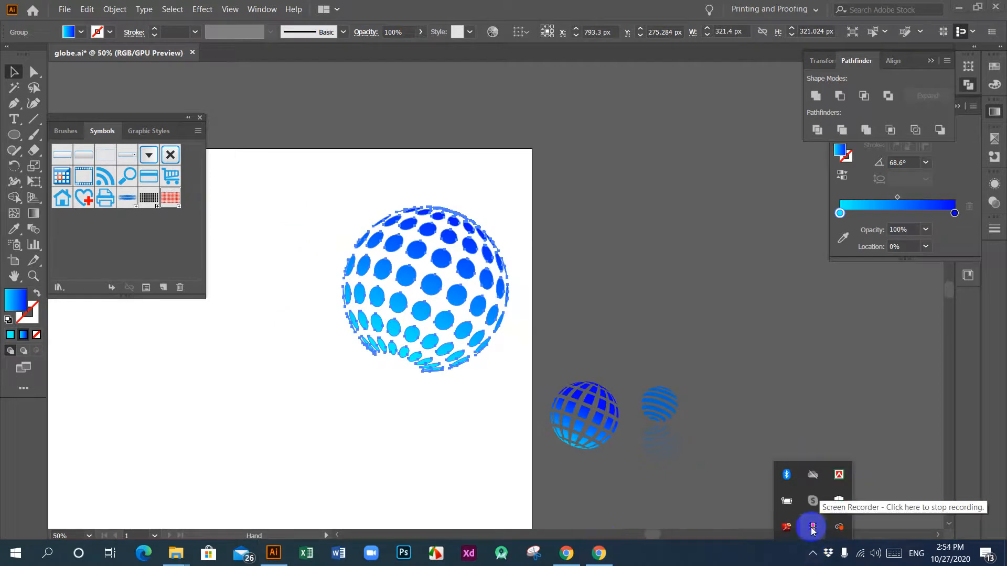
click(813, 528)
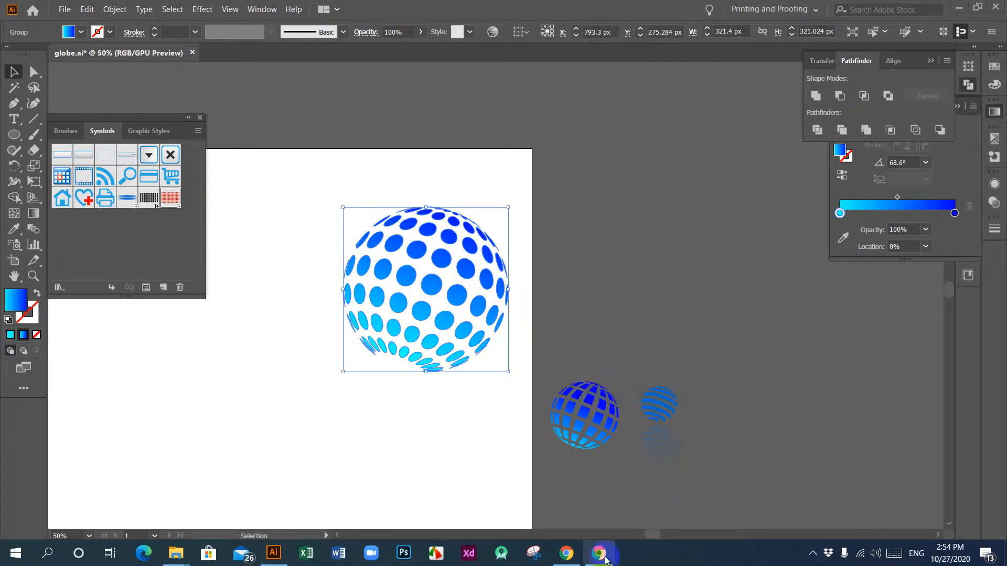
click(604, 559)
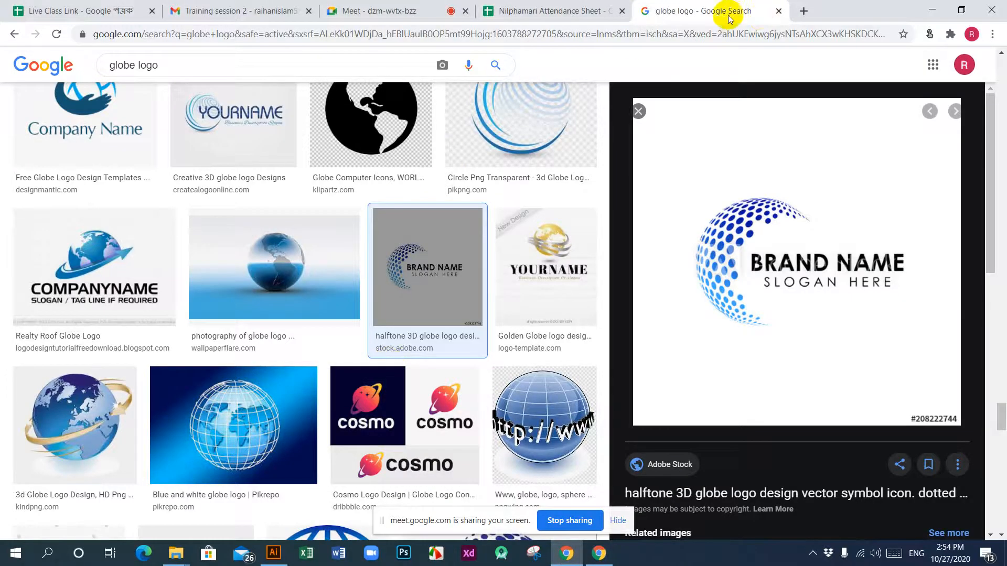
click(243, 9)
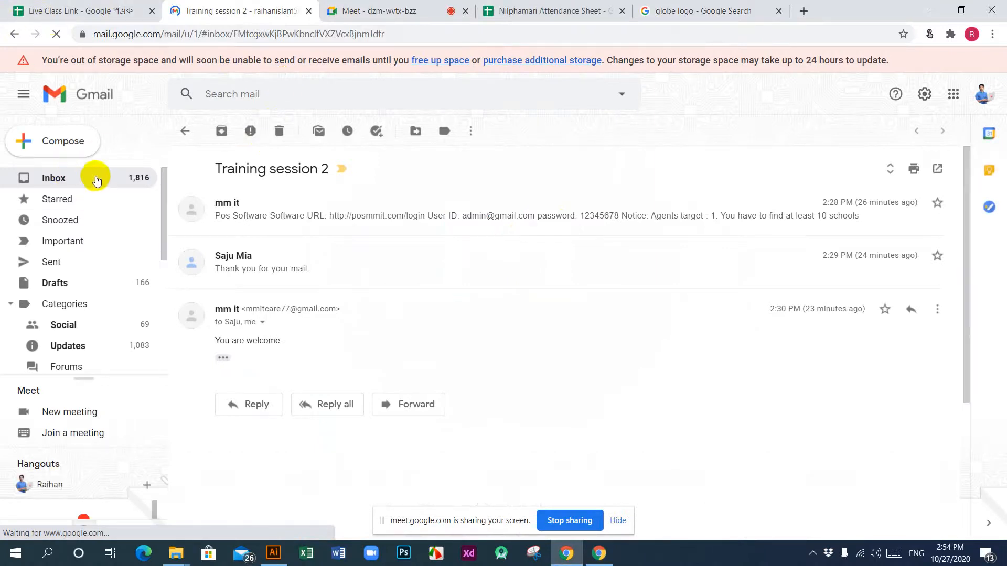
click(932, 10)
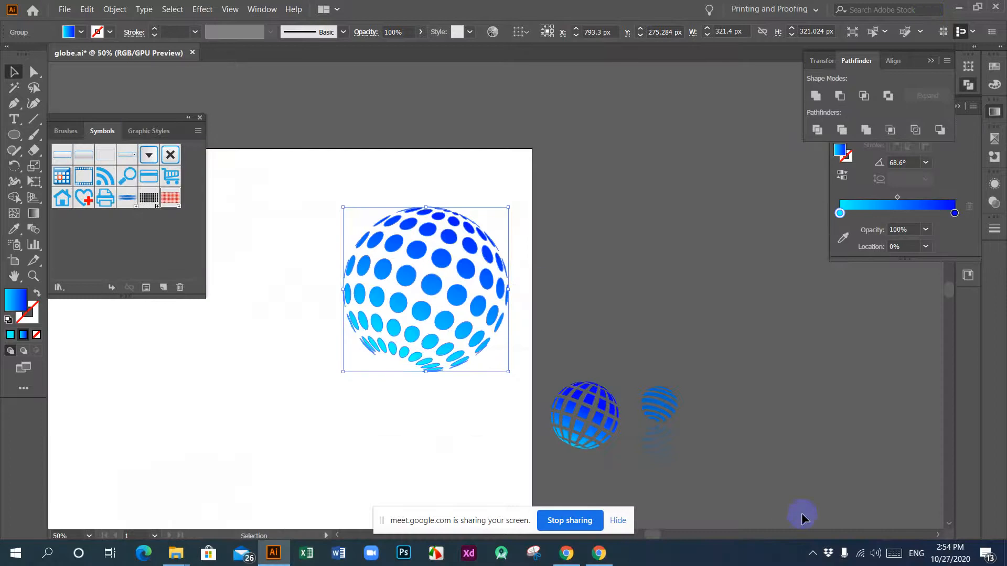
click(812, 553)
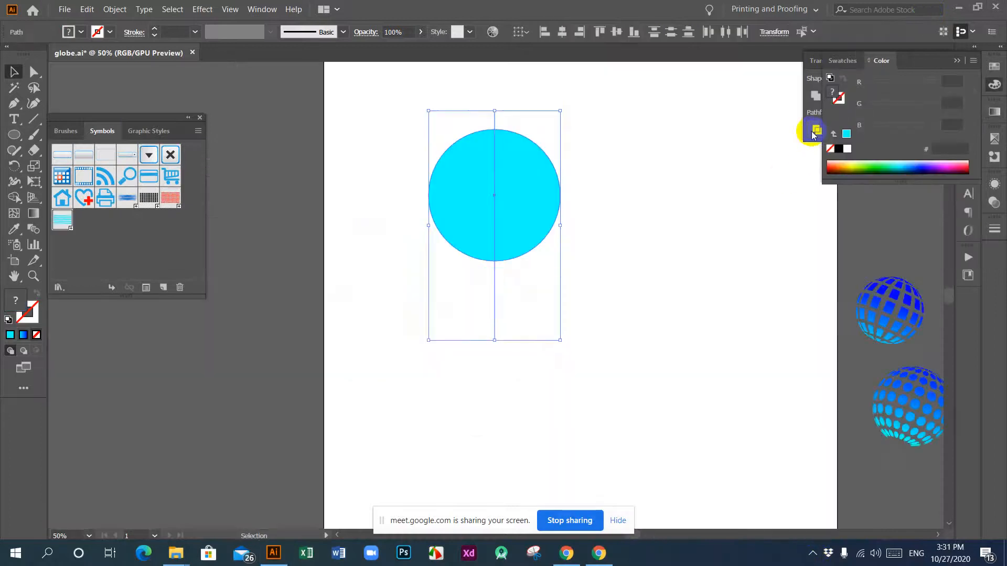
Step: Divide the cyan circle along its vertical centre line, ungroup the pieces, and delete the left half
click(815, 131)
right_click(440, 161)
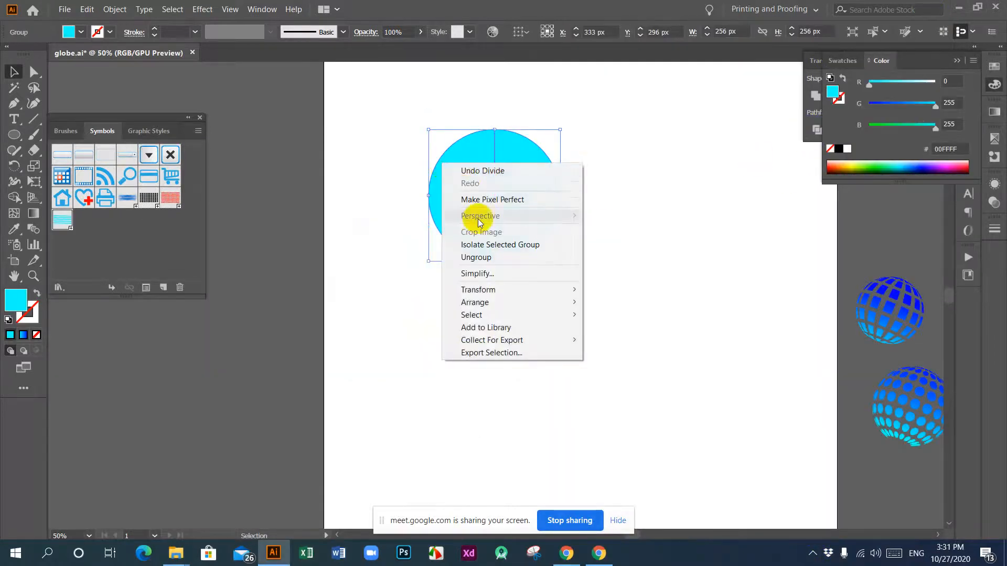
click(482, 258)
click(512, 341)
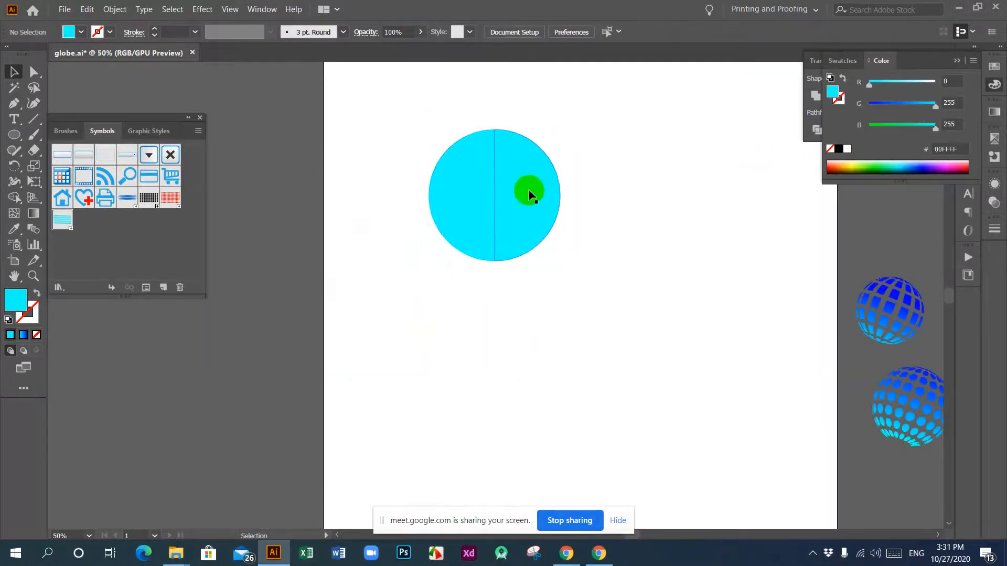
click(447, 193)
key(Delete)
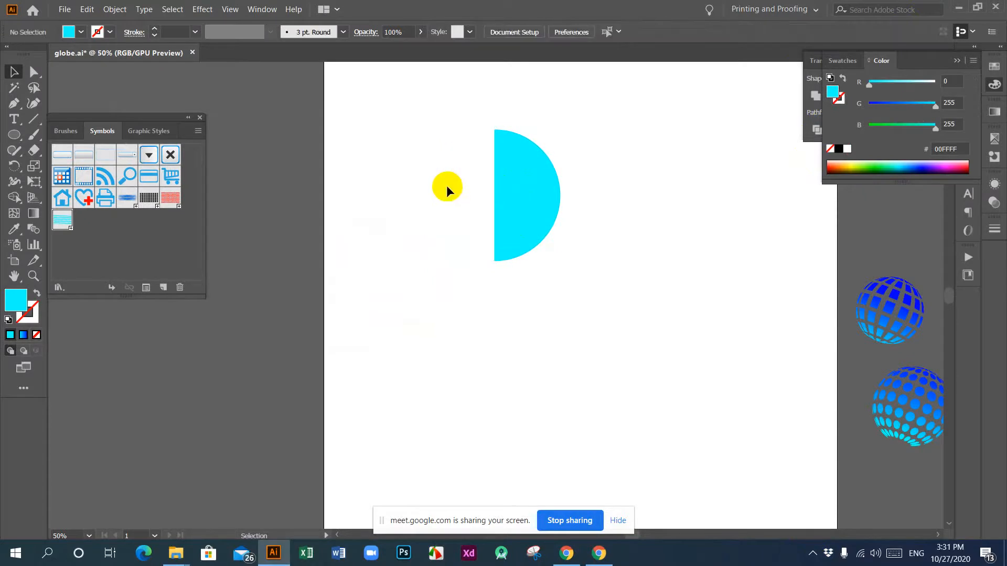
click(202, 9)
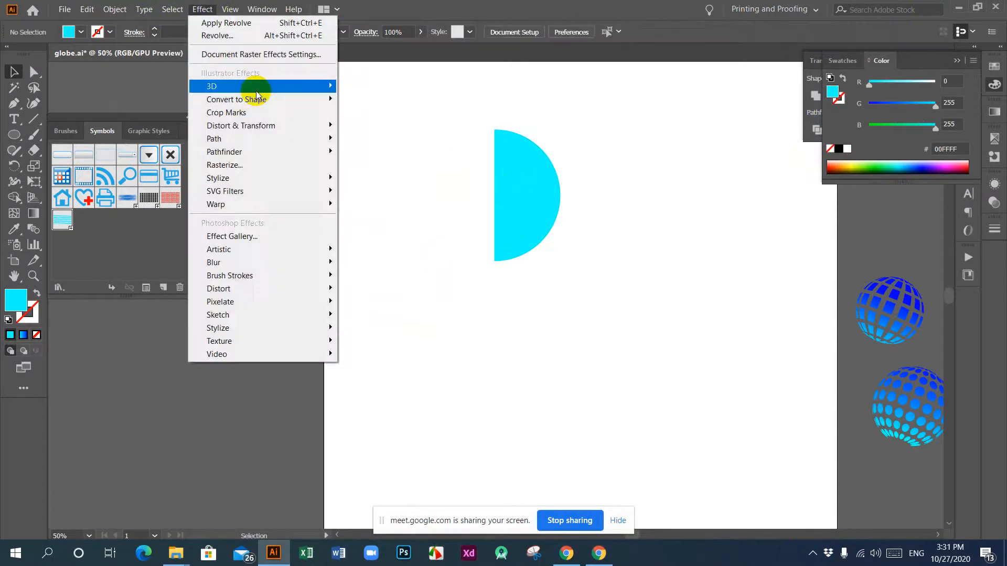
mouse_move(327, 86)
click(371, 99)
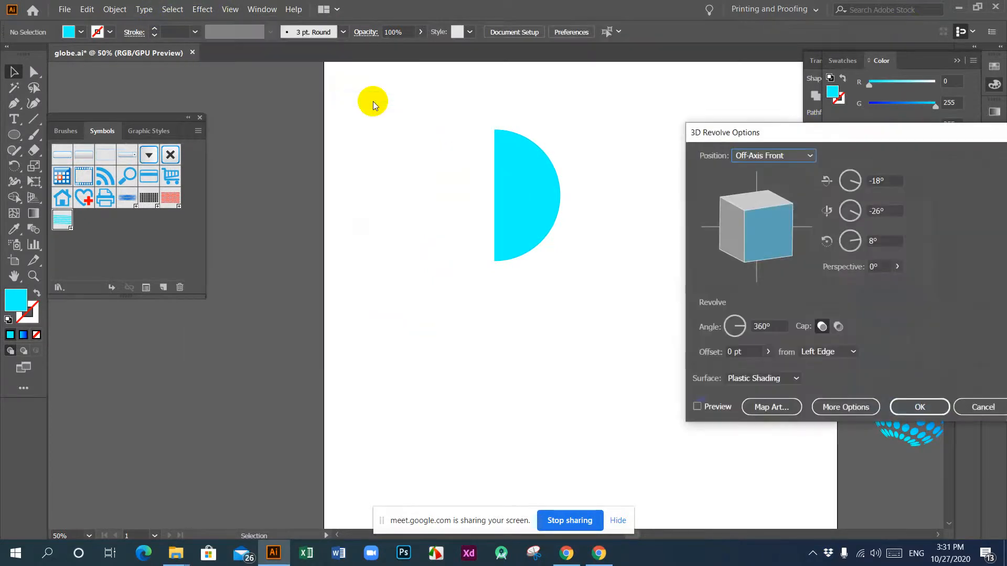
click(697, 407)
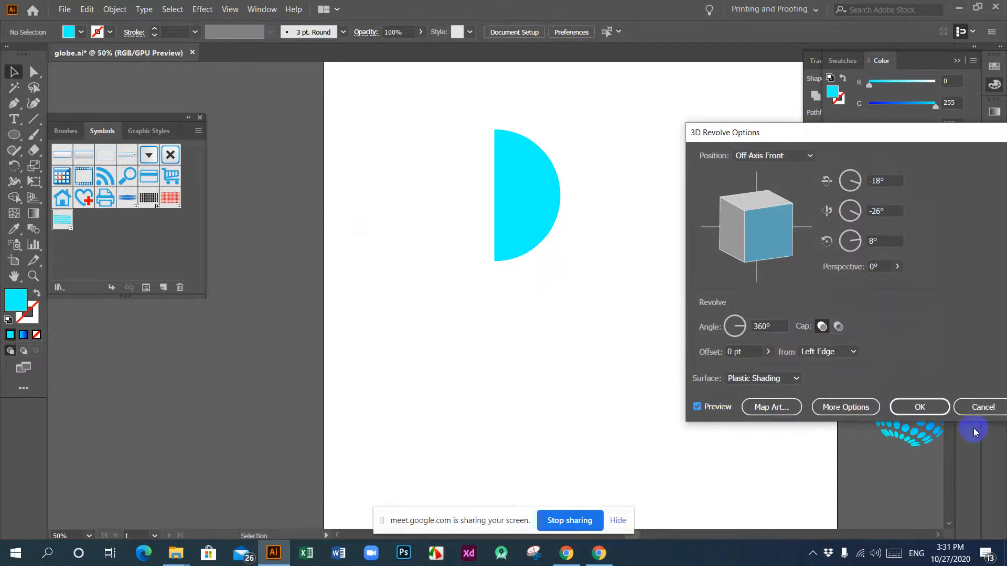
click(979, 408)
Step: Apply a previewed 360° 3D Revolve to the cyan half circle, with a custom rotation of about 11°, -29° and -10°
click(488, 202)
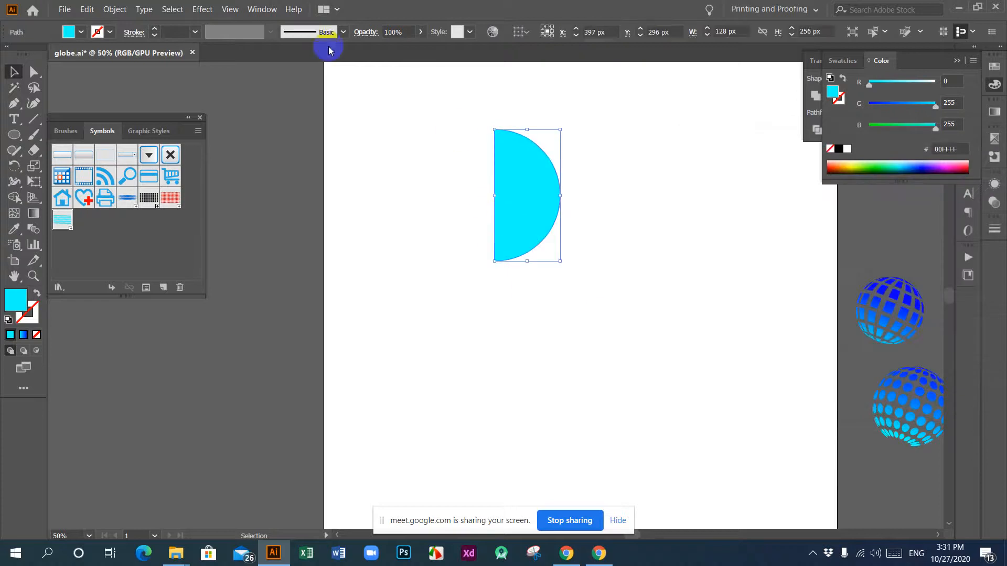
click(211, 11)
mouse_move(258, 86)
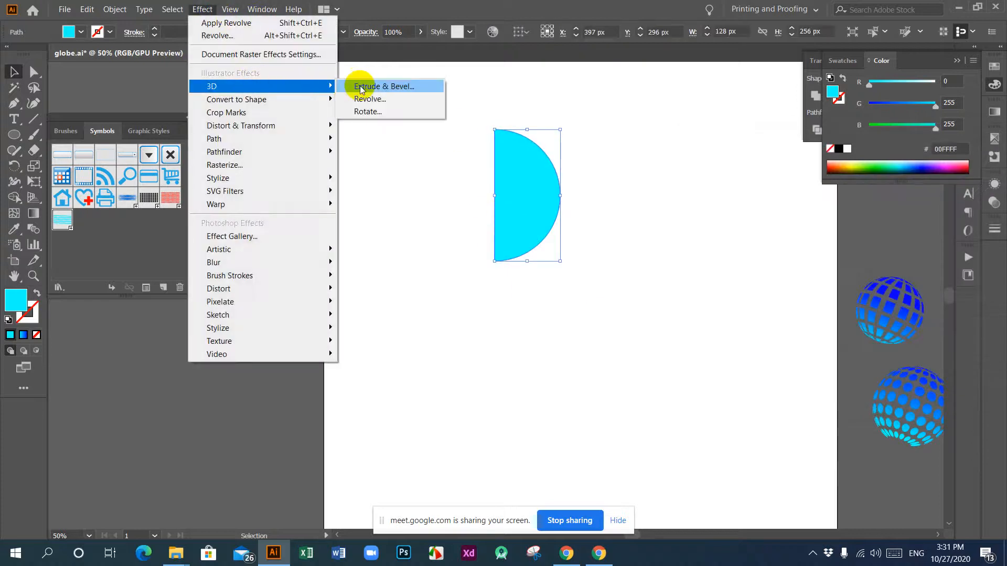
click(370, 100)
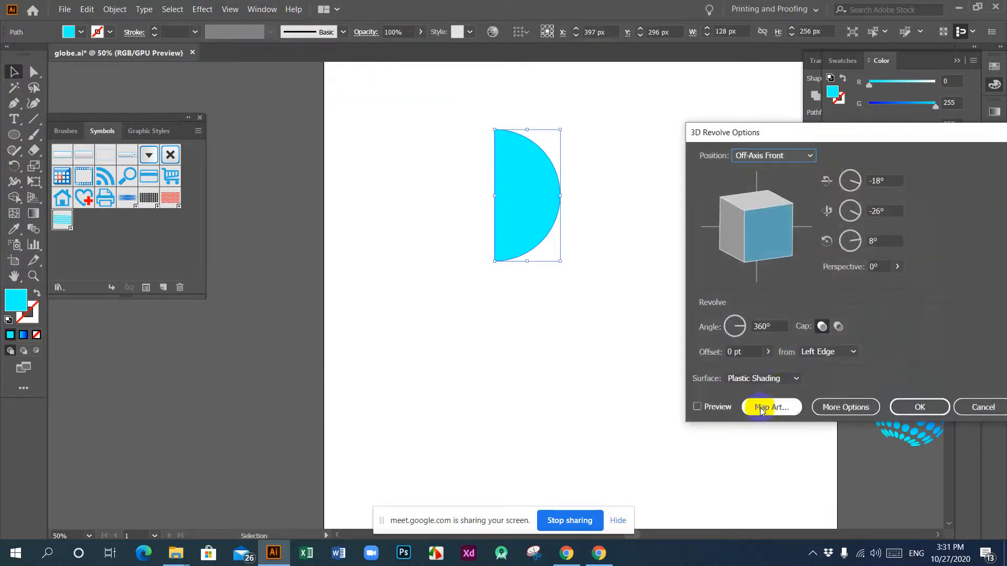
click(698, 407)
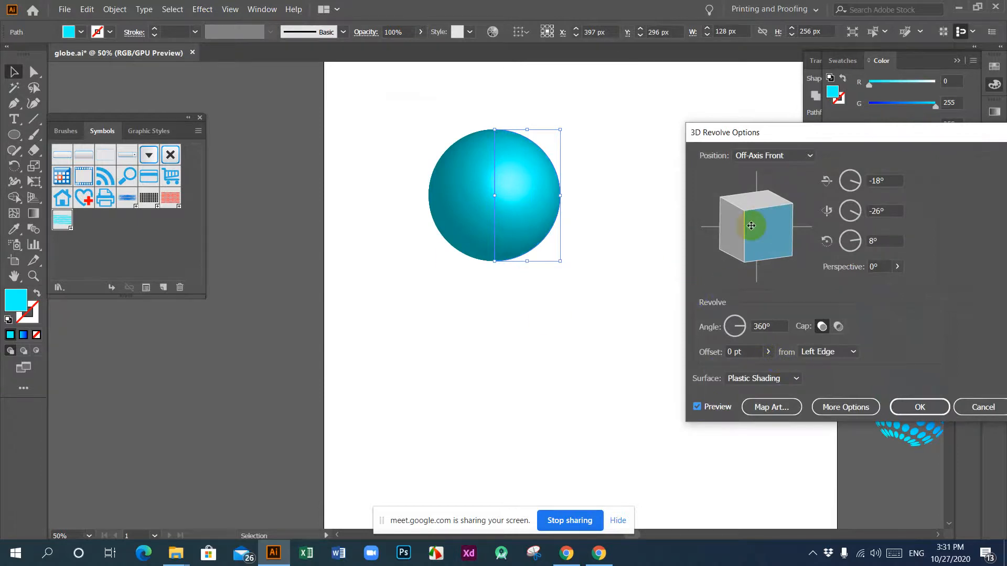
mouse_move(751, 226)
mouse_down()
mouse_move(742, 216)
mouse_move(754, 209)
mouse_up()
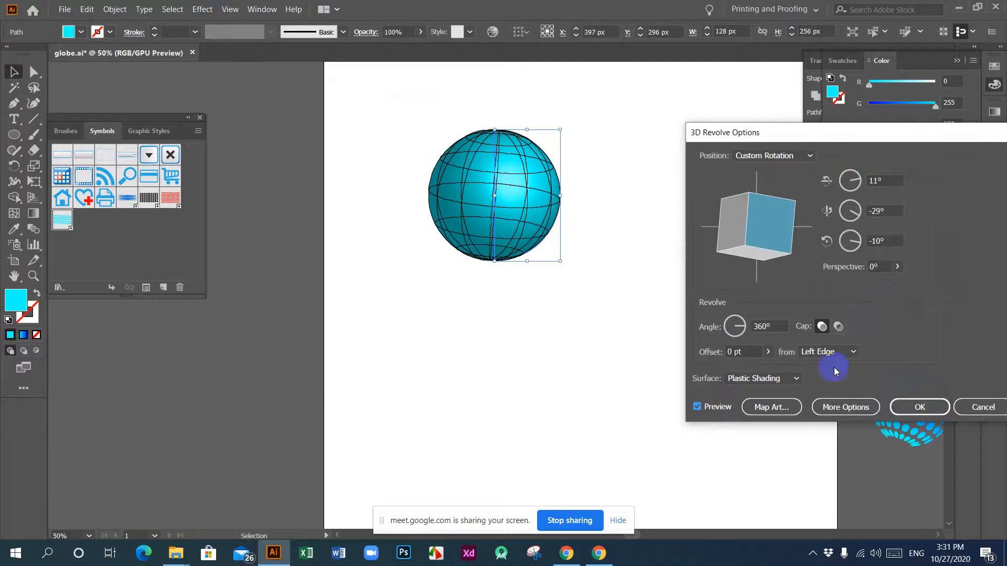
Step: Try the red bubble and rectangle symbols as mapped art on the revolved sphere, and settle on the line symbol
click(752, 409)
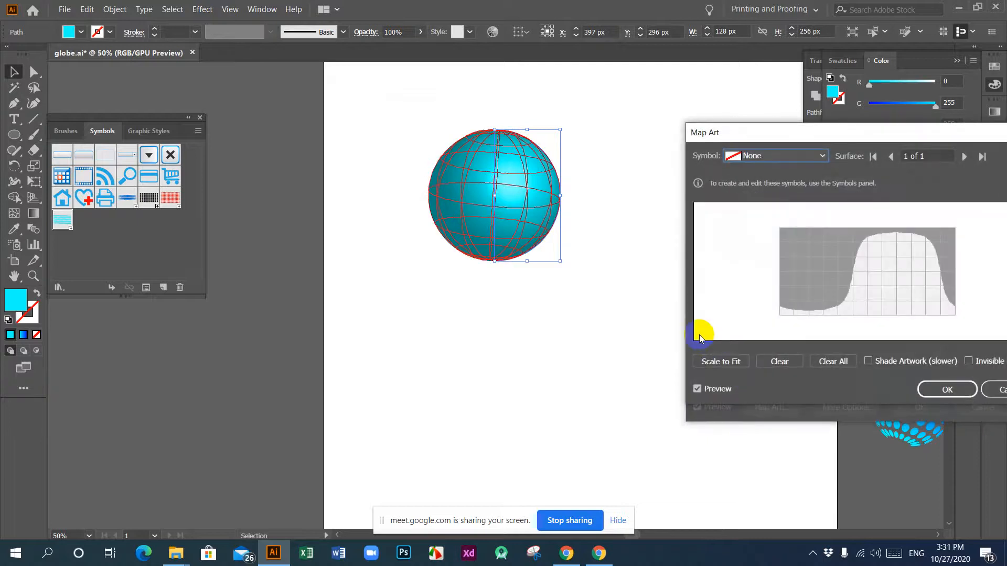
click(812, 157)
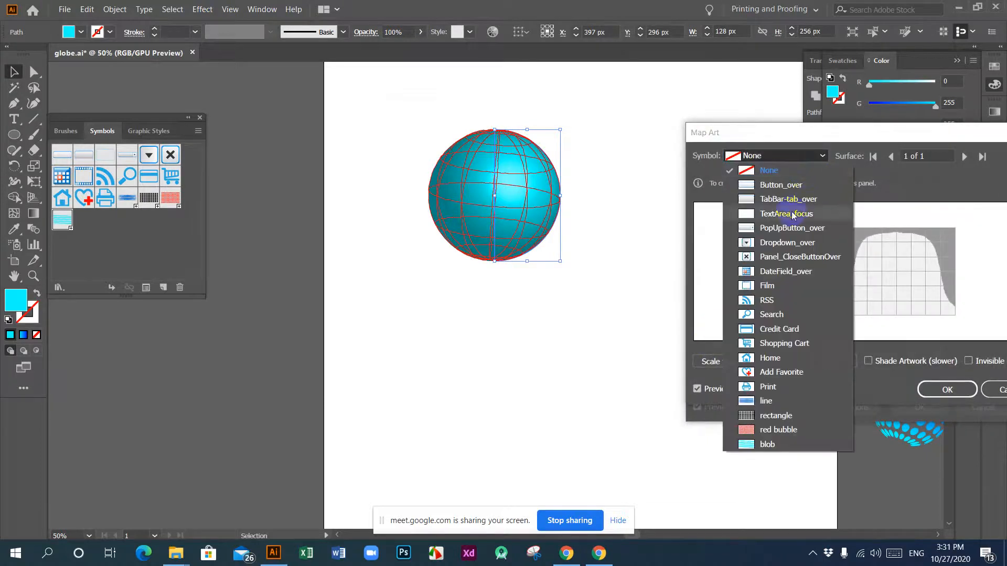
click(770, 433)
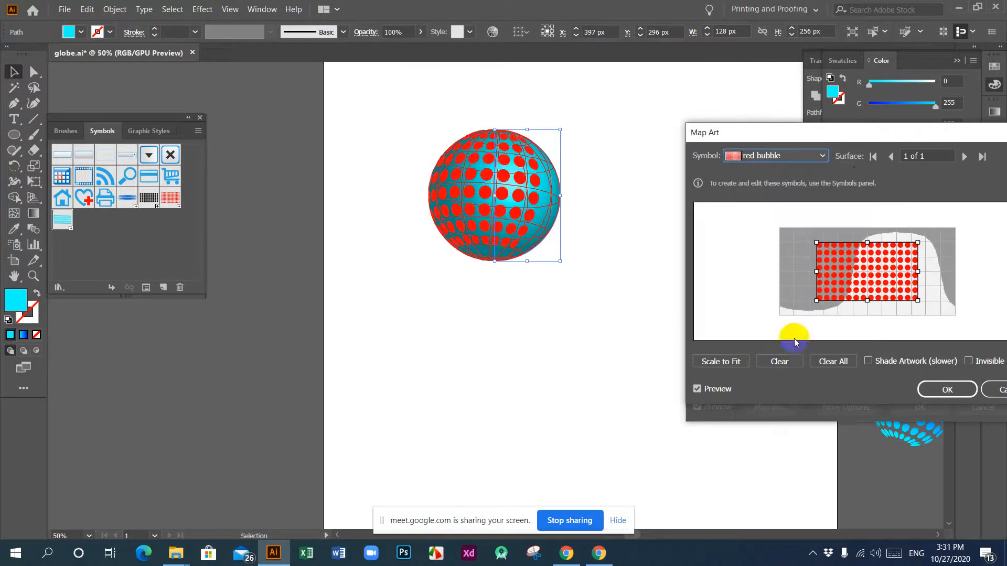
click(822, 156)
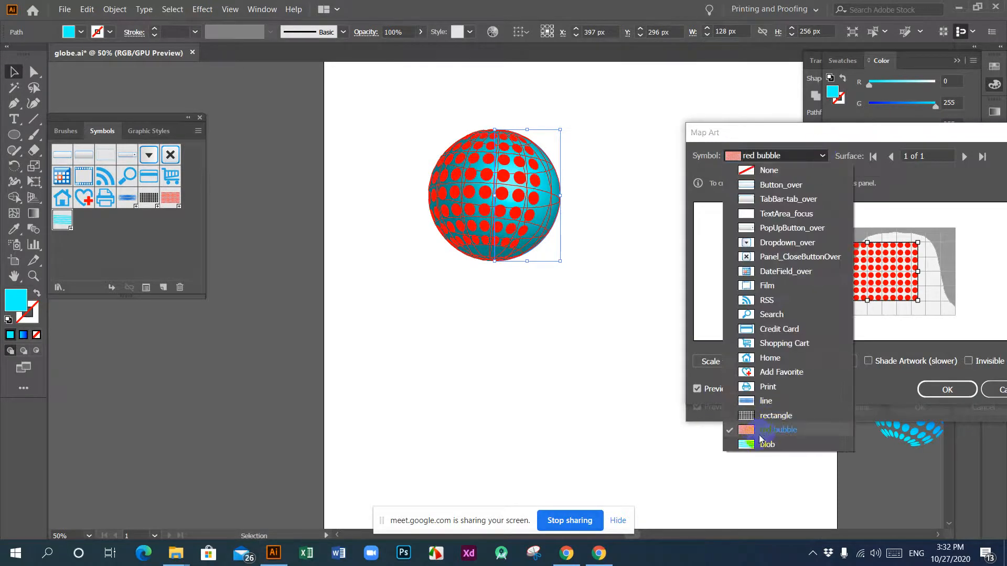
click(757, 416)
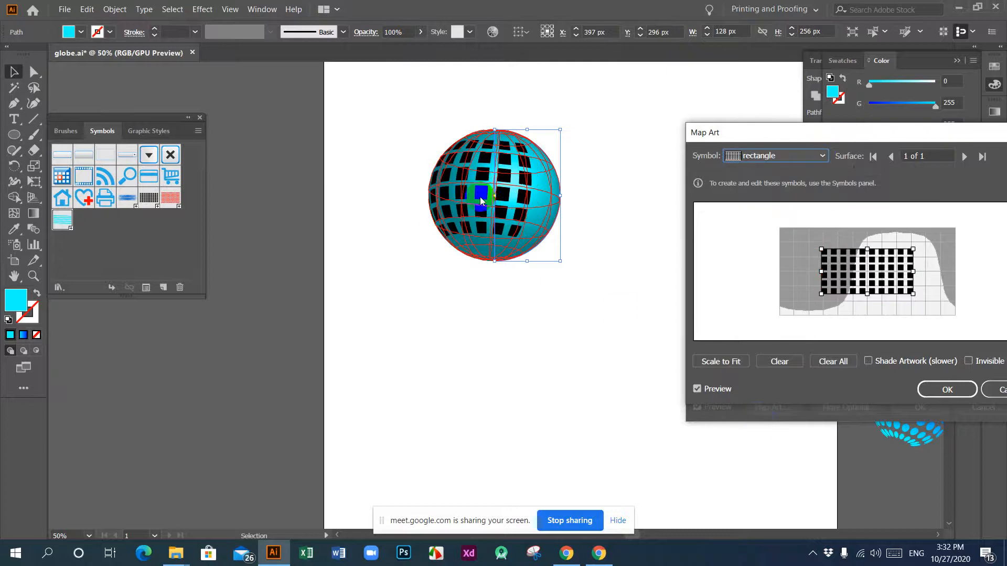
click(818, 155)
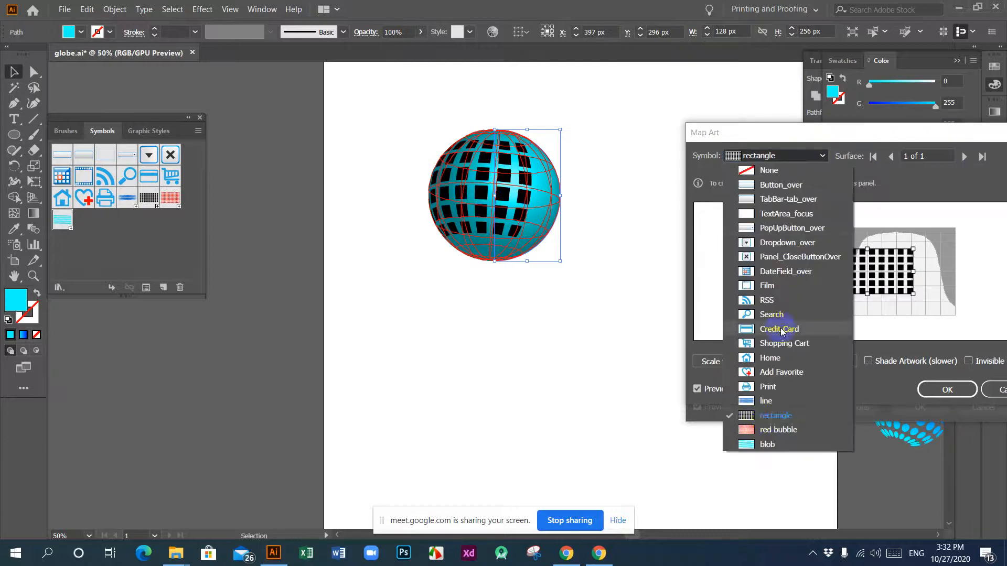
click(767, 400)
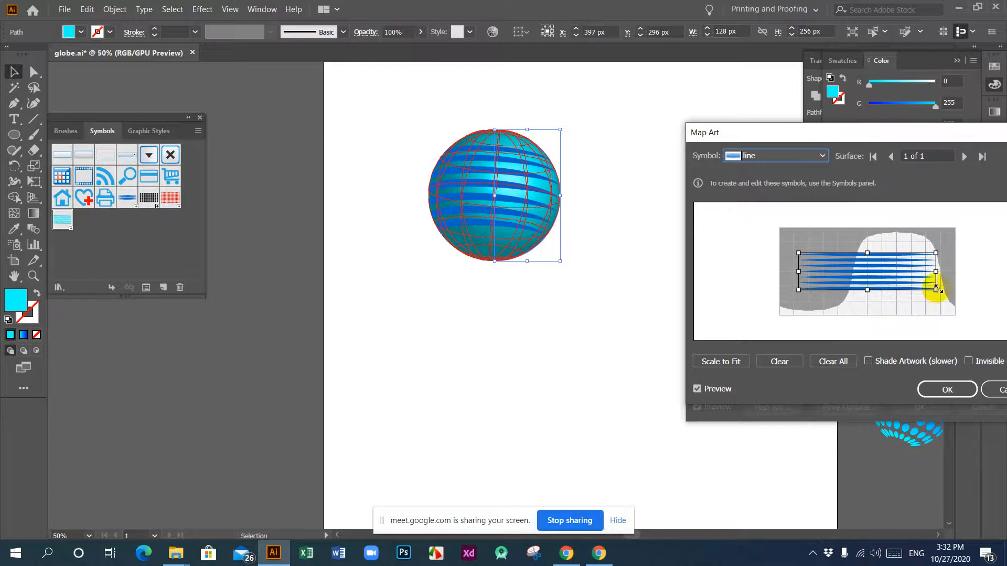
Step: Enlarge the line artwork on the surface map, shift it across the visible area, and stretch it slightly taller
drag(934, 289, 994, 325)
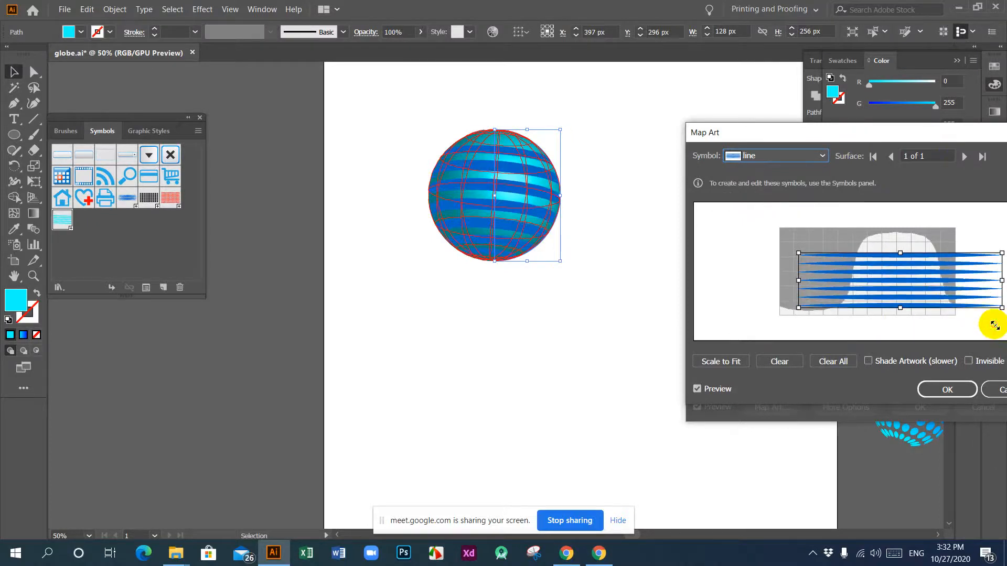
drag(945, 280, 827, 304)
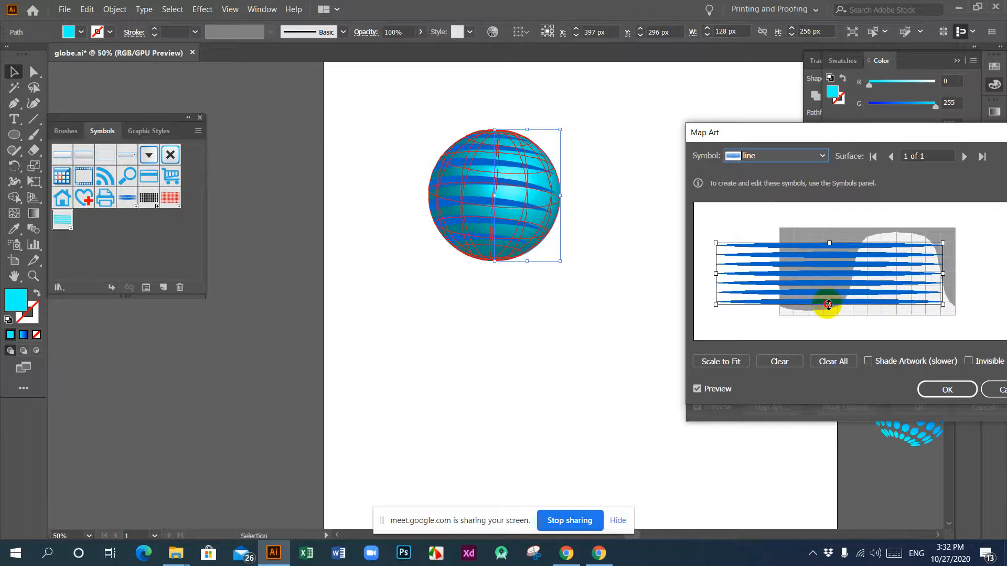
drag(888, 278, 875, 281)
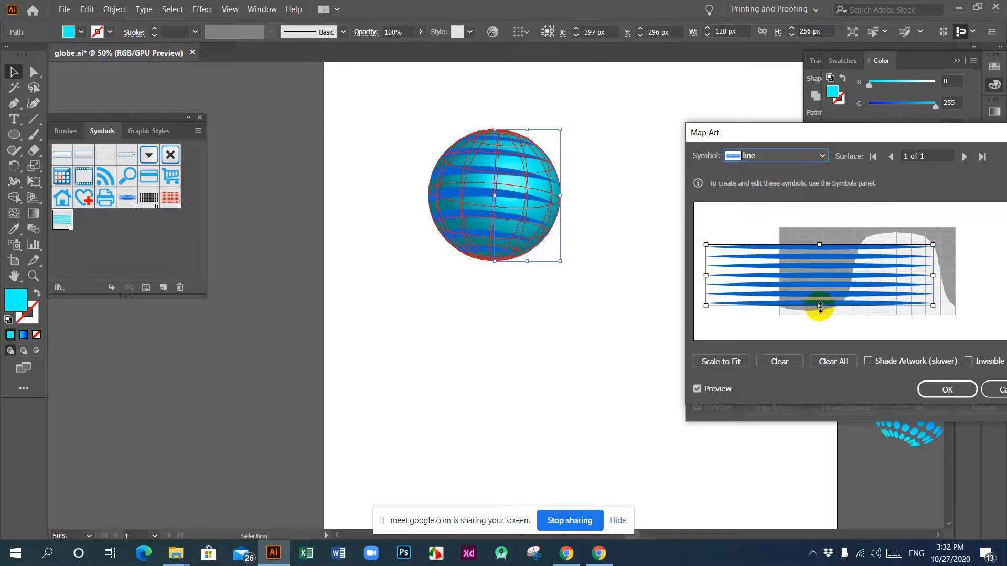
drag(820, 306, 821, 314)
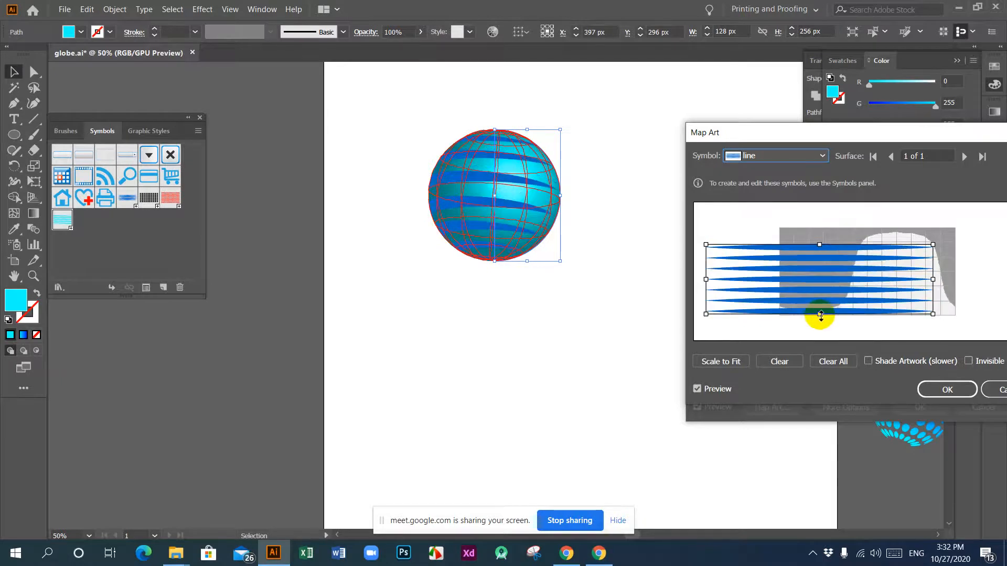
Step: Narrow the mapped line artwork slightly, leaving Invisible Geometry off, and apply the map art and 3D Revolve settings
click(967, 362)
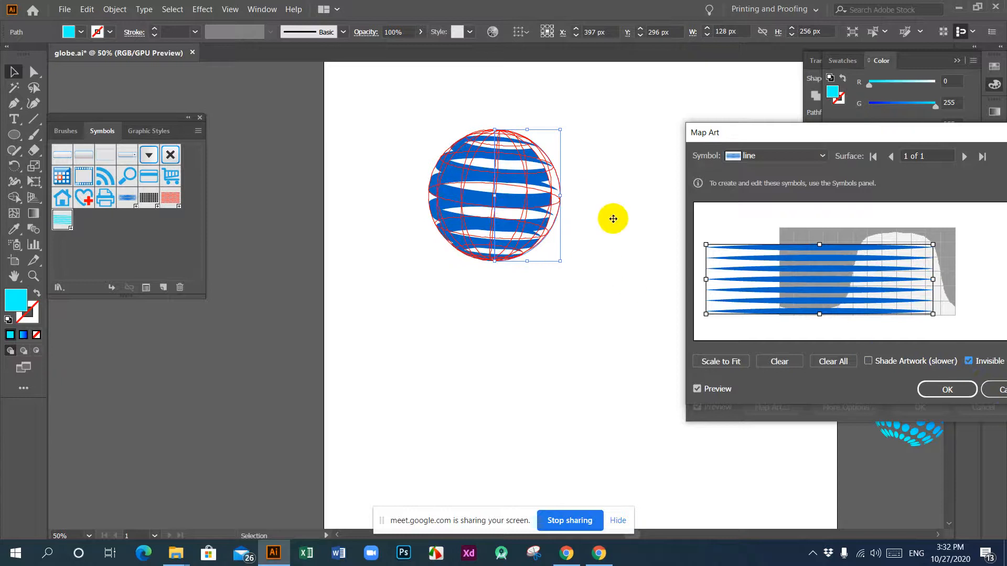
click(967, 362)
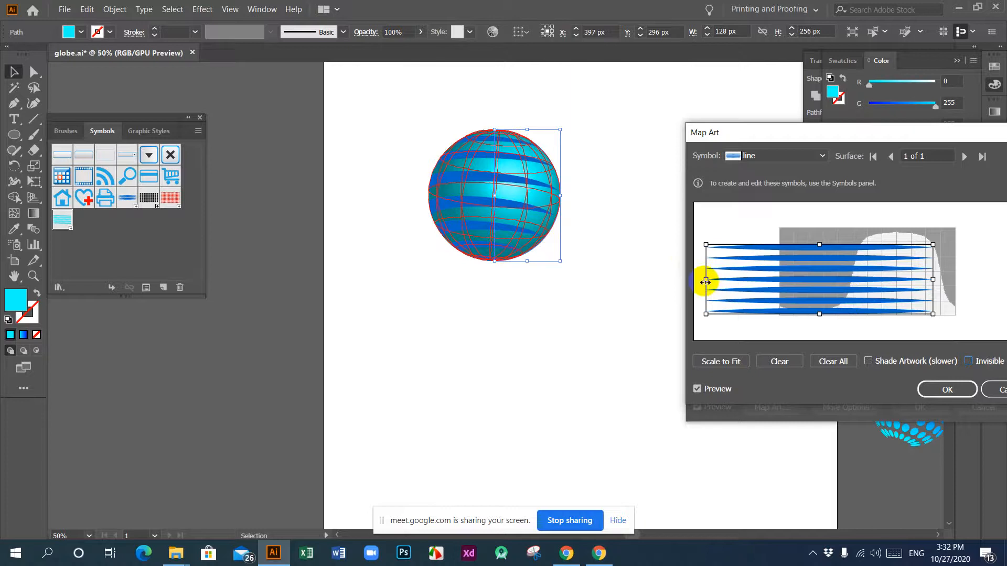
drag(705, 281, 728, 282)
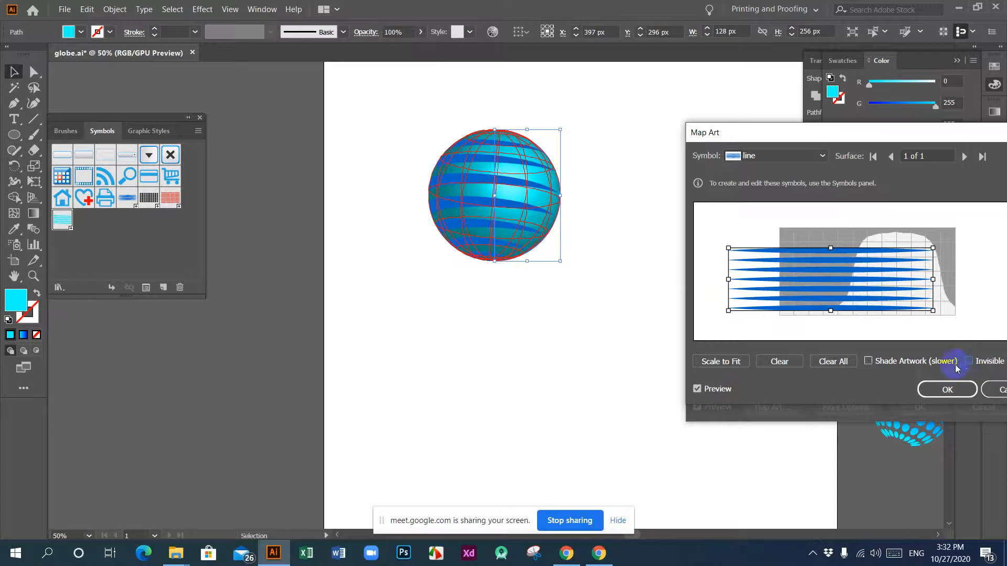
click(952, 392)
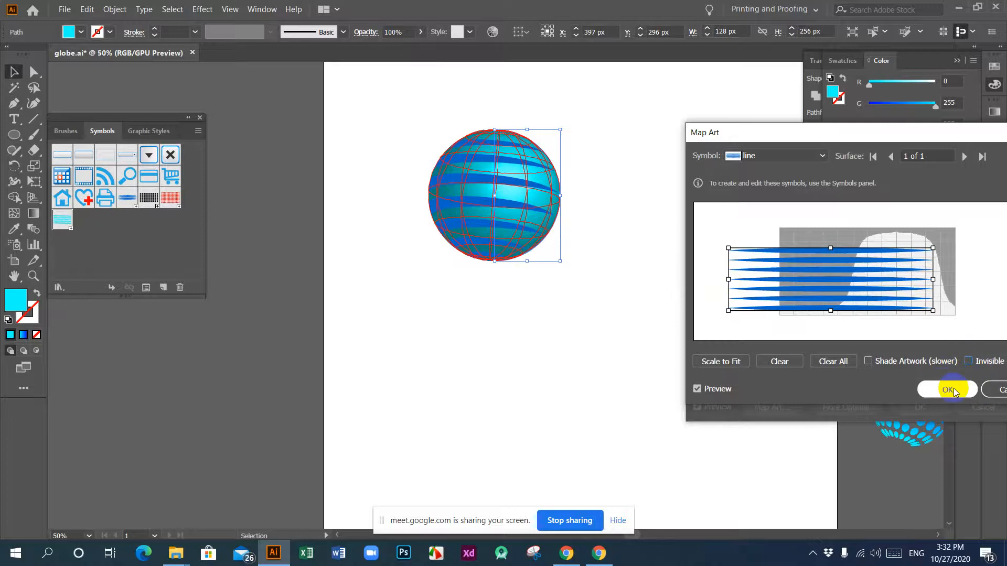
click(924, 408)
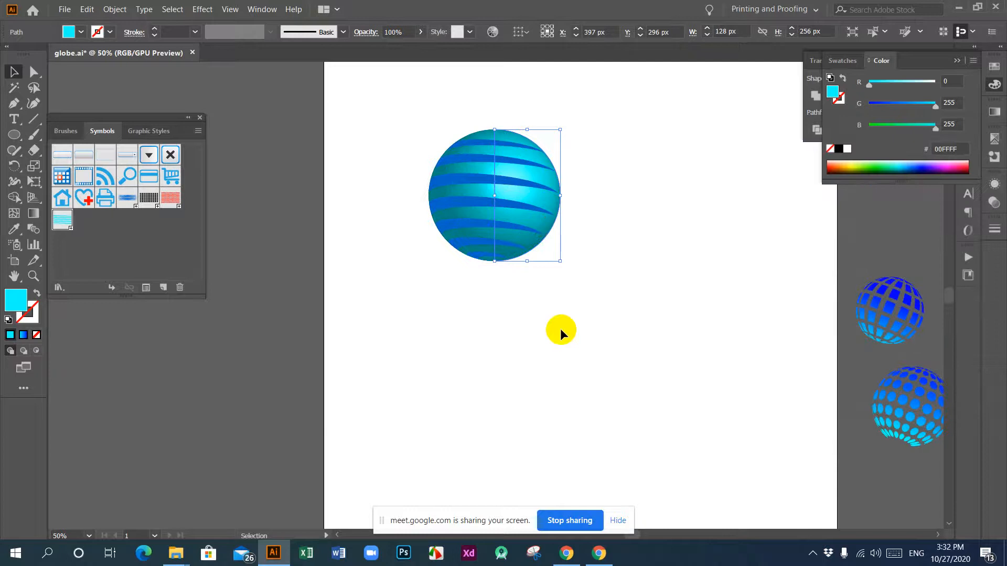
Step: Select the whole striped globe and expand its appearance
click(560, 329)
drag(409, 98, 574, 265)
click(628, 324)
drag(397, 131, 595, 326)
click(595, 327)
drag(371, 130, 615, 321)
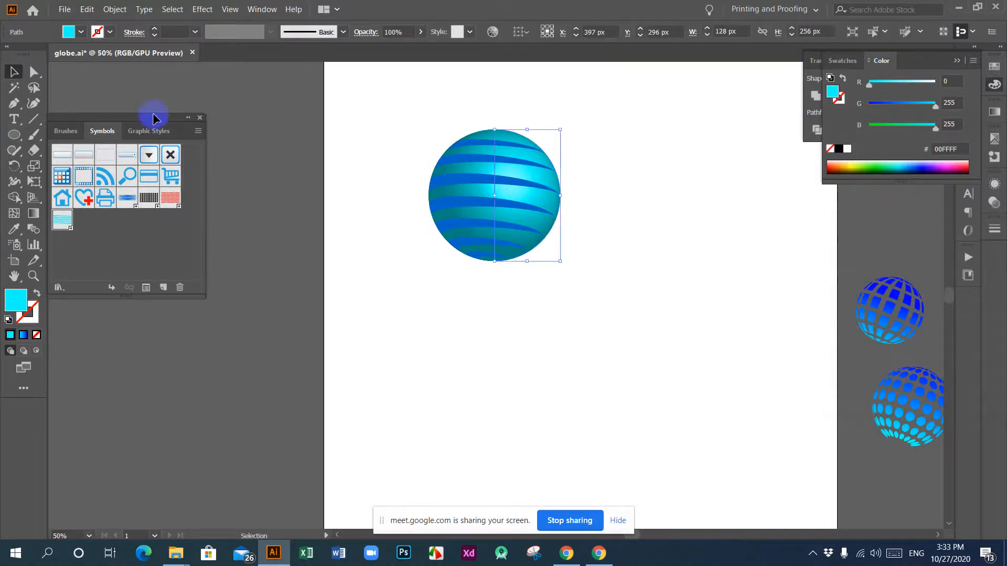
click(114, 8)
click(154, 156)
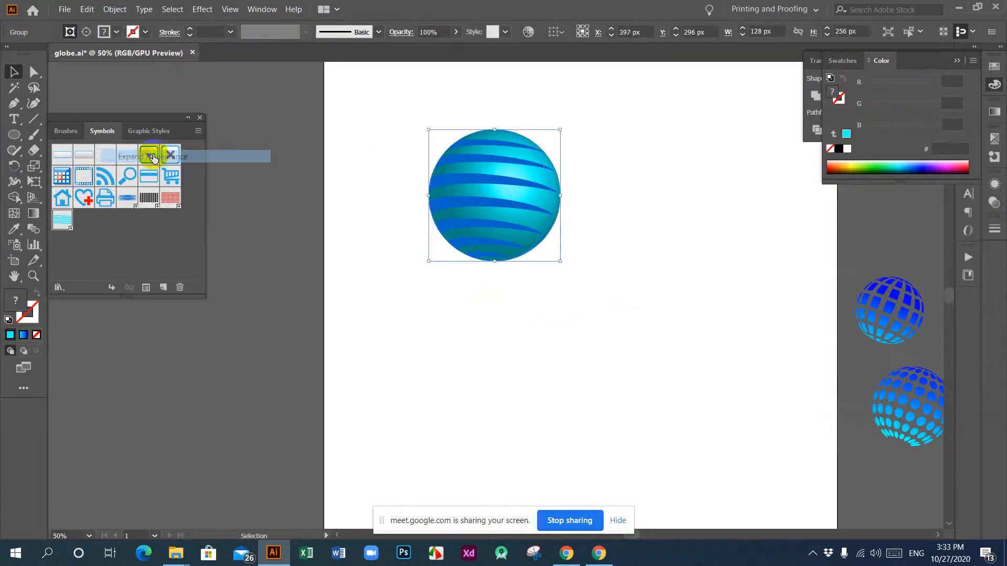
Step: Ungroup the expanded globe repeatedly until its front and back pieces are separate, and deselect them
right_click(469, 172)
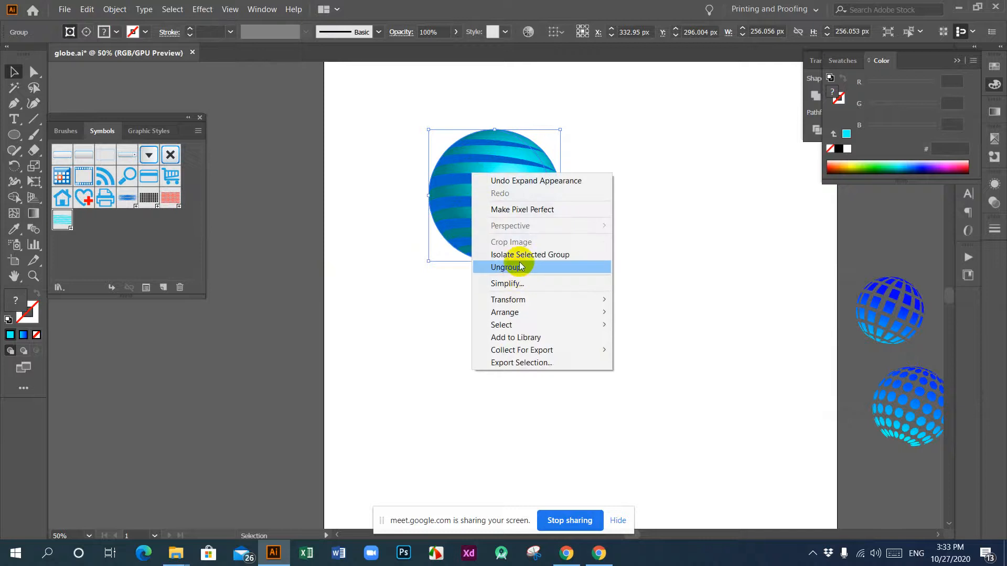
click(480, 267)
click(353, 95)
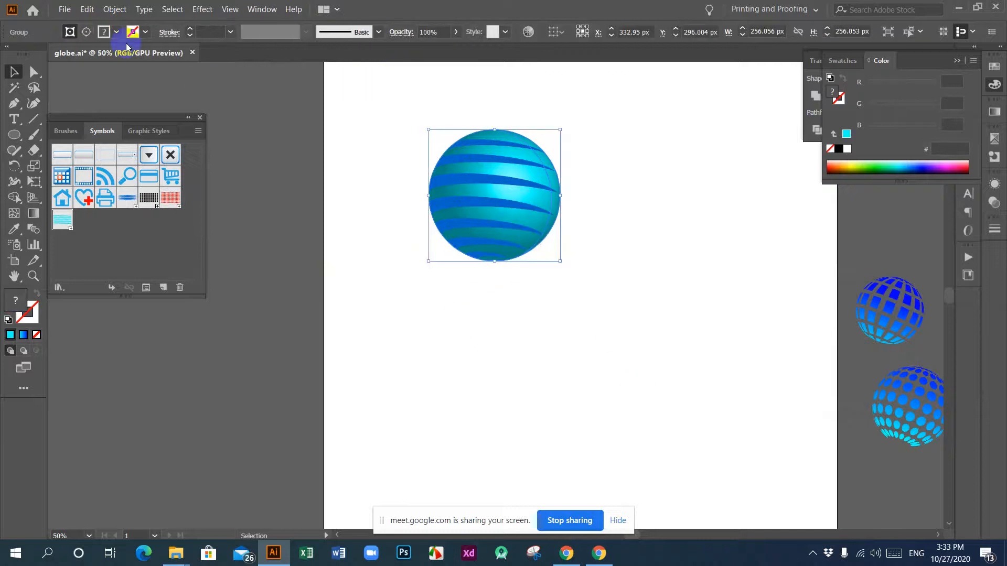
click(115, 7)
click(95, 112)
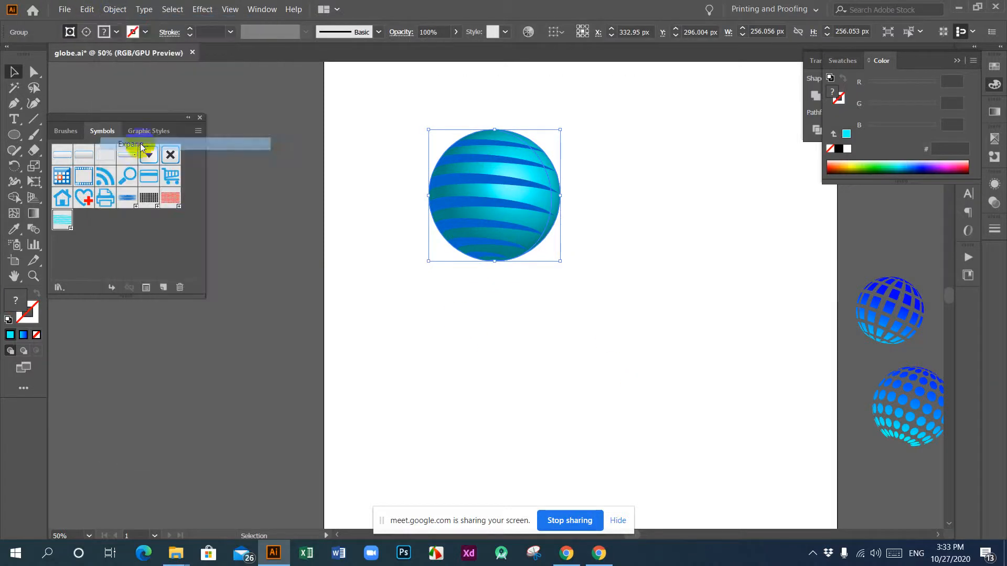
right_click(502, 189)
click(532, 281)
click(533, 335)
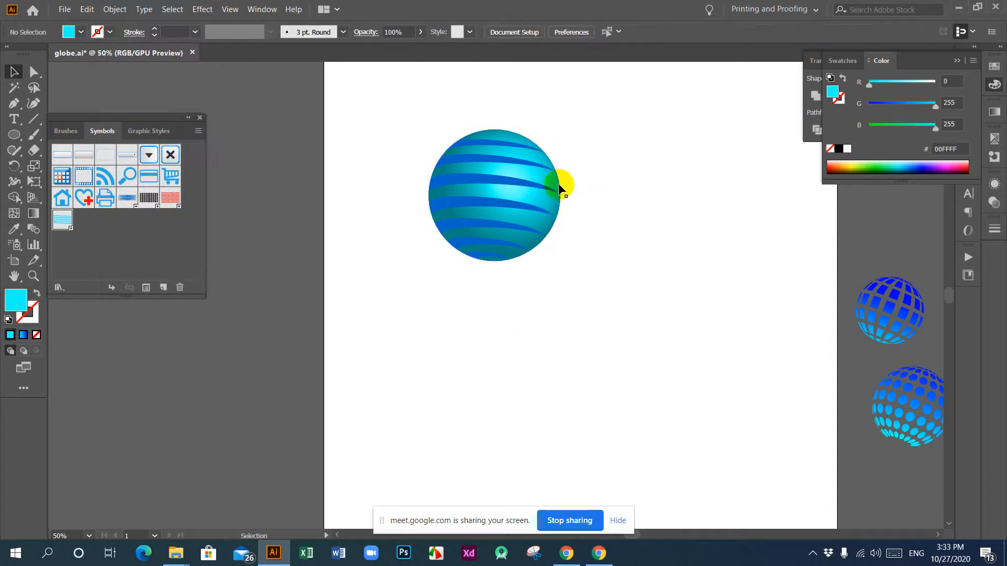
Step: Move the front striped globe aside to about X 731 px, Y 368 px, and delete the back-side globe beneath it
click(554, 186)
drag(555, 180, 702, 227)
drag(627, 254, 685, 245)
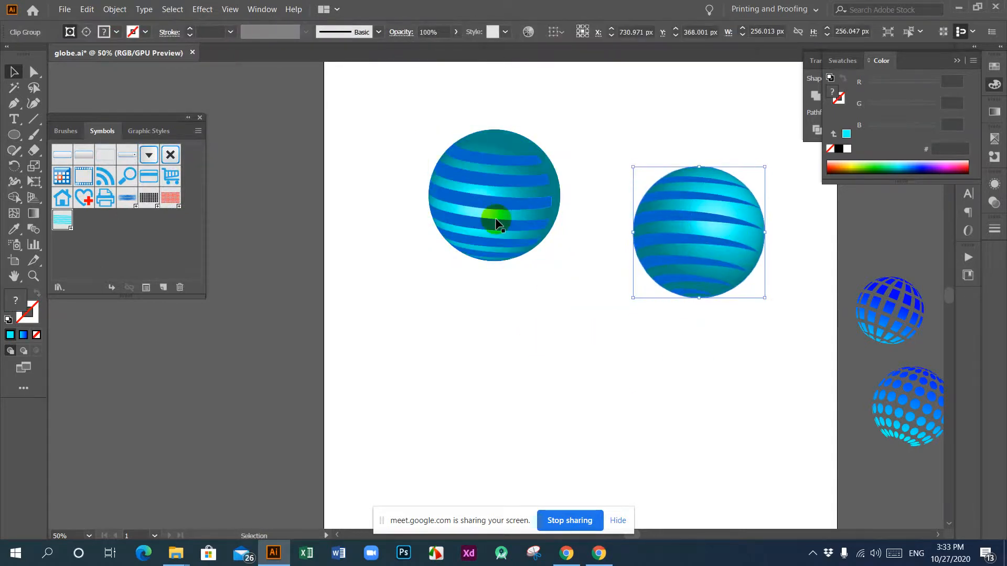
drag(666, 167, 789, 341)
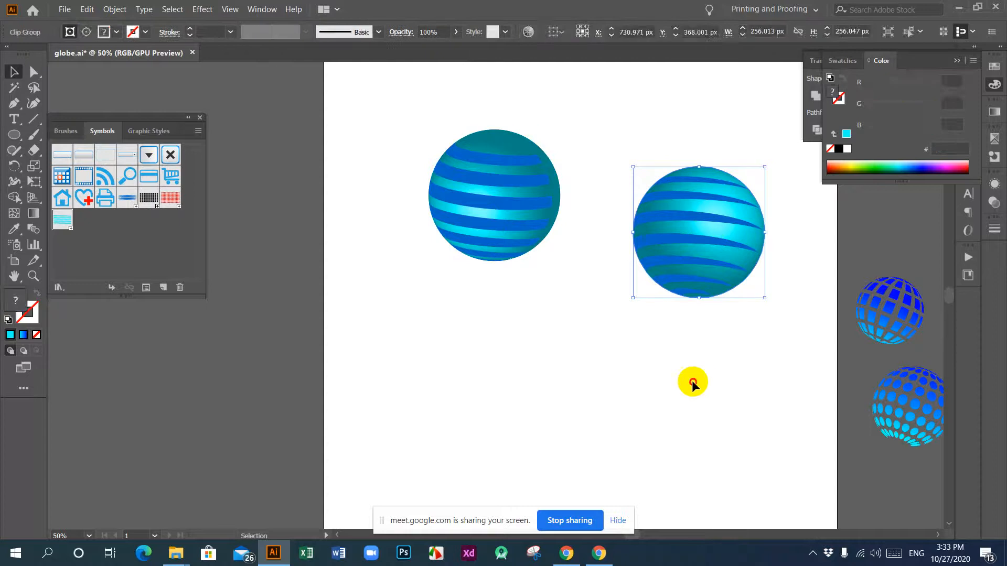
click(692, 383)
drag(401, 127, 500, 236)
drag(504, 194, 511, 169)
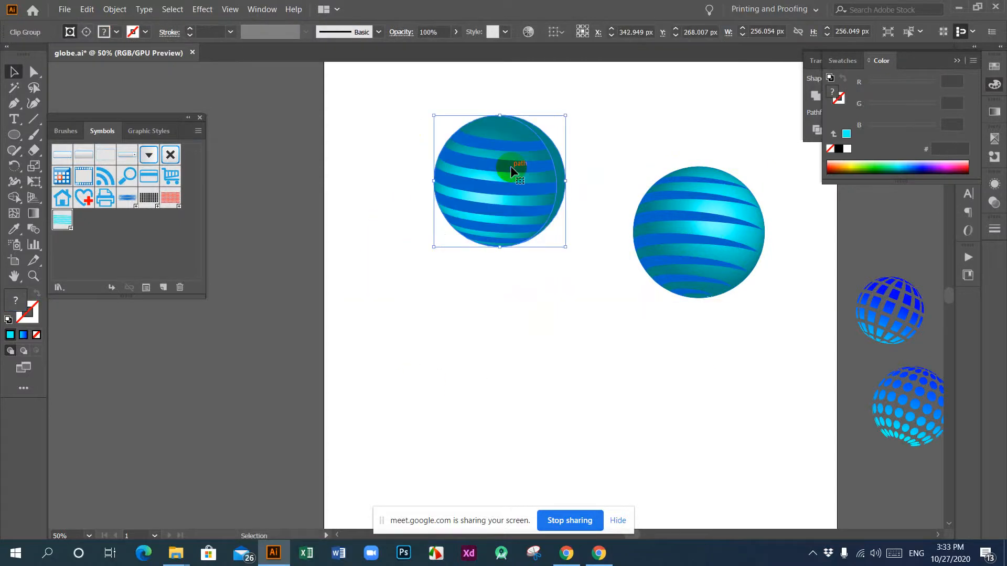
key(Delete)
Step: Move the remaining globe back to about X 332 px, Y 350 px, and release its clipping mask
click(705, 215)
drag(705, 215, 500, 206)
click(498, 367)
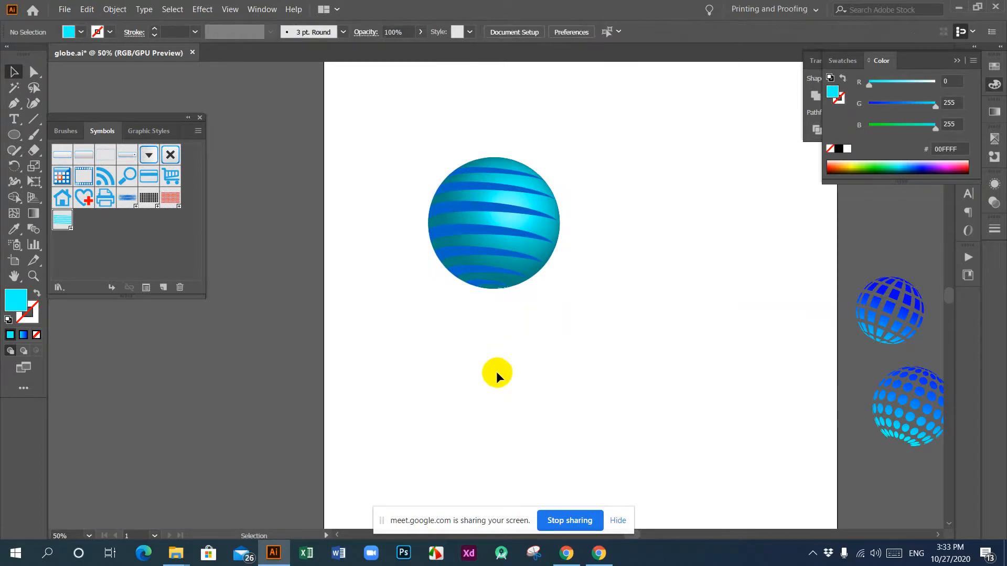
click(458, 209)
right_click(458, 210)
click(491, 304)
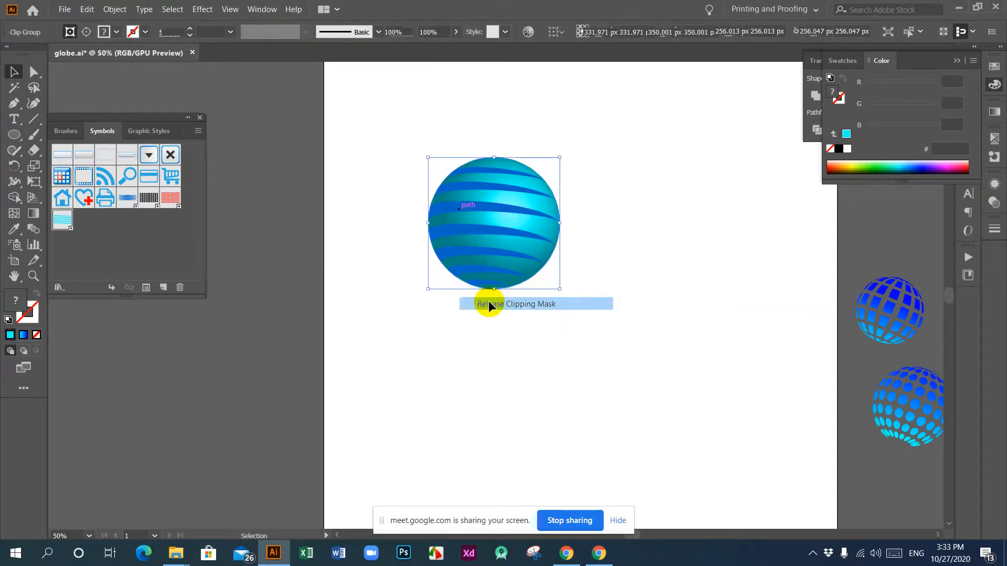
click(454, 326)
Step: Recolour the globe's blue stripe group to dark navy #00073A and deselect it
click(439, 232)
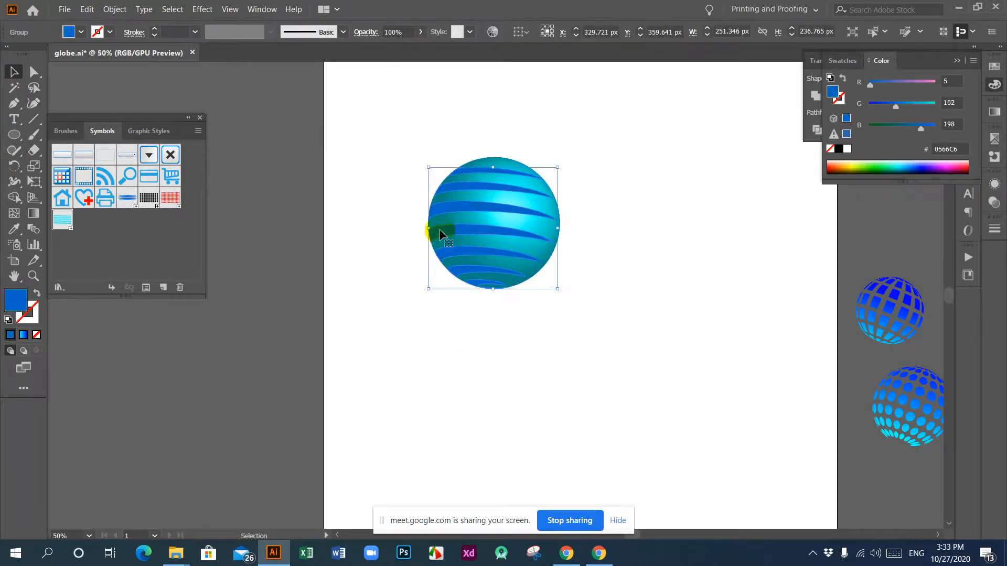
click(11, 303)
double_click(11, 302)
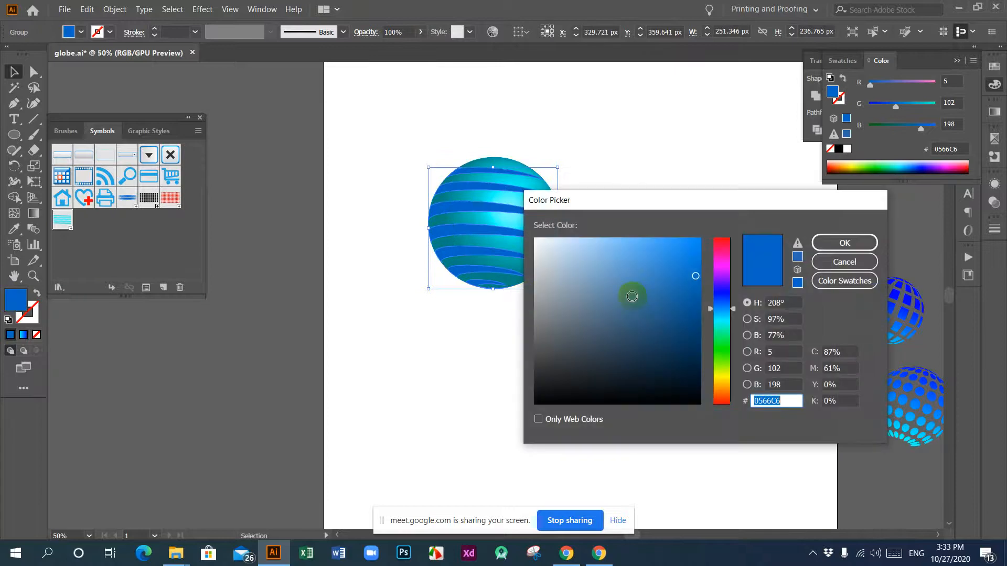
drag(733, 313, 733, 297)
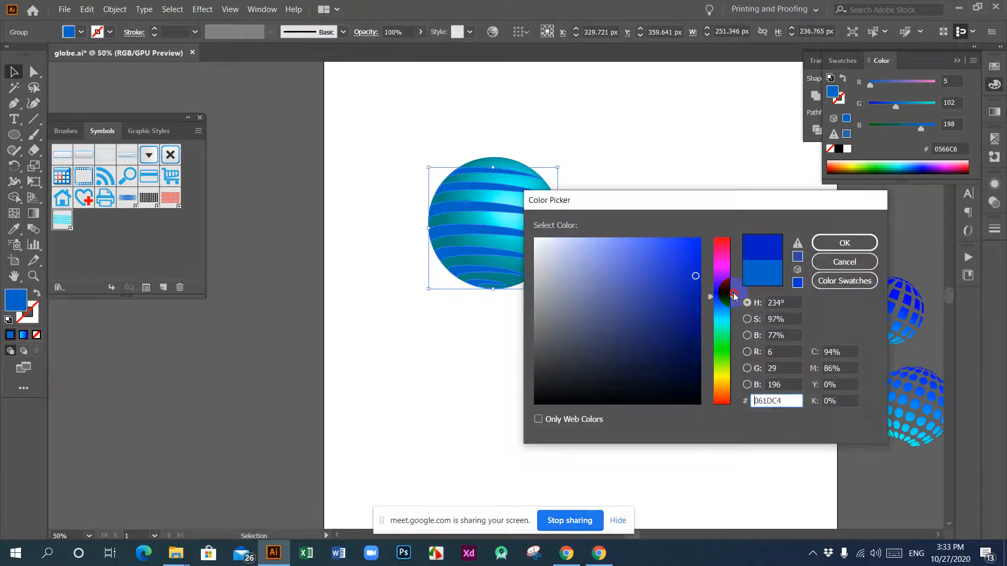
drag(681, 343, 703, 362)
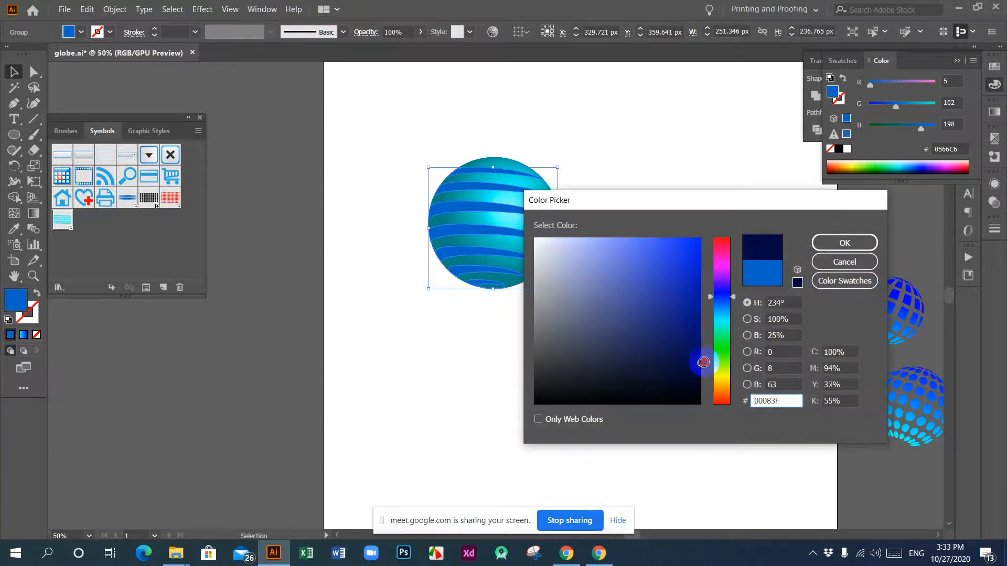
click(831, 243)
click(375, 176)
drag(368, 126, 617, 336)
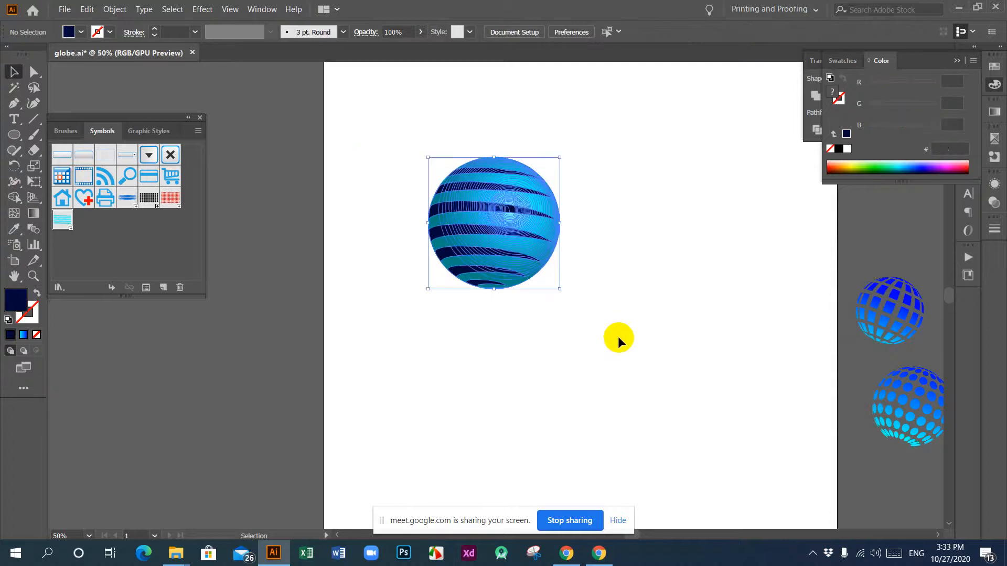
click(614, 332)
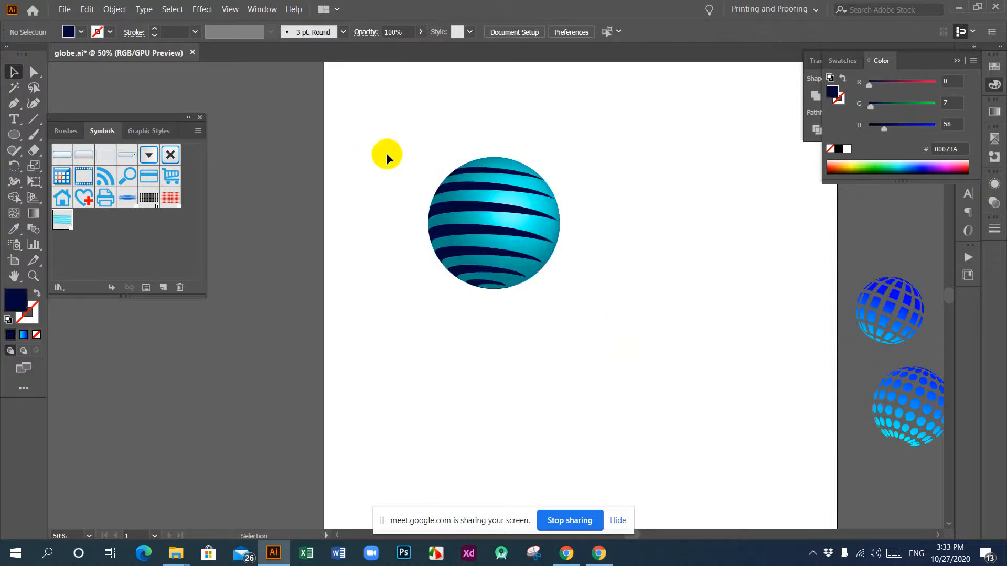
drag(386, 157, 598, 304)
key(ctrl)
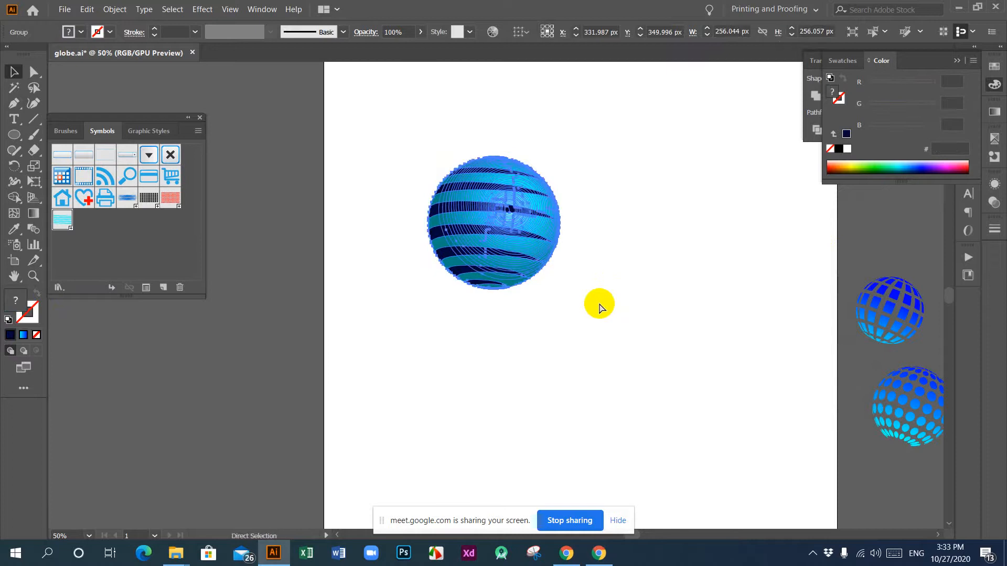
click(538, 347)
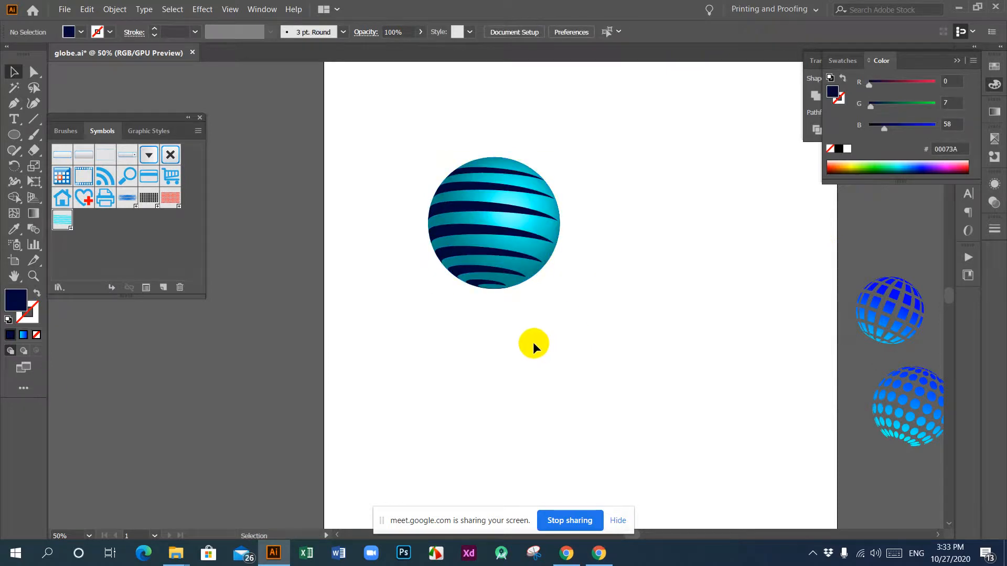
Step: Scale the striped globe down to about 196 px across and place a duplicate directly below it at about X 331 px, Y 577 px
click(512, 251)
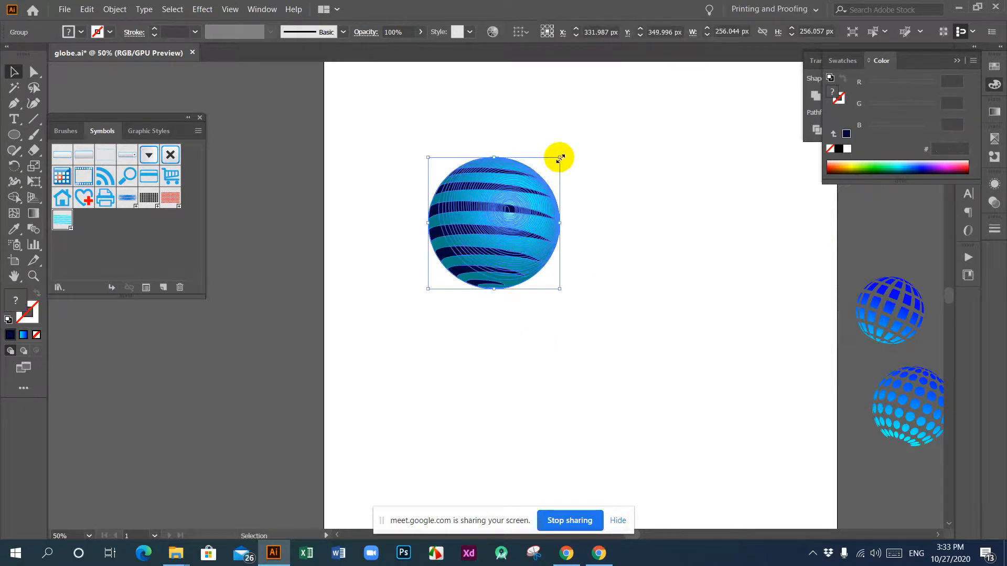
drag(560, 158, 530, 186)
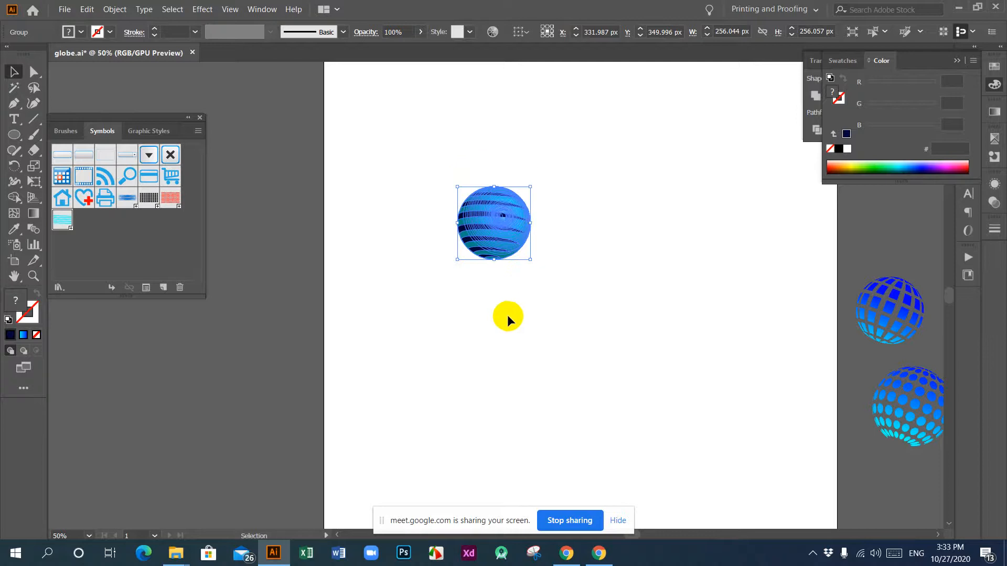
click(505, 316)
scroll(504, 320, down, 1)
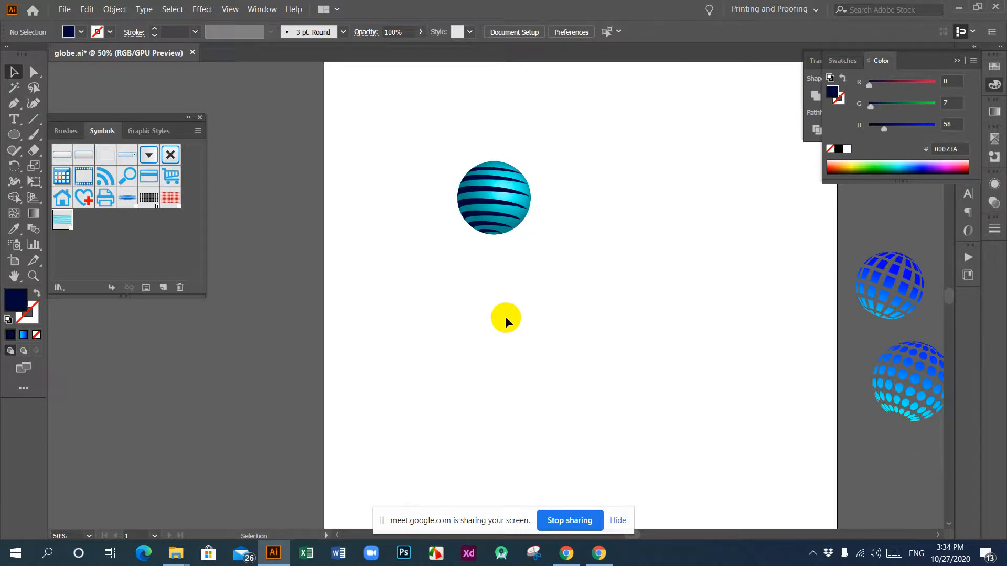
scroll(505, 316, up, 1)
drag(427, 149, 497, 289)
click(493, 347)
scroll(607, 319, down, 1)
scroll(527, 318, up, 1)
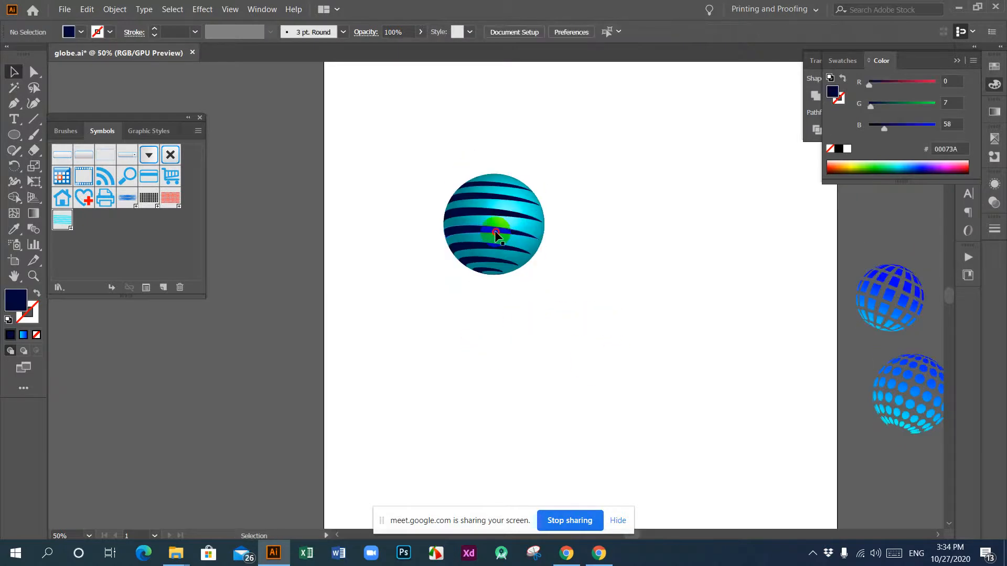
click(501, 217)
drag(501, 217, 502, 324)
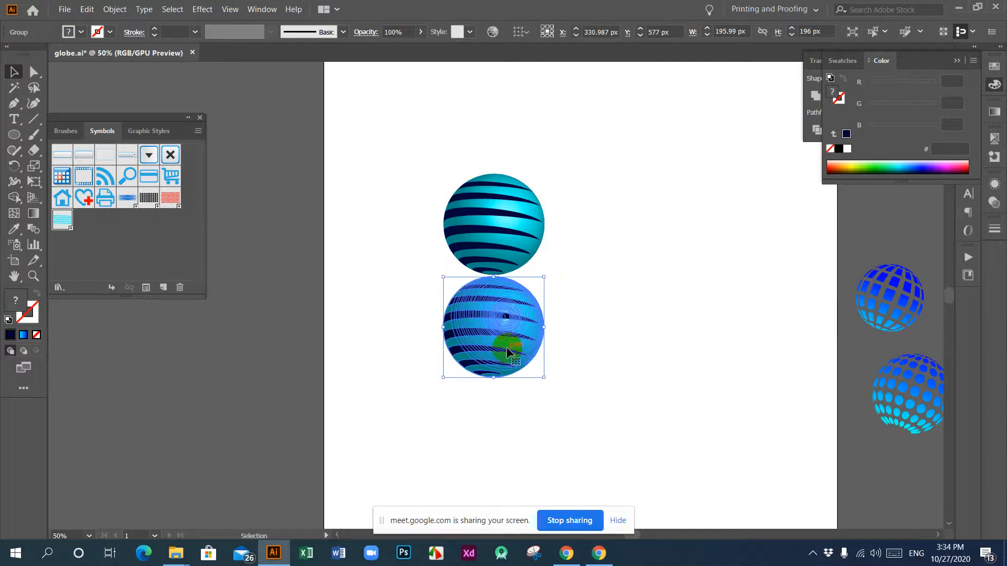
right_click(505, 344)
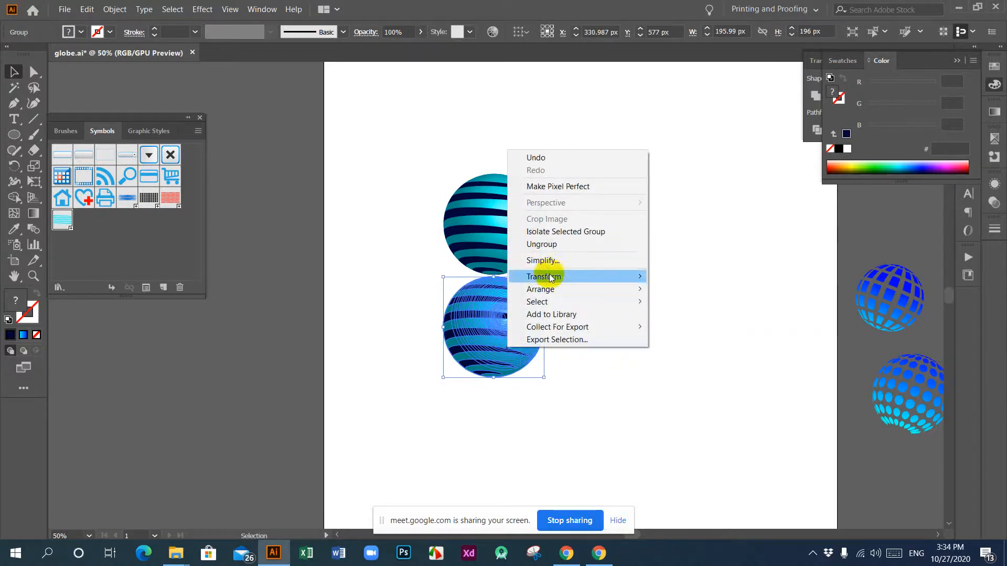
mouse_move(549, 277)
click(680, 307)
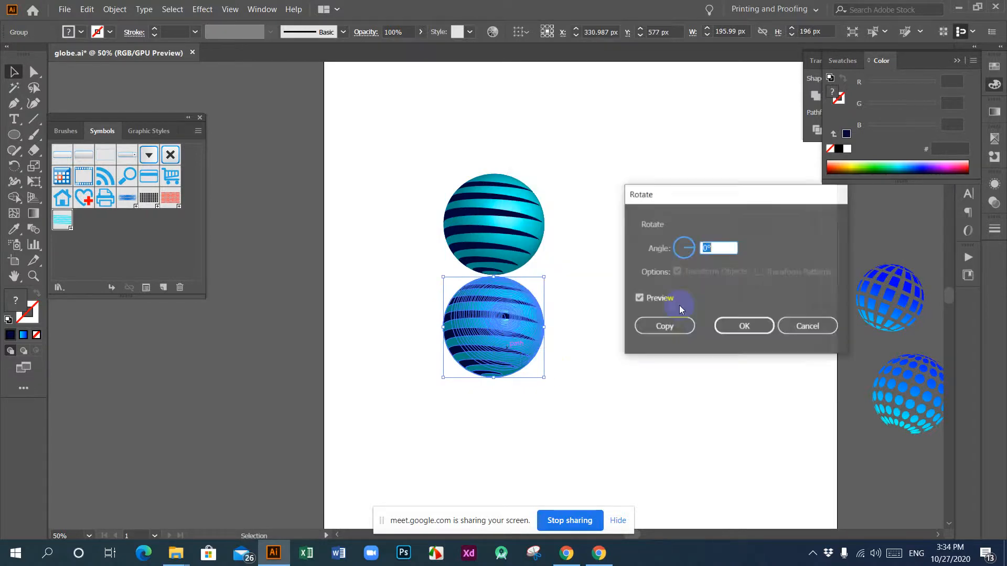
click(658, 303)
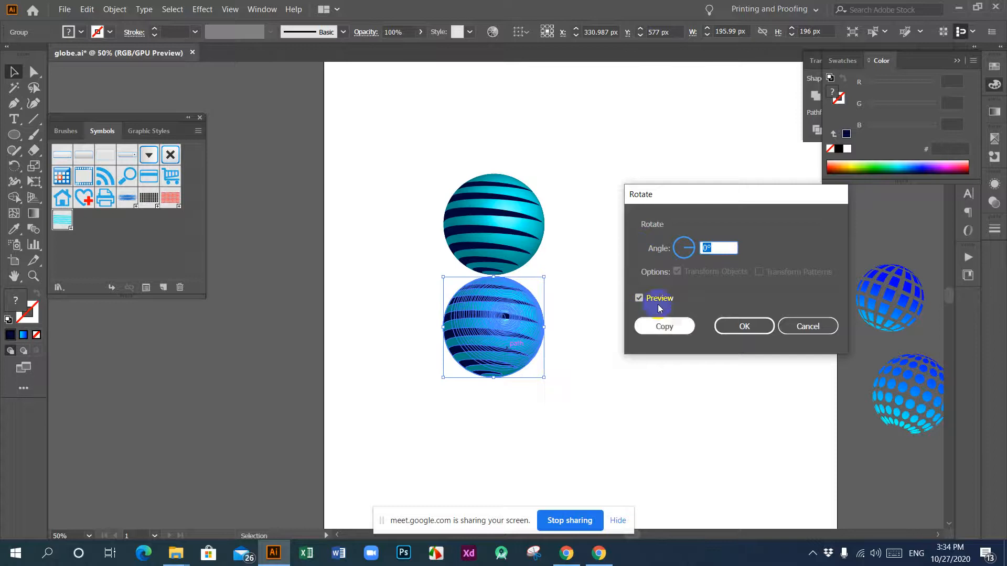
click(822, 329)
Step: Reflect the lower globe across the horizontal axis and shift it down to about Y 588 px, leaving a gap below the original
right_click(500, 329)
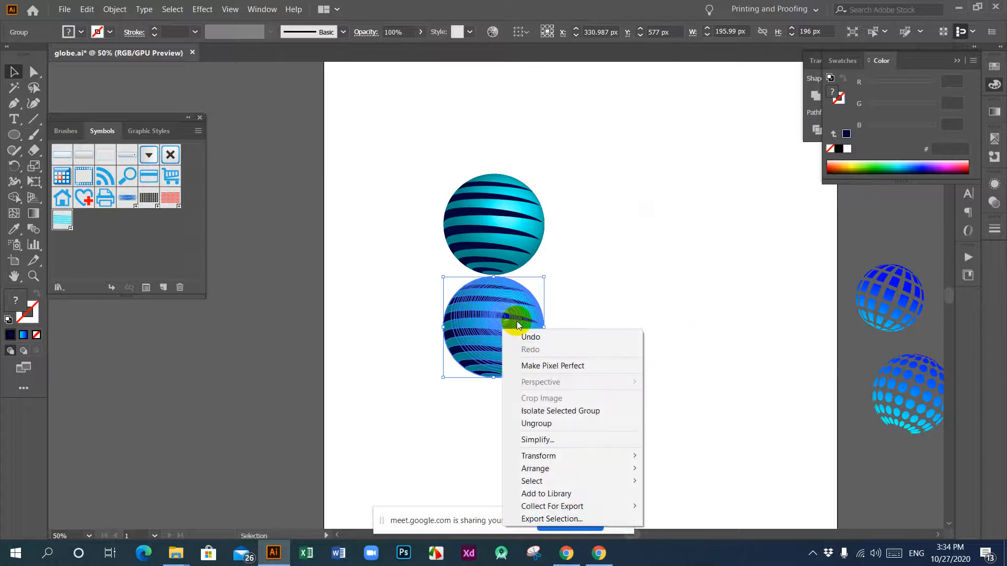
mouse_move(632, 467)
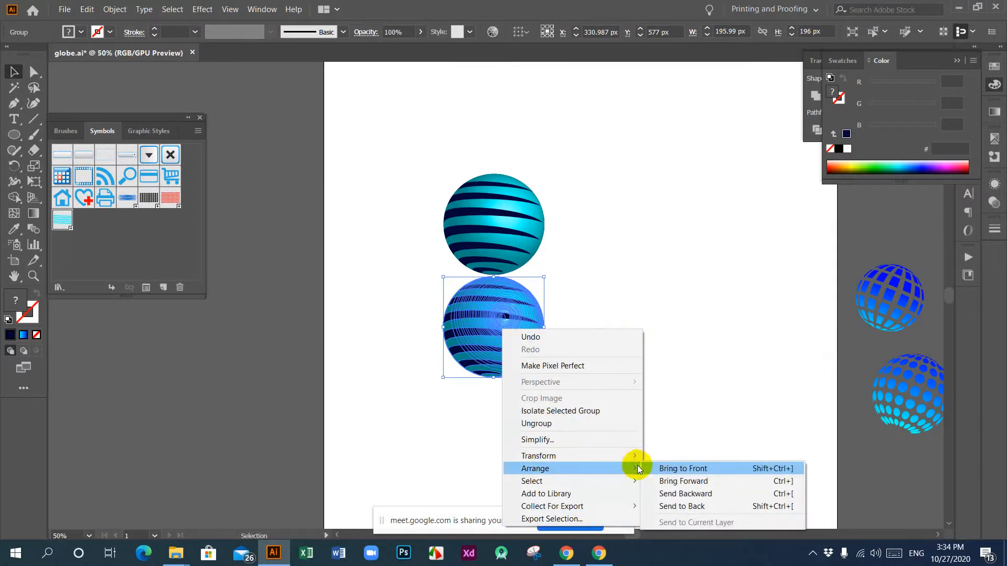
mouse_move(569, 457)
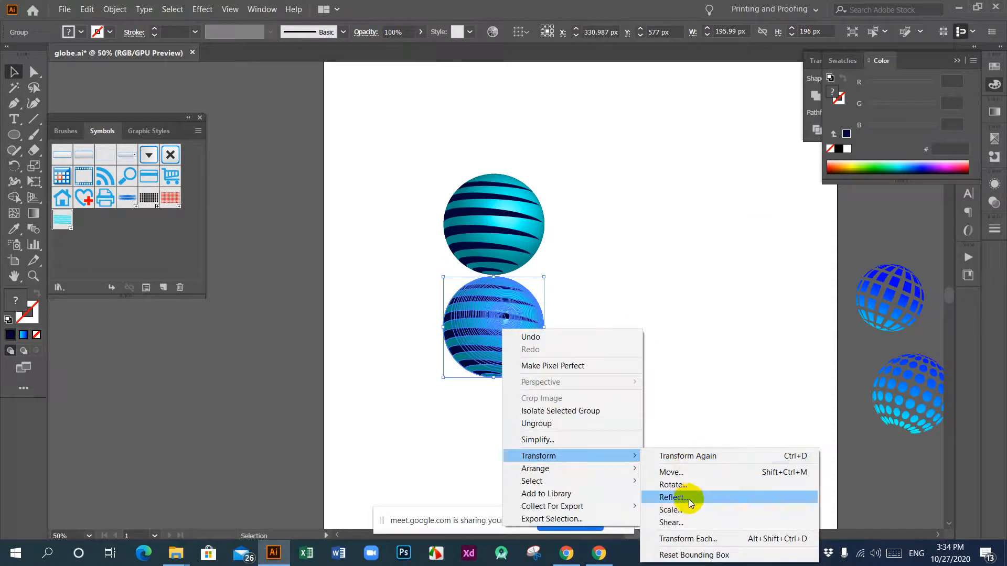
click(673, 497)
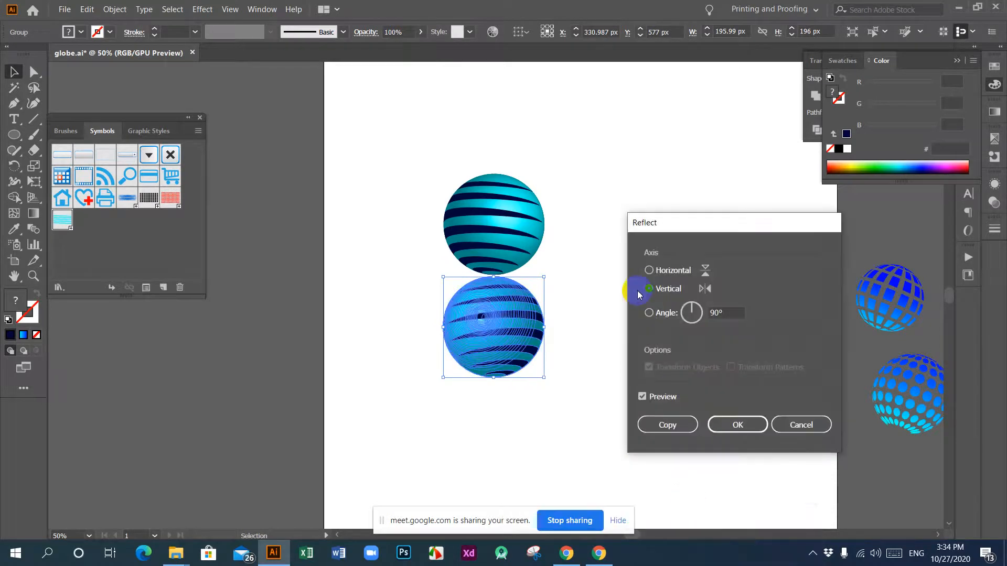
drag(737, 220, 729, 151)
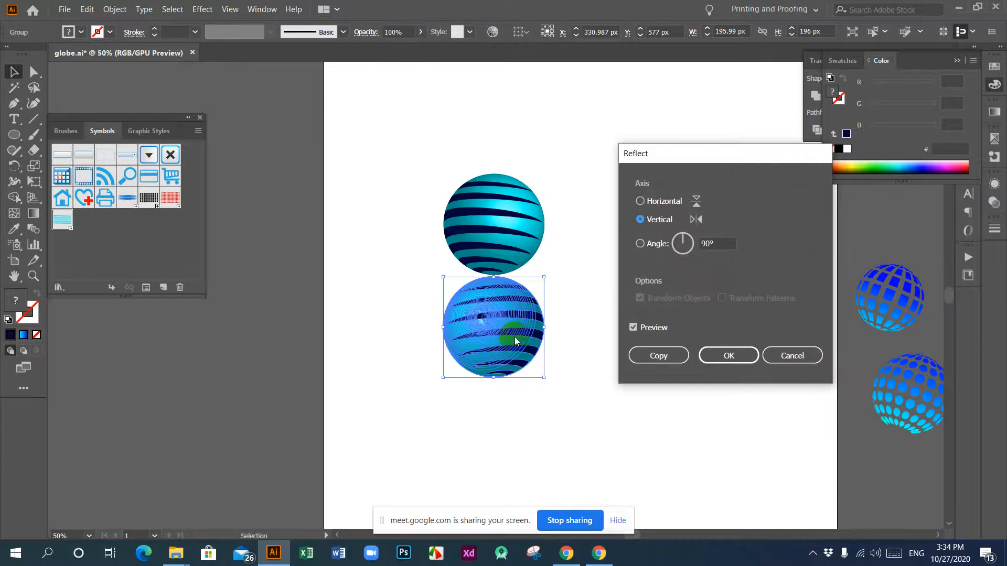
click(641, 200)
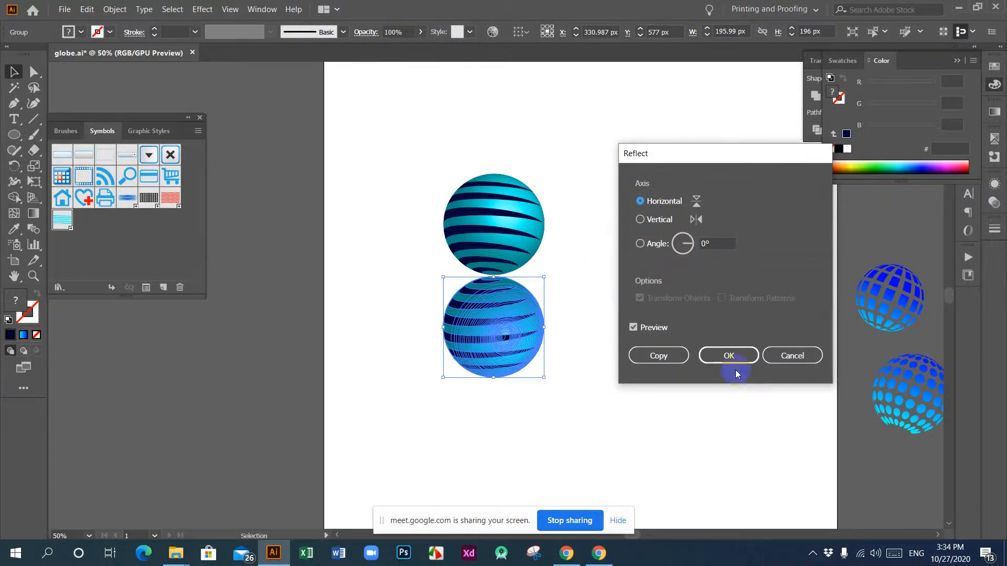
click(729, 356)
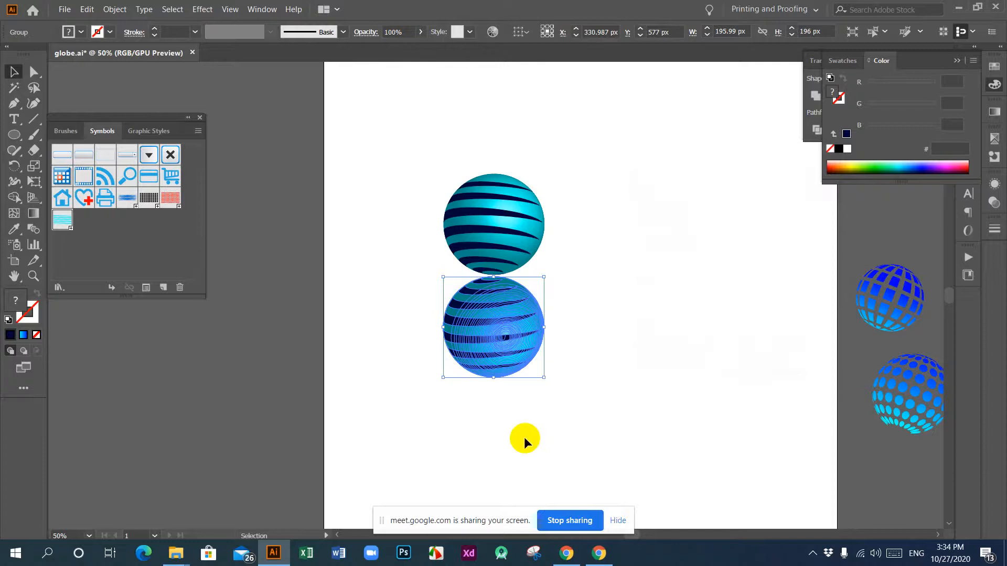
click(525, 440)
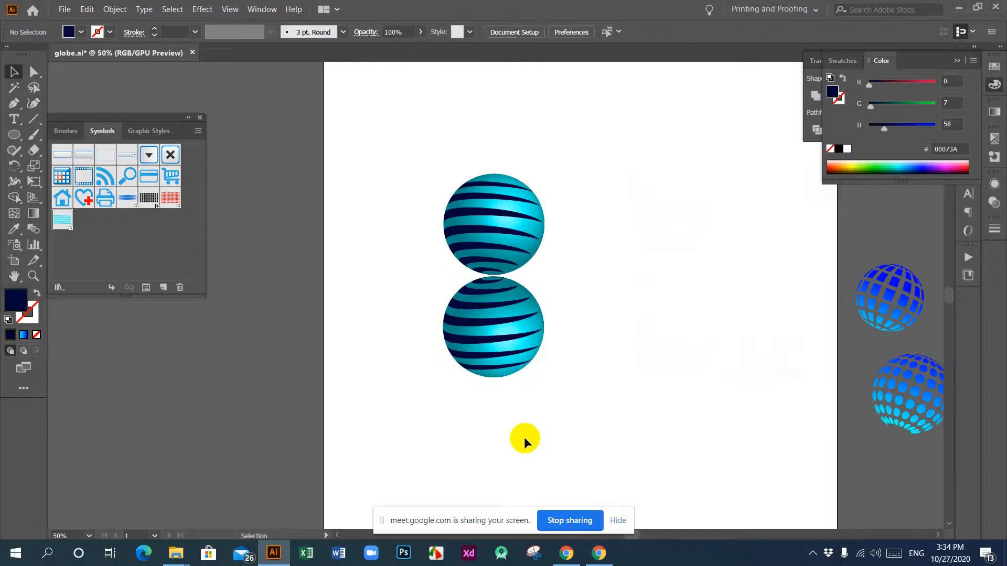
click(480, 327)
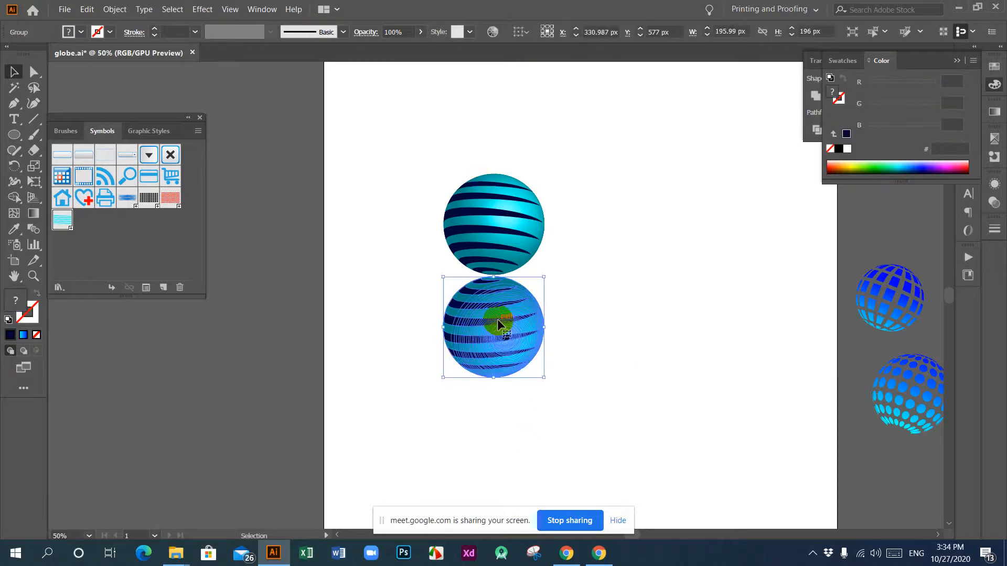
drag(498, 324, 498, 330)
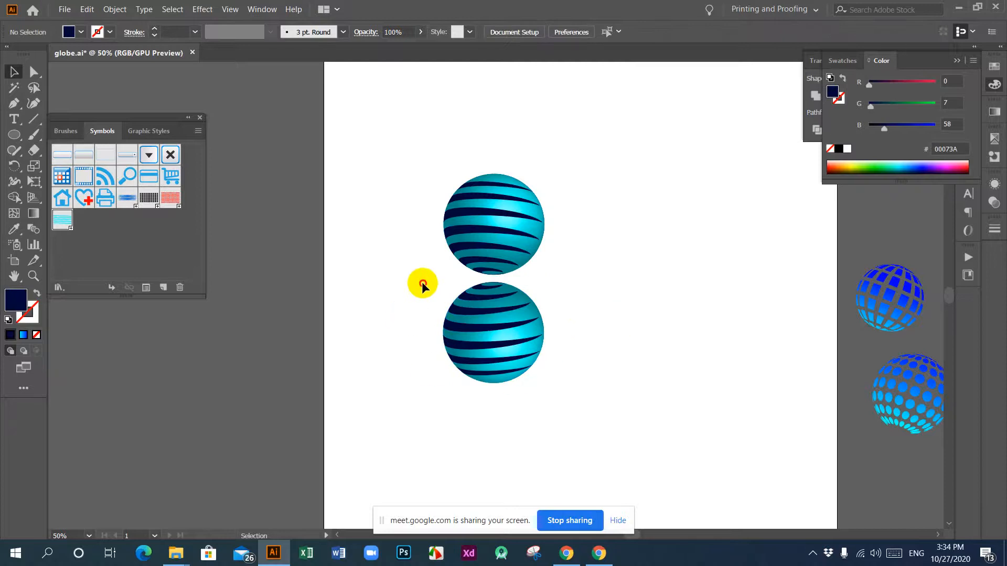
Step: Try reducing the reflected globe's opacity to 33%
drag(420, 283, 548, 423)
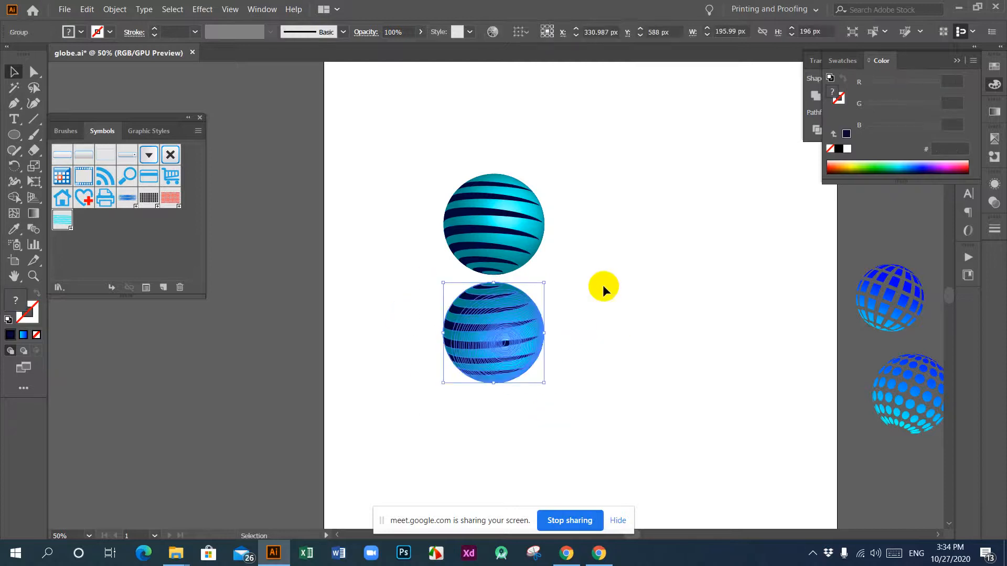
click(992, 201)
click(962, 197)
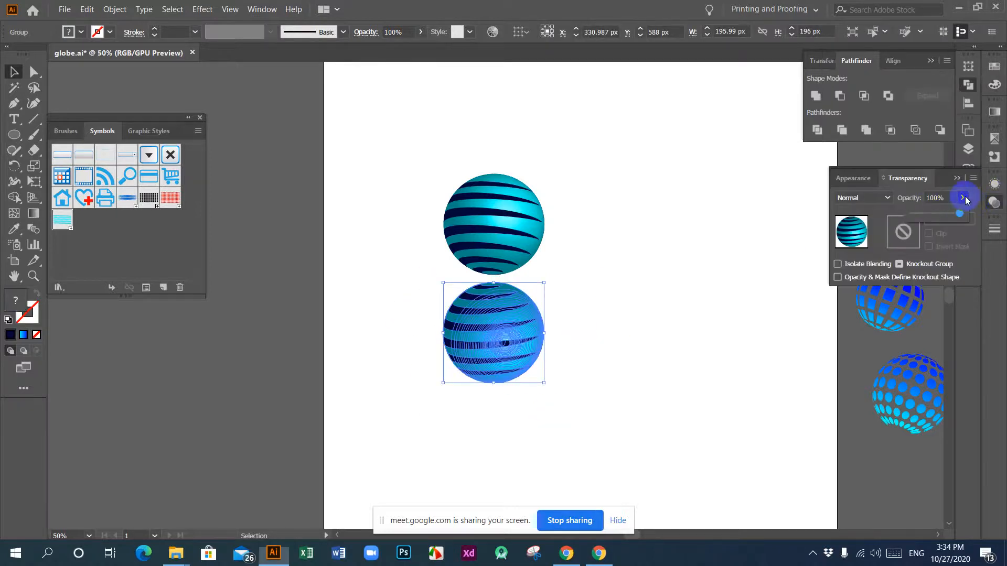
drag(961, 213, 926, 216)
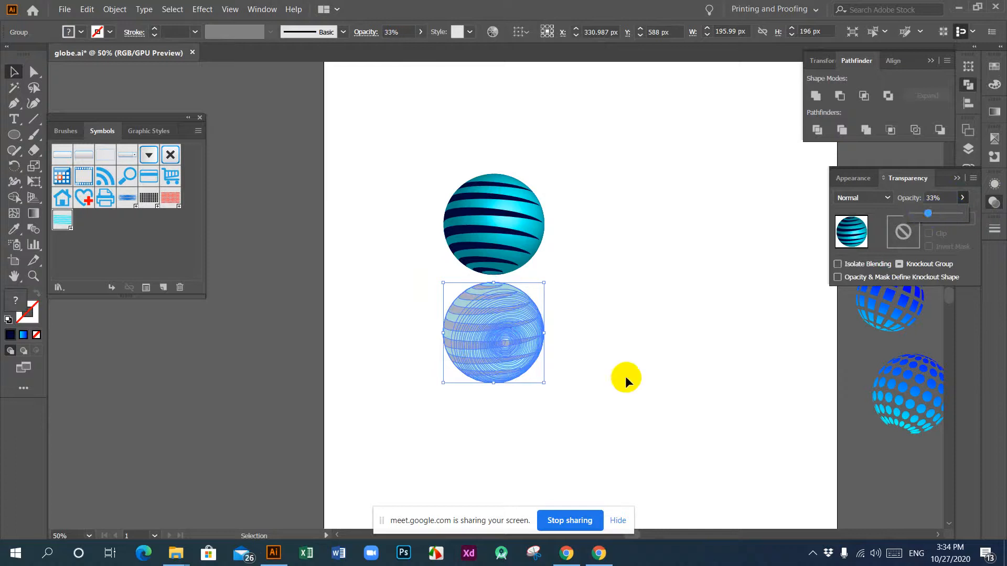
click(571, 358)
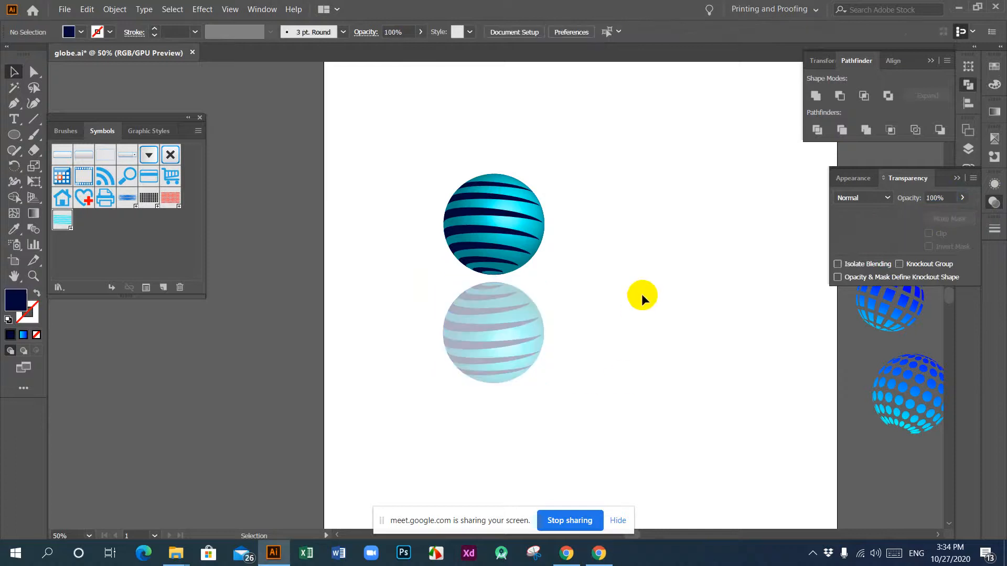
Step: Restore the reflected globe's opacity to 100% and deselect it
drag(396, 141, 582, 388)
click(674, 292)
click(521, 339)
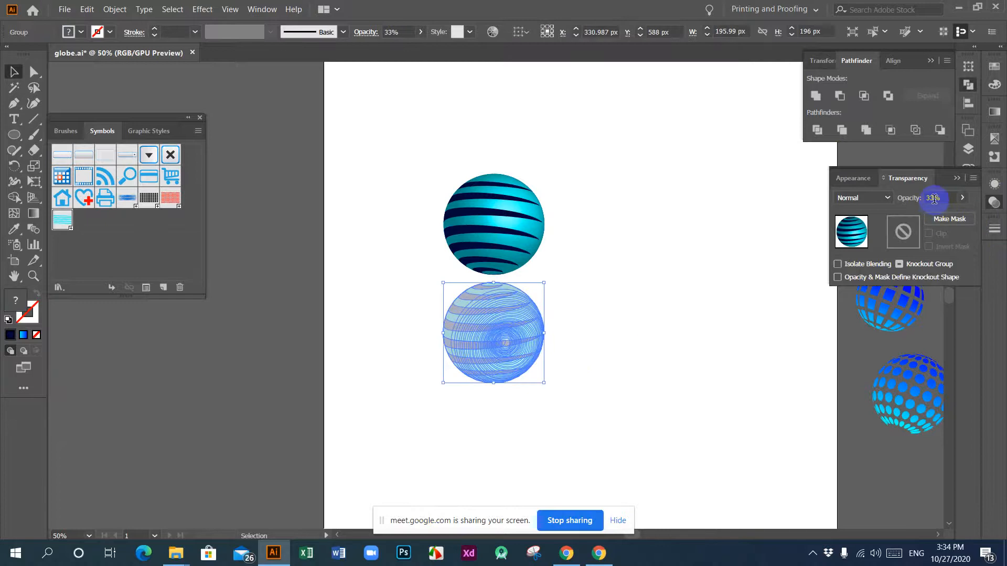
click(962, 198)
drag(929, 211, 967, 213)
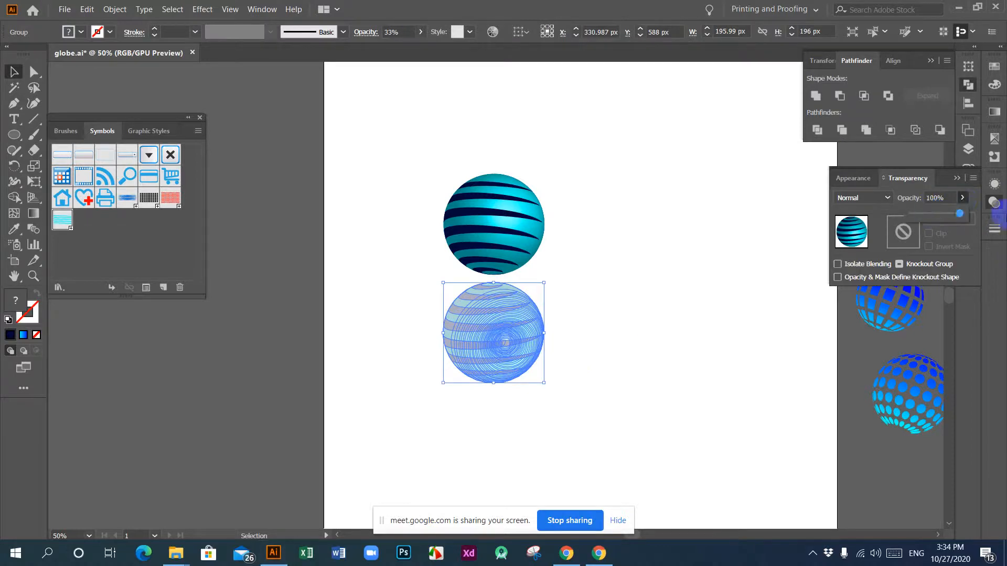
click(625, 317)
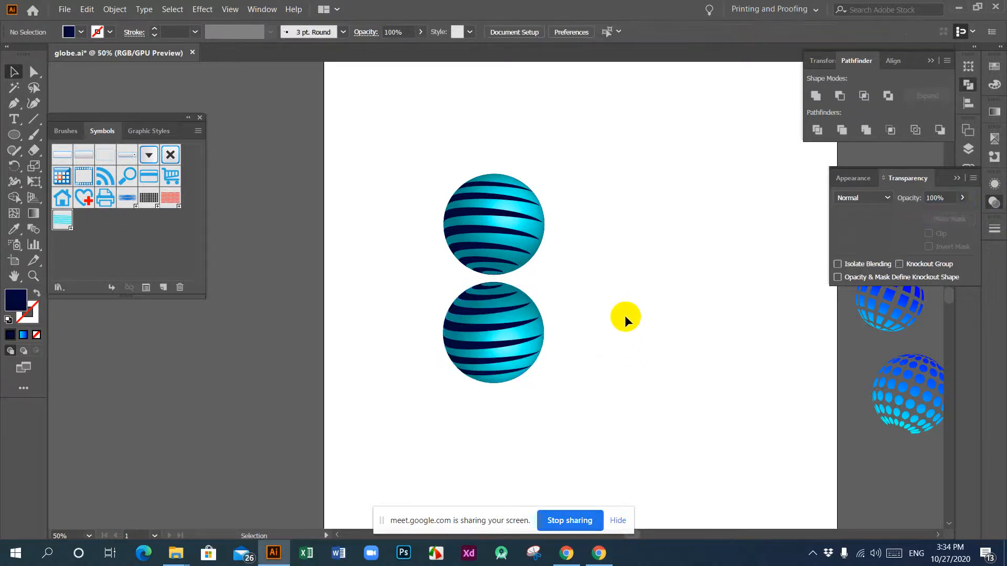
Step: Draw a navy rectangle over the reflected globe and narrow it to about 366 px wide by 220 px high
drag(15, 134, 58, 137)
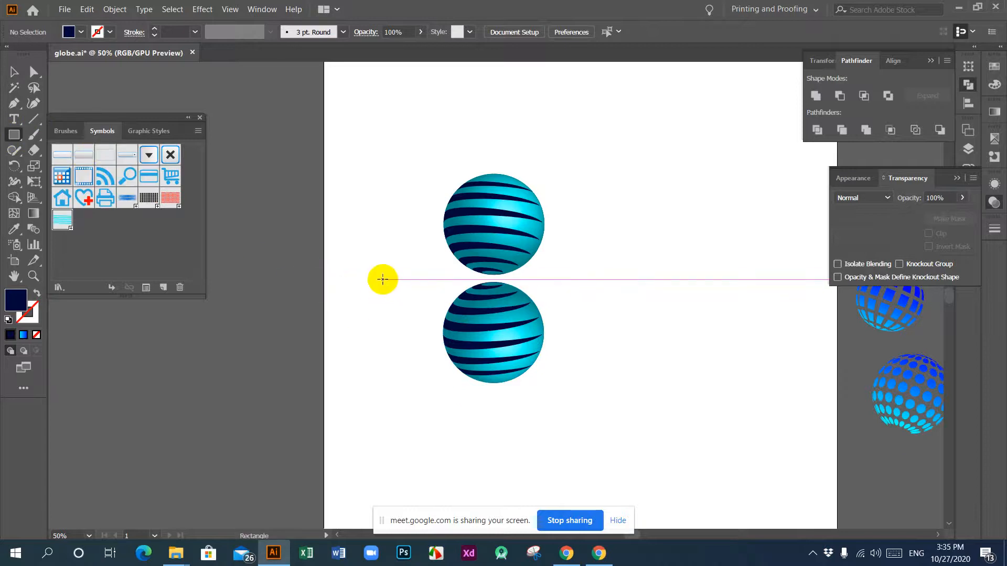
drag(382, 279, 588, 392)
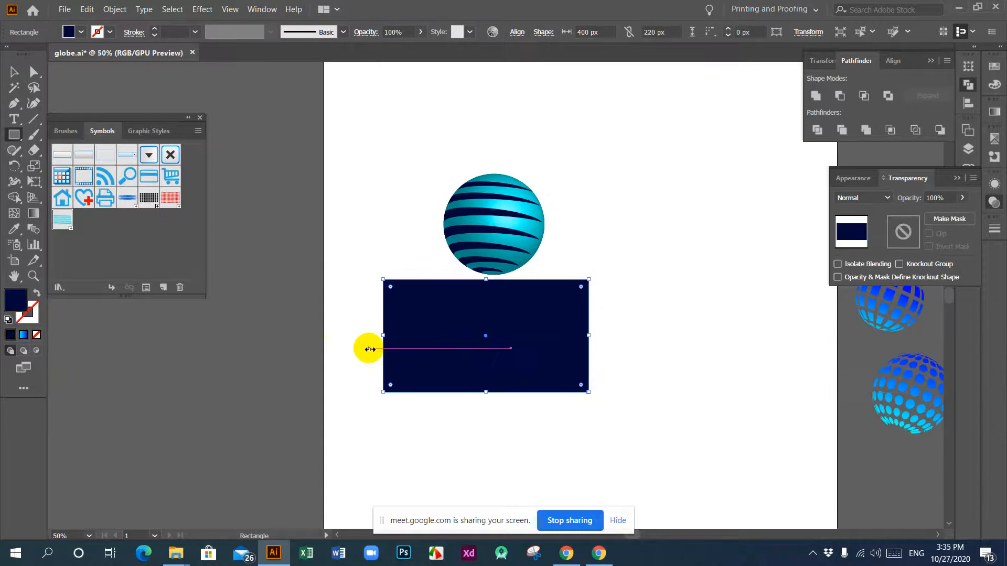
drag(382, 335, 401, 336)
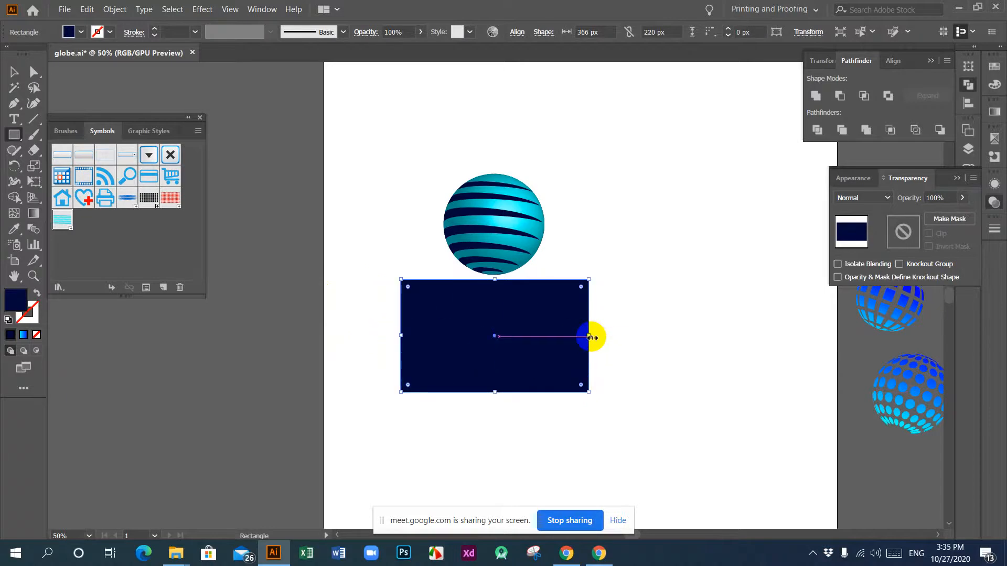
drag(587, 335, 667, 409)
click(11, 71)
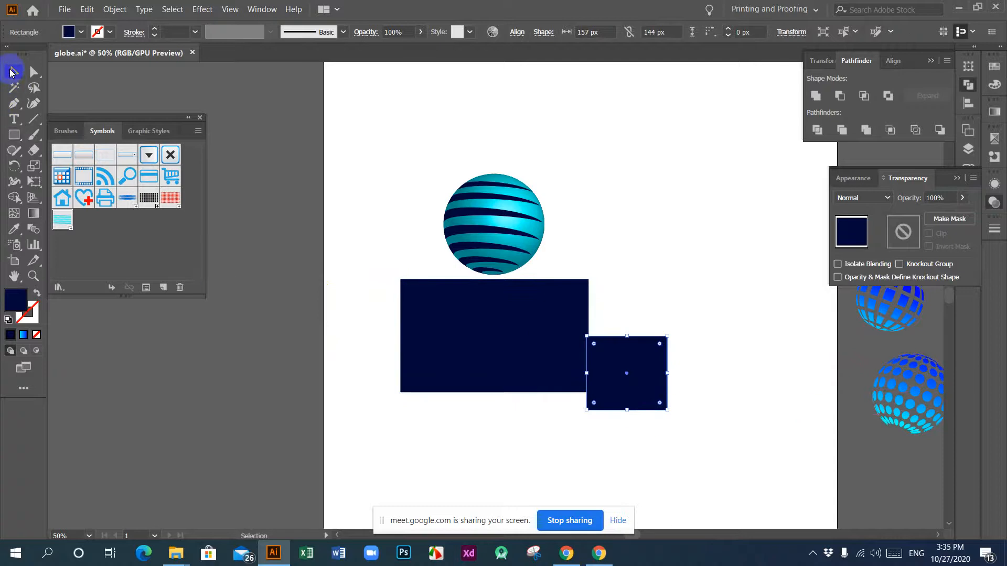
key(Delete)
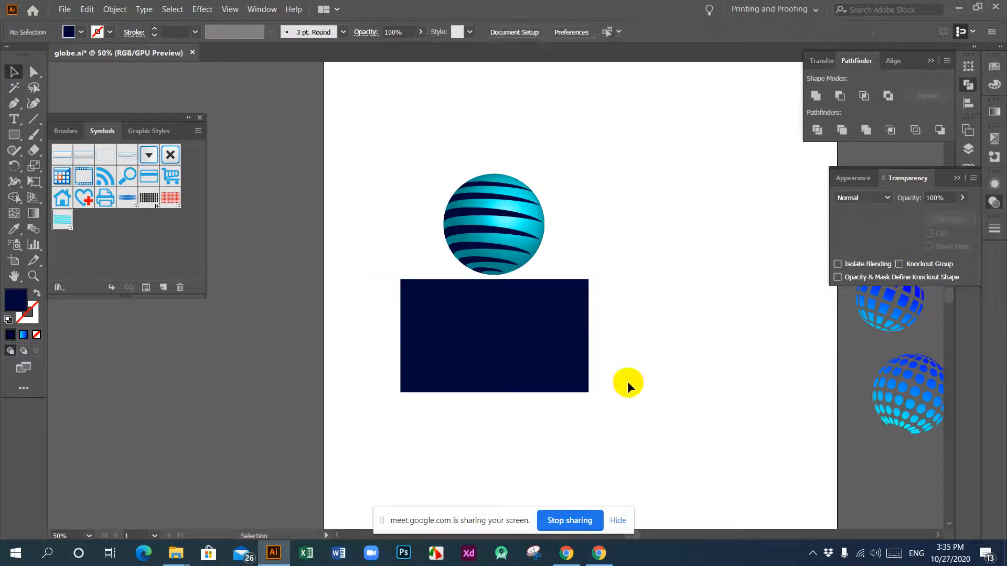
Step: Narrow the navy rectangle from both sides to fit more closely around the reflected globe, and select both objects together
click(541, 332)
drag(588, 336, 576, 336)
drag(546, 404, 577, 420)
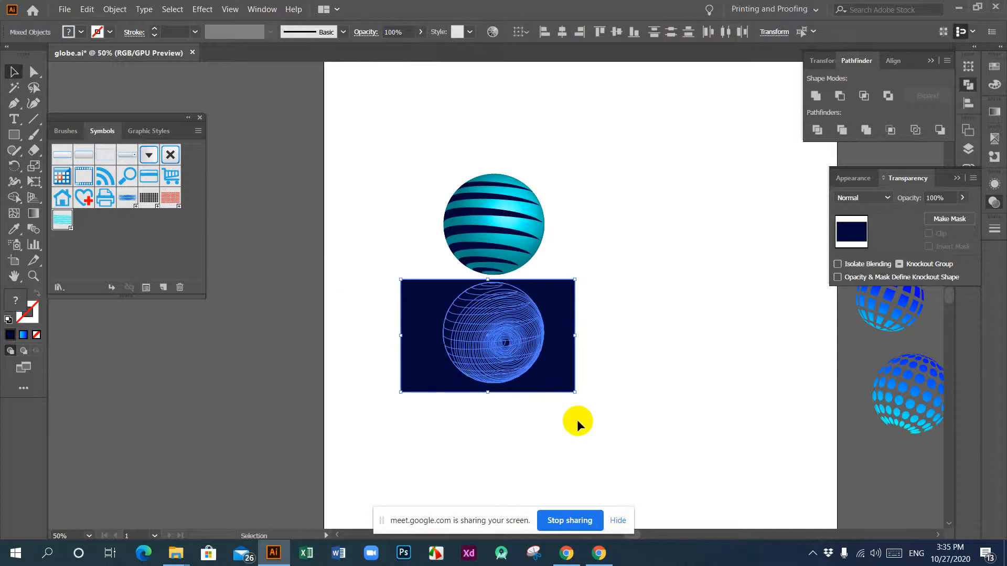
click(430, 433)
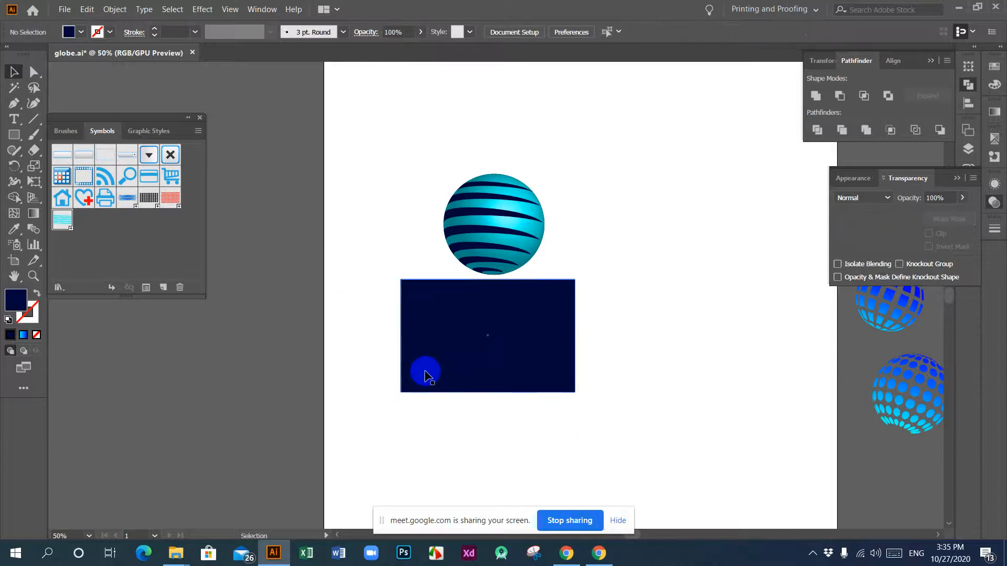
click(406, 338)
drag(401, 335, 419, 336)
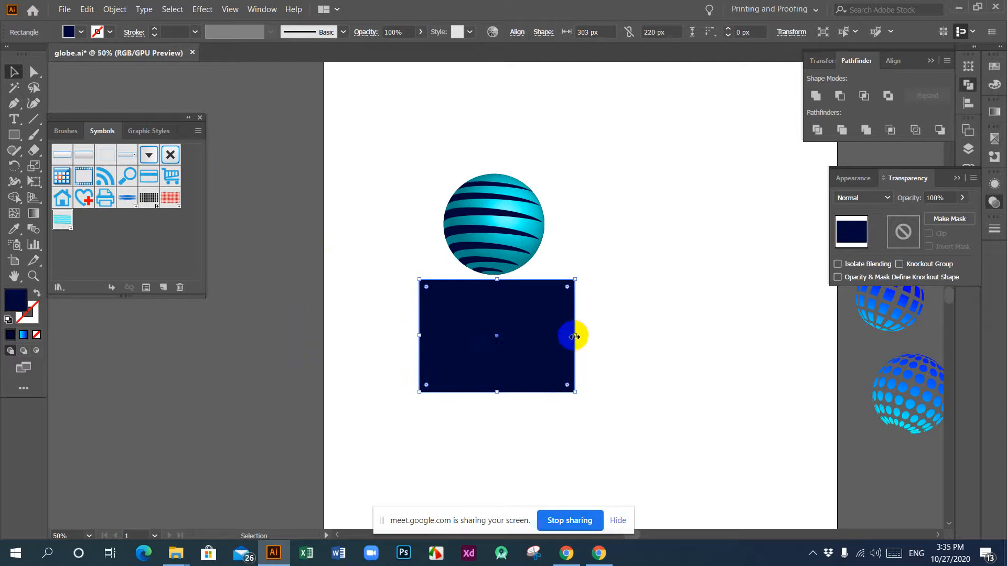
drag(574, 336, 564, 336)
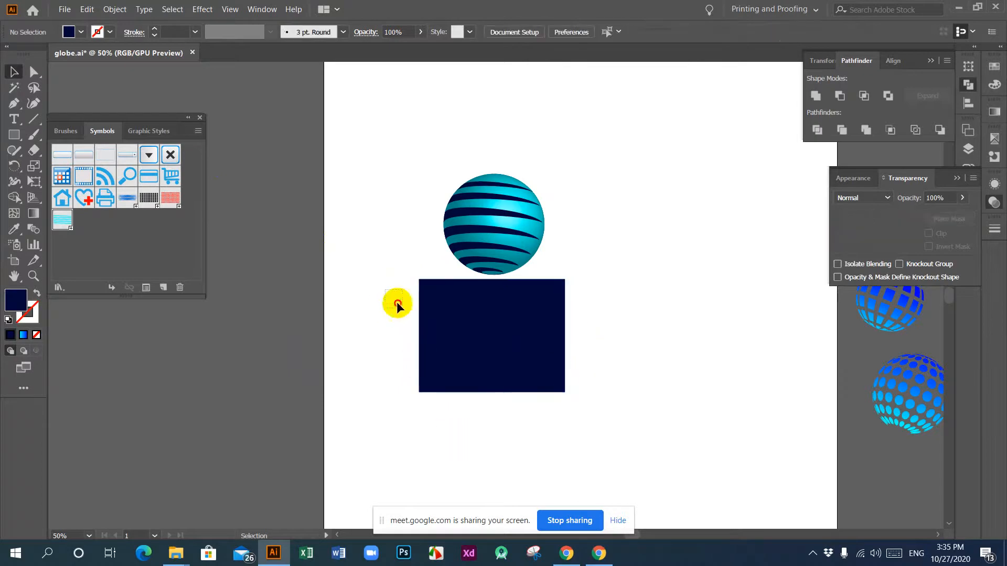
drag(397, 300, 587, 417)
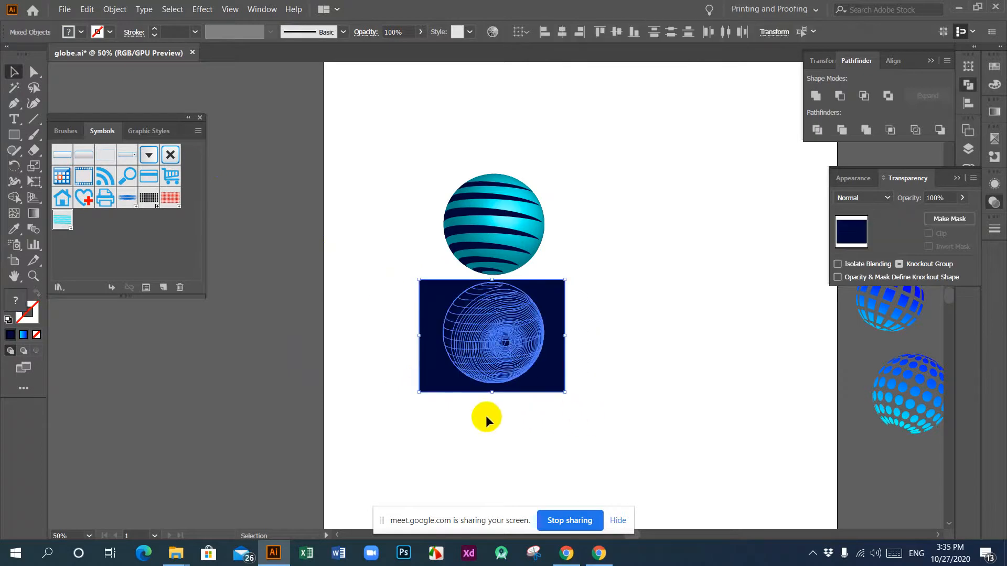
Step: Fill the navy rectangle over the reflected globe with the preset white-to-black linear gradient
click(584, 390)
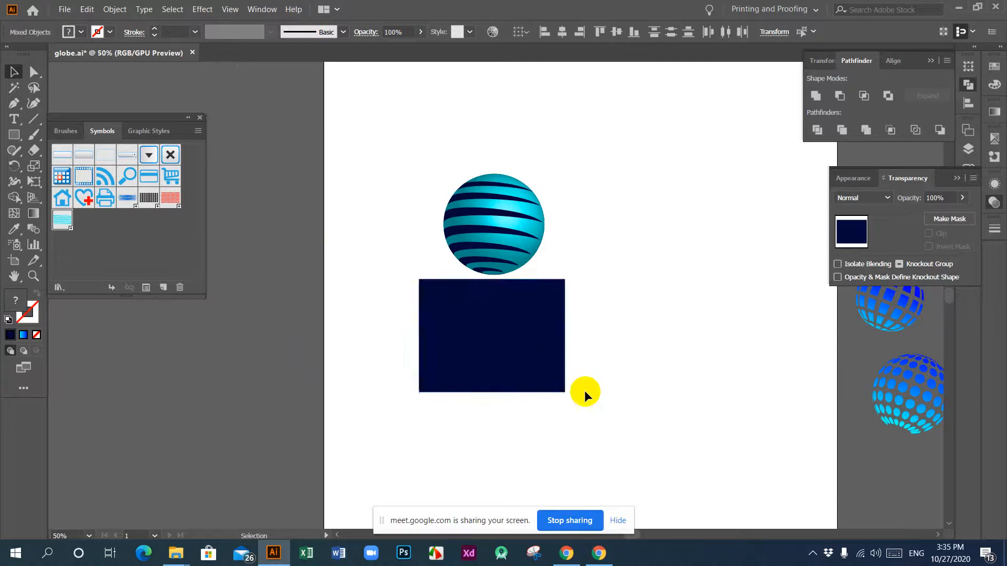
click(559, 390)
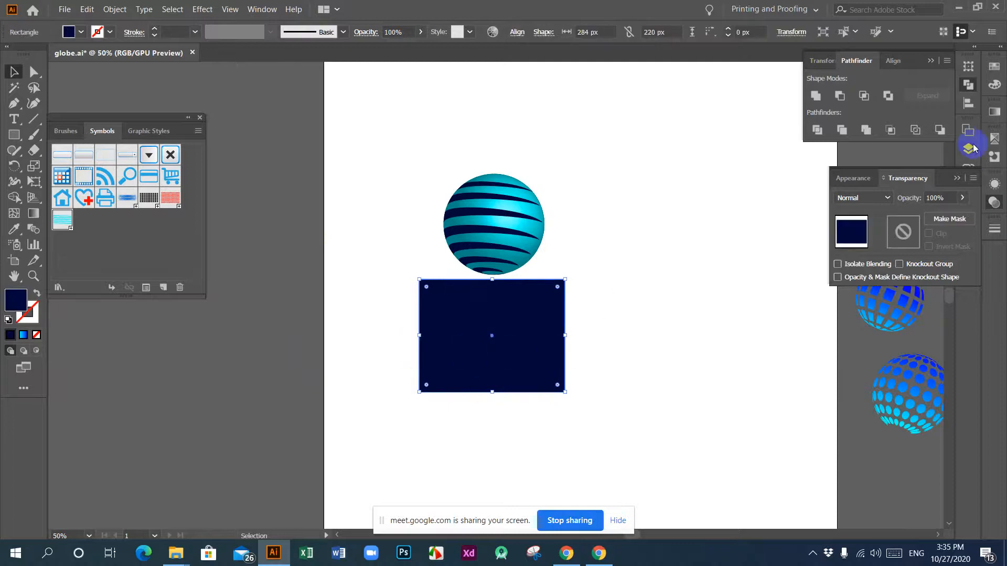
click(994, 112)
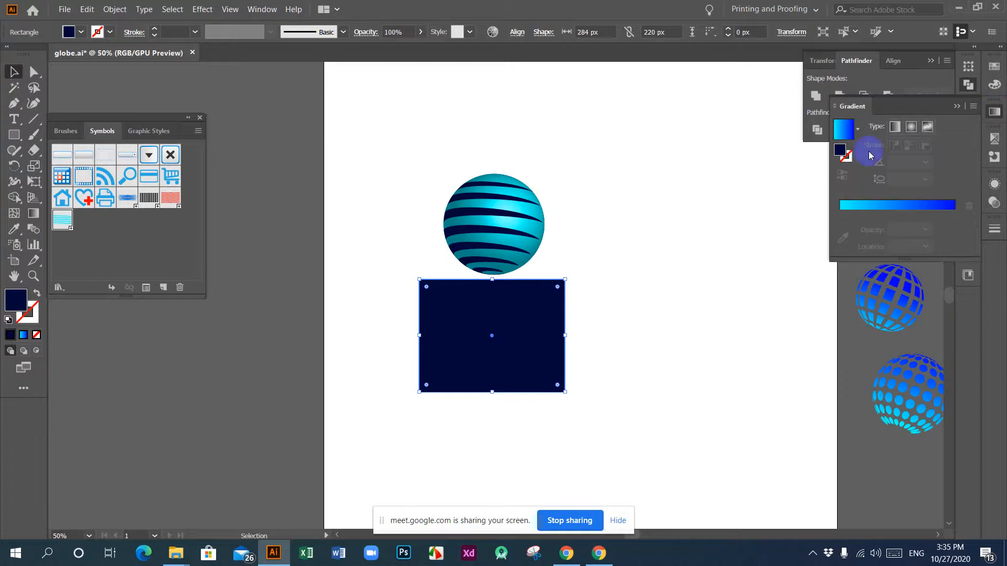
click(857, 128)
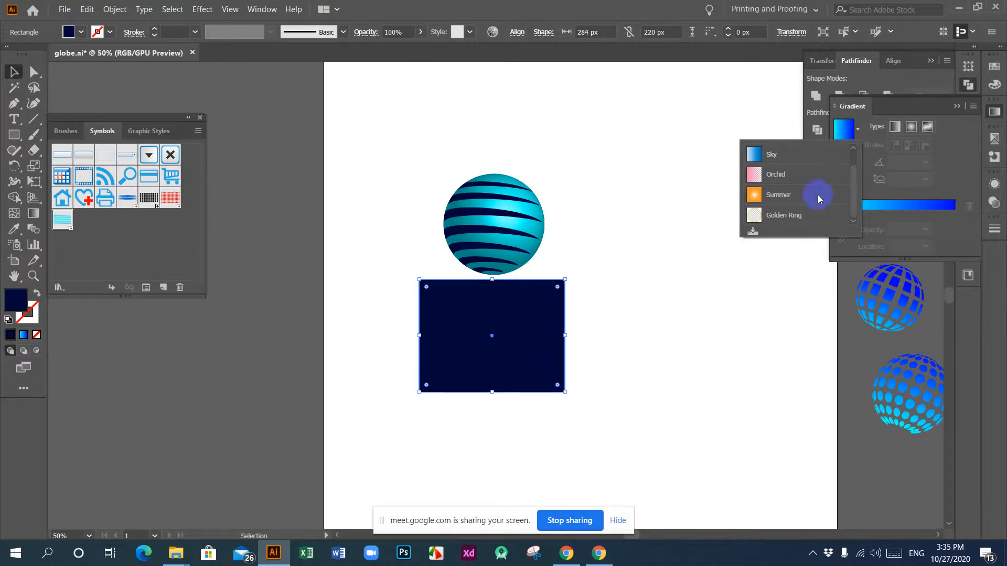
scroll(808, 200, up, 1)
click(785, 154)
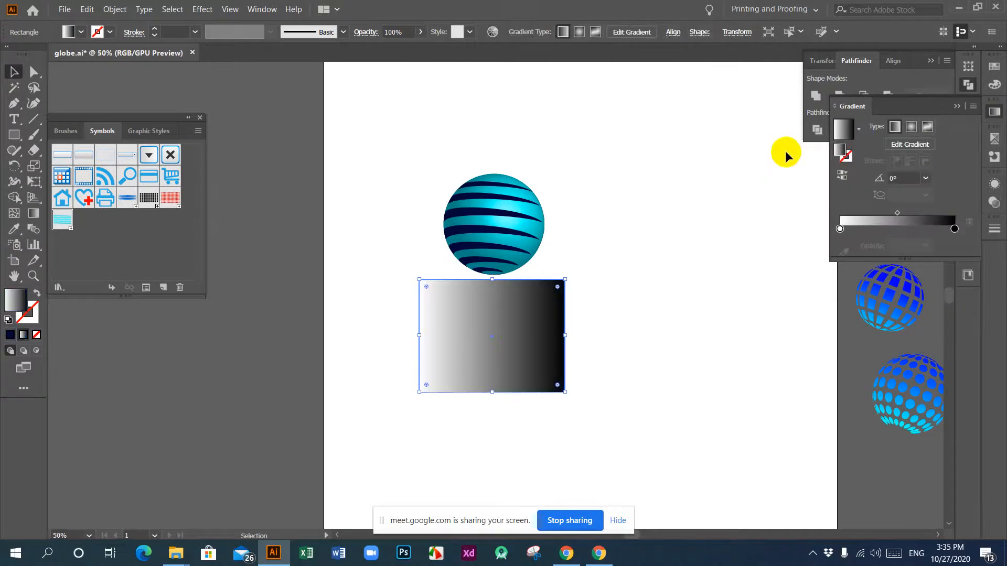
Step: Redirect the rectangle's gradient to run vertically from white at its upper edge to black at its lower edge, and deselect it
click(33, 214)
drag(491, 288, 491, 312)
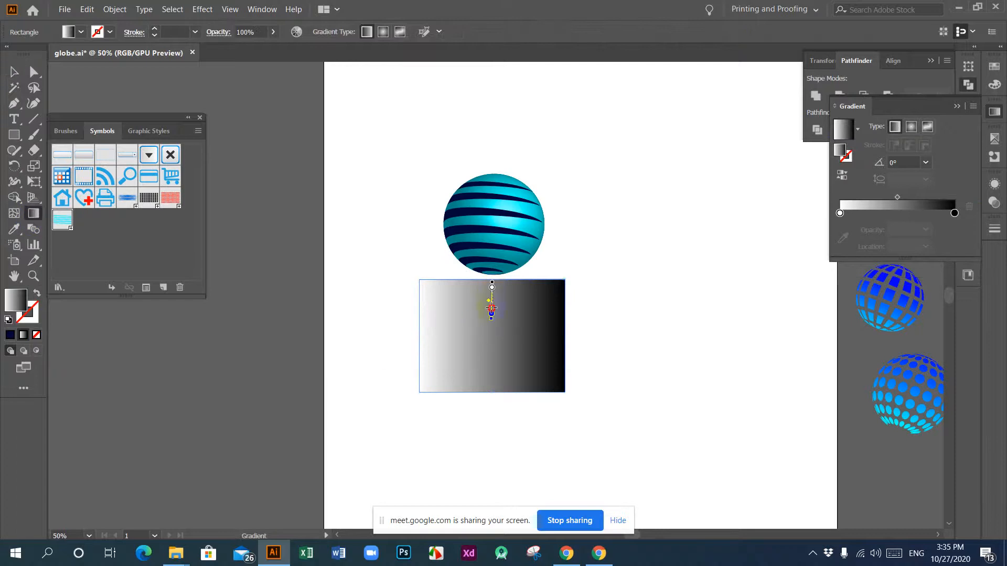
drag(500, 372, 493, 387)
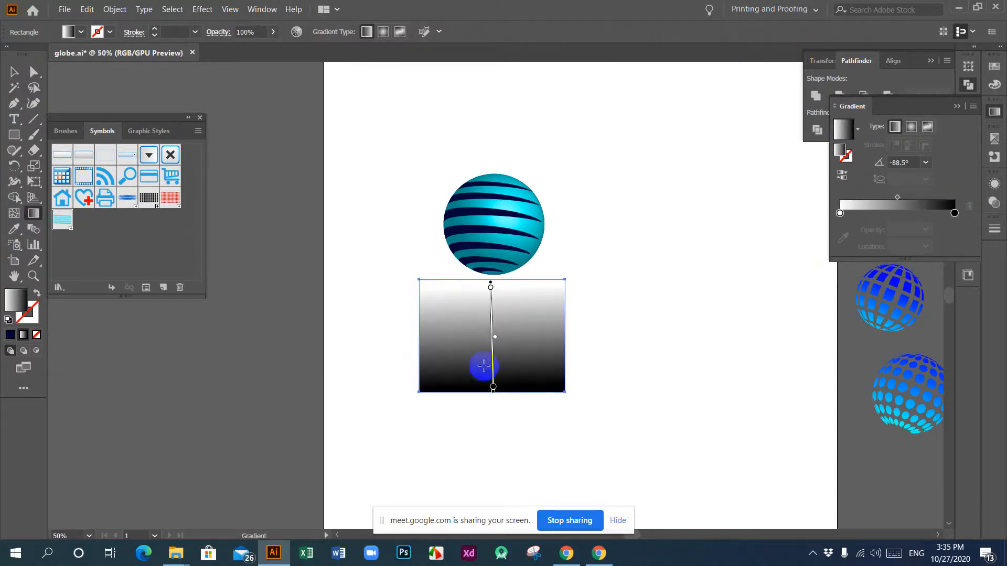
key(v)
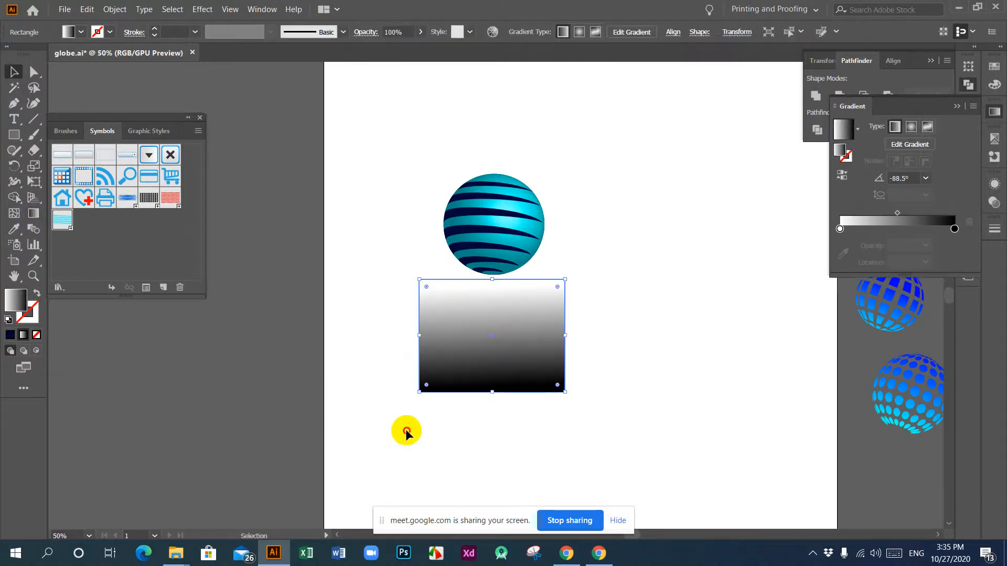
click(404, 426)
Step: Make an opacity mask from the gradient rectangle and the reflected globe beneath it, and deselect the result
drag(381, 330, 629, 415)
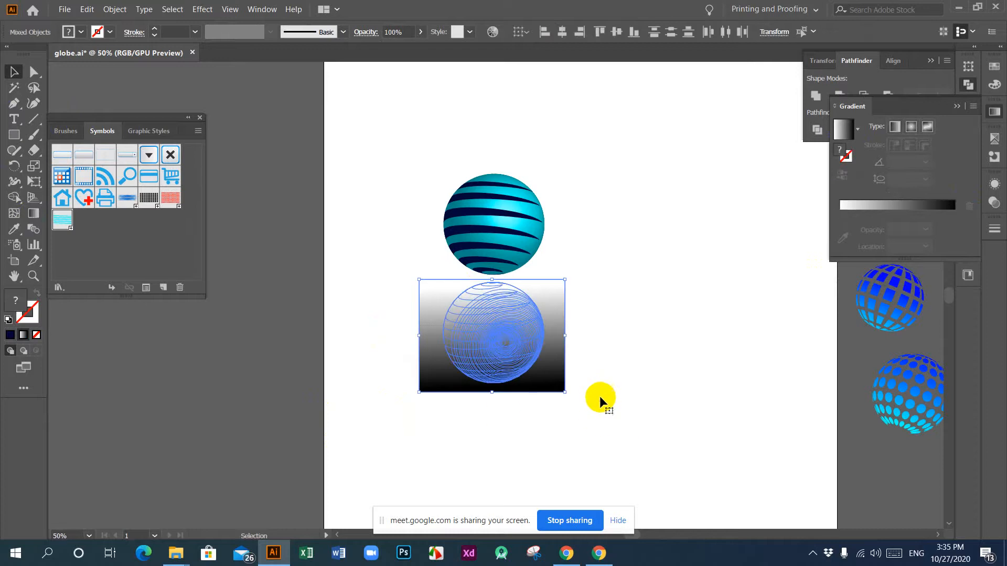
drag(379, 281, 594, 403)
click(993, 204)
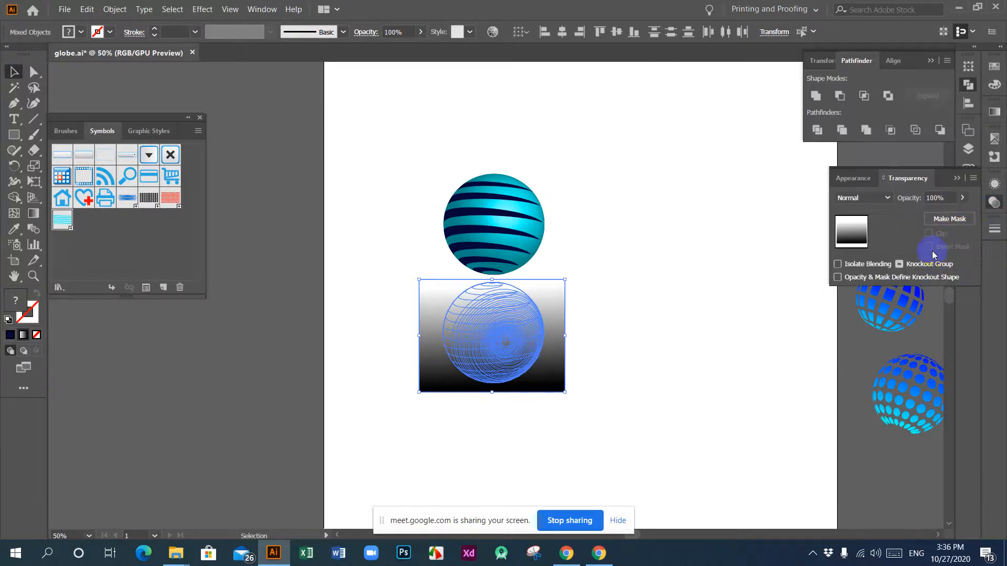
click(950, 219)
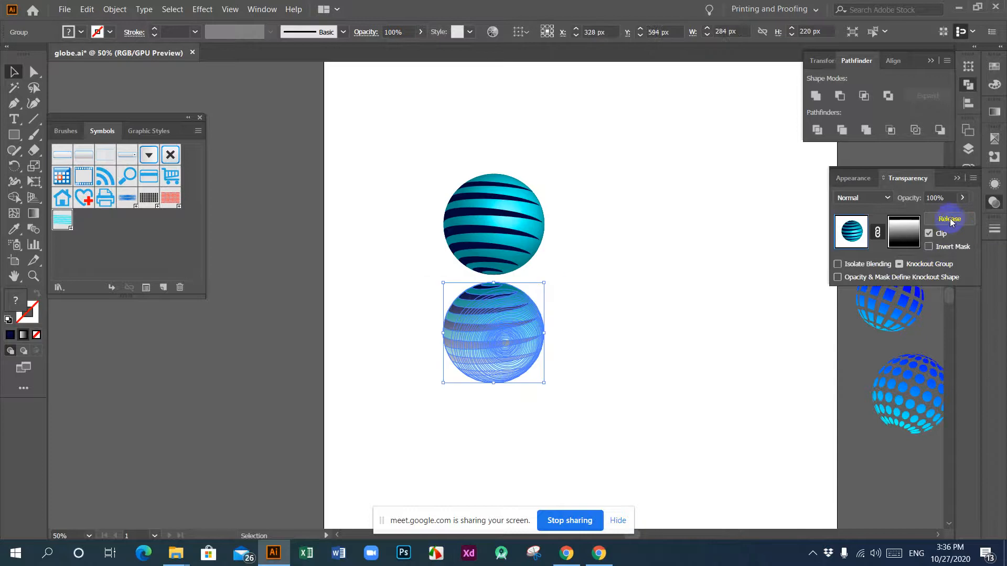
click(661, 335)
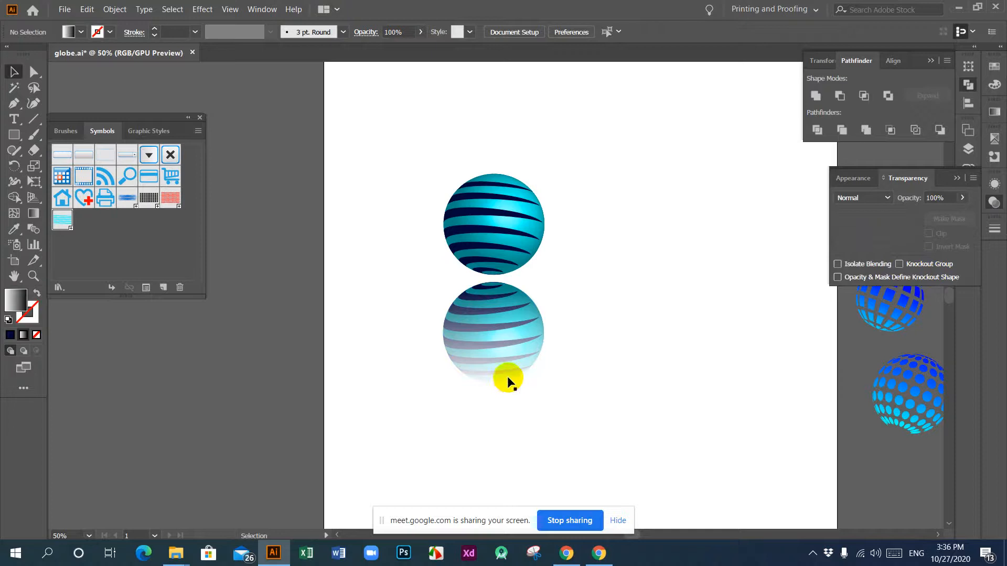
Step: Edit the reflected globe's opacity mask, starting its gradient well above the upper globe and ending it in the reflection's lower half for a fainter fade
click(477, 406)
drag(382, 309, 683, 444)
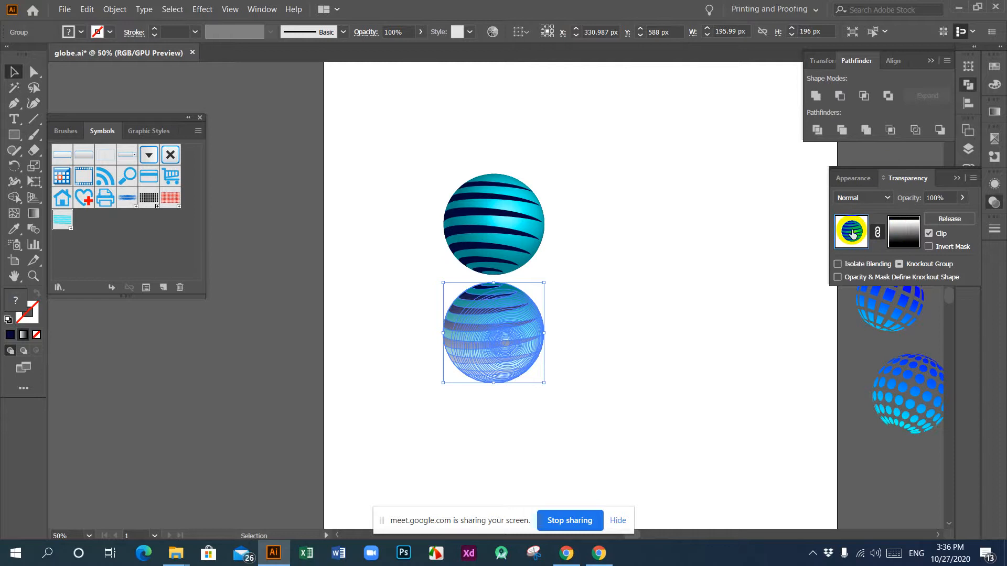
click(928, 234)
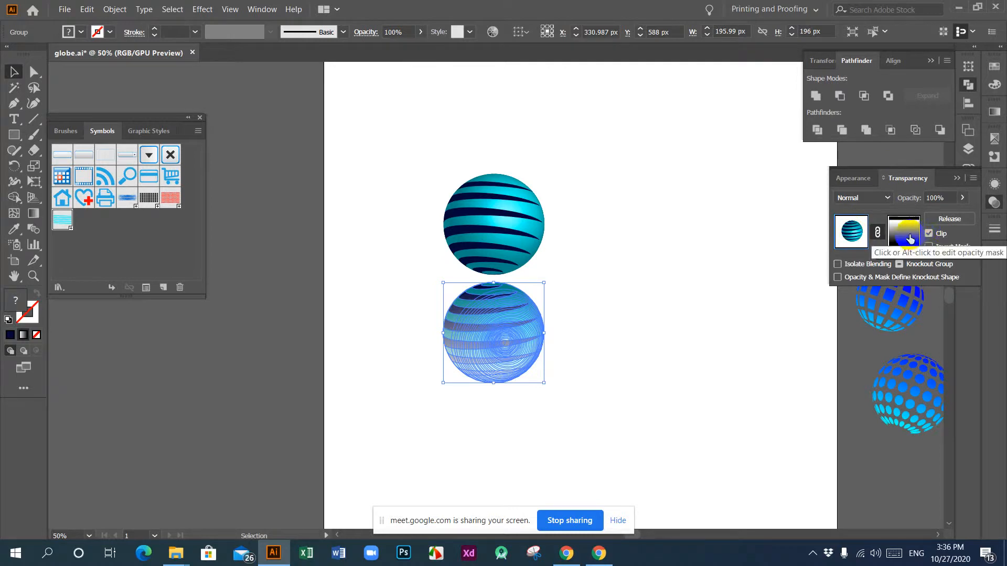
click(910, 239)
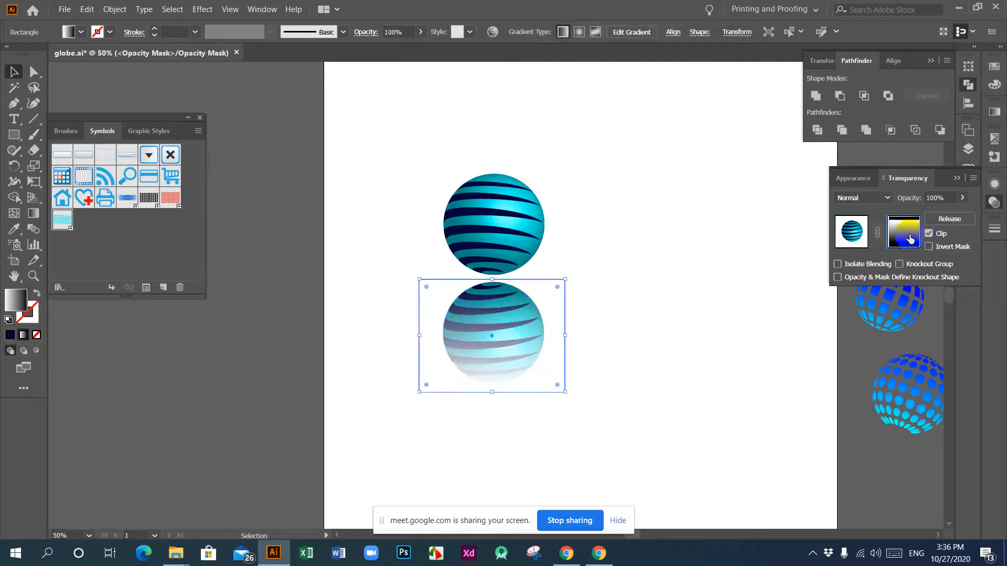
click(33, 215)
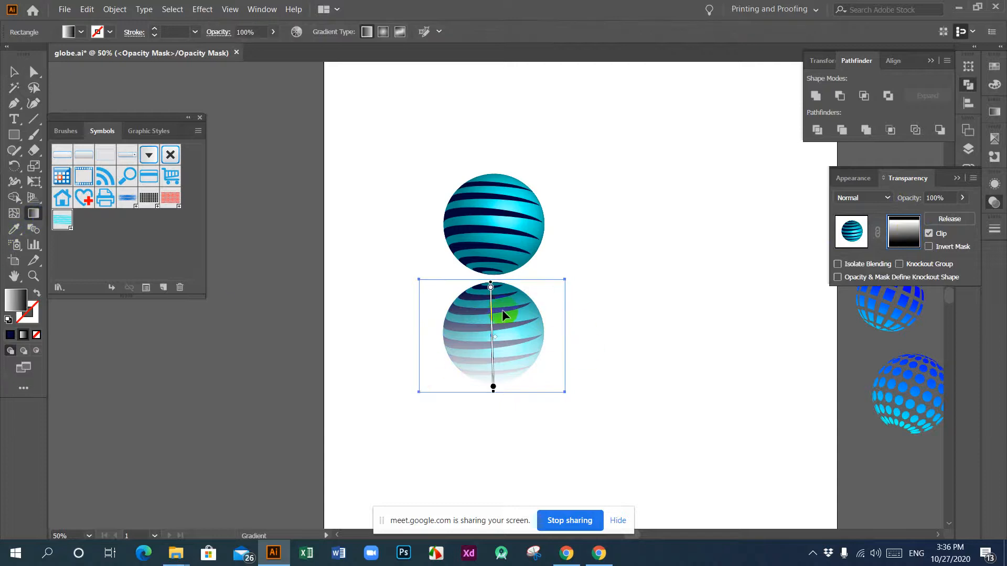
click(490, 287)
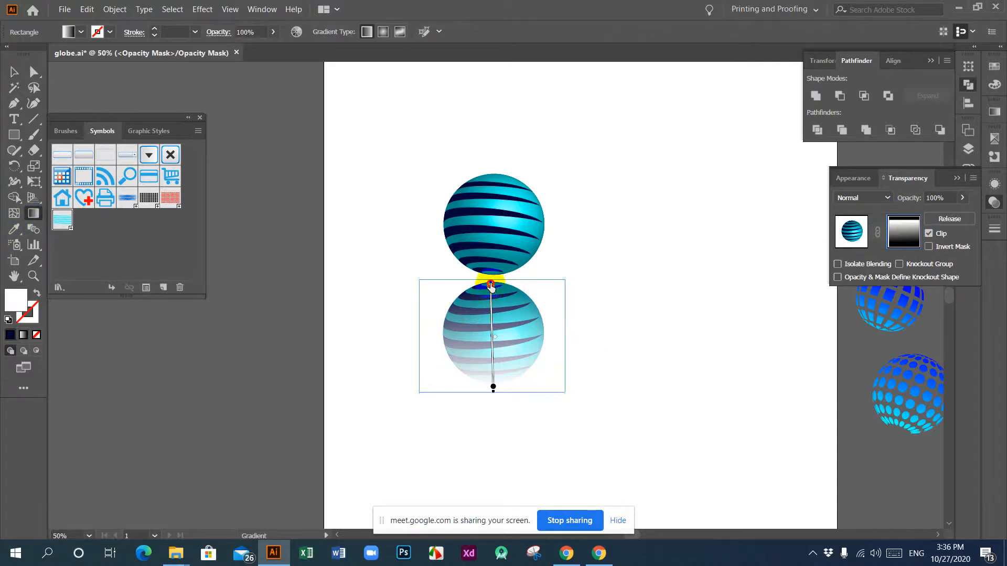
click(493, 387)
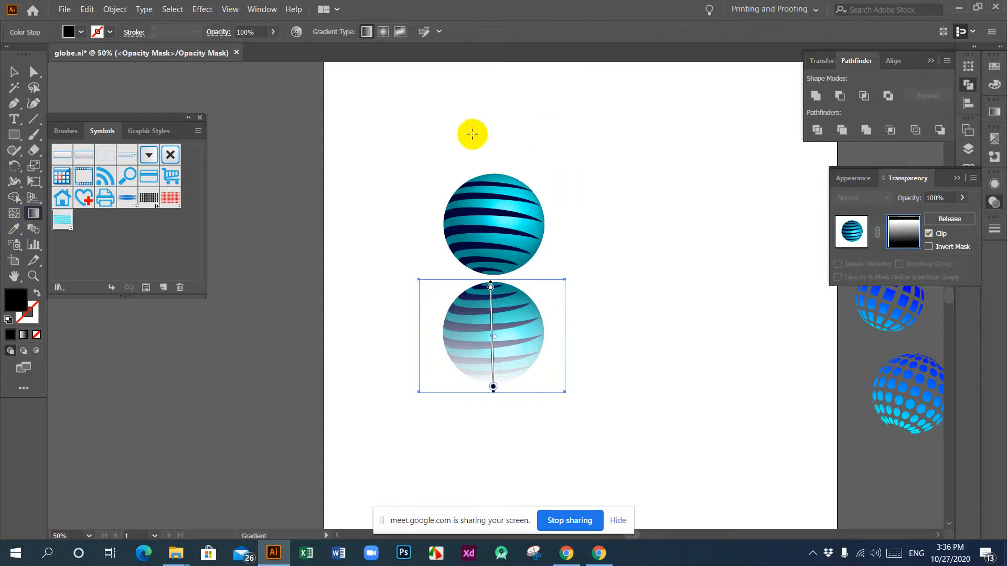
drag(479, 132, 492, 386)
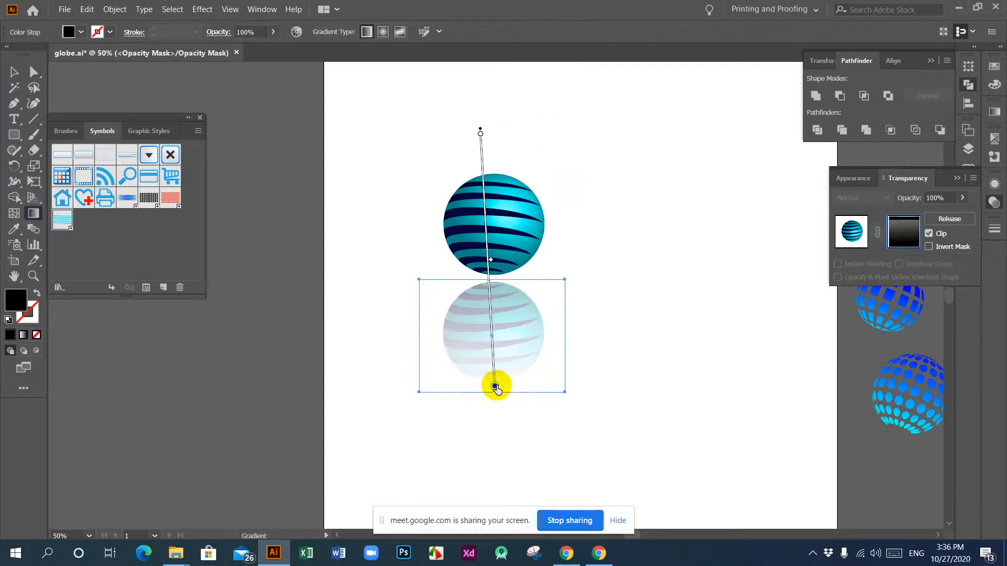
mouse_move(483, 193)
mouse_down()
mouse_move(485, 244)
mouse_move(476, 191)
mouse_move(485, 212)
mouse_up()
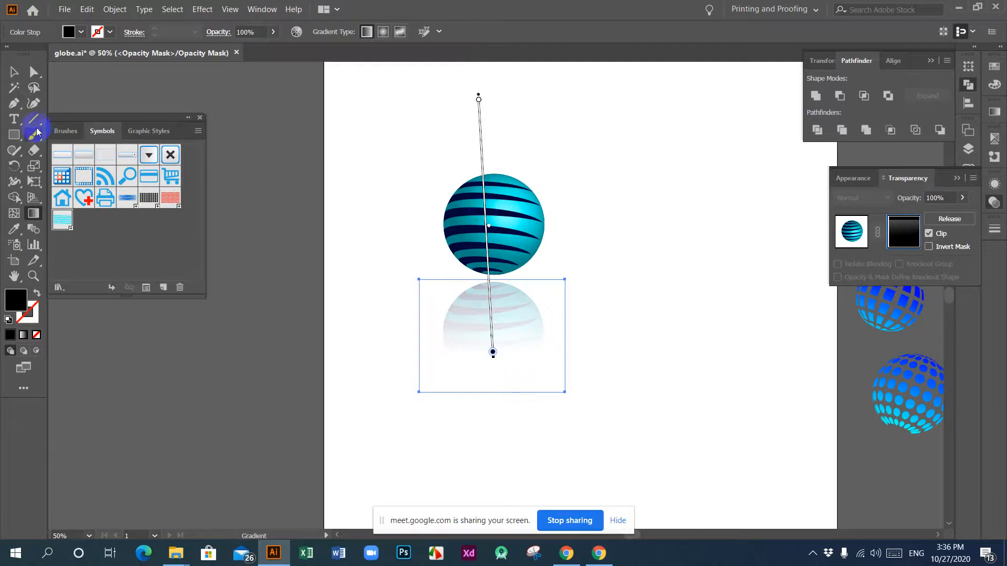
Step: Leave opacity mask editing and return to the globe artwork
click(13, 71)
click(617, 274)
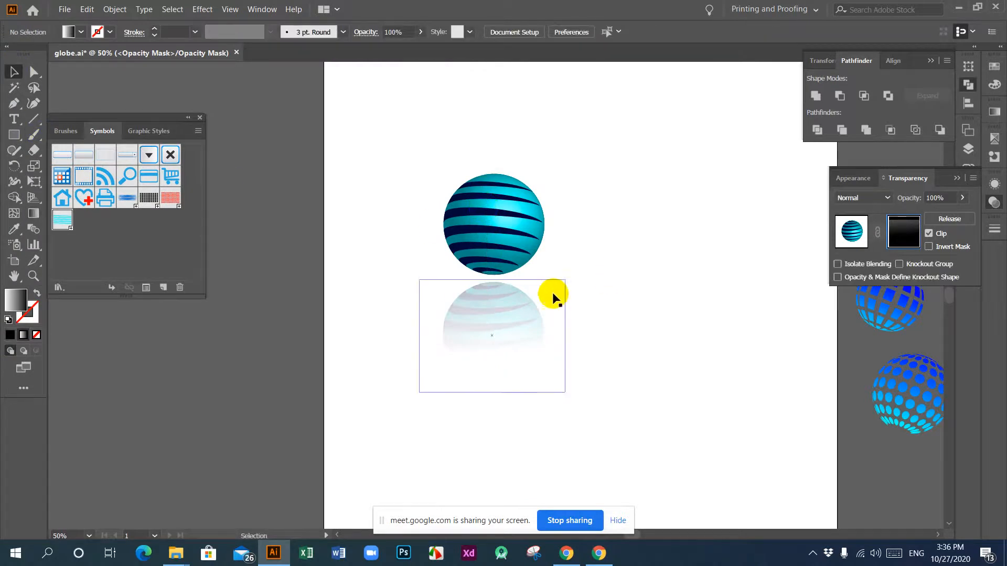
drag(404, 138, 640, 416)
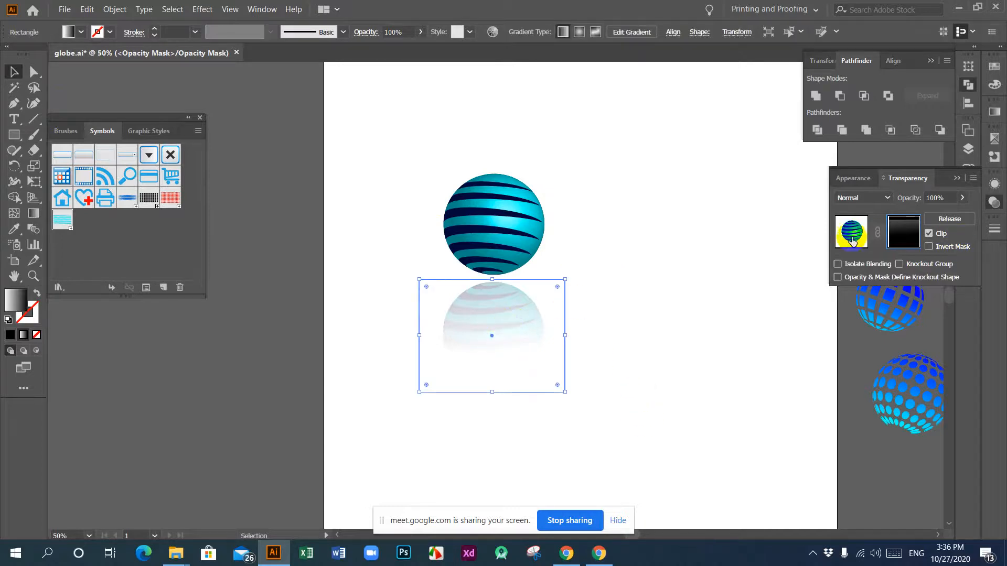
click(851, 231)
Step: Enlarge the globe and its reflection together around their centre, and deselect them
click(355, 154)
drag(355, 154, 612, 372)
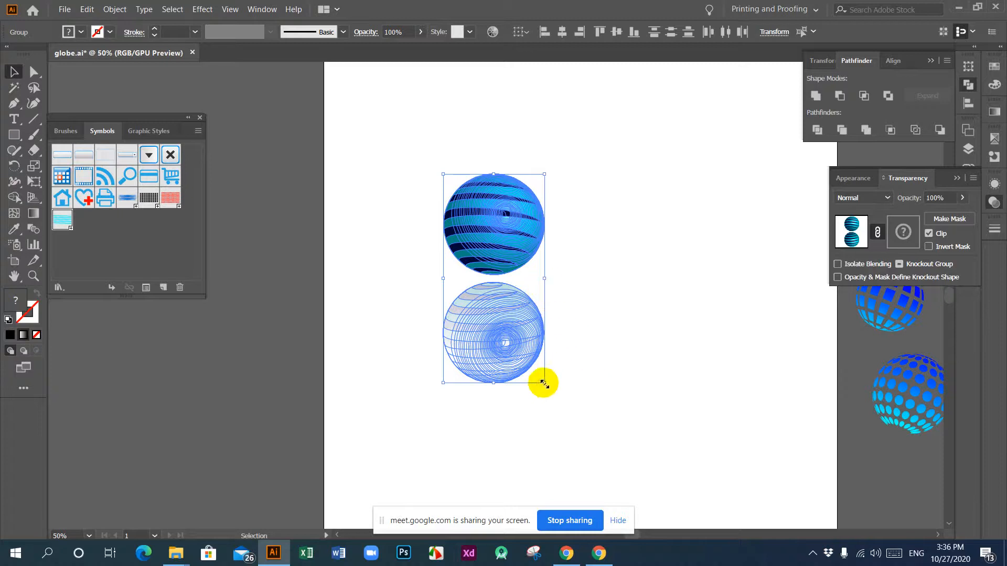
drag(544, 383, 561, 402)
click(659, 366)
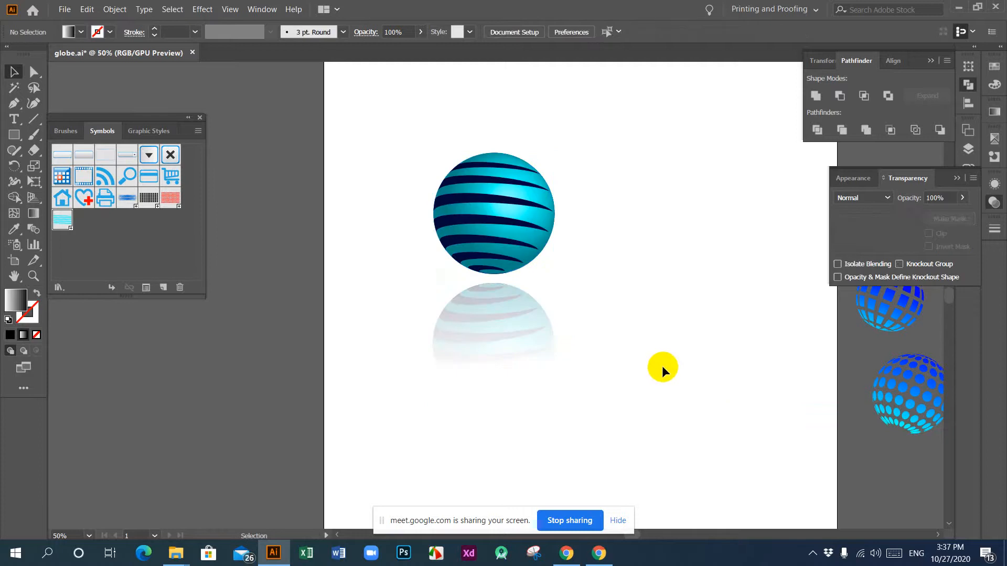
Step: Draw a 1000 px by 1000 px rectangle covering the whole artboard
key(ctrl+minus)
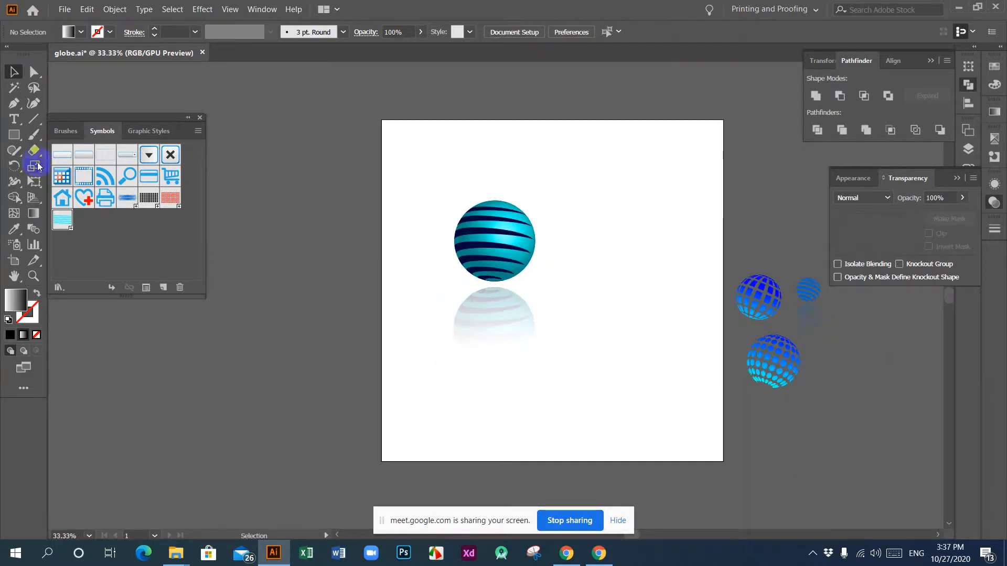
click(16, 138)
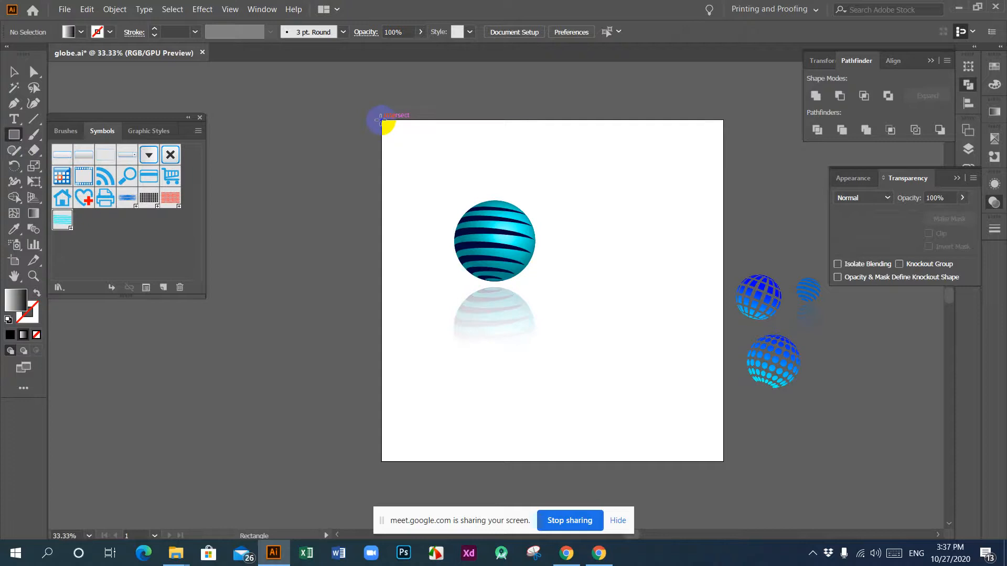
drag(382, 120, 721, 459)
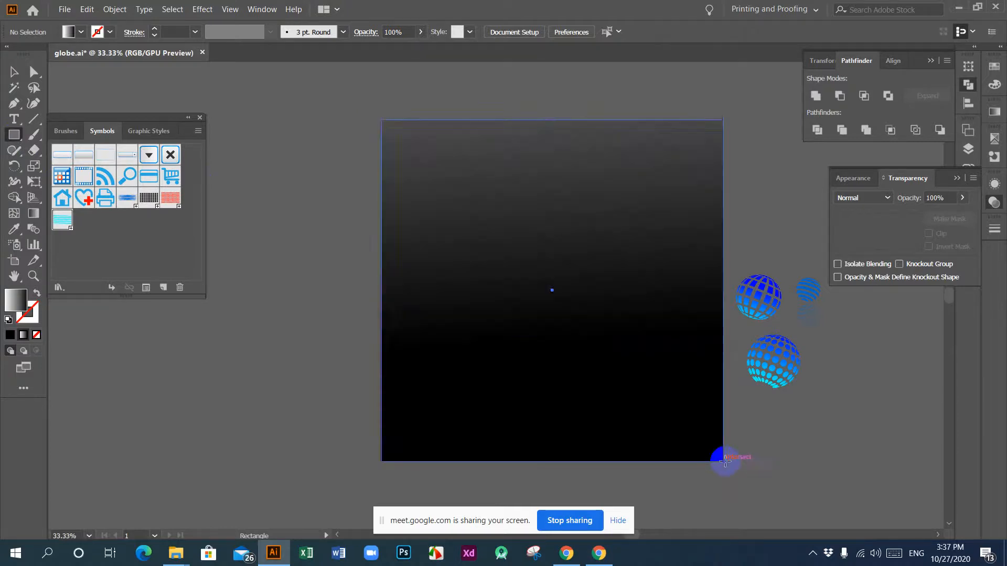
Step: Fill the artboard-sized rectangle with solid black, 000000
click(15, 233)
click(237, 333)
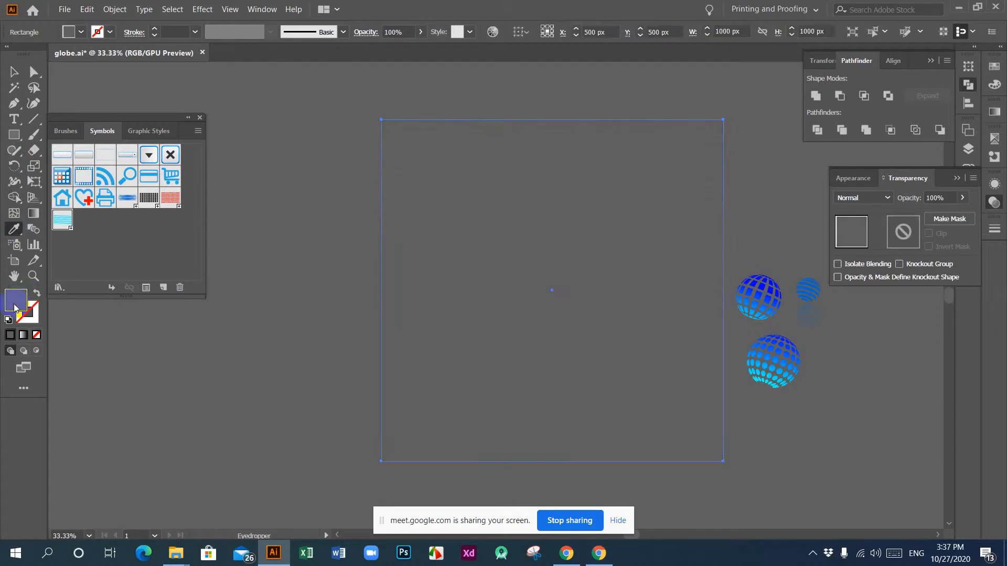
double_click(15, 304)
click(535, 403)
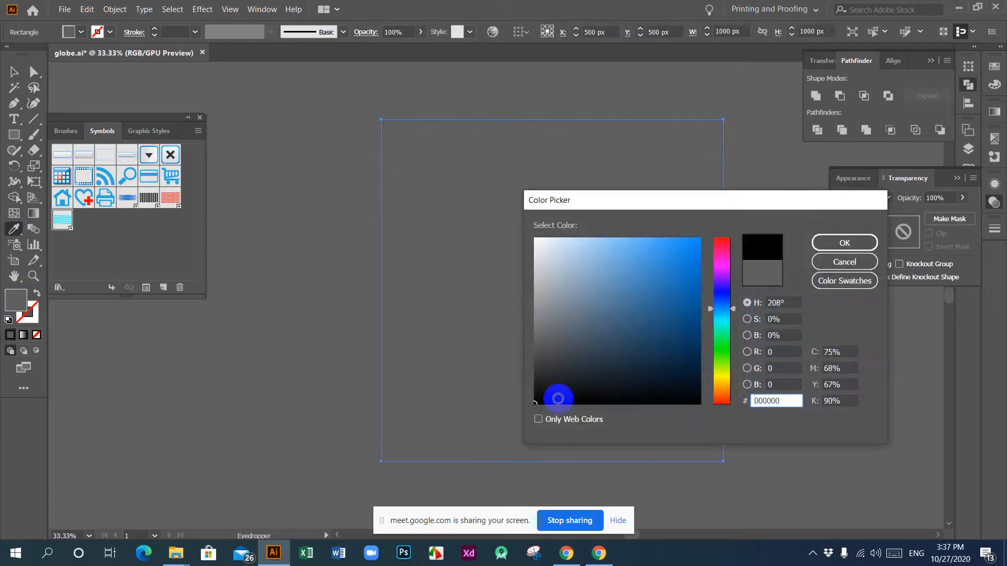
click(844, 242)
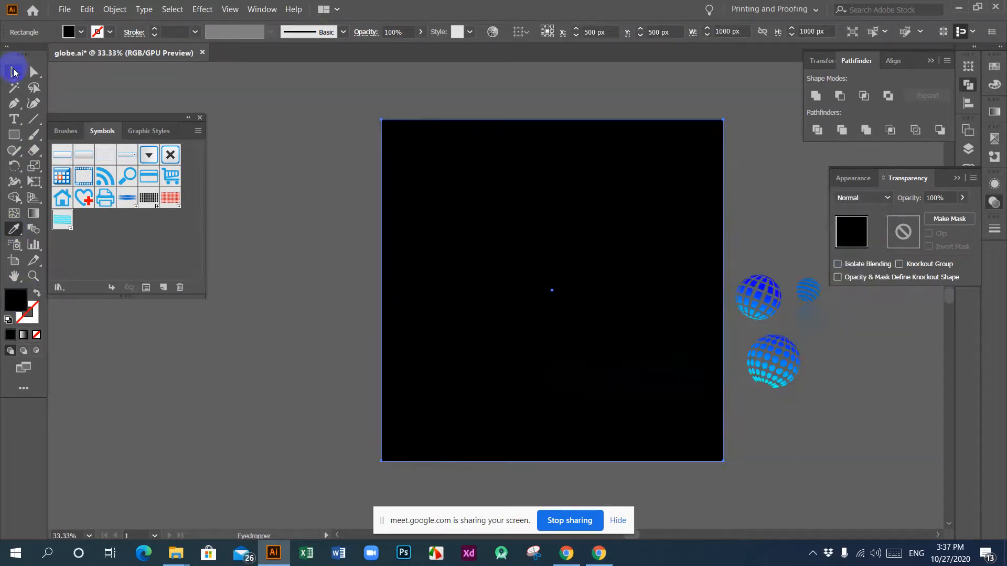
Step: Send the black rectangle behind the globe and its reflection, and deselect it
click(14, 72)
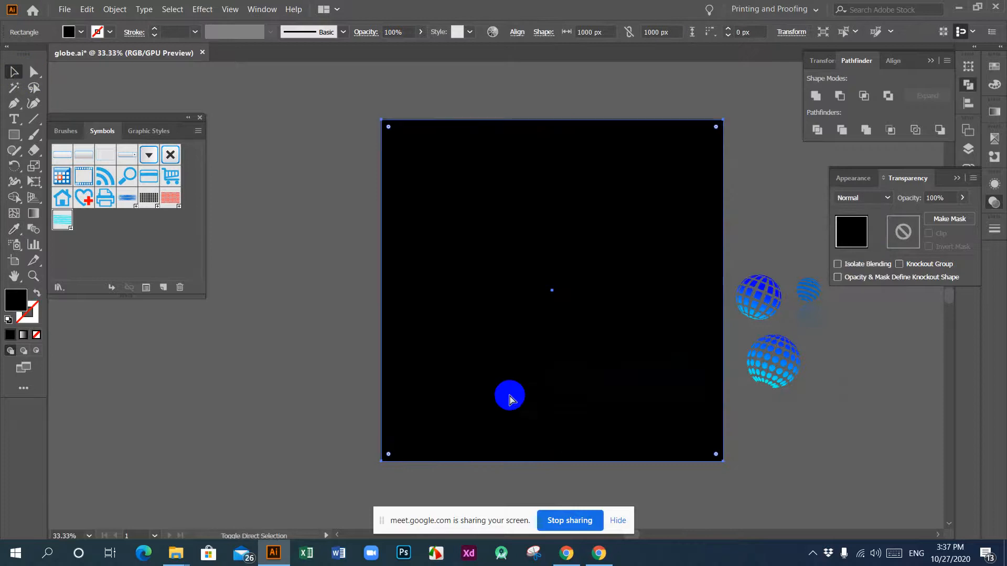
key(ctrl+shift+bracketleft)
click(322, 348)
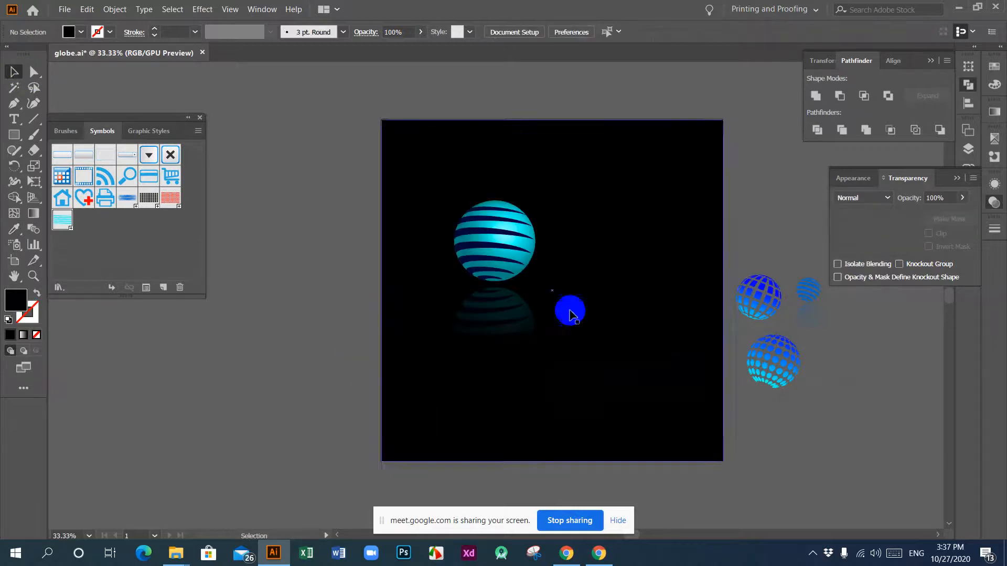
Step: Move the globe and its reflection together to the middle of the black background, enlarge them slightly and deselect them
click(504, 231)
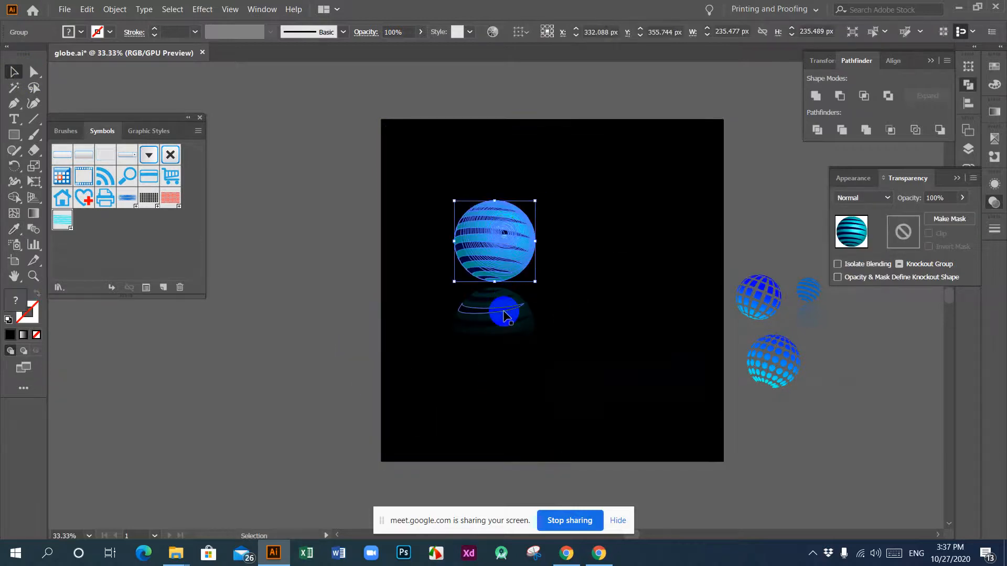
shift+click(504, 315)
drag(490, 230, 539, 250)
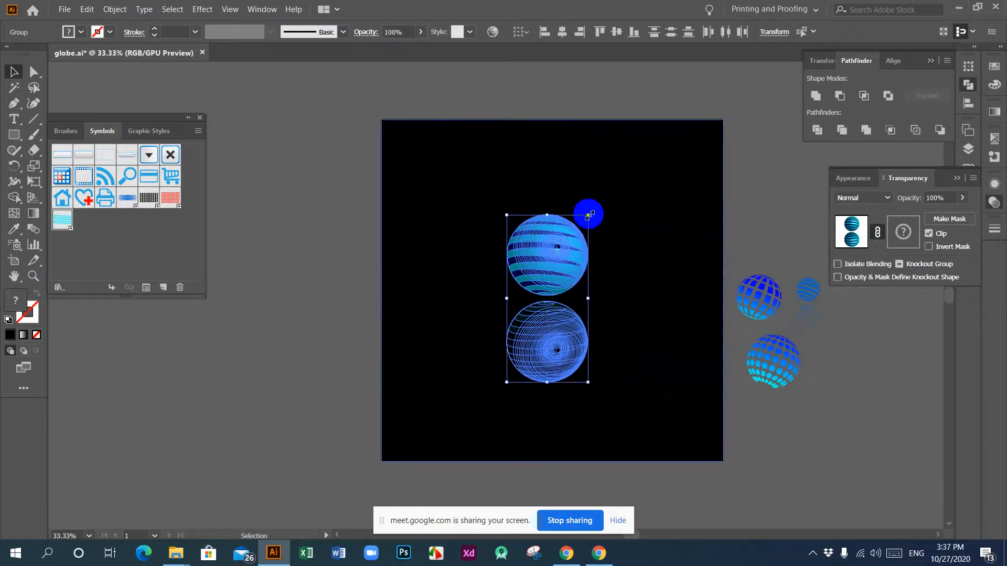
drag(589, 215, 611, 206)
key(ctrl+=)
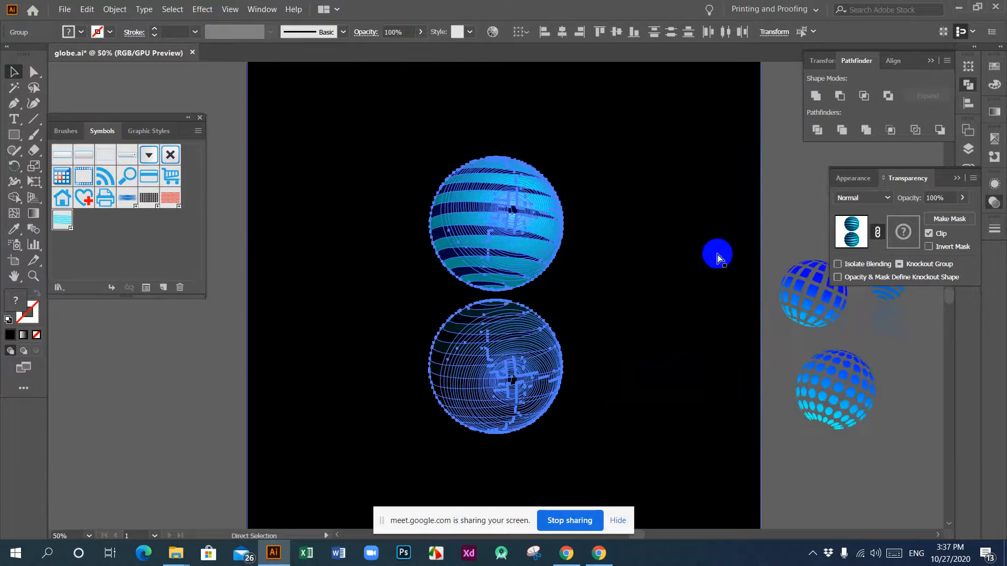
click(789, 204)
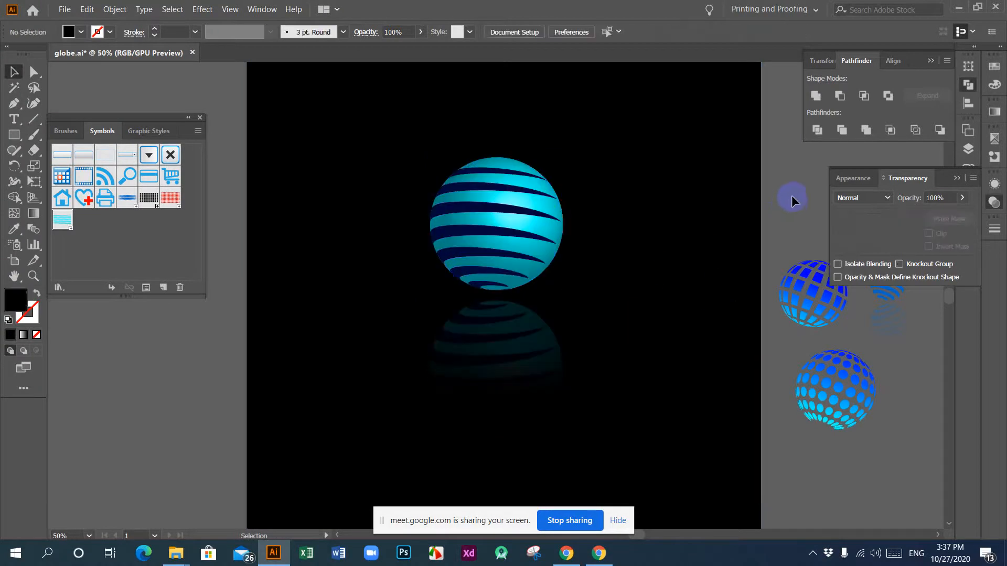
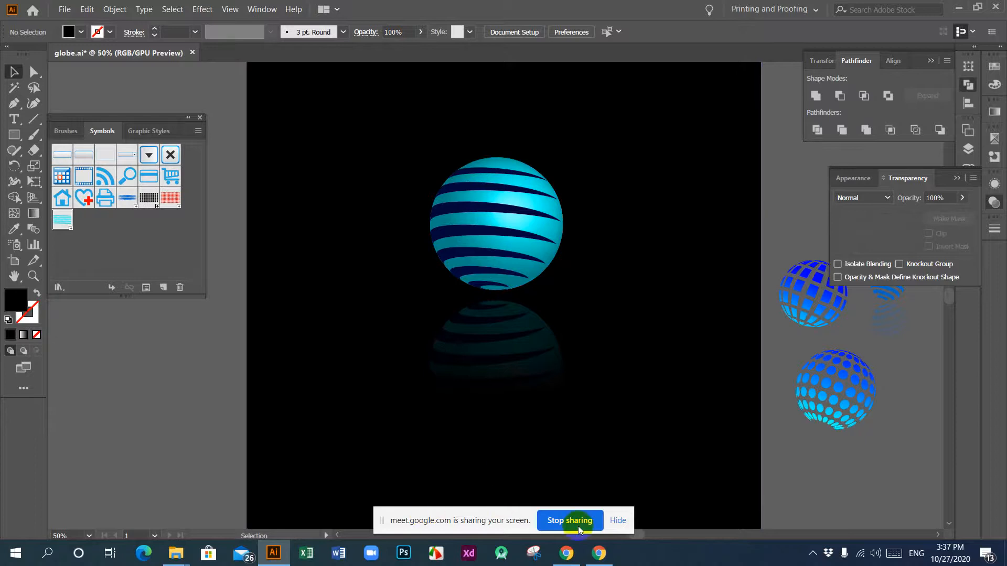
Step: Hide the screen-sharing notice covering the bottom of the finished globe artwork
click(617, 520)
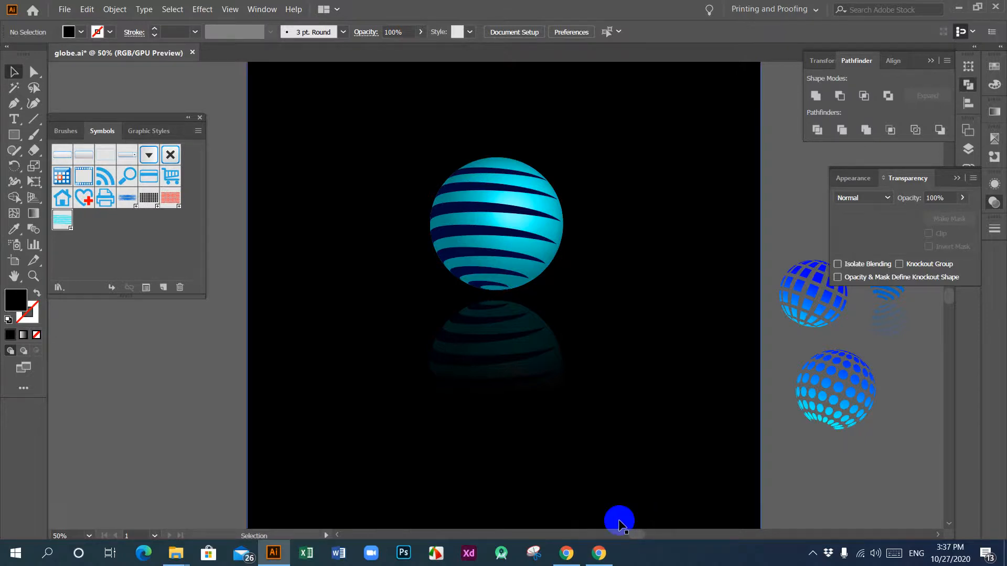
mouse_move(599, 560)
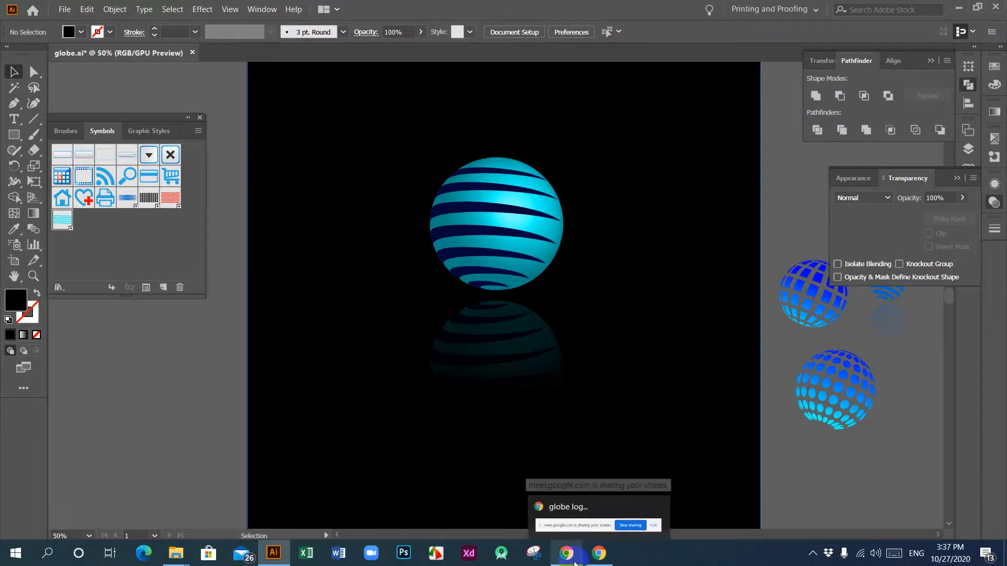
click(812, 553)
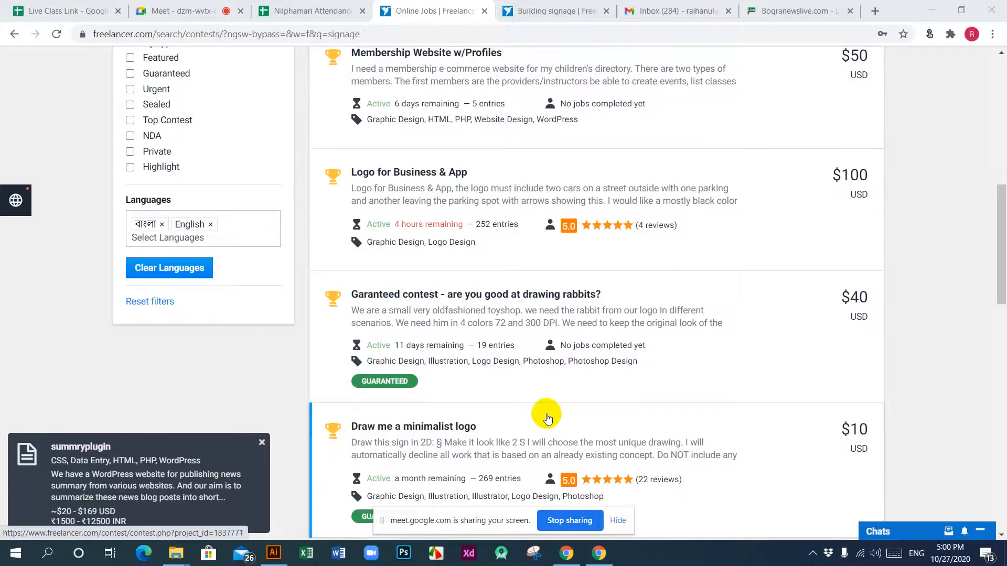
Step: Examine the Freelancer contest listings for signage, including their briefs, prizes and entries
scroll(548, 418, down, 6)
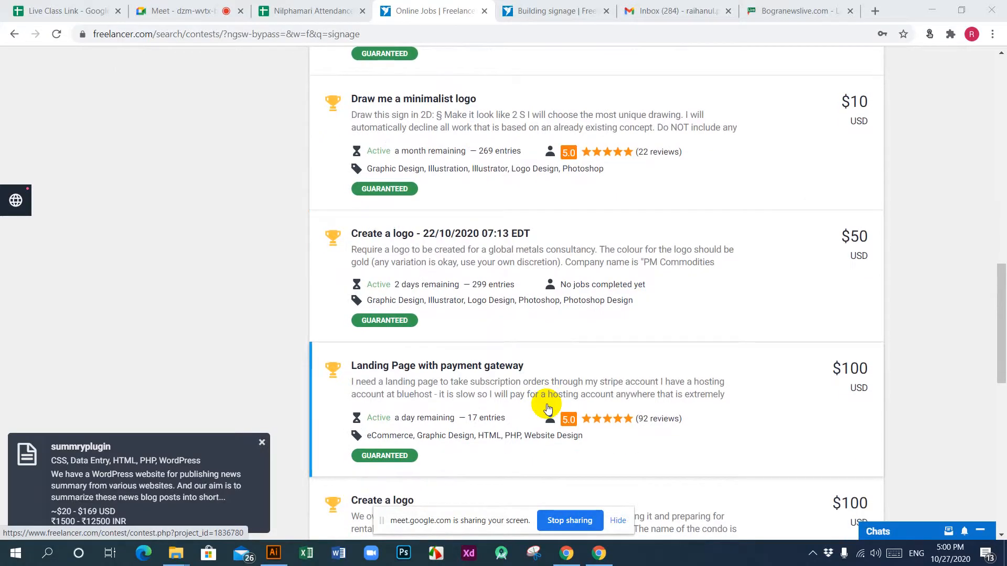
scroll(567, 352, down, 6)
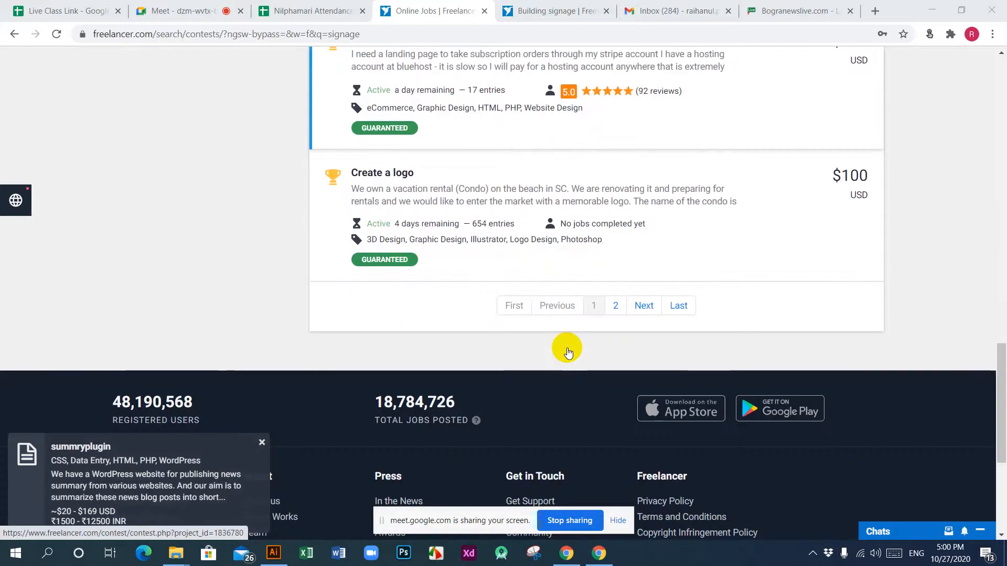
scroll(568, 353, up, 18)
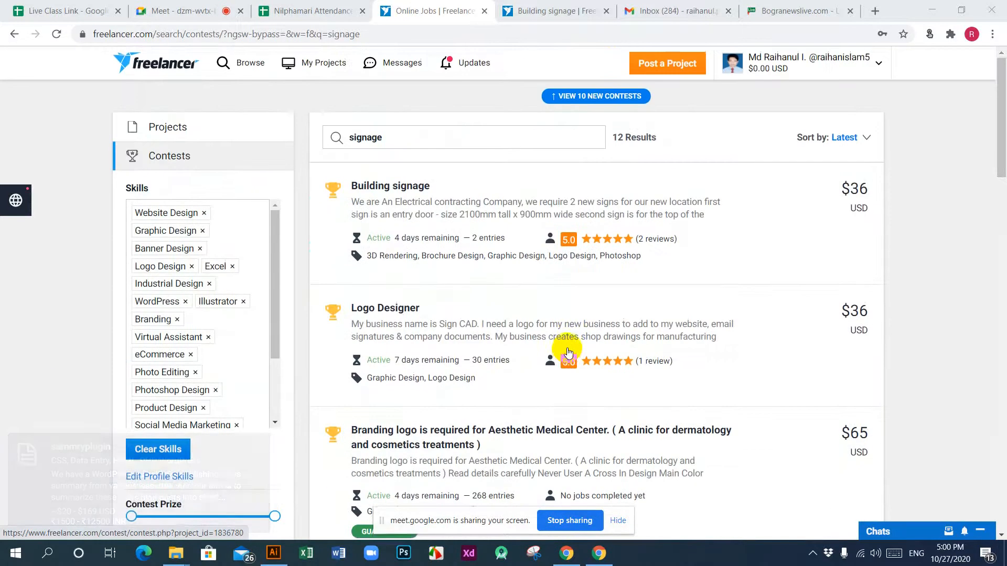
scroll(567, 351, down, 7)
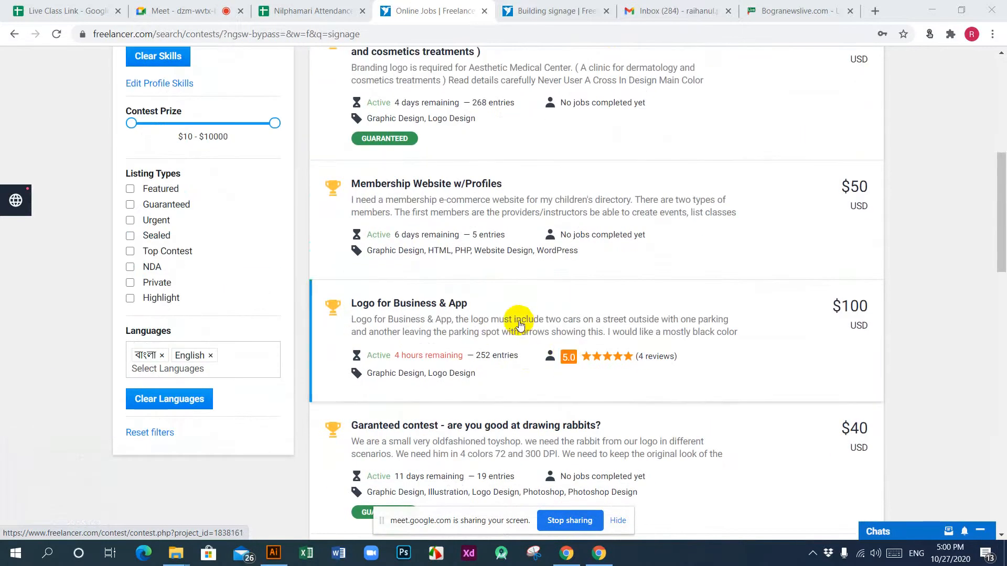
scroll(519, 325, down, 6)
scroll(519, 325, down, 7)
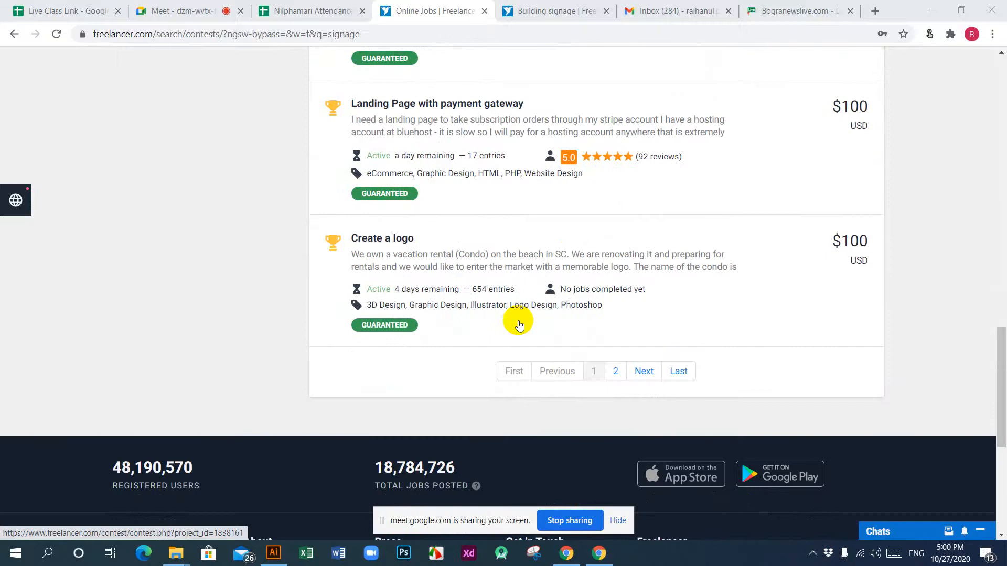
scroll(519, 325, up, 12)
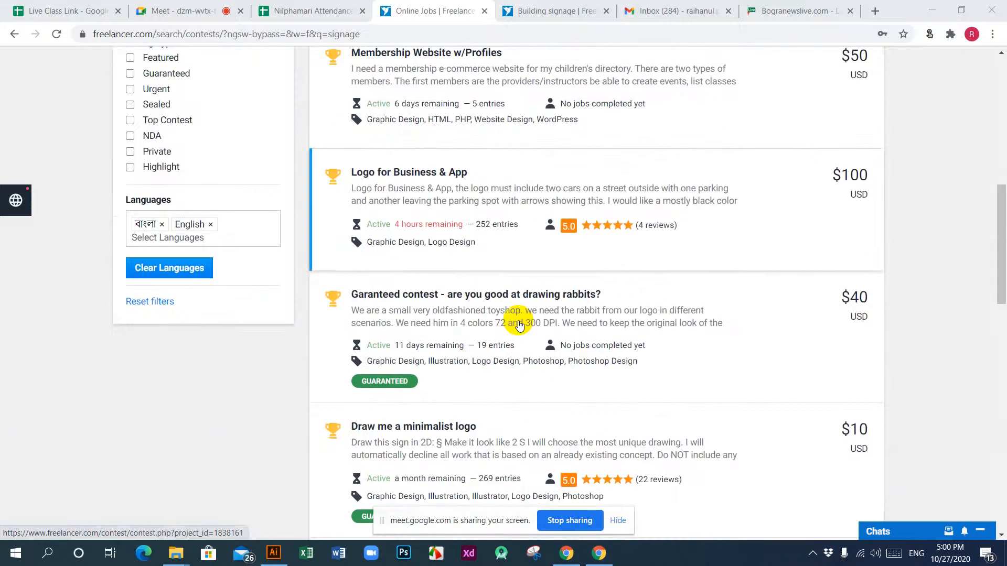
scroll(415, 362, up, 4)
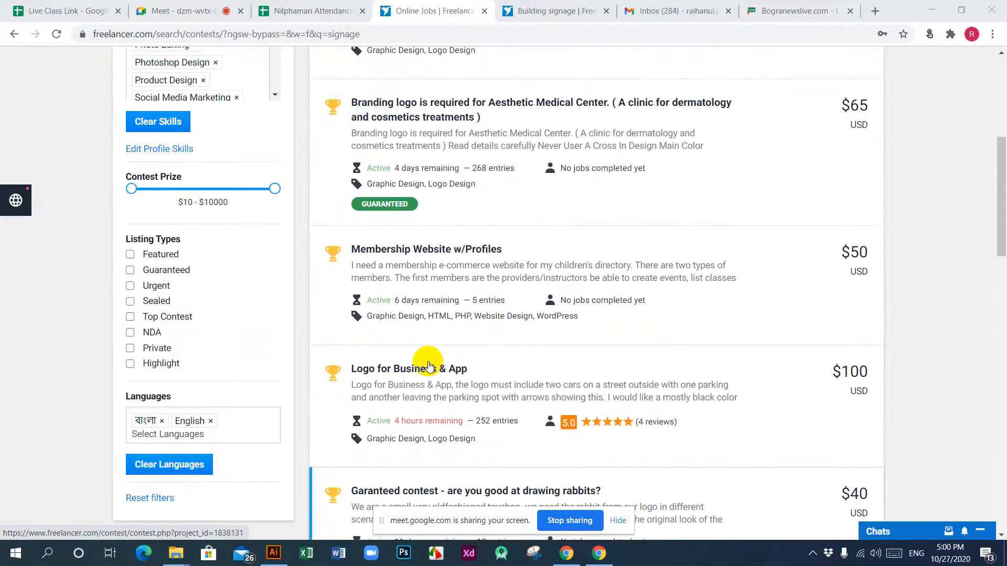
scroll(441, 339, down, 11)
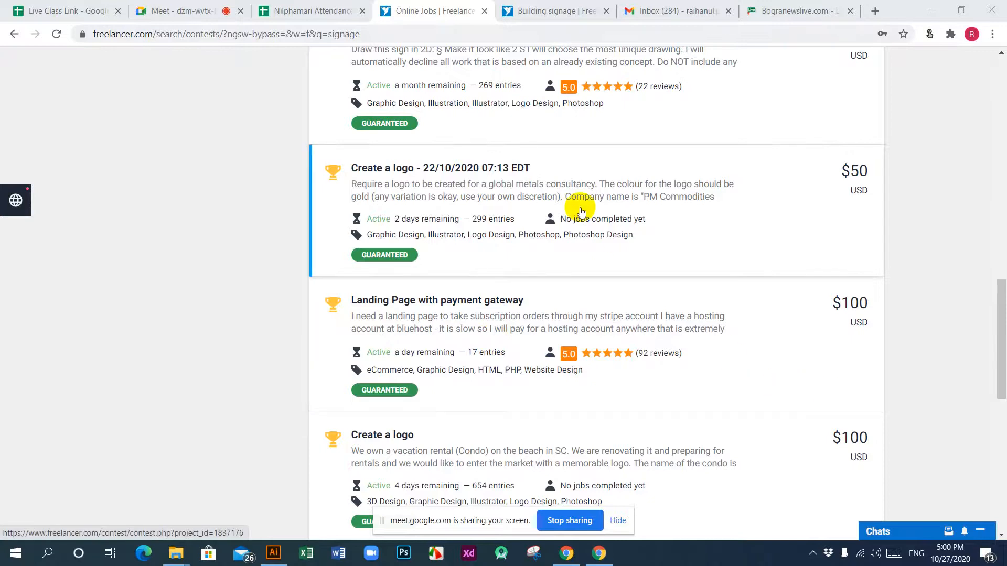
Step: Close the Bogranewslive tab and open the Fiverr website in a new tab
click(850, 11)
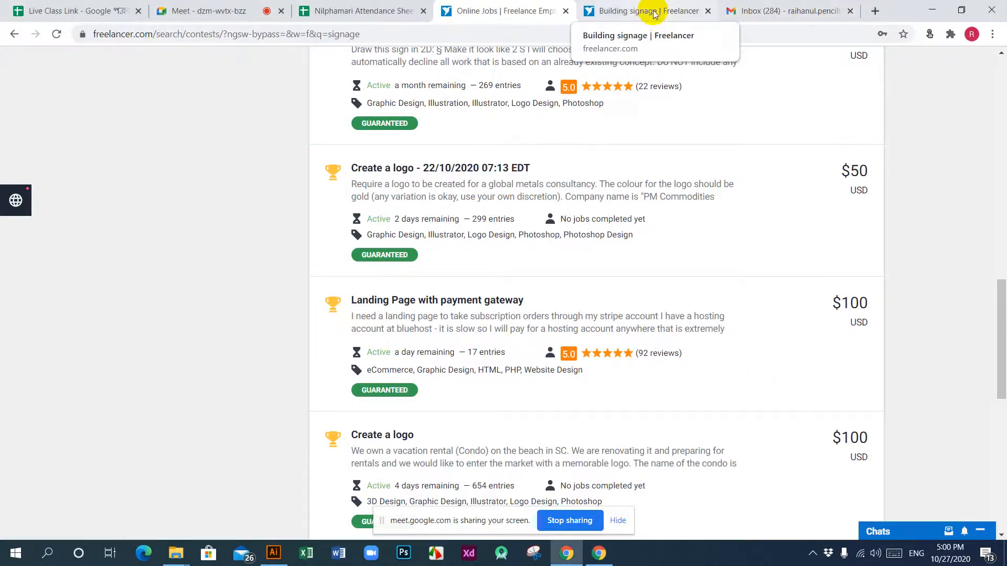
click(874, 11)
click(701, 34)
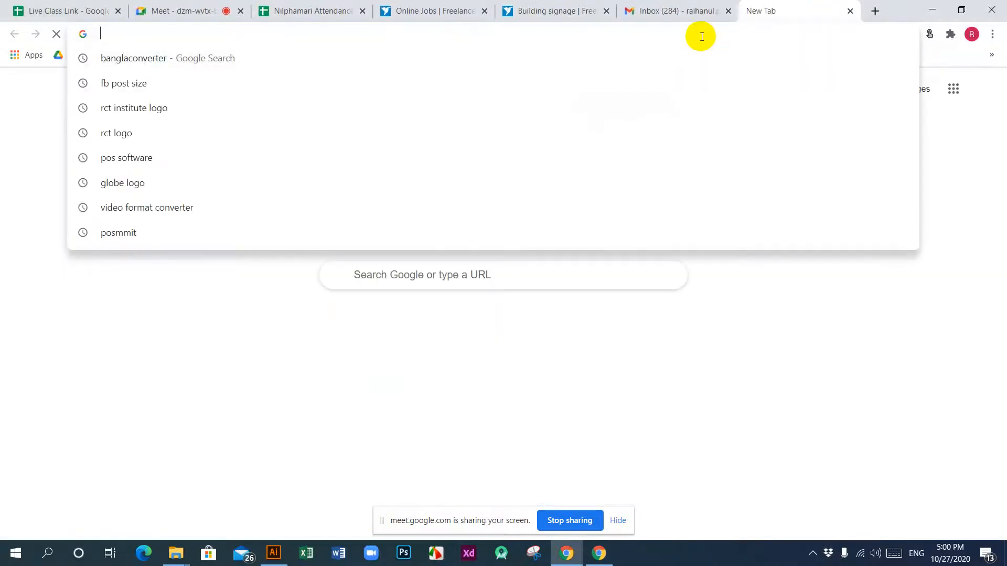
text(ুহরড)
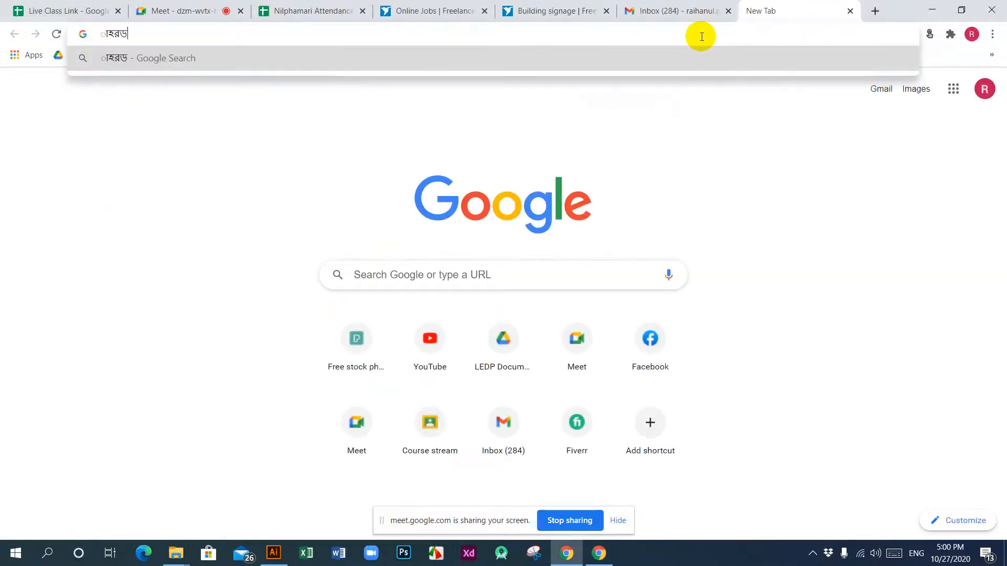
key(Escape)
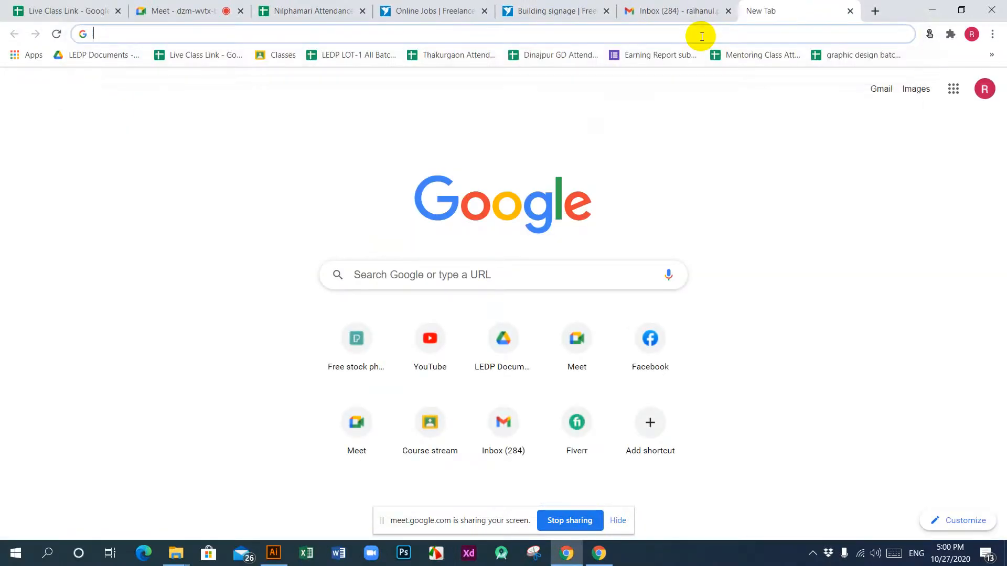
text(fiver)
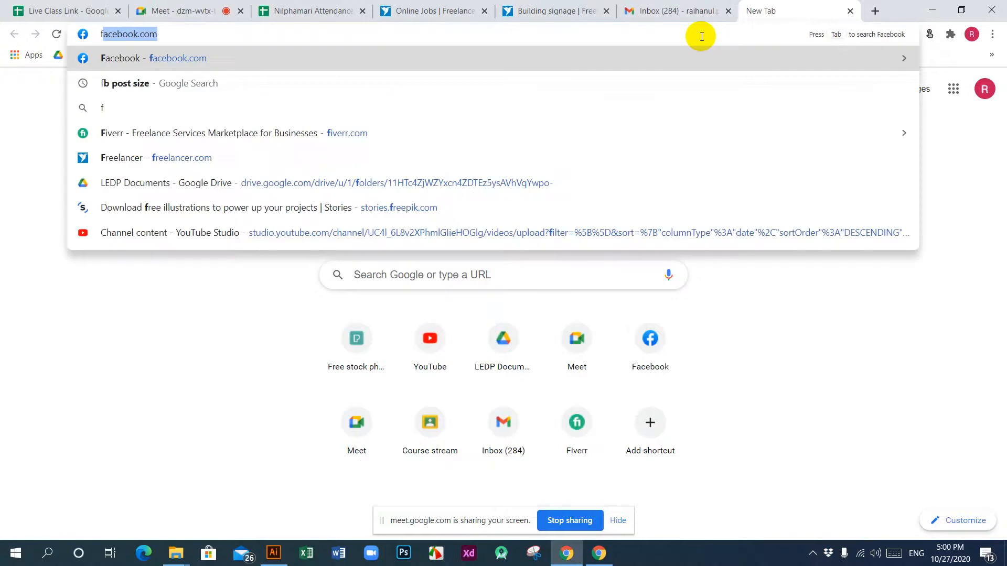
text(r)
key(Return)
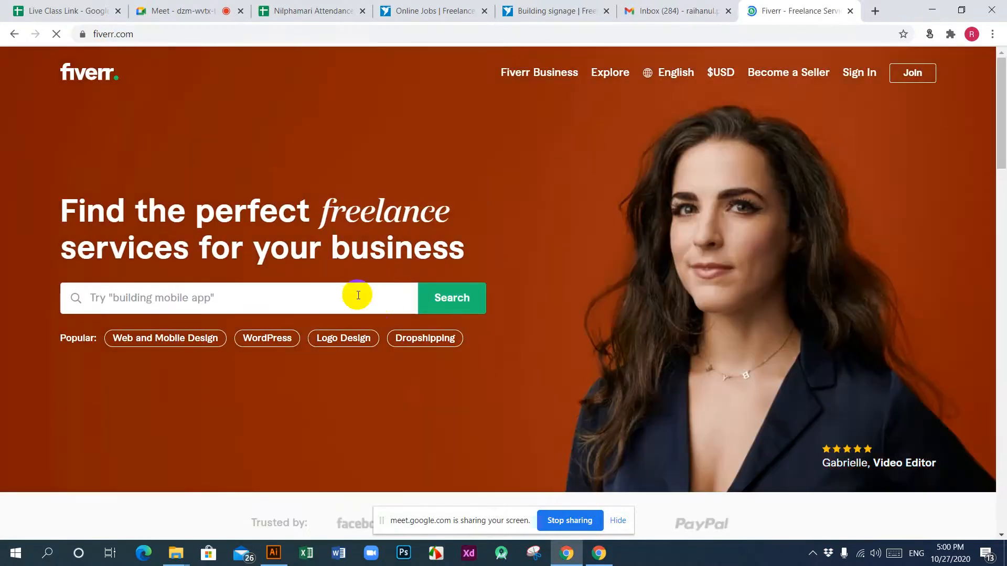
Step: Search Fiverr for "billboard design" using the suggested term and browse the listed gigs
click(339, 299)
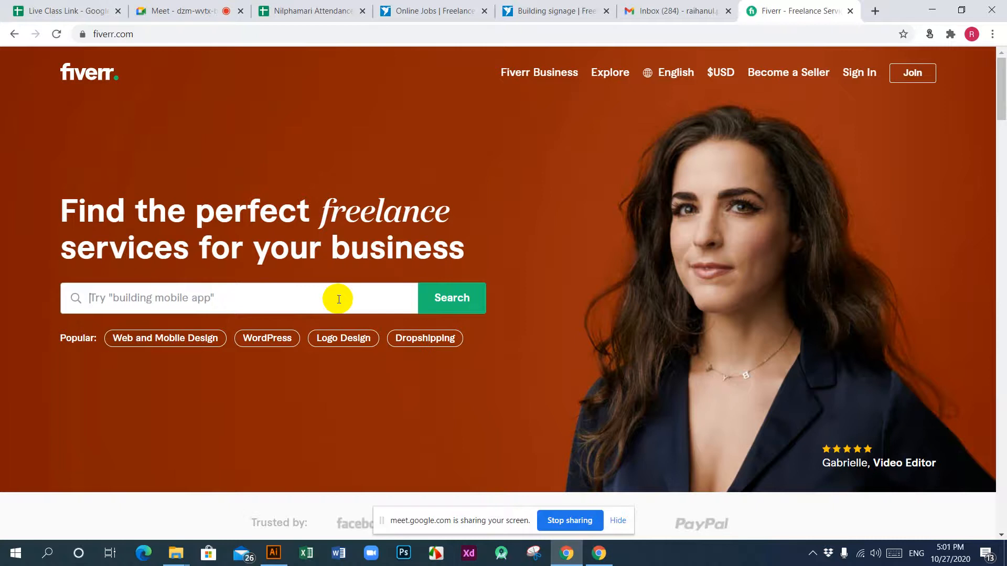
text(bilb)
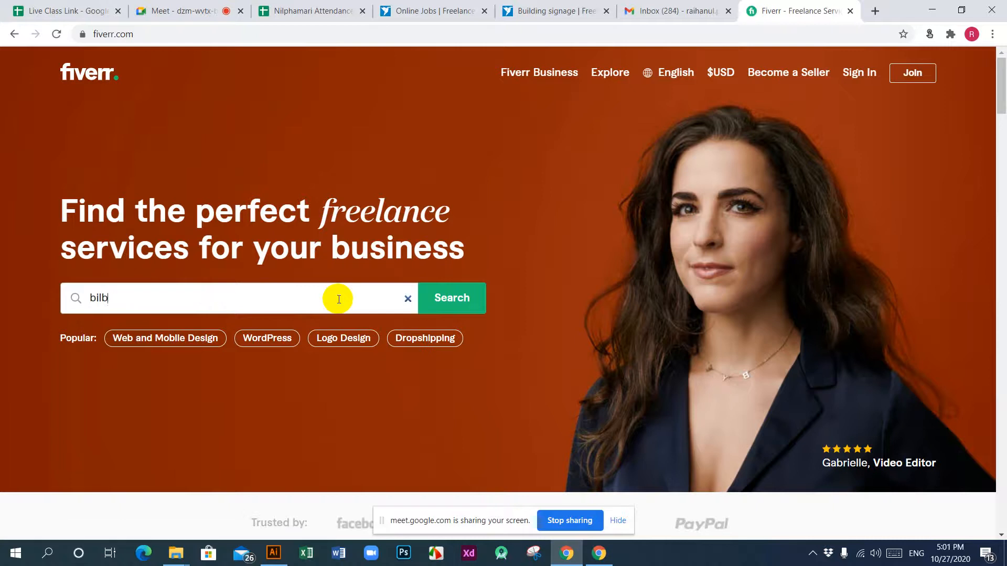
text(oard)
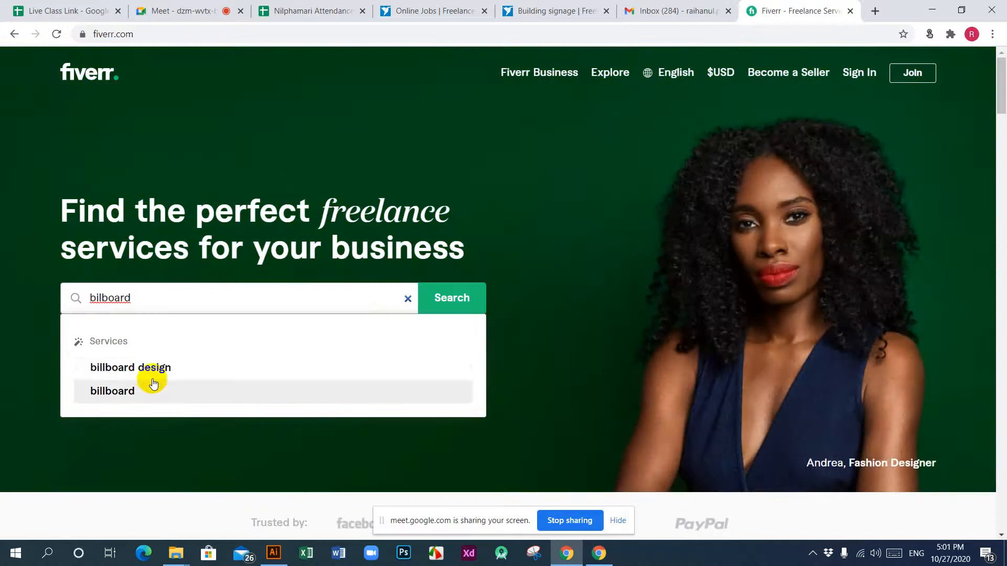
click(153, 370)
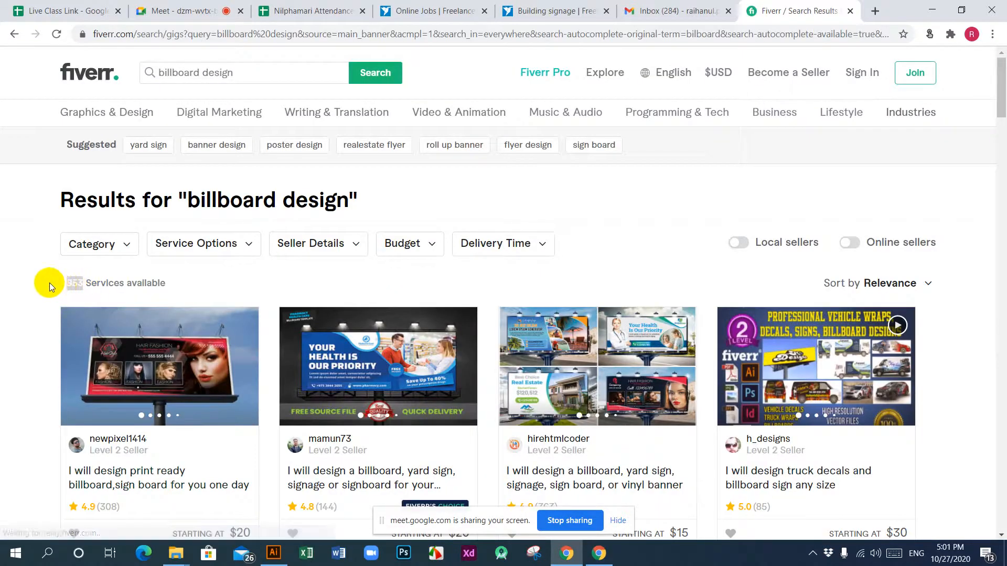
scroll(376, 376, down, 6)
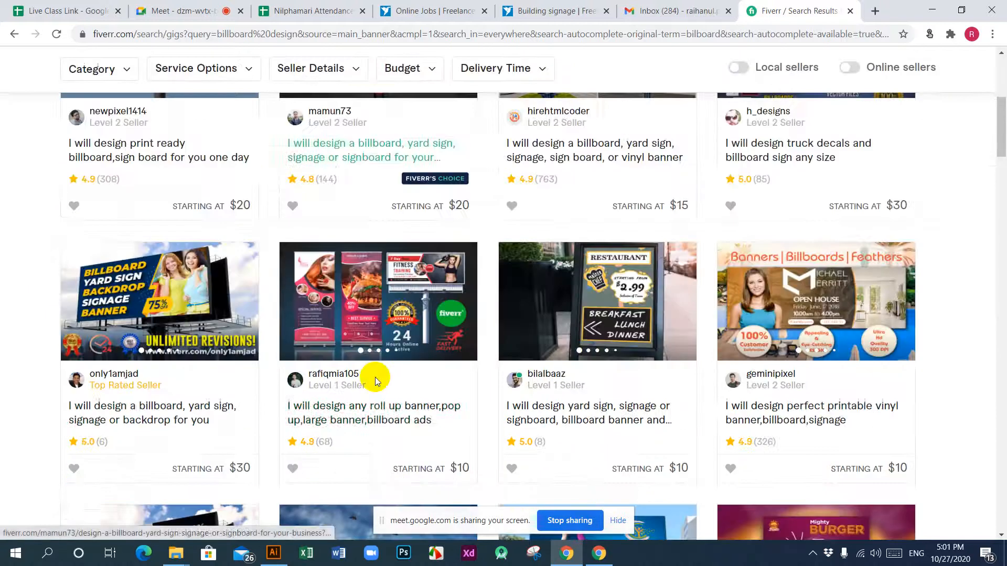
scroll(375, 377, down, 17)
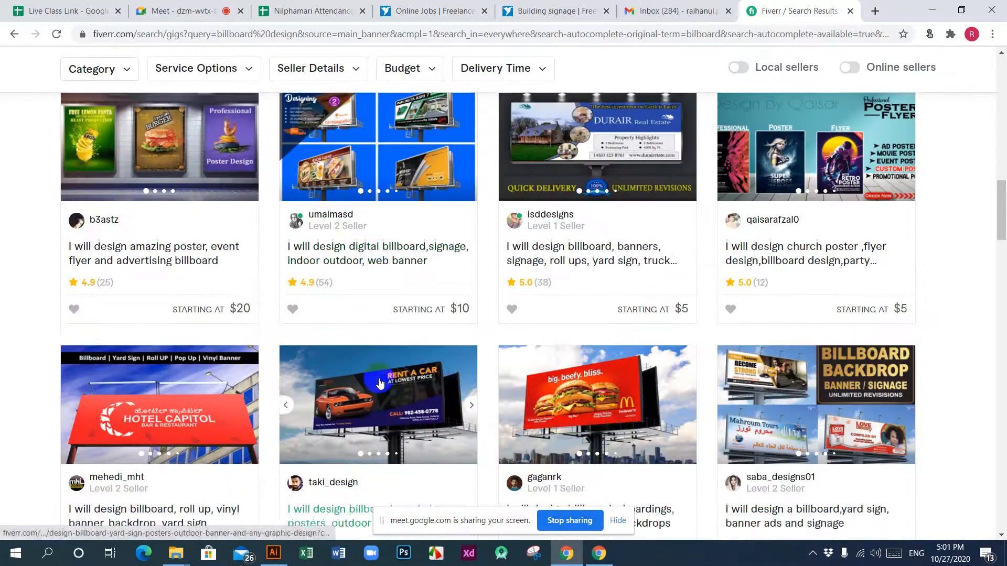
scroll(380, 383, down, 15)
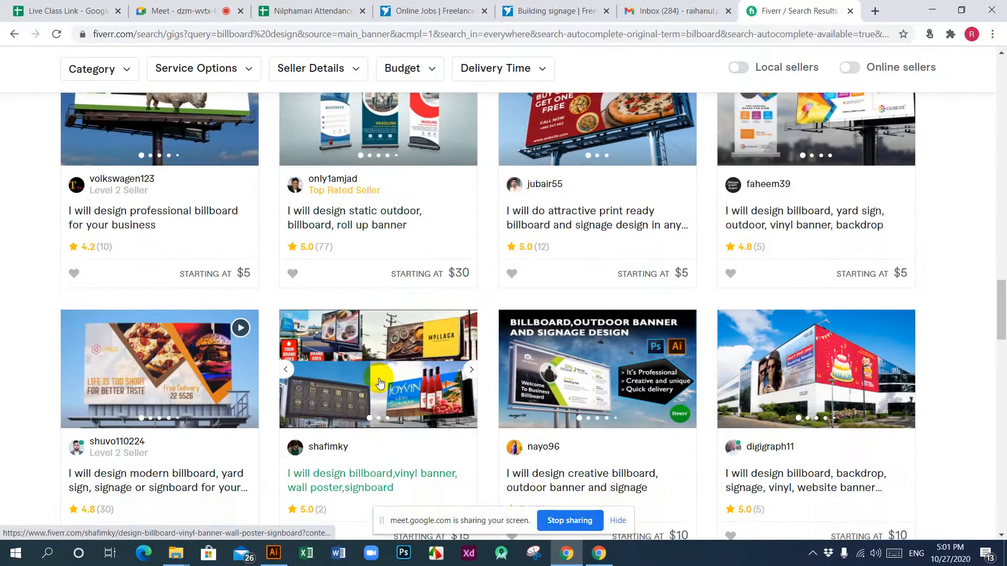
scroll(381, 383, down, 15)
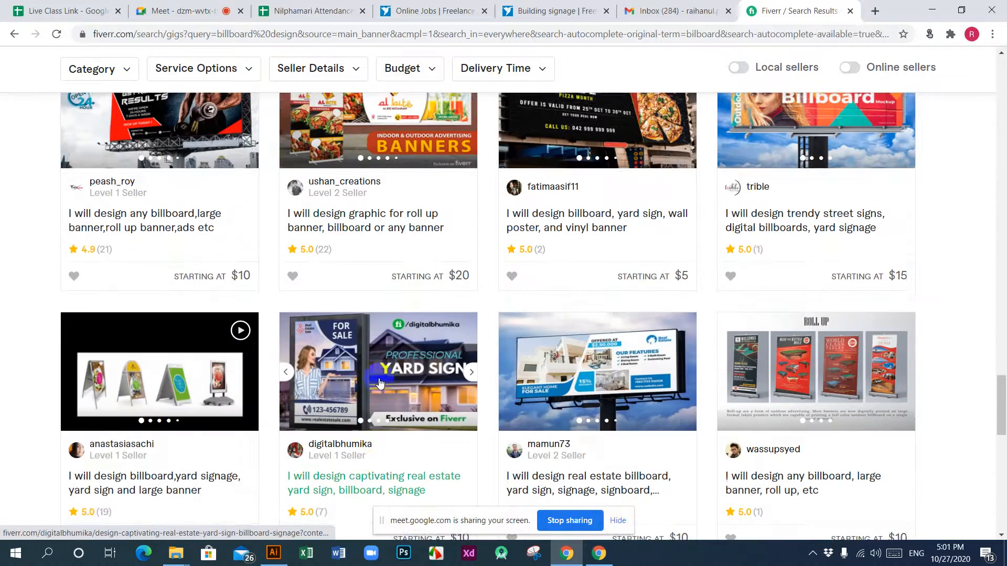
scroll(380, 384, up, 20)
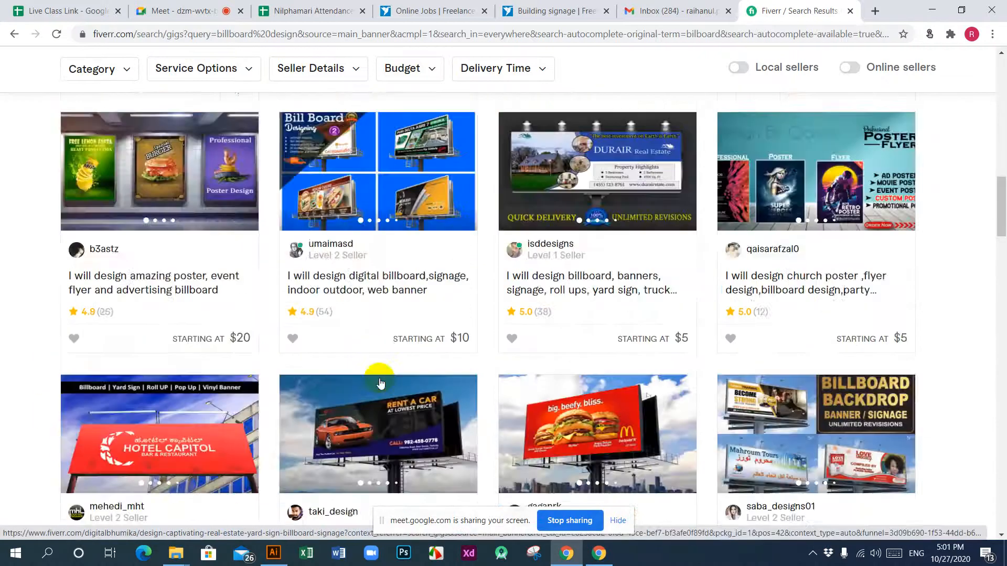
scroll(380, 383, up, 8)
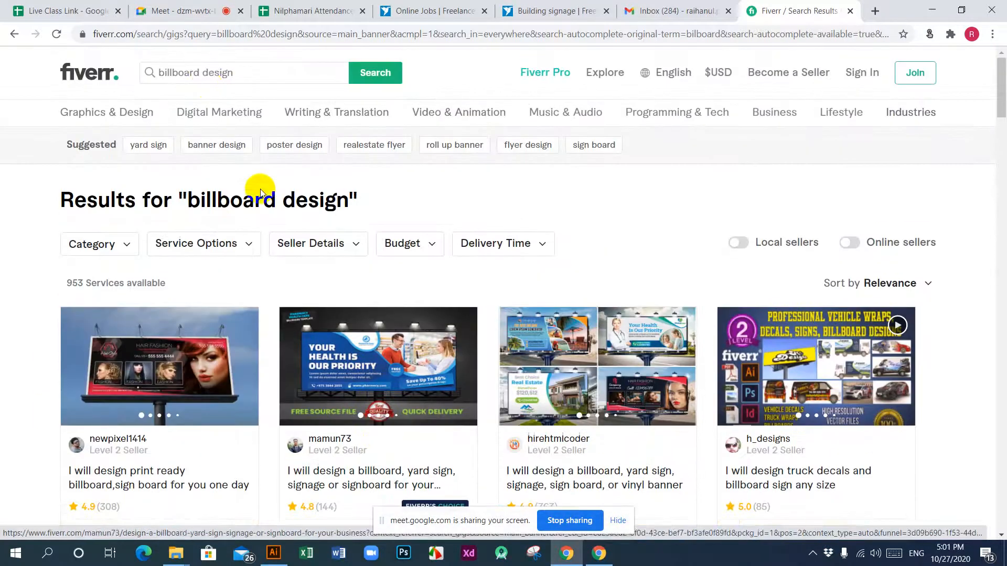
Step: Change the Fiverr search to the suggested term "signage design"
drag(200, 80, 144, 81)
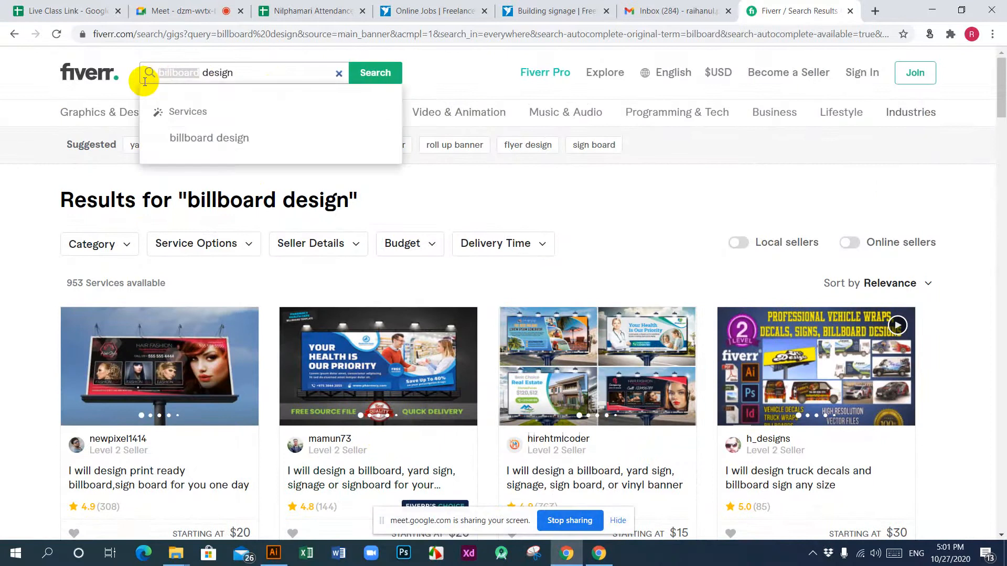
text(sign)
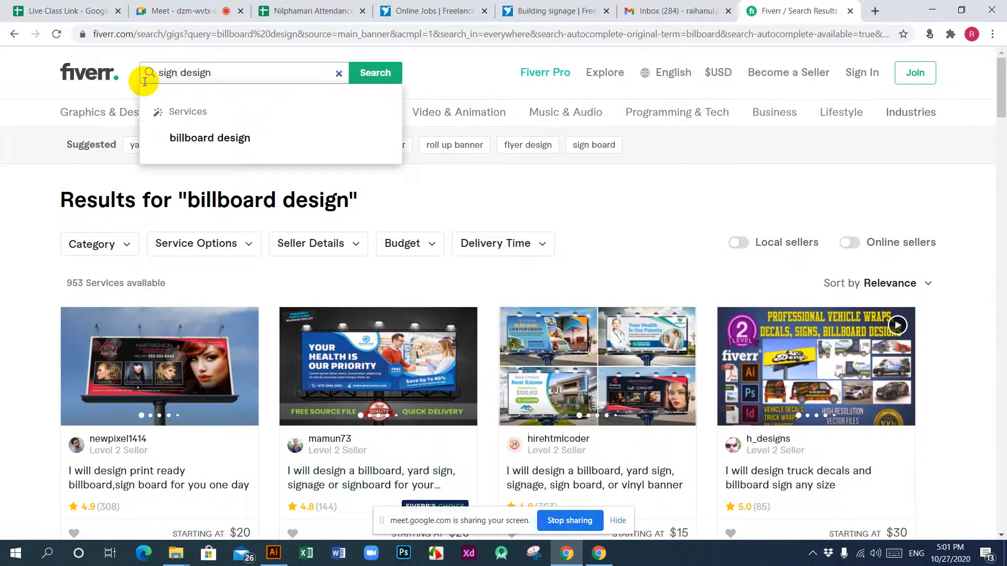
text(a)
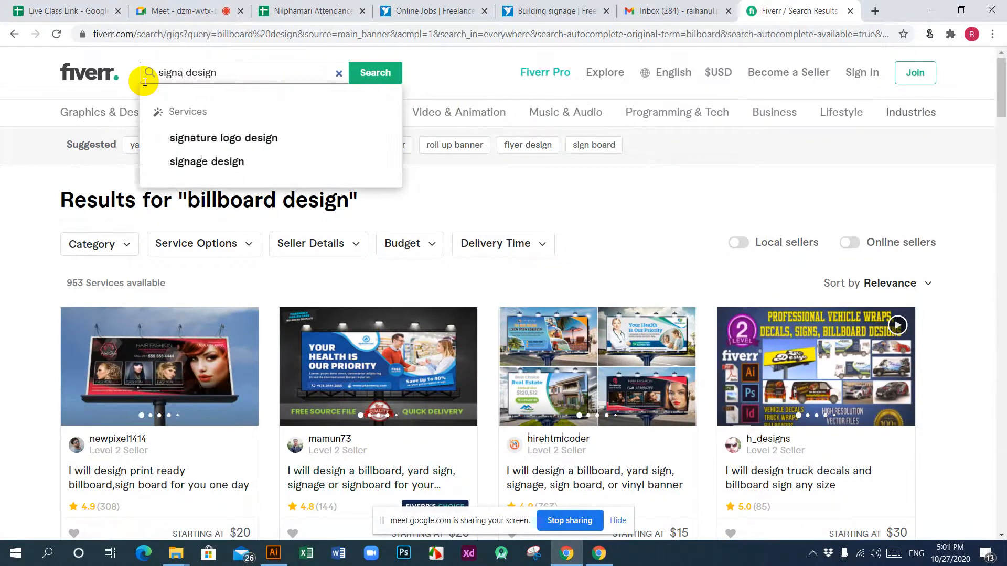
click(200, 162)
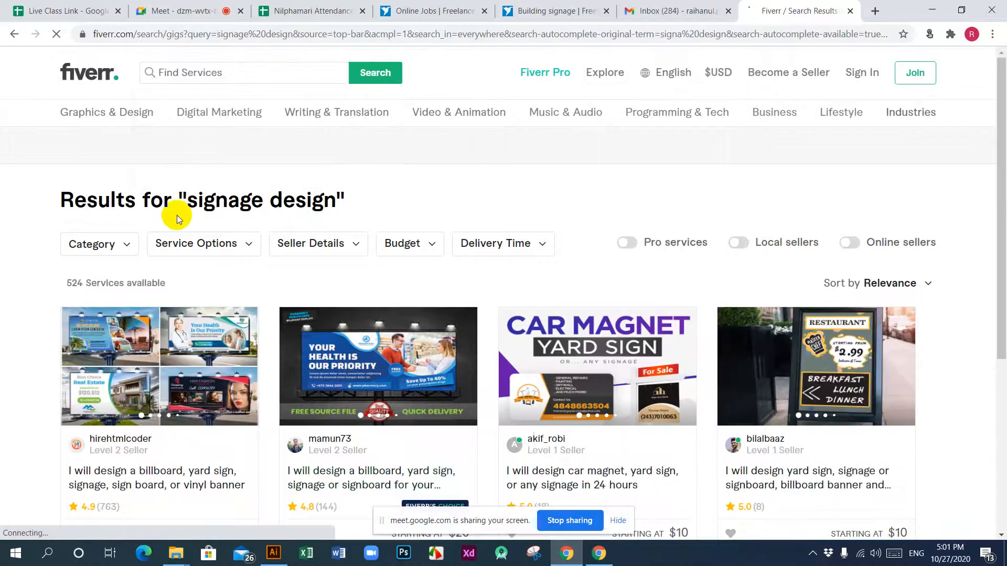
Step: Browse the signage design gigs and open the $15 gig "I will design a billboard or yard sign or signage or signboard" in a new tab
drag(84, 284, 63, 283)
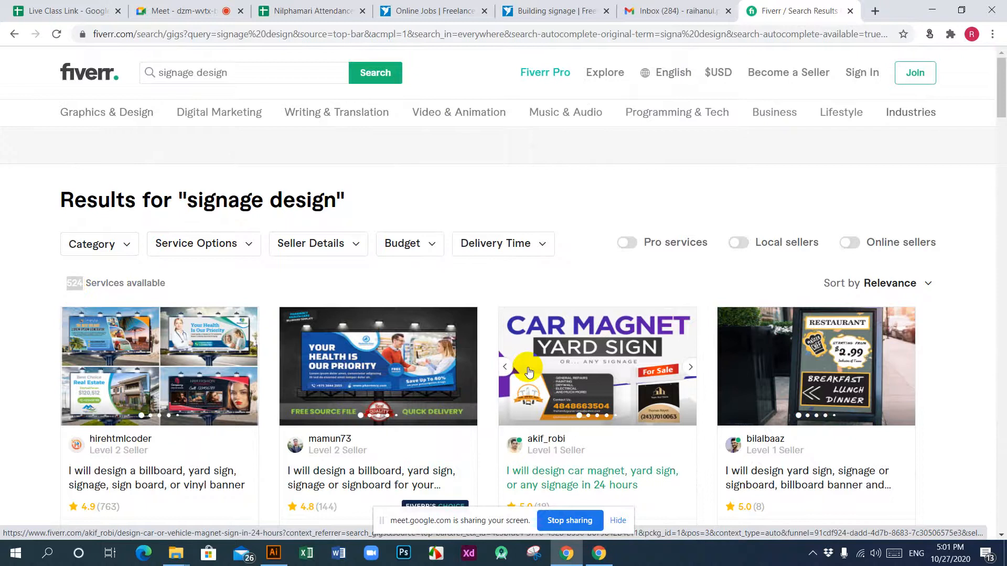
scroll(529, 371, down, 20)
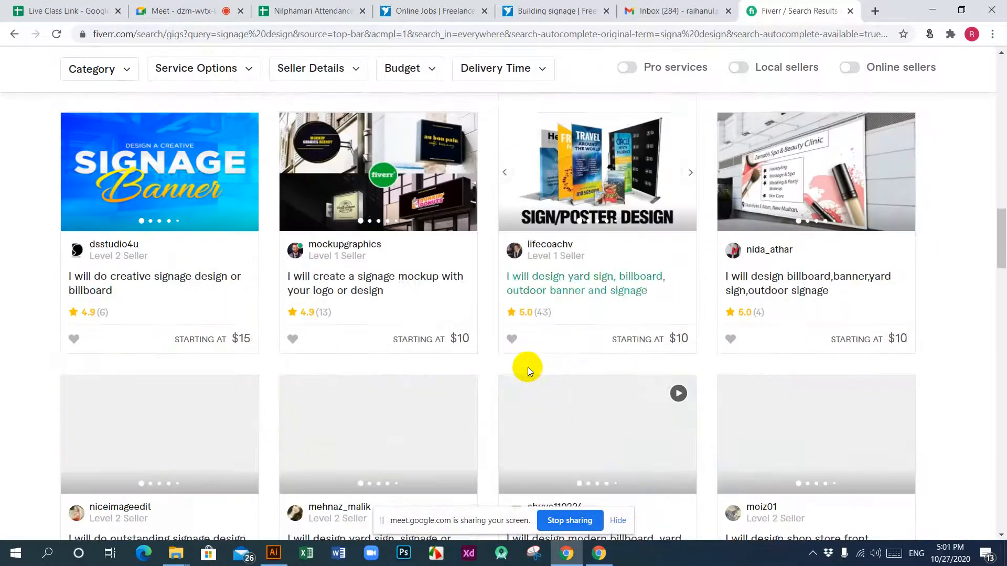
scroll(527, 367, down, 20)
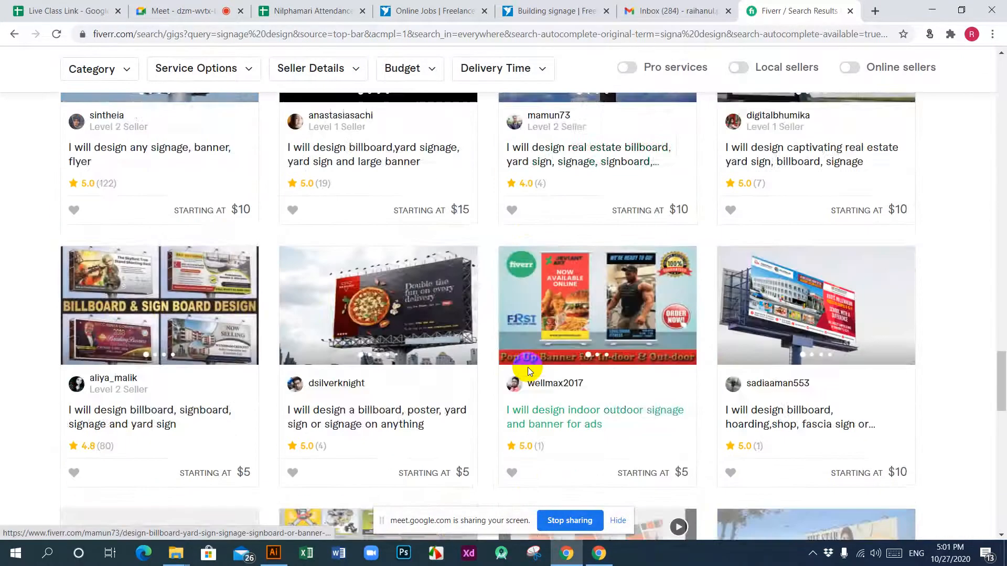
scroll(529, 371, down, 15)
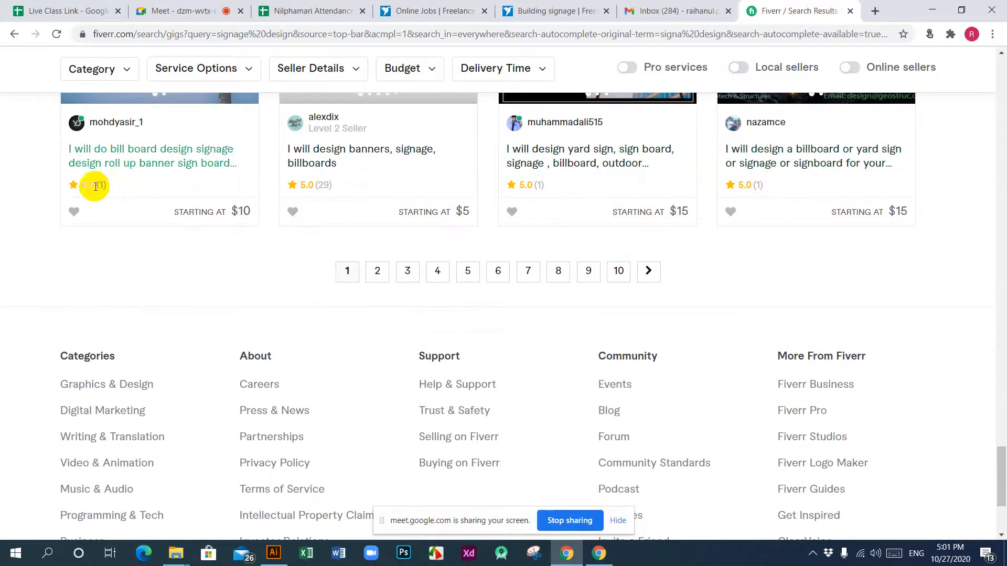
right_click(794, 164)
click(839, 170)
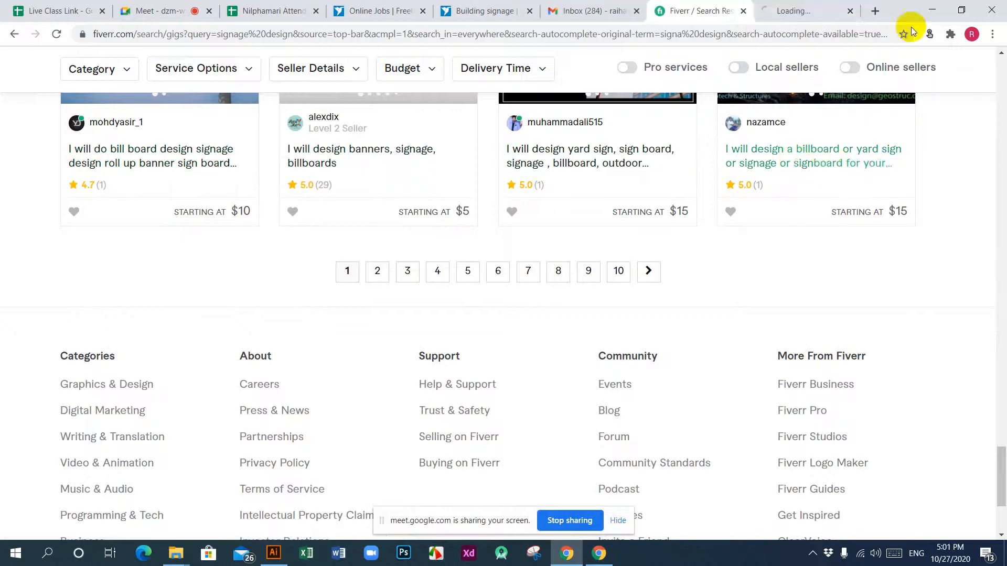
Step: Switch to the opened billboard gig and display its second sample image, the Geotech & Structures banner
click(808, 12)
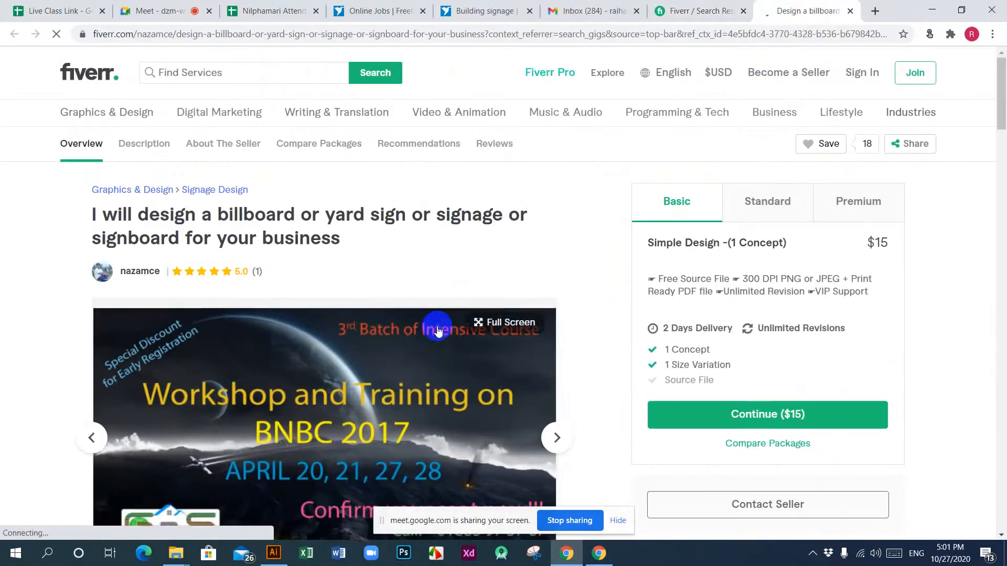
scroll(475, 316, down, 5)
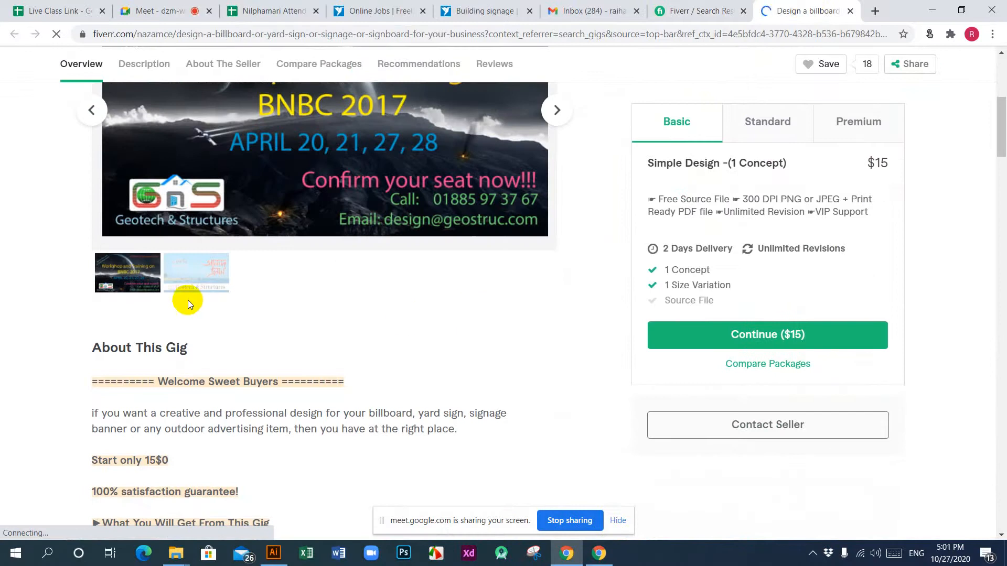
click(199, 280)
scroll(375, 315, up, 2)
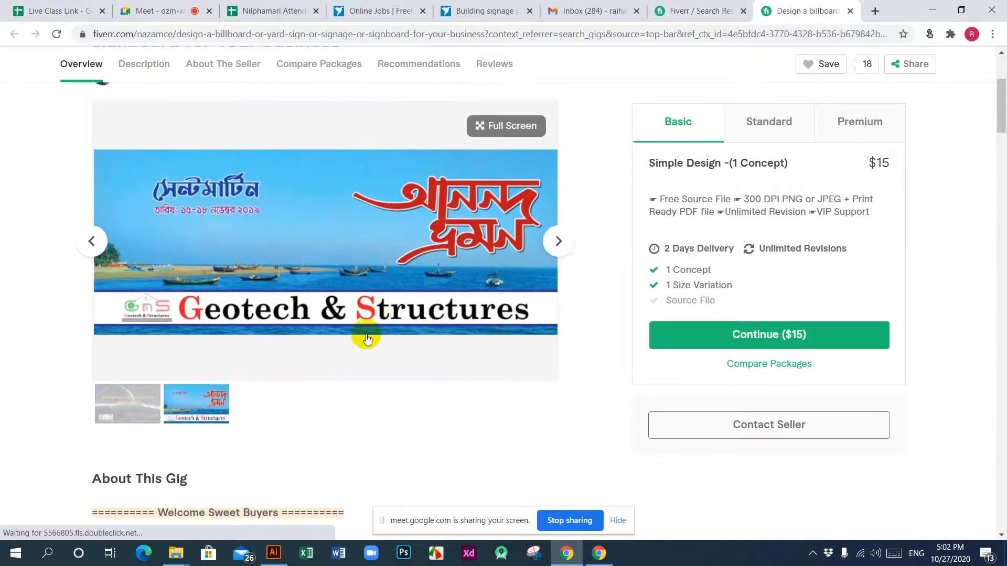
Step: Examine the About The Seller section, highlighting the member-since date and the last delivery time
scroll(366, 335, down, 5)
scroll(366, 337, down, 6)
scroll(366, 339, down, 4)
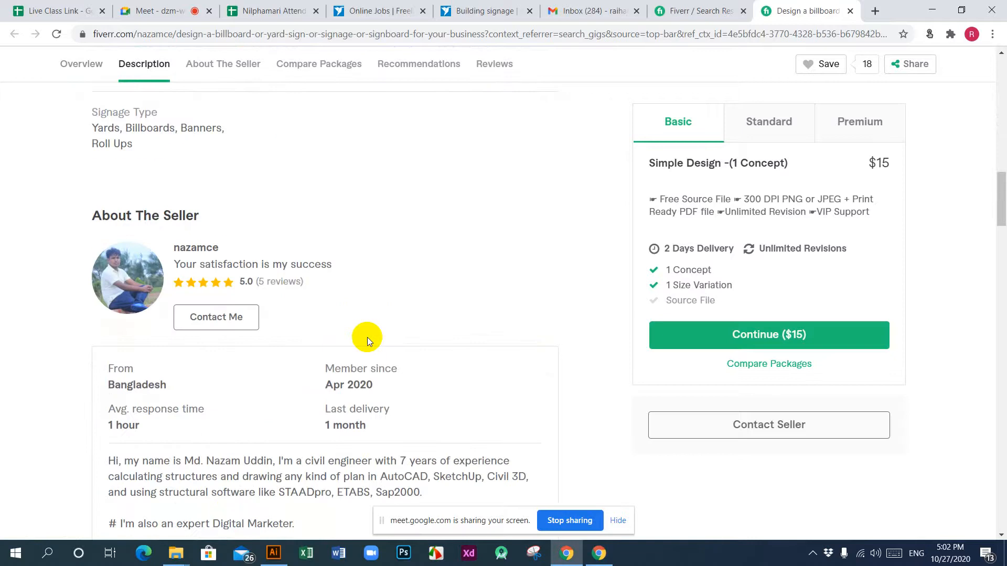
scroll(366, 339, down, 1)
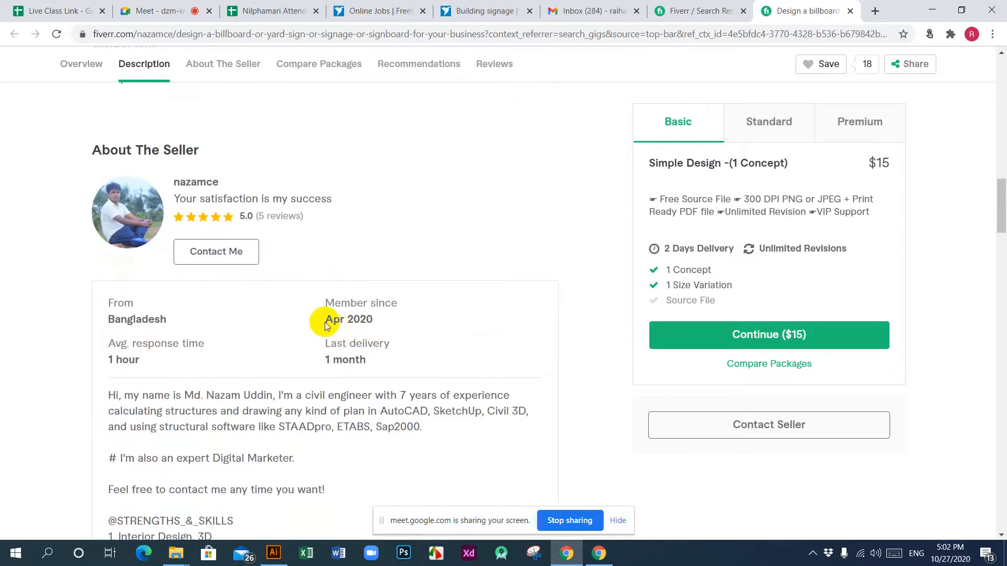
drag(325, 321, 421, 324)
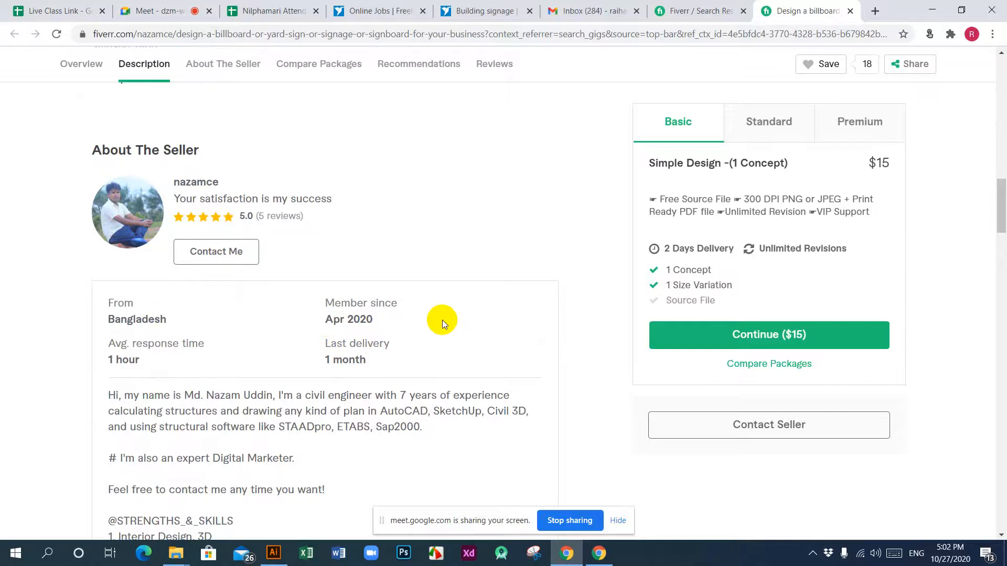
drag(333, 320, 382, 318)
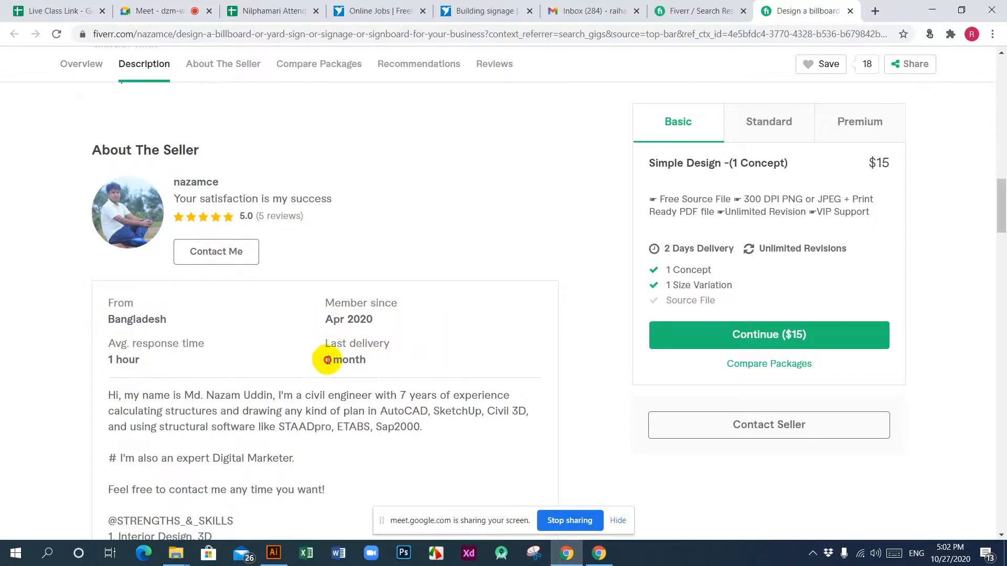
drag(327, 359, 386, 360)
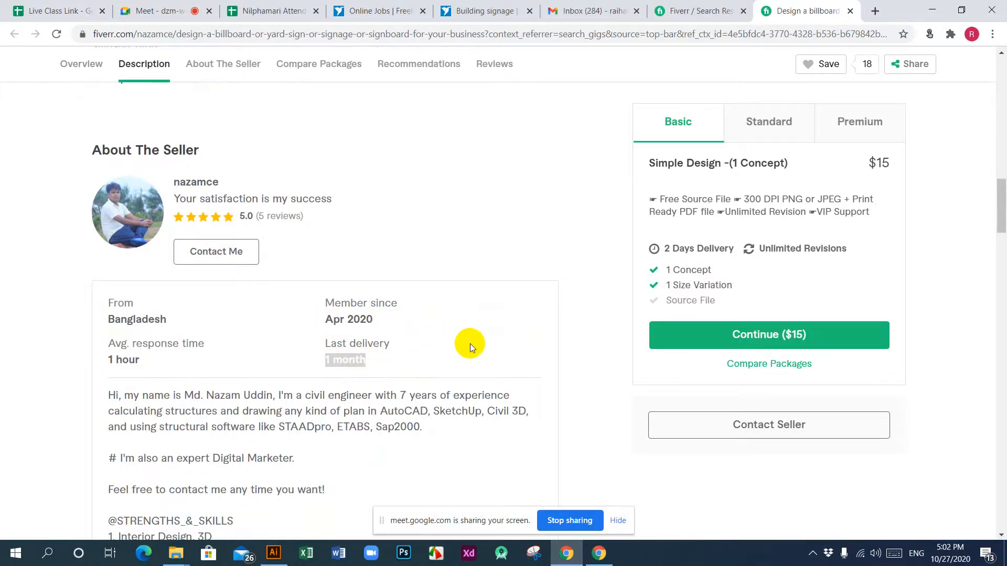
Step: Return to the gig title and highlight its service keywords, from "billboard" through "signboard"
scroll(470, 344, up, 15)
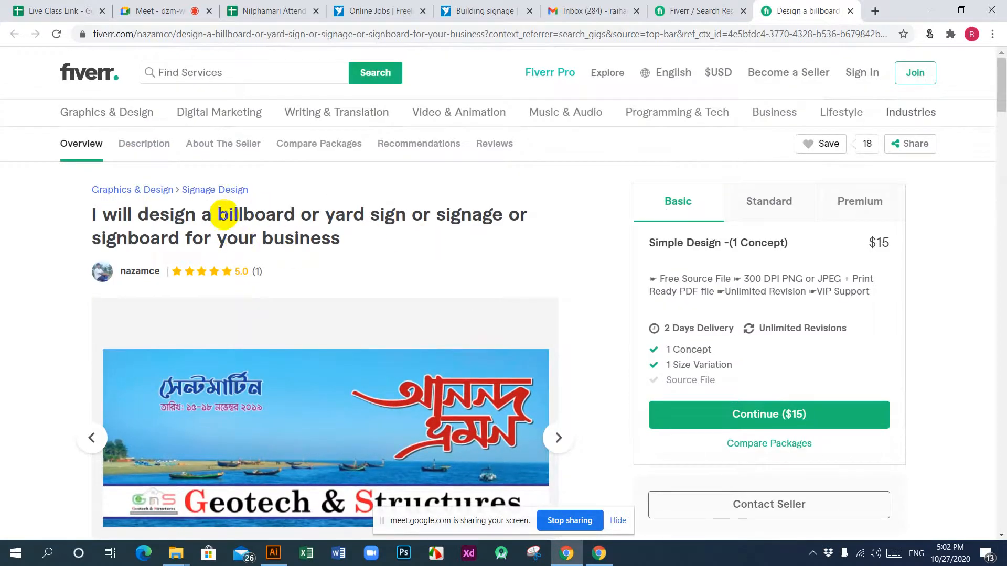
double_click(225, 215)
click(344, 215)
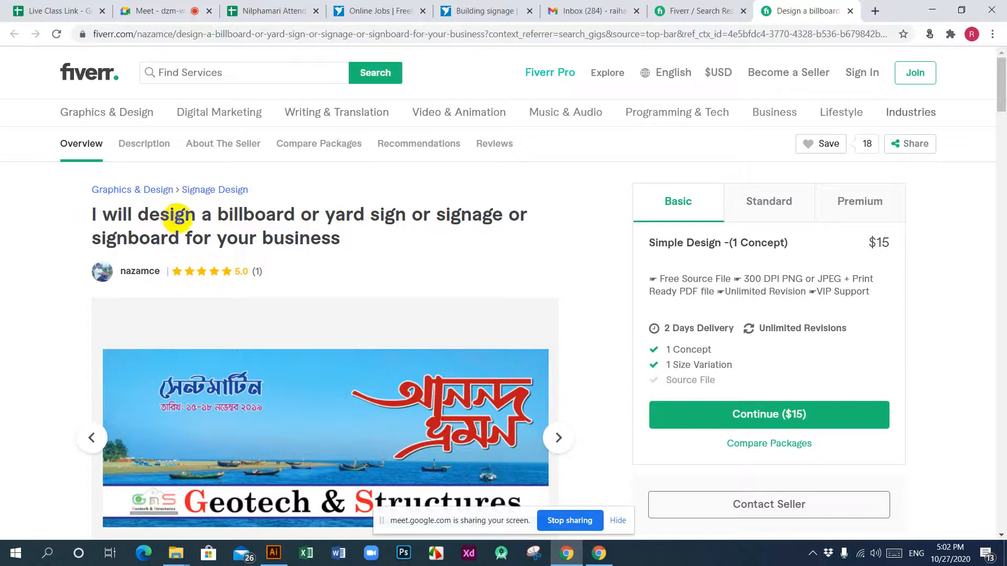
drag(225, 215, 508, 216)
drag(102, 239, 186, 240)
click(341, 241)
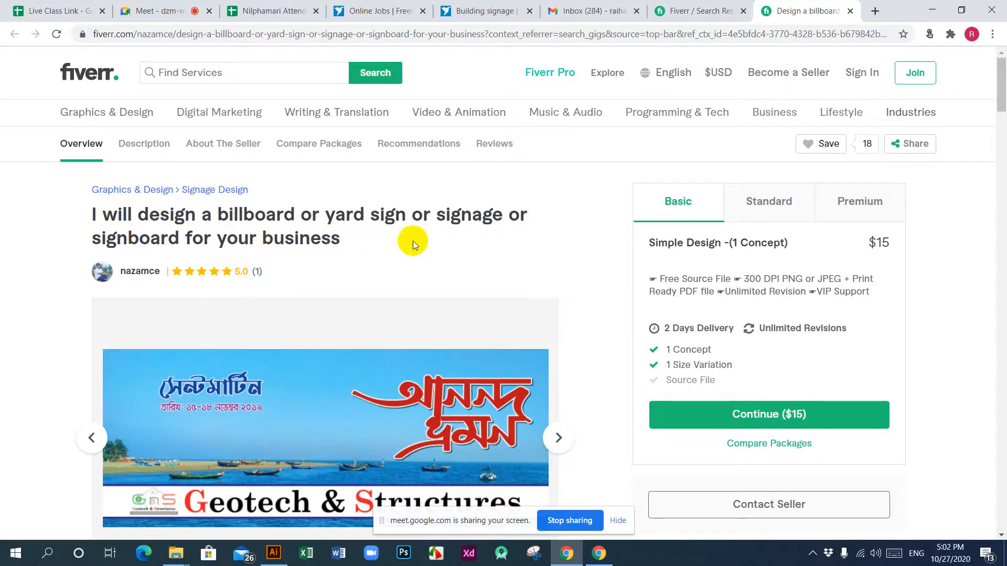
Step: Skim the gig's description, seller details, package prices and recommended gigs
scroll(413, 241, down, 15)
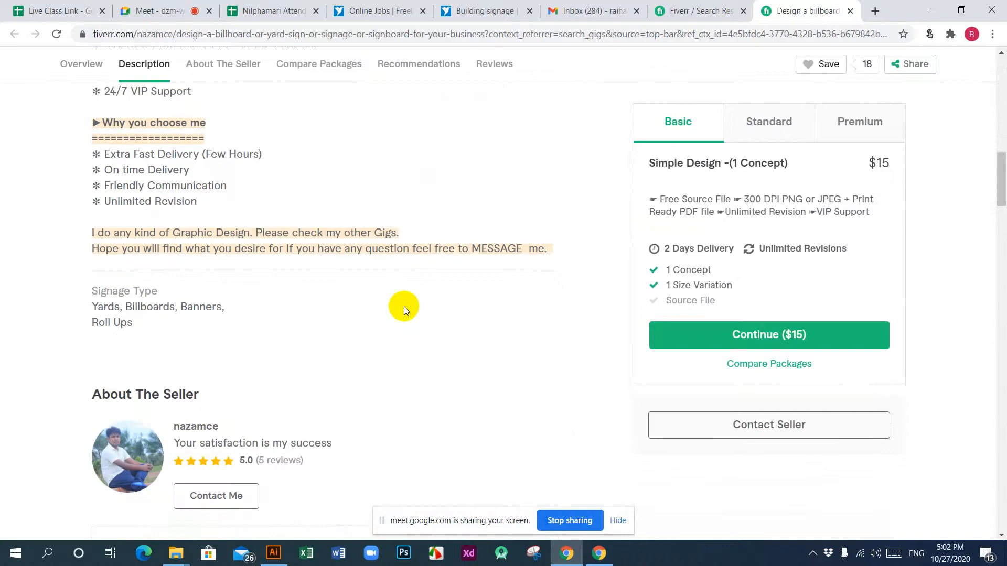
scroll(403, 306, down, 10)
scroll(404, 306, up, 4)
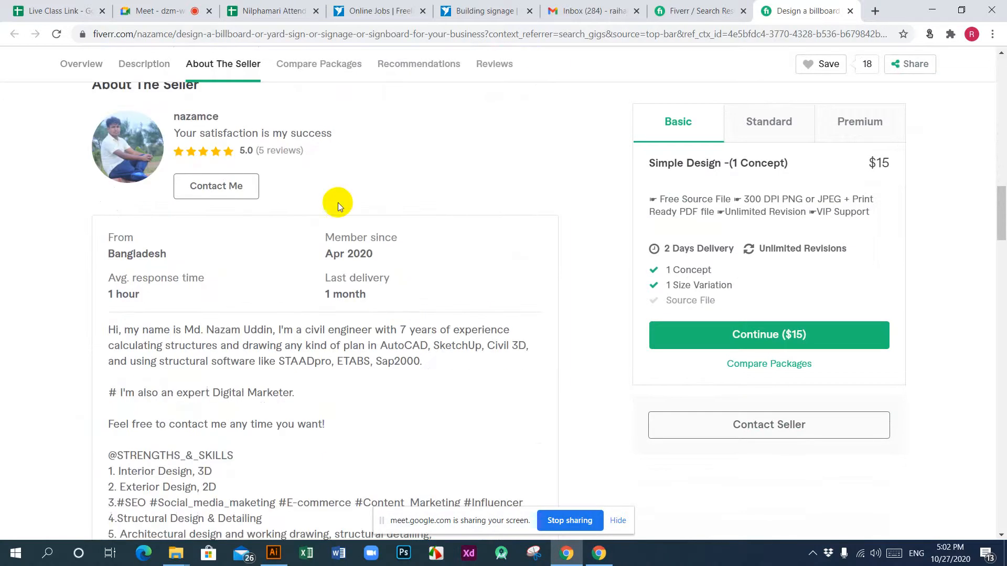
scroll(361, 315, down, 15)
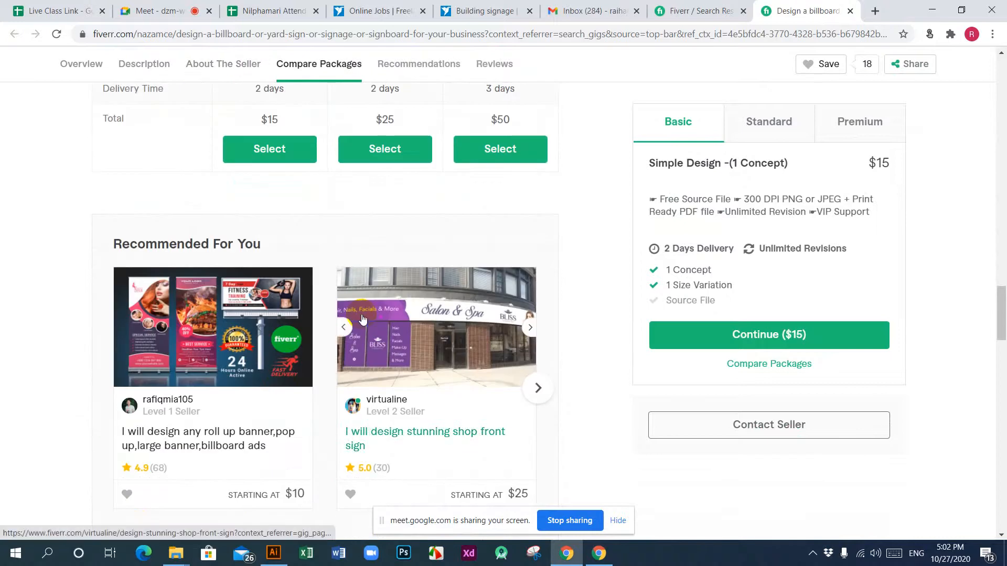
scroll(362, 318, up, 12)
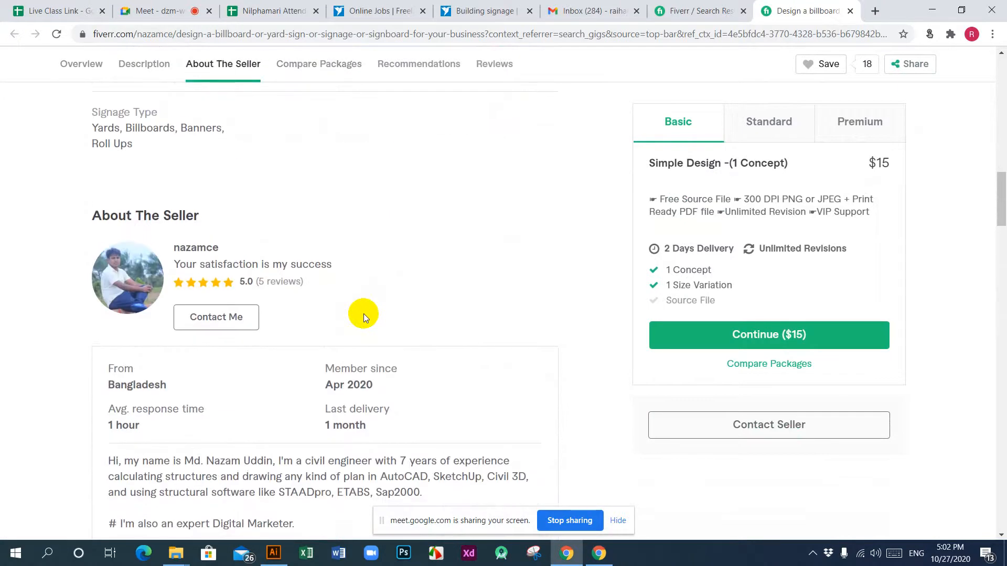
scroll(556, 352, up, 15)
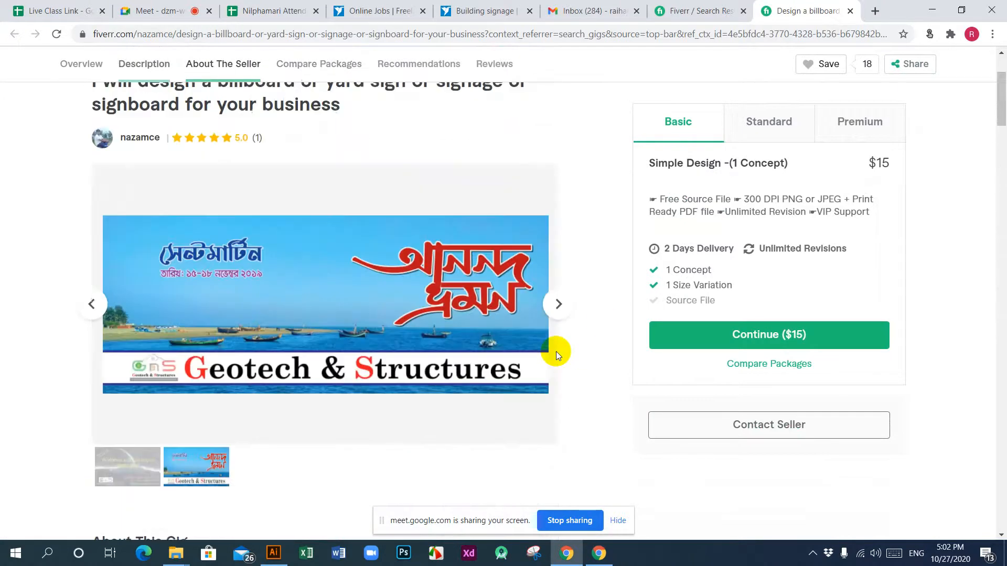
scroll(555, 352, down, 6)
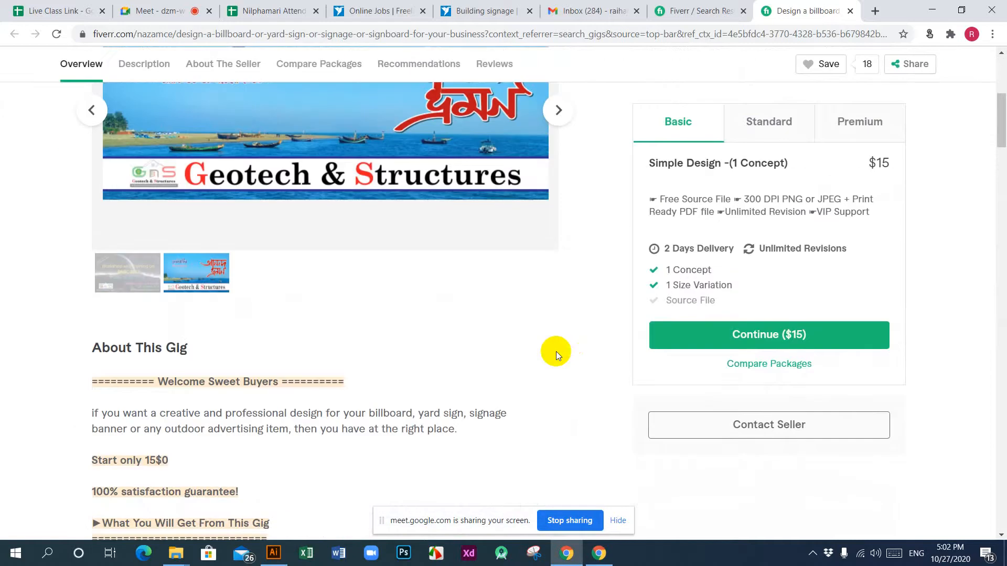
scroll(429, 371, up, 4)
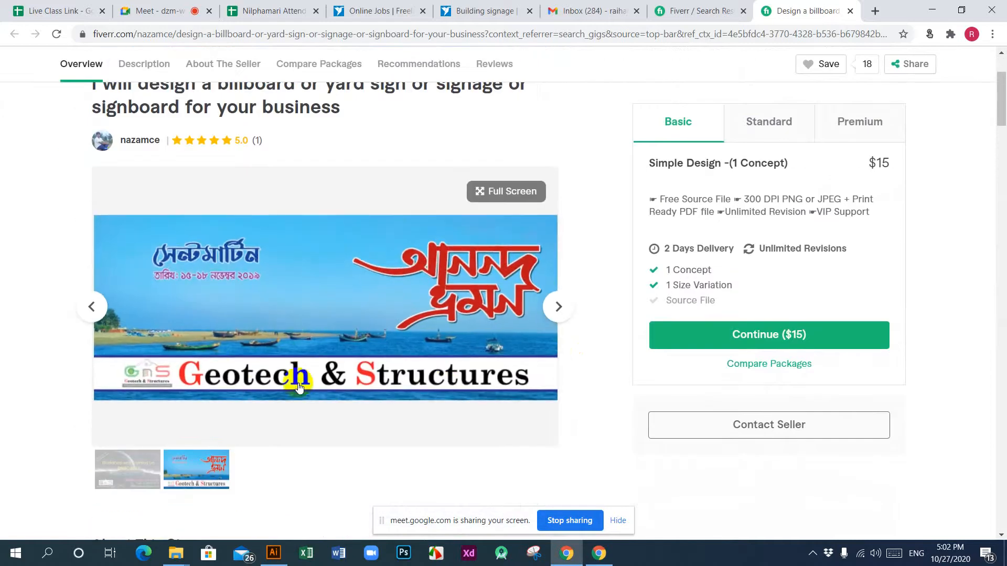
Step: Flip back and forth between the gig's two sample images in the gallery
click(120, 477)
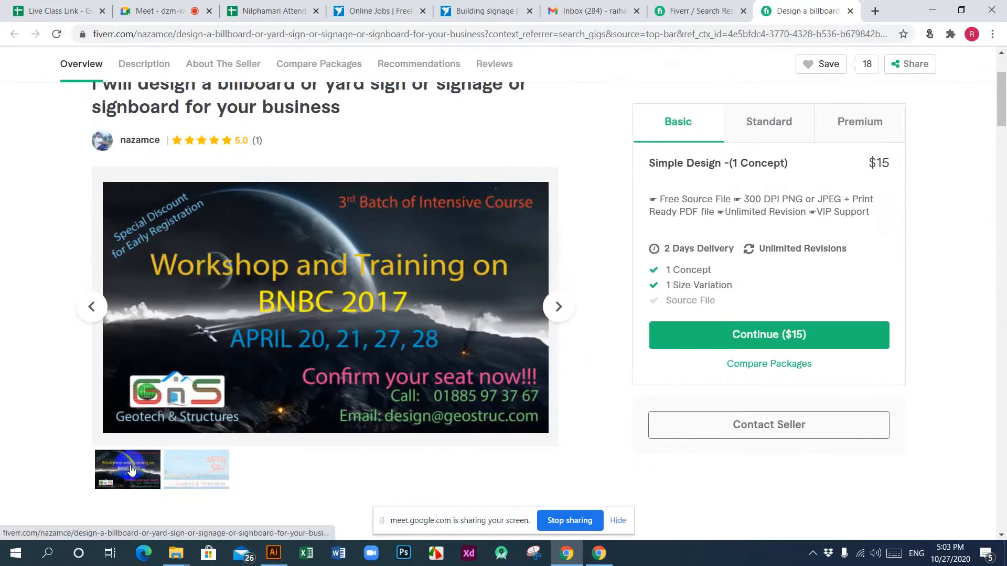
click(173, 467)
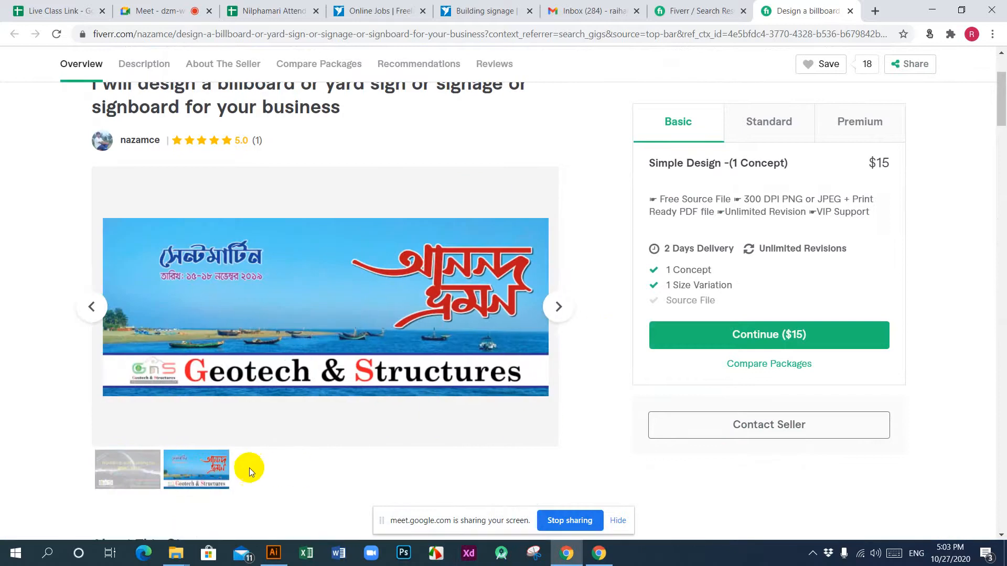
click(559, 307)
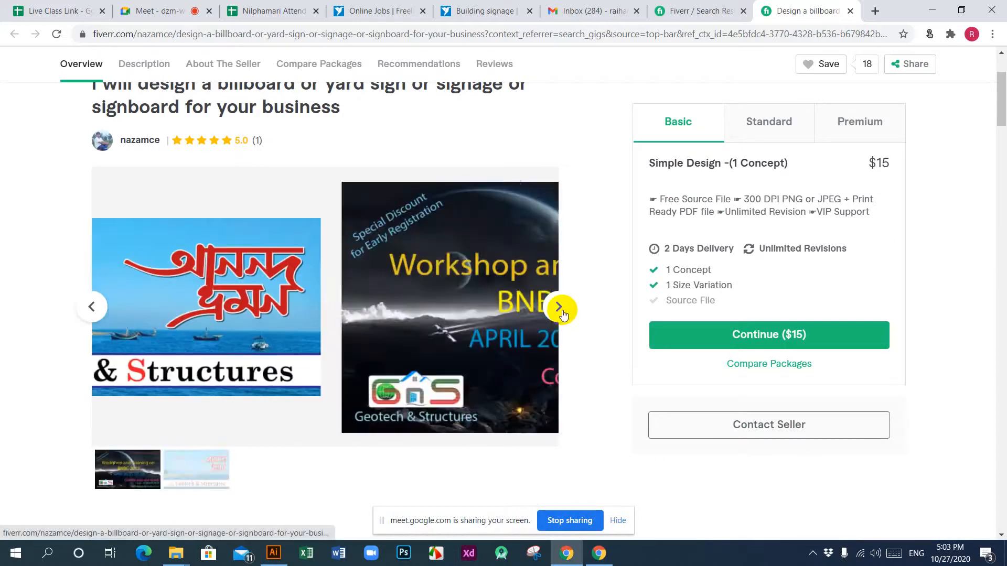
click(560, 308)
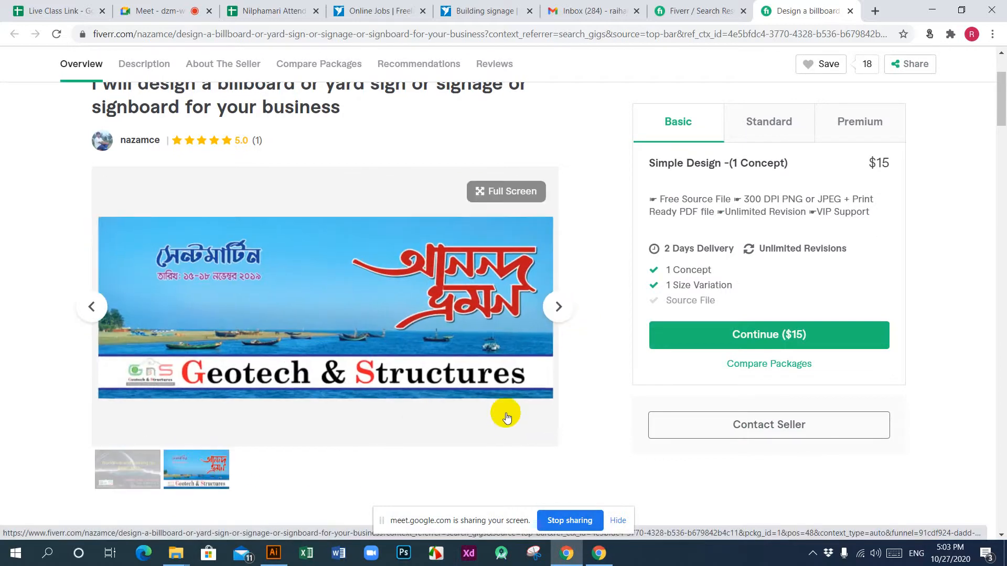
Step: Examine the package comparison, the buyer review and the related tags, highlighting the reviewer's country
scroll(506, 414, down, 6)
scroll(505, 405, down, 20)
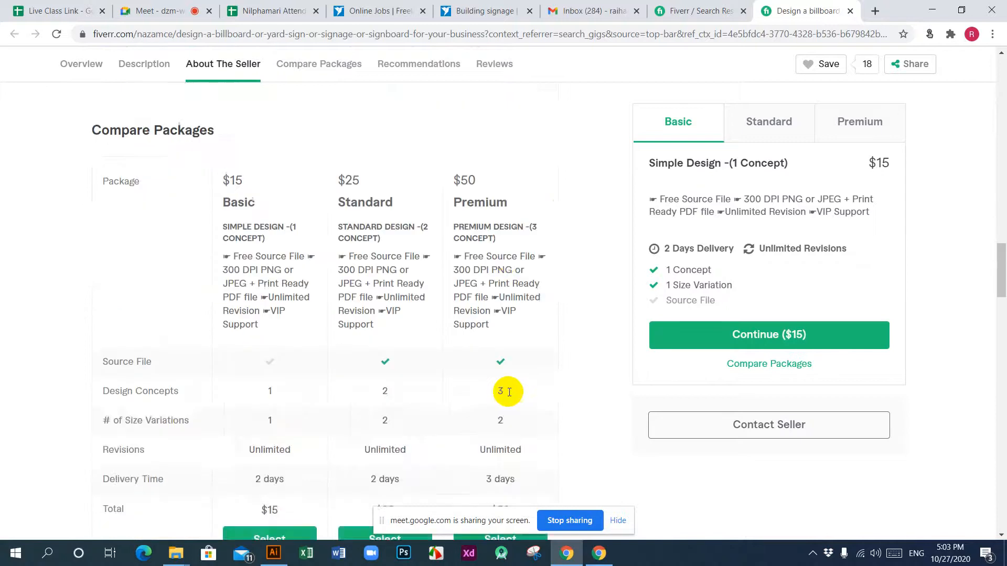
scroll(508, 391, down, 6)
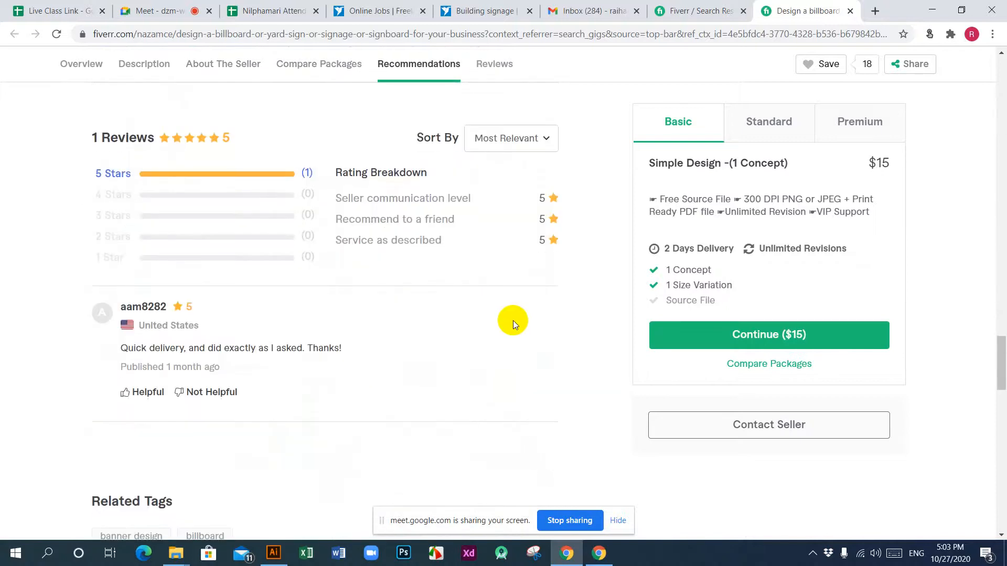
scroll(512, 321, down, 2)
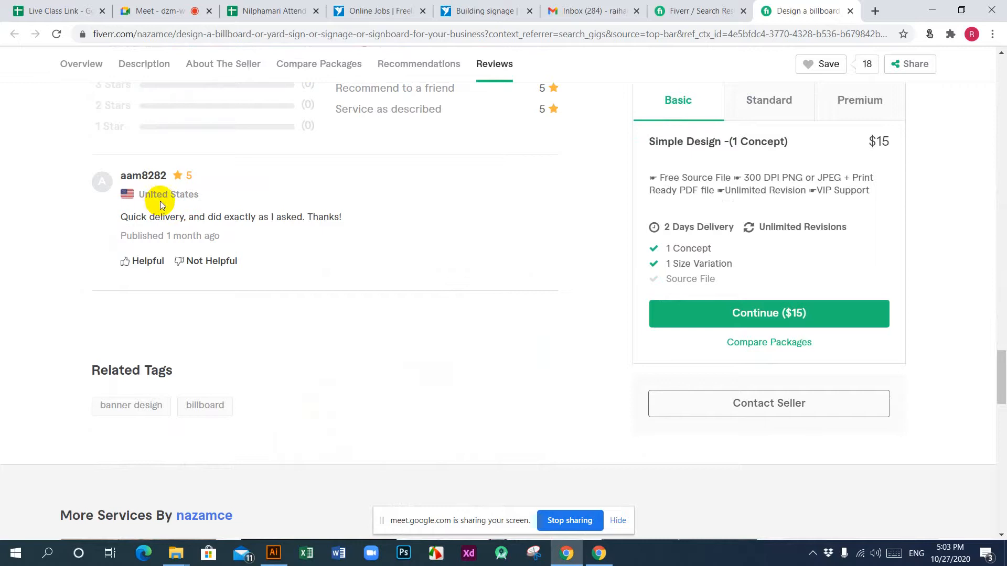
drag(139, 196, 250, 196)
scroll(367, 342, down, 6)
scroll(346, 343, up, 4)
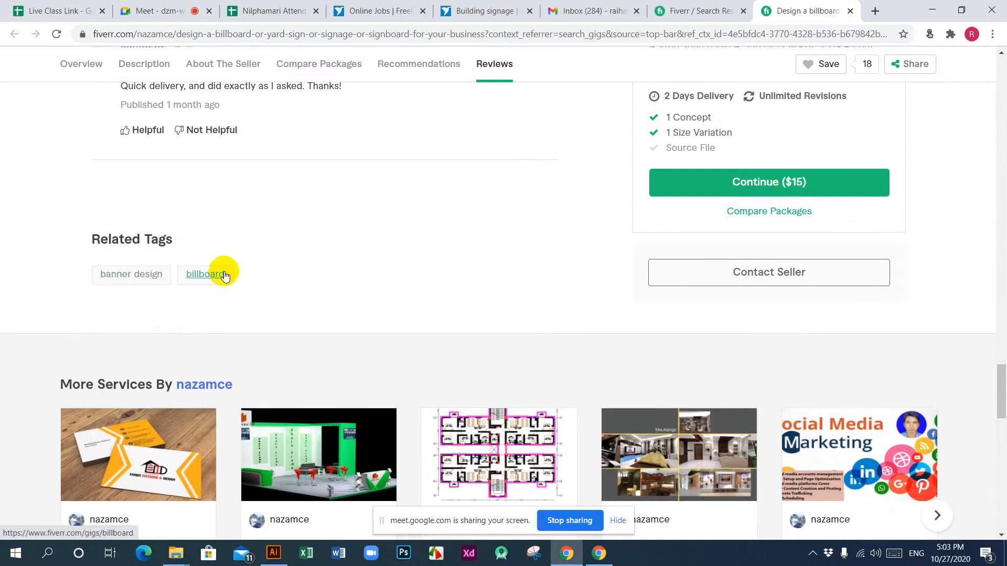
Step: Browse the seller's other services and the also-viewed gigs, and look over the gig's description again
scroll(427, 291, down, 5)
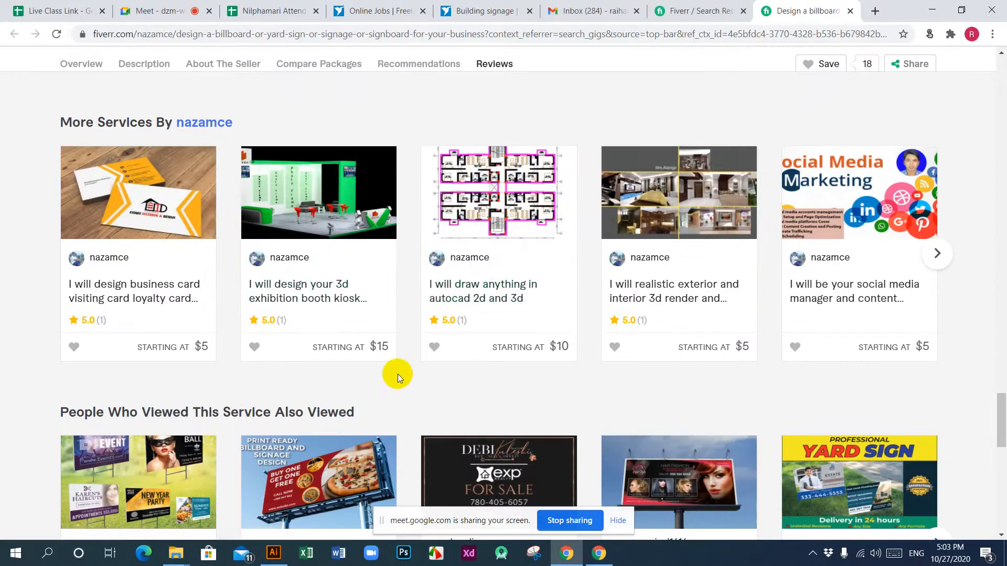
scroll(398, 373, down, 5)
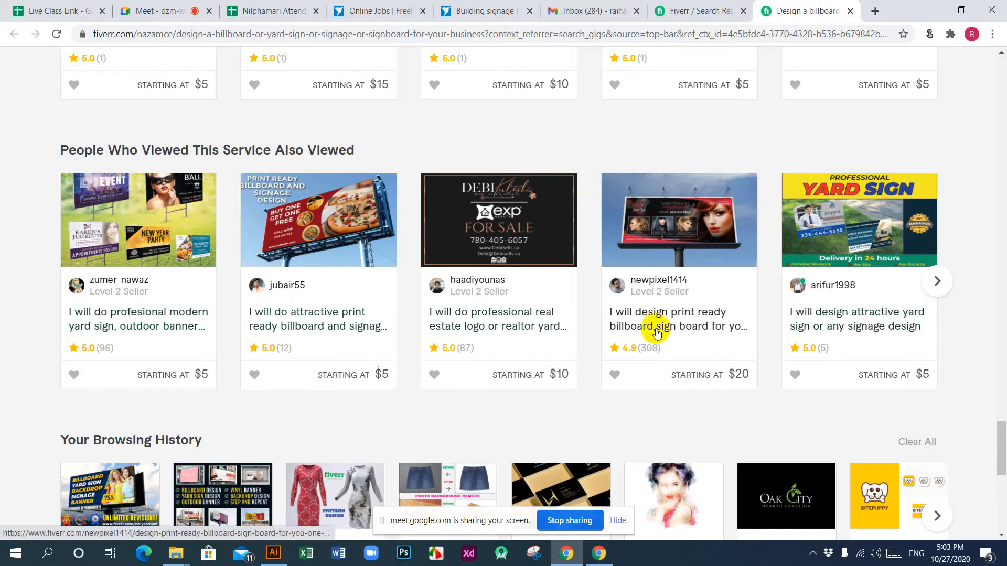
scroll(414, 409, down, 3)
scroll(413, 404, down, 5)
scroll(420, 398, up, 20)
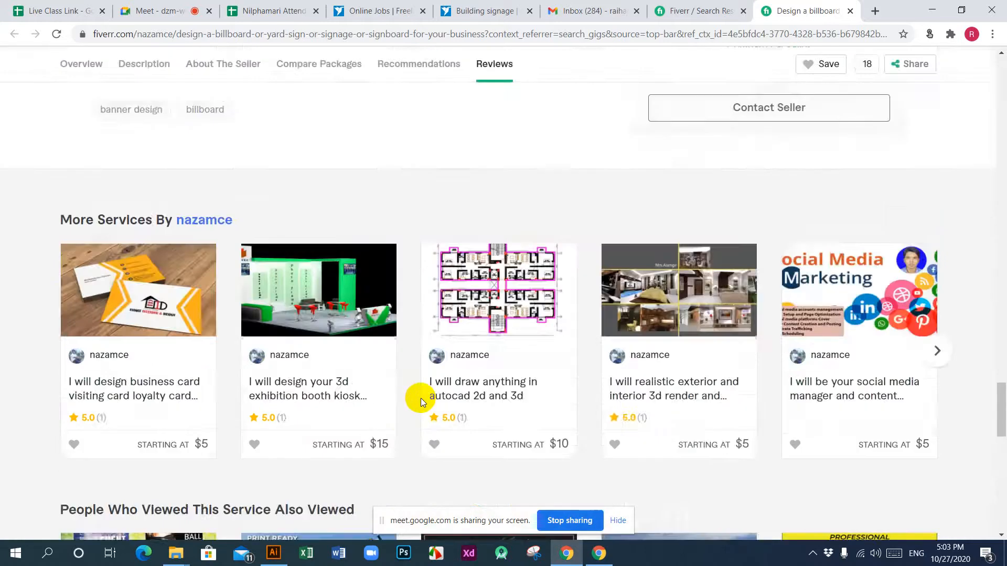
scroll(423, 396, up, 15)
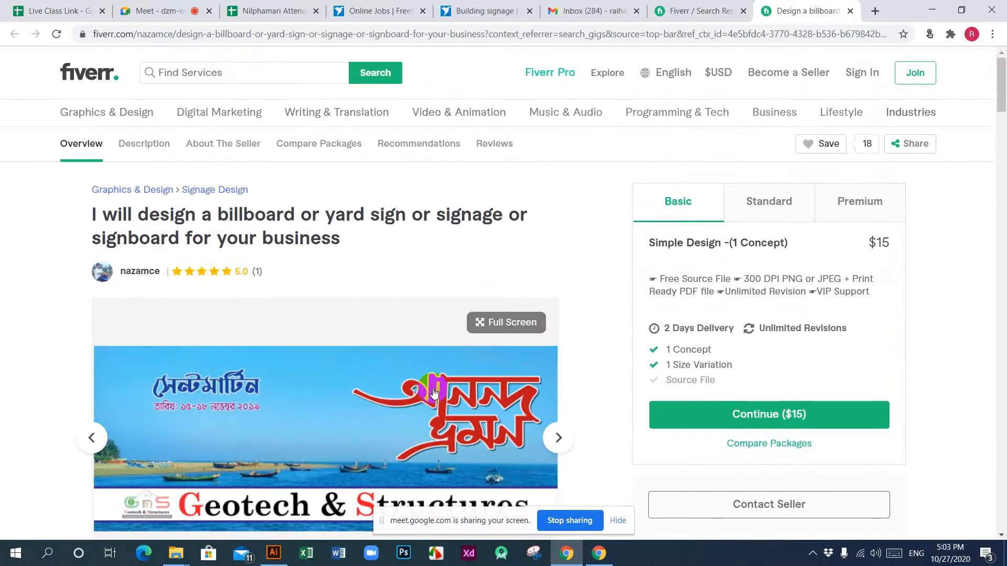
scroll(433, 389, down, 7)
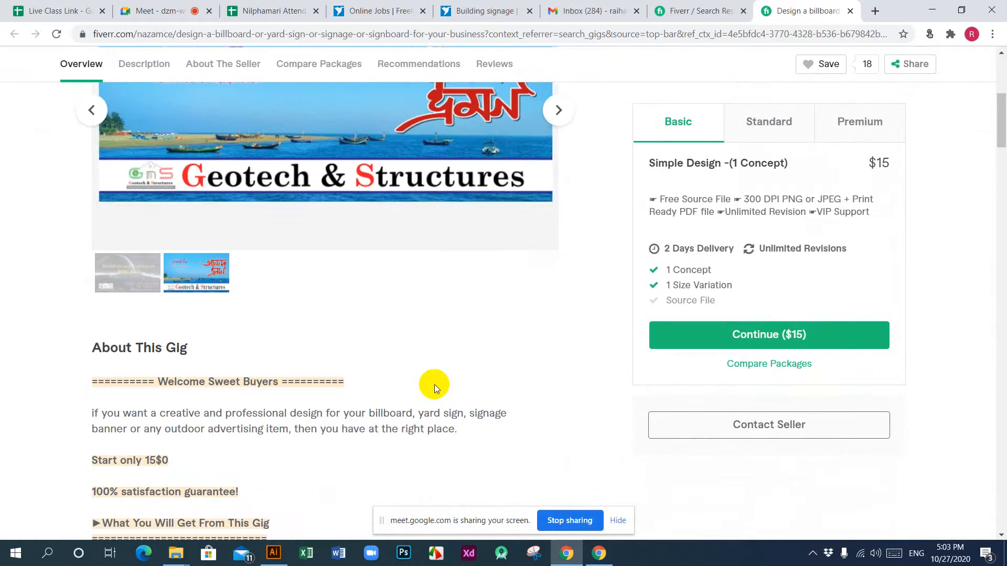
scroll(433, 387, up, 7)
scroll(432, 388, down, 9)
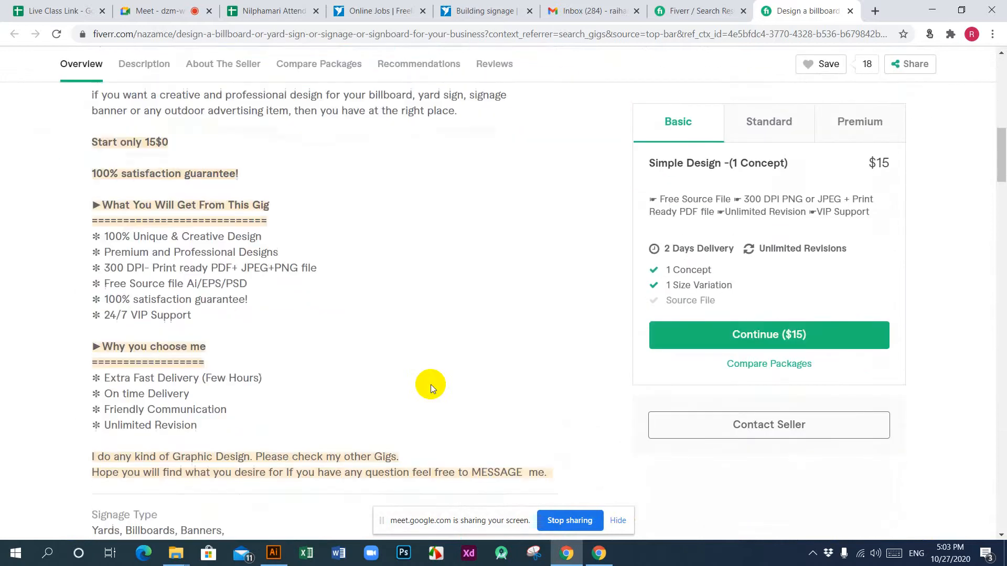
scroll(429, 384, up, 9)
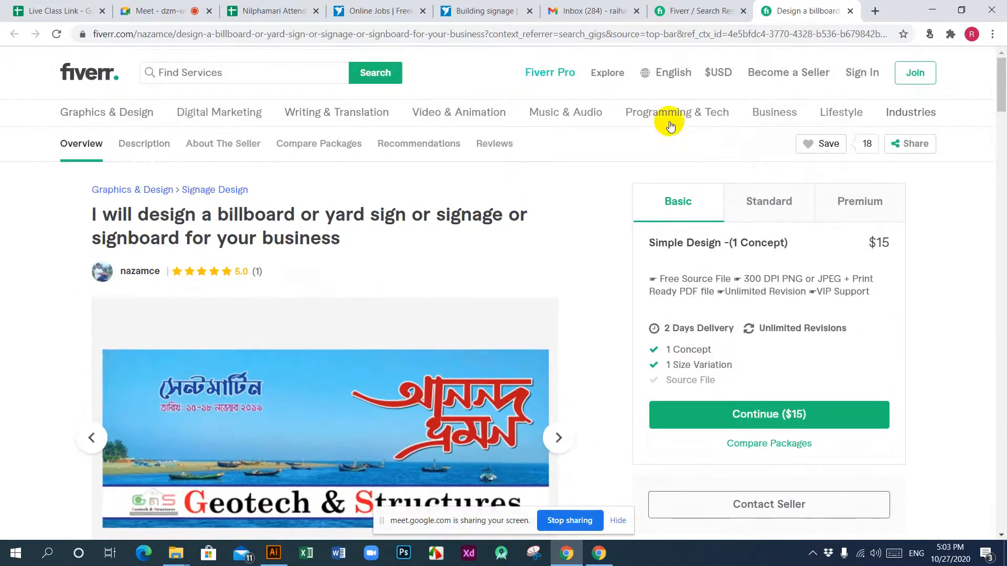
Step: Search Google Images for "banner design" in a new browser tab
click(874, 12)
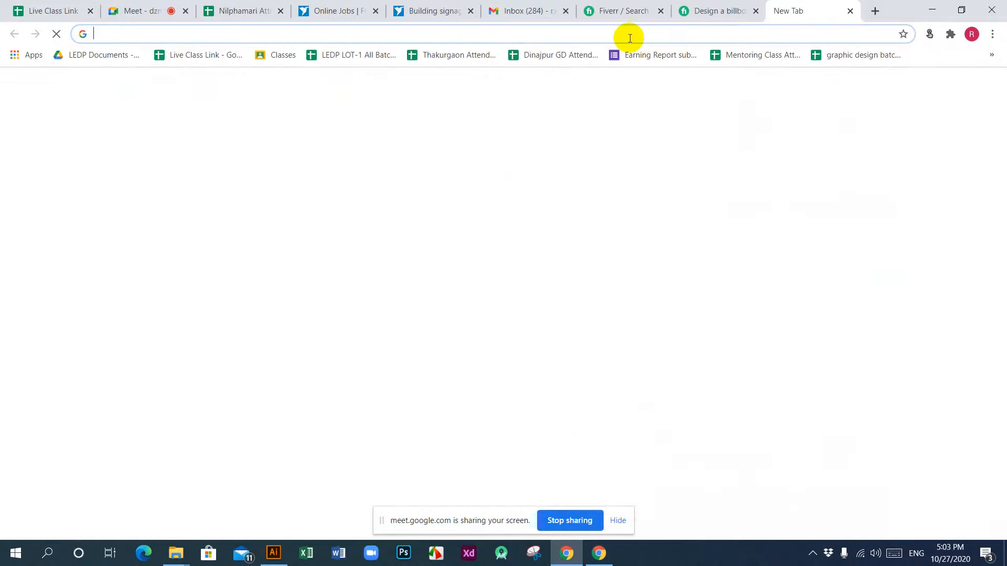
click(629, 35)
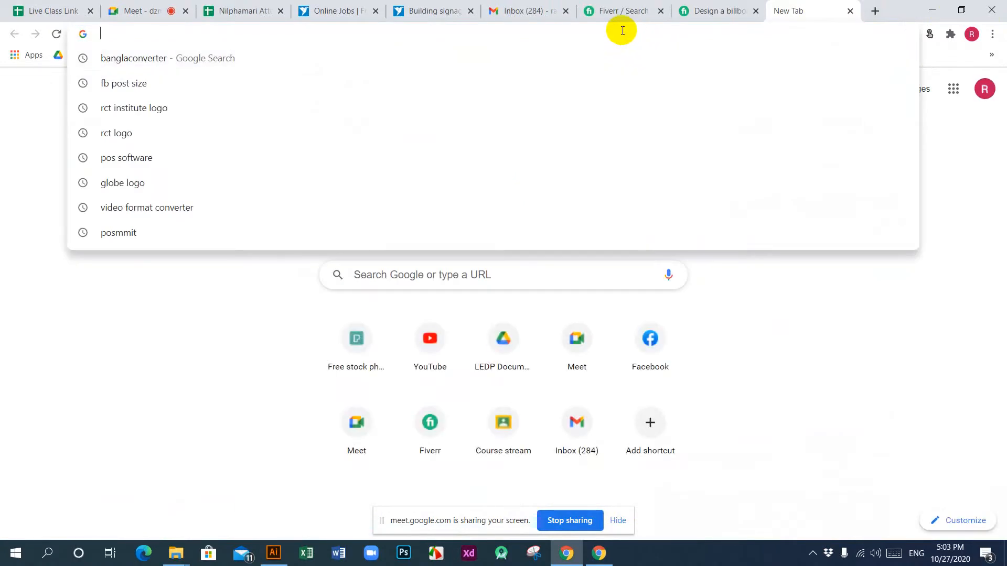
text(ba)
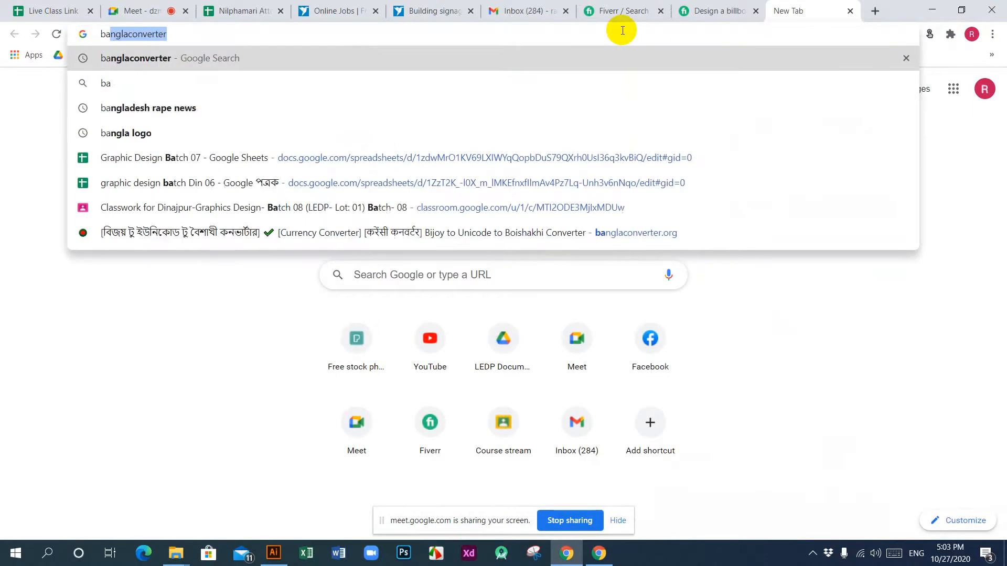
text(nner)
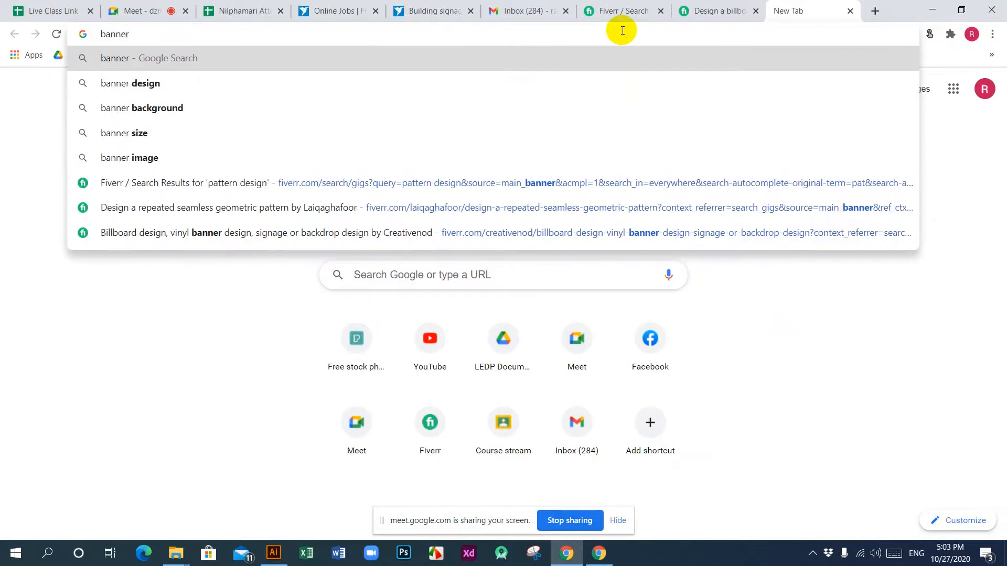
click(134, 86)
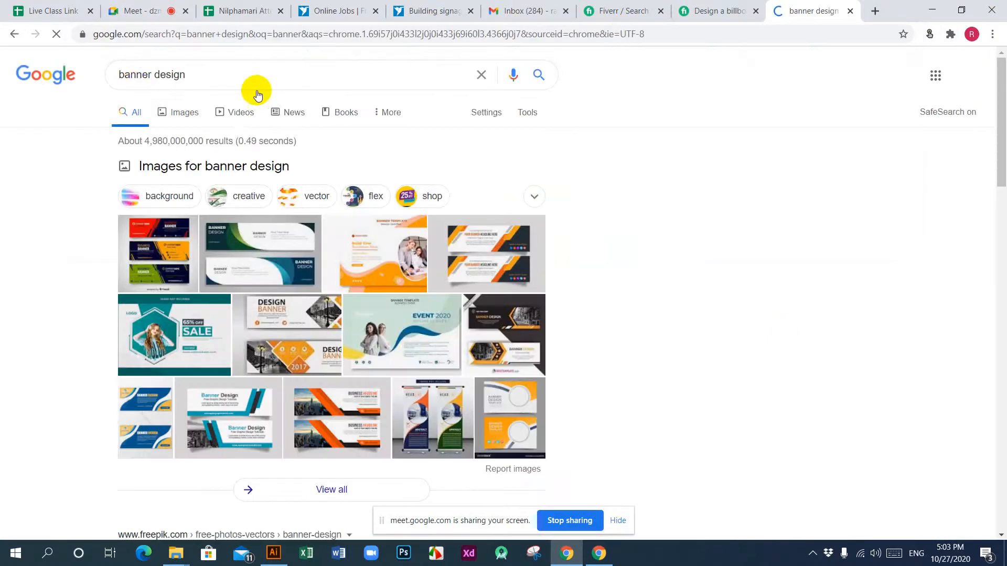
click(177, 118)
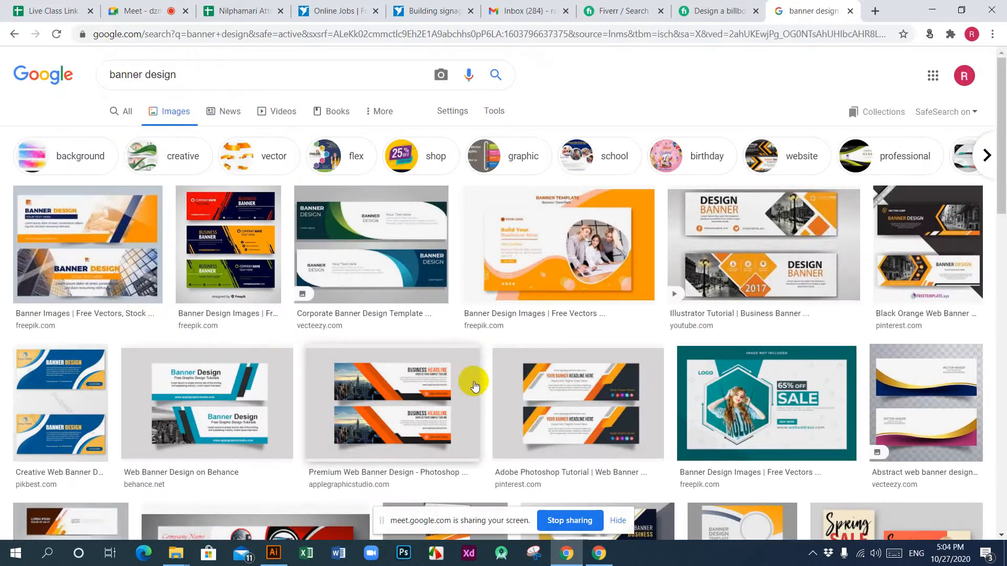
Step: Browse far down through the banner design image results for sample layouts and return to the first rows
scroll(472, 382, down, 5)
scroll(472, 384, up, 4)
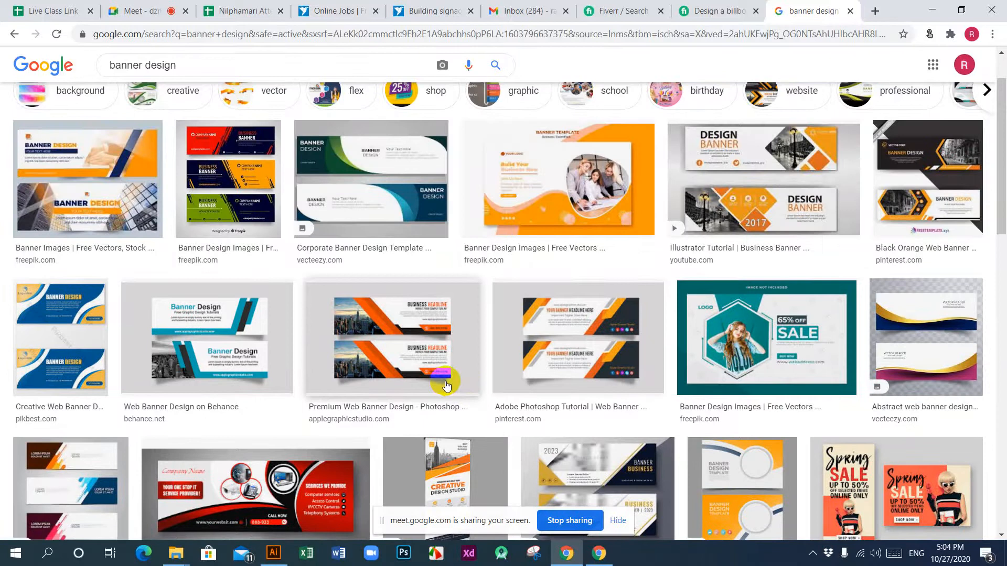
scroll(394, 388, down, 5)
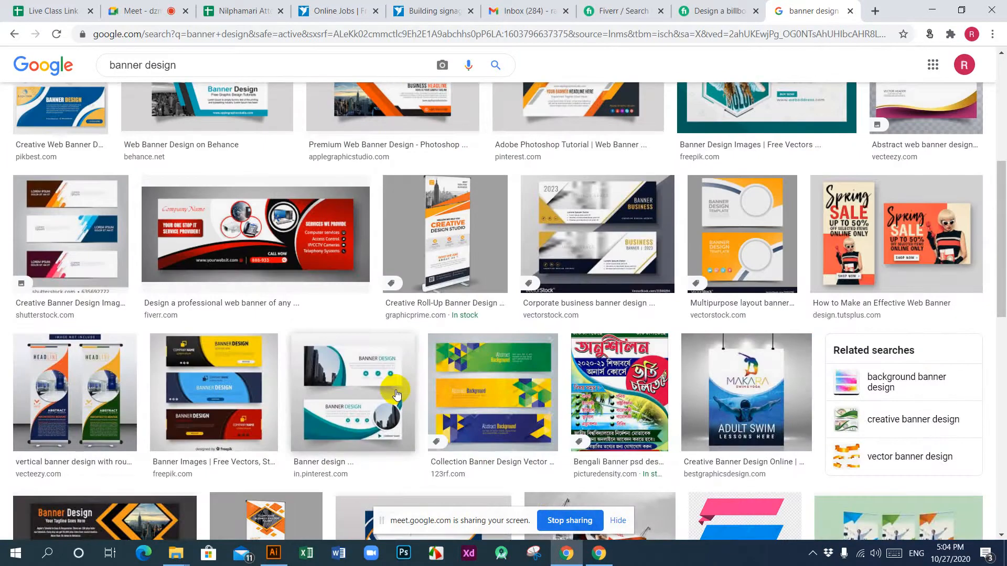
scroll(396, 393, down, 6)
scroll(394, 387, down, 5)
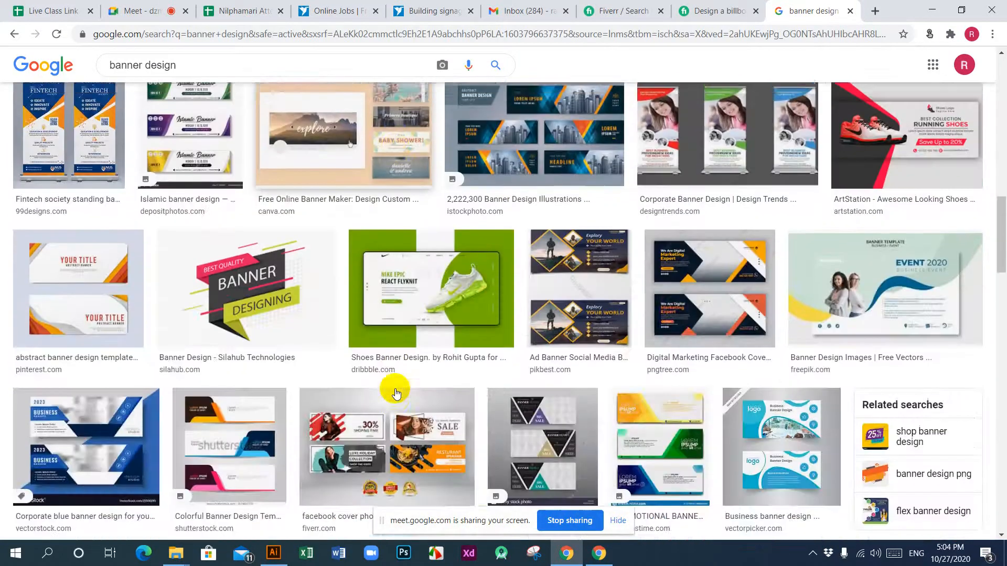
scroll(638, 235, up, 5)
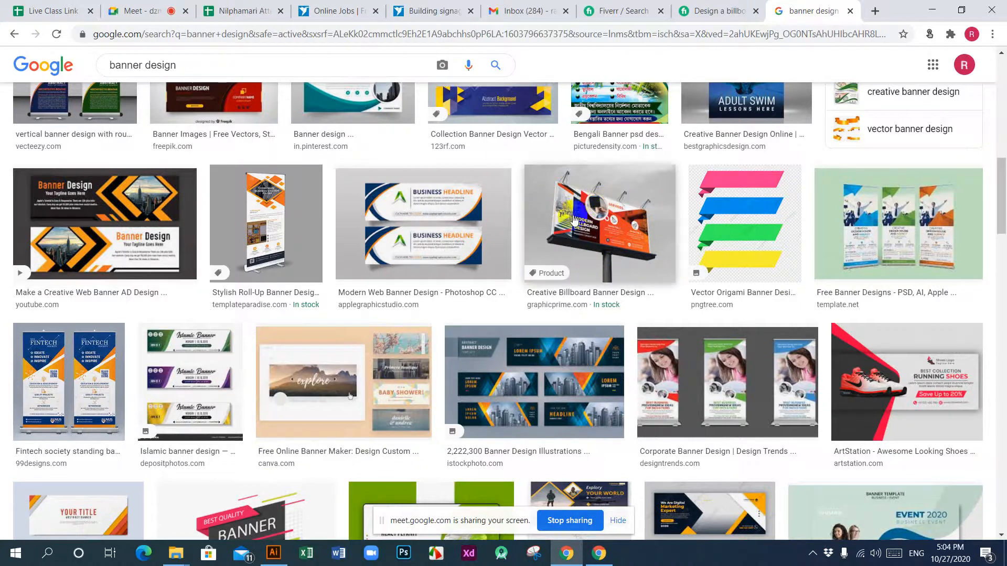
scroll(477, 359, down, 5)
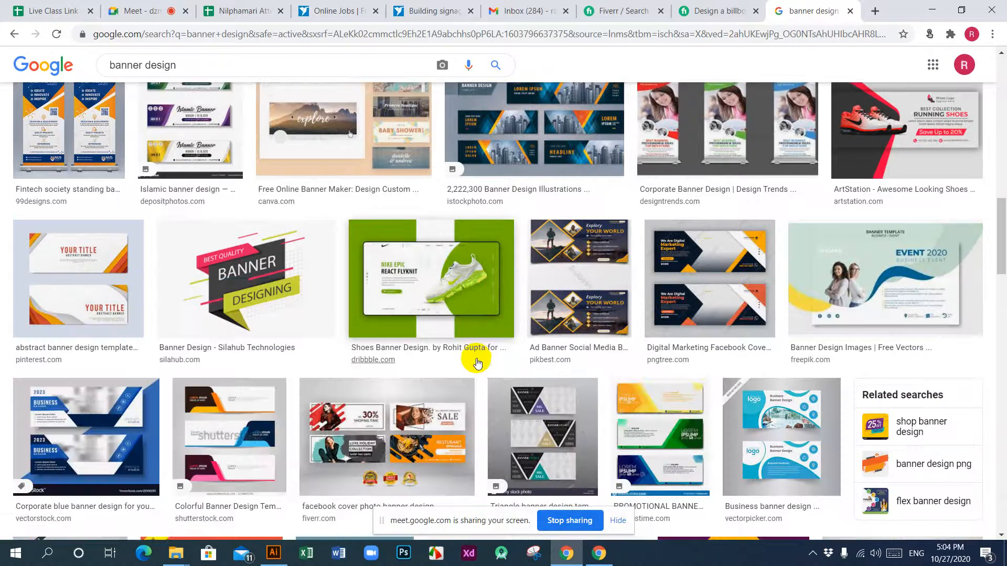
scroll(476, 359, down, 6)
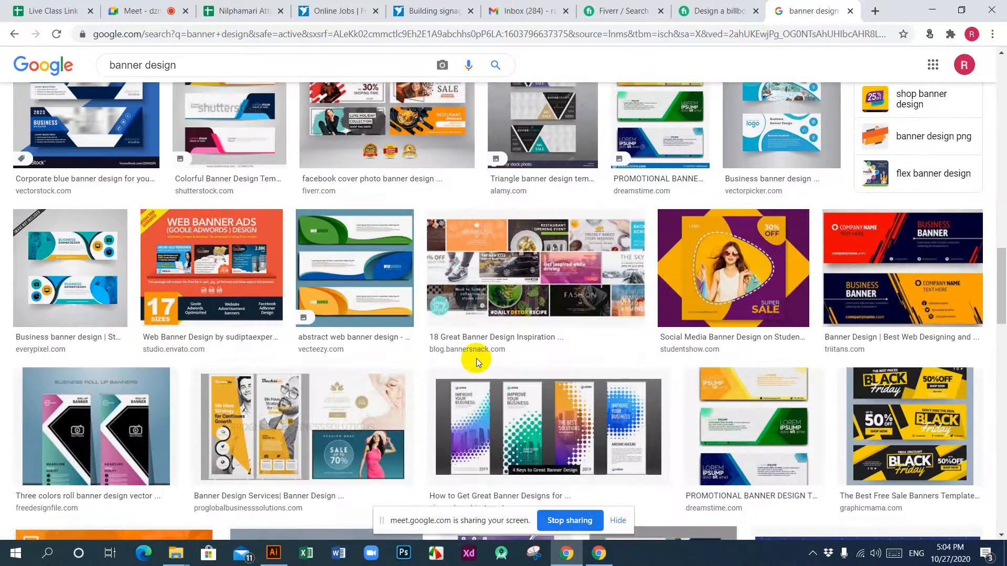
scroll(476, 360, down, 5)
scroll(476, 362, down, 6)
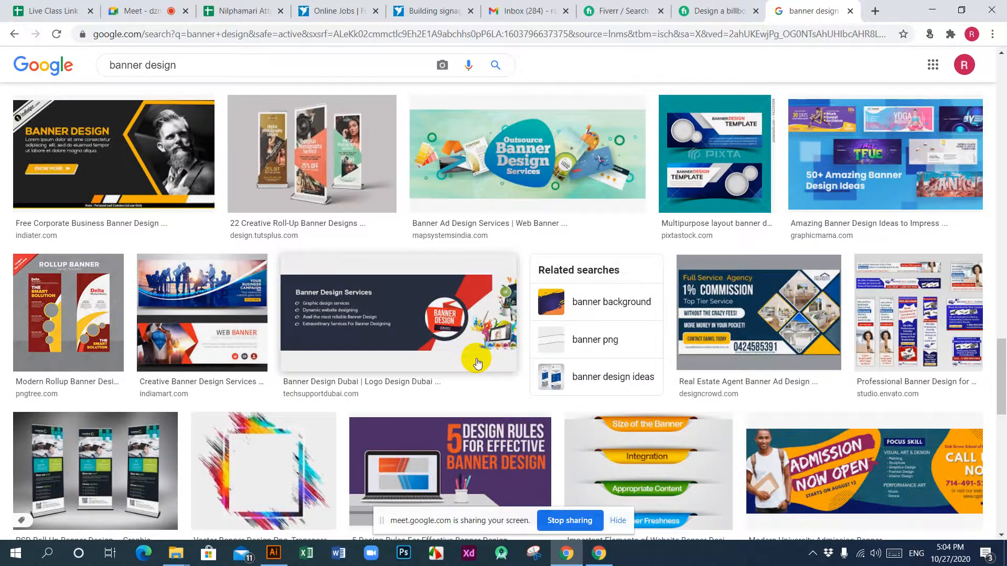
scroll(476, 361, down, 6)
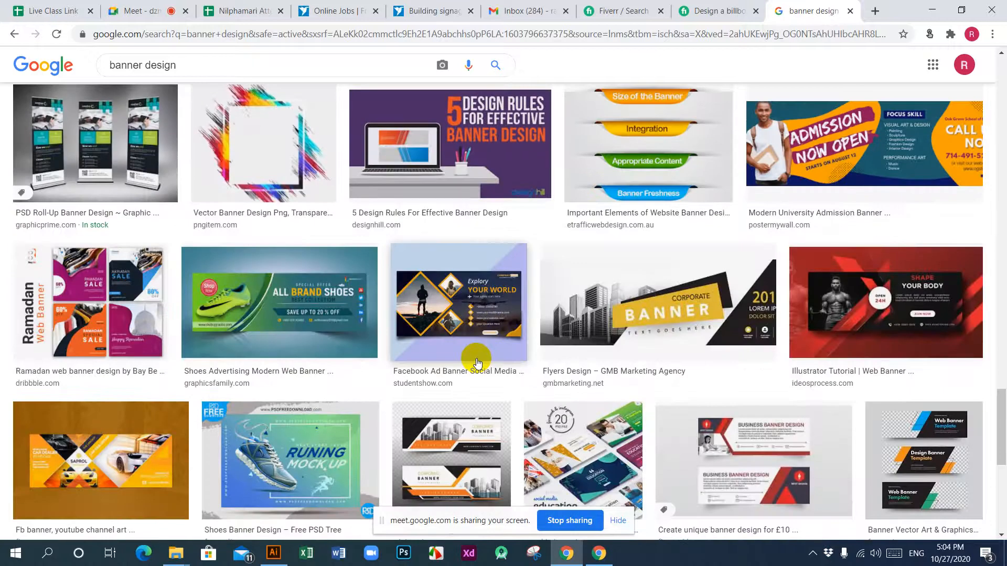
scroll(476, 360, down, 2)
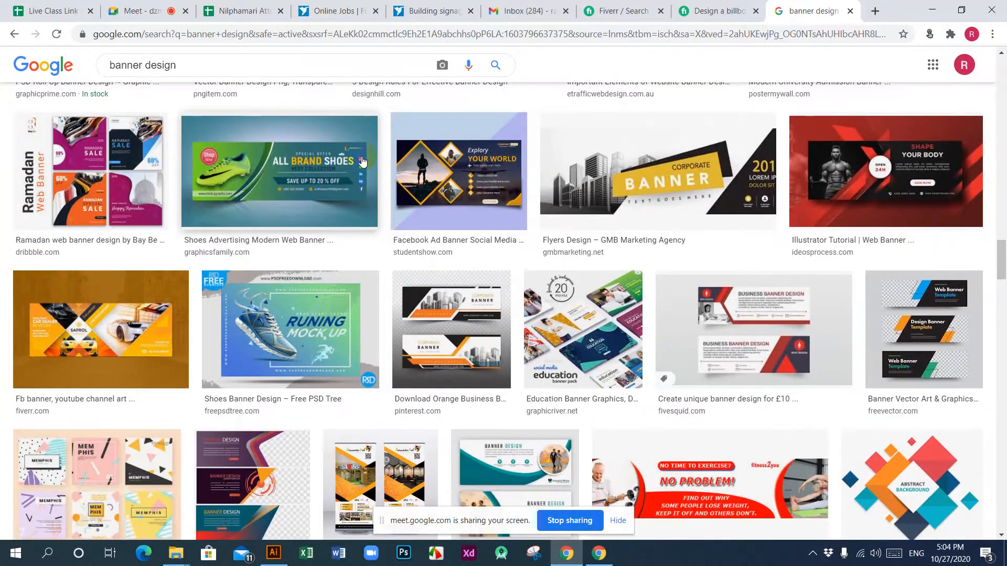
scroll(562, 377, down, 6)
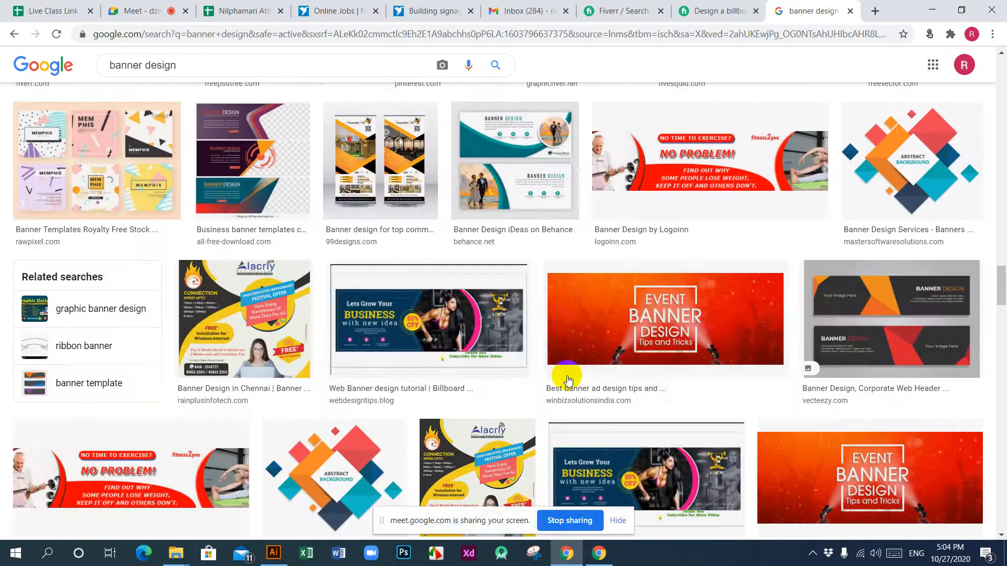
scroll(566, 377, up, 8)
scroll(567, 379, up, 20)
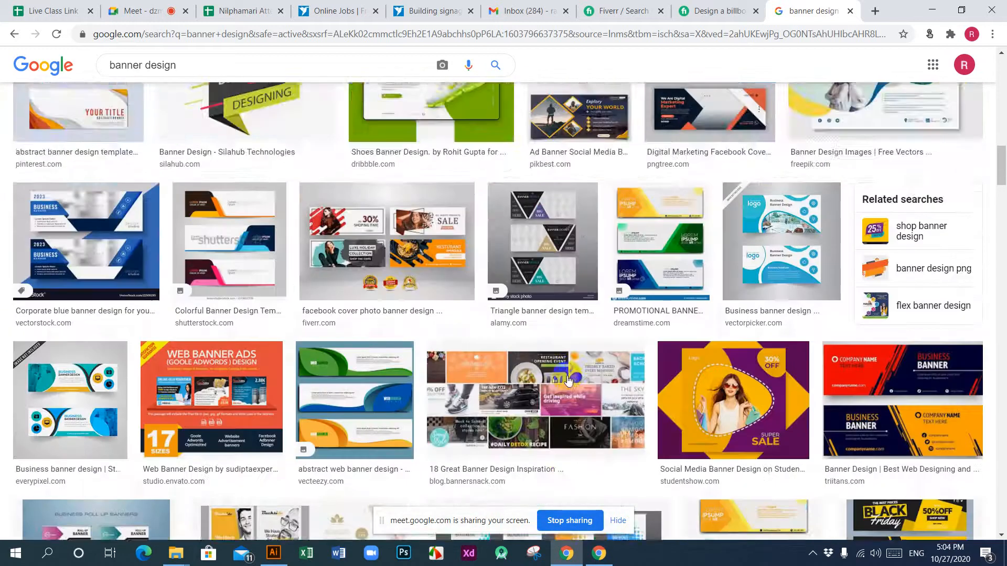
scroll(567, 380, up, 7)
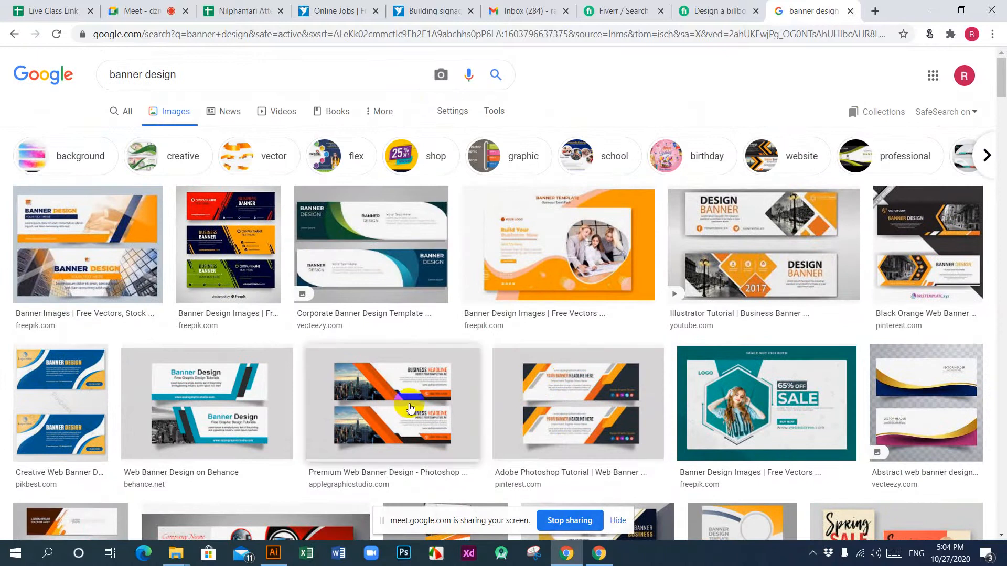
Step: Look over the web, roll-up and billboard banner samples in the image results once more
scroll(407, 410, down, 15)
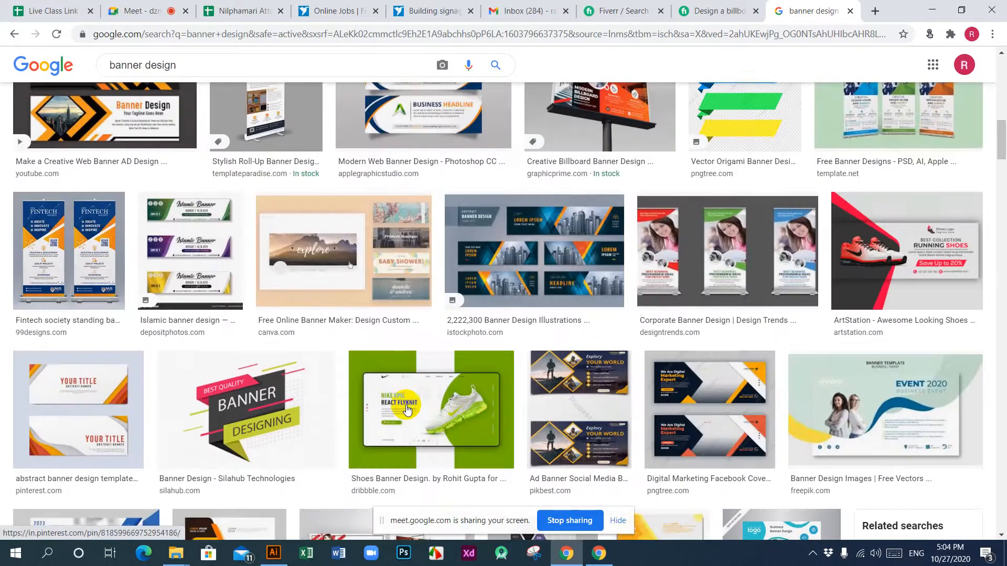
scroll(407, 410, down, 15)
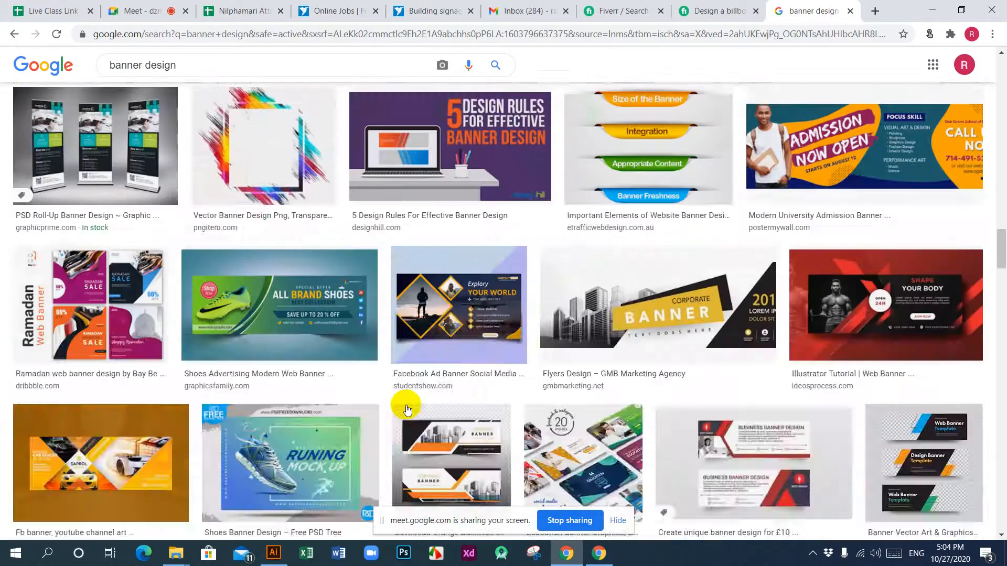
scroll(407, 409, up, 5)
scroll(407, 409, up, 2)
scroll(406, 409, up, 15)
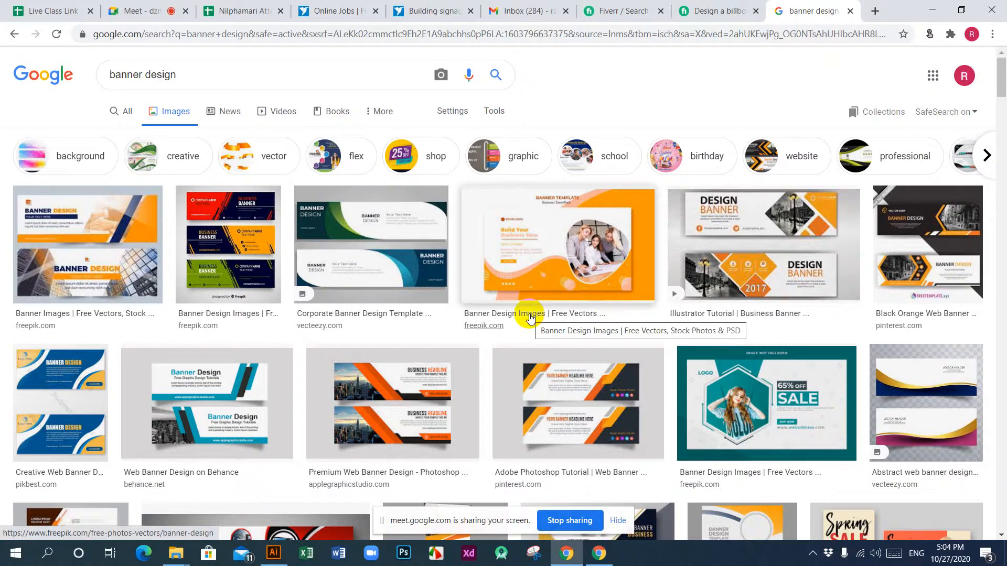
scroll(529, 313, down, 5)
scroll(530, 315, down, 3)
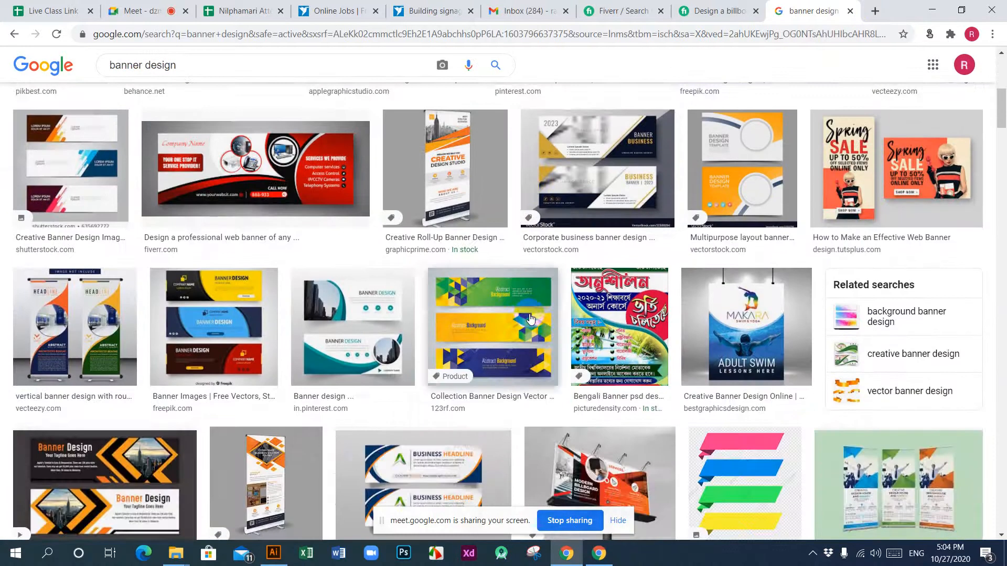
scroll(529, 317, down, 6)
scroll(529, 317, up, 5)
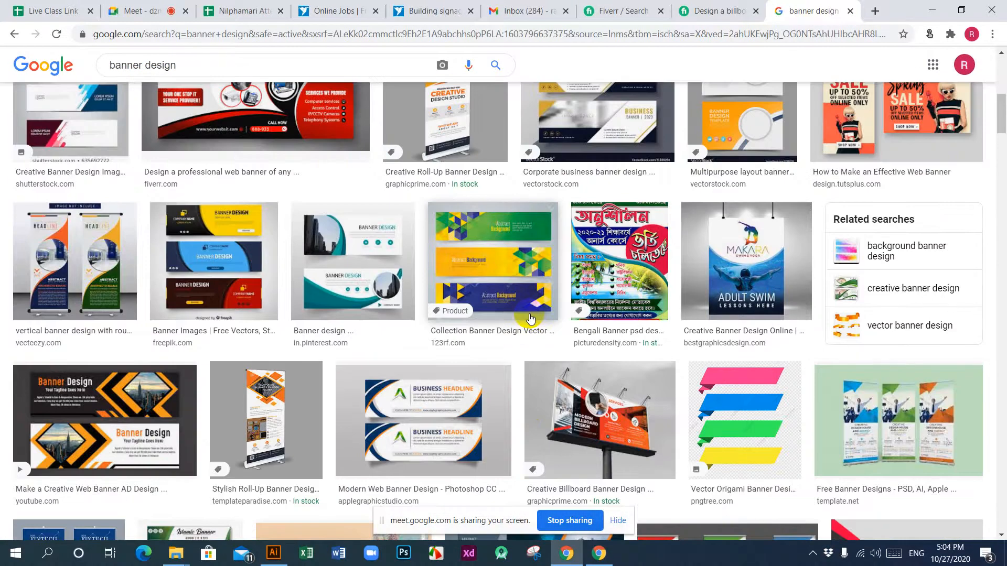
scroll(529, 317, down, 5)
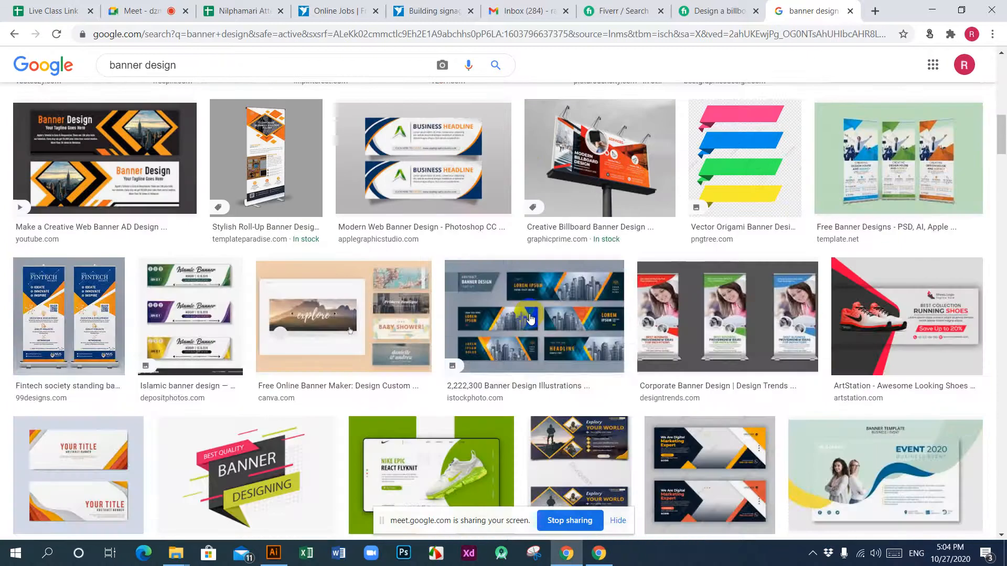
scroll(530, 317, up, 10)
scroll(530, 317, up, 2)
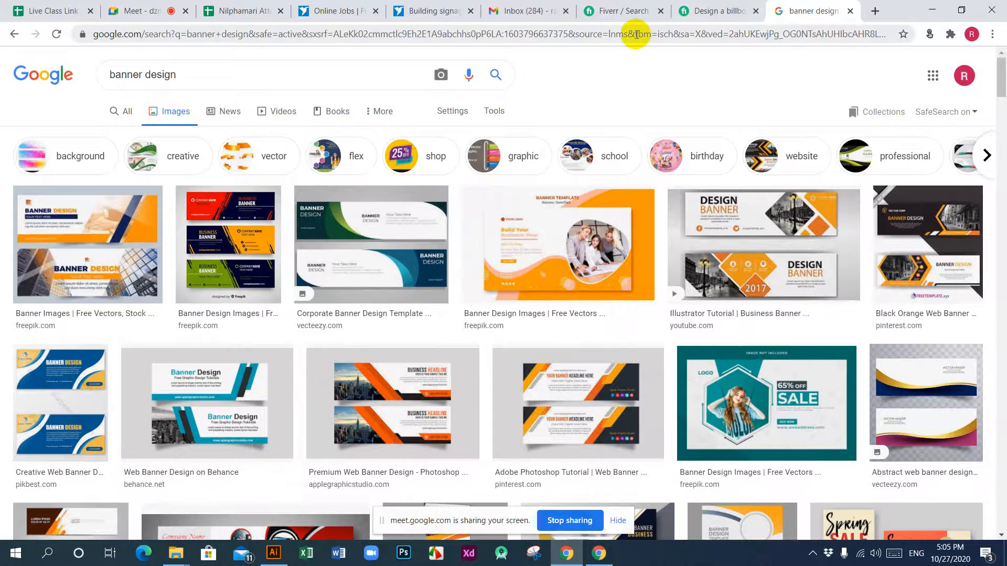
Step: Open the freepik.com website in place of the image results
click(602, 35)
text(pe)
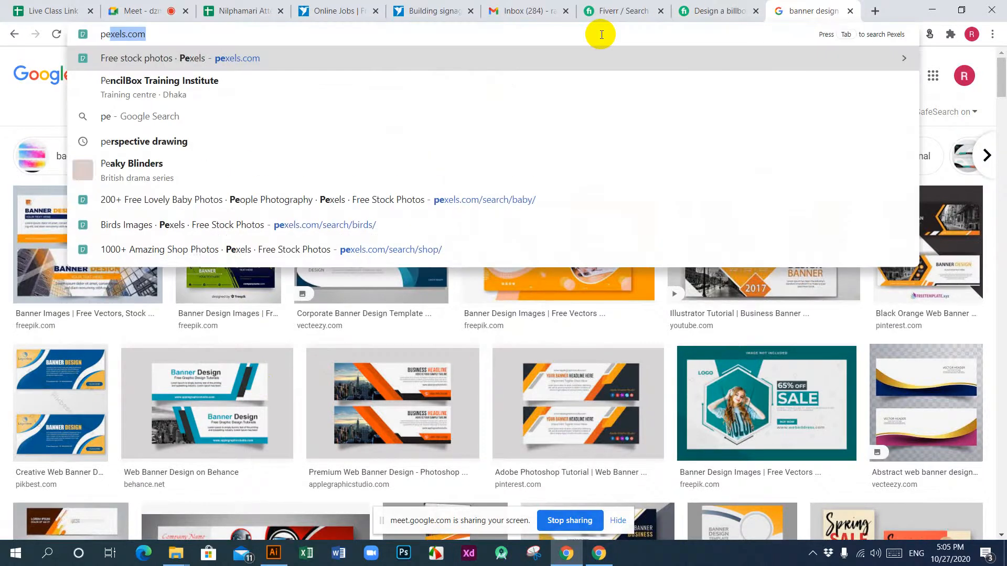
key(BackSpace)
key(BackSpace)
key(BackSpace)
text(free)
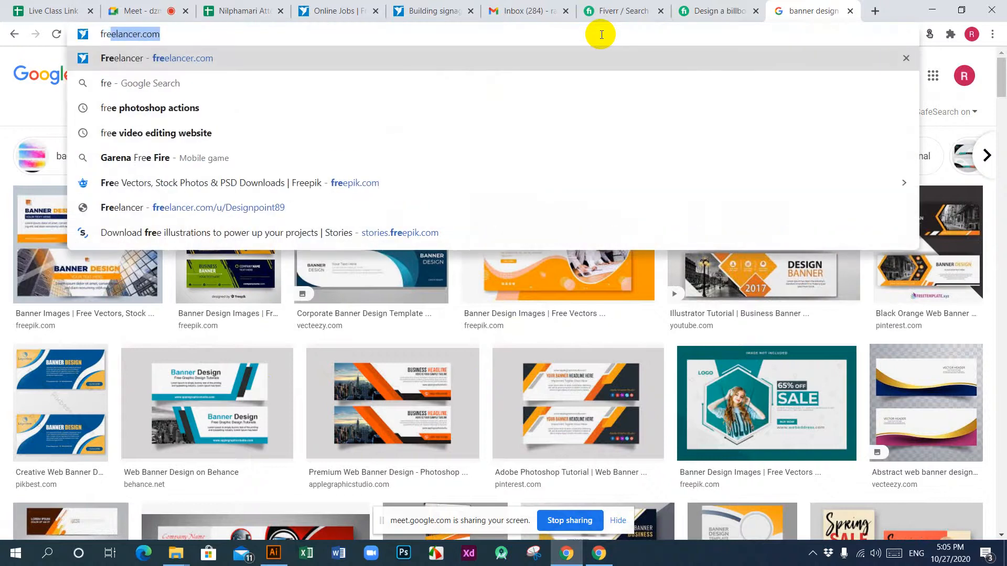
text(pik)
key(Return)
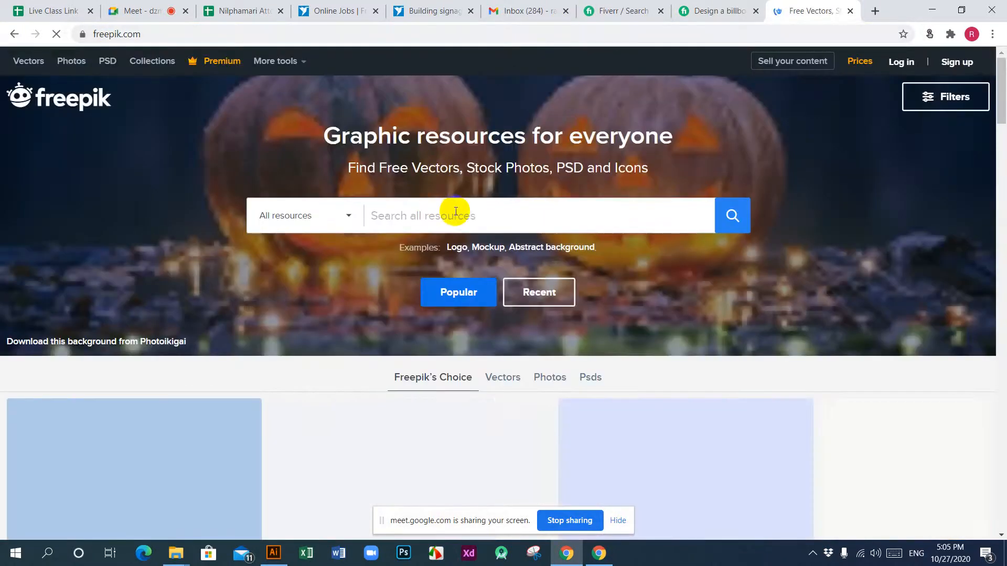
Step: Search all Freepik resources for "banner design" and browse the banner templates and collections
click(454, 211)
text(banner design)
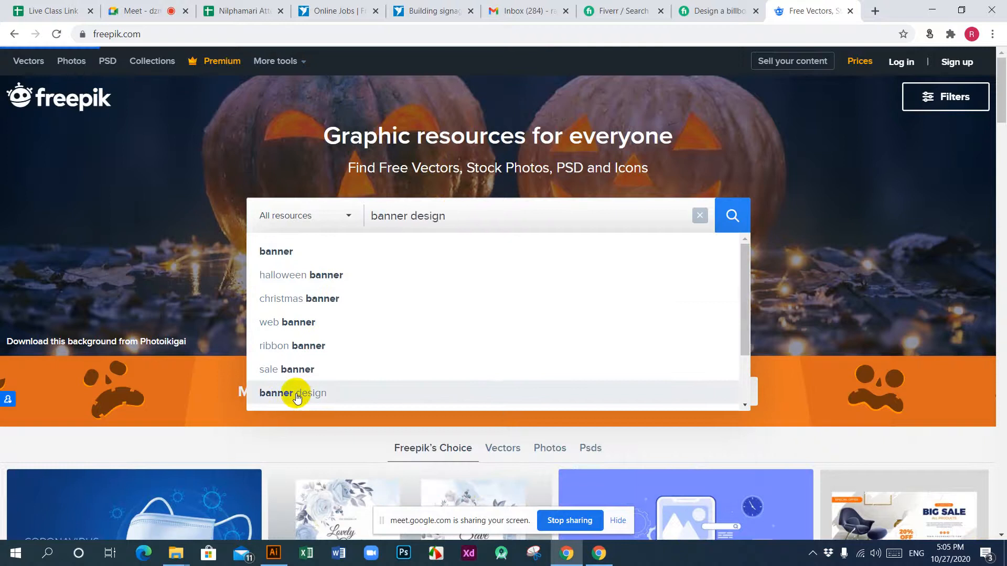
click(298, 398)
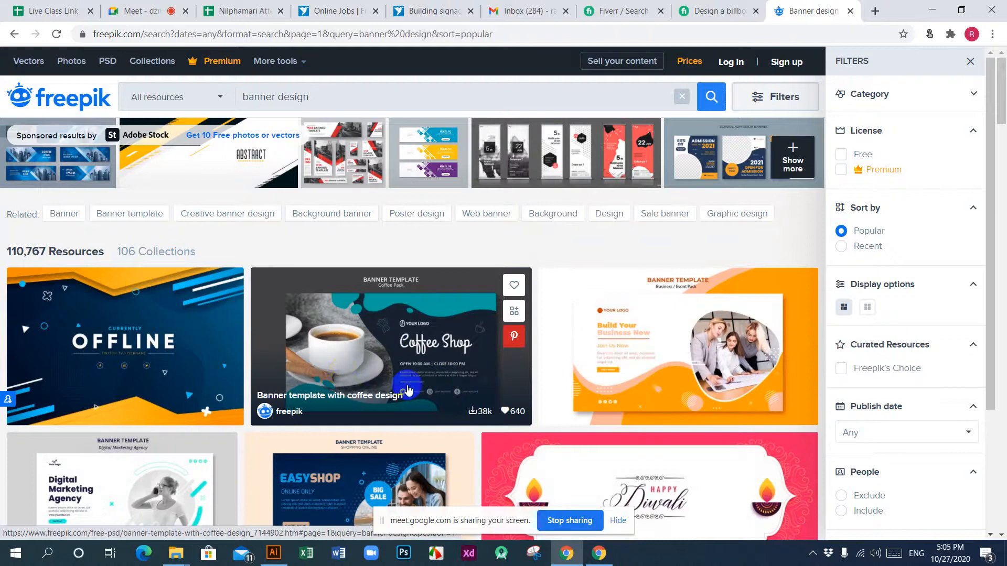
scroll(412, 363, down, 5)
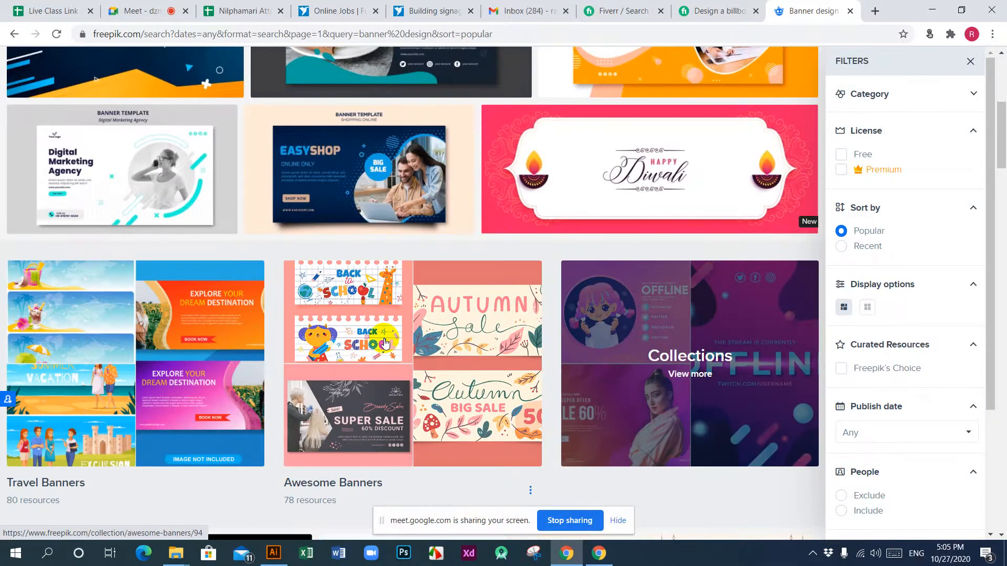
scroll(409, 301, down, 7)
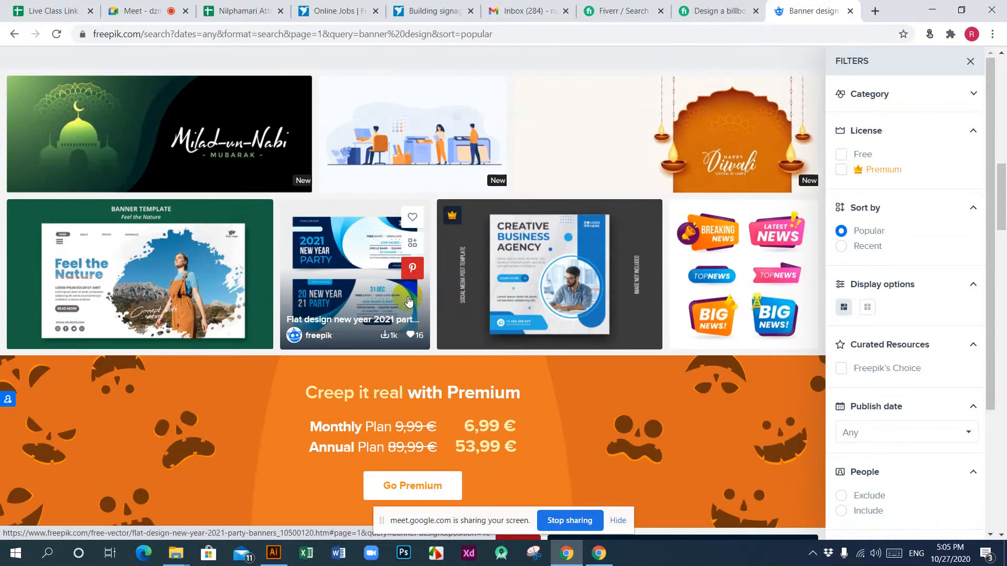
scroll(410, 300, down, 5)
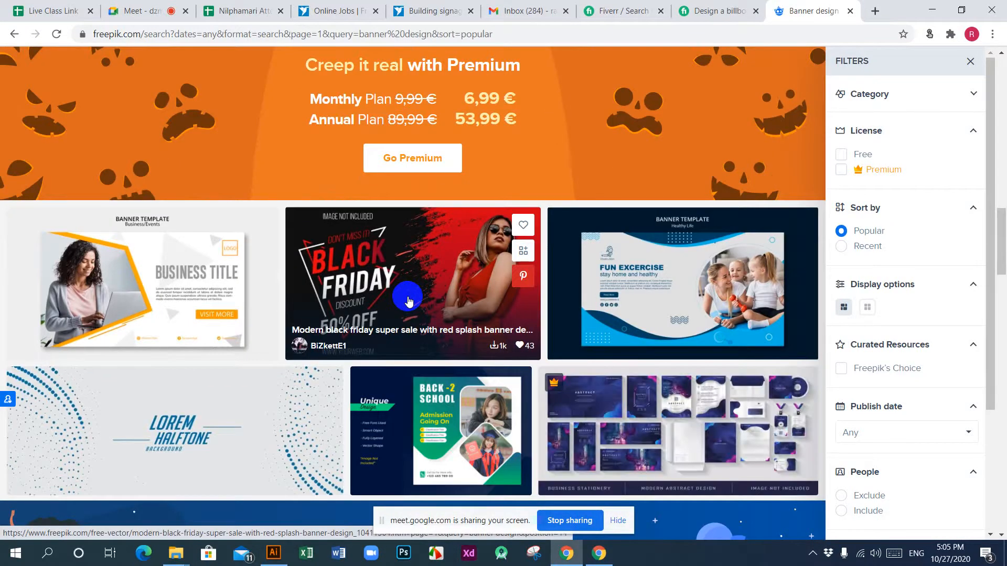
scroll(408, 299, down, 6)
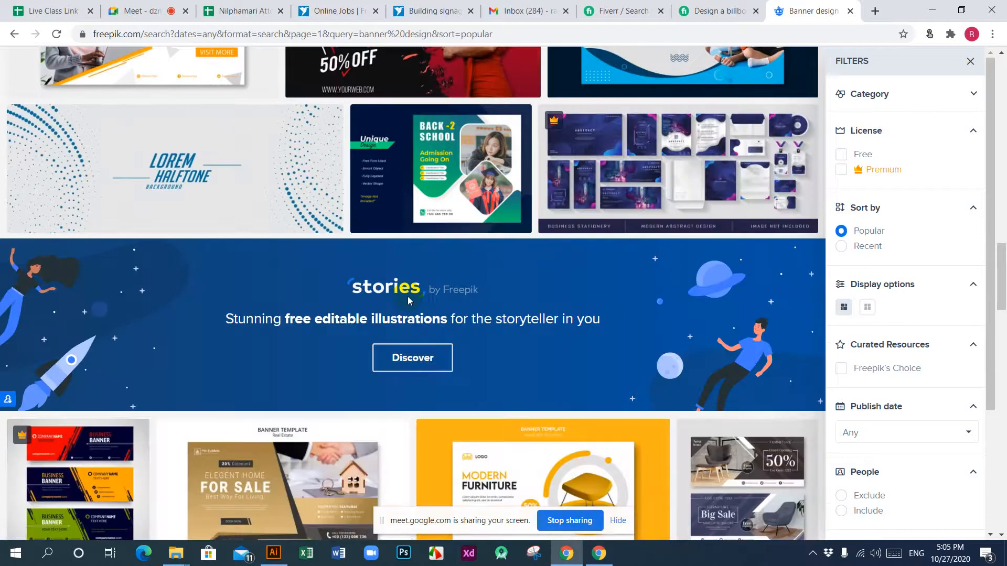
scroll(407, 297, down, 3)
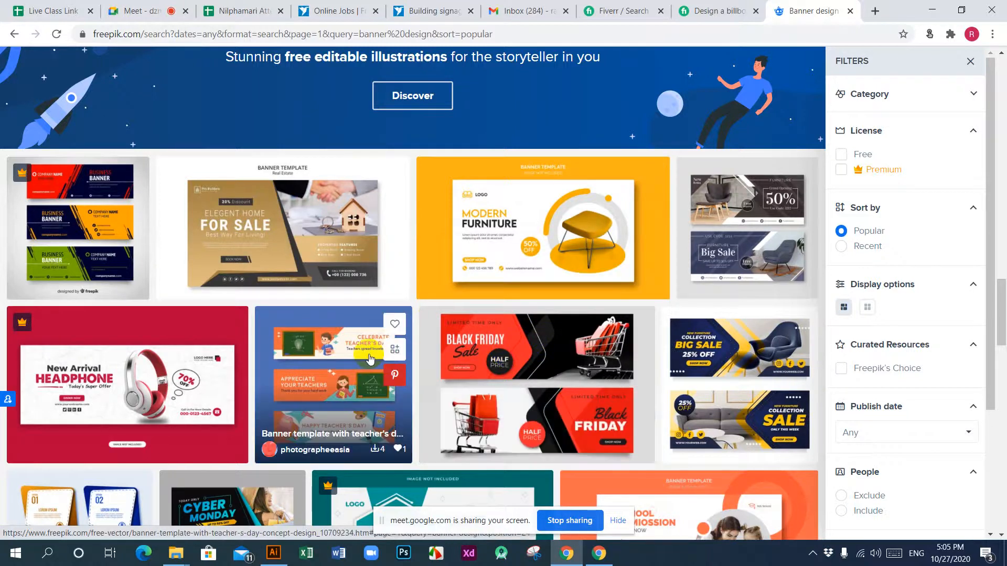
Step: Open the real estate "Elegent Home For Sale" banner template from the results and try to download it for free
click(284, 231)
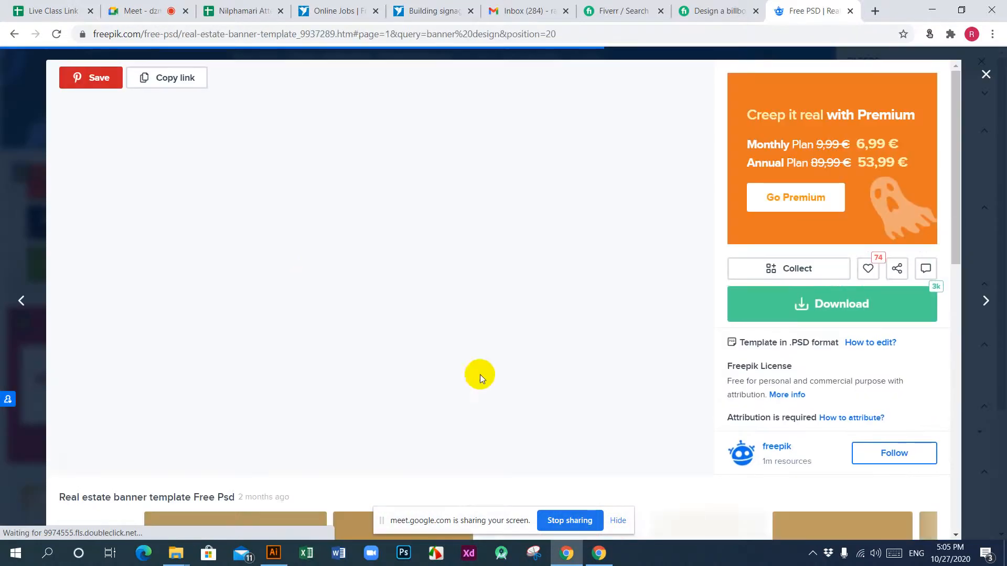
scroll(595, 373, down, 5)
scroll(553, 359, up, 3)
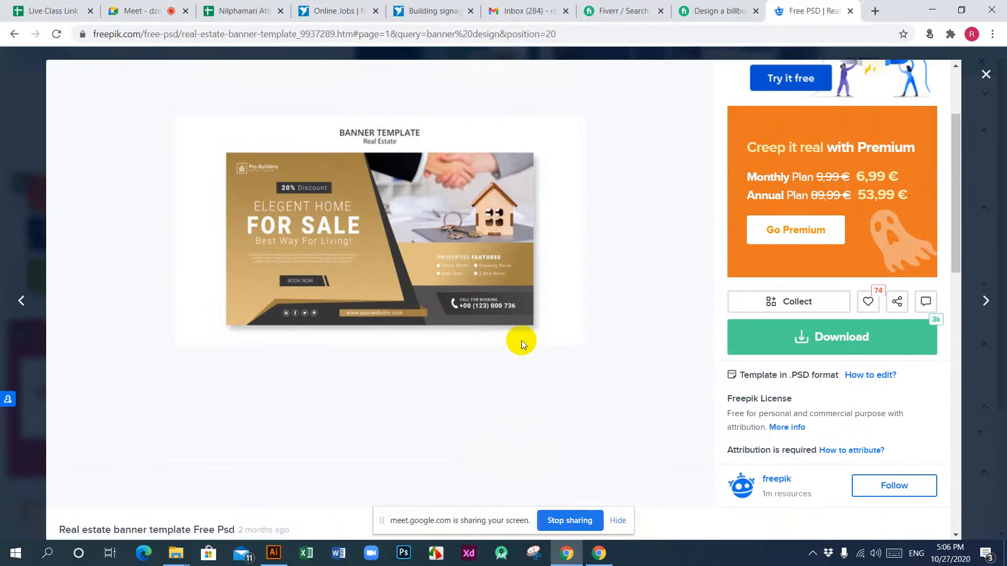
click(837, 337)
click(830, 516)
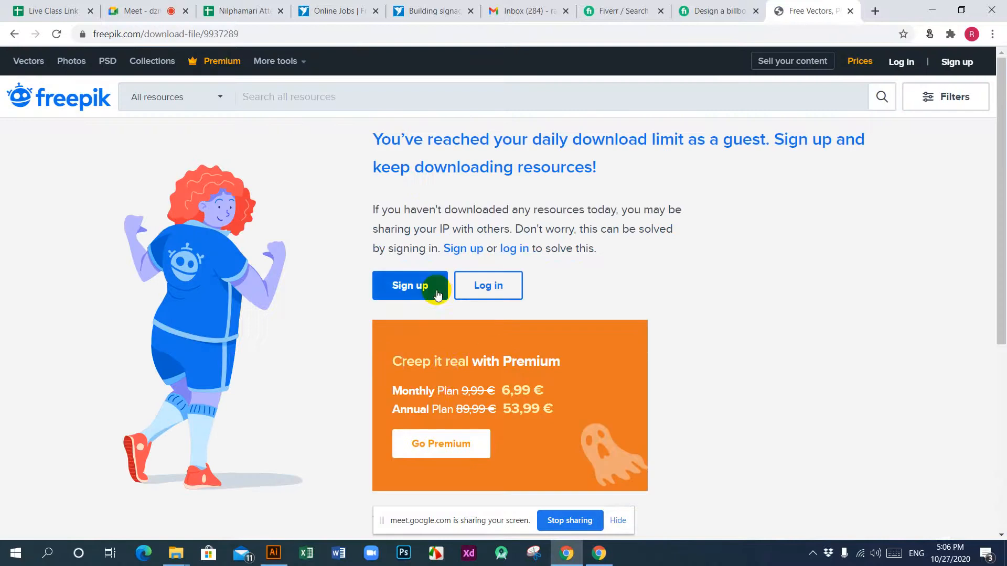
Step: Log in to Freepik with one of the existing Google accounts
click(488, 285)
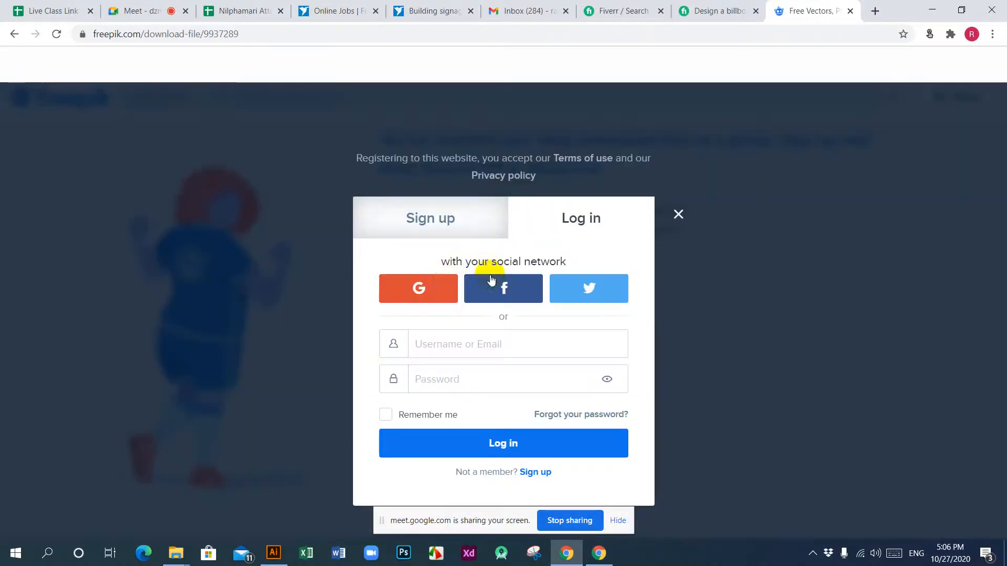
click(446, 288)
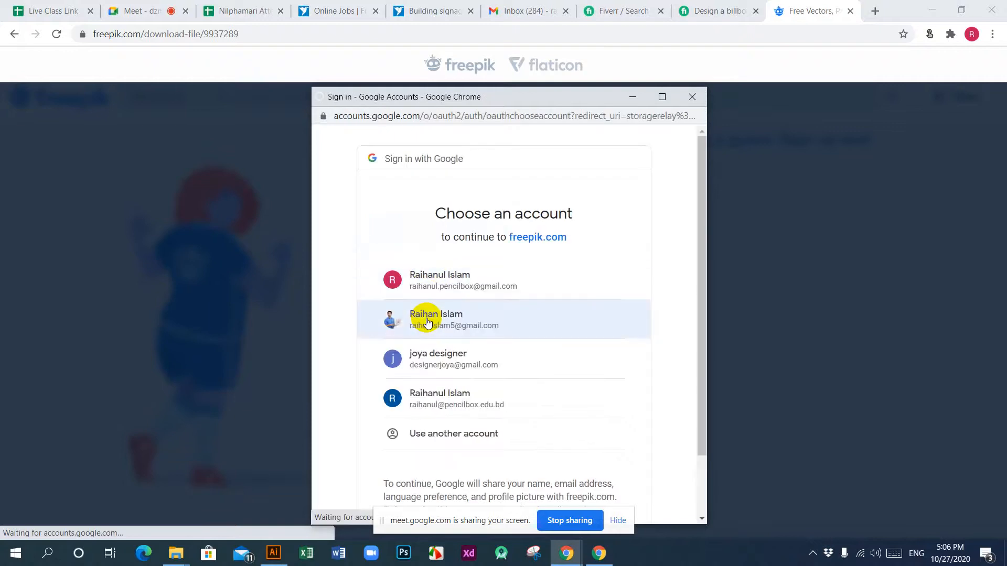
click(426, 318)
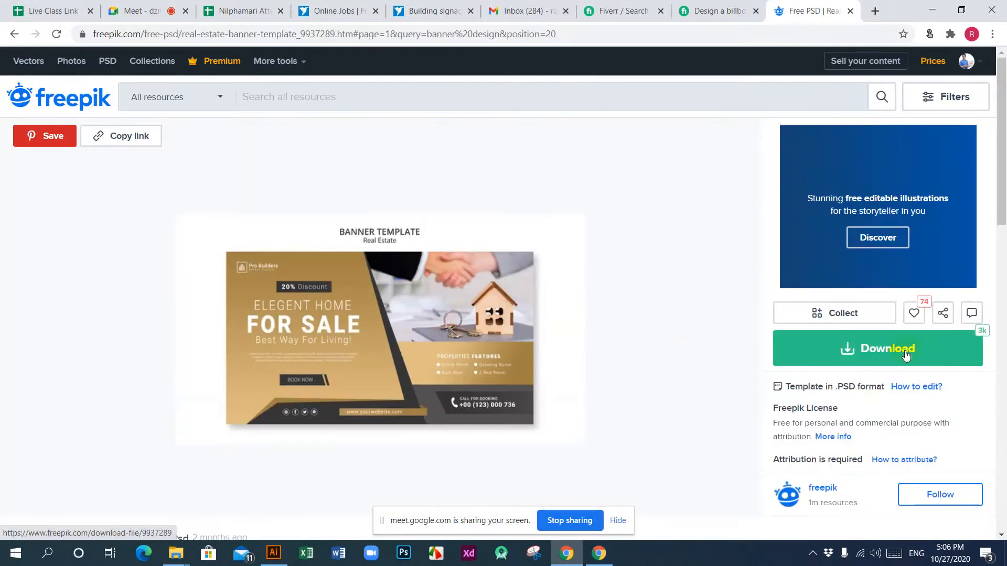
Step: Download the real estate banner template PSD with the free attribution licence and look over its related templates
click(906, 355)
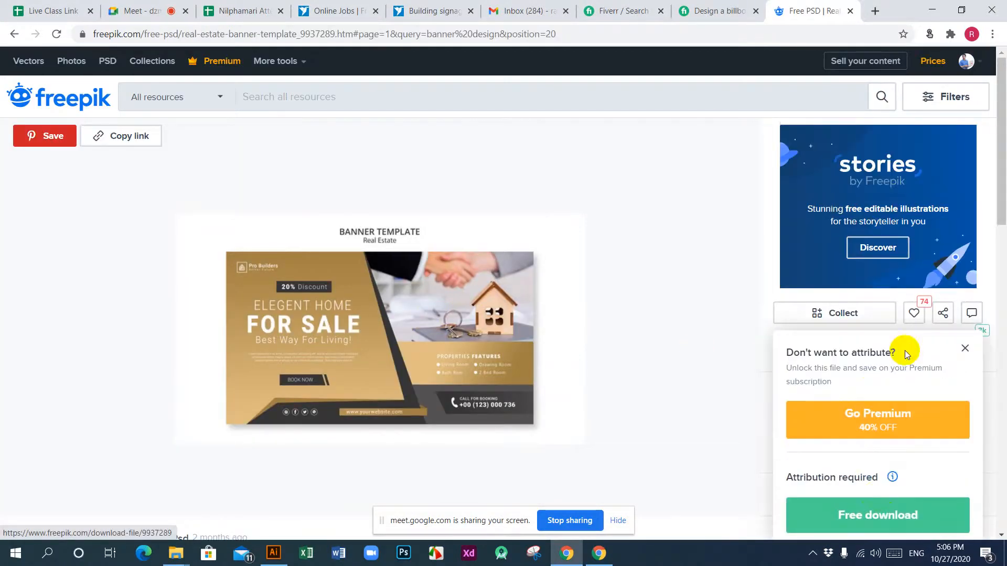
click(873, 520)
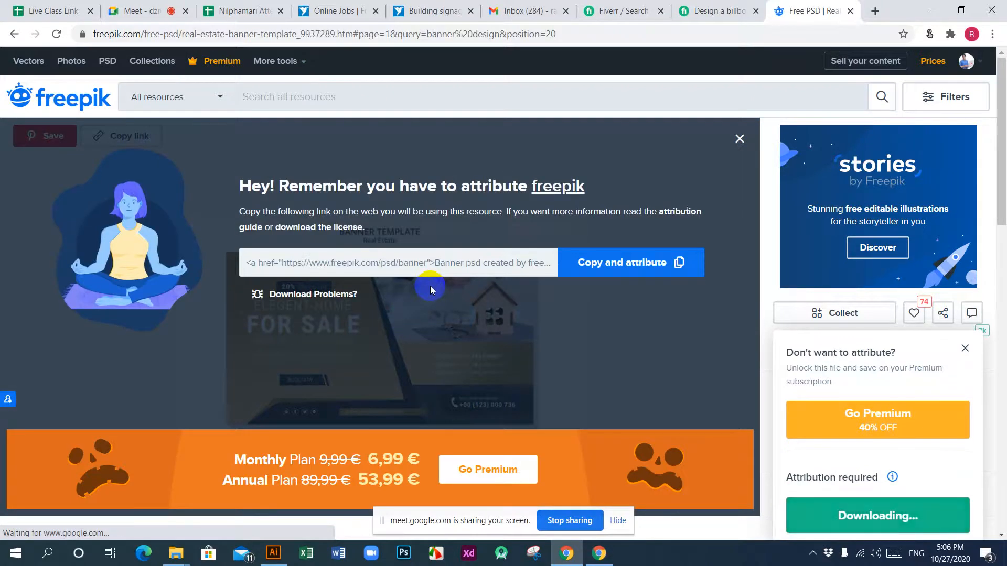
scroll(430, 286, down, 5)
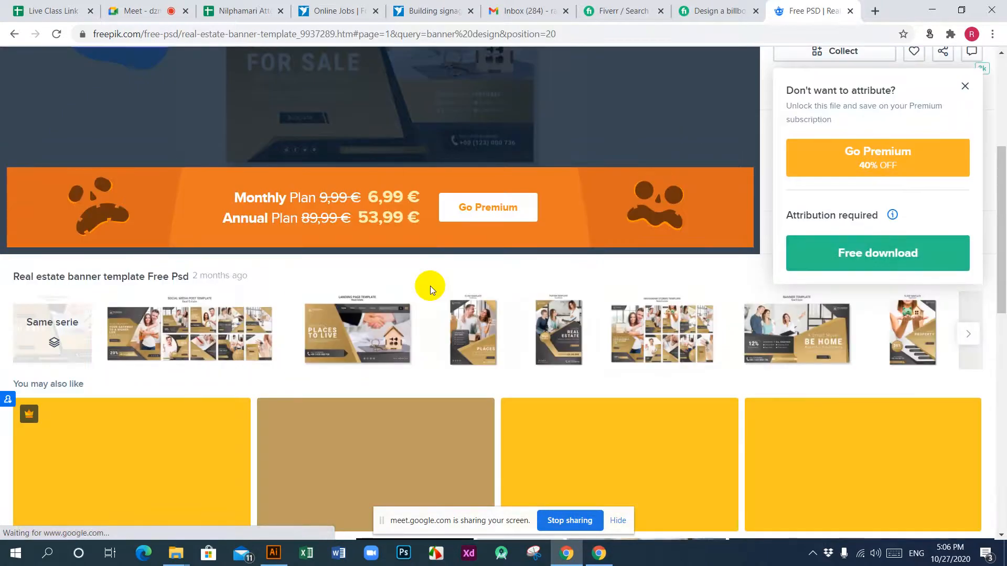
scroll(429, 285, down, 5)
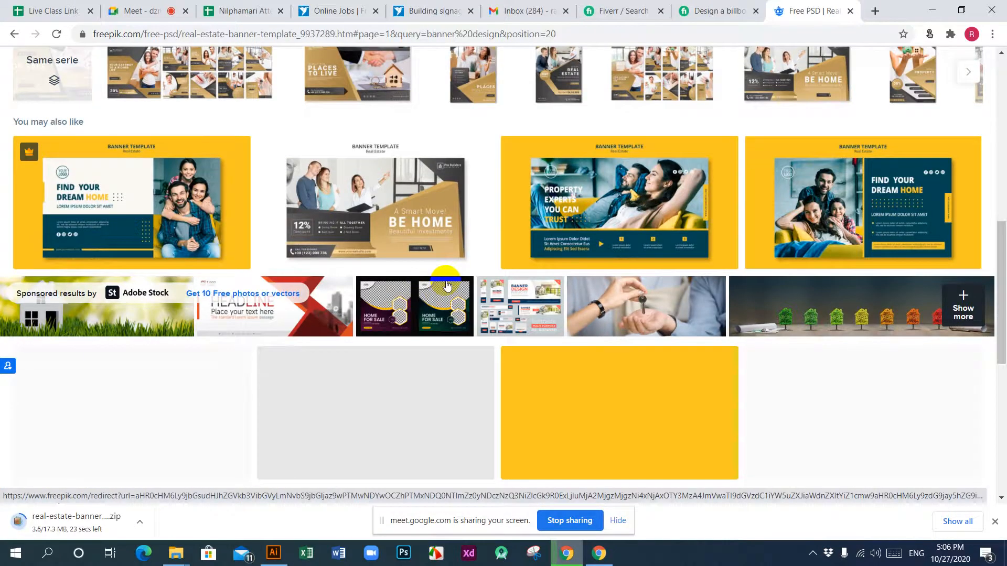
scroll(448, 285, down, 3)
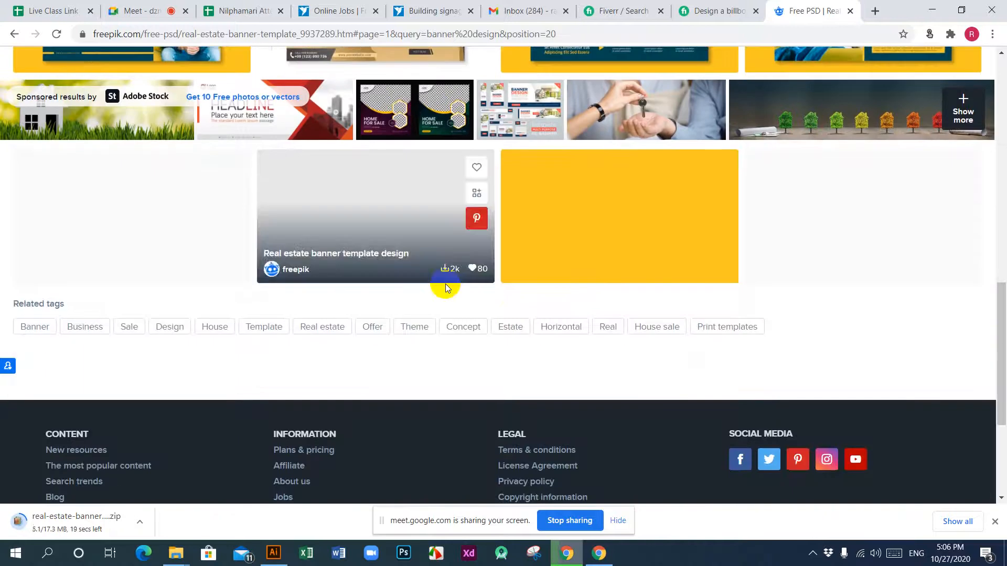
scroll(527, 294, up, 15)
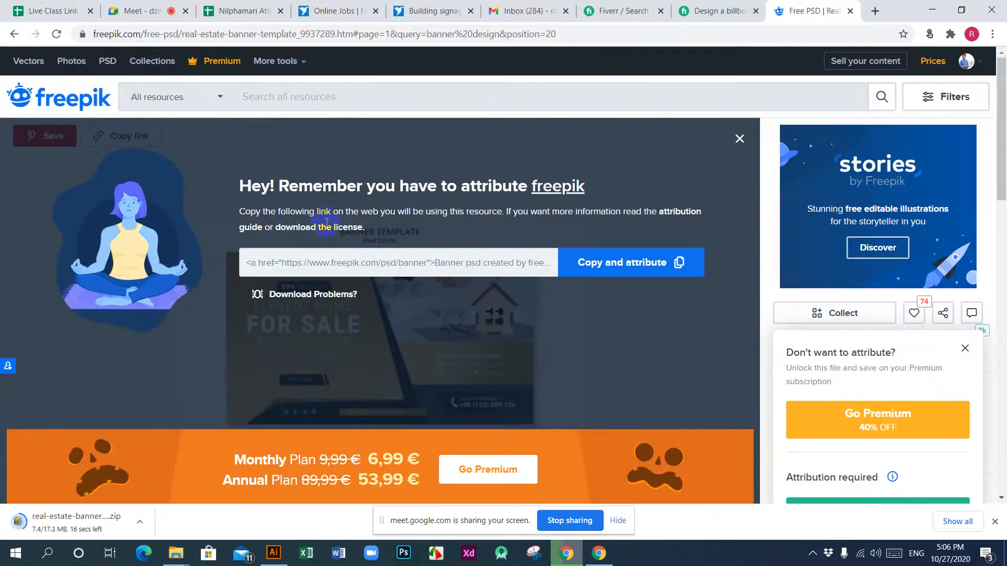
Step: Search all Freepik resources for "banner design" again and browse the first rows of templates
click(367, 95)
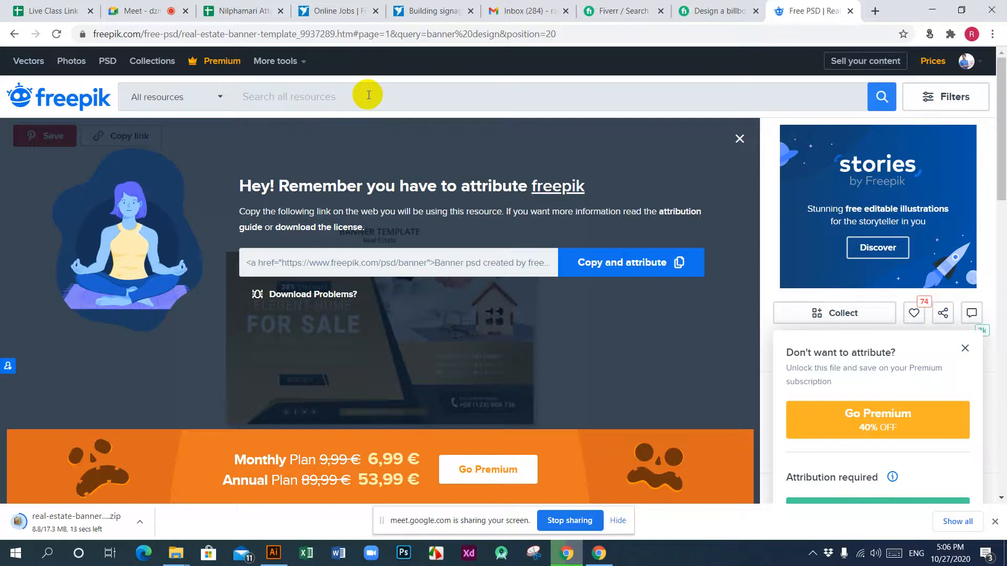
text(banner)
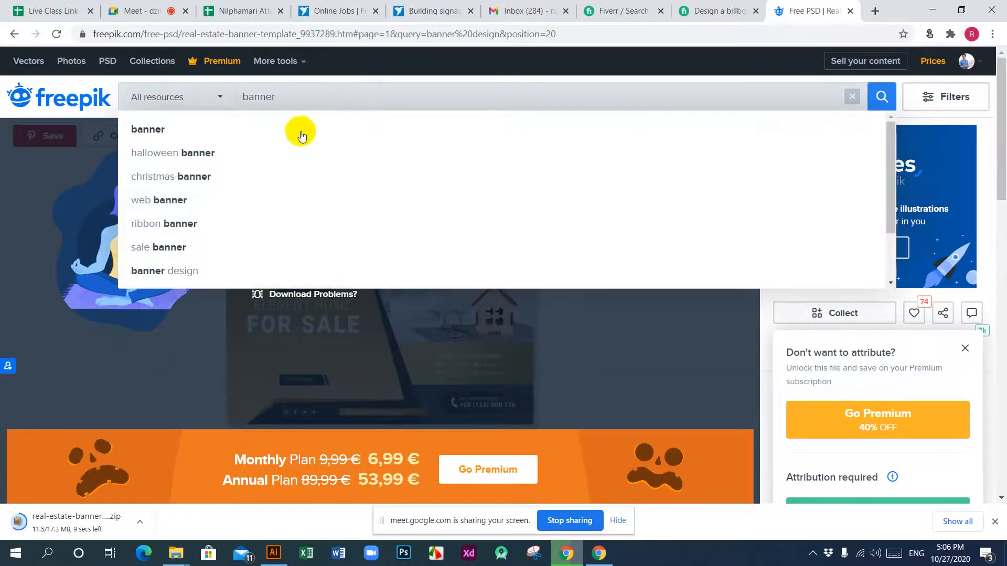
click(179, 270)
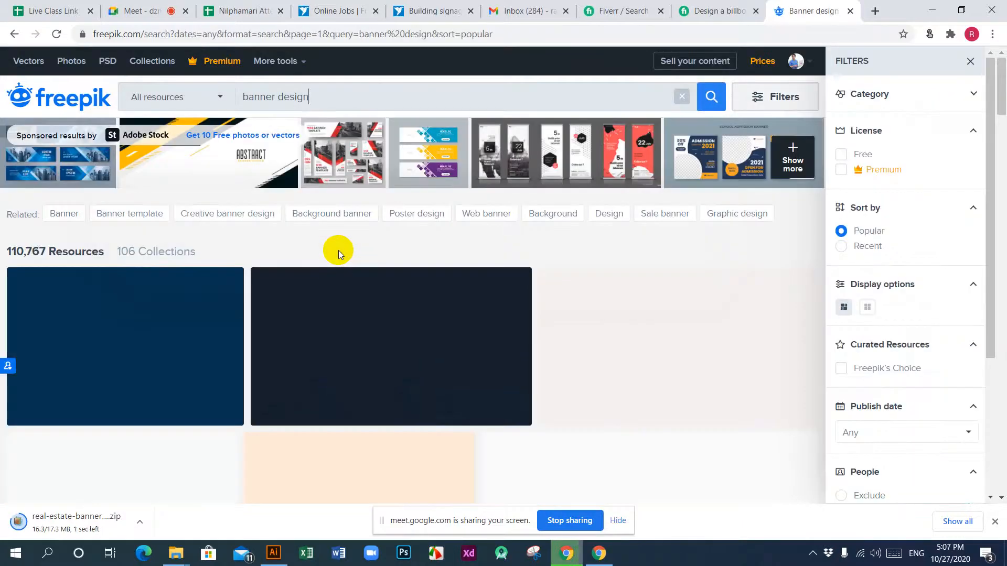
scroll(338, 250, down, 5)
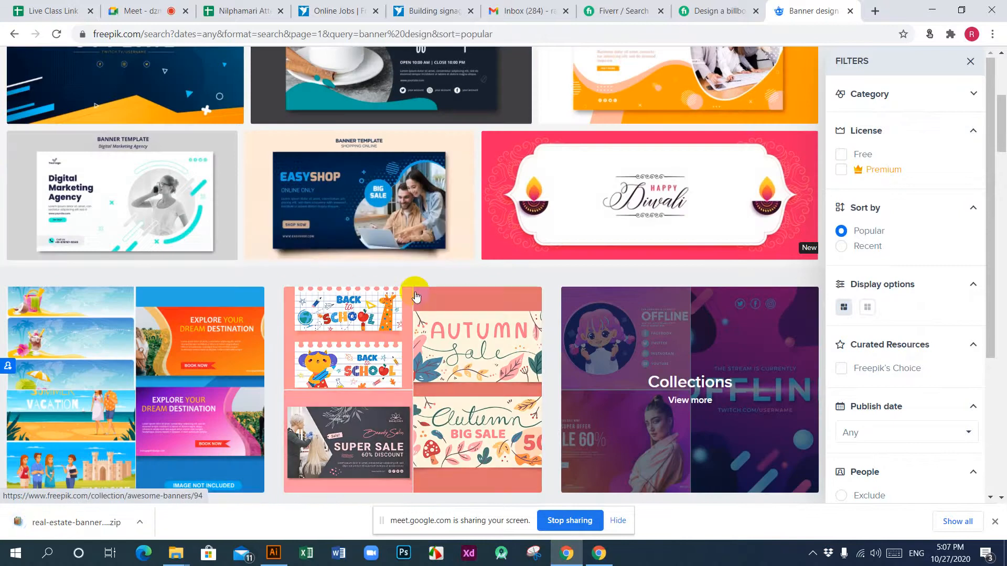
Step: Open the EasyShop shopping online banner template and try to download it for free
click(329, 193)
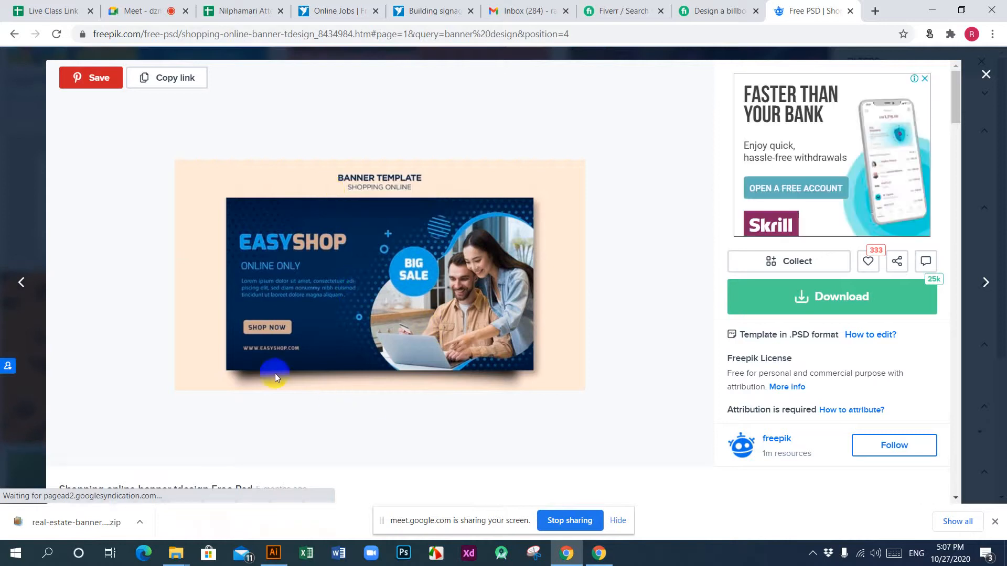
click(826, 297)
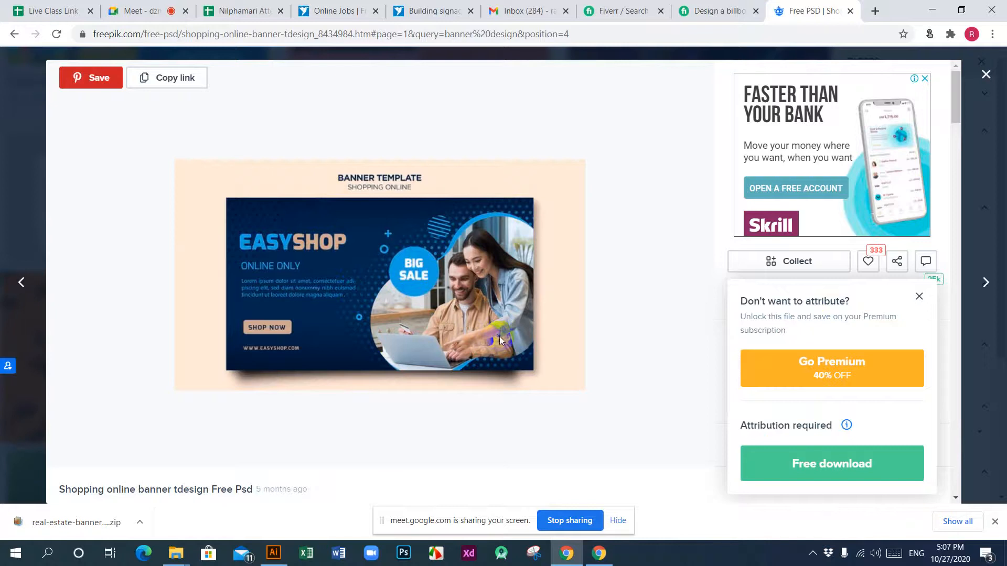
click(849, 465)
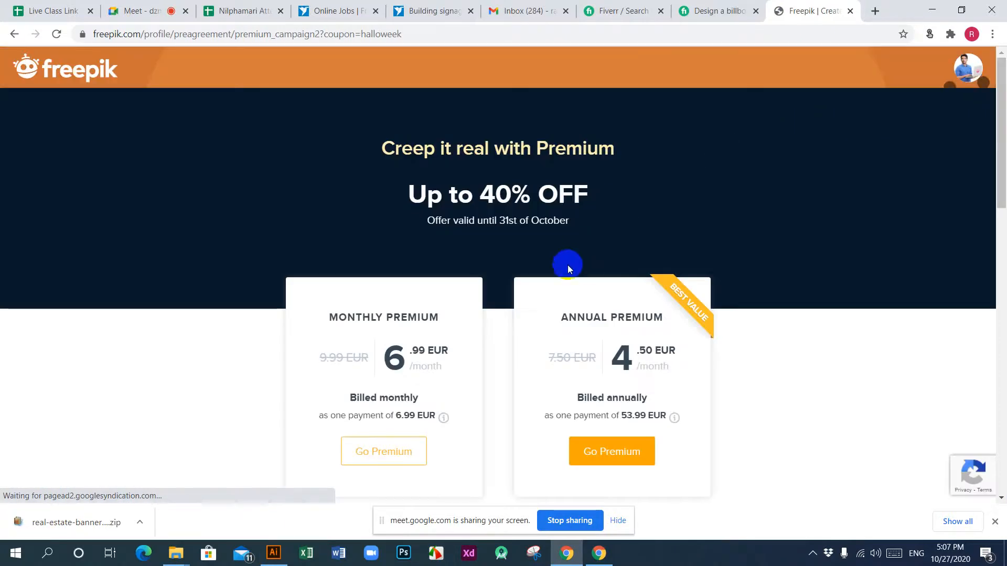
Step: Look over the monthly and annual Freepik Premium plans and the features they offer
scroll(567, 269, down, 3)
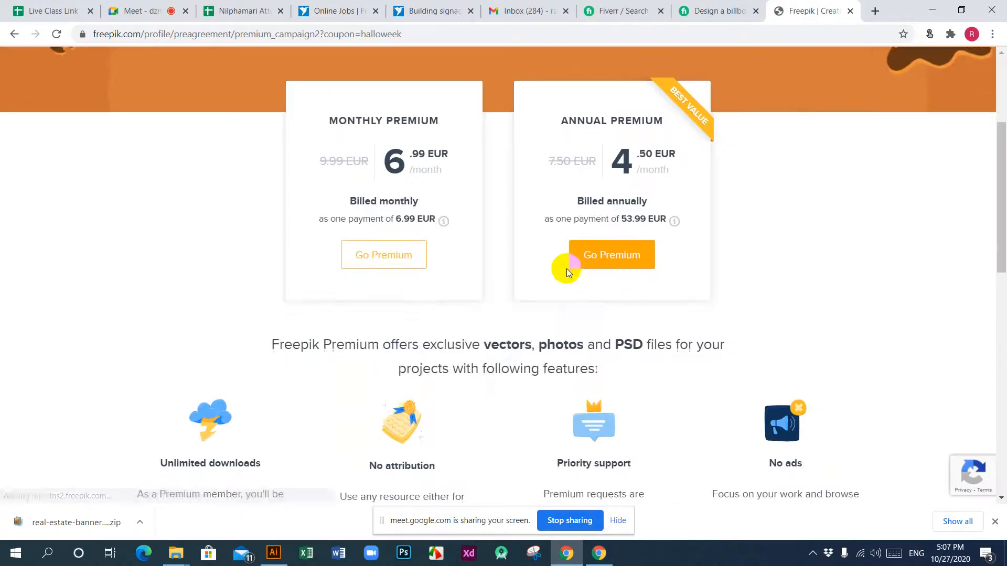
scroll(566, 268, down, 4)
scroll(566, 268, up, 5)
scroll(567, 269, up, 3)
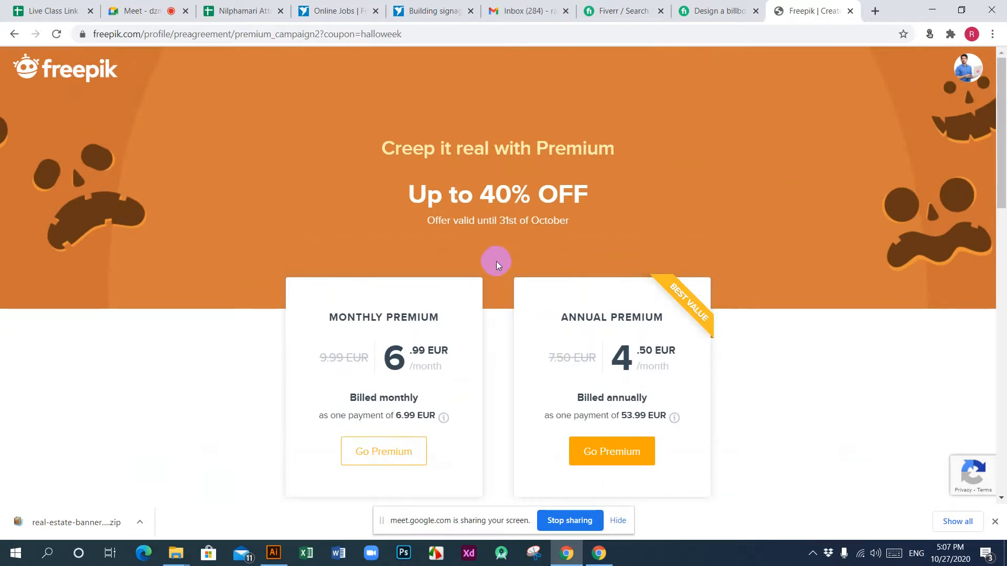
scroll(496, 261, down, 6)
scroll(496, 261, up, 5)
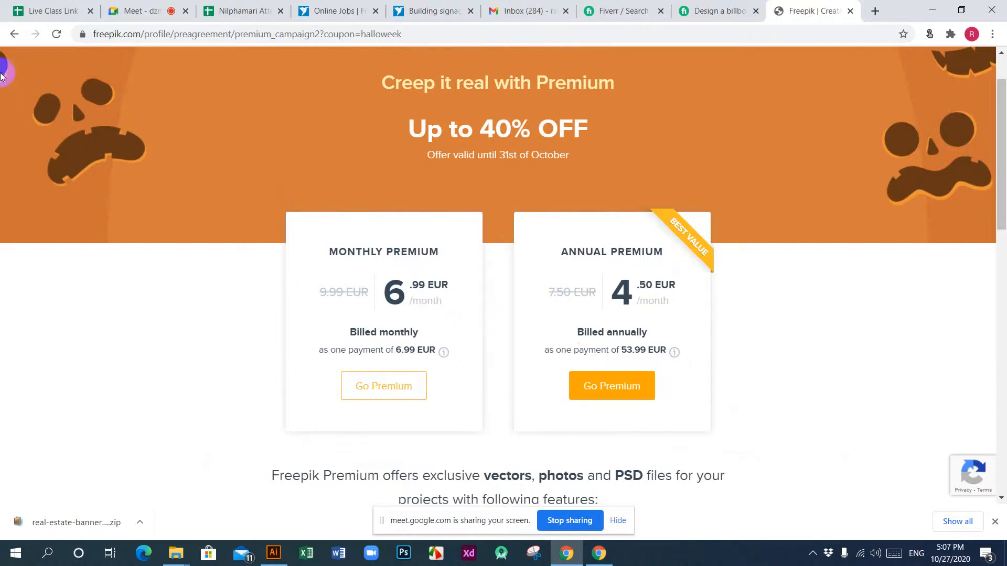
Step: Return to the EasyShop banner template page and look through the similar banner templates below it
click(15, 35)
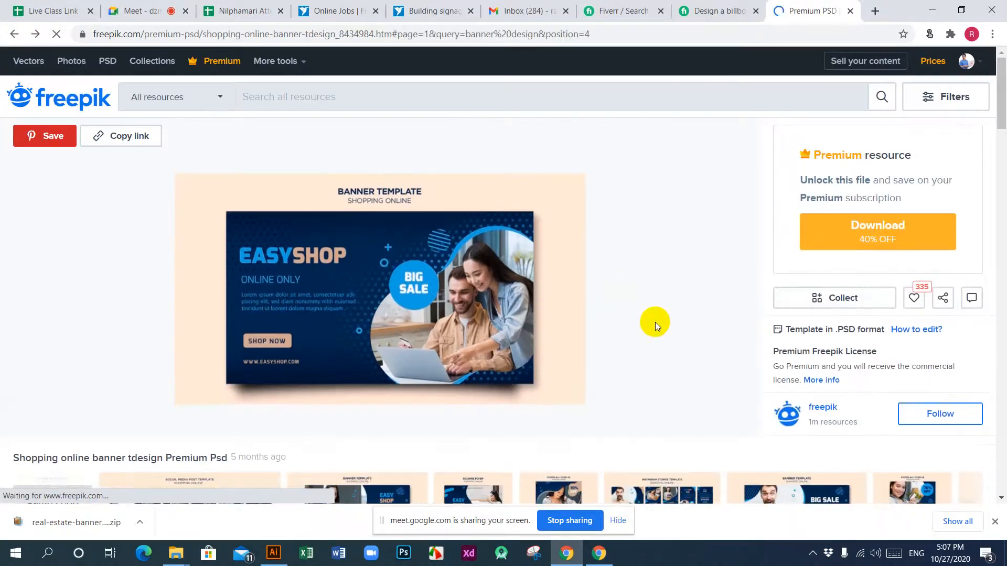
scroll(655, 323, down, 4)
scroll(656, 324, down, 6)
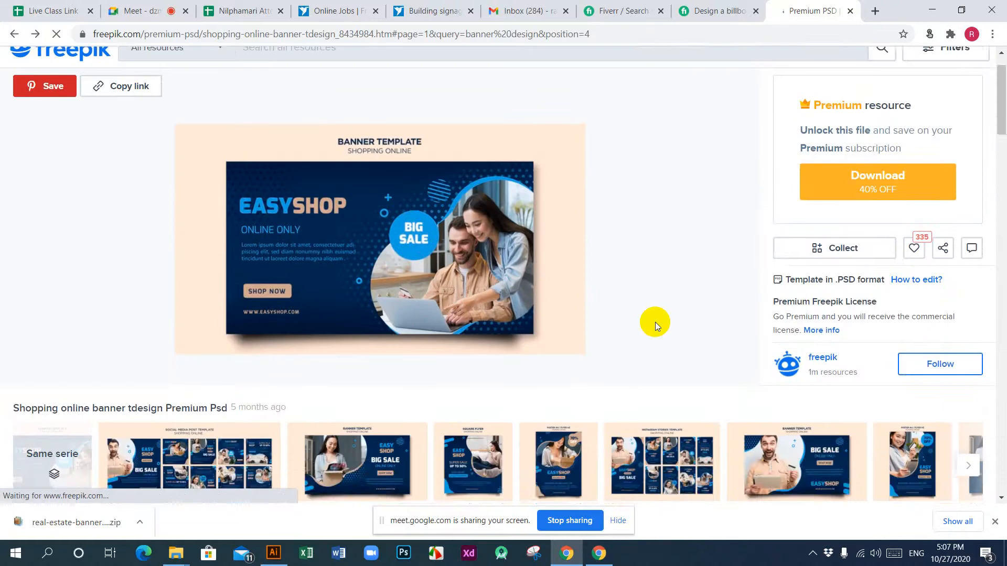
scroll(656, 325, down, 5)
scroll(655, 325, up, 5)
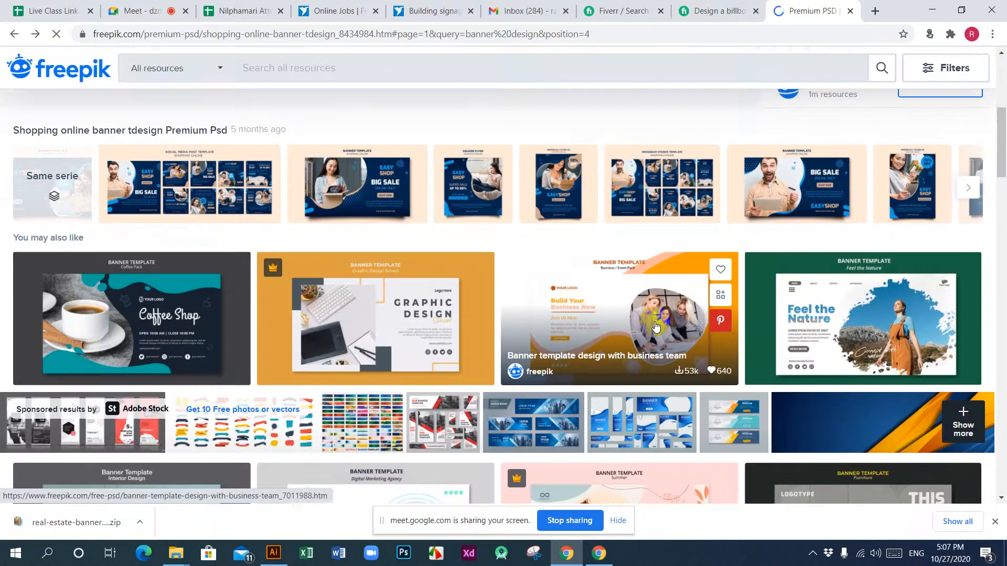
Step: Download the Coffee Shop banner template PSD with the free attribution licence and close its preview
click(131, 308)
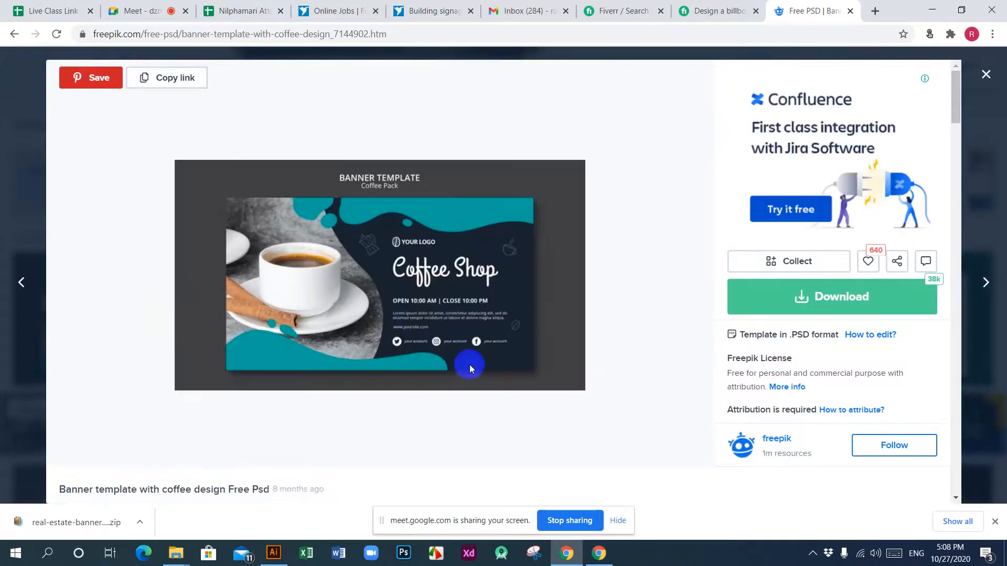
click(838, 317)
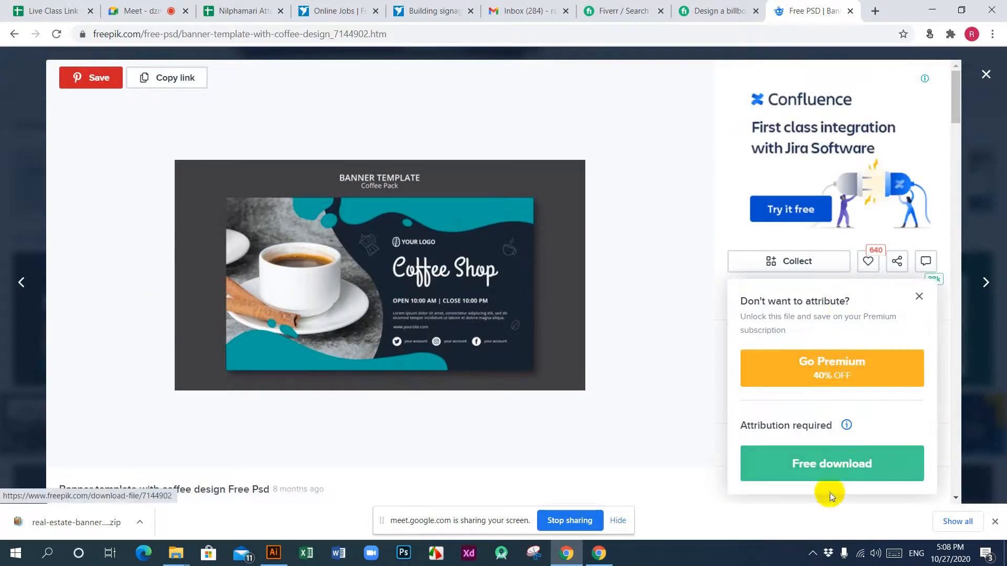
click(832, 463)
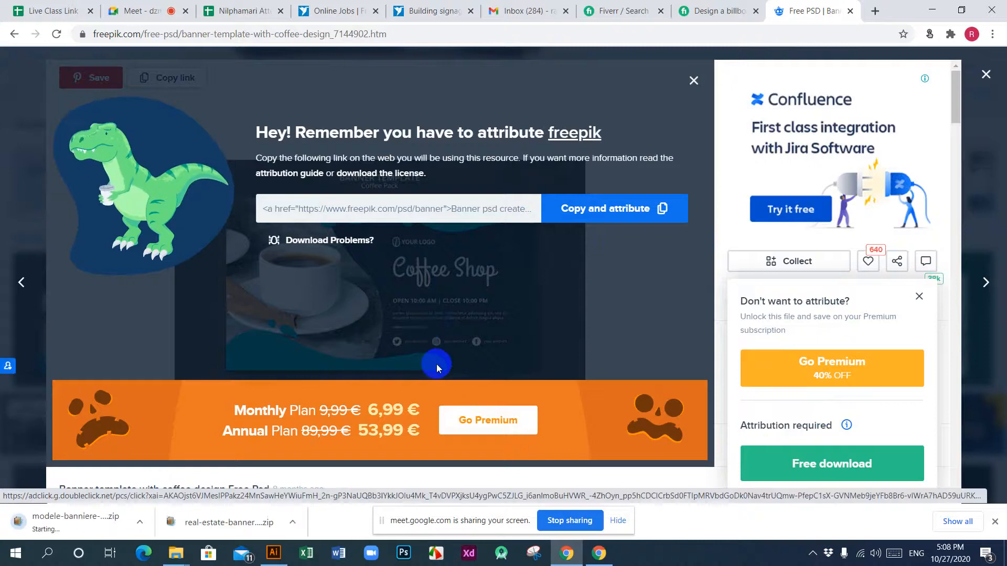
click(992, 79)
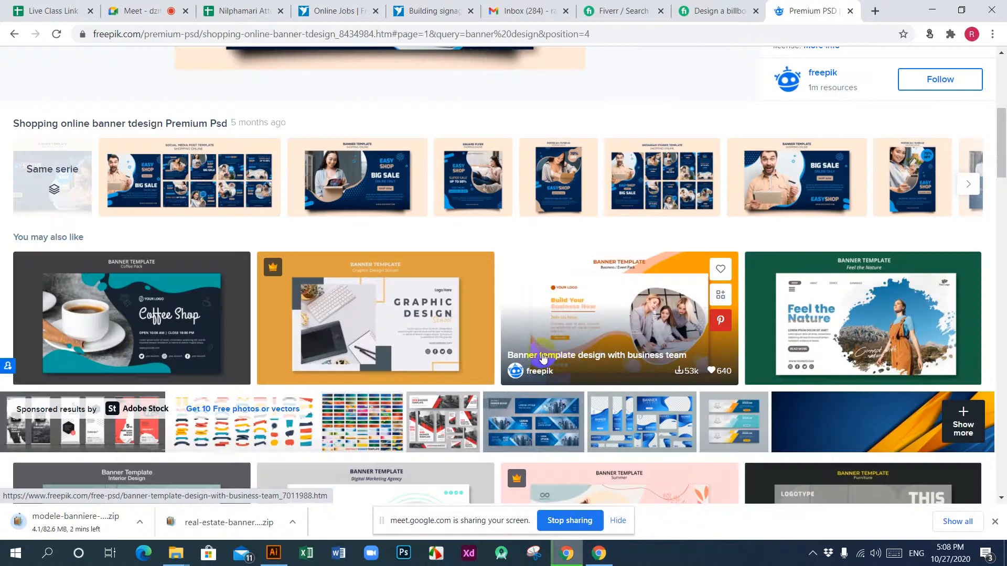
Step: Browse the suggested banner templates and open the workout concept horizontal banner template to look at its page
scroll(543, 357, down, 5)
scroll(542, 356, down, 5)
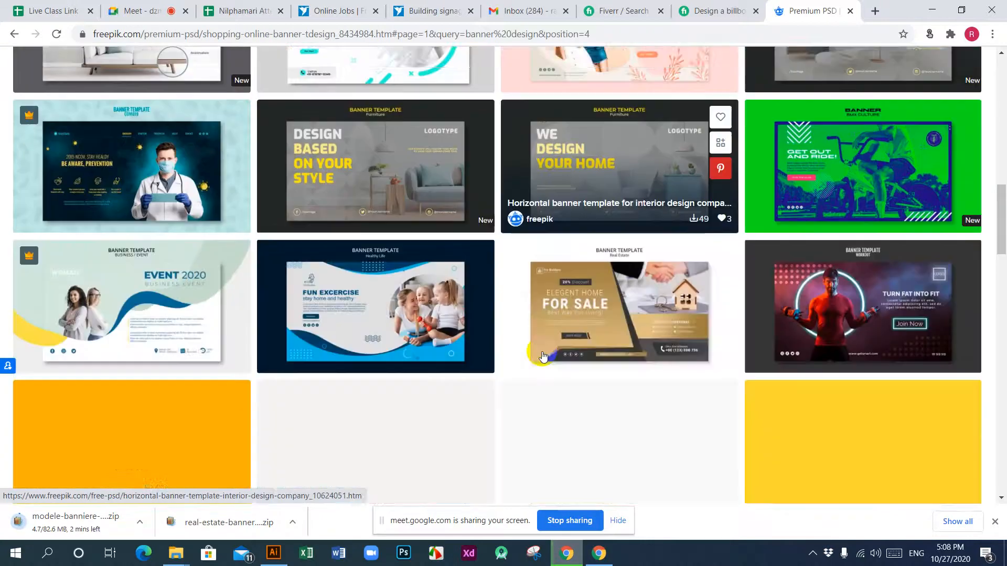
scroll(542, 357, up, 3)
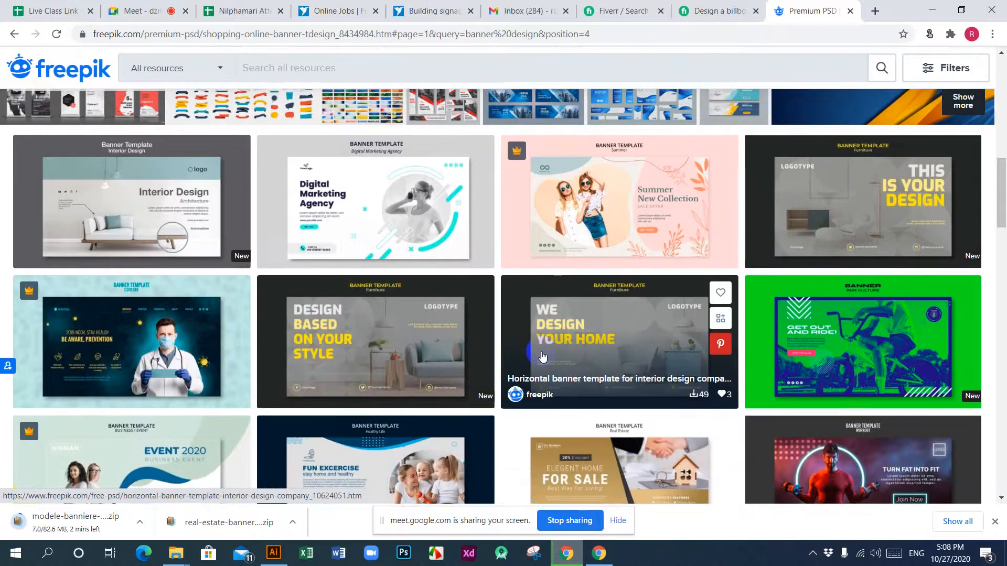
scroll(542, 356, down, 6)
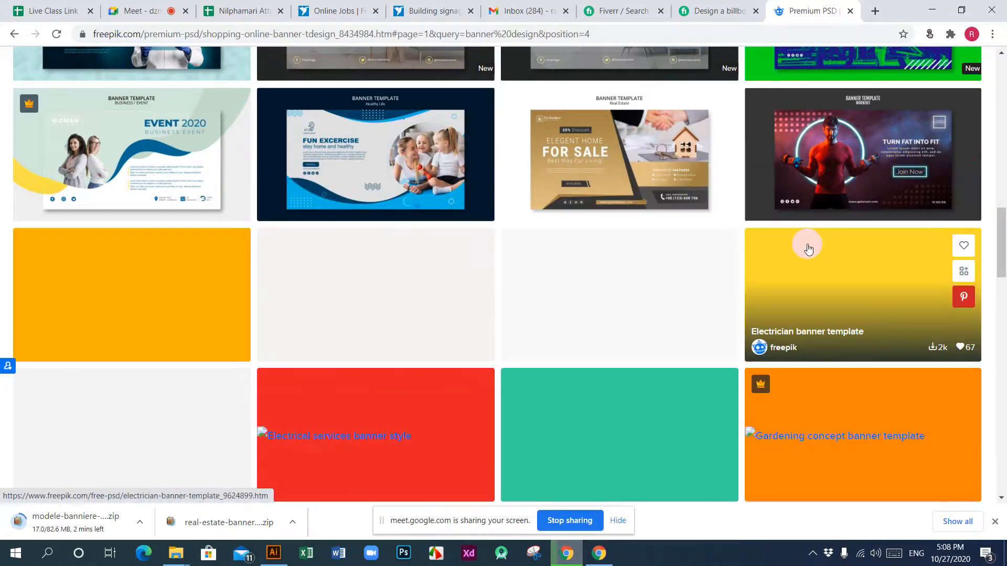
click(879, 164)
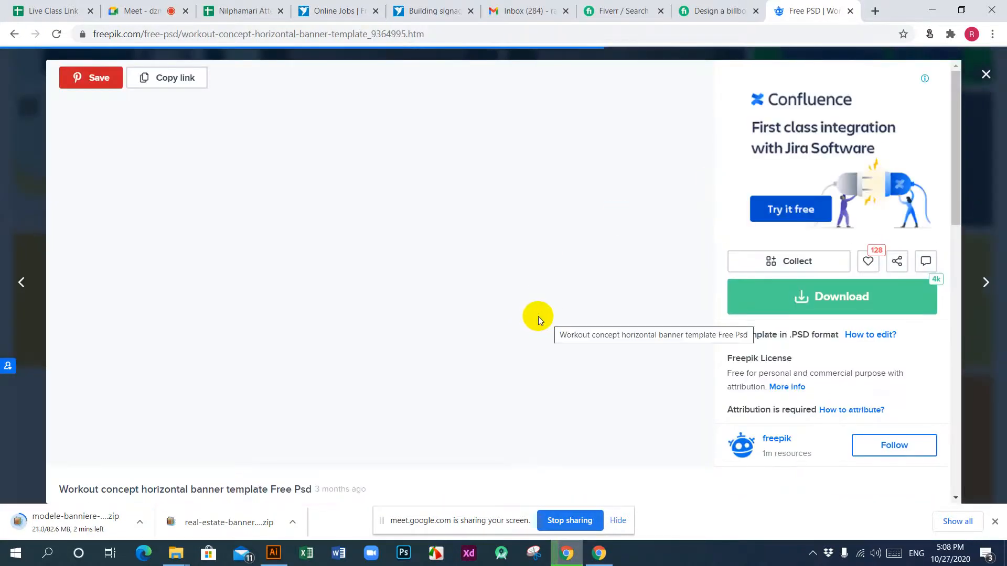
scroll(549, 300, down, 5)
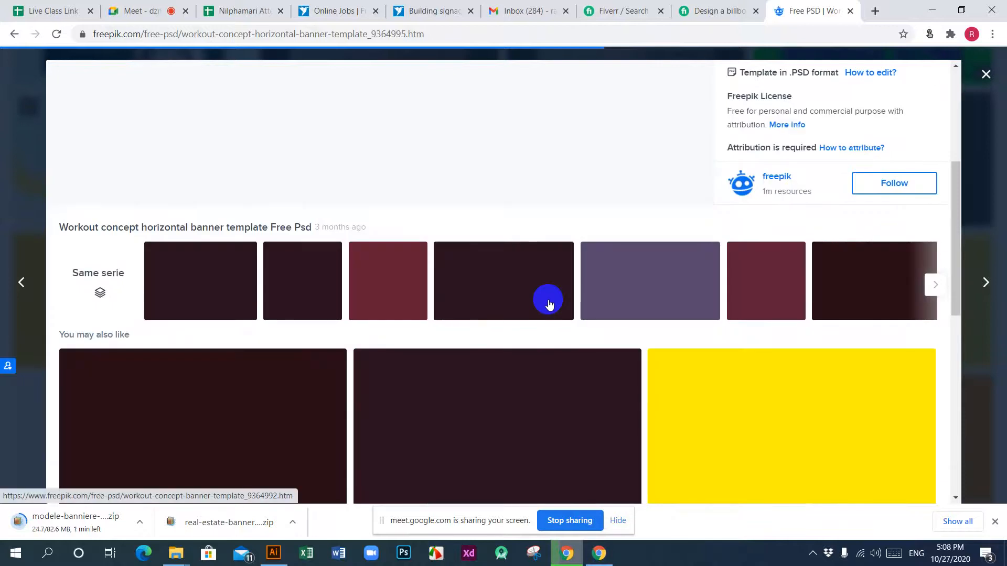
scroll(548, 304, up, 5)
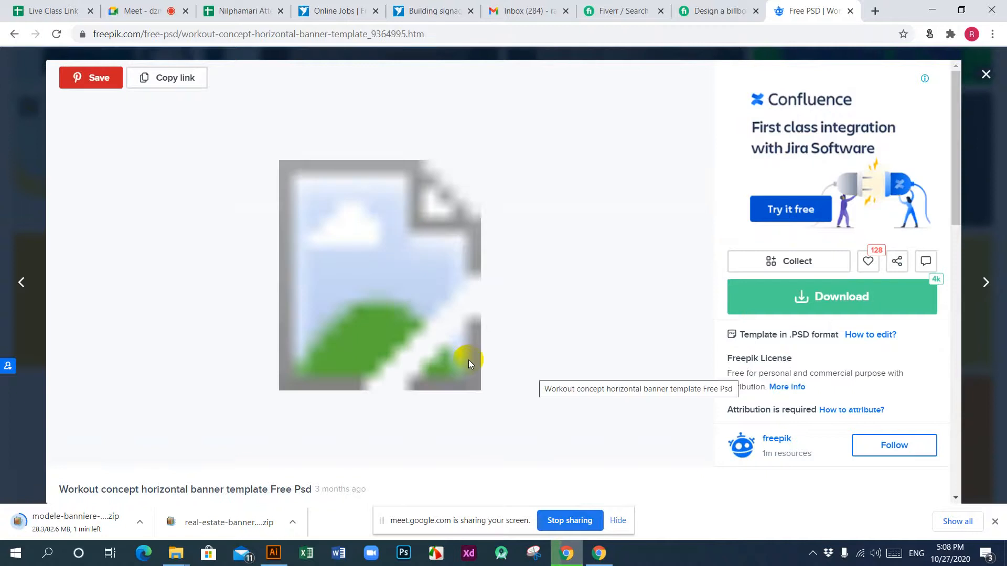
Step: Close the workout template preview, open the electrician banner concept template and look through the suggested banner templates below it
click(984, 75)
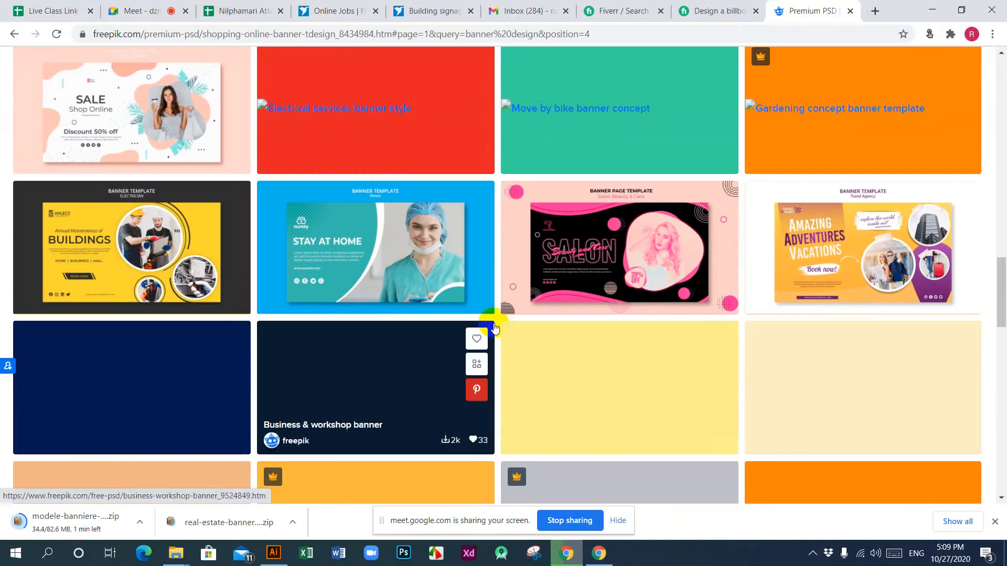
click(146, 250)
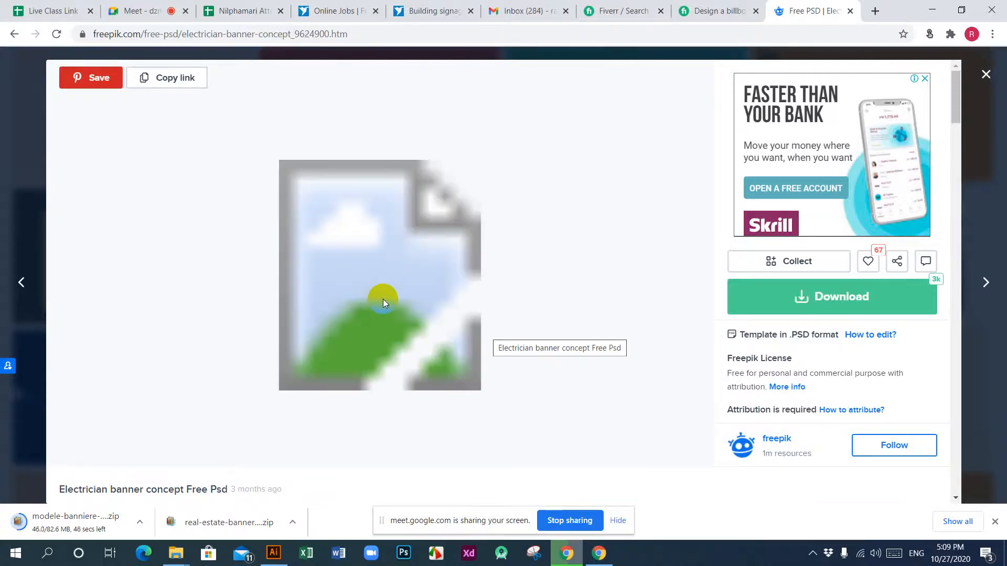
scroll(382, 298, down, 10)
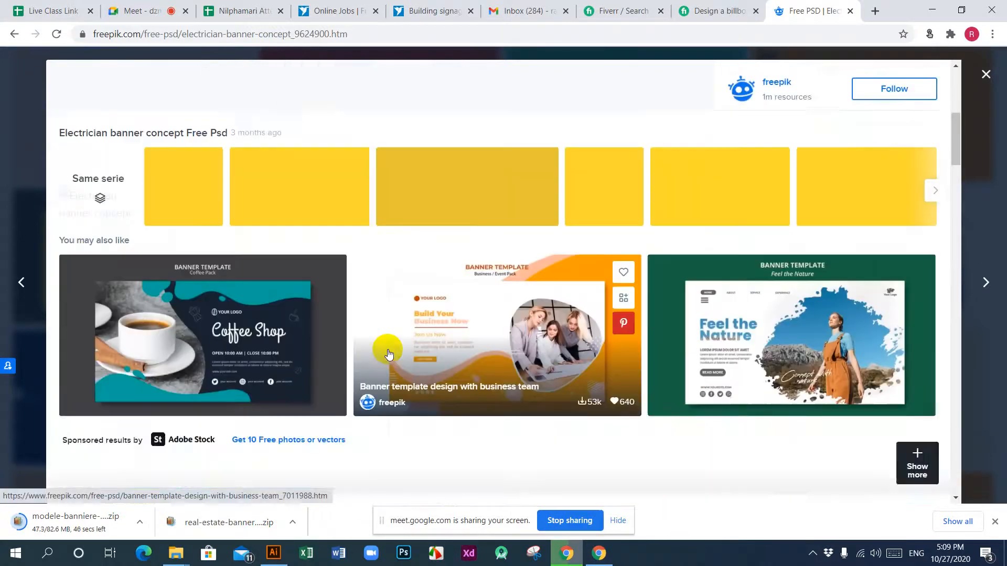
scroll(389, 354, down, 5)
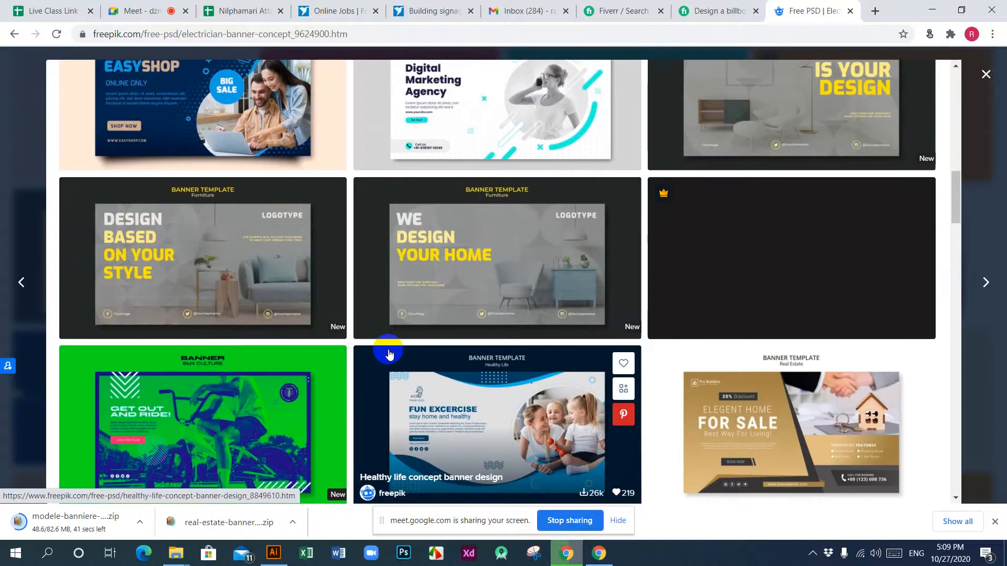
scroll(389, 354, down, 5)
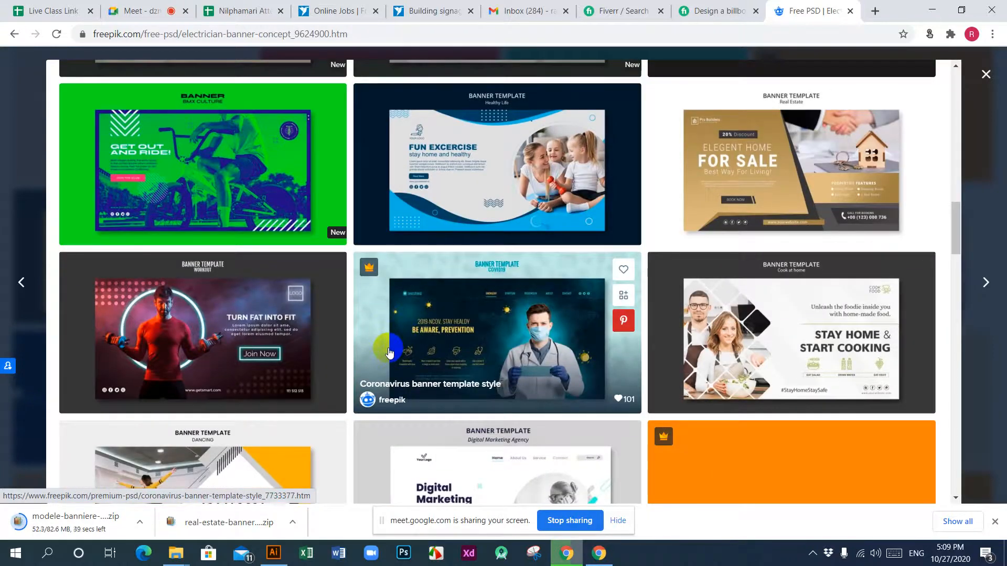
scroll(389, 353, down, 5)
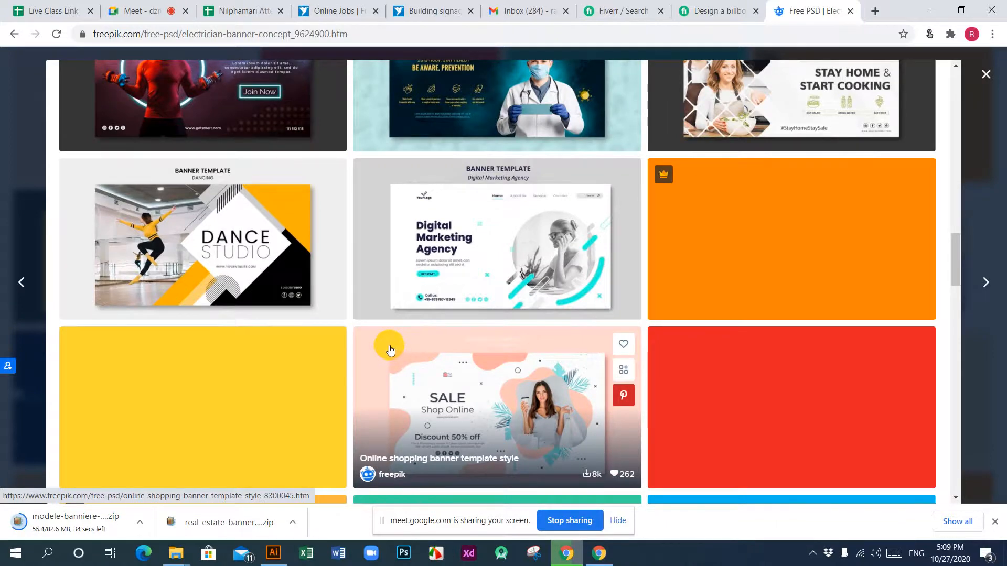
scroll(390, 350, down, 4)
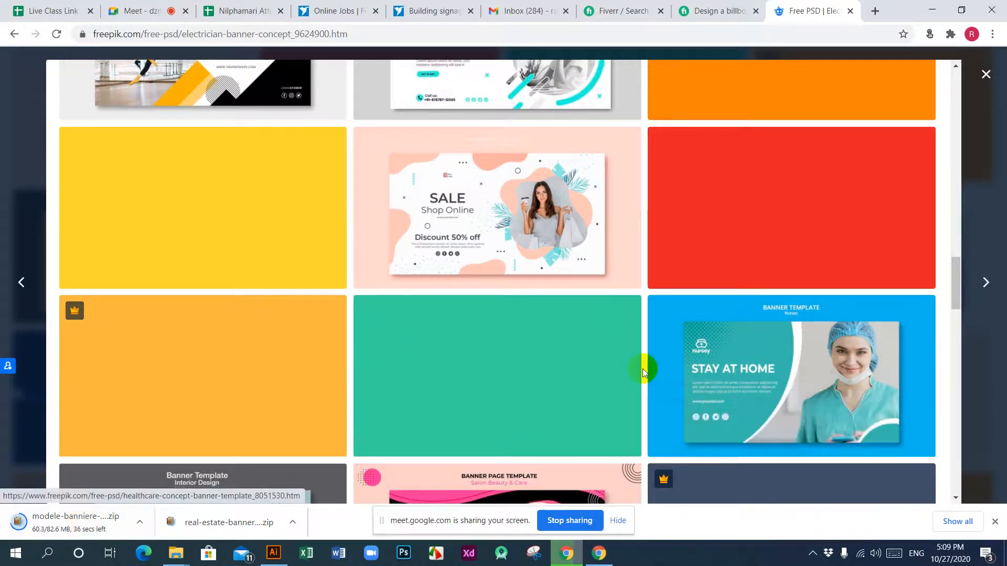
scroll(642, 369, down, 6)
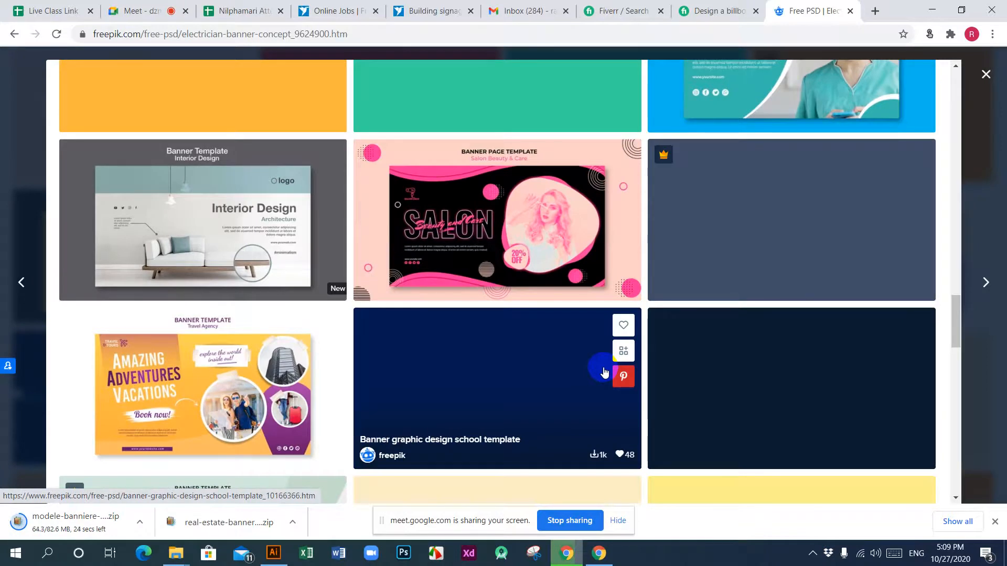
scroll(604, 372, down, 5)
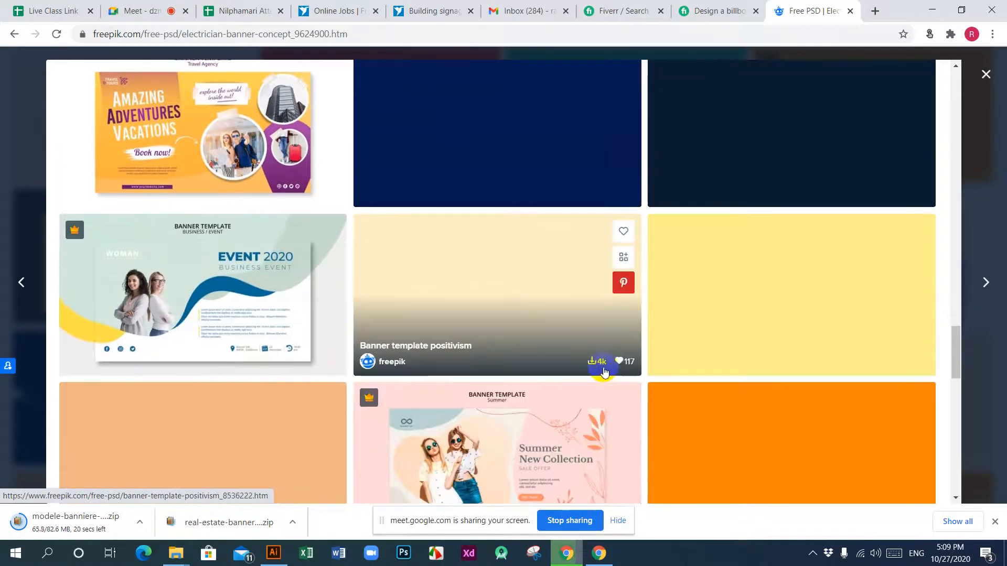
scroll(604, 372, down, 4)
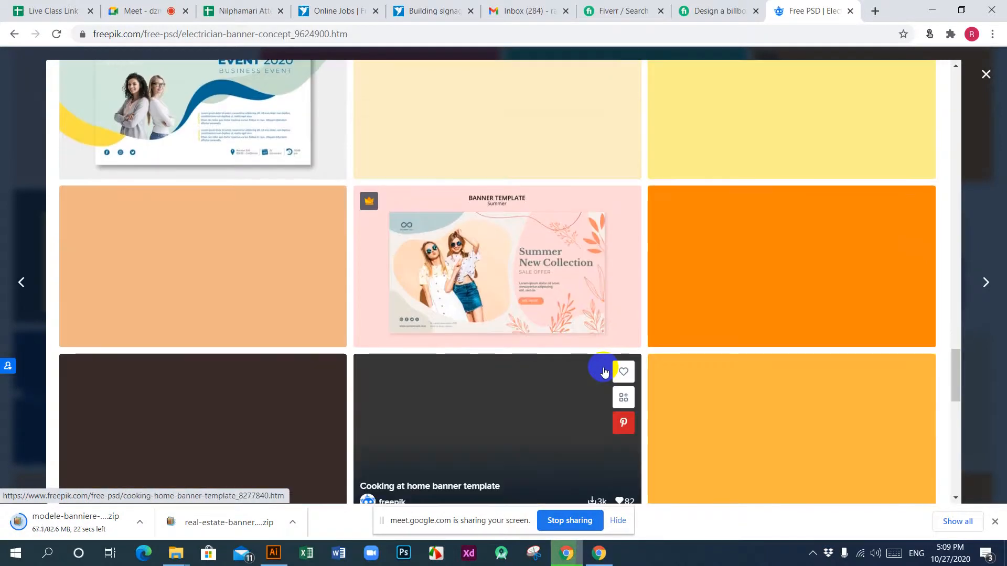
scroll(604, 371, down, 5)
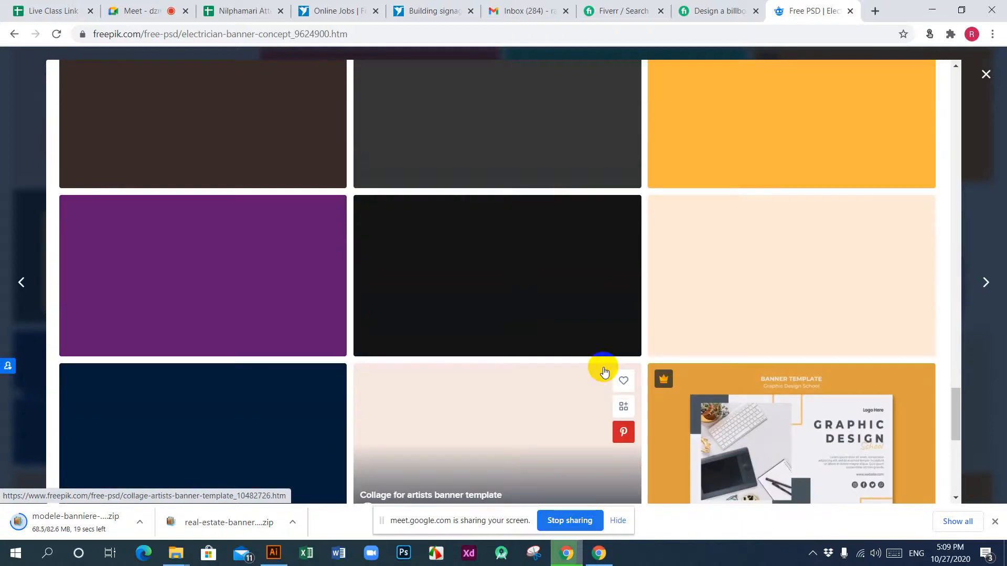
scroll(604, 371, up, 5)
scroll(604, 371, down, 10)
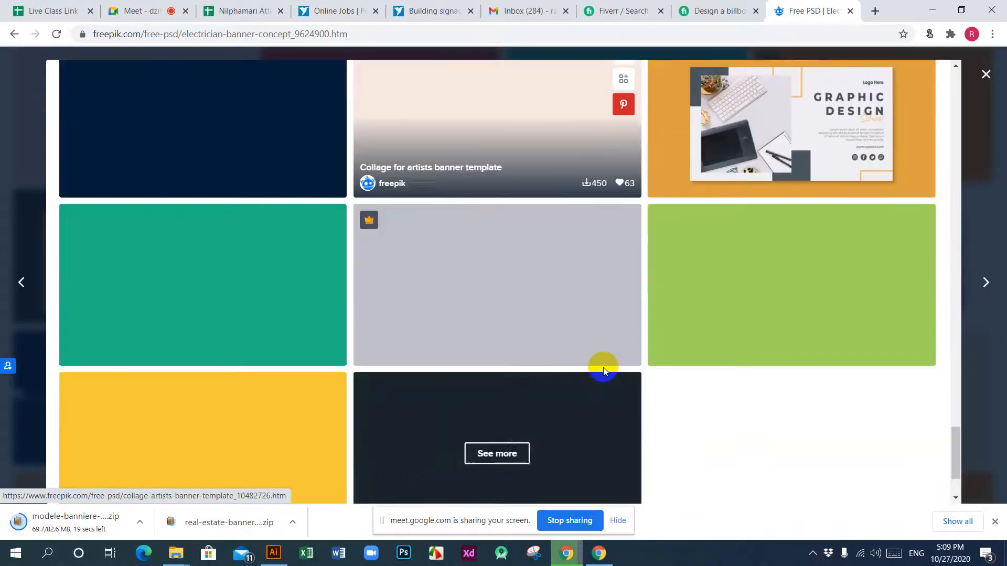
scroll(604, 371, down, 2)
scroll(604, 371, up, 6)
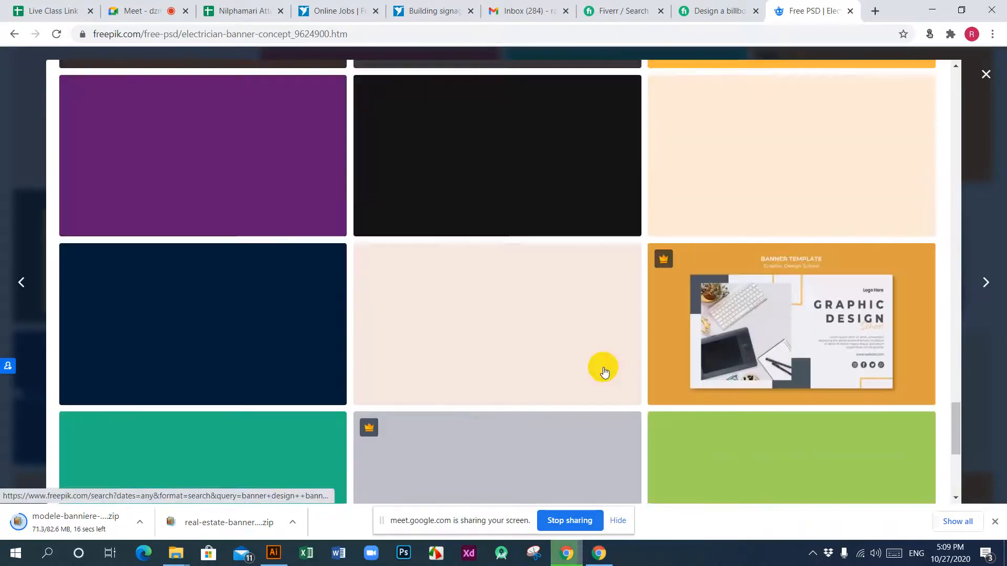
scroll(604, 371, up, 20)
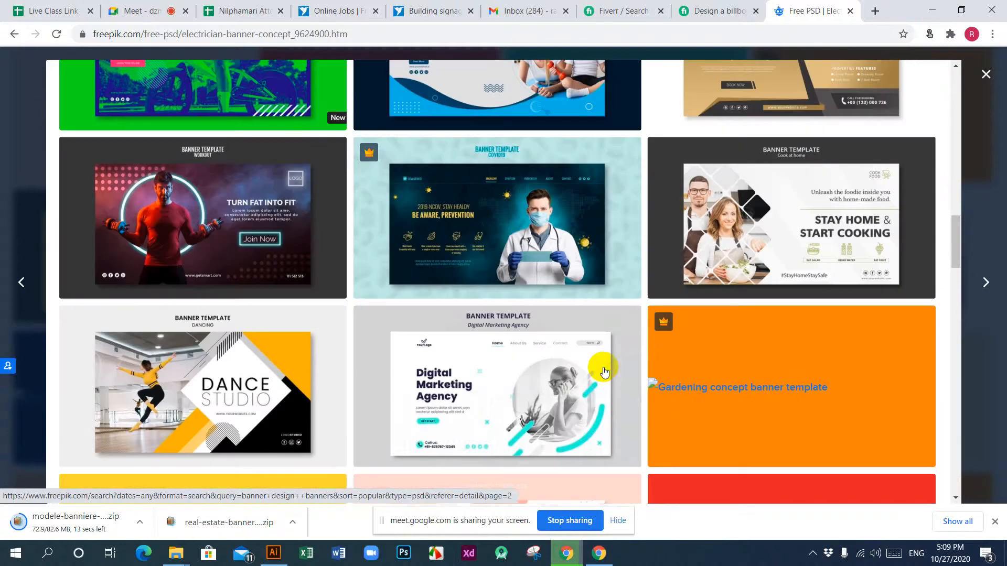
Step: Look again over the furniture, real estate, workout, dance studio and digital marketing banner templates among the suggestions
mouse_move(604, 371)
scroll(604, 371, up, 10)
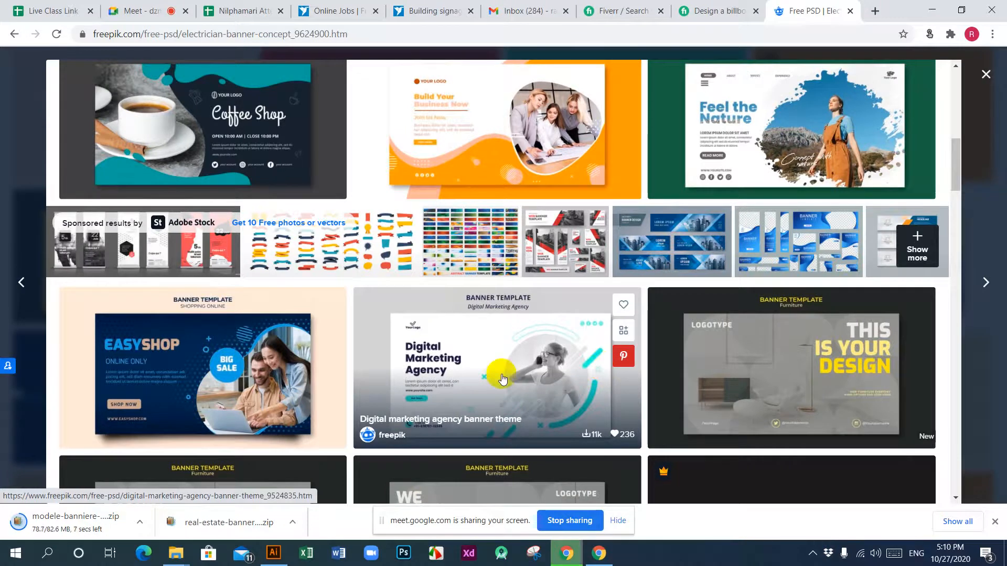
scroll(502, 380, down, 2)
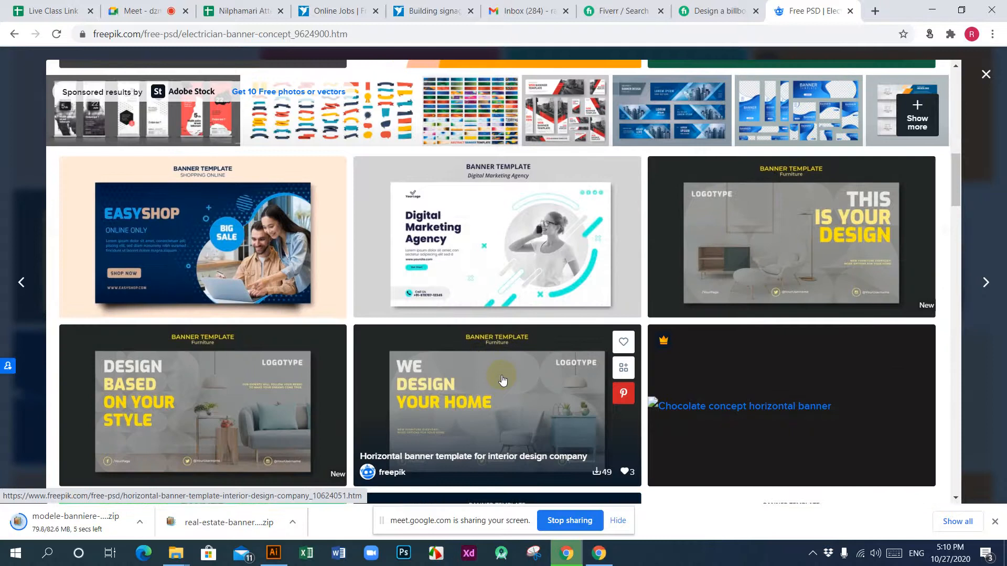
scroll(502, 379, down, 6)
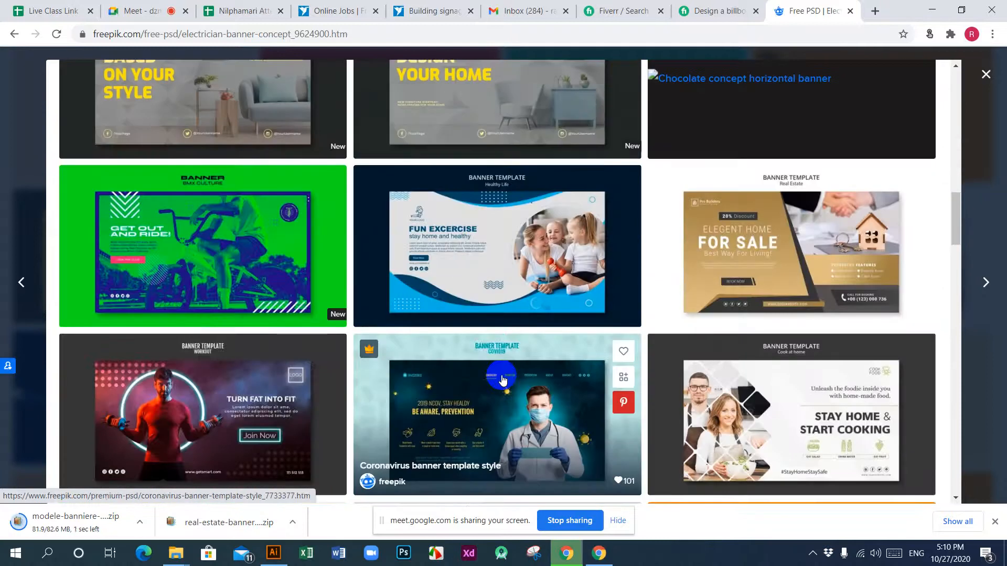
scroll(503, 380, down, 1)
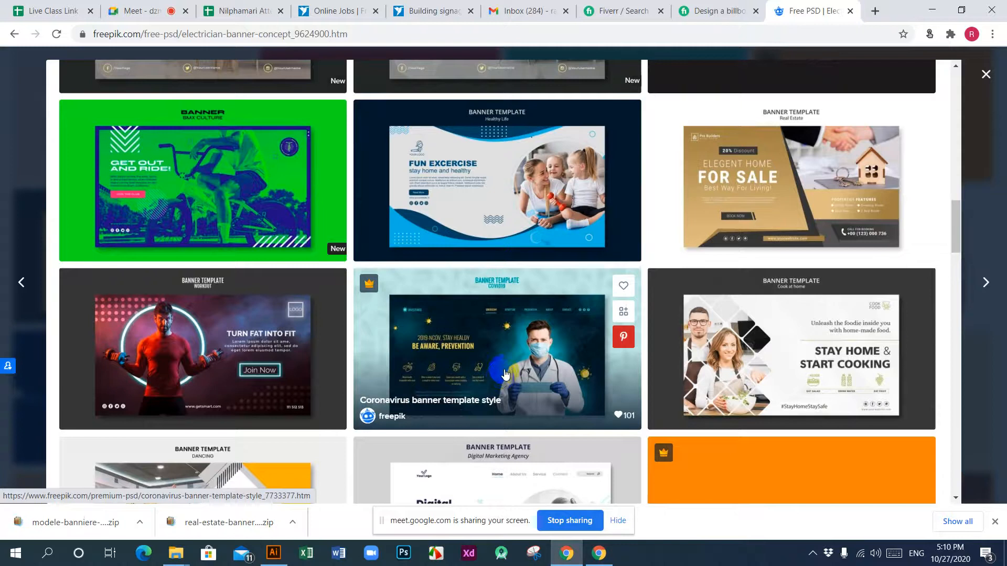
scroll(505, 373, down, 2)
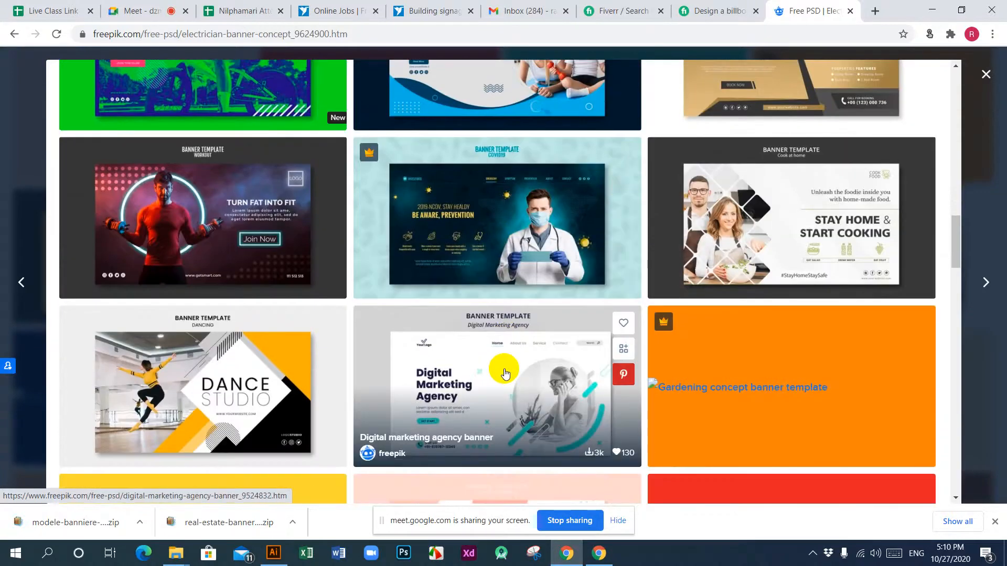
scroll(414, 356, down, 3)
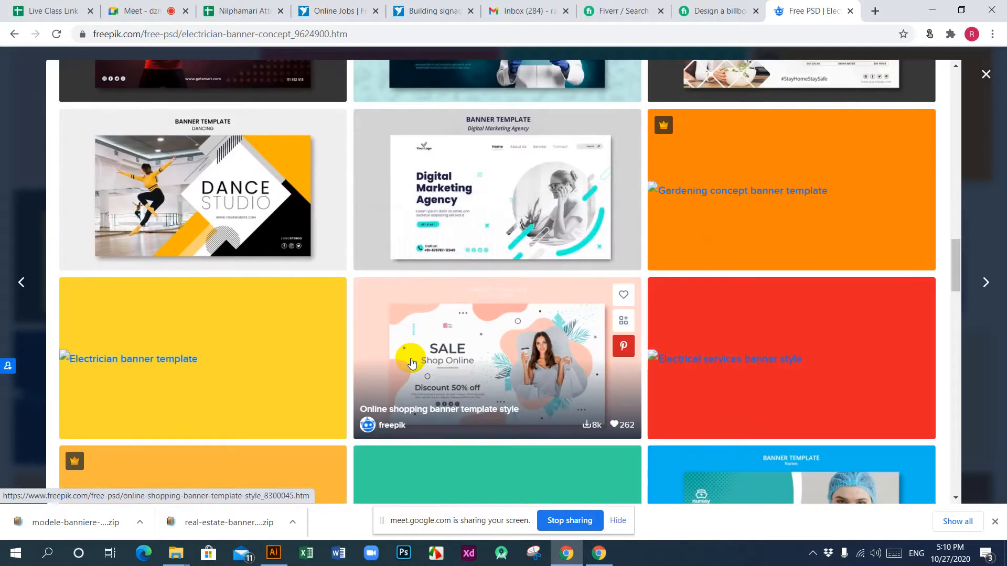
scroll(412, 361, up, 15)
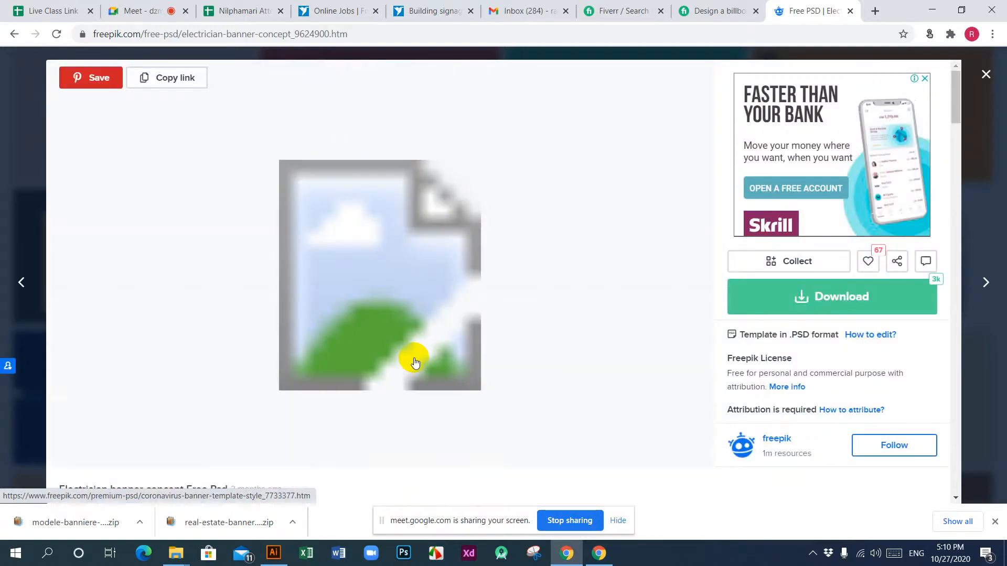
Step: Reload the electrician banner concept page and download its PSD template with the free attribution licence
click(58, 34)
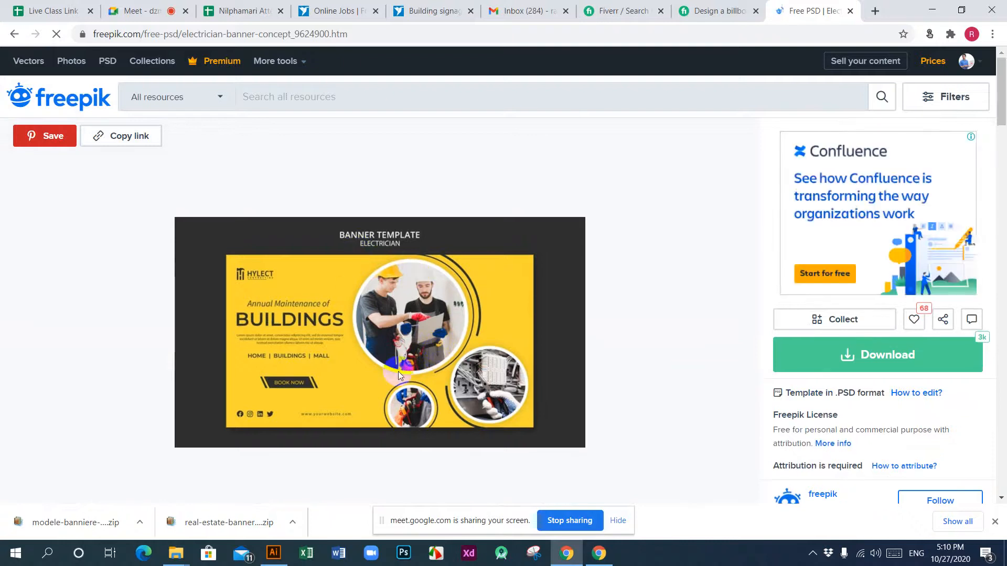
click(872, 354)
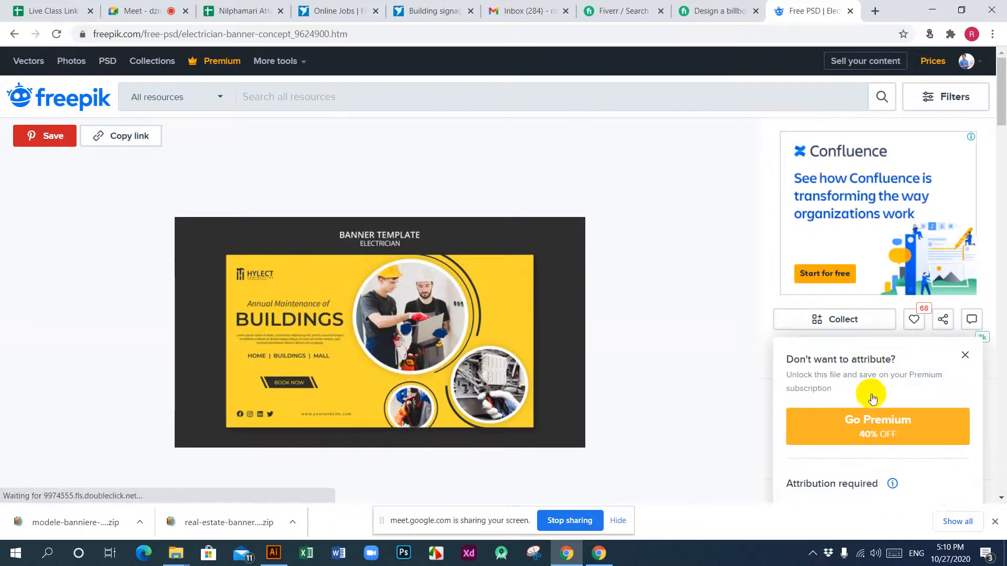
scroll(890, 407, down, 5)
click(873, 265)
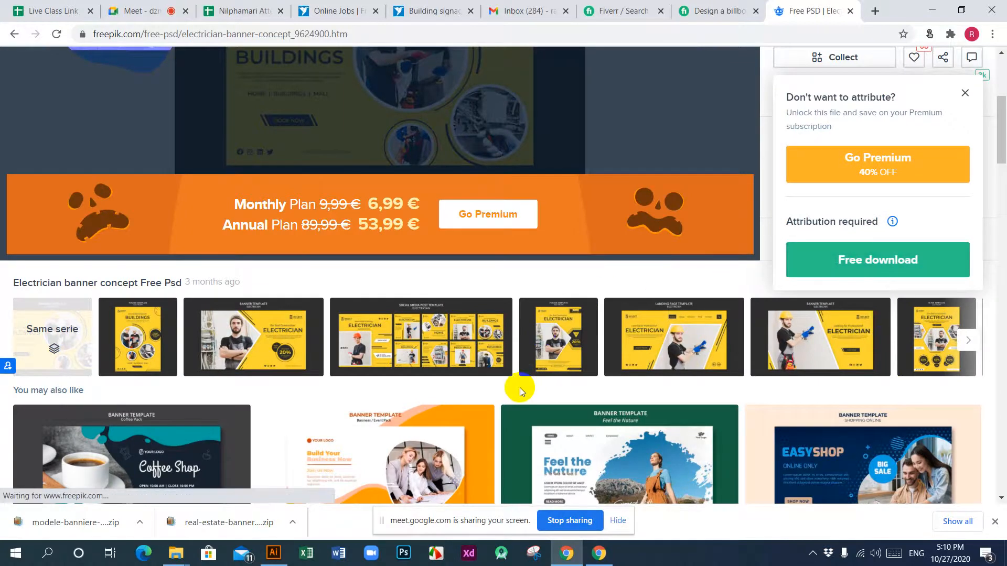
scroll(520, 388, down, 3)
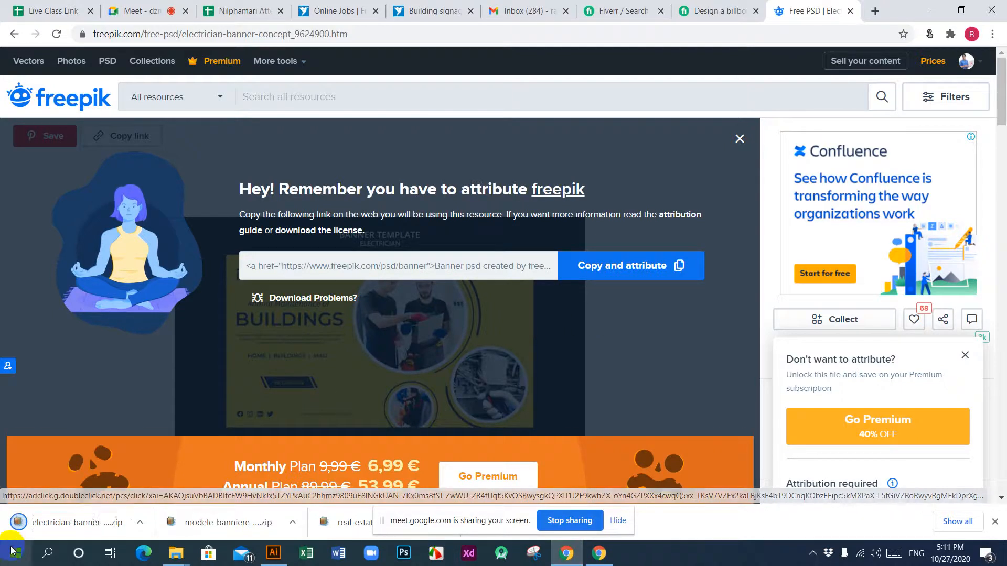
Step: Hide the screen-sharing notice and close the Freepik page and the Fiverr billboard gig page to return to the signage search results
click(618, 520)
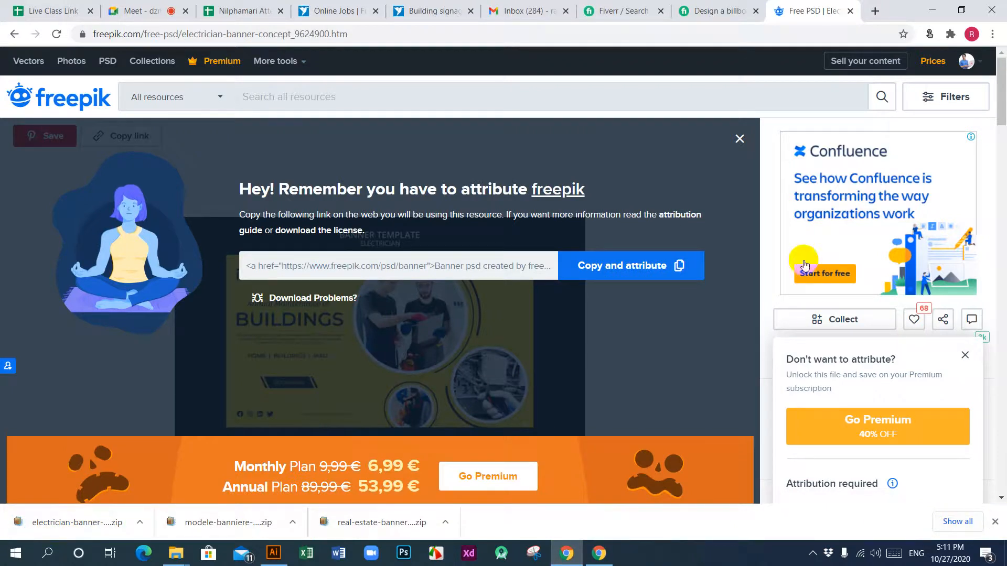
click(850, 12)
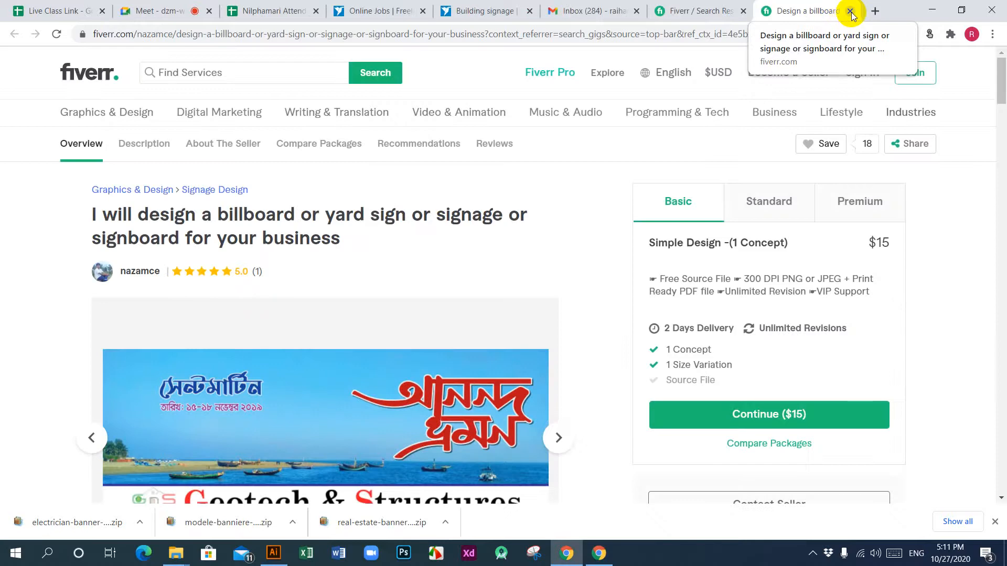
click(850, 12)
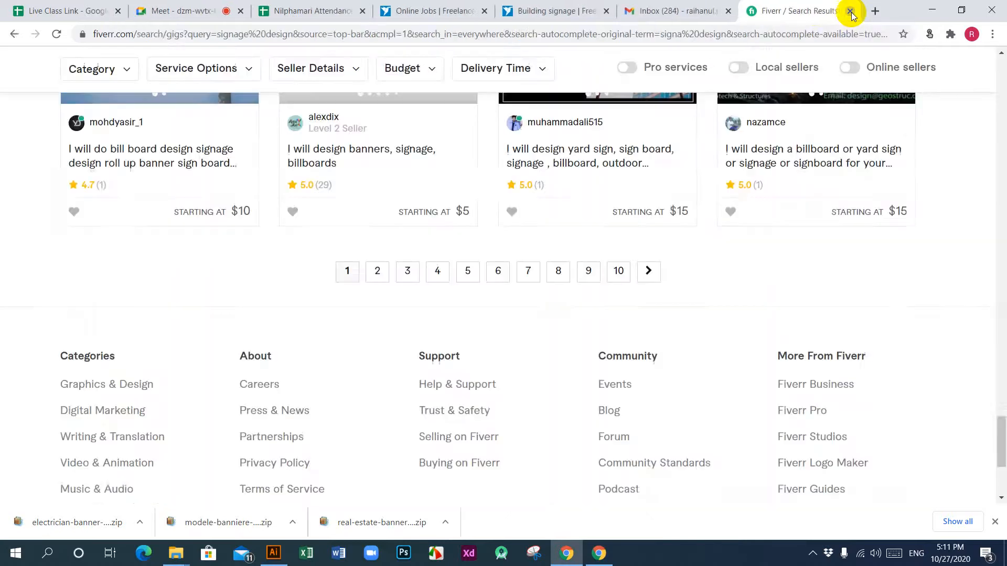
Step: View the sample images of the "I will design an amazing billboard or outdoor signage" gig in the Fiverr results
scroll(607, 465, up, 5)
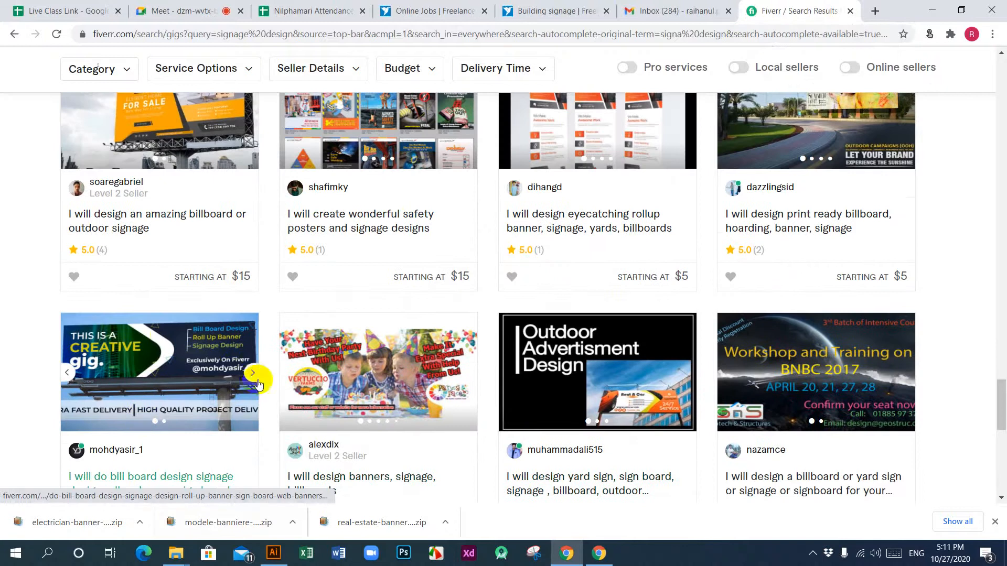
scroll(131, 312, up, 3)
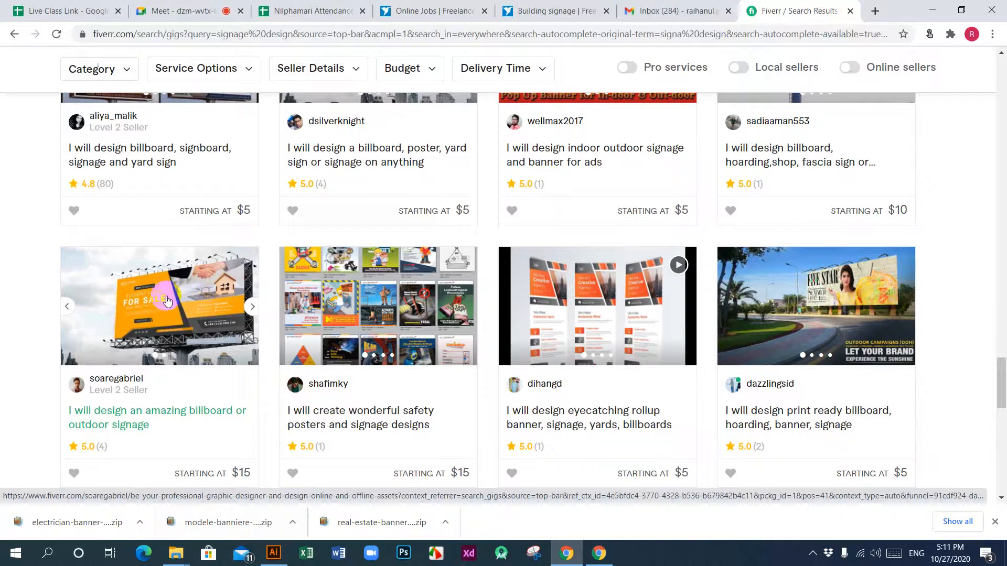
click(252, 307)
click(252, 307)
click(252, 307)
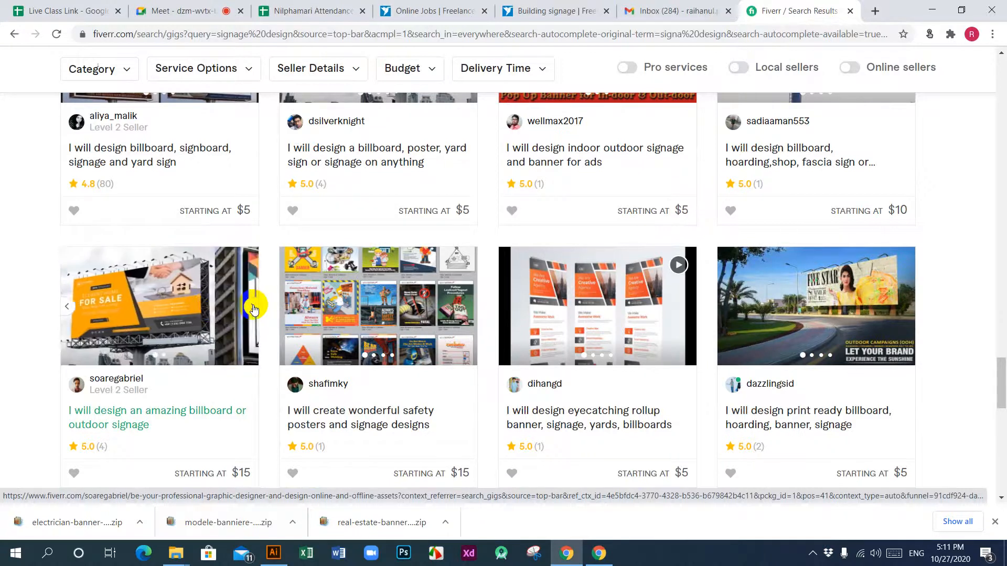
click(253, 306)
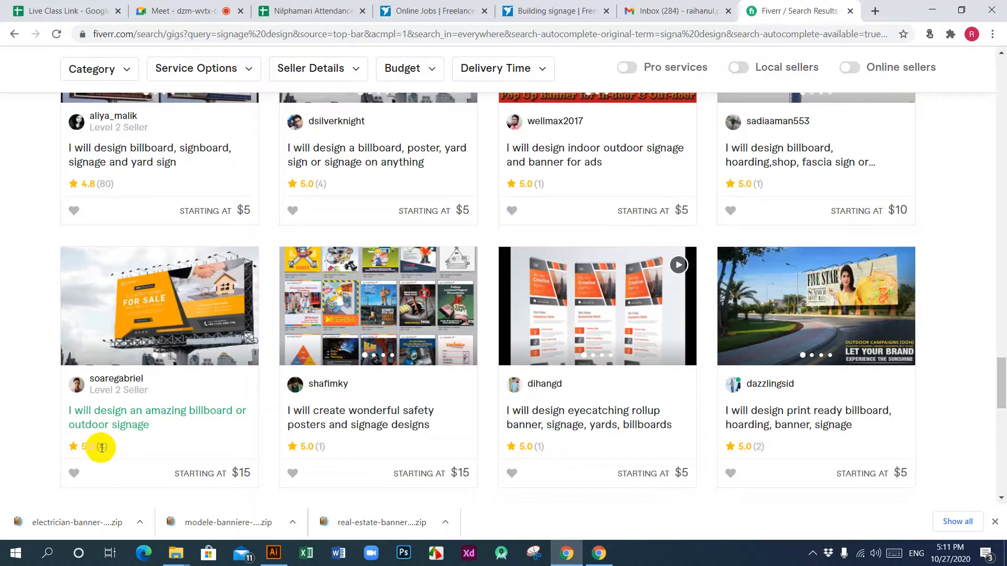
Step: Look through the other billboard, banner and signage gigs in the Fiverr search results
scroll(132, 407, down, 3)
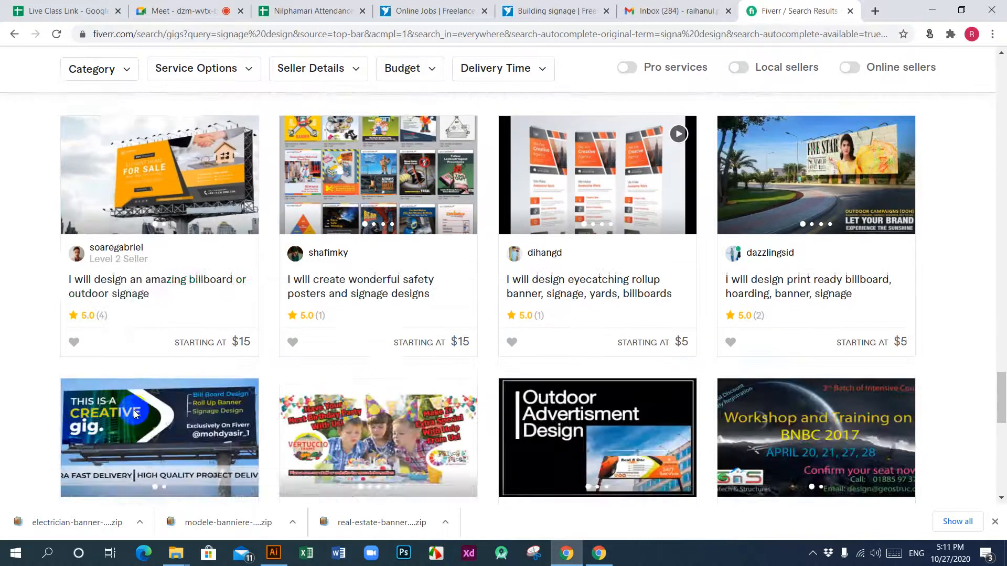
scroll(137, 417, up, 5)
scroll(141, 421, up, 3)
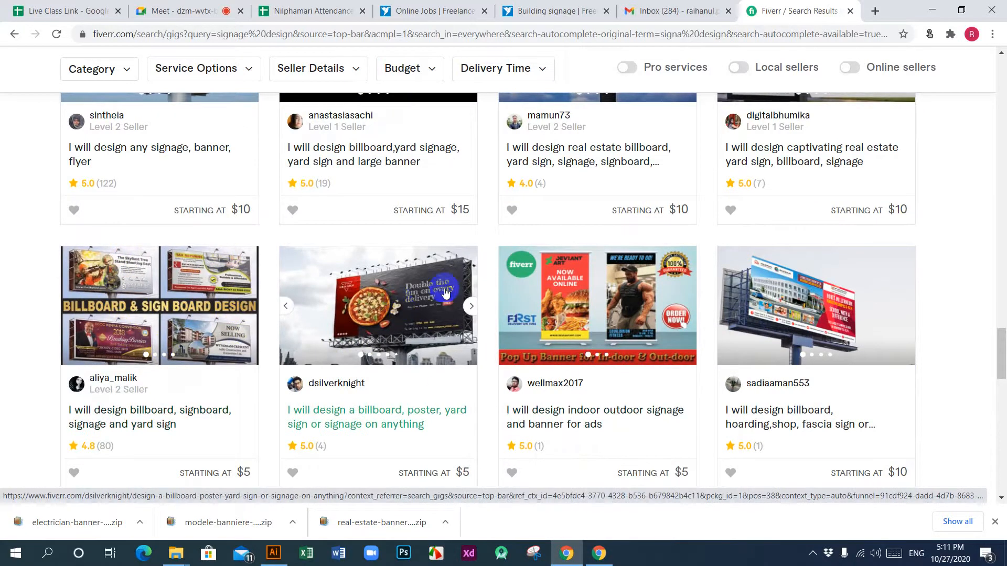
scroll(452, 395, up, 8)
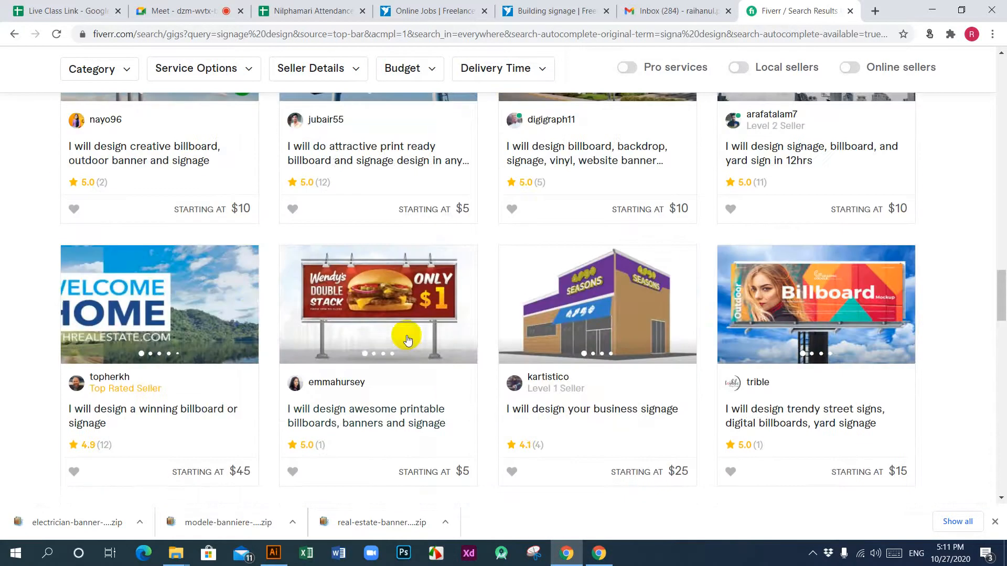
Step: Open the Fiverr's Choice gig "I will design a billboard, yard sign, signage or signboard for your business" from the signage design results
scroll(257, 314, up, 5)
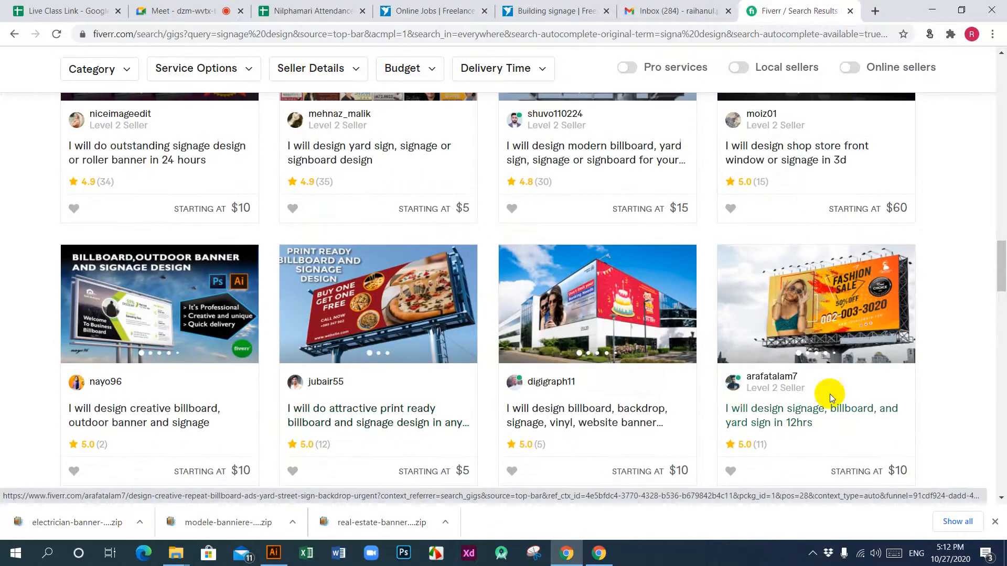
scroll(441, 394, up, 10)
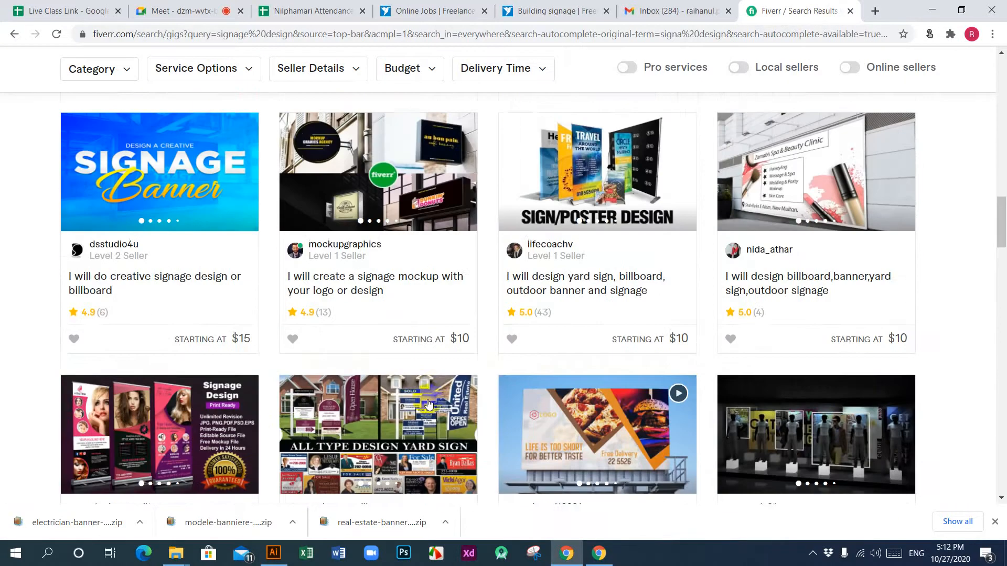
scroll(428, 403, up, 15)
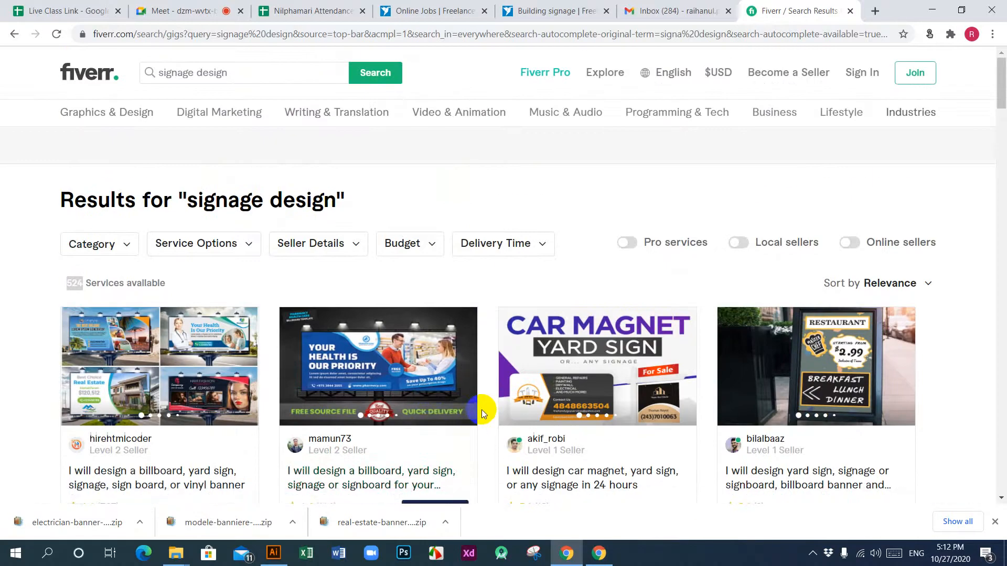
scroll(455, 446, down, 5)
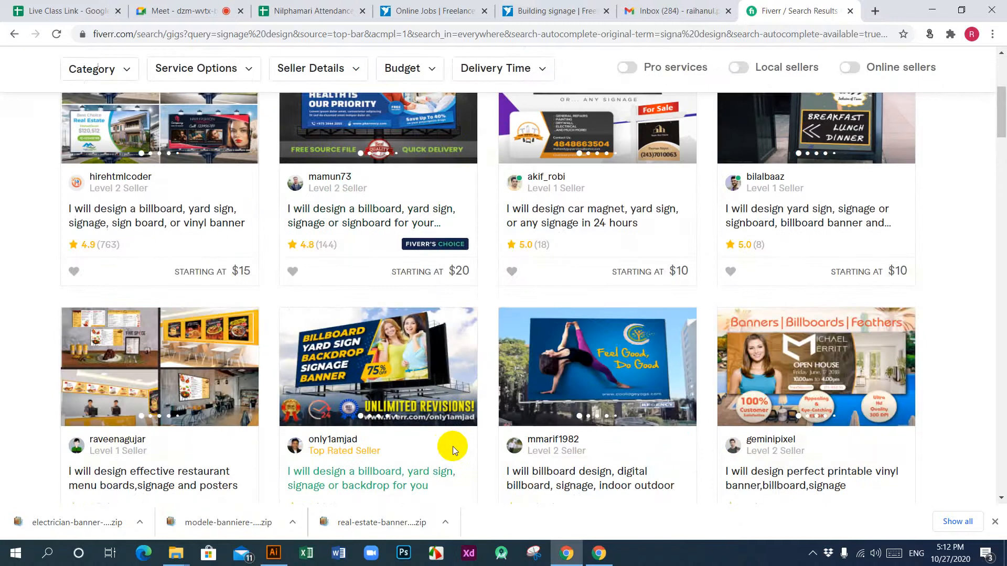
scroll(452, 446, up, 3)
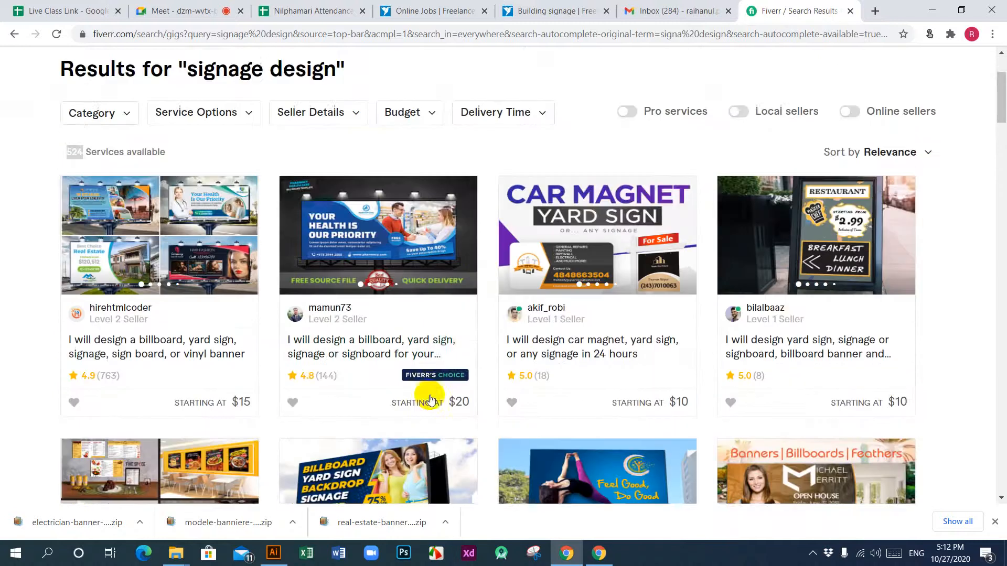
click(373, 347)
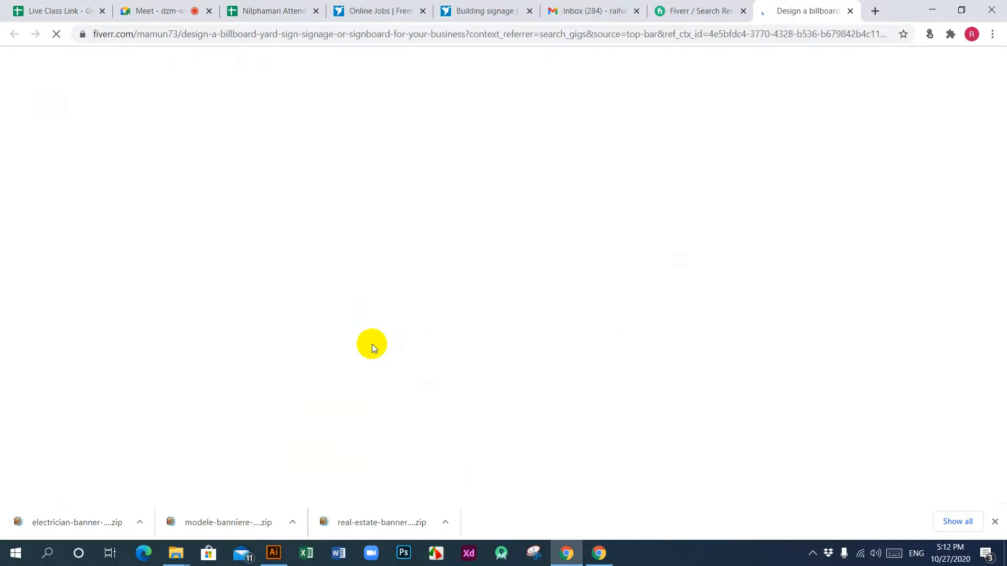
Step: View the pickup truck and car wash billboard samples in the gig's image gallery
scroll(376, 358, down, 3)
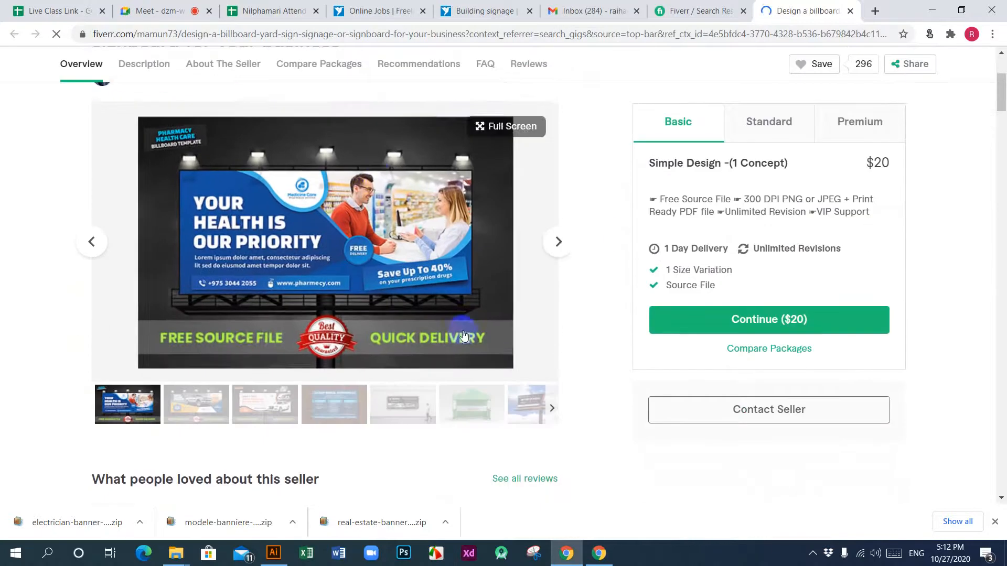
click(561, 246)
click(559, 241)
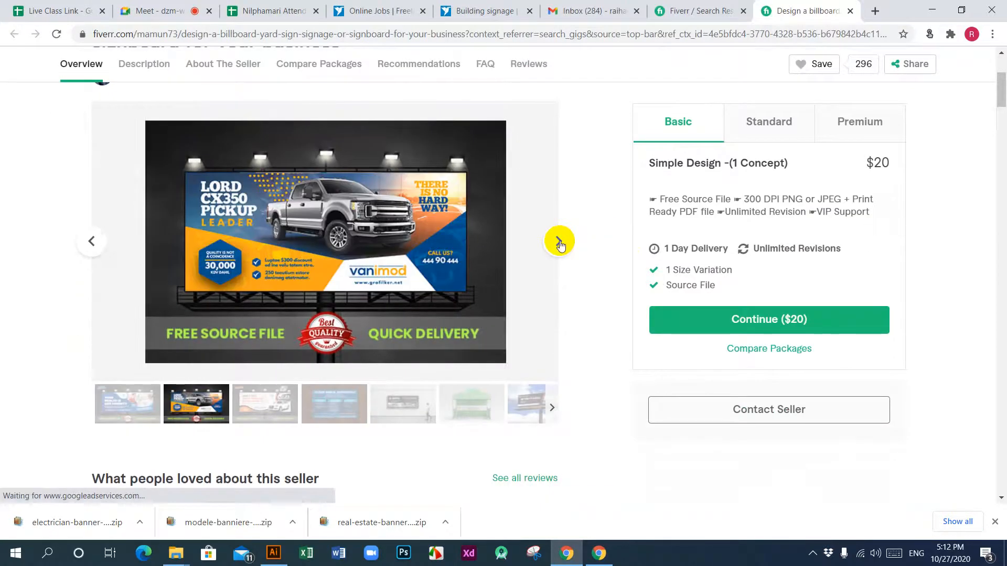
click(559, 241)
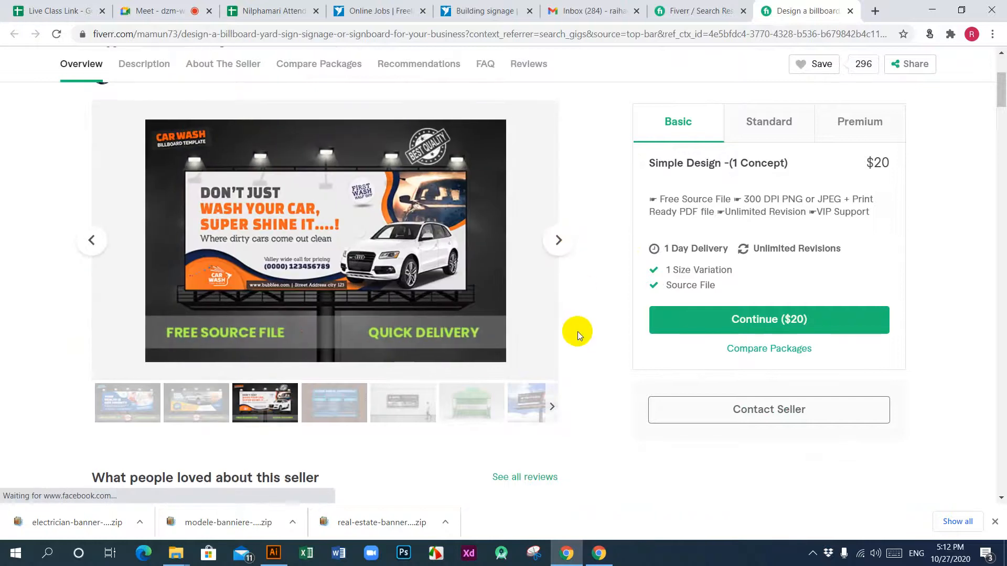
Step: Read through the gig's description and the seller's profile details
scroll(577, 331, down, 8)
scroll(577, 331, up, 3)
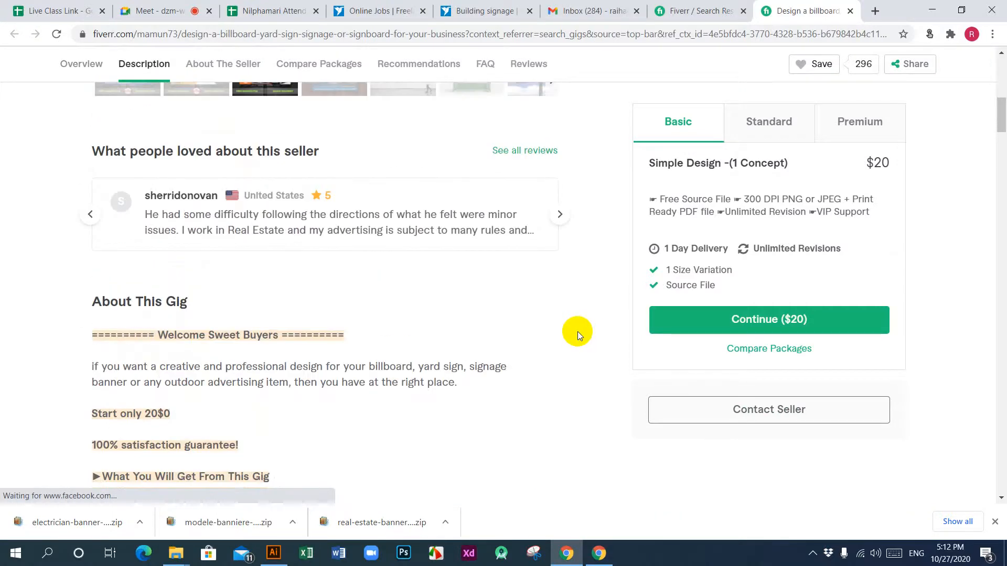
scroll(577, 331, down, 10)
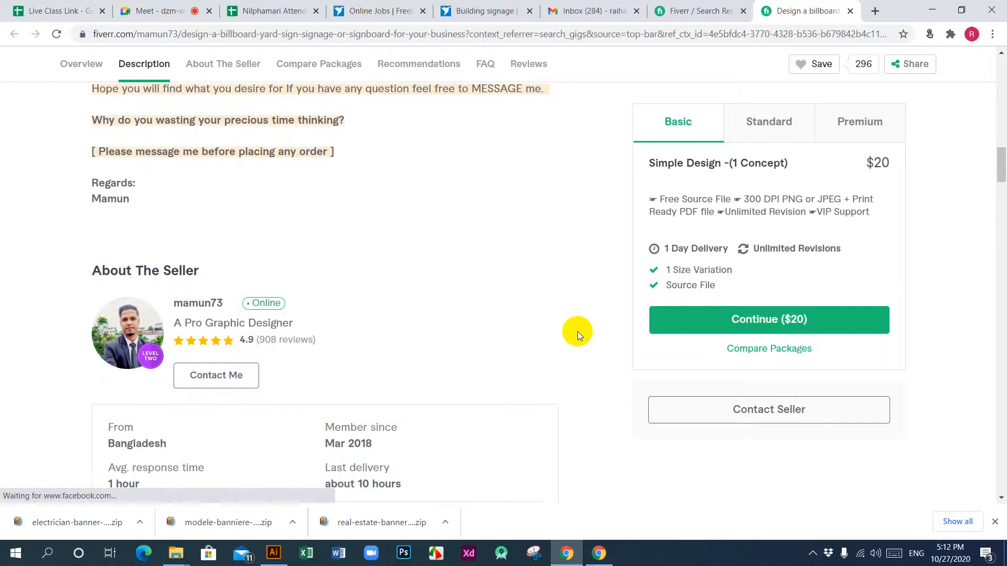
scroll(578, 331, down, 10)
scroll(578, 331, up, 5)
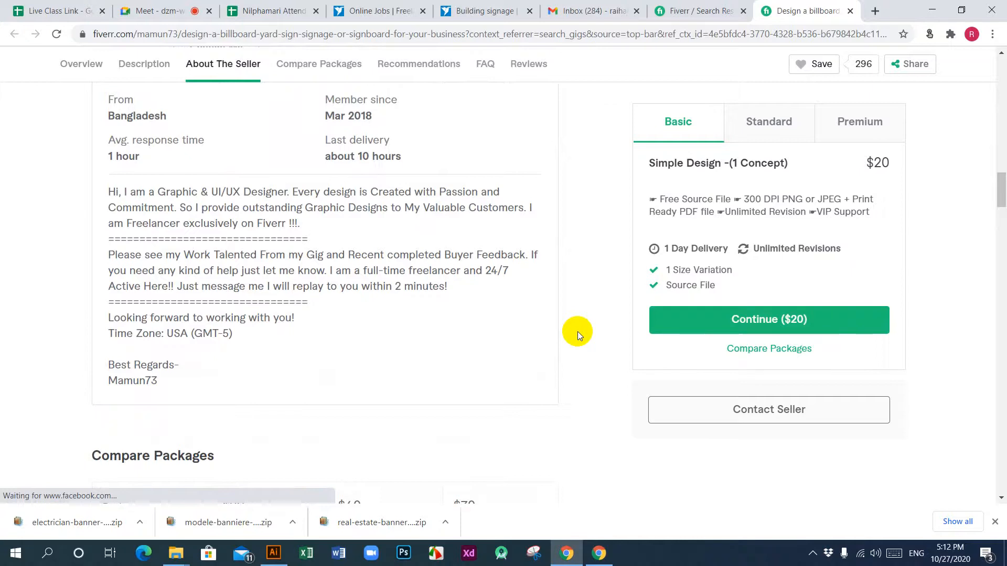
scroll(577, 331, up, 10)
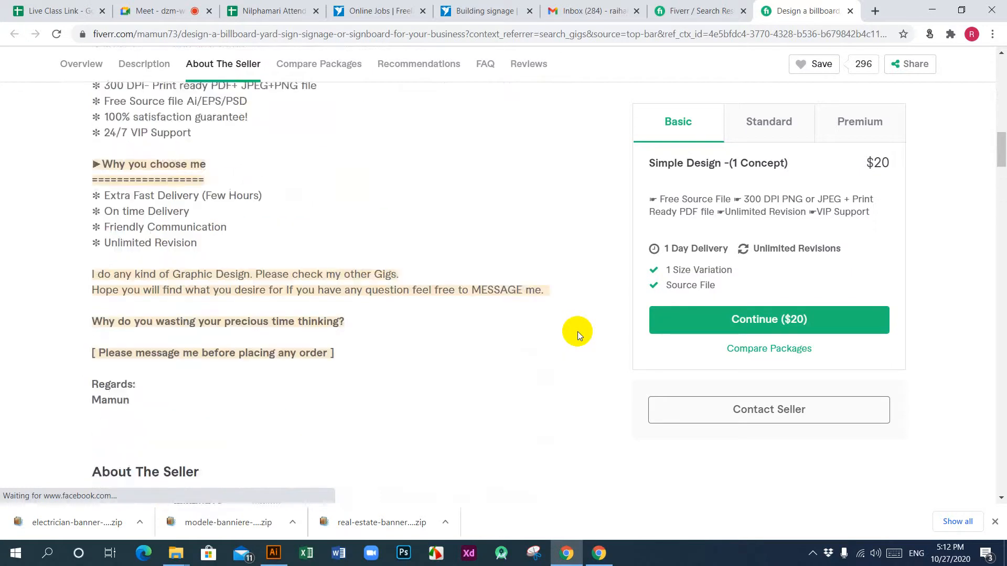
scroll(577, 331, up, 10)
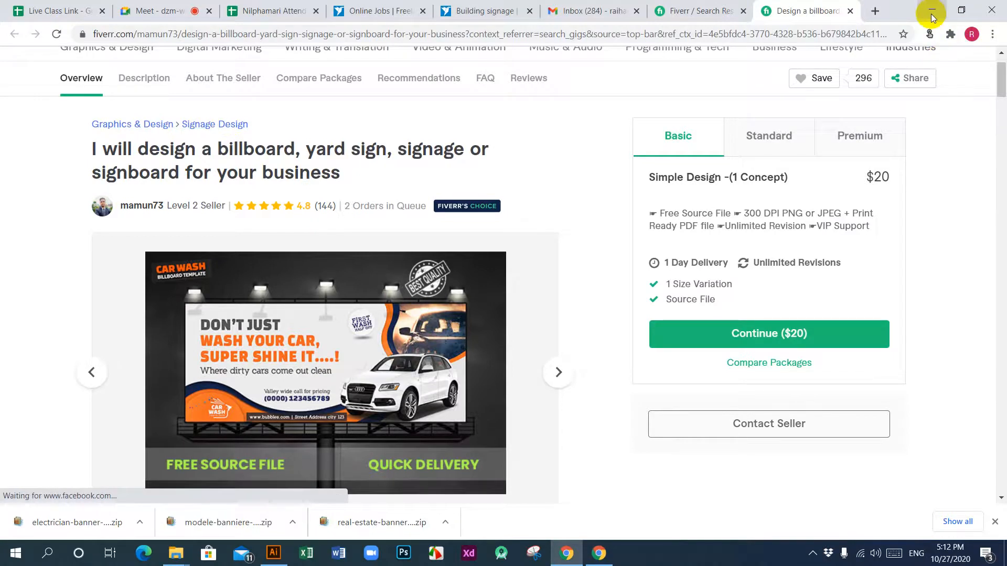
Step: Open a new incognito window and load fiverr.com in it
click(993, 34)
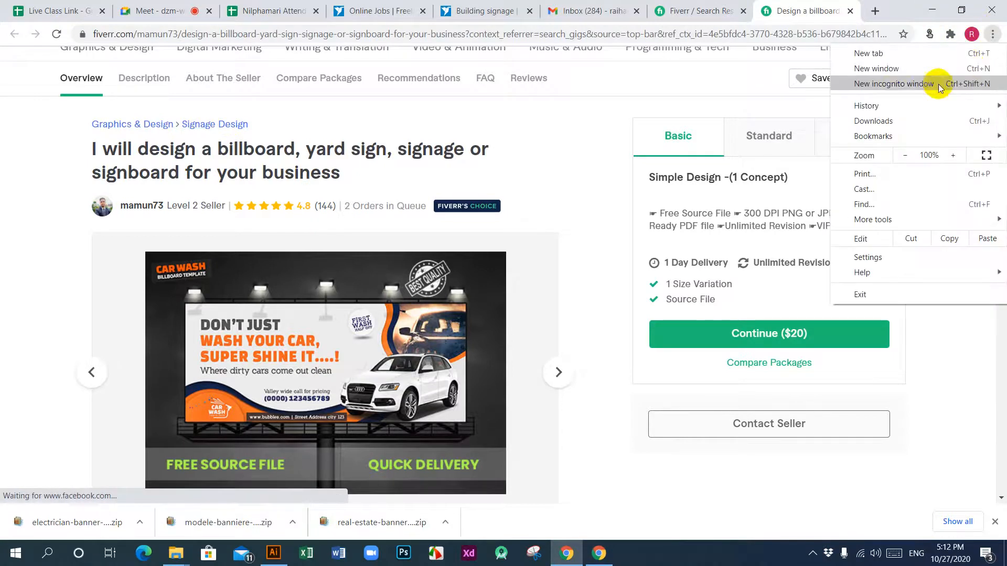
click(898, 86)
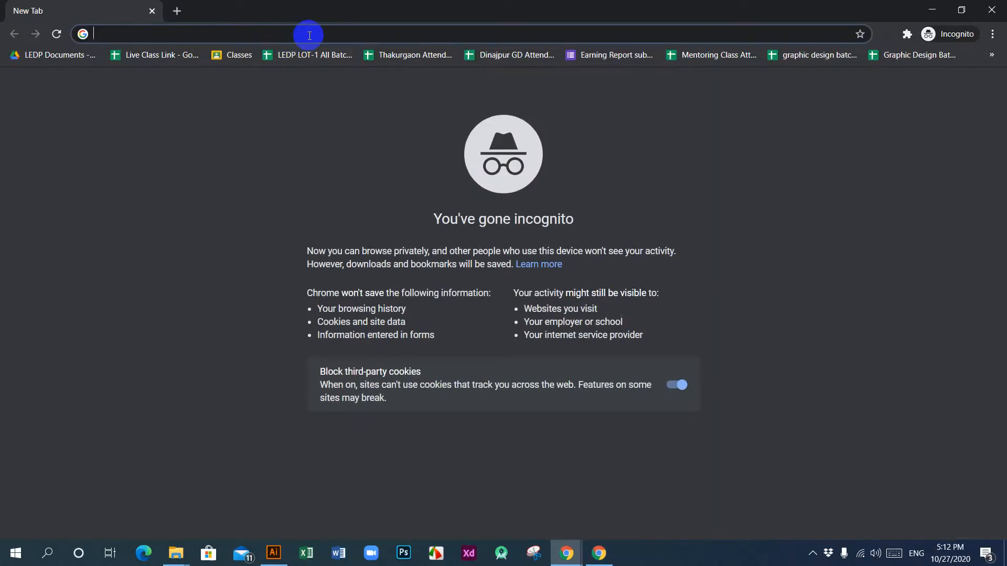
text(f)
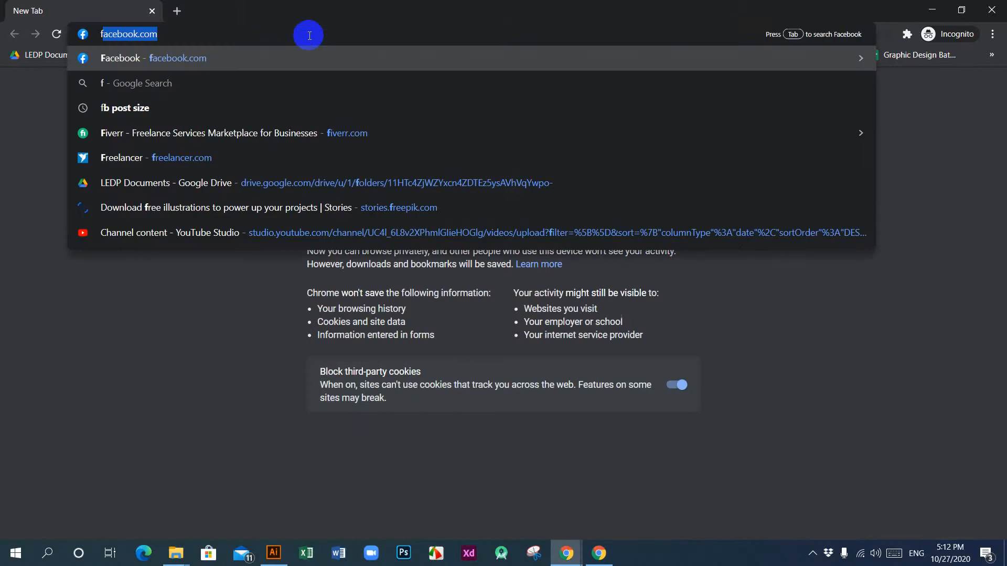
text(ive)
key(Return)
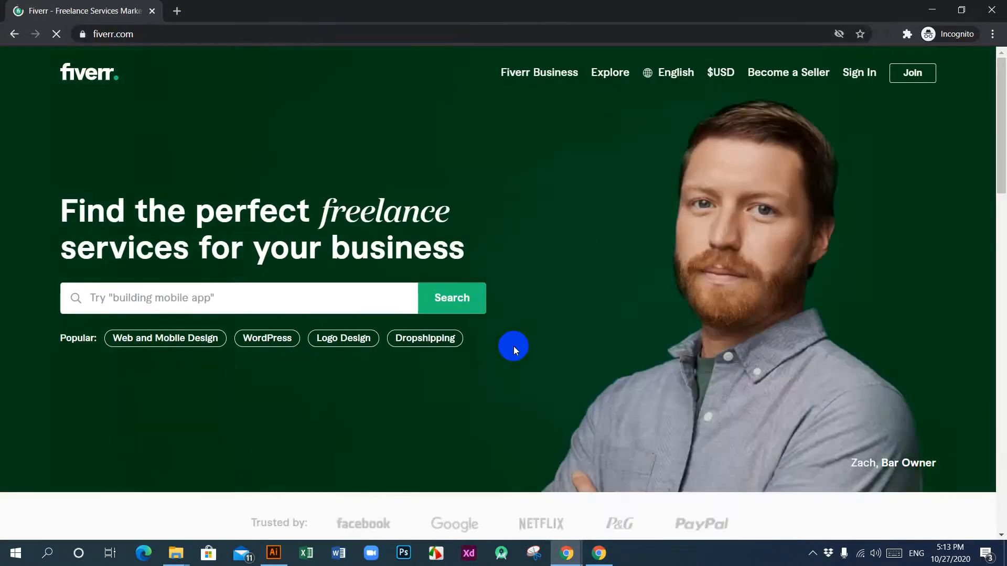
Step: Try to sign in to Fiverr with the account e-mail and the account password, and close the sign-in form
click(861, 73)
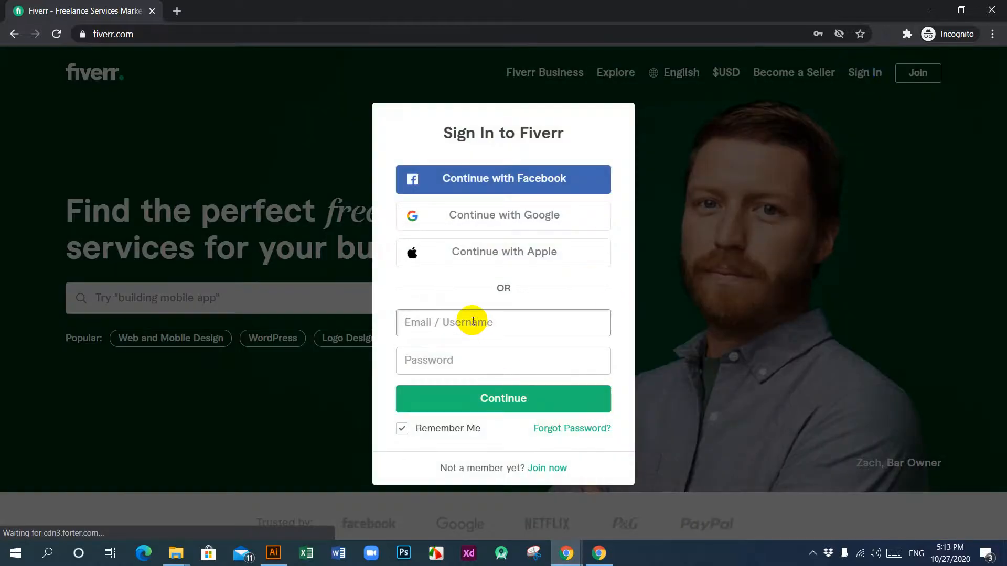
click(473, 321)
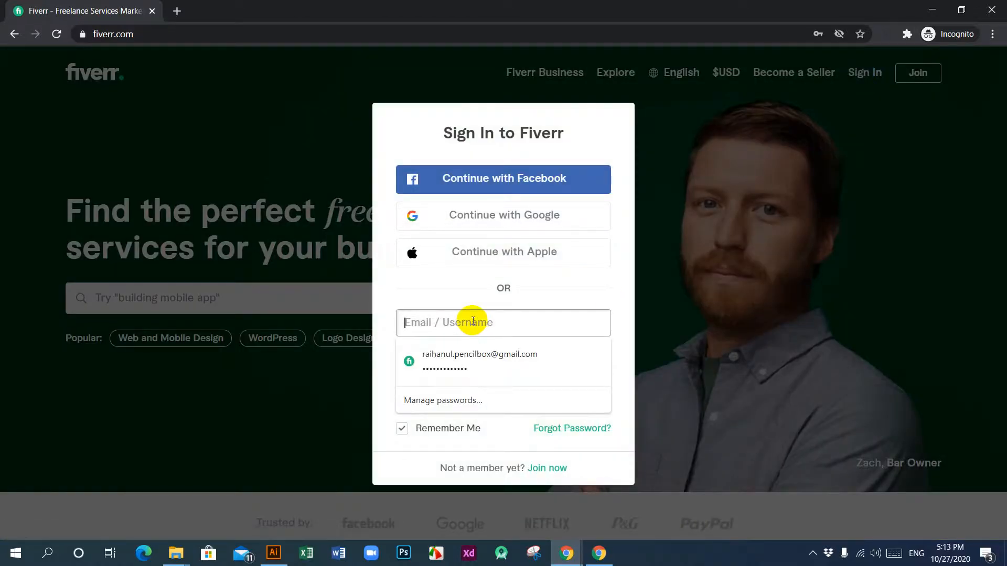
click(473, 355)
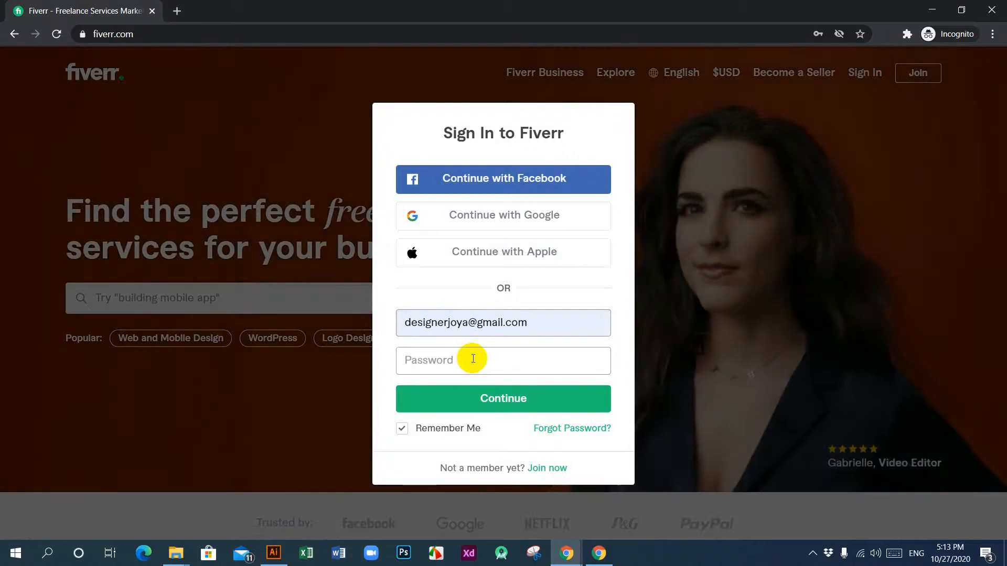
click(473, 359)
text(•)
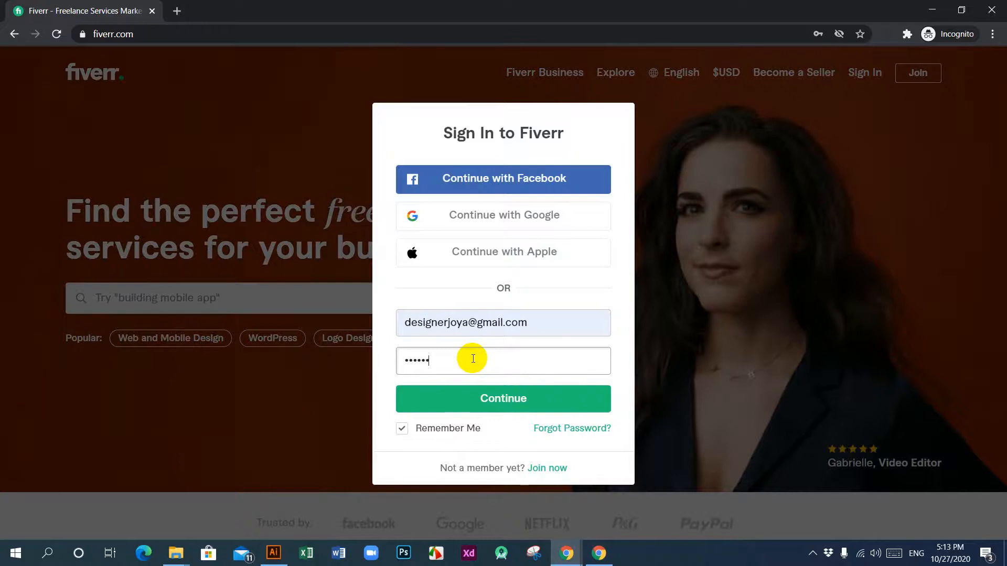
text(••••••••)
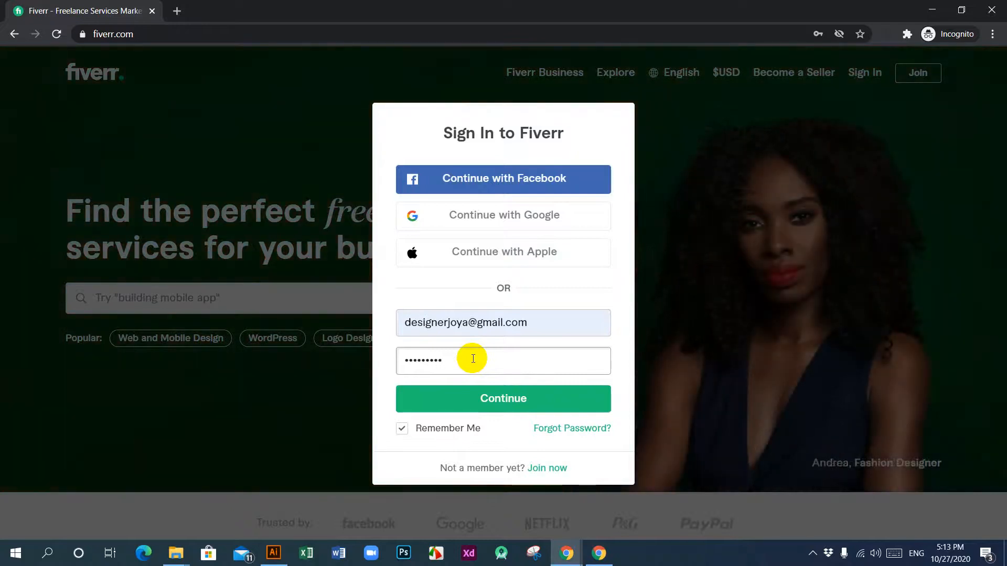
click(506, 403)
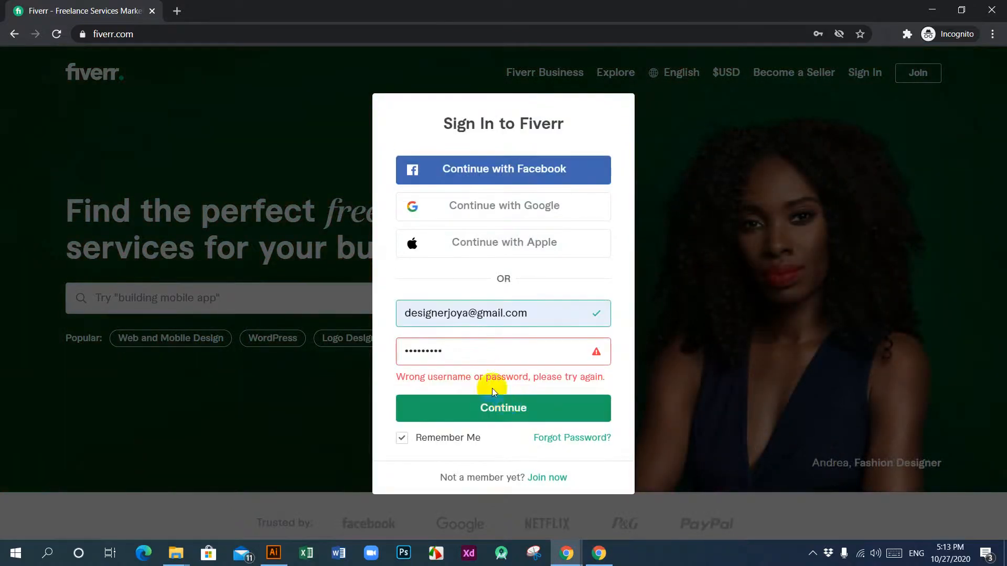
click(358, 355)
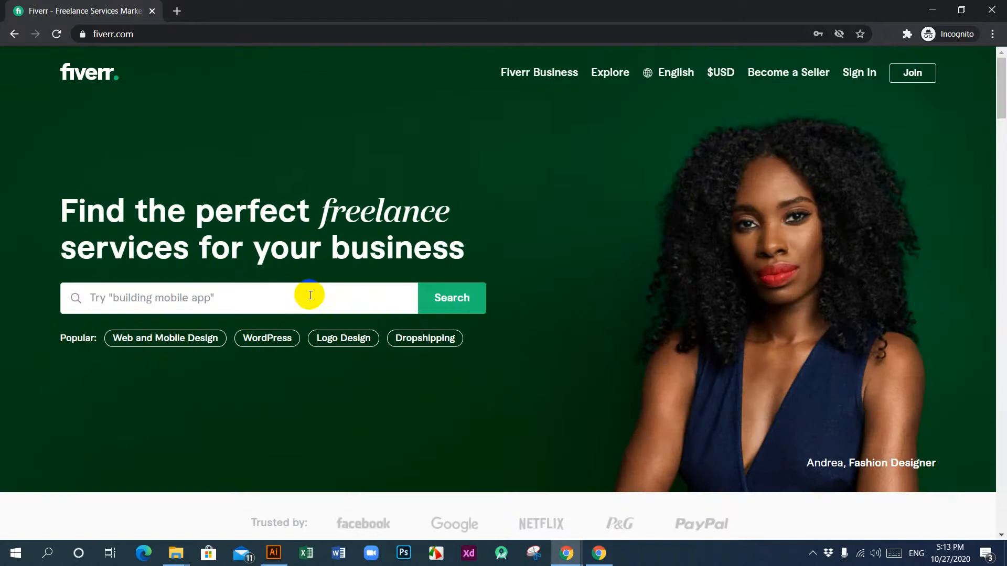
click(312, 296)
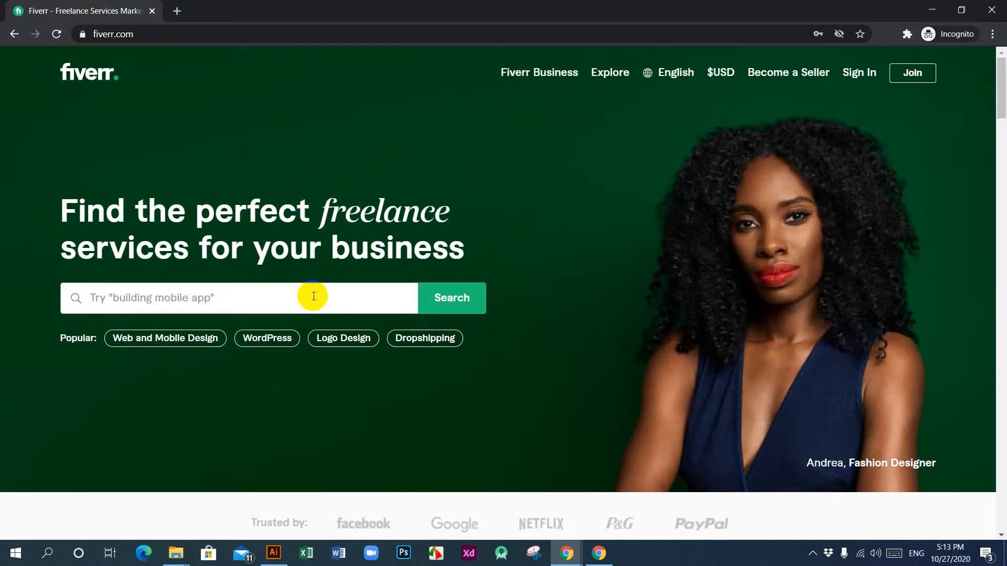
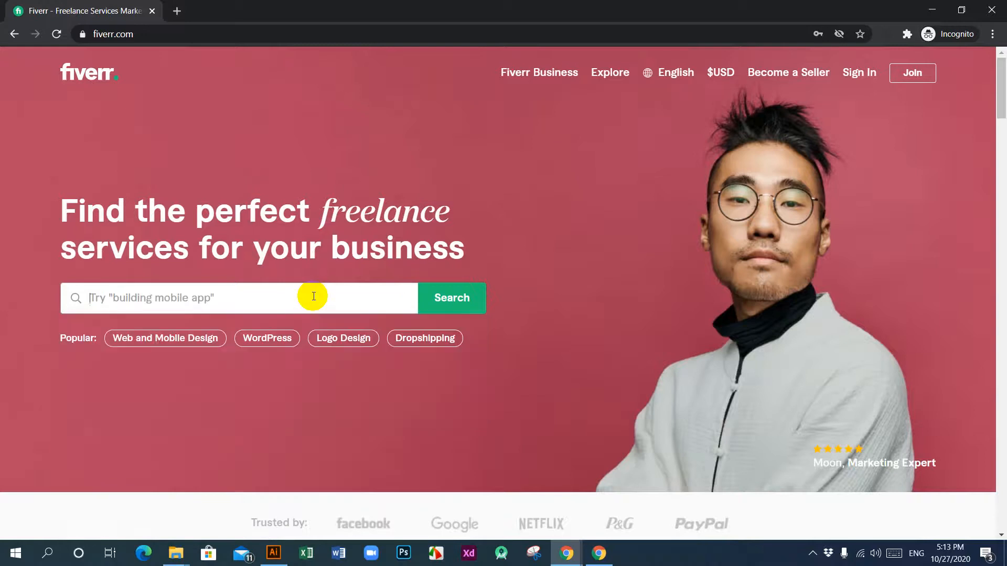
Step: Sign in to Fiverr, keeping Remember Me enabled, by entering the account e-mail and the account password
click(854, 73)
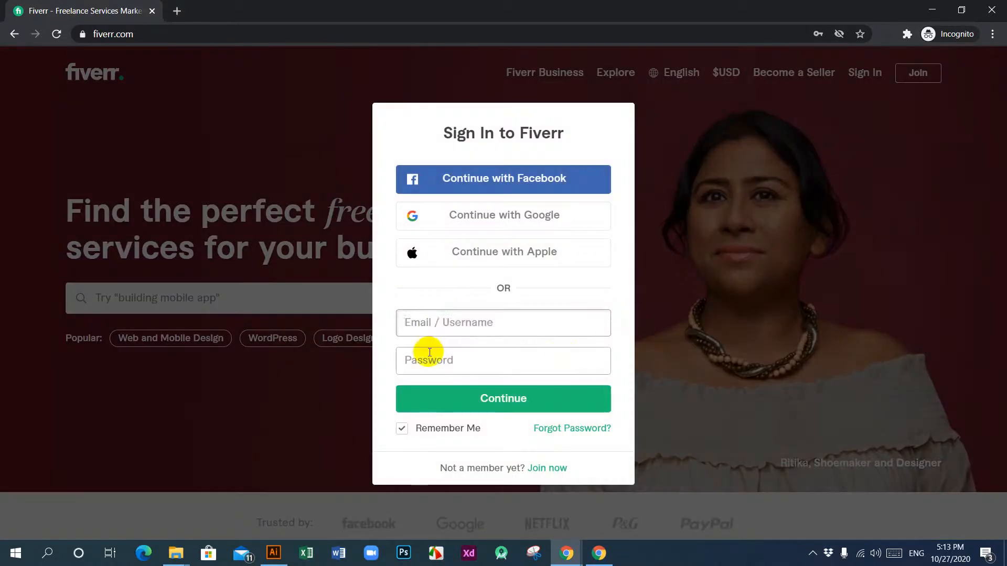
click(450, 321)
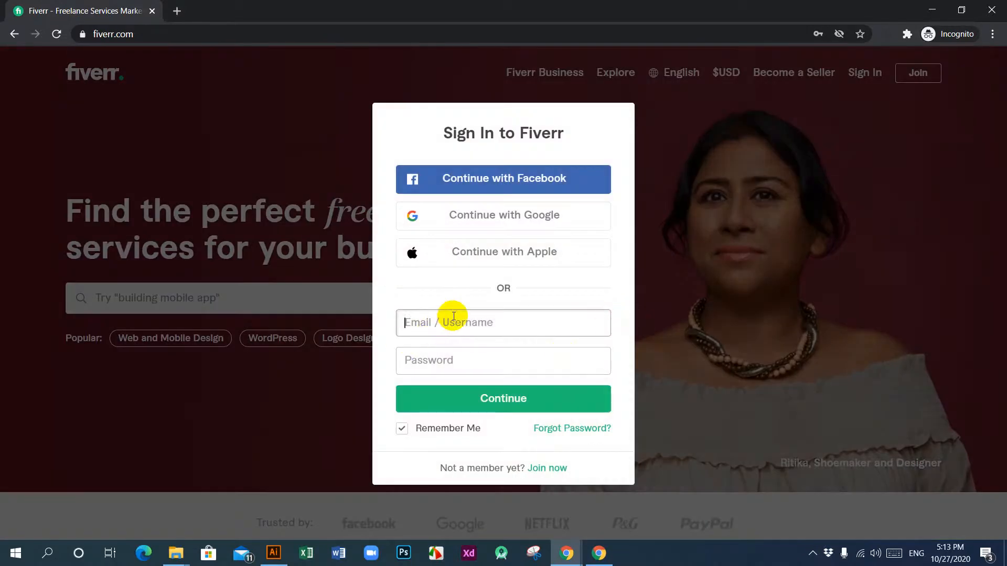
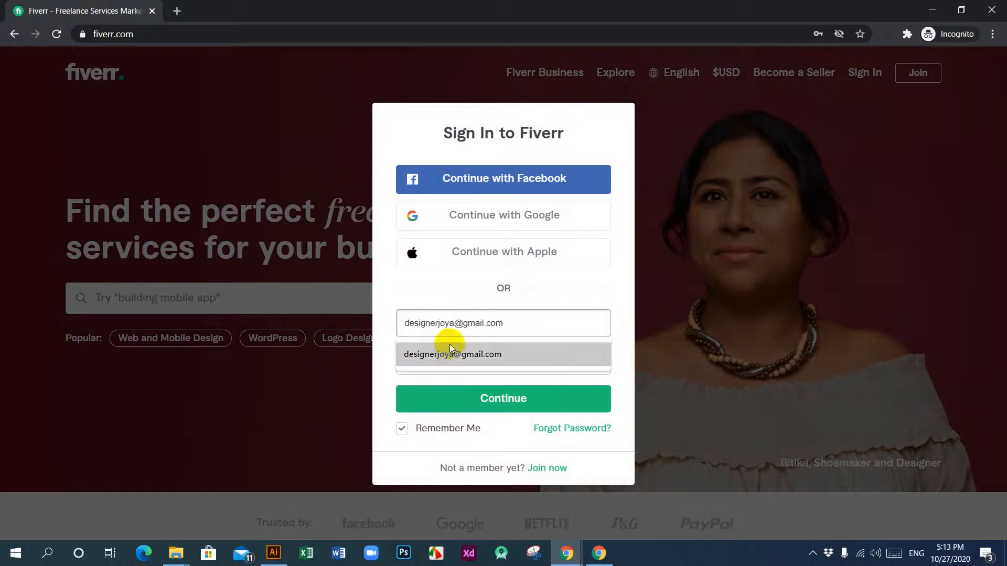
click(450, 346)
click(466, 360)
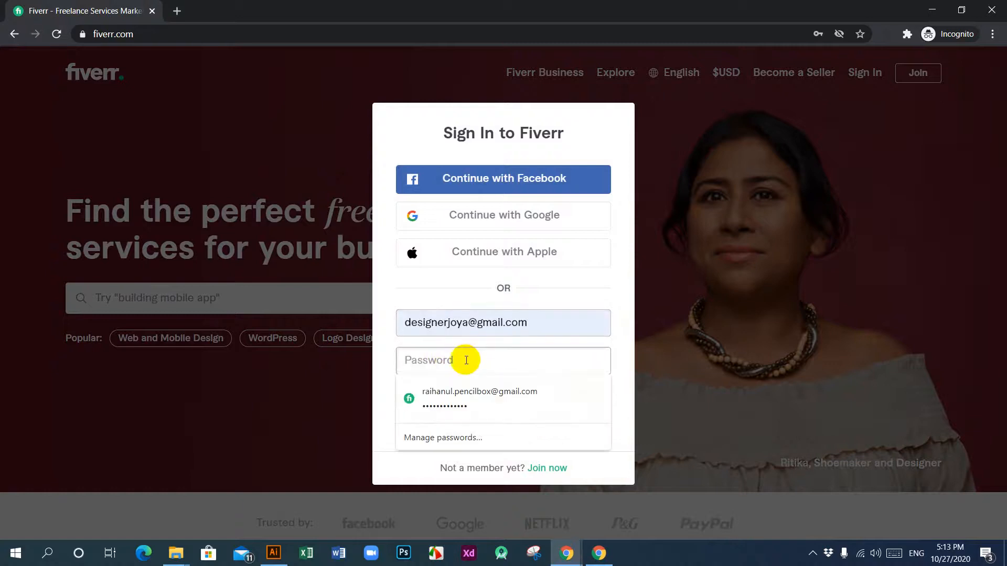
text(a)
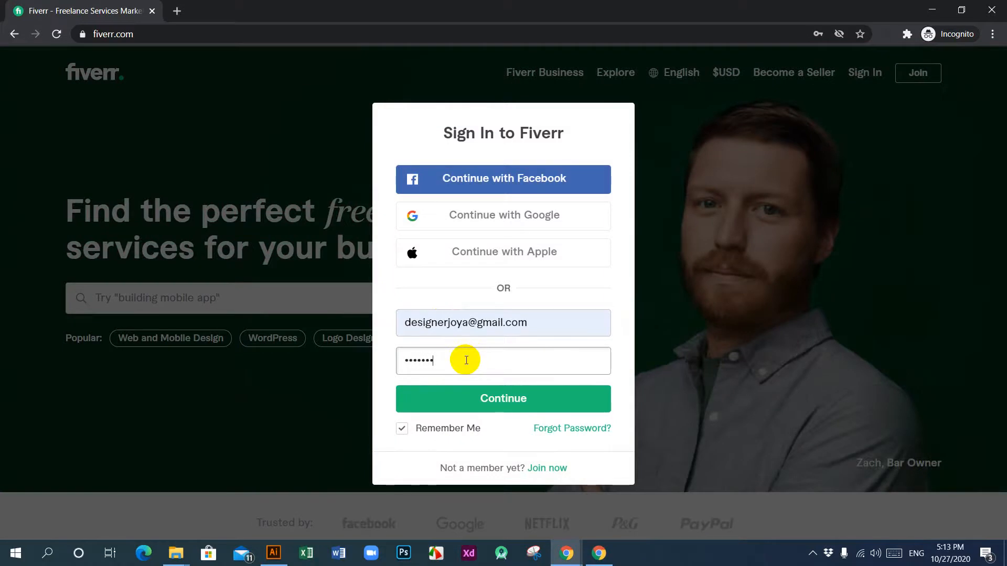
click(505, 400)
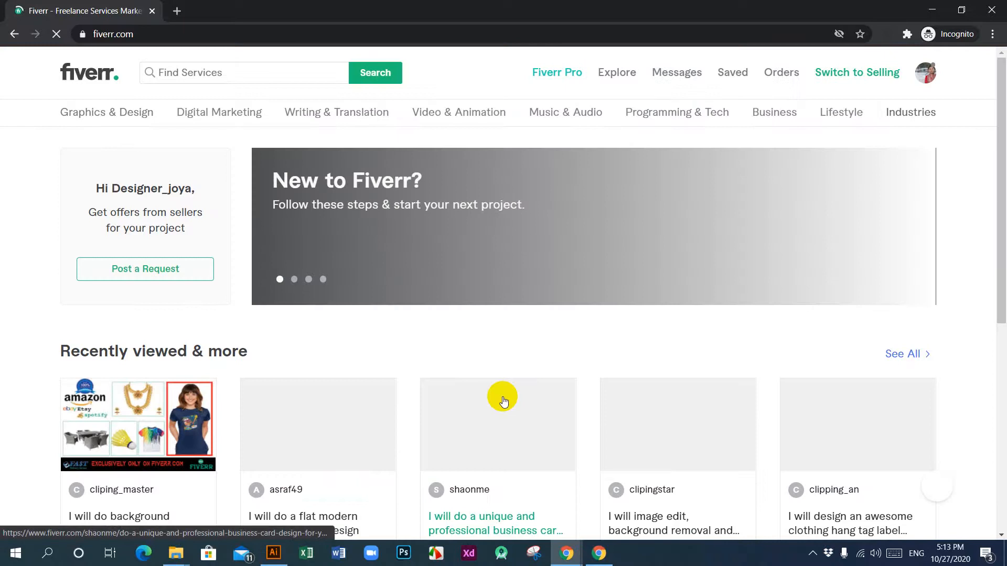
Step: Look through the recently viewed, recommended and Top Pro gigs on the Fiverr home page
scroll(504, 397, down, 5)
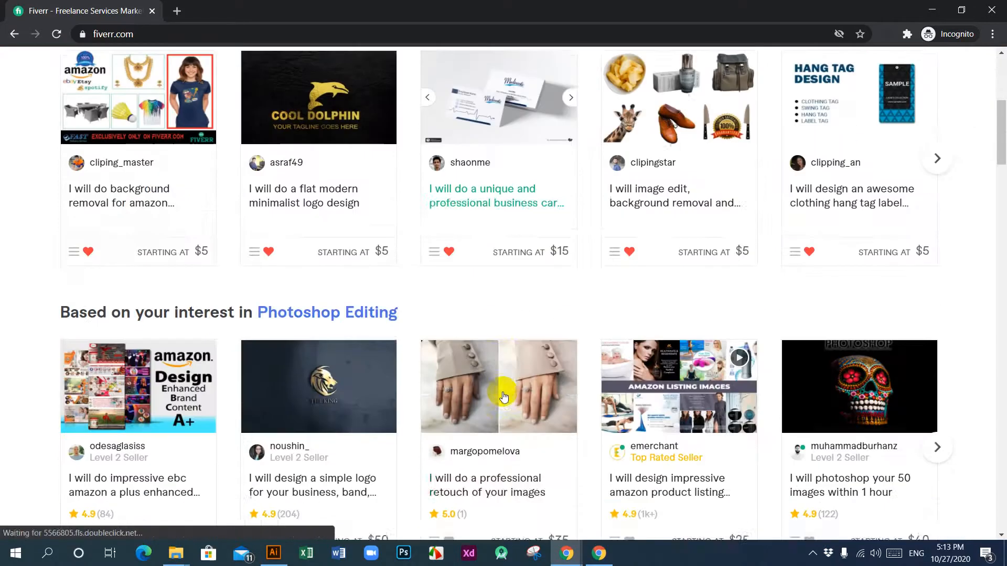
scroll(504, 391, up, 5)
scroll(505, 380, down, 5)
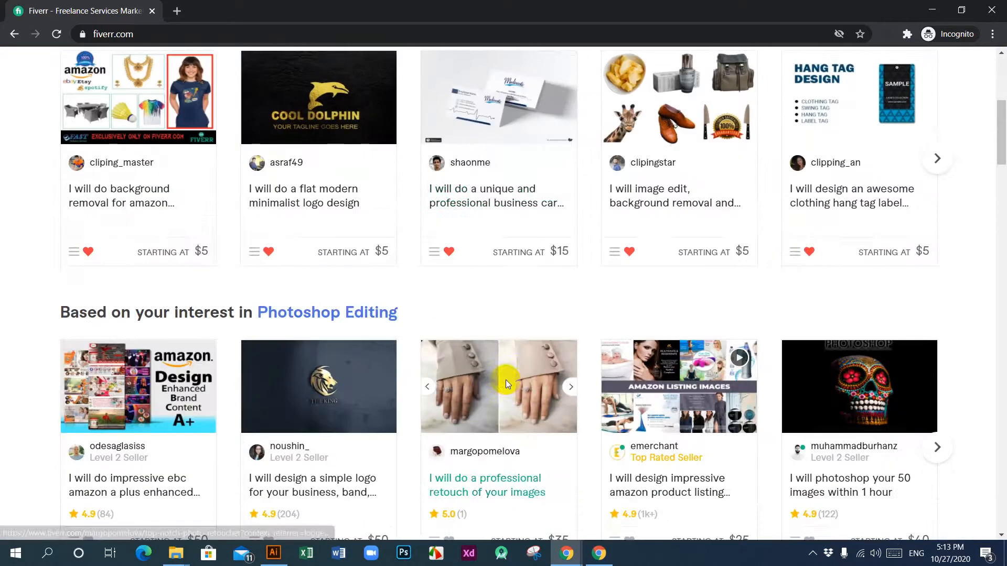
scroll(507, 385, down, 7)
scroll(506, 385, down, 13)
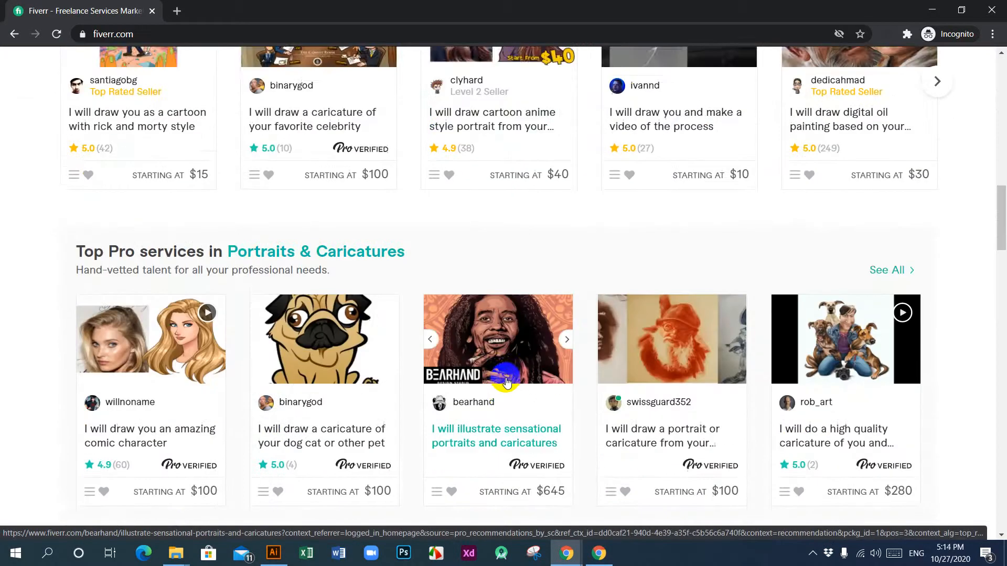
scroll(505, 377, up, 7)
scroll(503, 376, down, 7)
scroll(502, 376, up, 14)
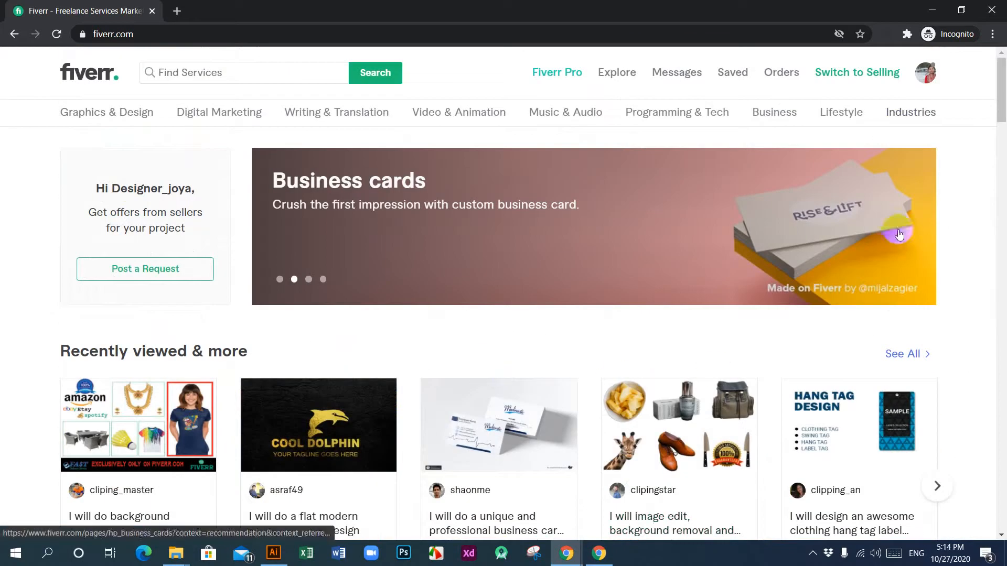
Step: Open the account's own seller profile and start creating a new gig from its active gigs
click(923, 82)
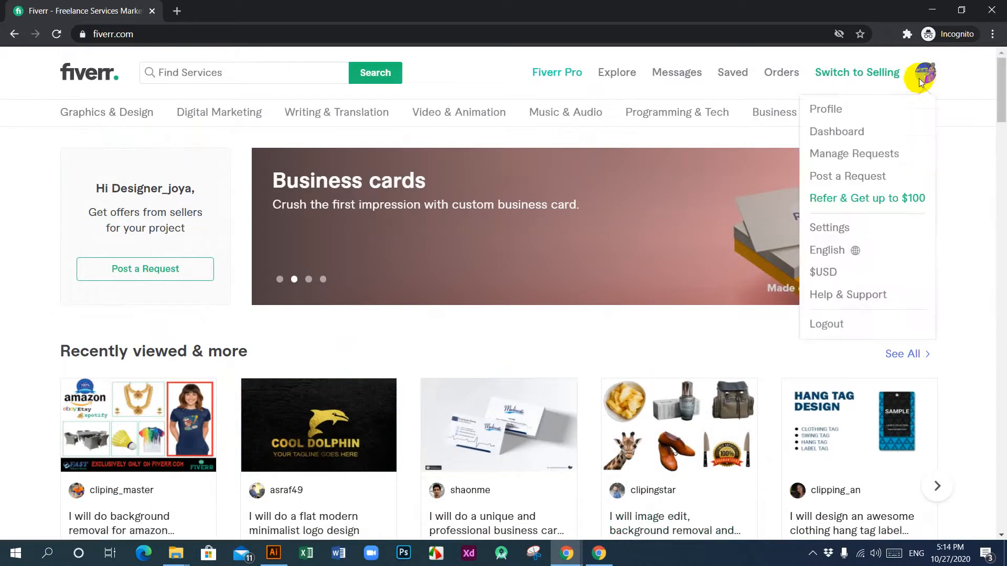
click(831, 113)
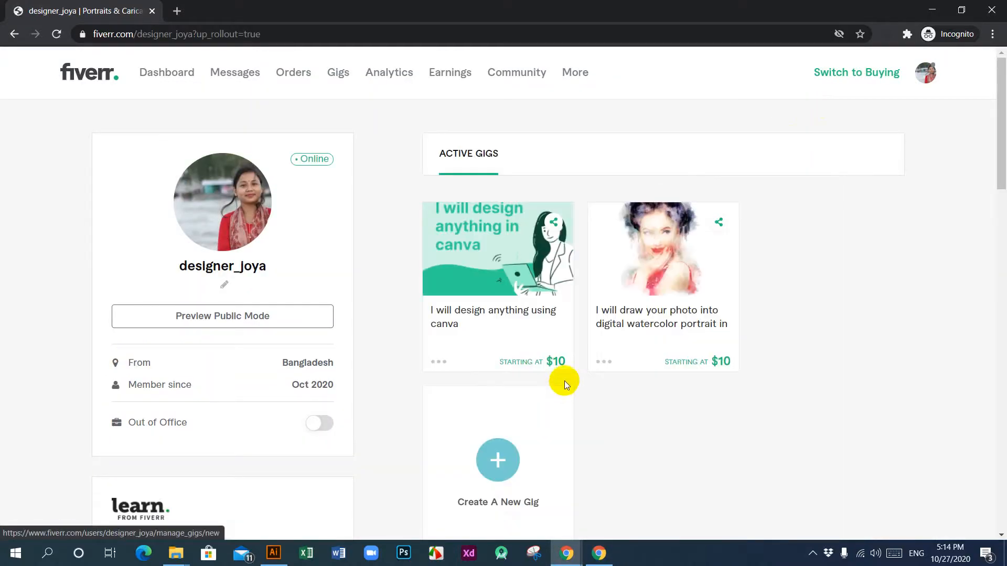
scroll(799, 366, down, 5)
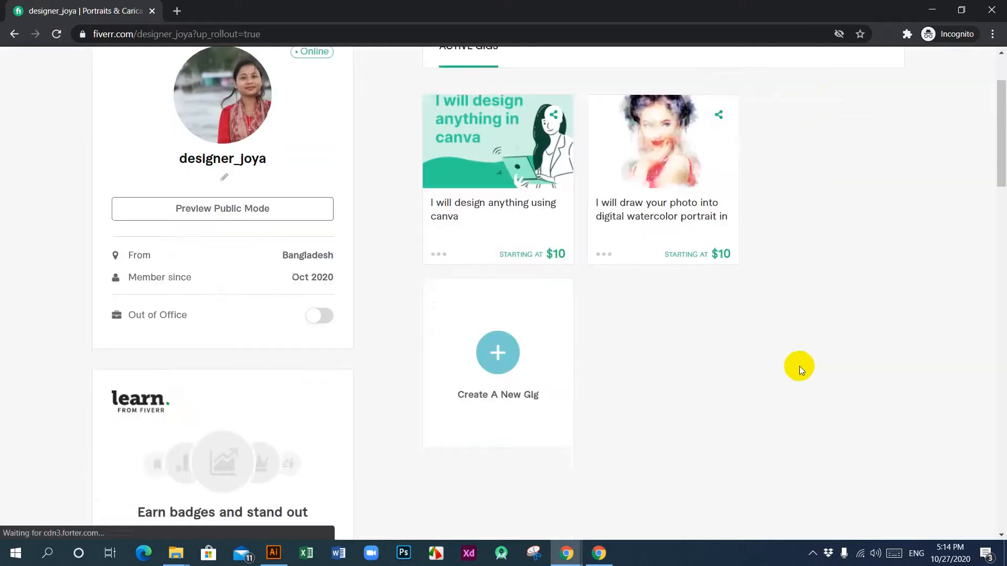
click(504, 206)
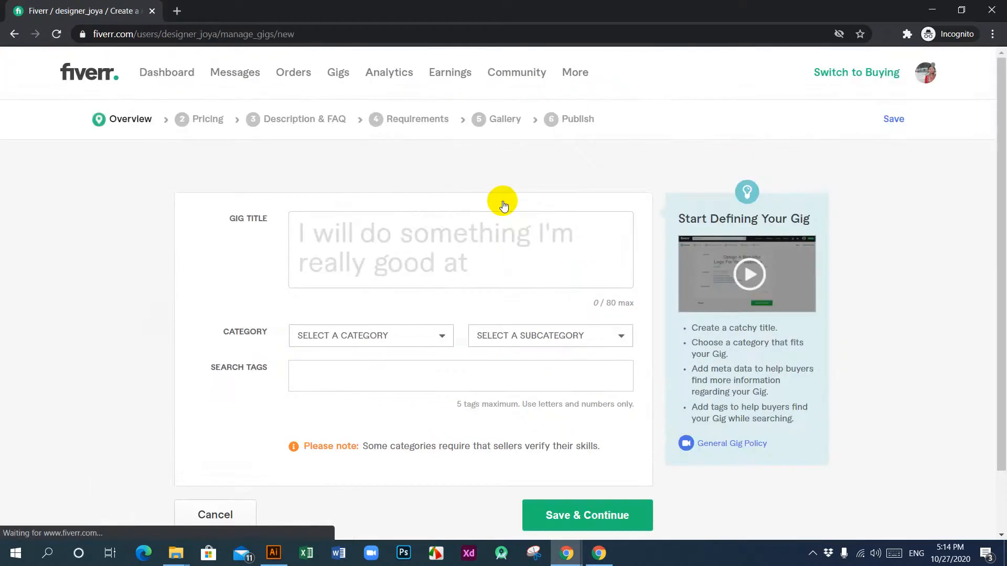
Step: Set the new gig's category to Graphics & Design with the subcategory Signage Design
click(441, 336)
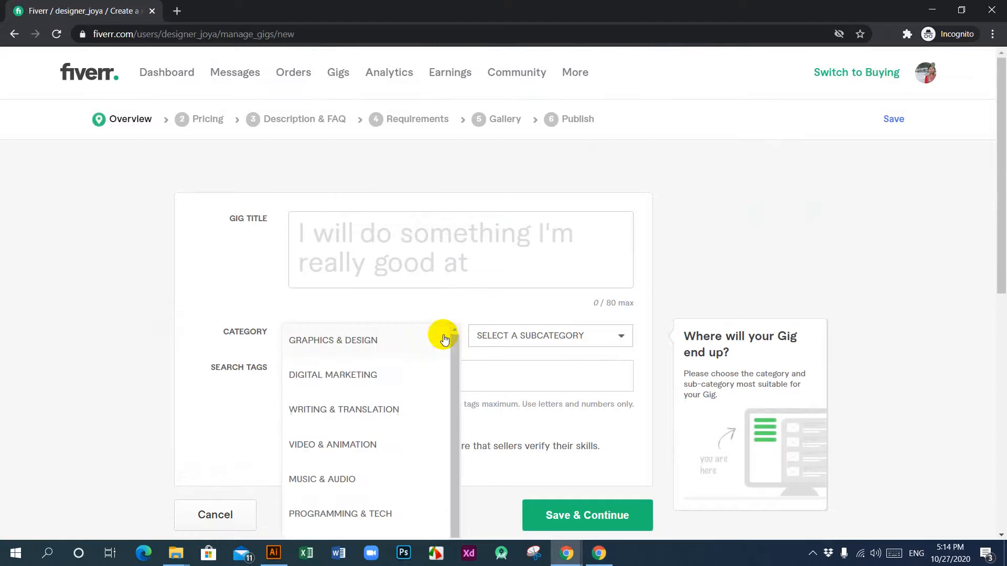
click(359, 340)
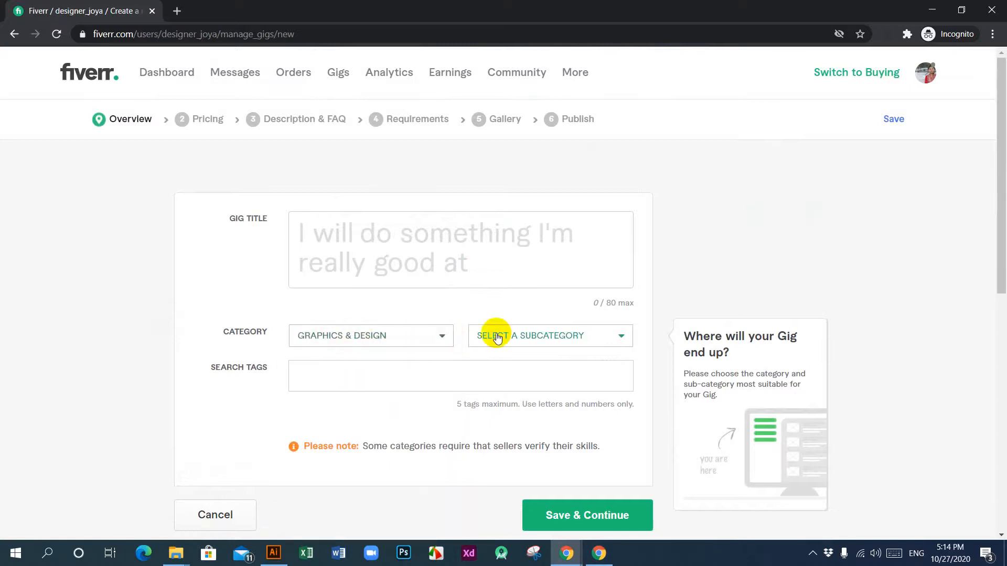
click(624, 336)
scroll(595, 339, down, 4)
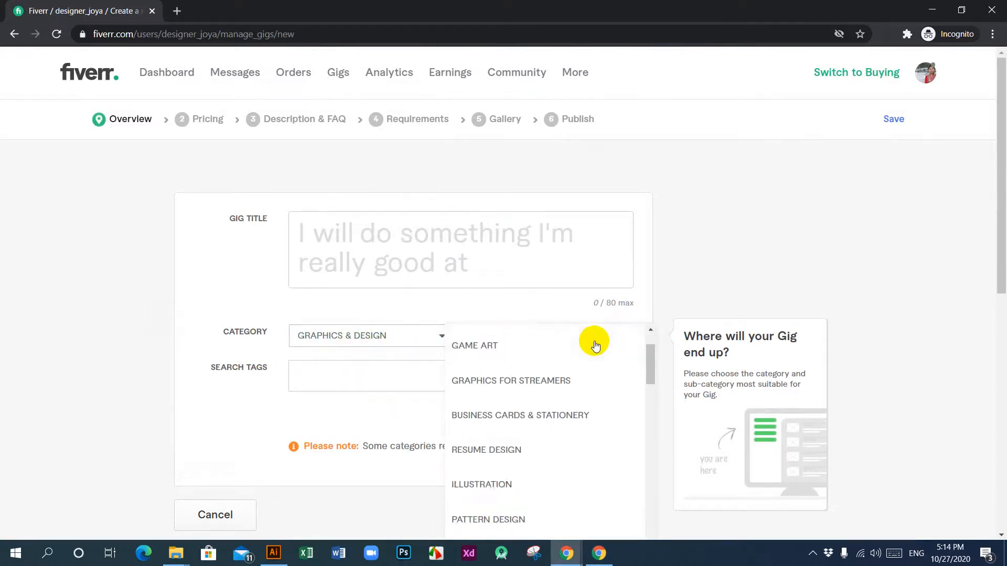
scroll(558, 396, down, 4)
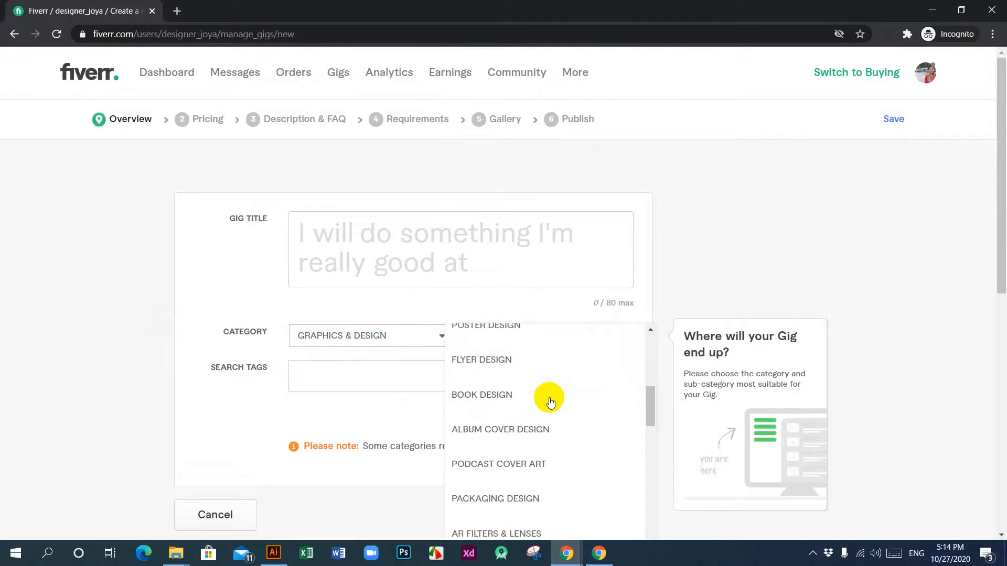
scroll(550, 402, down, 4)
scroll(555, 424, down, 2)
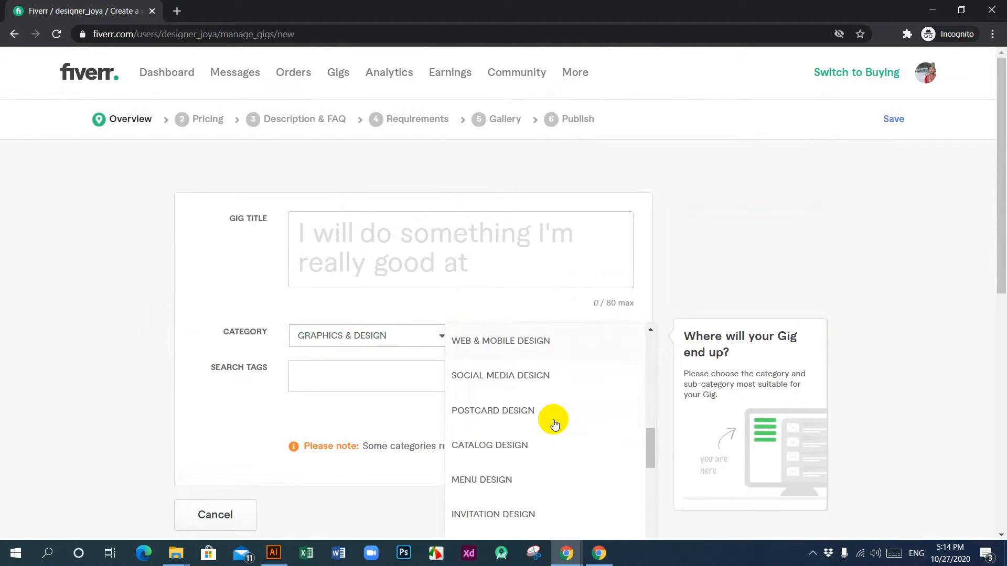
scroll(555, 423, down, 2)
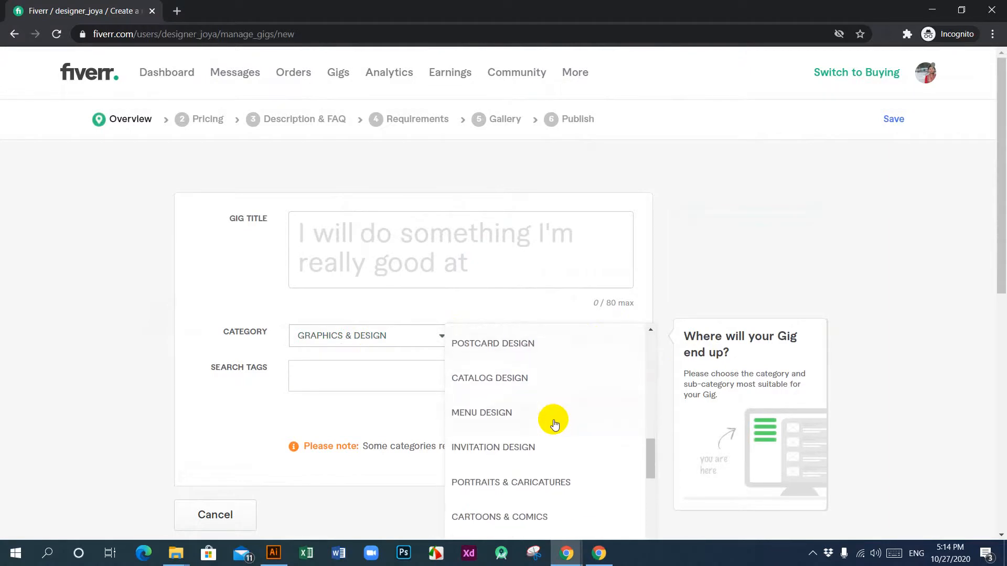
scroll(555, 424, down, 4)
scroll(555, 423, down, 2)
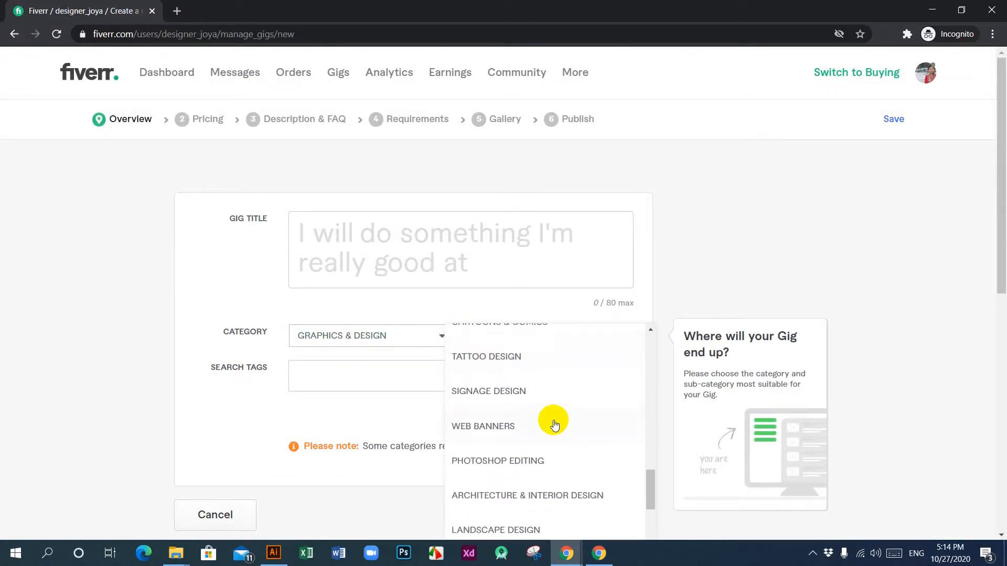
click(504, 392)
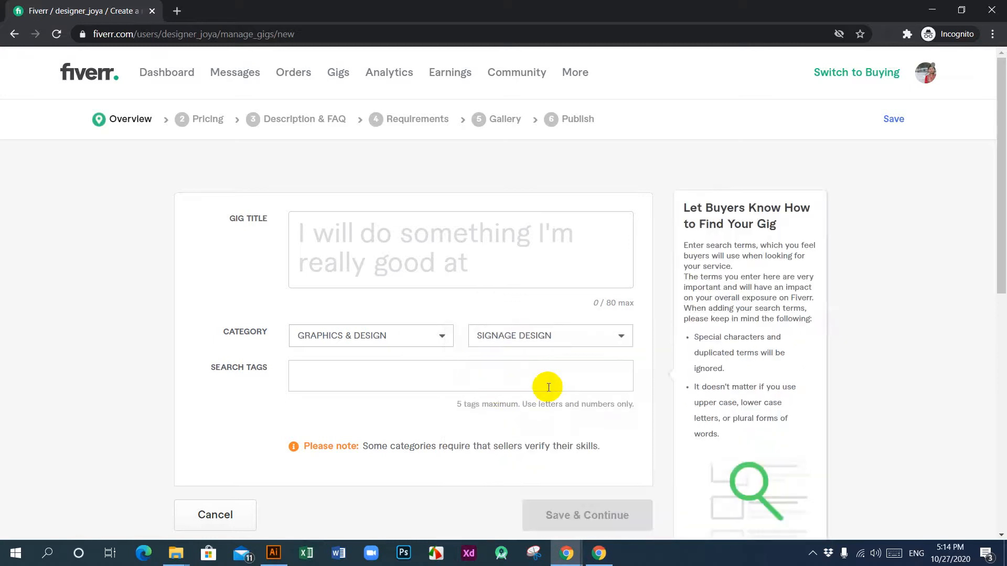
Step: Select Yards, Billboards, Banners and Roll Ups as the signage types in the gig metadata
scroll(543, 363, down, 3)
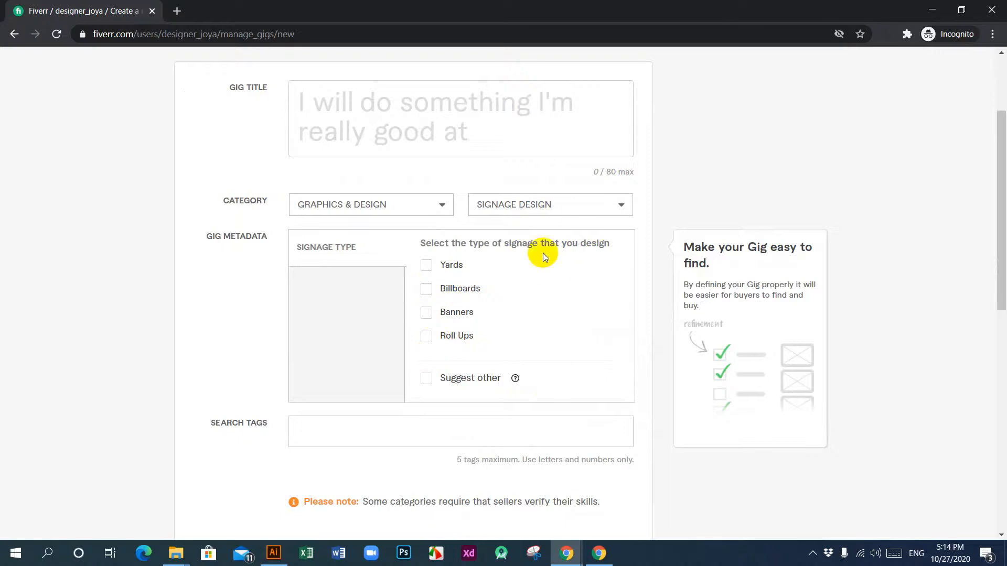
click(426, 290)
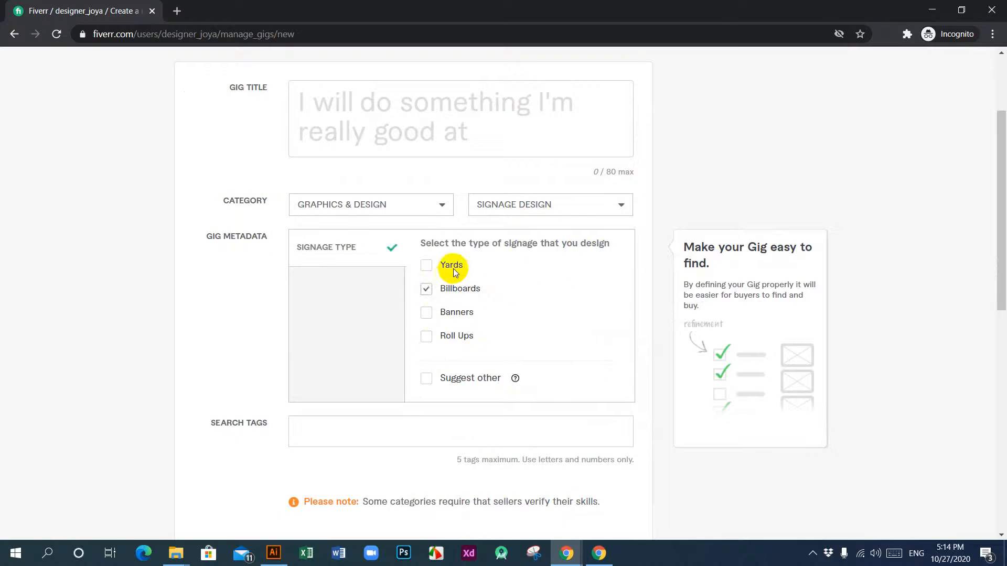
click(426, 267)
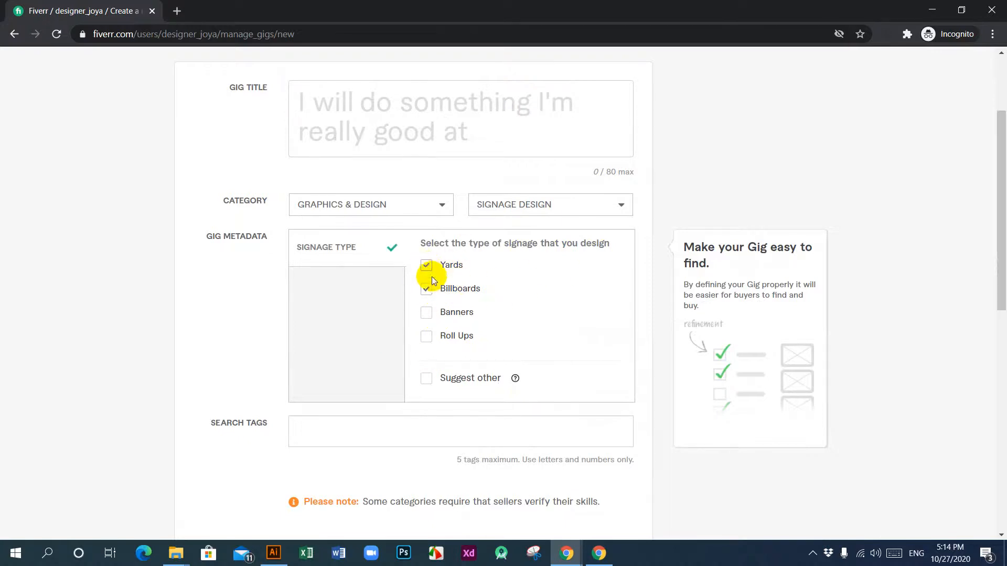
click(427, 314)
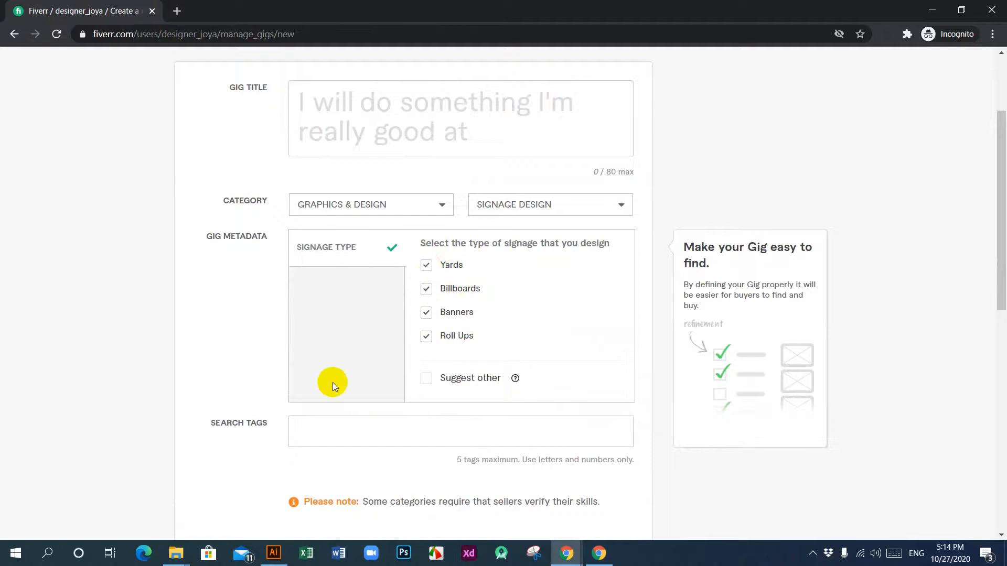
Step: Copy "design a billboard, yard sign, signage or signboard for your business" from the title of the billboard gig in the other browser window
scroll(375, 338, up, 3)
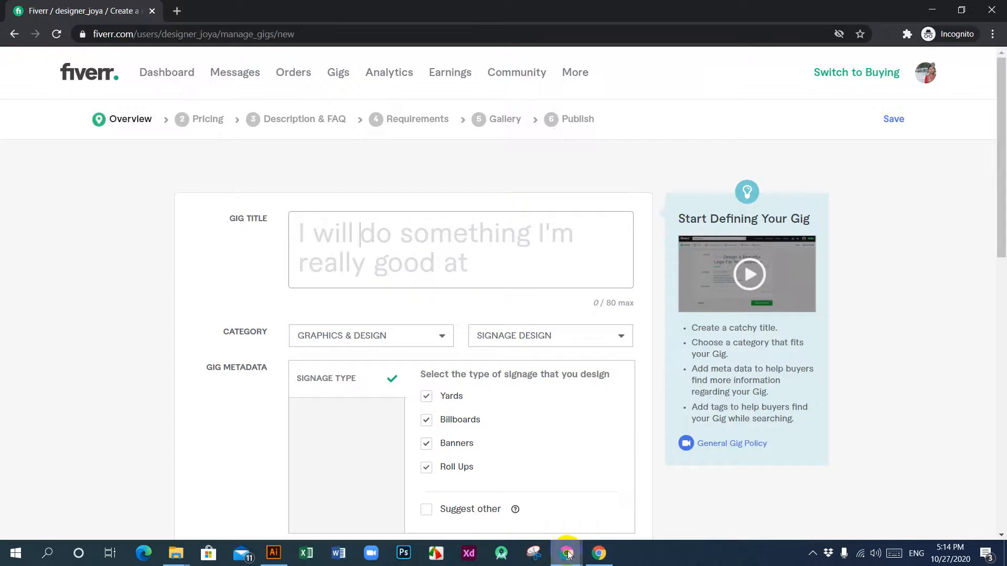
mouse_move(566, 552)
click(526, 511)
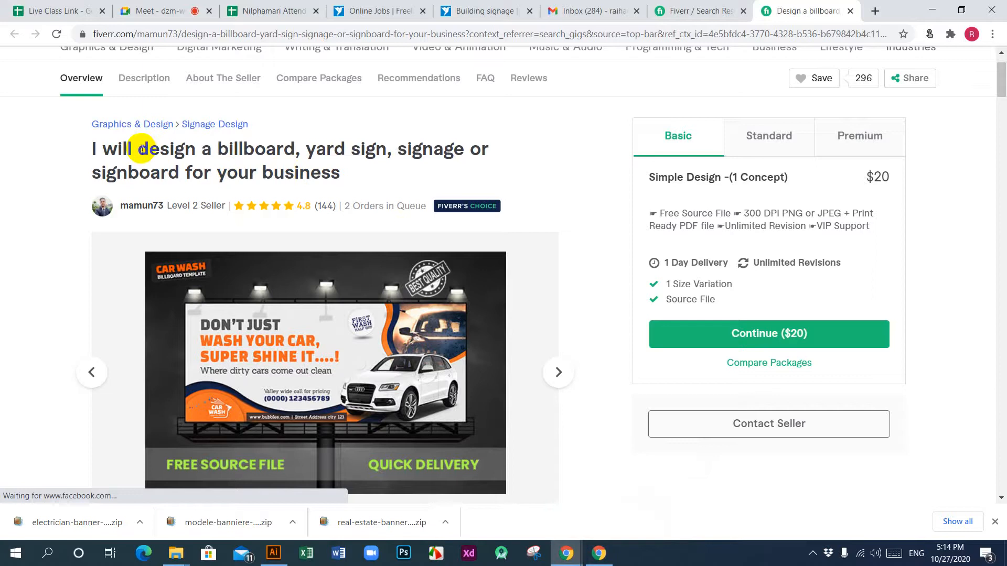
drag(138, 150, 352, 165)
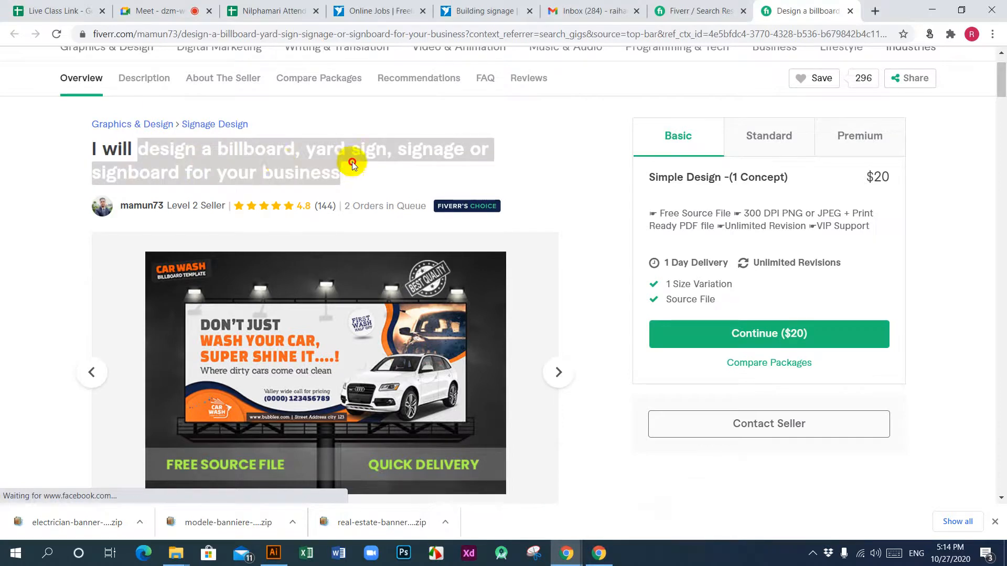
right_click(263, 153)
click(282, 162)
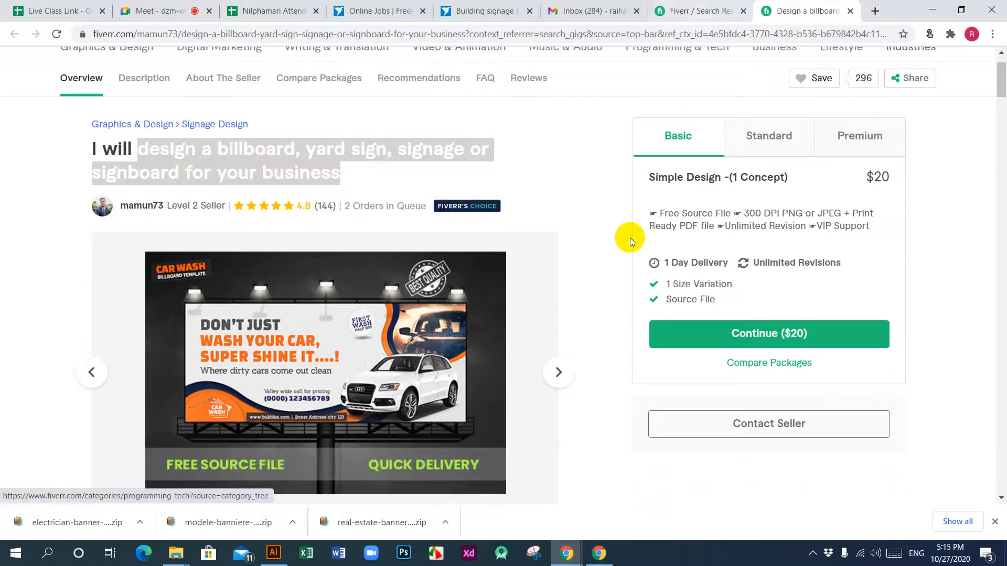
Step: Return to the incognito window and paste the copied text after "I will" as the new gig's title
mouse_move(571, 552)
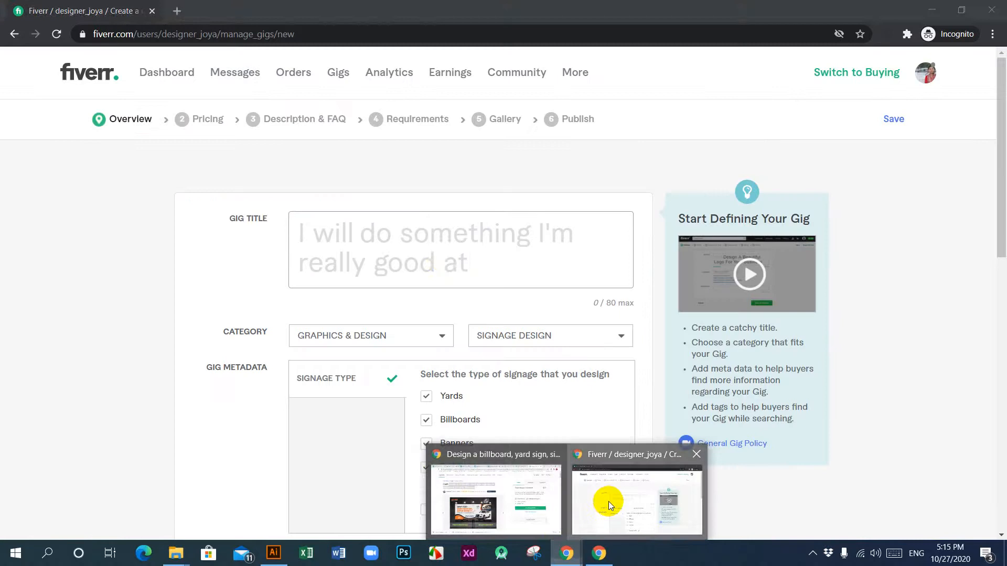
click(608, 501)
click(395, 234)
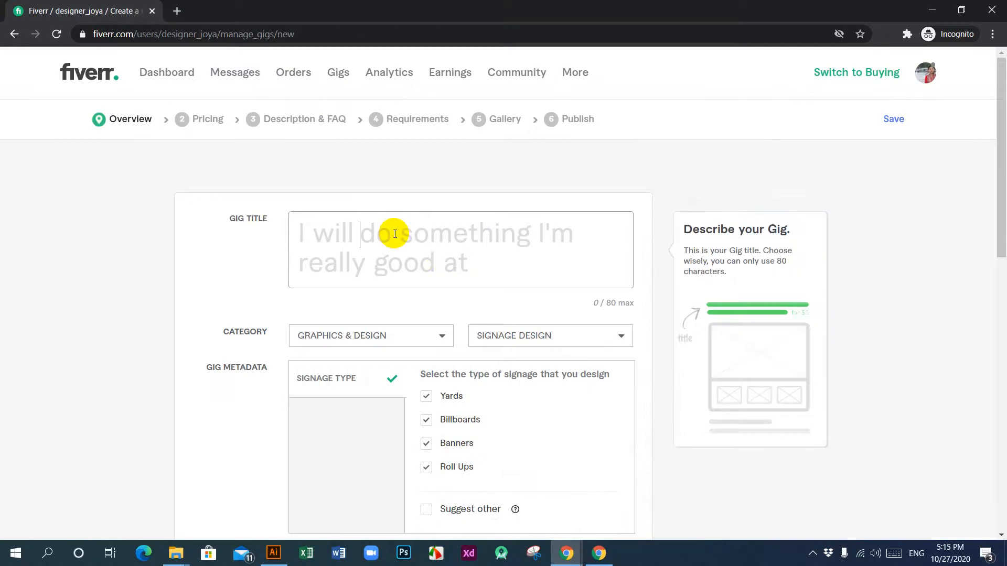
key(ctrl+v)
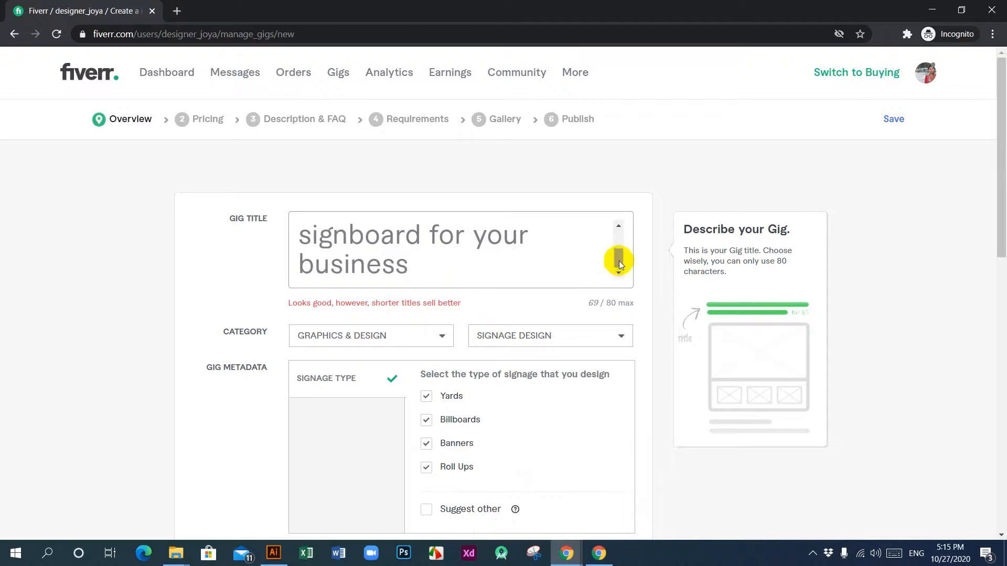
scroll(618, 252, up, 1)
drag(620, 250, 618, 226)
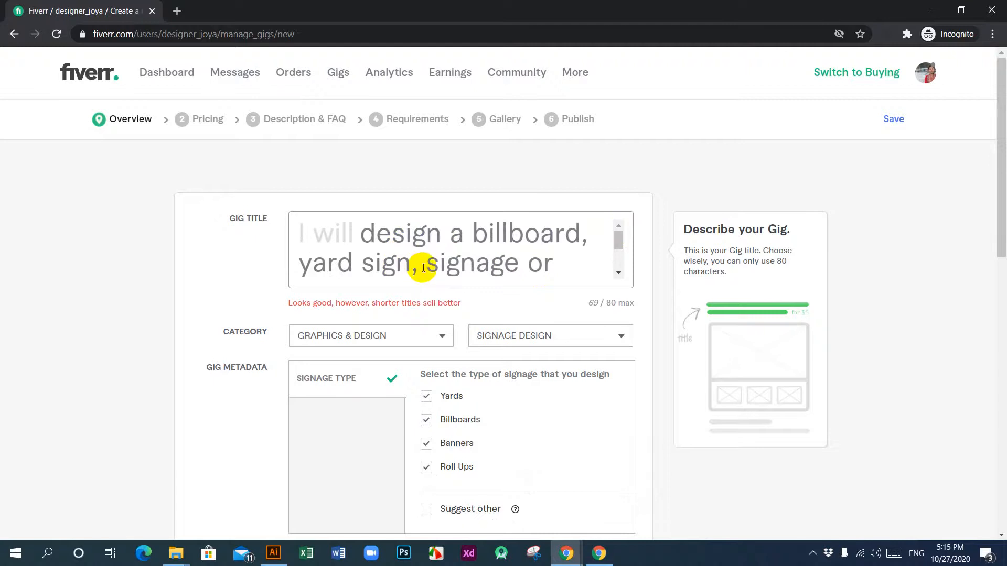
Step: Shorten the end of the gig title from "for your business" to "for you" and check the whole title
drag(420, 268, 301, 270)
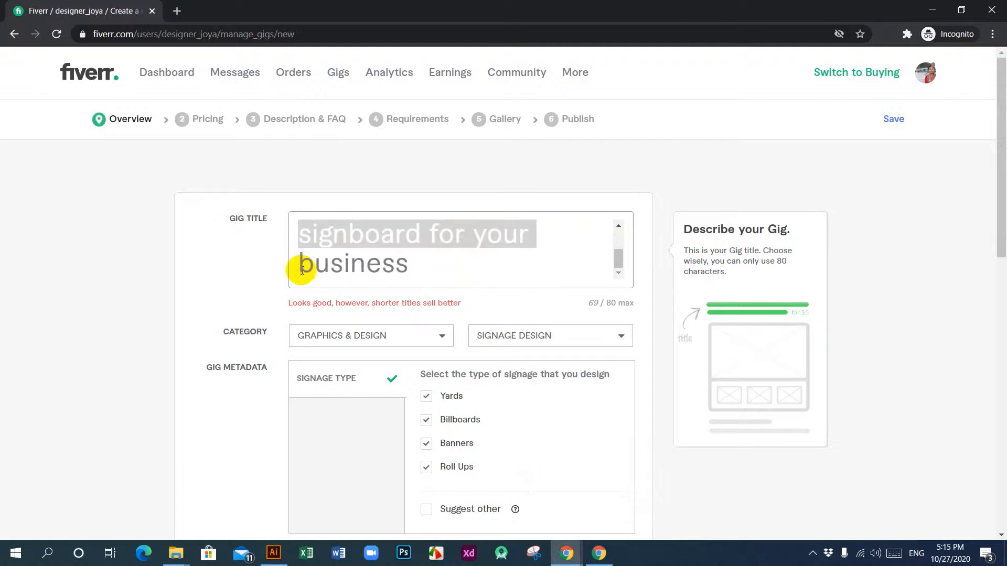
click(422, 266)
scroll(449, 259, down, 1)
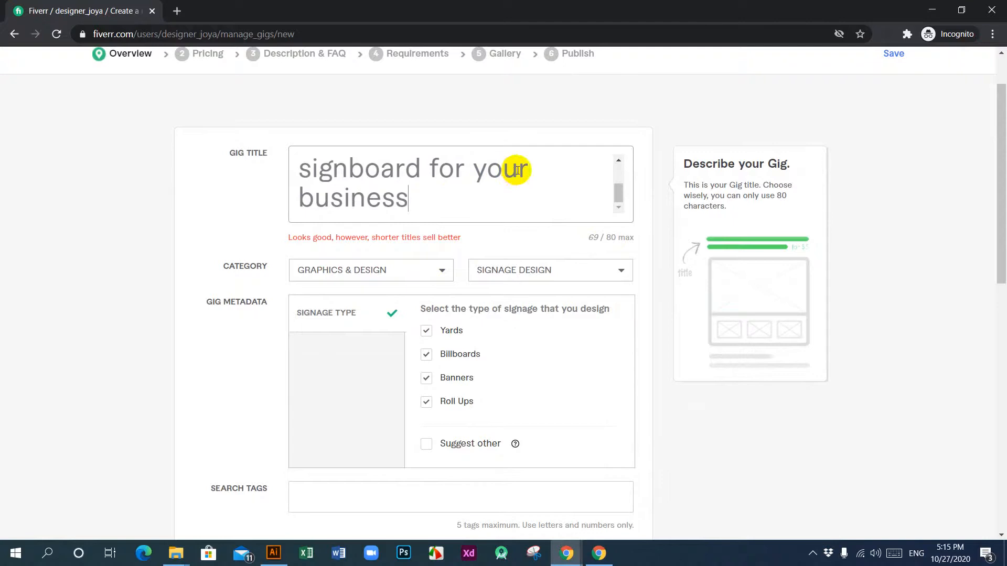
drag(518, 168, 521, 198)
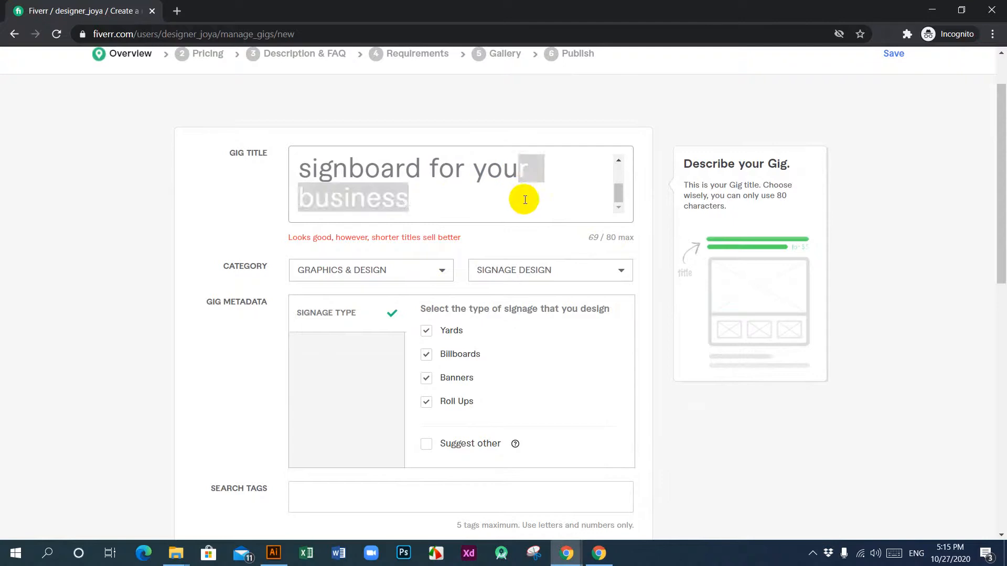
key(BackSpace)
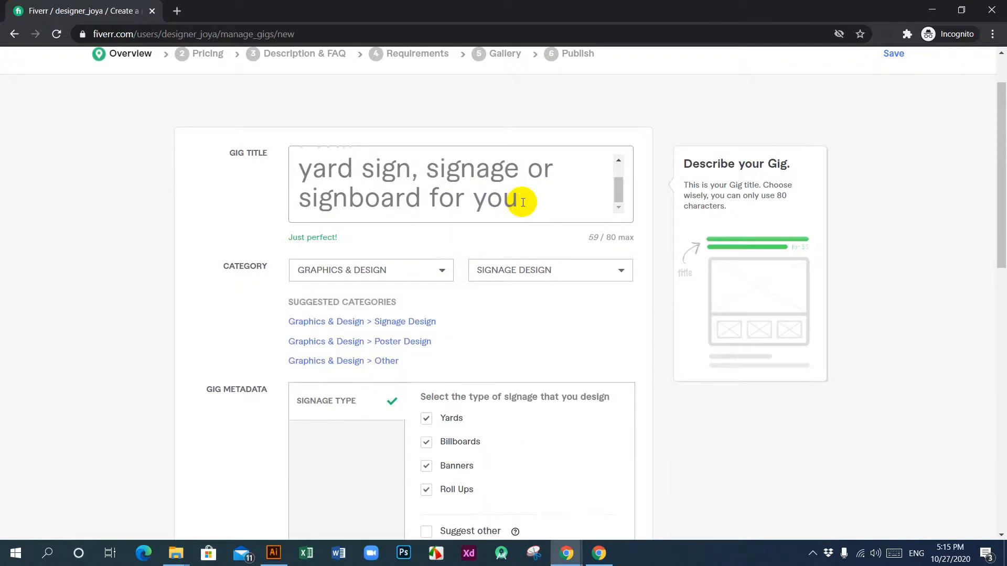
scroll(519, 200, up, 2)
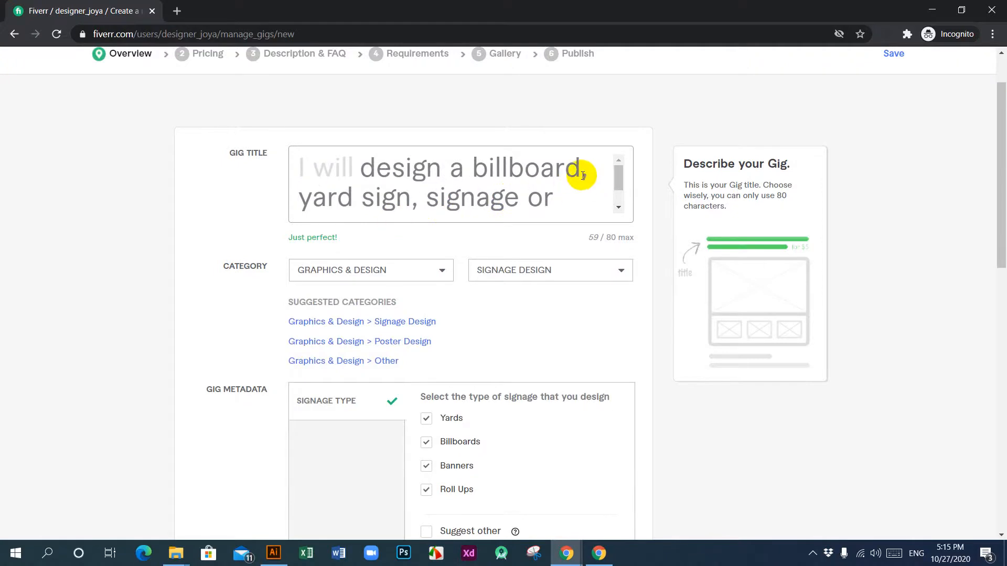
scroll(582, 175, down, 3)
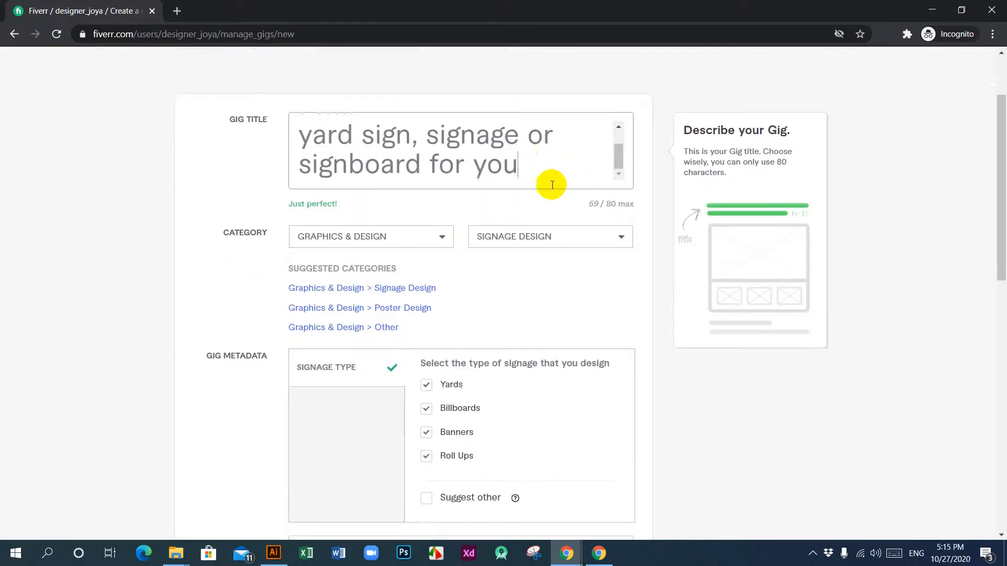
scroll(449, 194, up, 1)
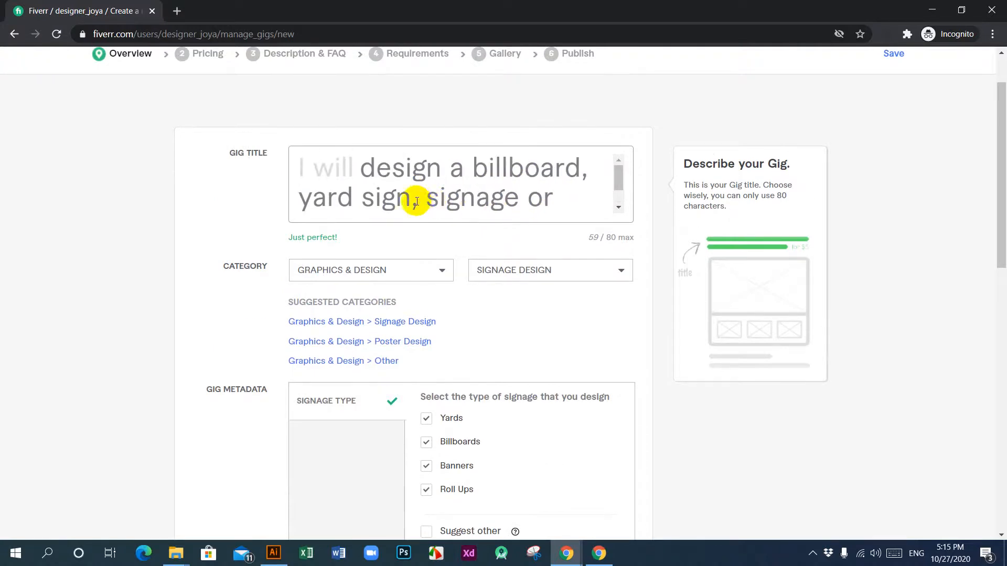
Step: Review the wording of the gig title and remove "or signboard" after "signage"
drag(417, 202, 364, 202)
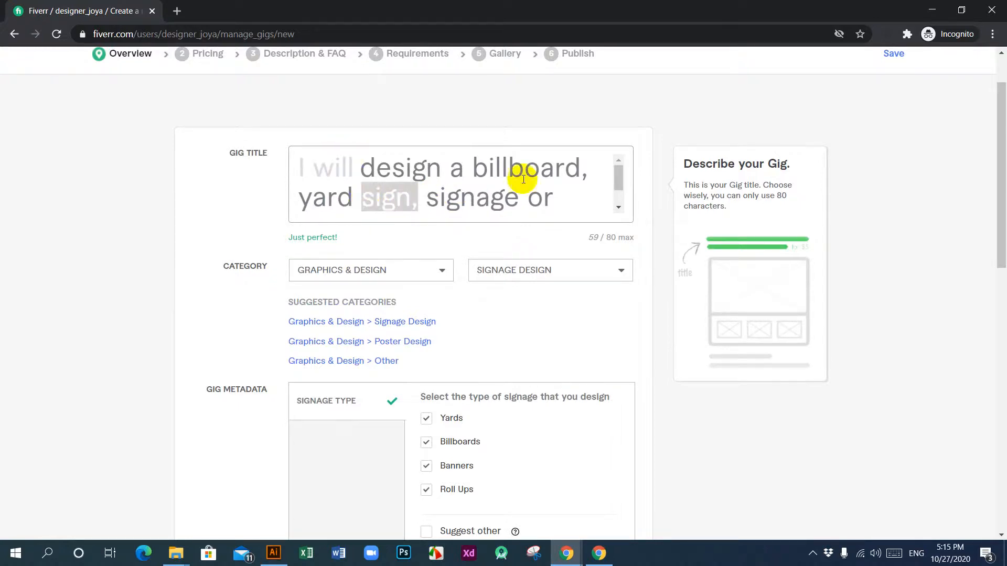
click(424, 198)
scroll(501, 198, down, 1)
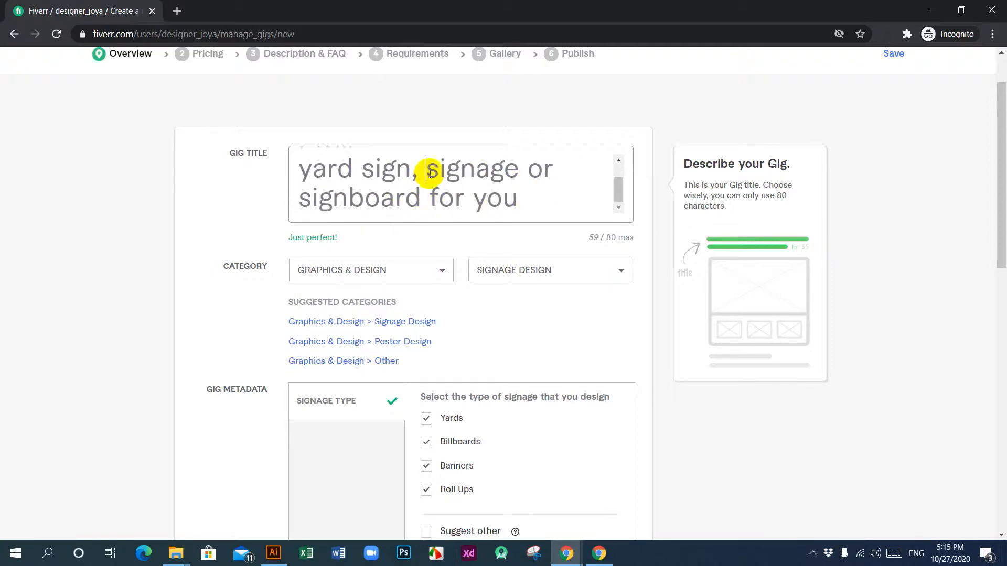
scroll(414, 175, up, 1)
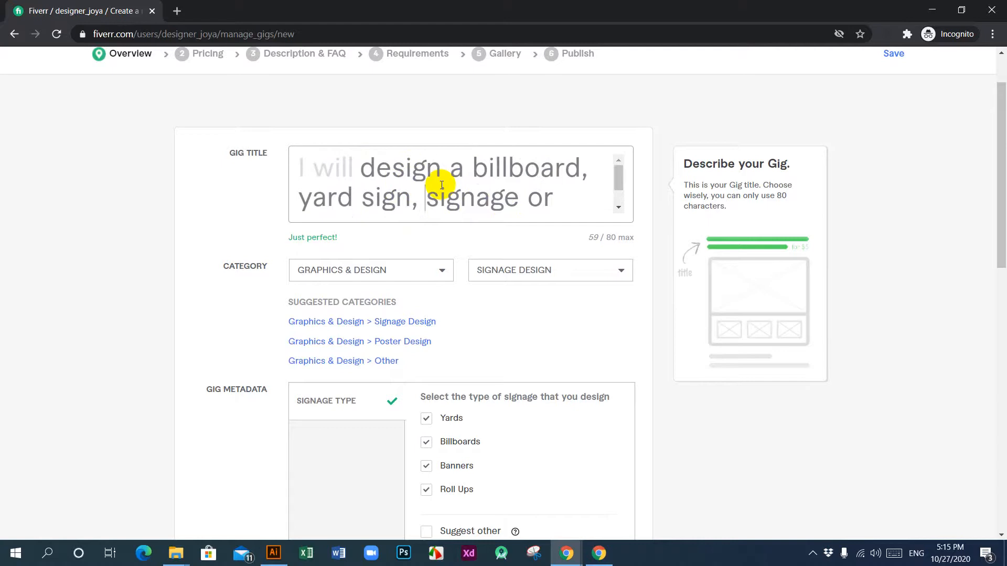
scroll(437, 185, down, 1)
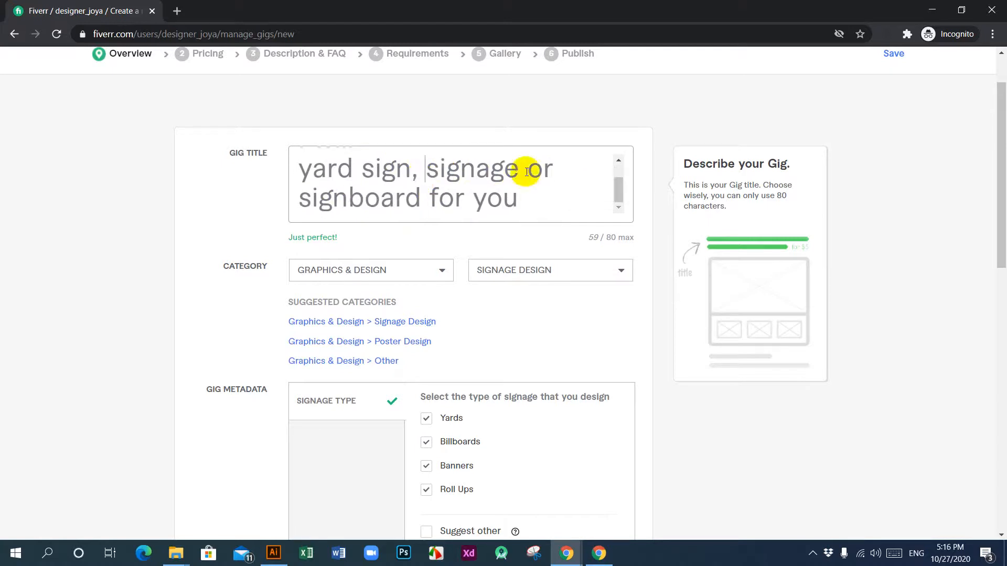
drag(526, 168, 423, 191)
key(BackSpace)
key(BackSpace)
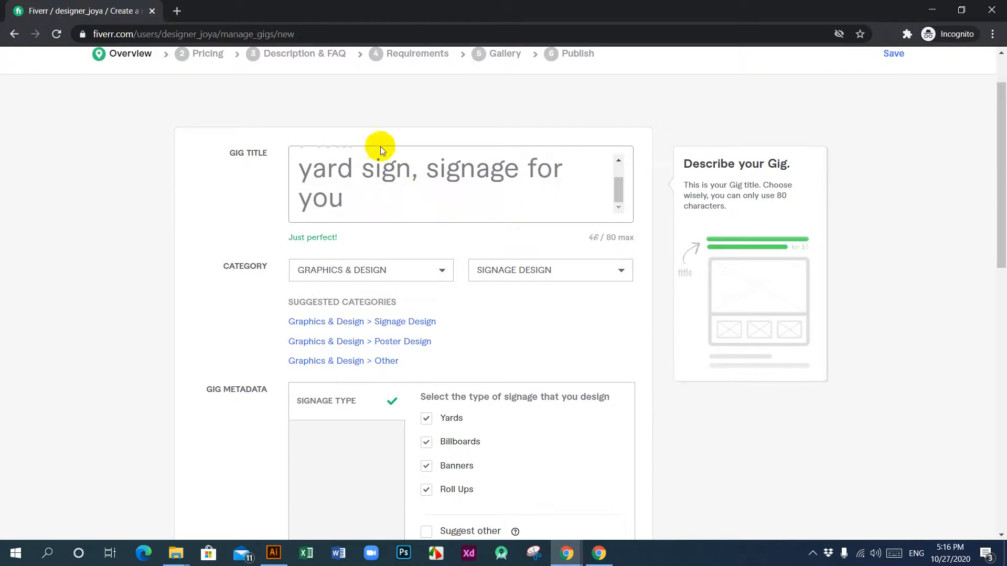
Step: Replace the comma after "yard sign" in the gig title with "and" so it reads "yard sign and signage"
click(411, 175)
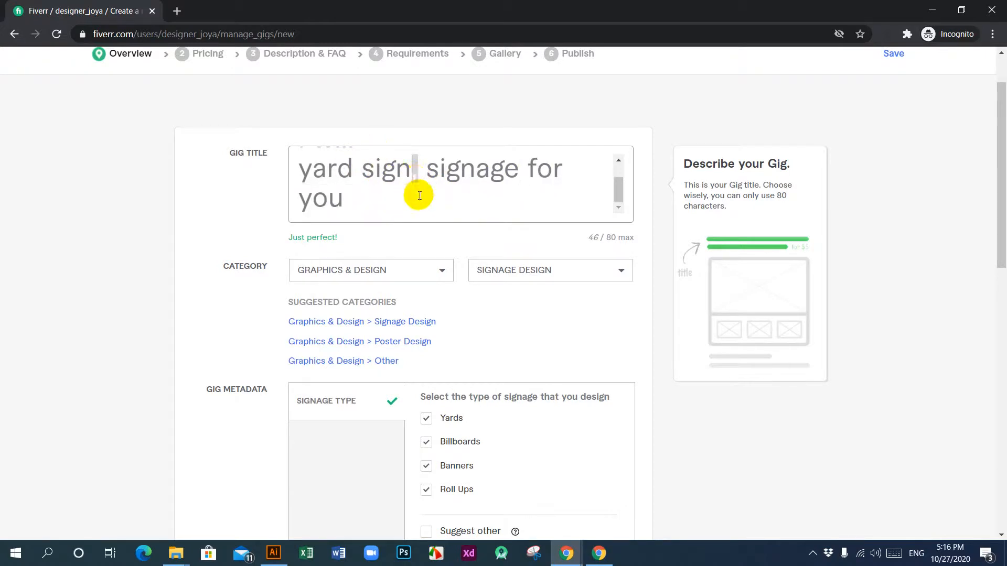
text(a)
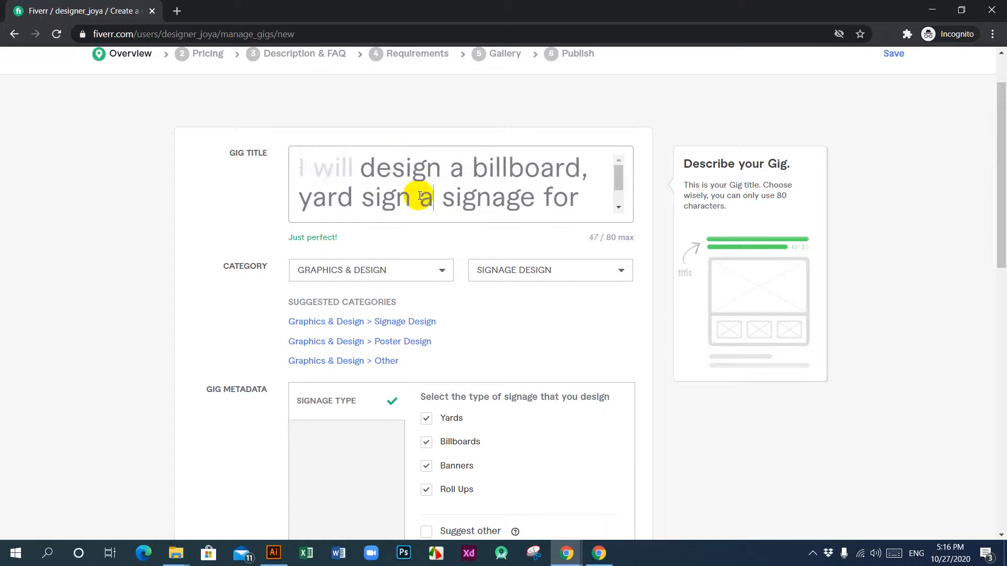
text(nd)
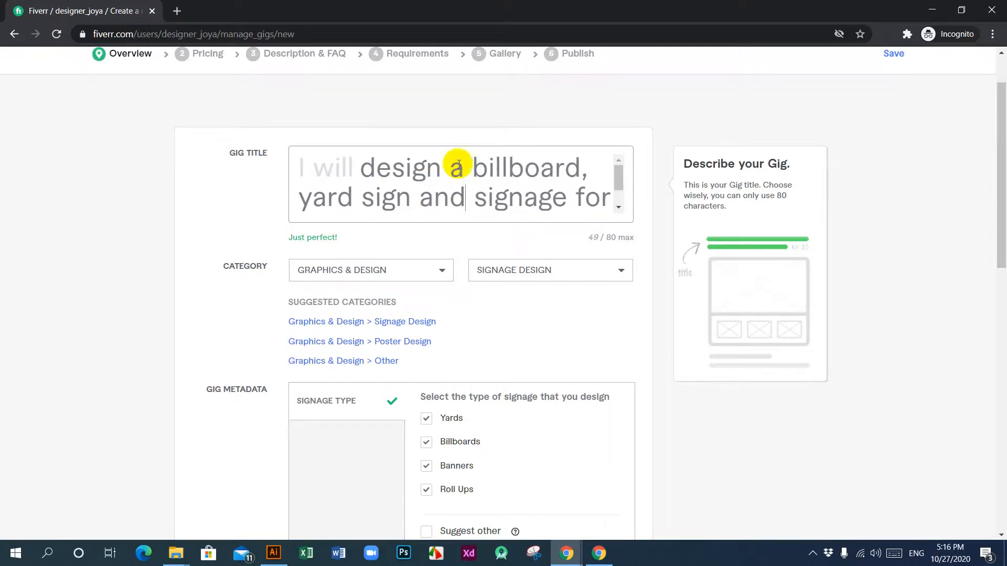
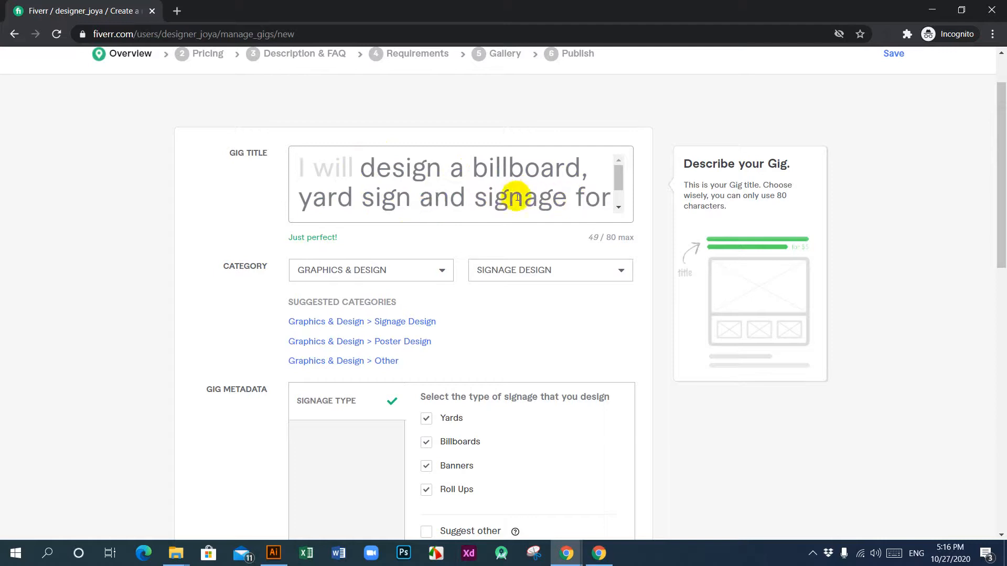
Step: Compare the gig title with the selected signage types, insert "banner" after "signage" in the title and reread it
scroll(527, 195, down, 1)
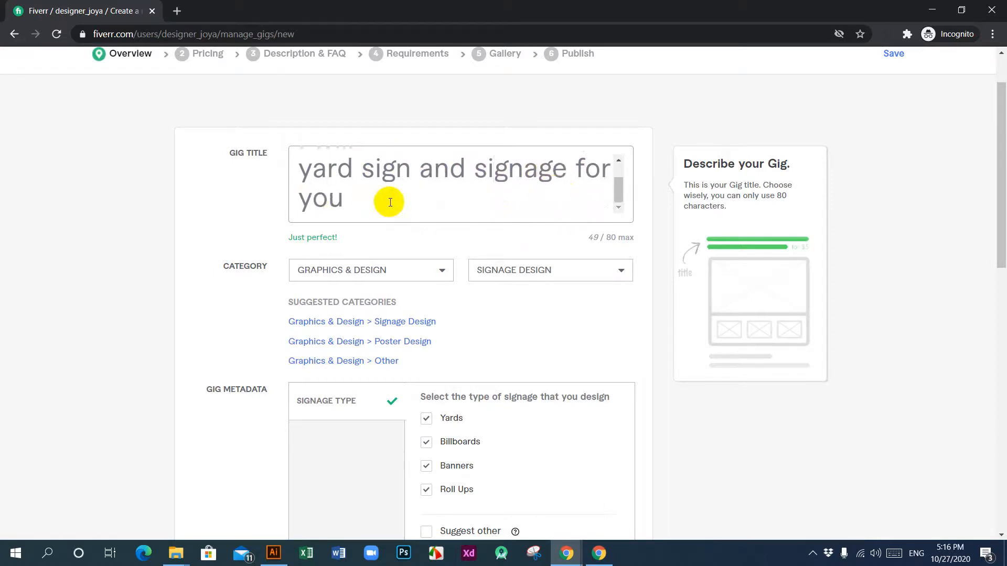
scroll(392, 202, up, 1)
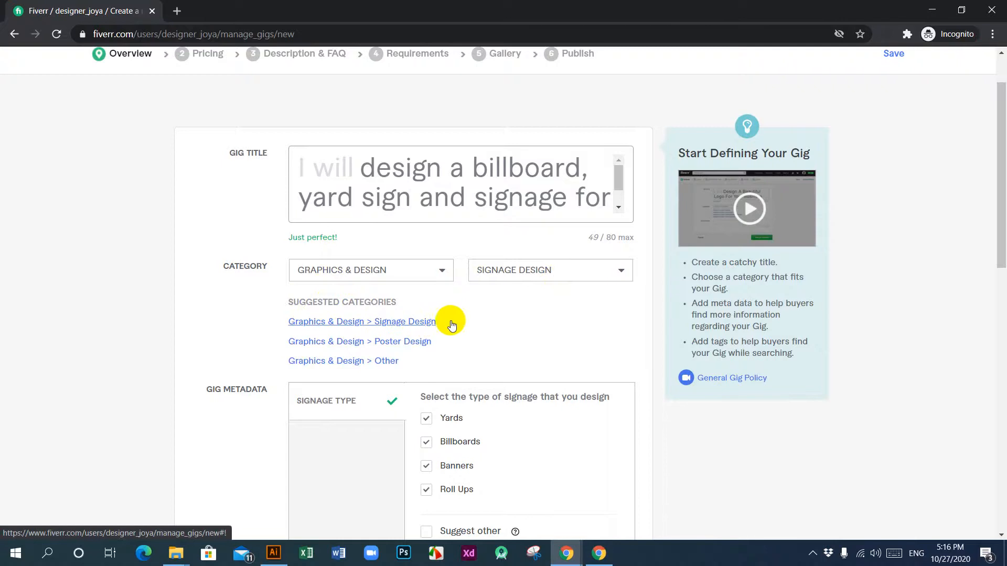
scroll(472, 314, down, 4)
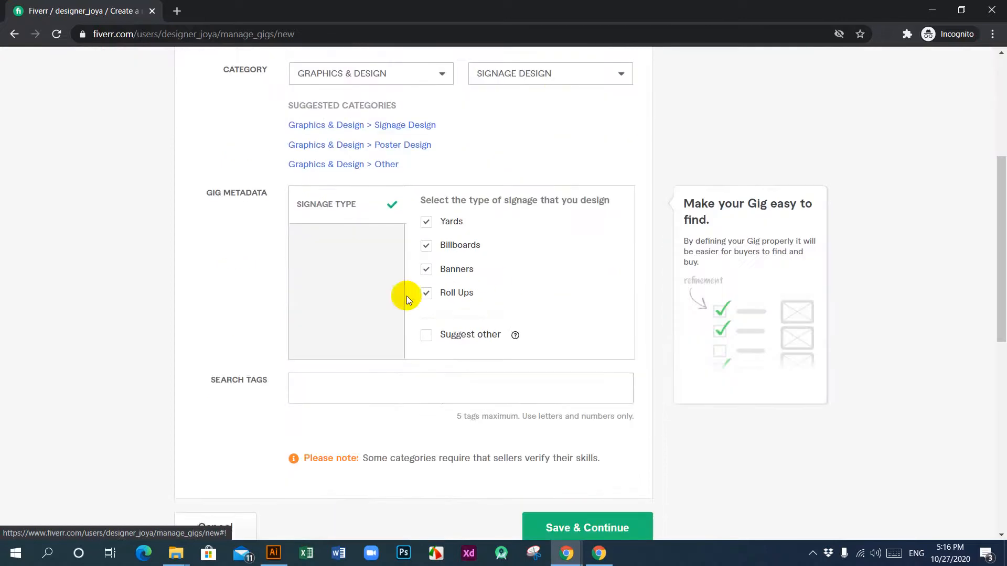
click(427, 246)
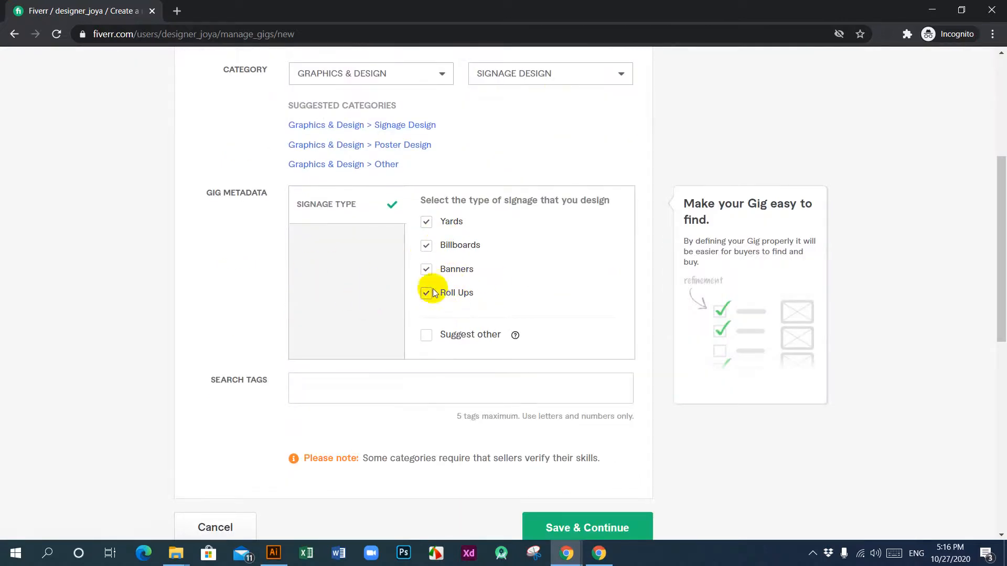
scroll(469, 294, up, 5)
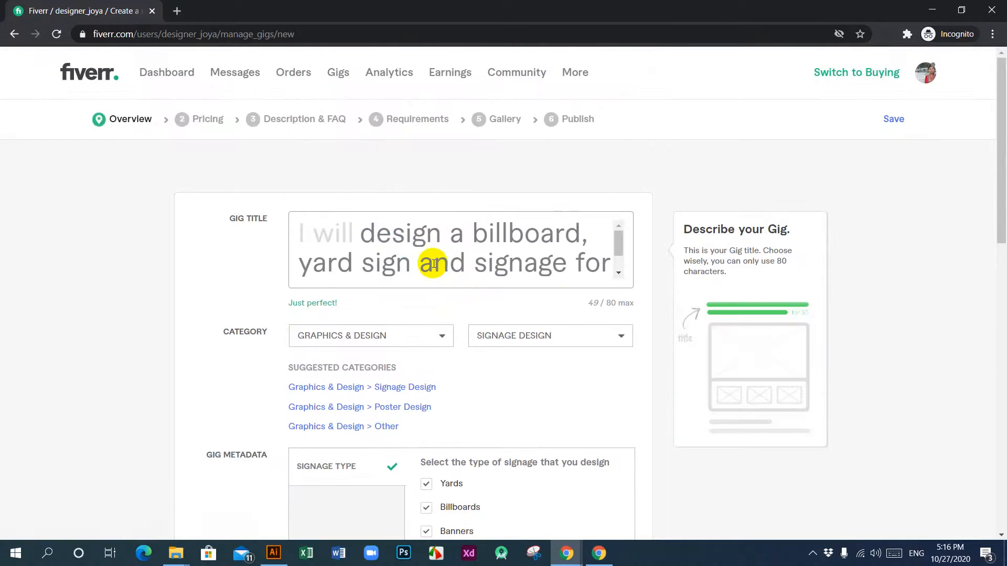
scroll(469, 282, down, 4)
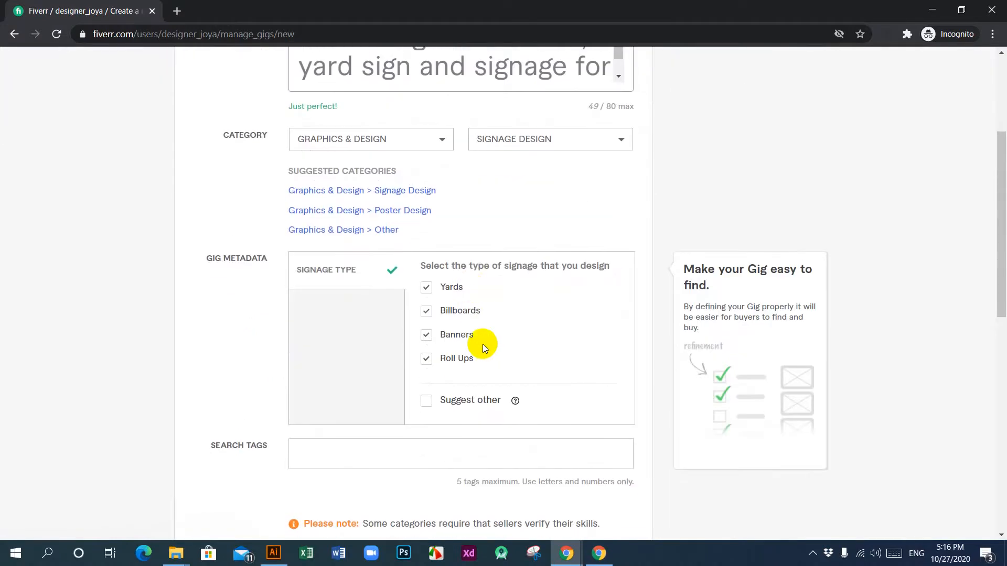
scroll(483, 344, up, 3)
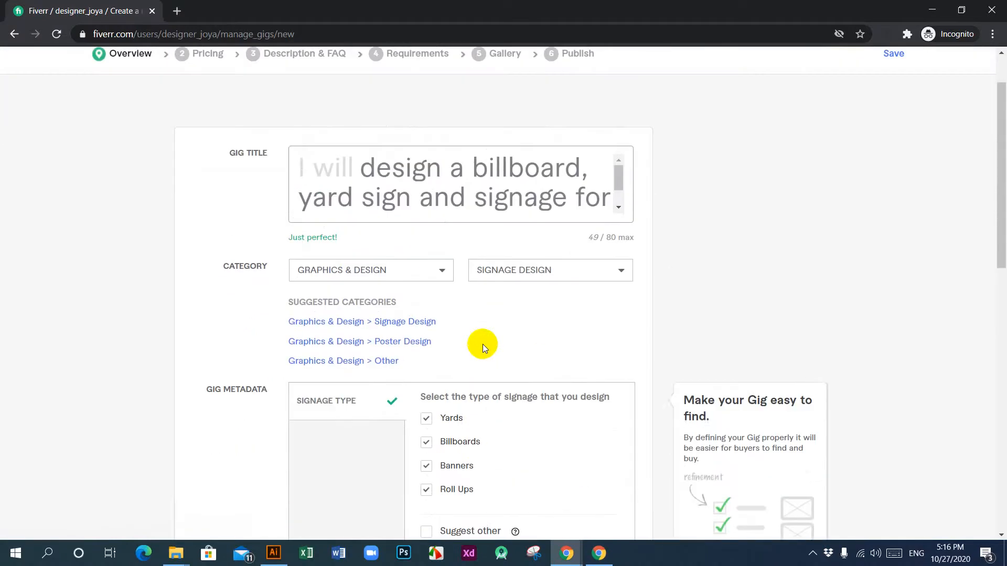
click(566, 205)
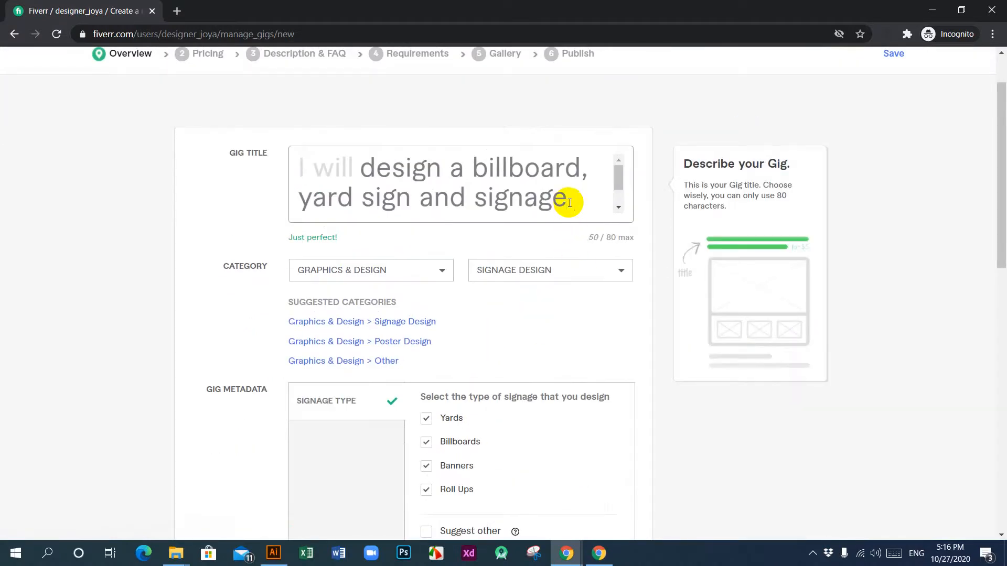
text(banner)
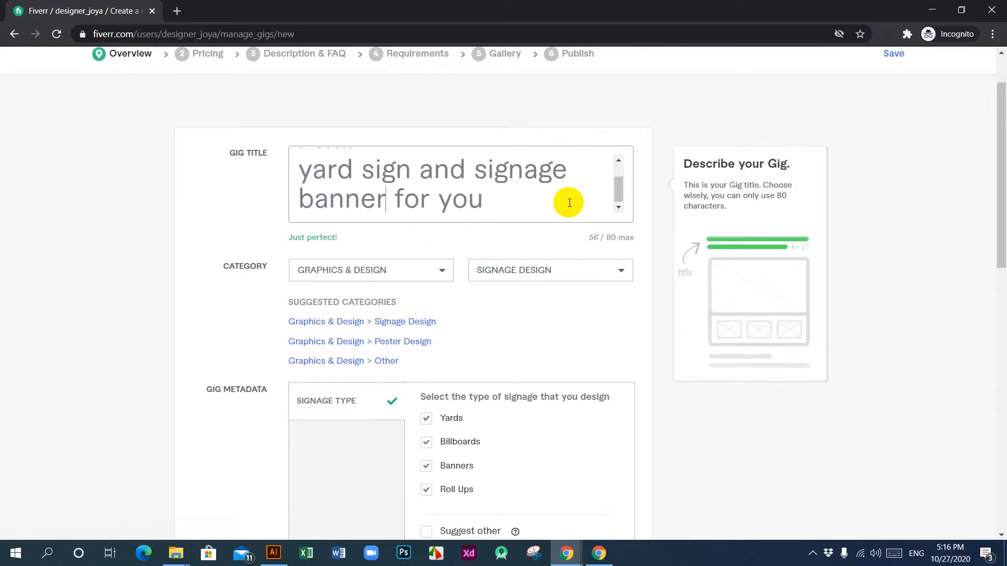
scroll(513, 198, up, 1)
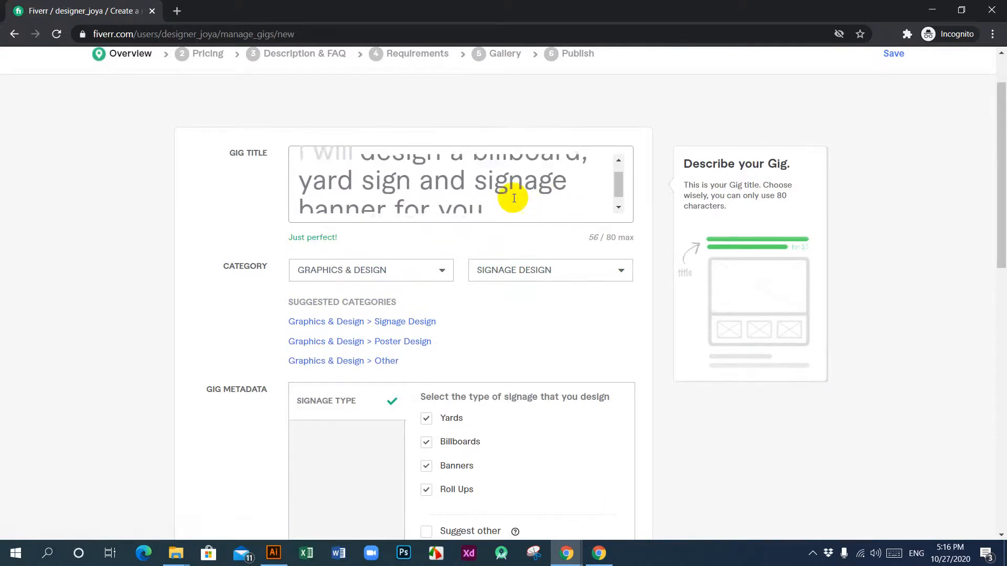
scroll(479, 197, up, 1)
scroll(479, 194, down, 2)
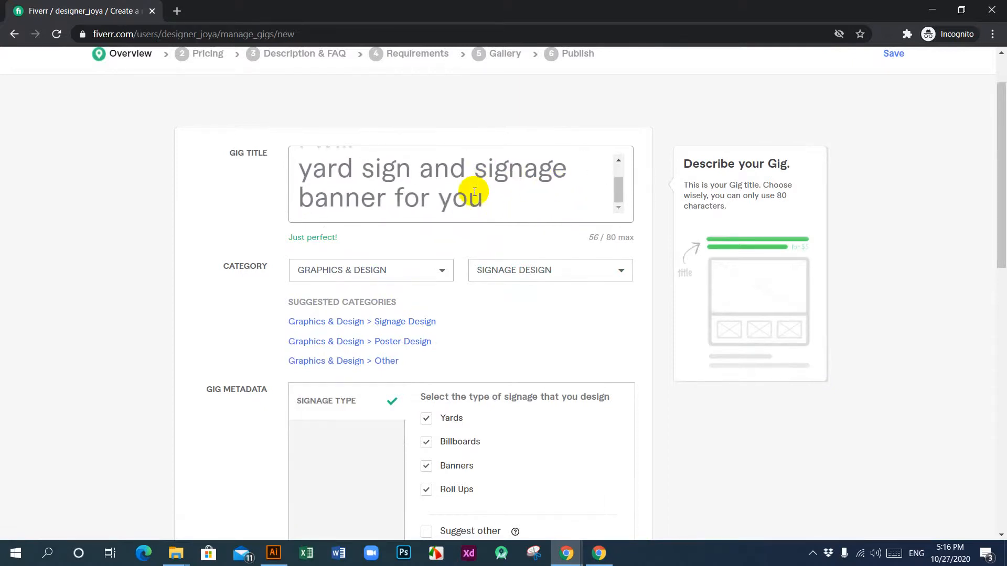
Step: Add the suggested term "billboard" as the gig's first search tag
scroll(519, 315, down, 3)
scroll(446, 320, down, 3)
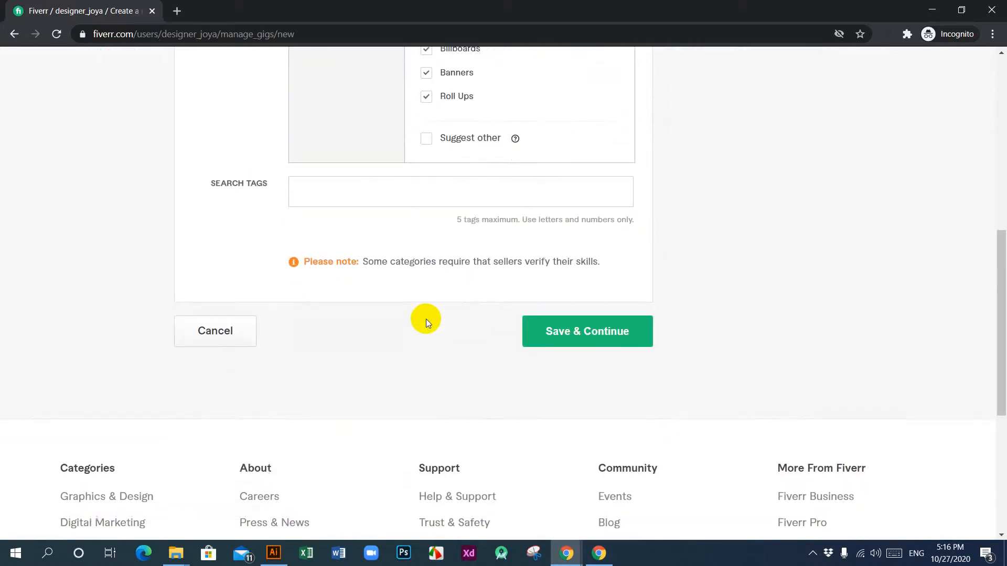
scroll(376, 335, up, 1)
click(367, 262)
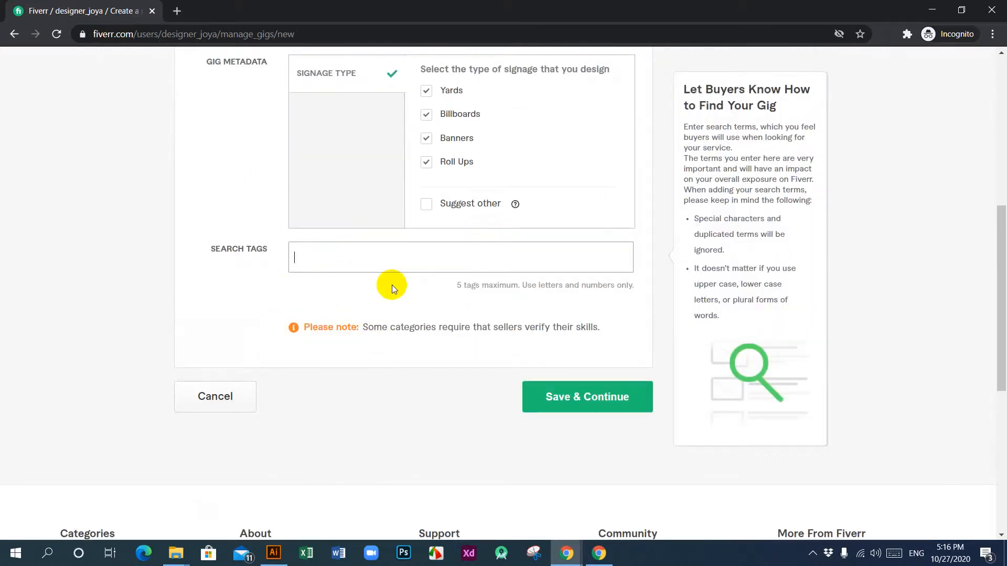
text(bill)
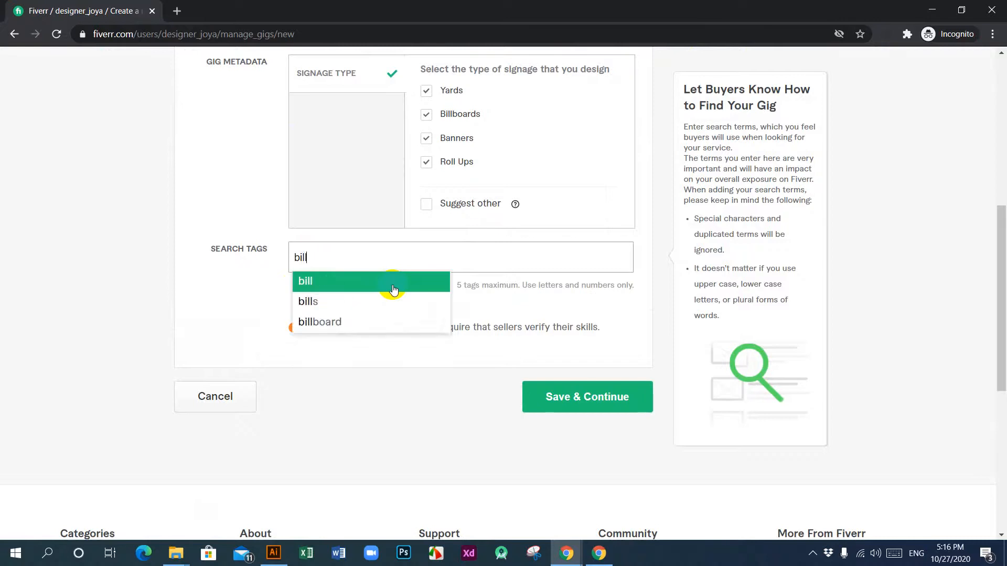
click(352, 322)
Step: Check the gig's title and category for wording and add "signage design" as the second search tag
text(sign)
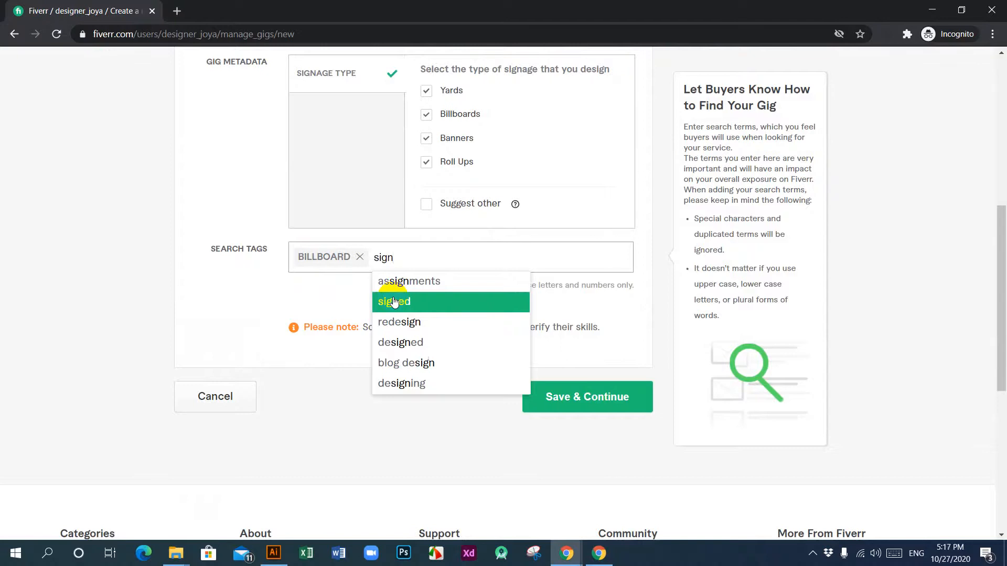
text(ag)
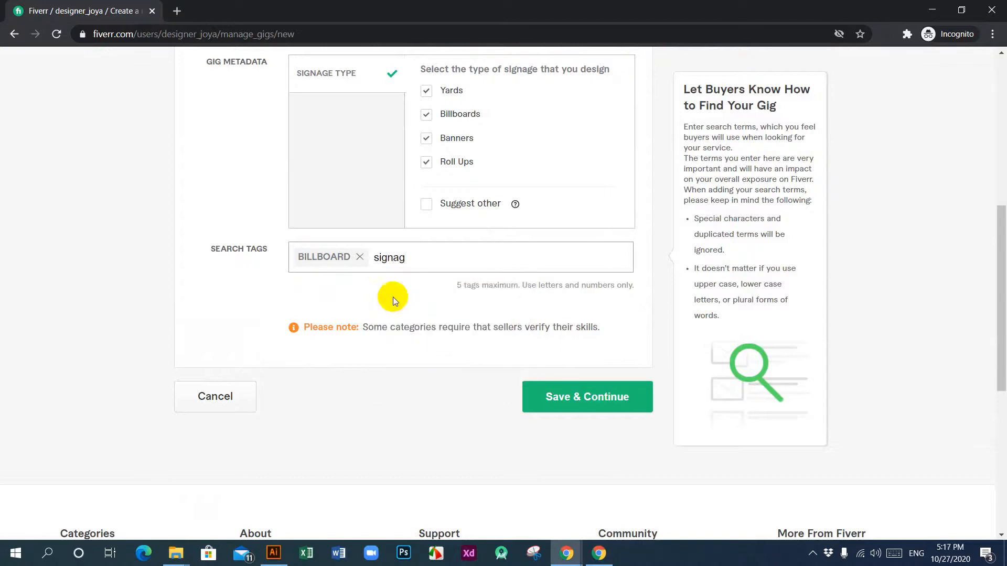
text(e)
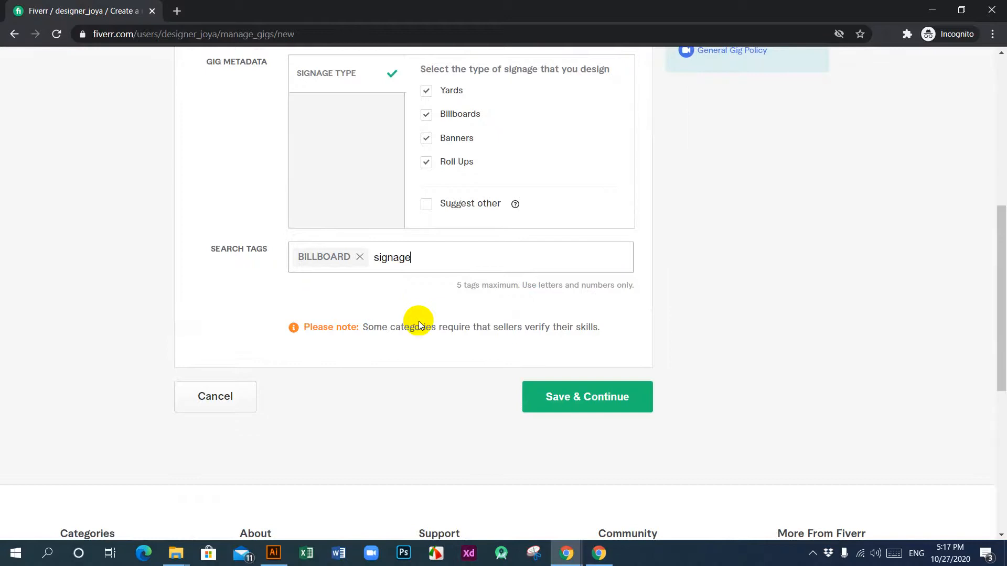
scroll(420, 321, up, 5)
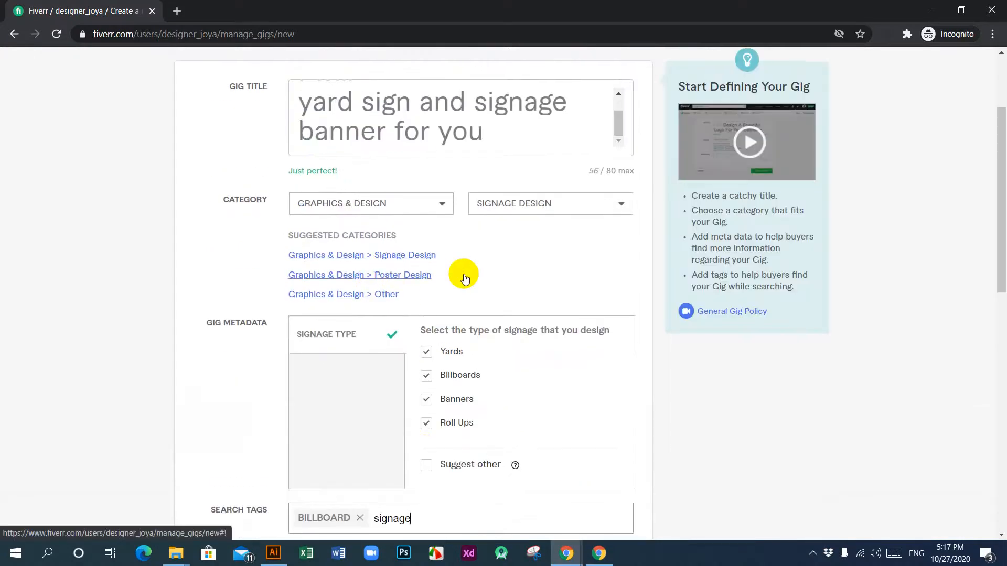
scroll(460, 272, down, 4)
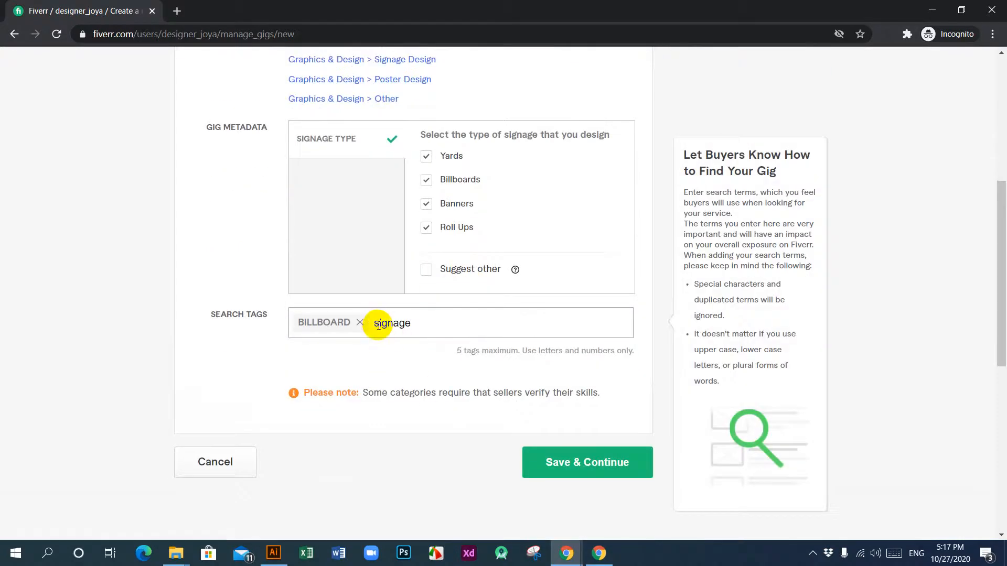
scroll(435, 326, up, 4)
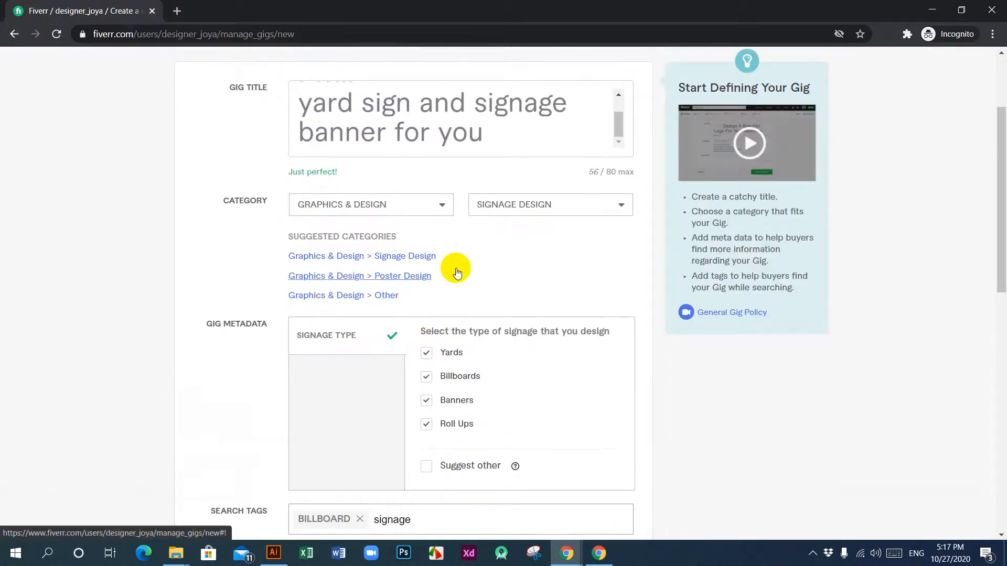
scroll(458, 272, down, 4)
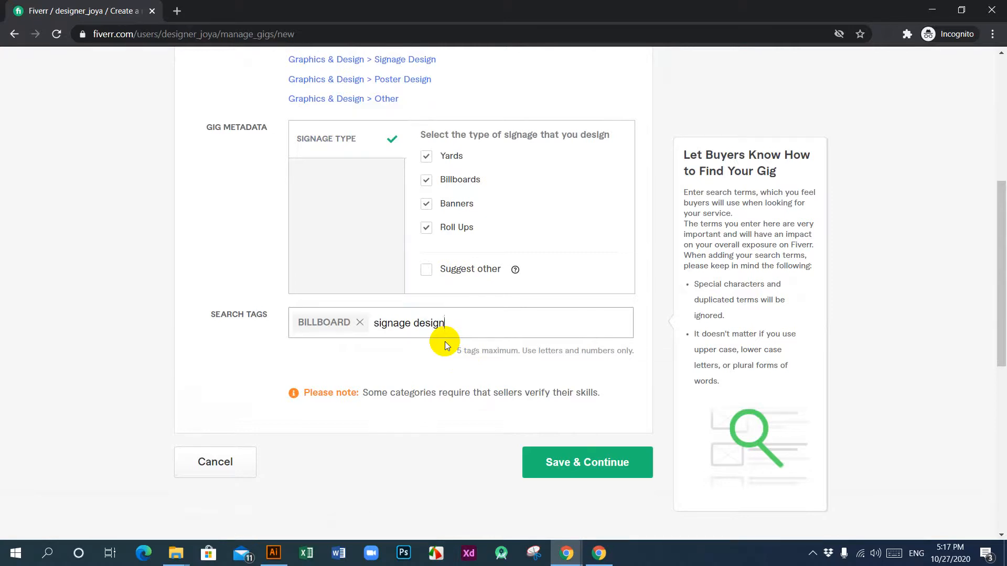
key(Return)
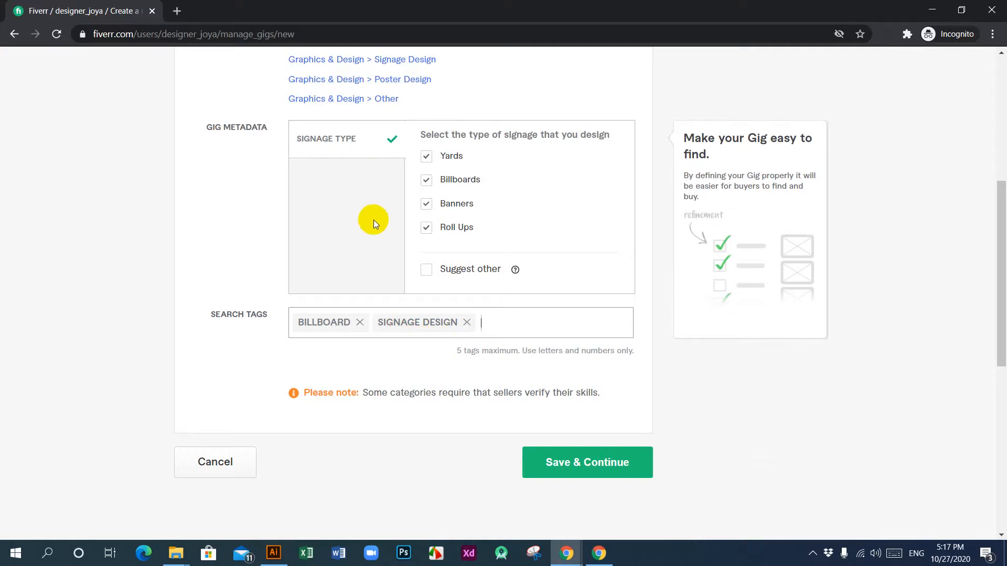
scroll(452, 341, up, 6)
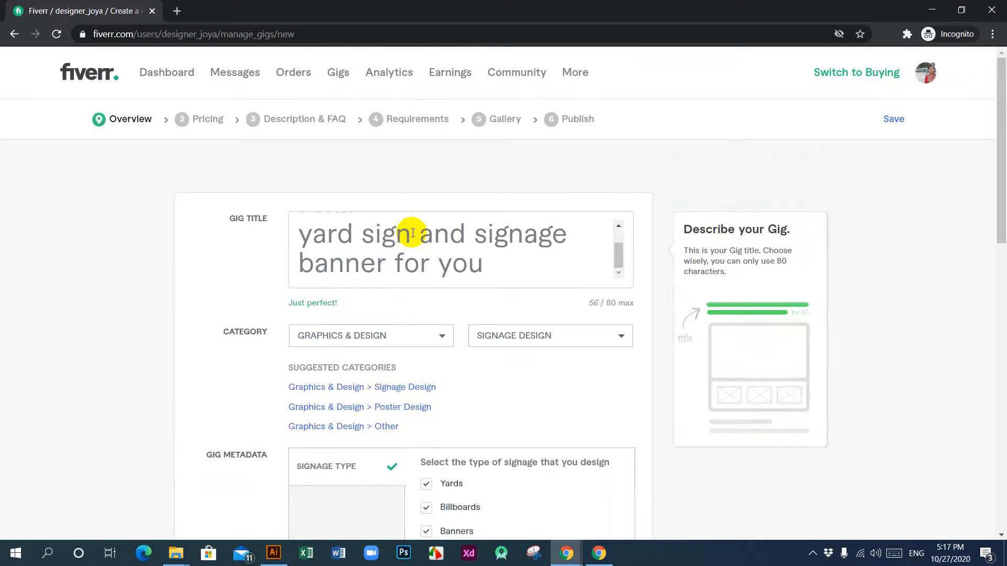
drag(411, 233, 298, 233)
key(ctrl+c)
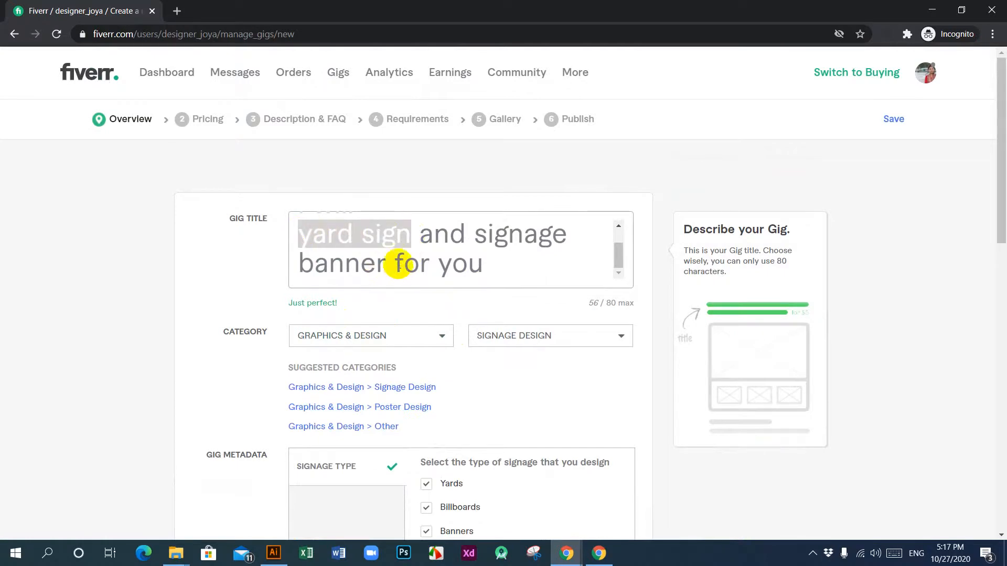
scroll(398, 259, down, 6)
click(499, 323)
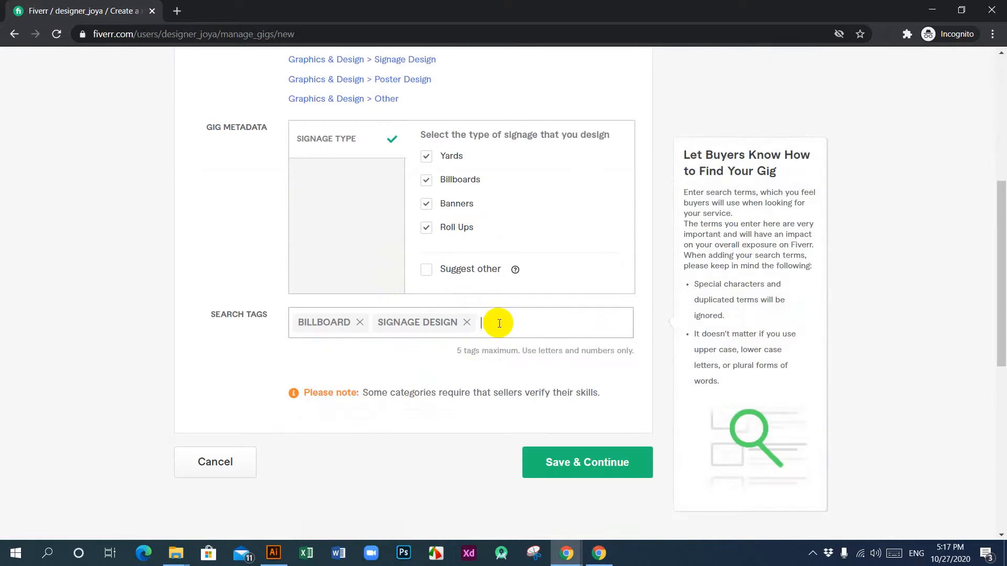
key(ctrl+v)
key(BackSpace)
key(BackSpace)
key(BackSpace)
key(BackSpace)
key(BackSpace)
key(BackSpace)
key(BackSpace)
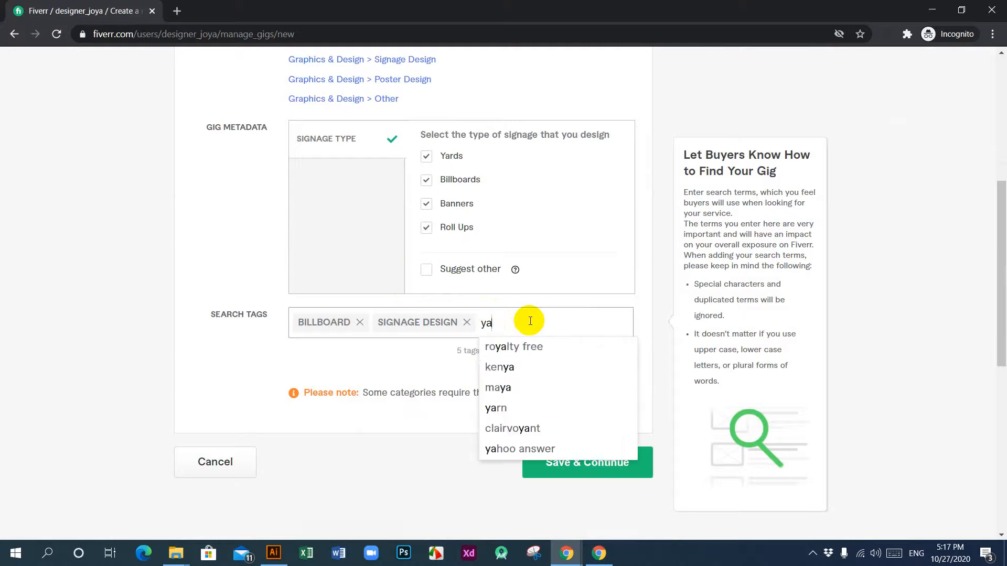
key(BackSpace)
key(BackSpace)
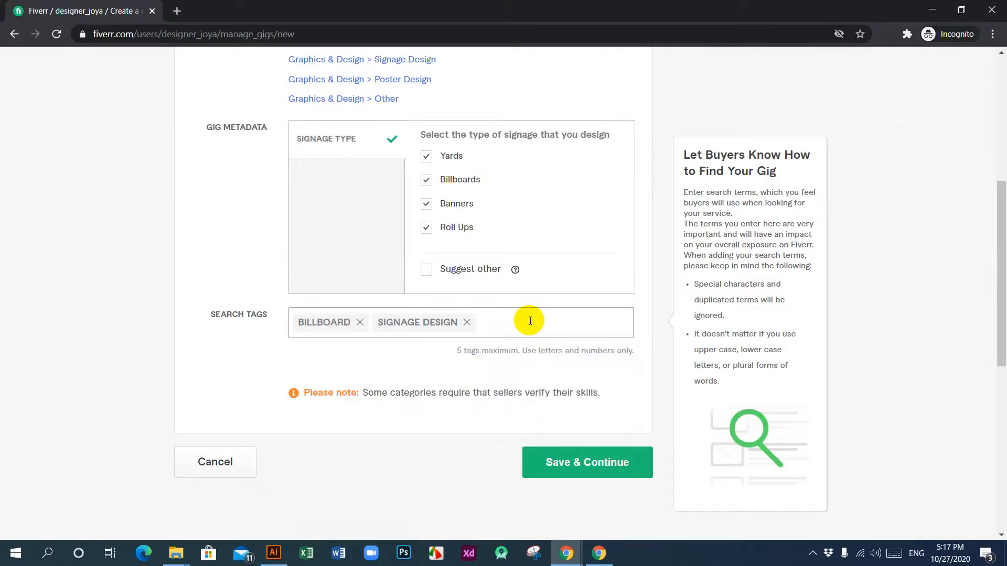
Step: Add the suggested term "banner advertising" and the custom term "roll ups banner" as search tags
text(bann)
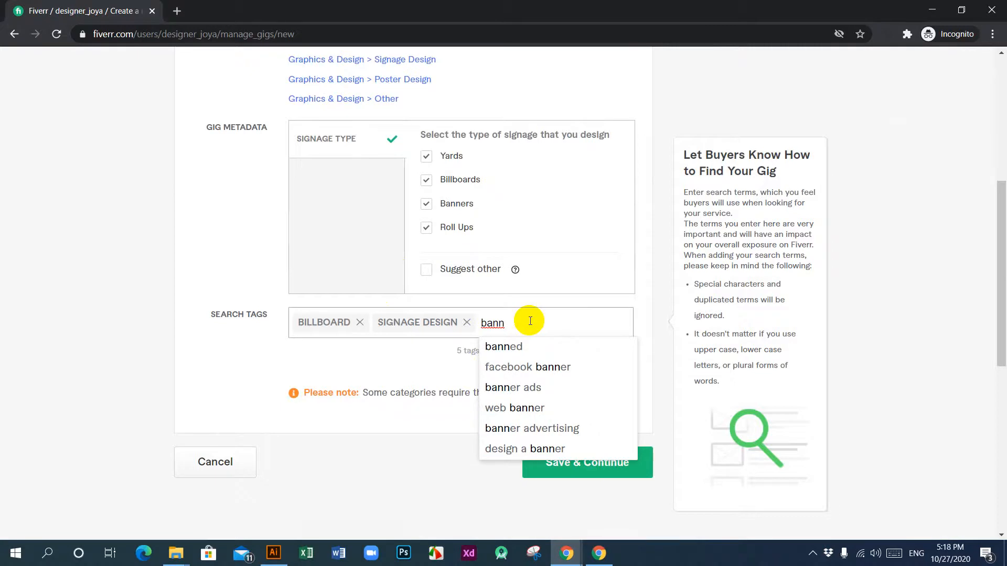
click(556, 431)
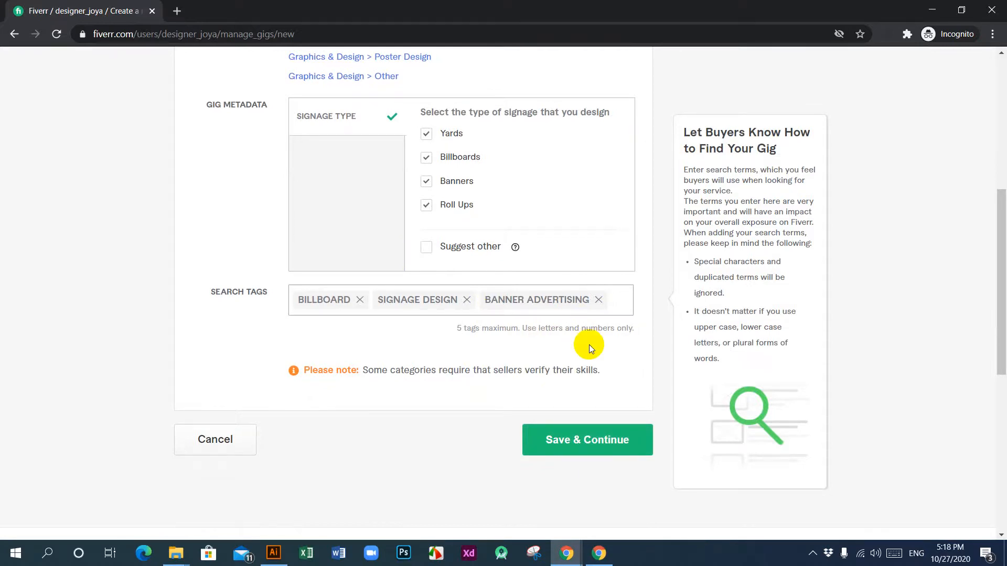
text(rool)
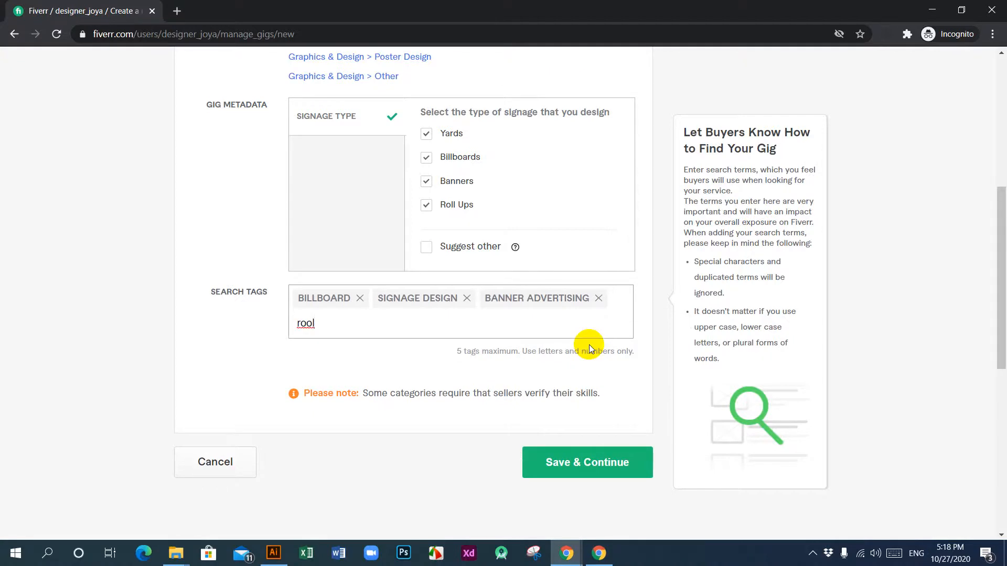
key(BackSpace)
key(BackSpace)
text(ll)
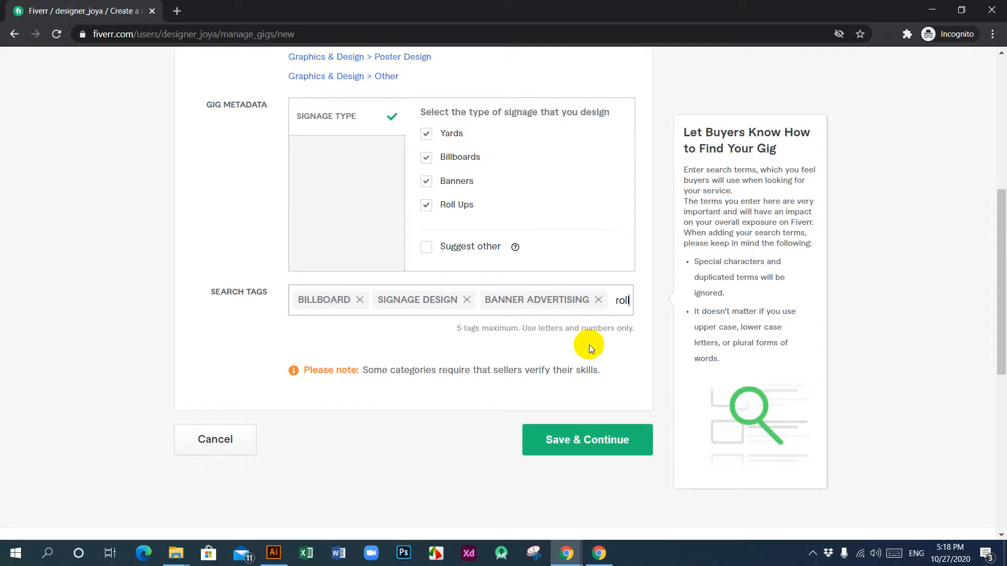
text( ups)
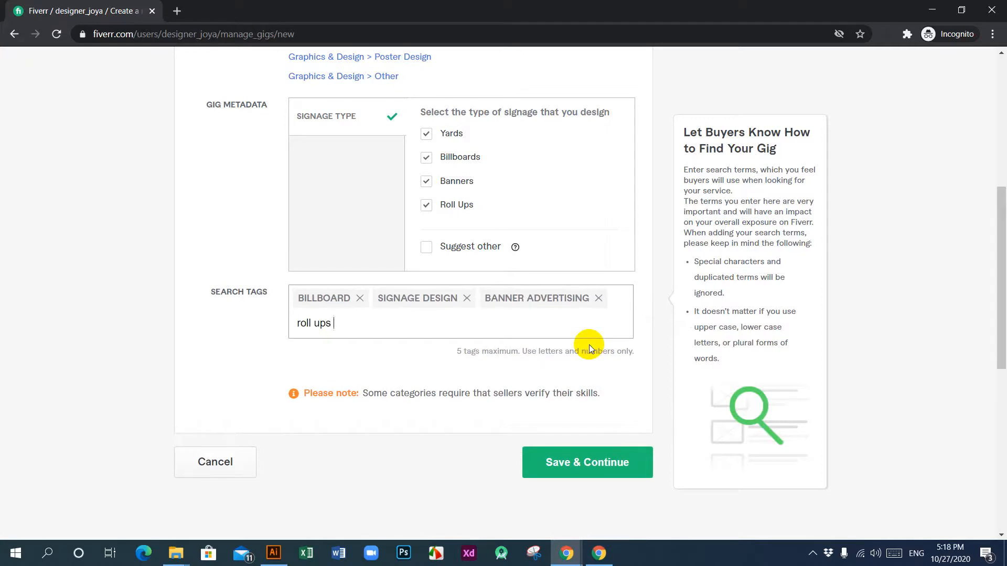
text( banner)
key(Return)
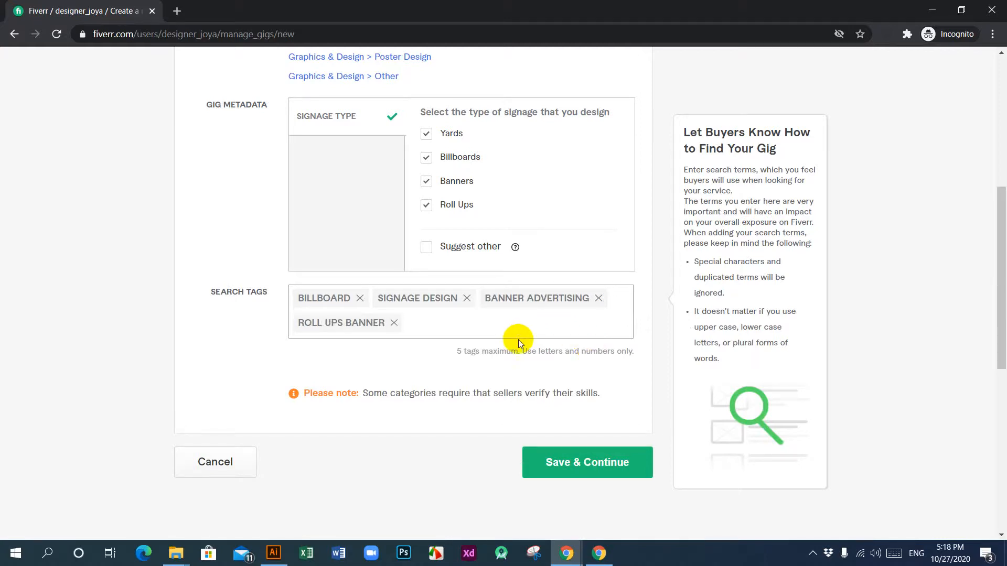
Step: Reread the gig title and signage types, and add "yard sign" as the fifth search tag
scroll(518, 338, down, 5)
scroll(449, 339, up, 12)
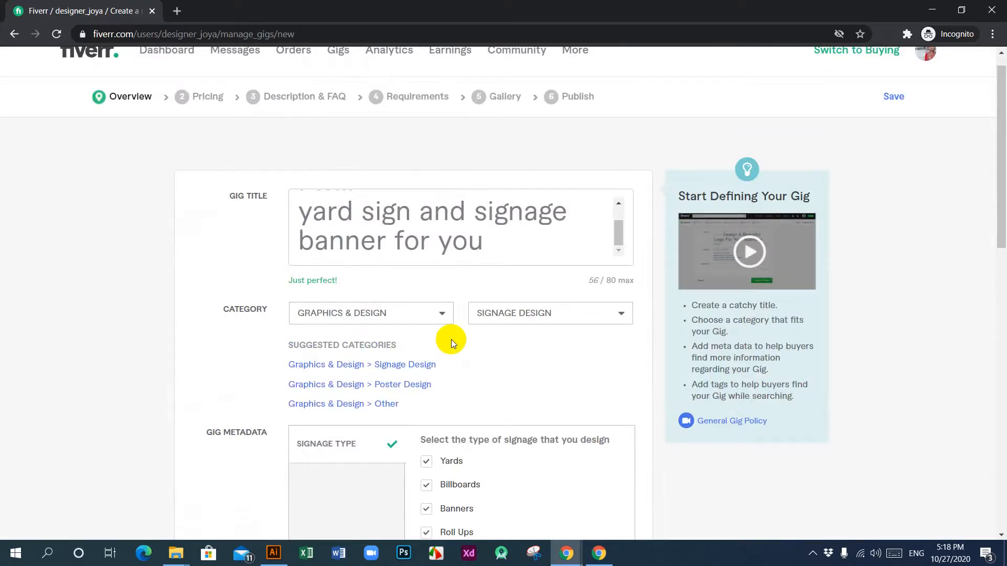
click(496, 234)
scroll(456, 236, up, 1)
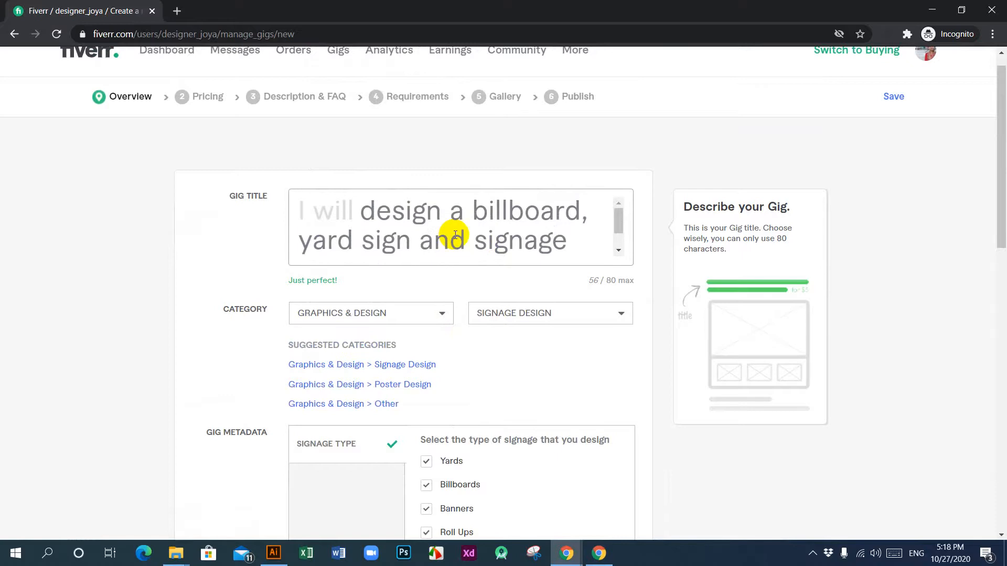
scroll(455, 234, down, 1)
scroll(454, 234, down, 2)
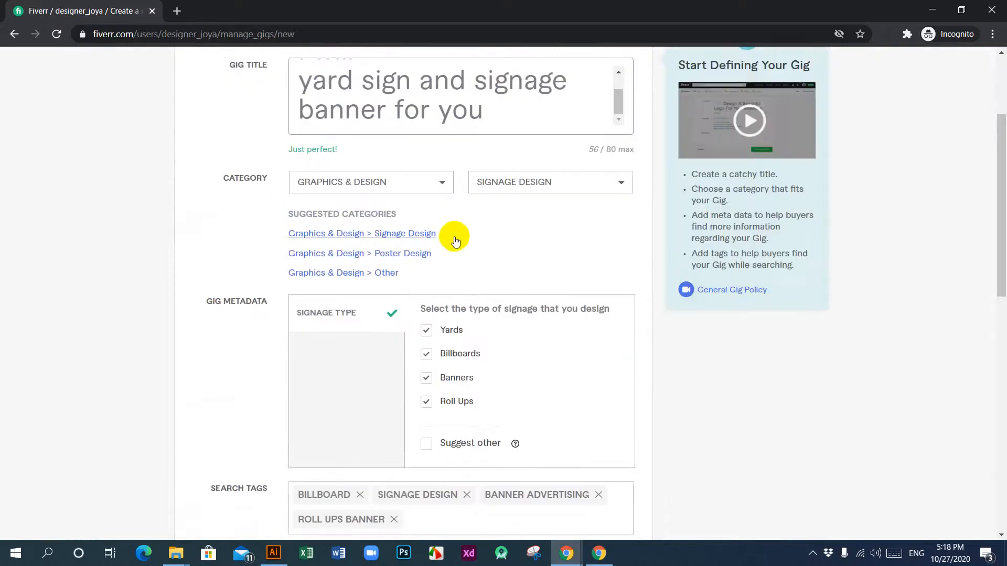
scroll(545, 448, down, 3)
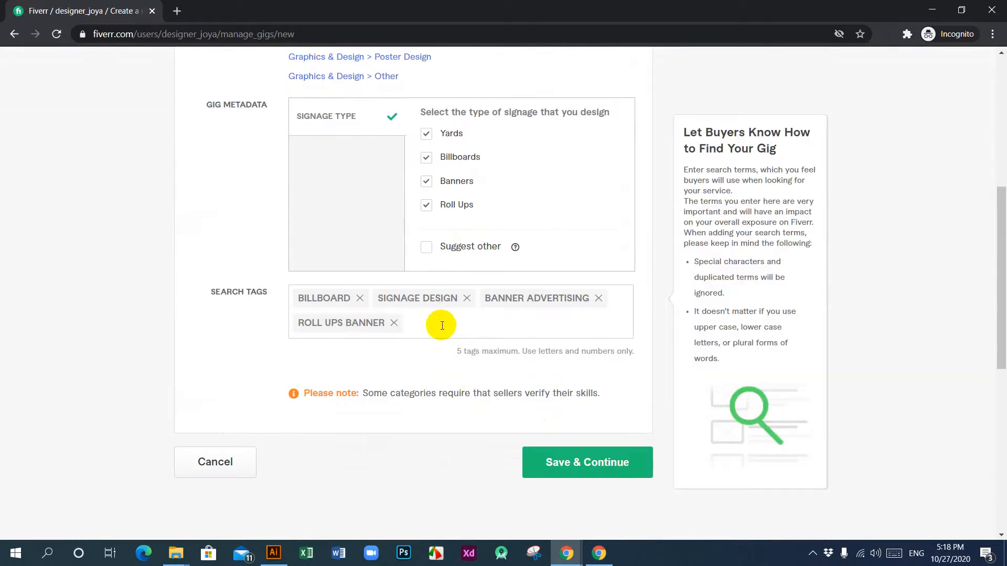
click(443, 325)
text(y)
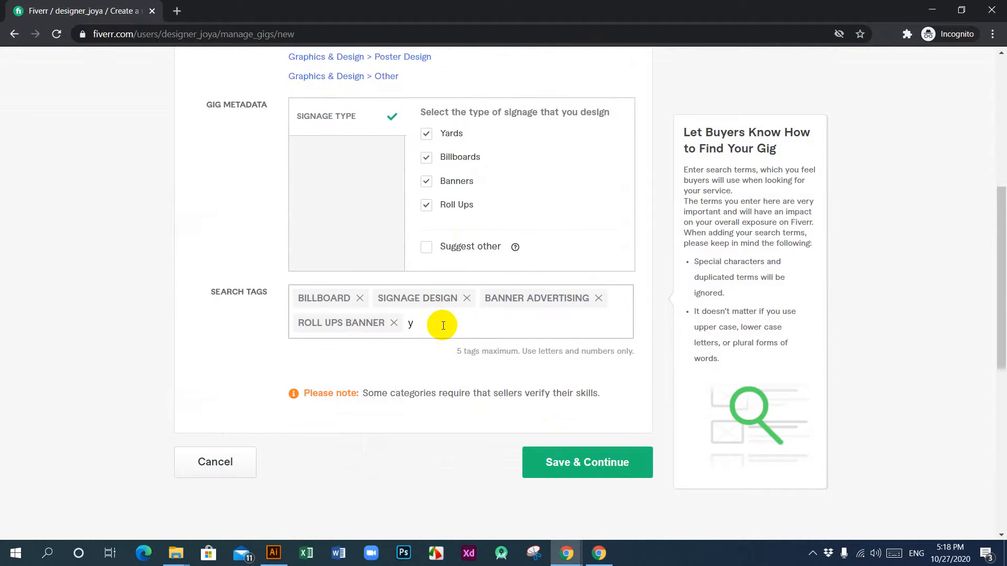
text(ar)
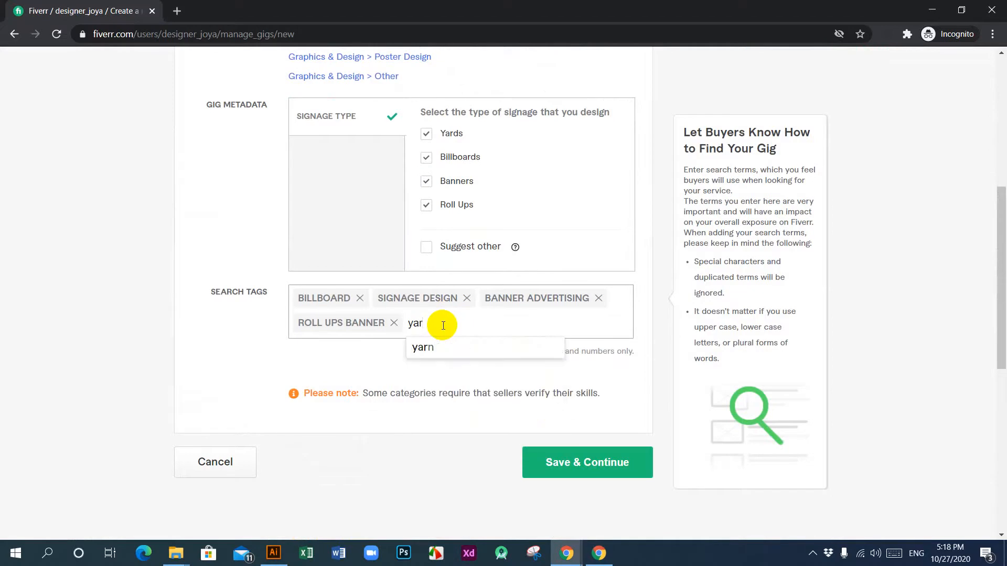
text(d sign)
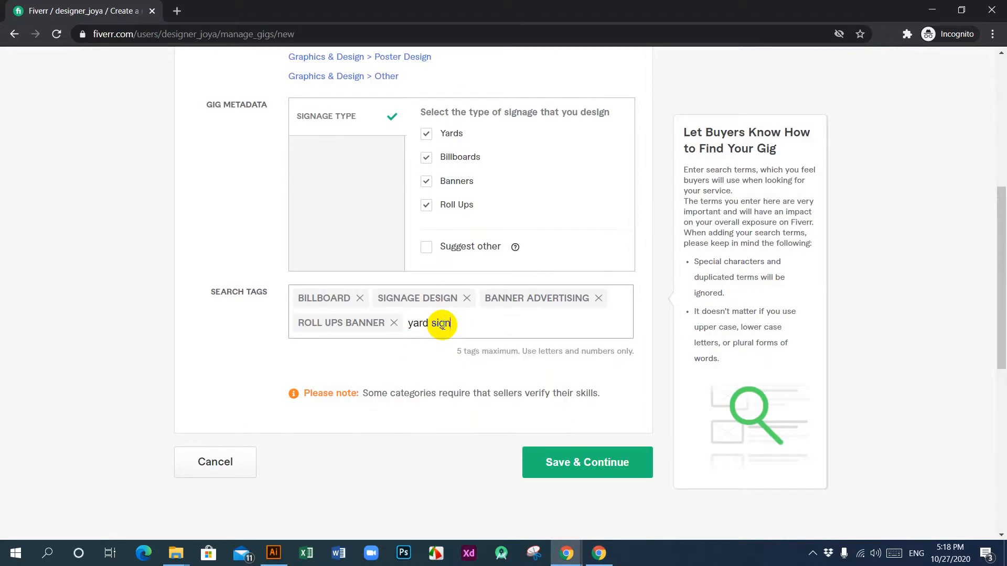
key(Return)
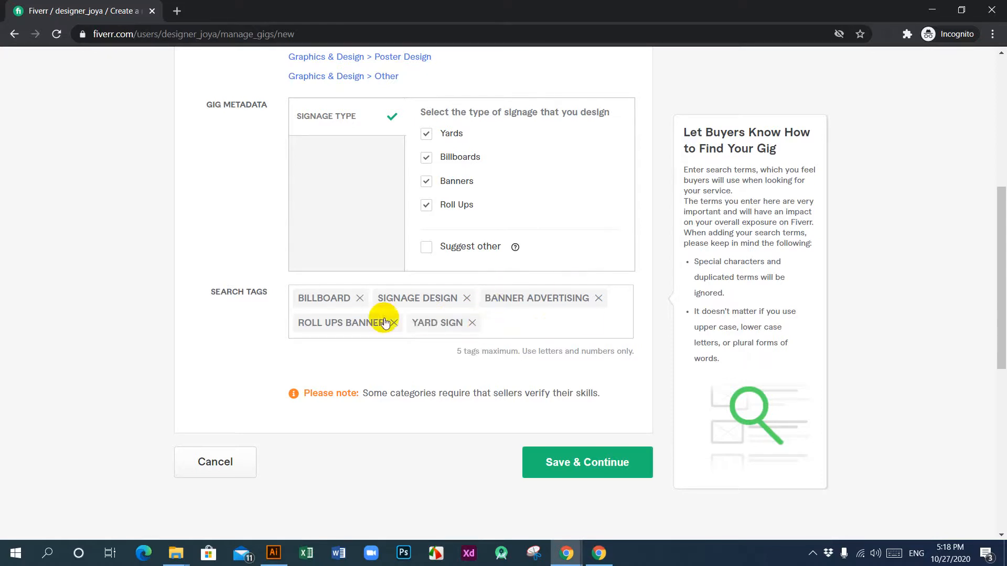
Step: Recheck the gig's title, signage types and search tags, then save the overview and continue to pricing
scroll(377, 320, down, 4)
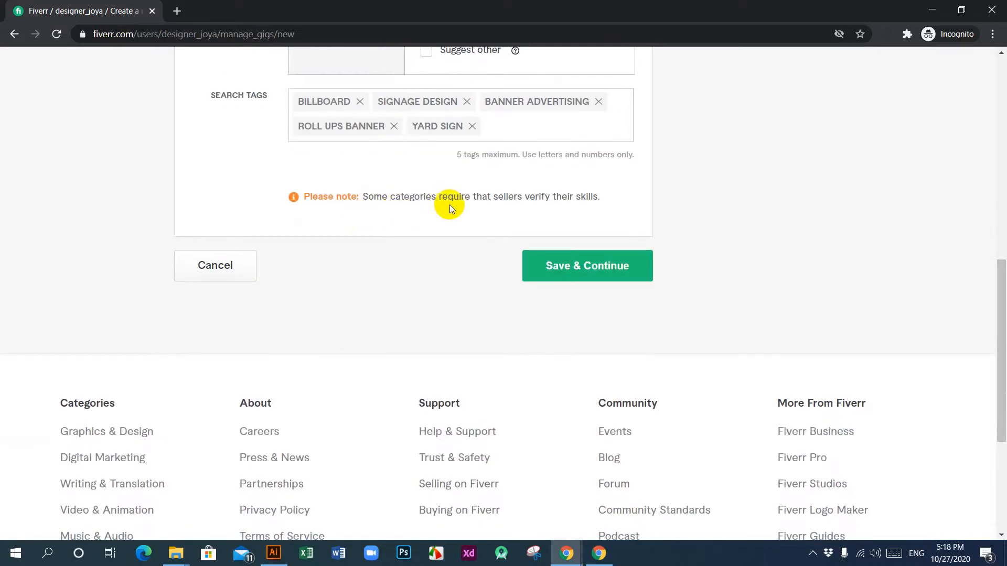
click(559, 284)
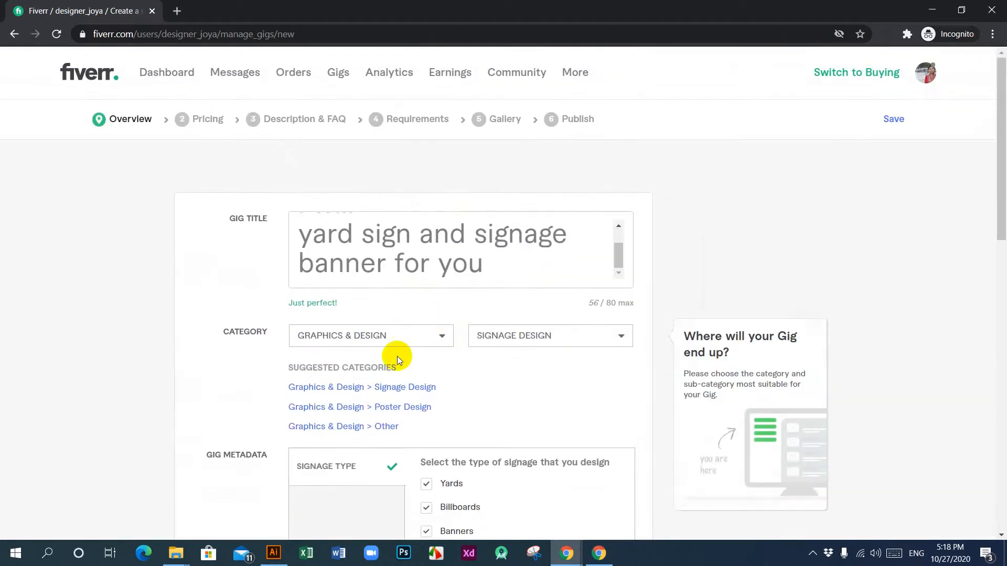
mouse_move(615, 178)
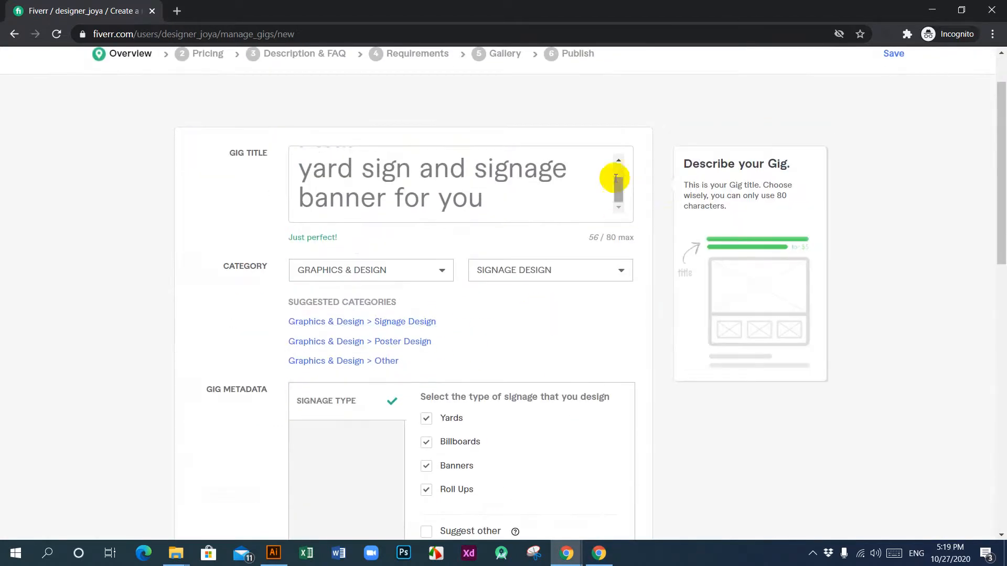
mouse_move(620, 193)
mouse_down()
mouse_move(618, 171)
mouse_move(619, 193)
mouse_up()
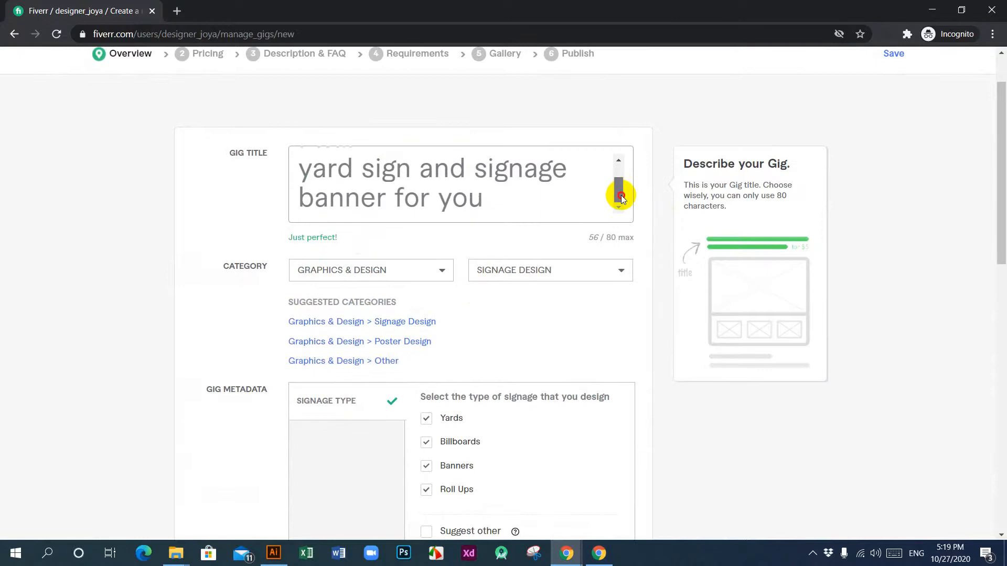
scroll(394, 277, down, 5)
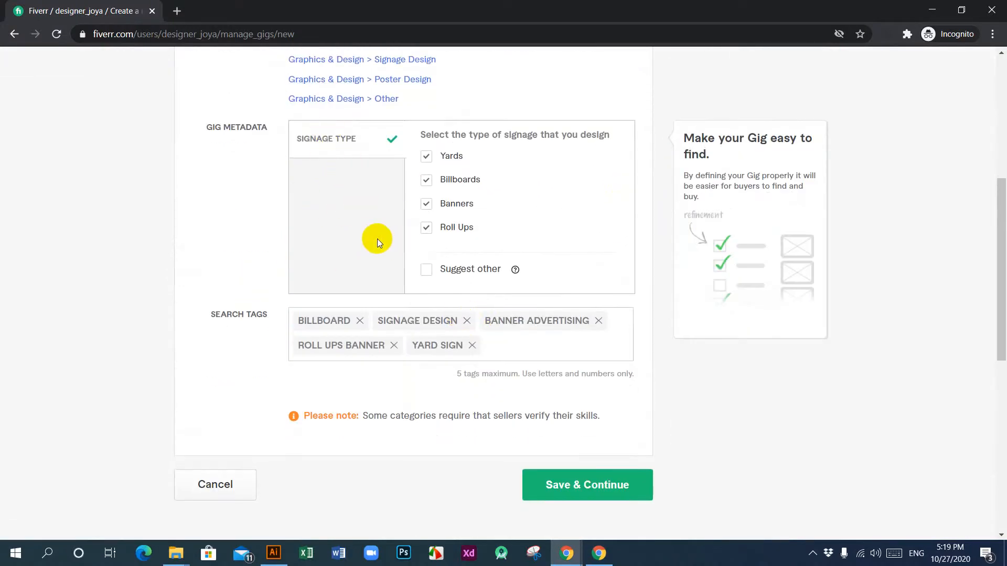
click(425, 277)
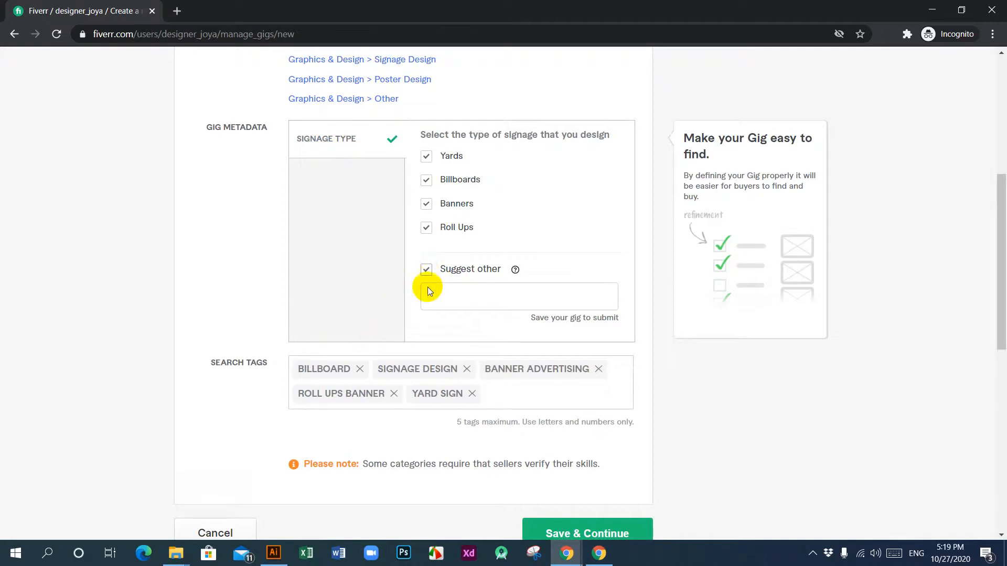
click(426, 269)
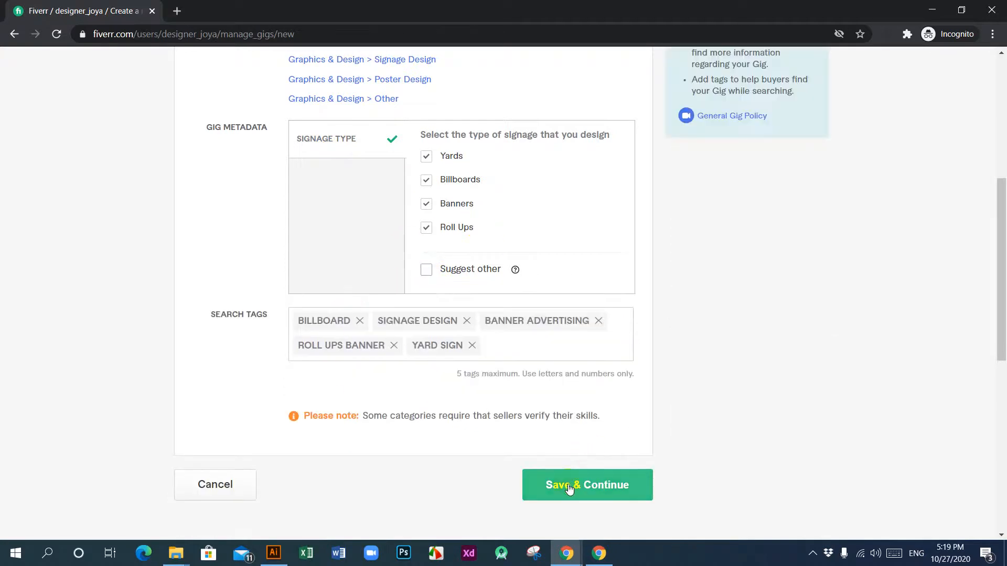
click(596, 487)
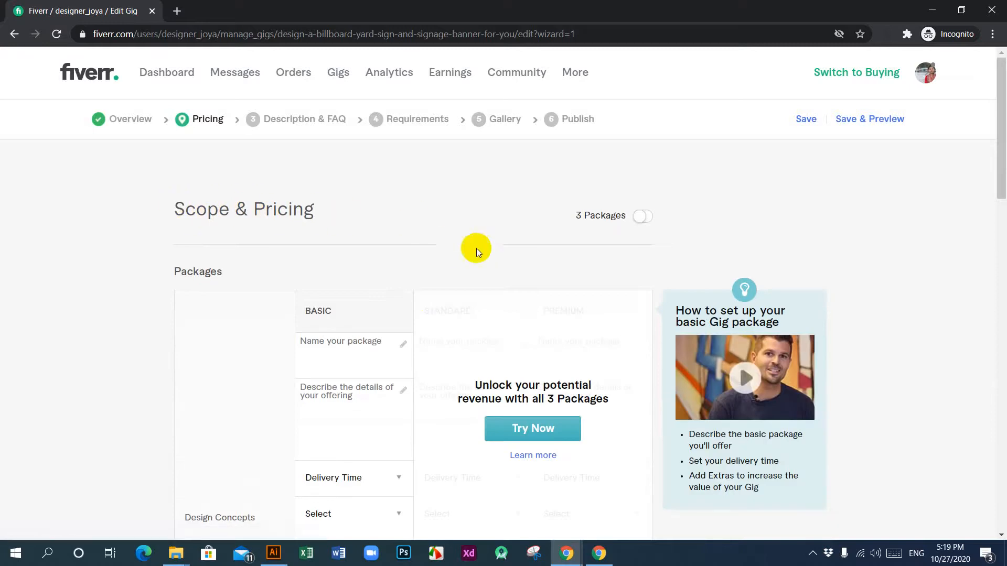
Step: Enable three packages for the gig, dismiss the packages introduction and look over the Basic, Standard and Premium fields
scroll(370, 313, down, 9)
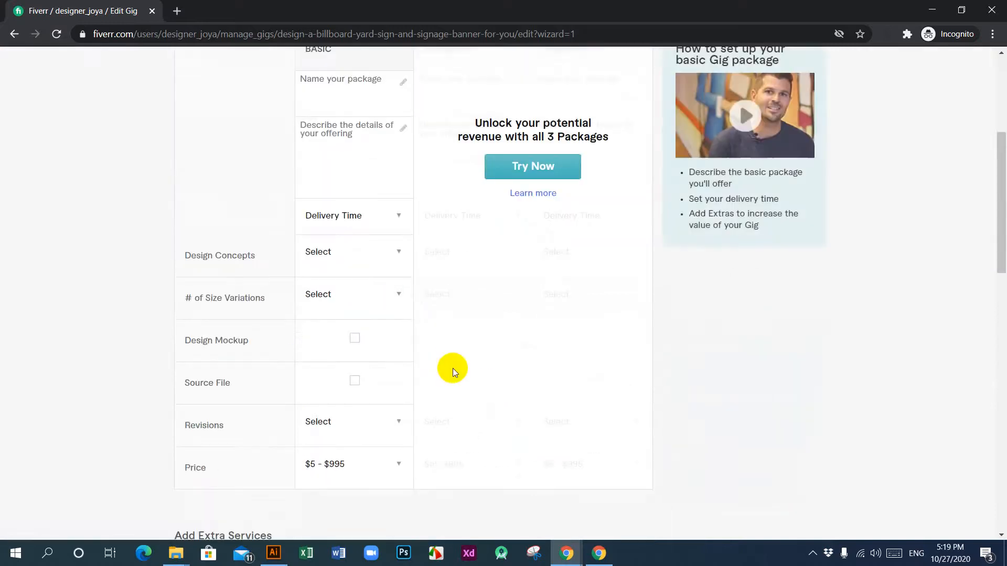
scroll(454, 367, down, 8)
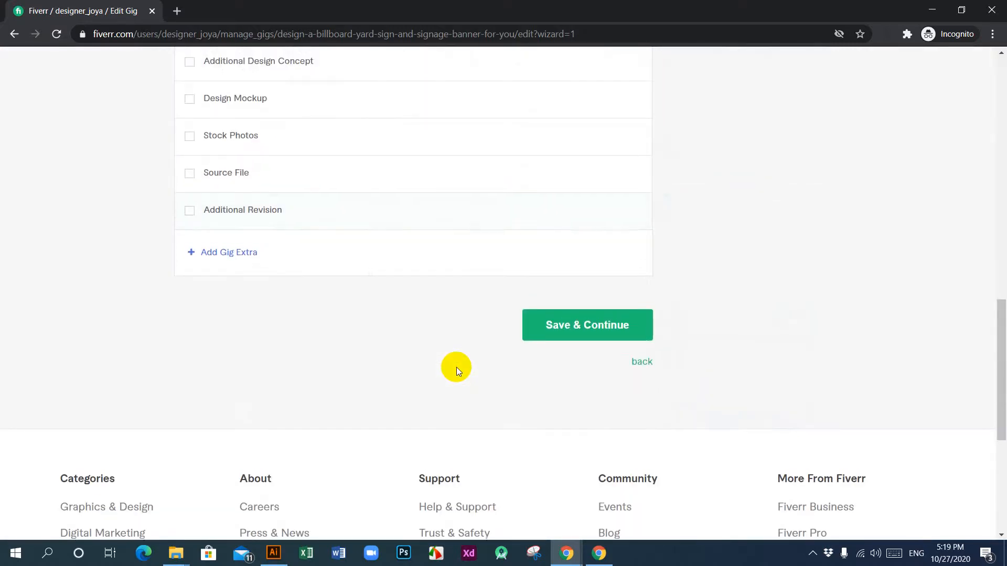
scroll(456, 367, up, 11)
scroll(458, 371, up, 5)
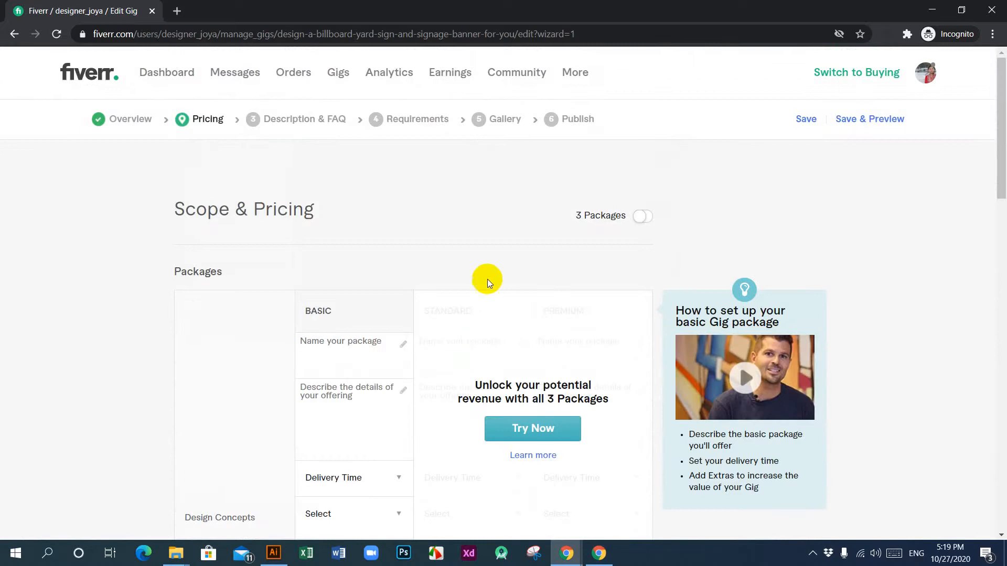
scroll(357, 378, down, 3)
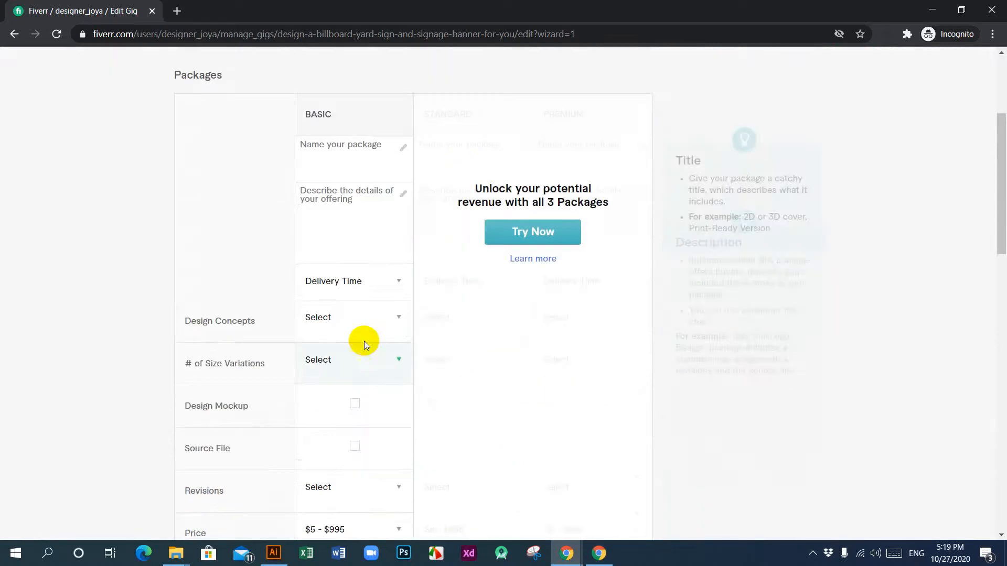
scroll(409, 416, up, 3)
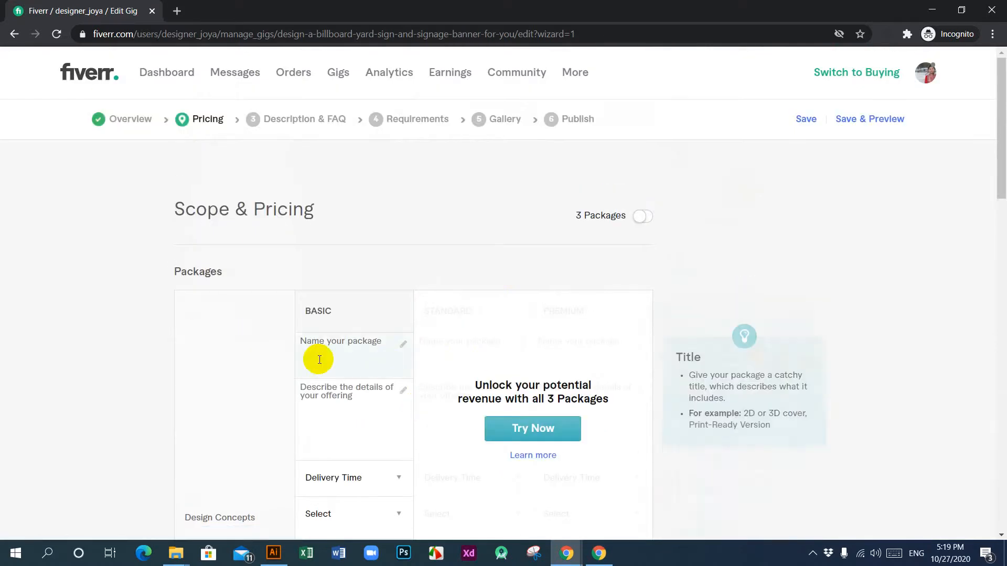
click(645, 217)
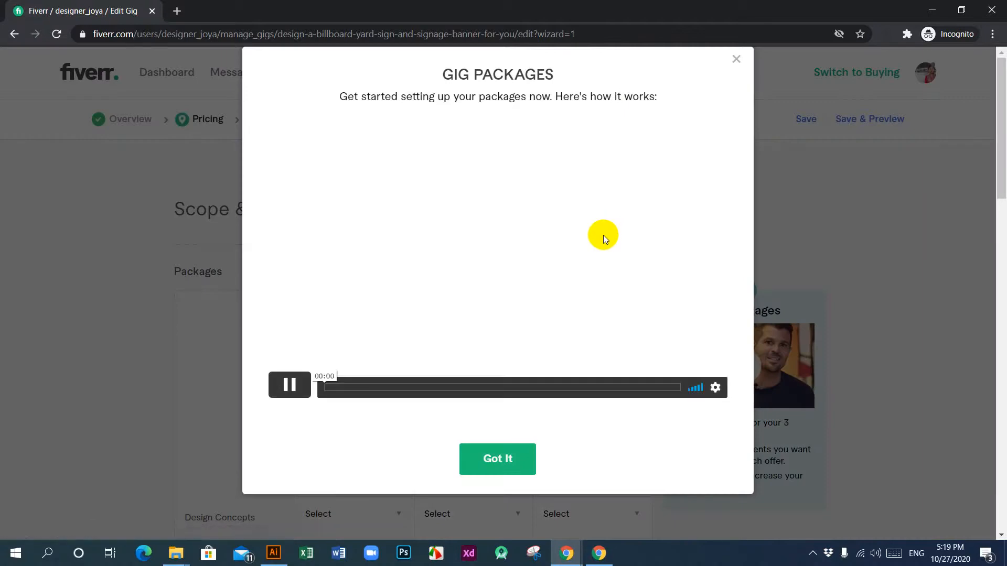
click(506, 458)
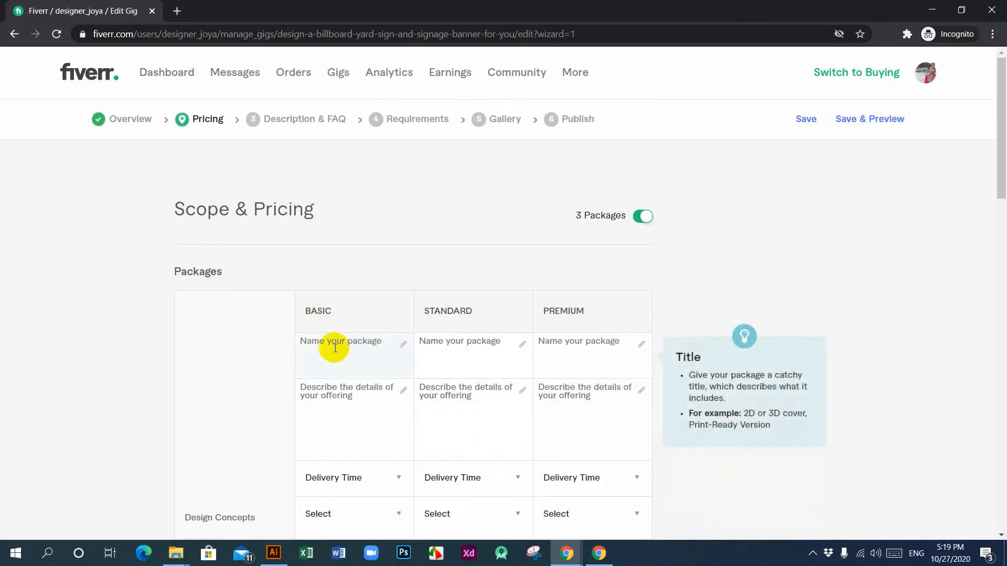
scroll(349, 371, down, 6)
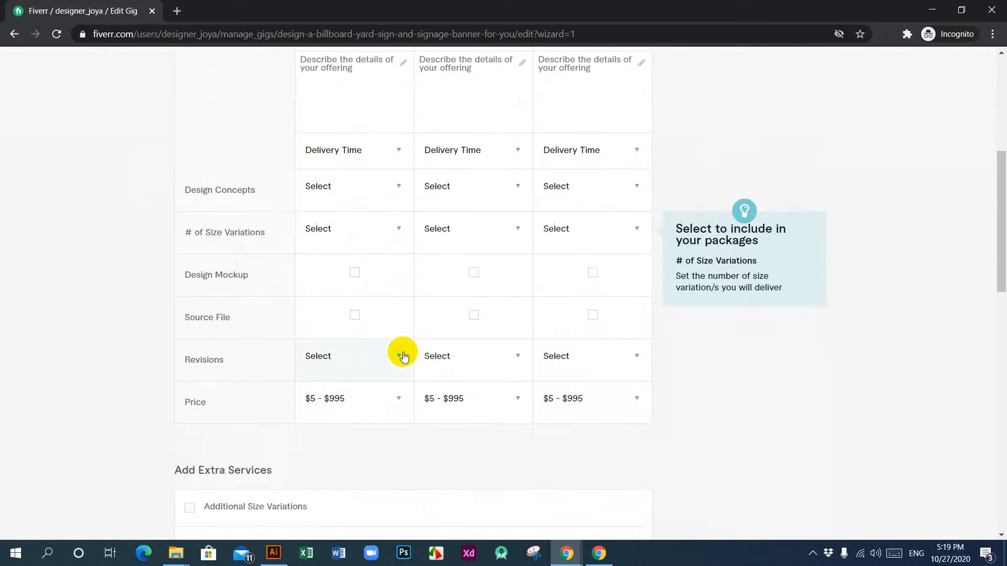
scroll(403, 354, up, 4)
scroll(403, 357, down, 7)
scroll(395, 391, up, 10)
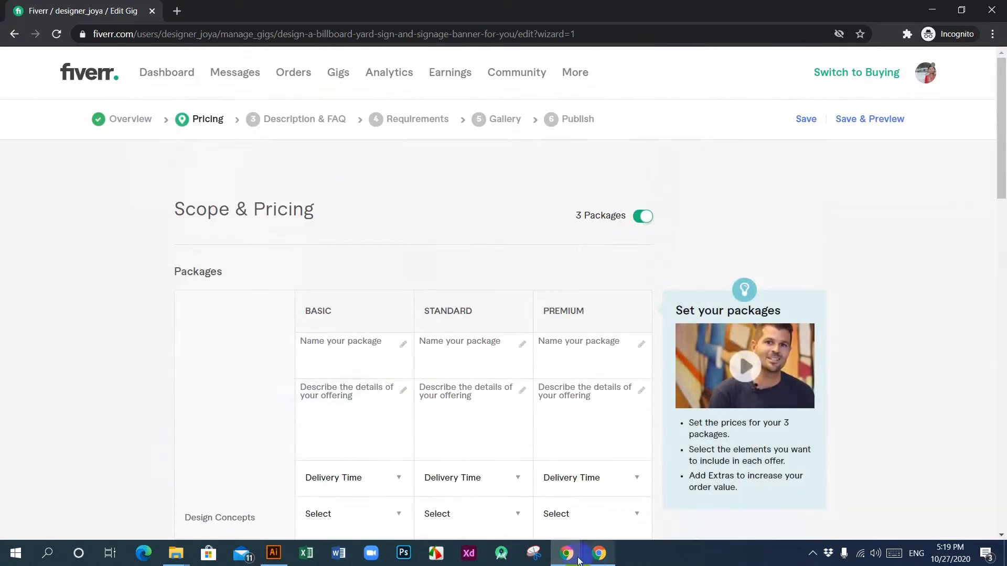
Step: Switch to the reference billboard gig and compare the names, prices and contents of its Basic, Standard and Premium packages
mouse_move(566, 559)
click(514, 499)
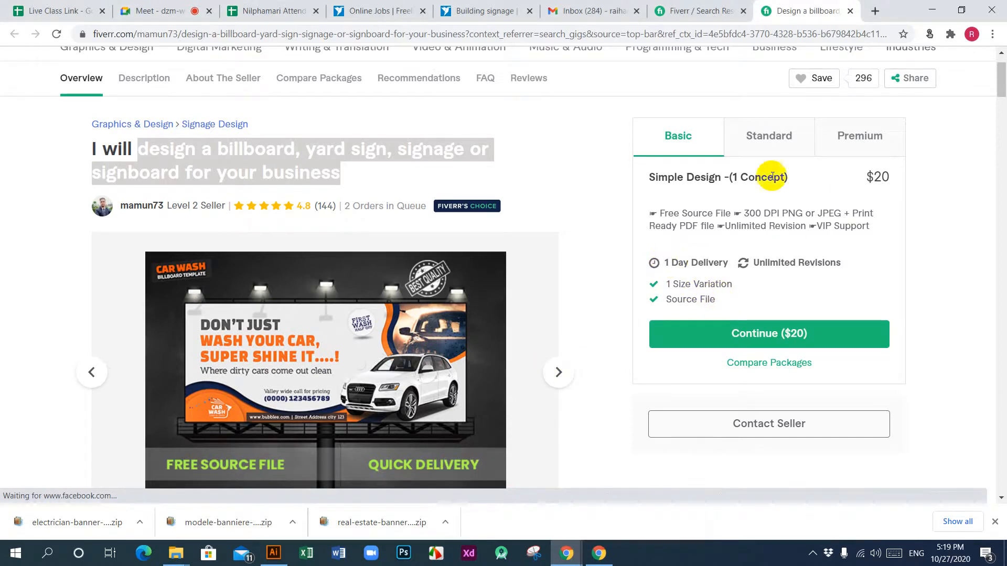
click(769, 137)
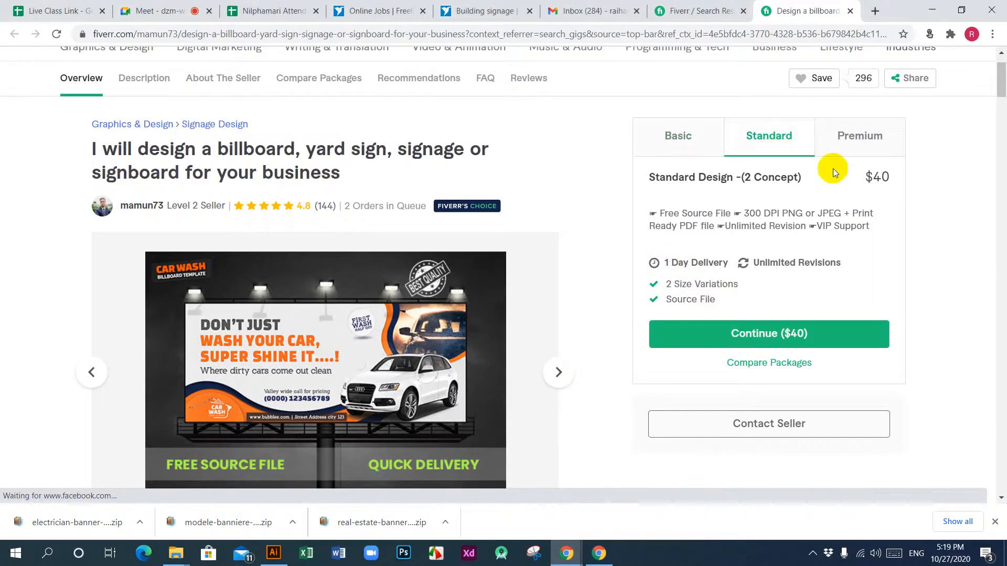
click(851, 138)
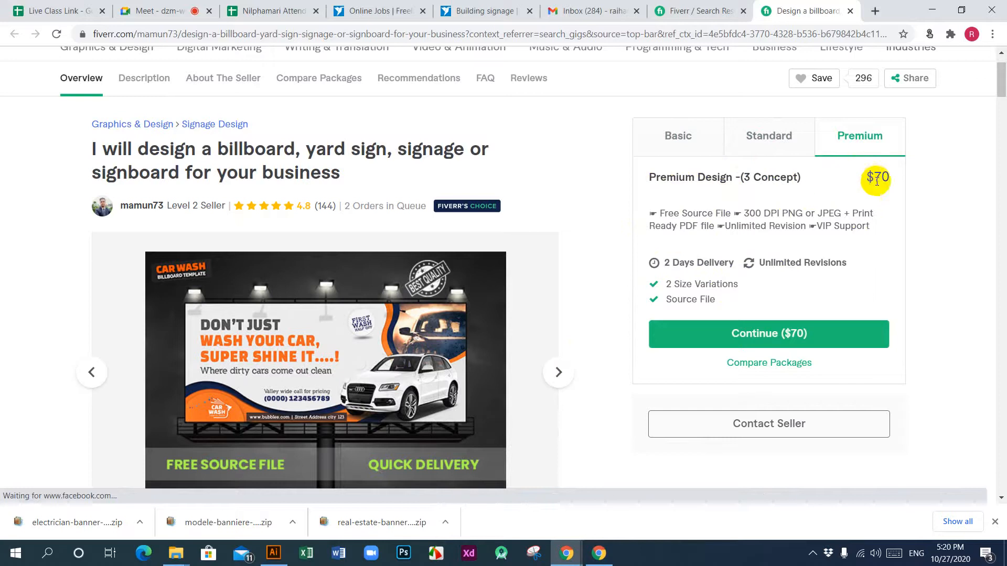
click(791, 146)
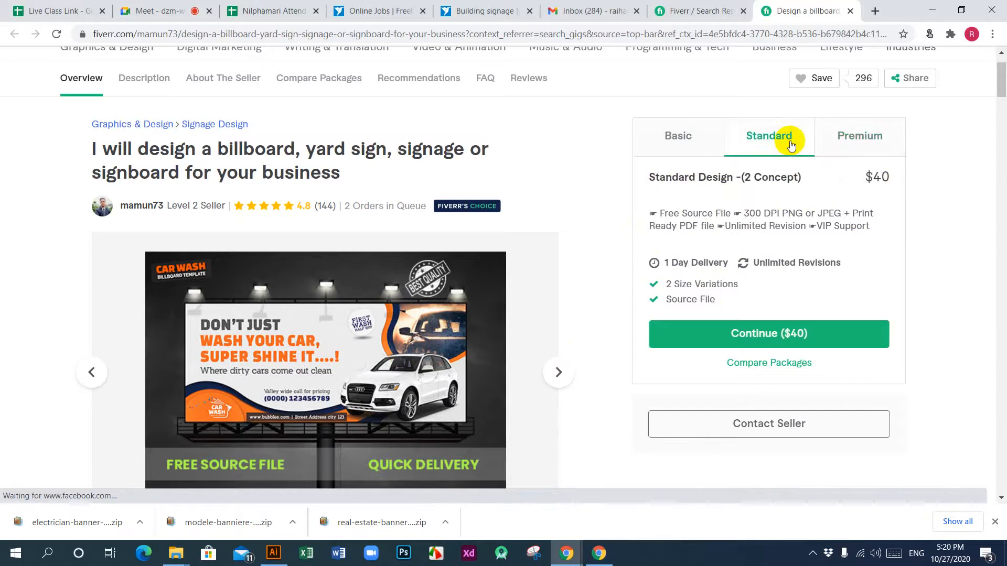
click(681, 138)
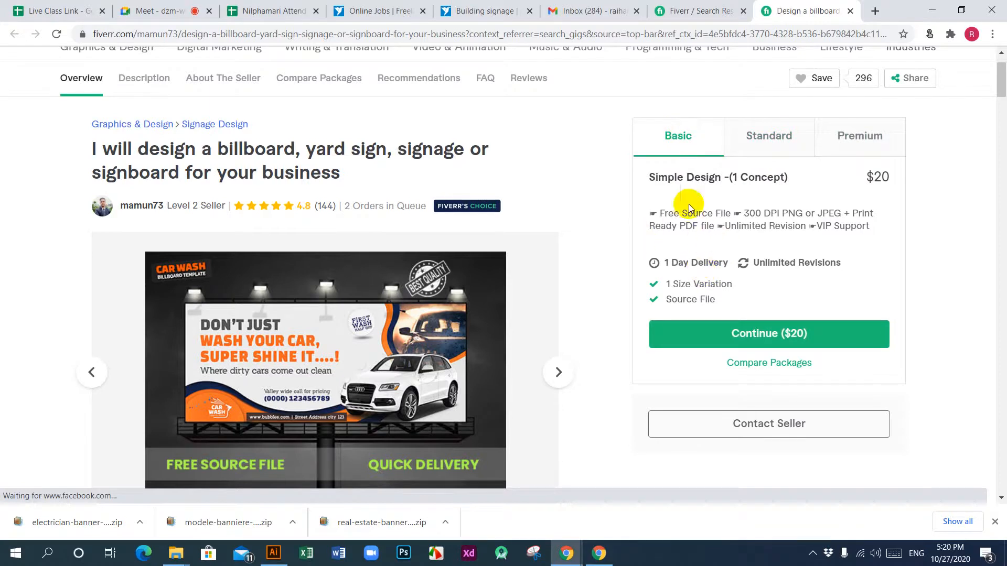
Step: Copy the reference gig's basic package name "Simple Design -(1 Concept)" into the Basic package name of the new gig
drag(788, 177, 651, 181)
key(ctrl+c)
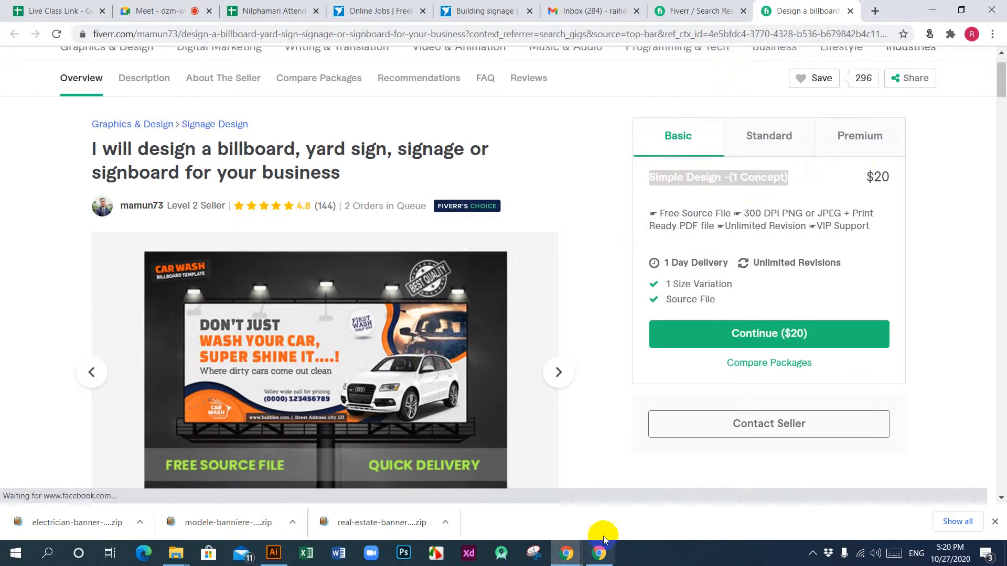
mouse_move(601, 545)
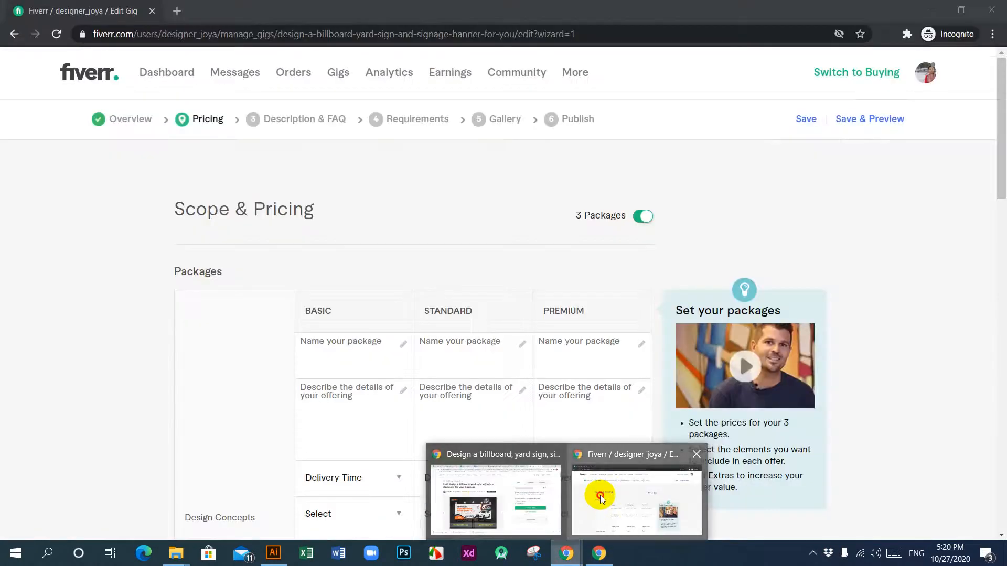
click(600, 495)
click(346, 356)
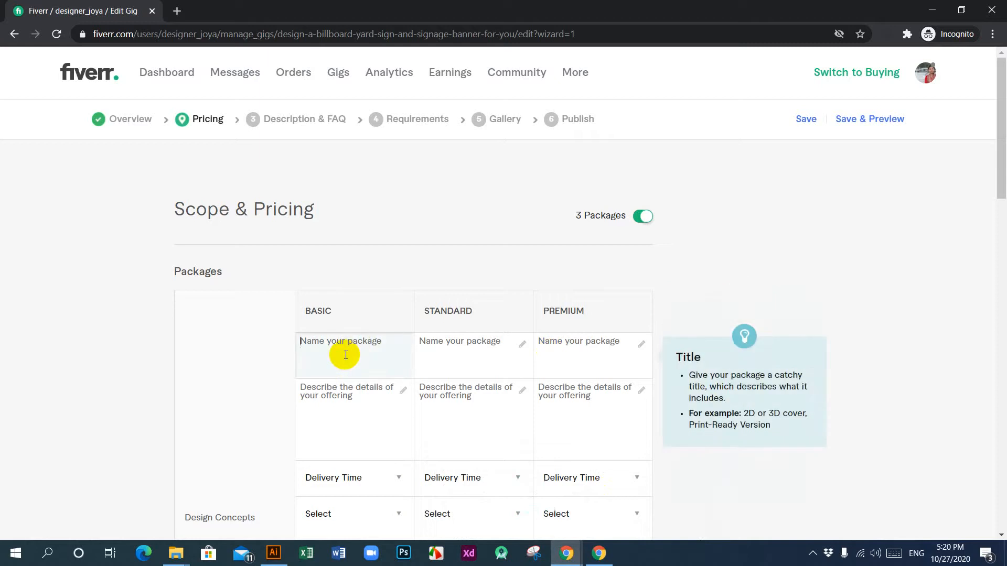
key(ctrl+v)
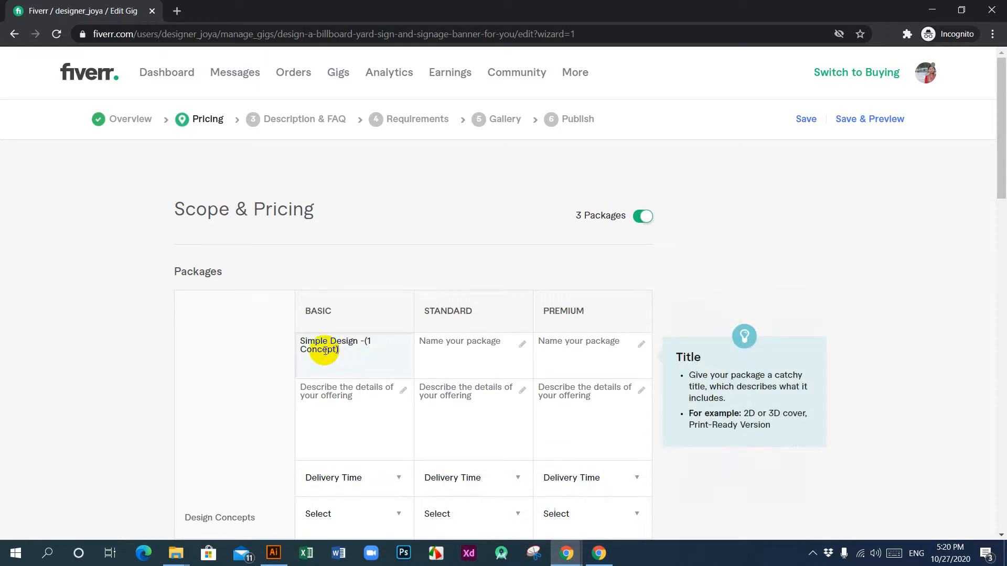
Step: Change the first word of the Basic package name so it reads "Basic Design -(1 Concept)"
drag(326, 342, 291, 343)
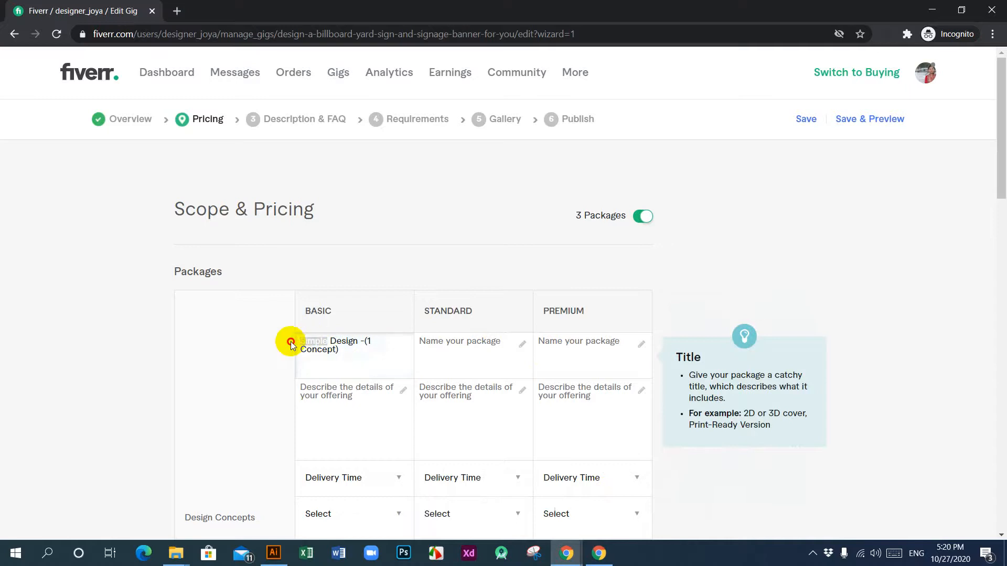
text(B)
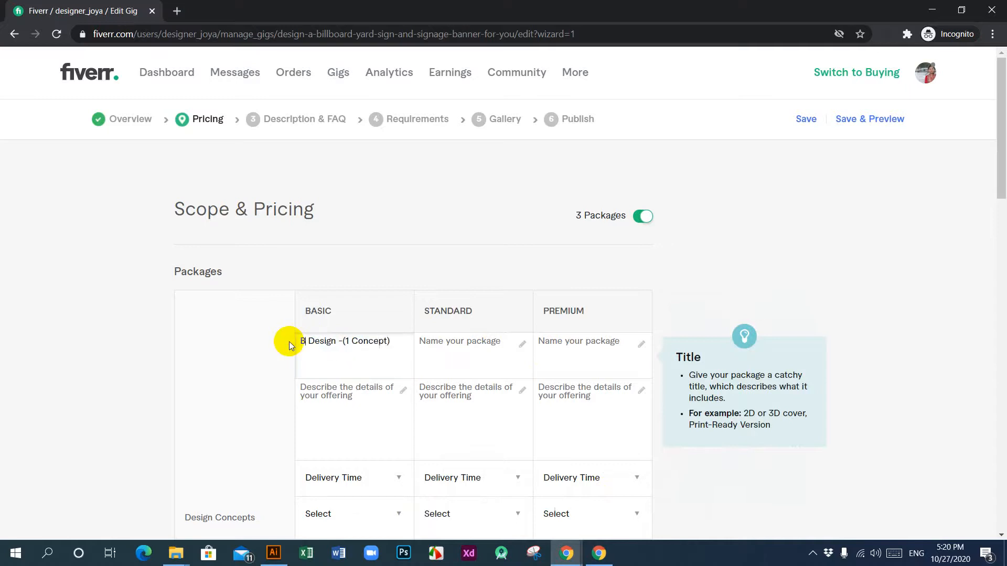
text(asi)
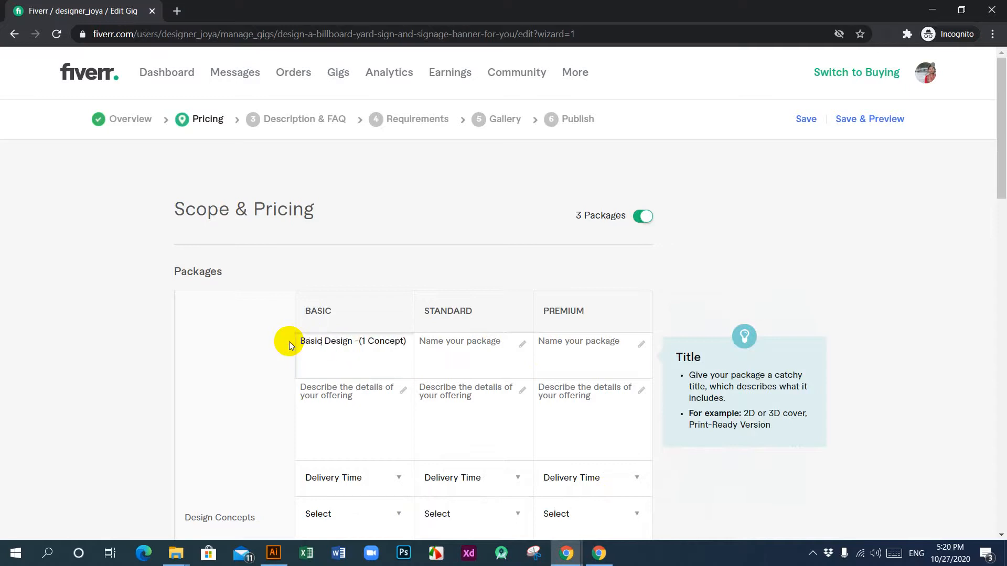
text(c)
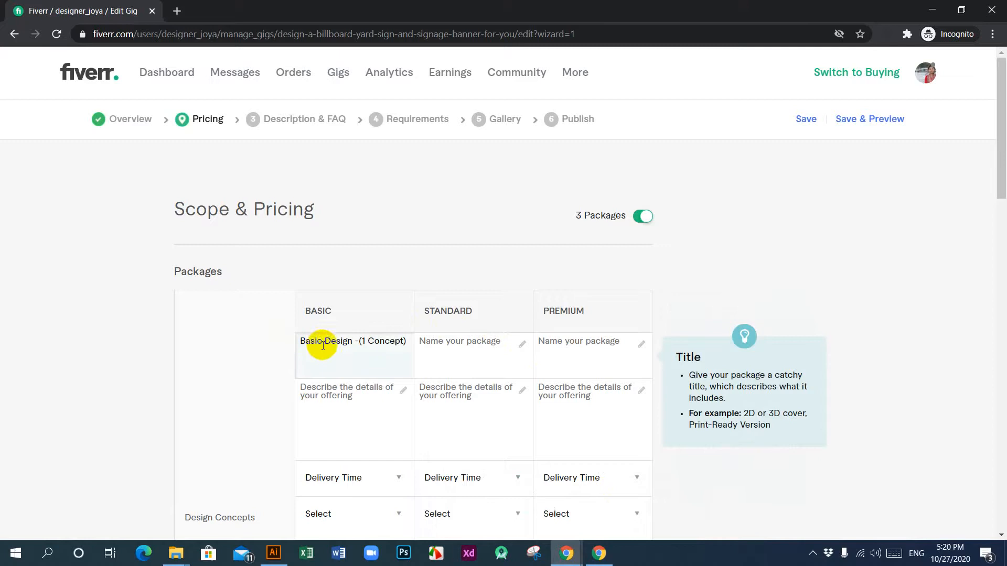
click(362, 346)
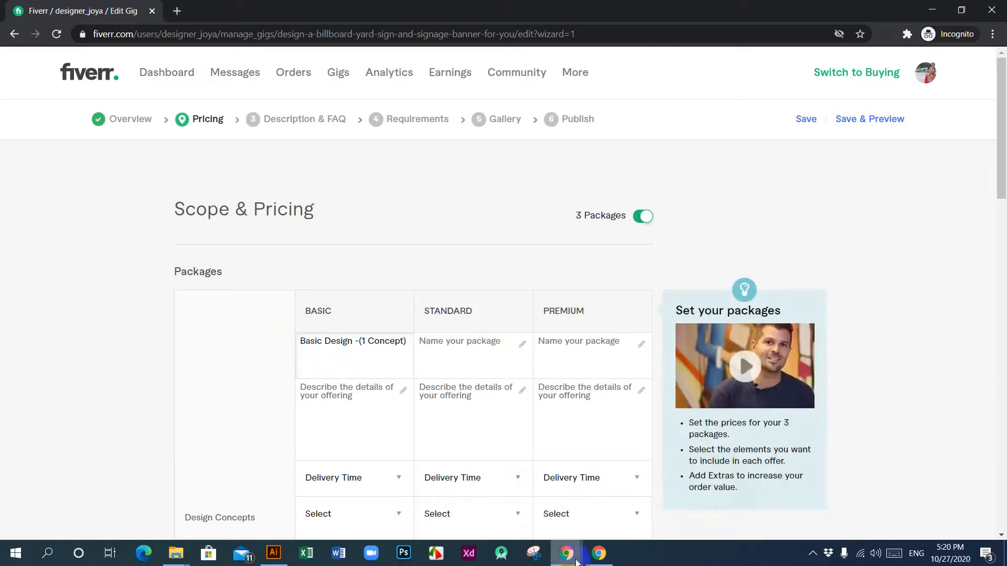
Step: Copy the reference gig's Basic package description, from "Free Source File" to "VIP Support", into the new gig's Basic package description
mouse_move(577, 563)
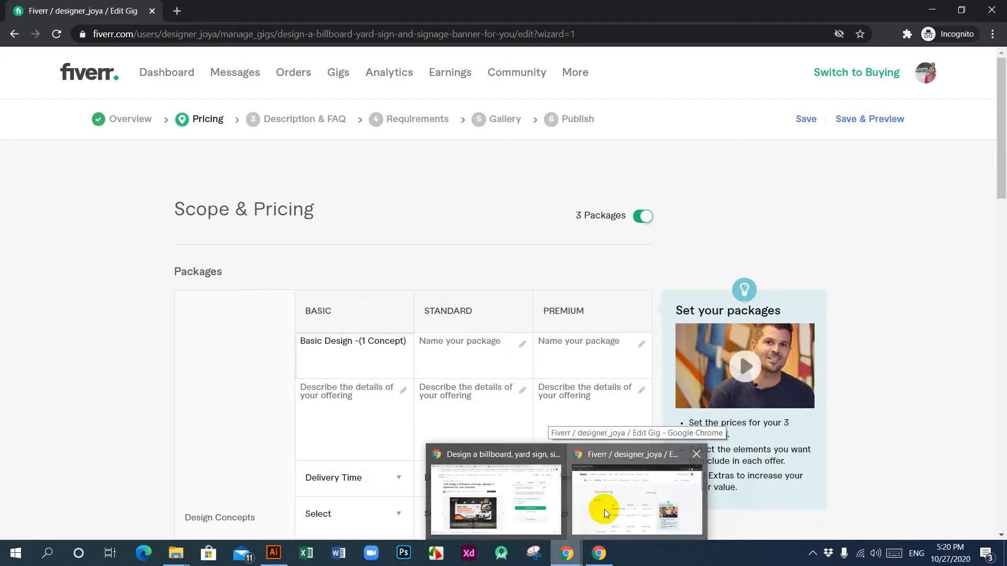
click(485, 514)
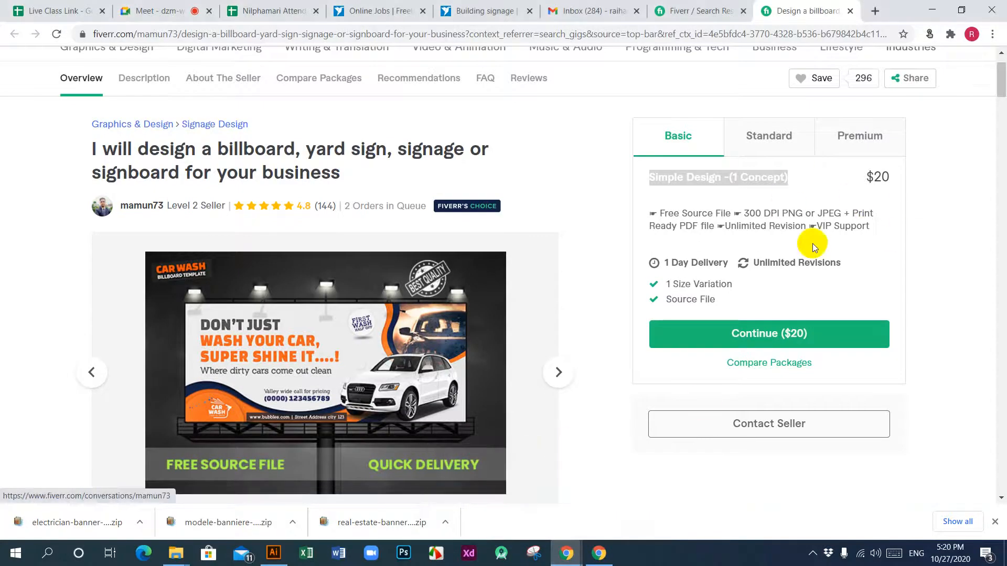
drag(870, 227, 650, 221)
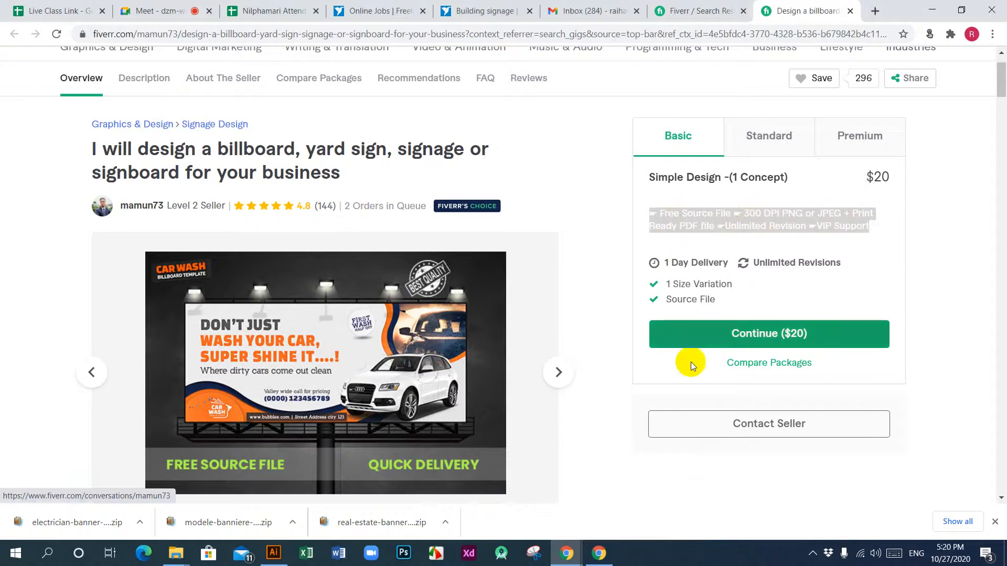
mouse_move(569, 556)
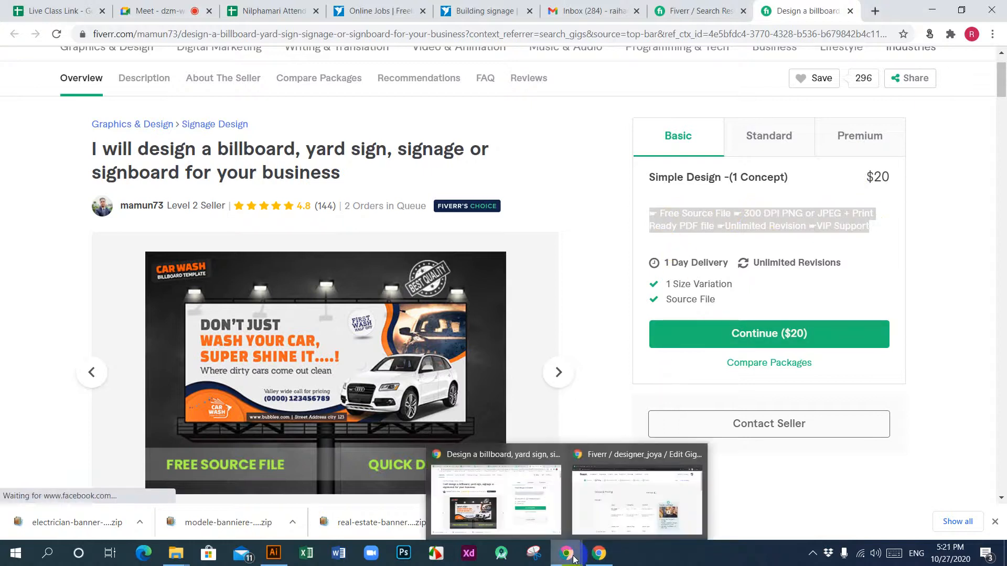
click(648, 509)
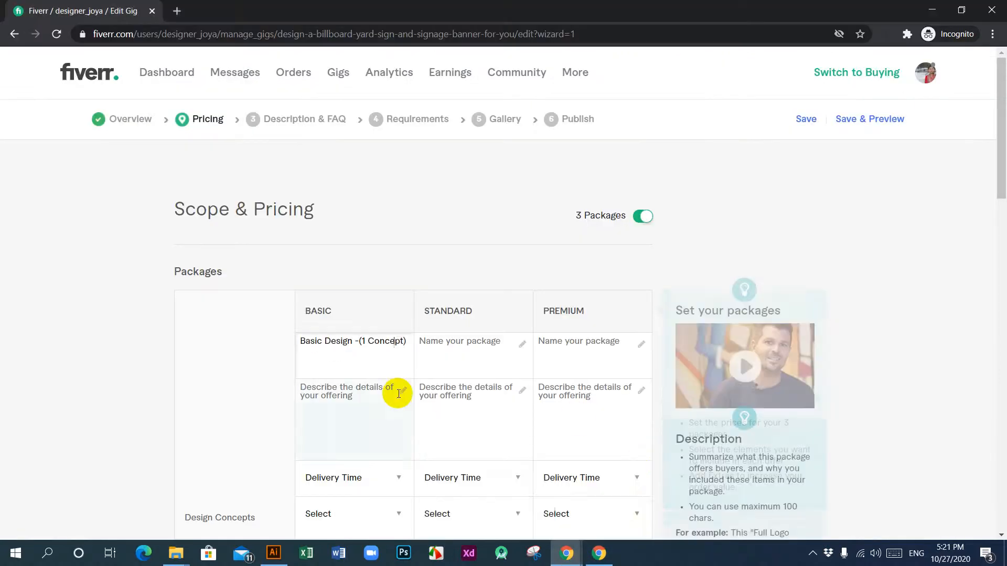
click(363, 394)
text(☛ Free Source File ☛ 300 DPI PNG or JPEG + Print Ready PDF file ☛ Unlimited Revision ☛VIP Support)
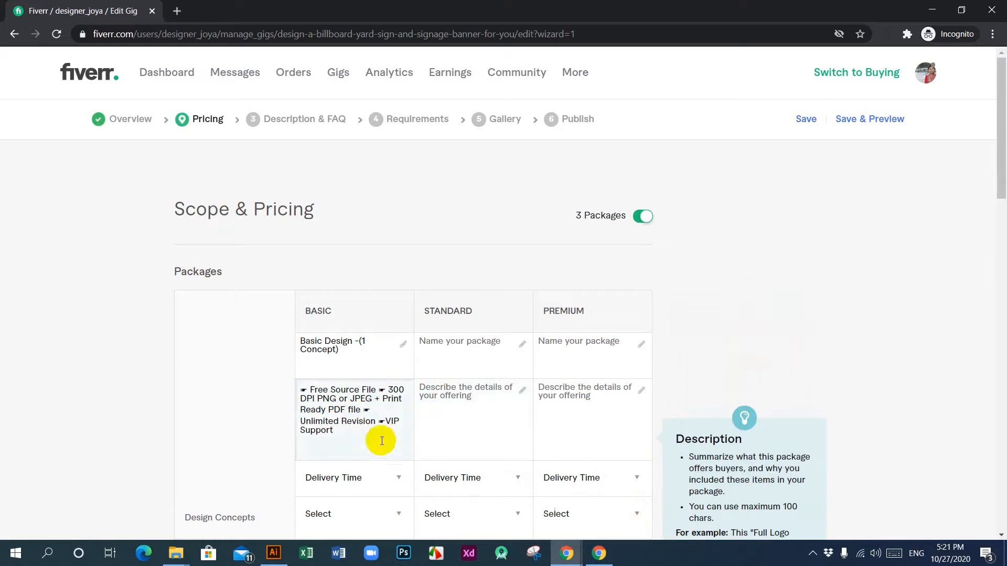
Step: Paste the same copied description into the Standard and Premium packages
click(445, 435)
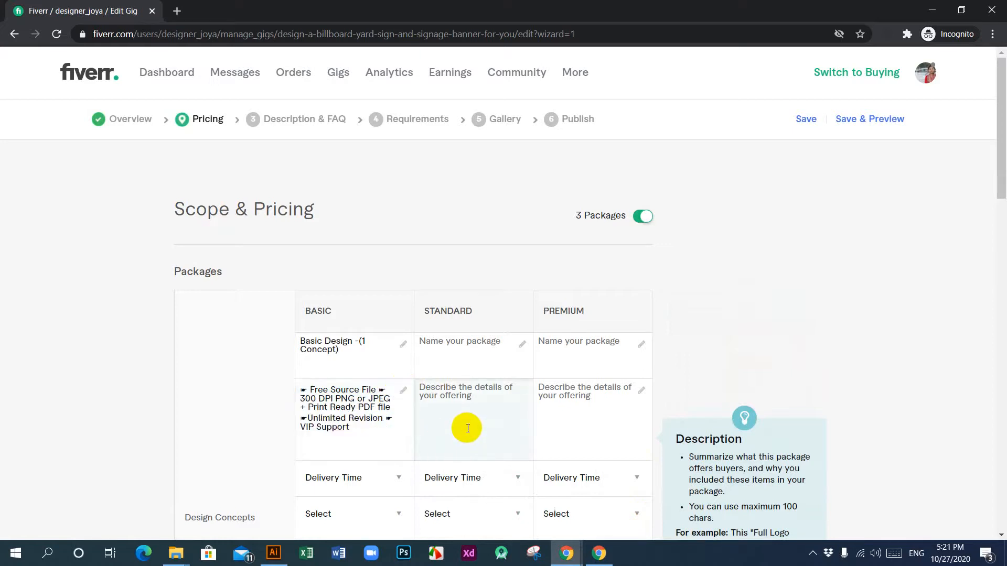
text(☛ Free Source File ☛ 300 DPI PNG or JPEG + Print Ready PDF file ☛Unlimited Revision ☛ VIP Support)
click(573, 429)
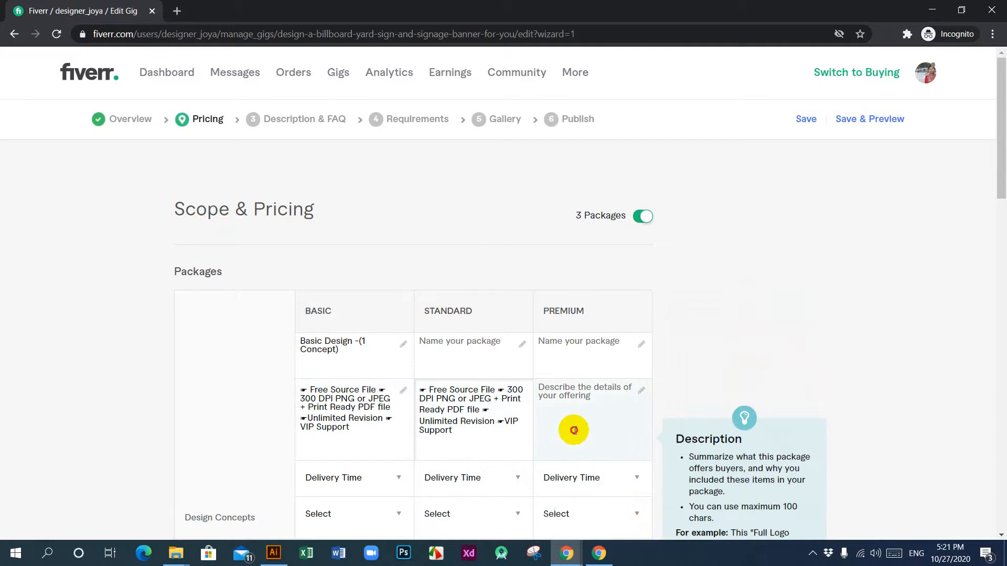
text(☛ Free Source File ☛ 300 DPI PNG or JPEG + Print Ready PDF file ☛Unlimited Revision ☛ VIP Support)
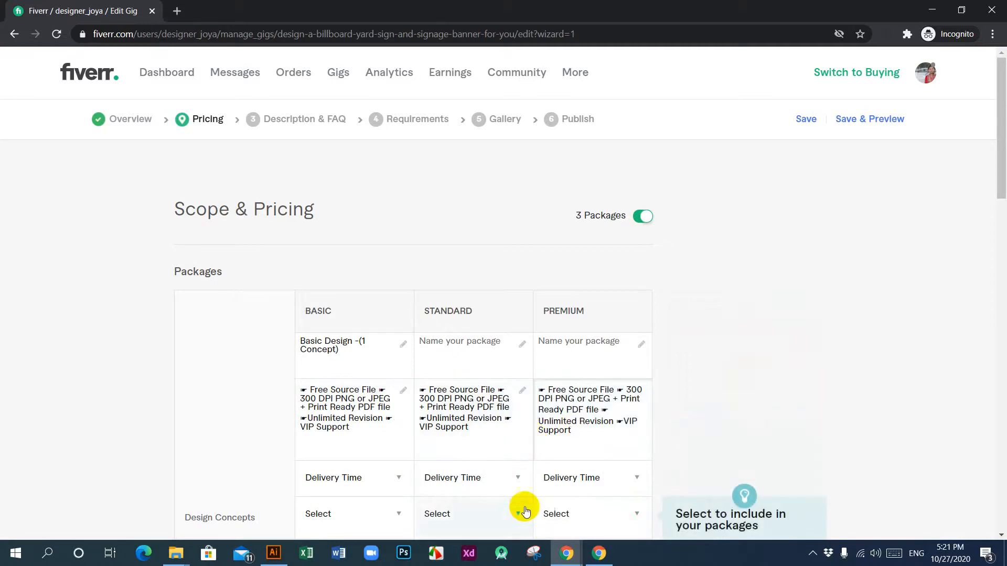
Step: Set the delivery time of the Basic, Standard and Premium packages to 2 Days Delivery
scroll(524, 508, down, 3)
click(392, 349)
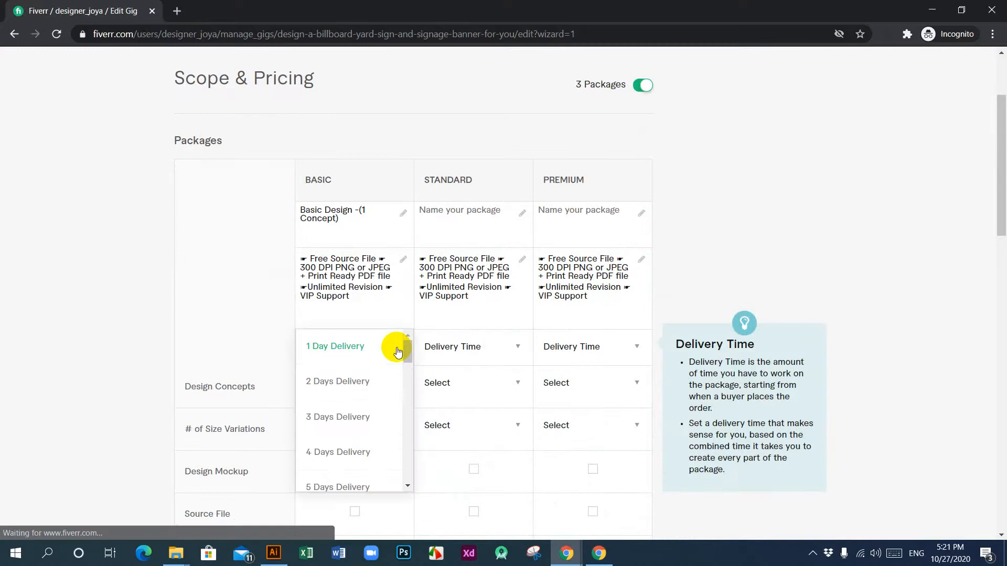
click(357, 382)
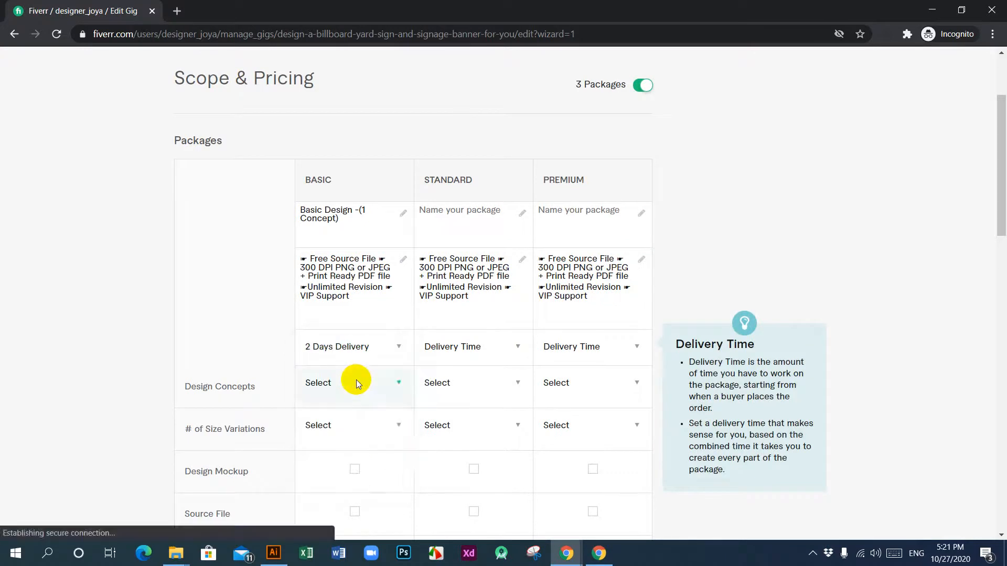
click(514, 345)
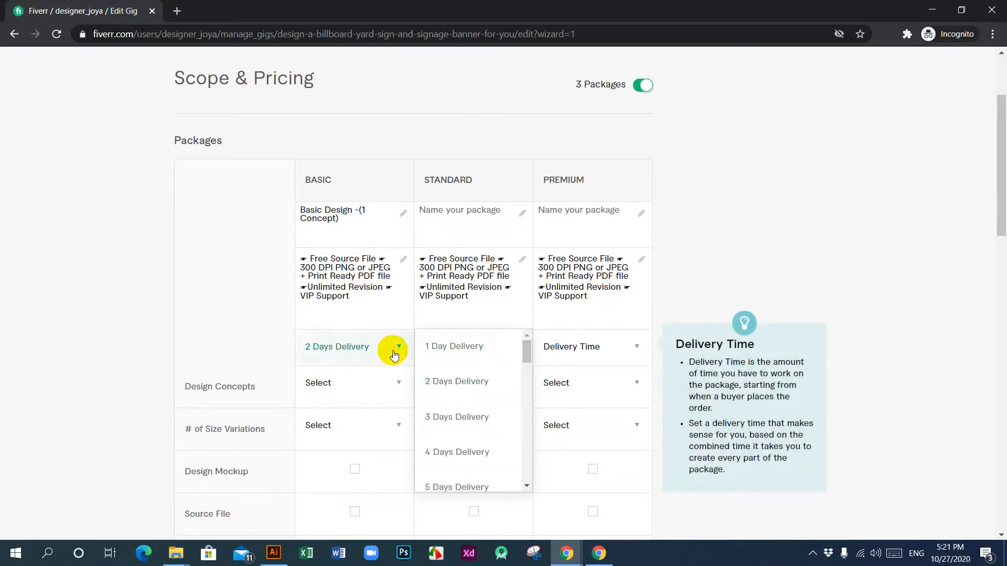
click(454, 350)
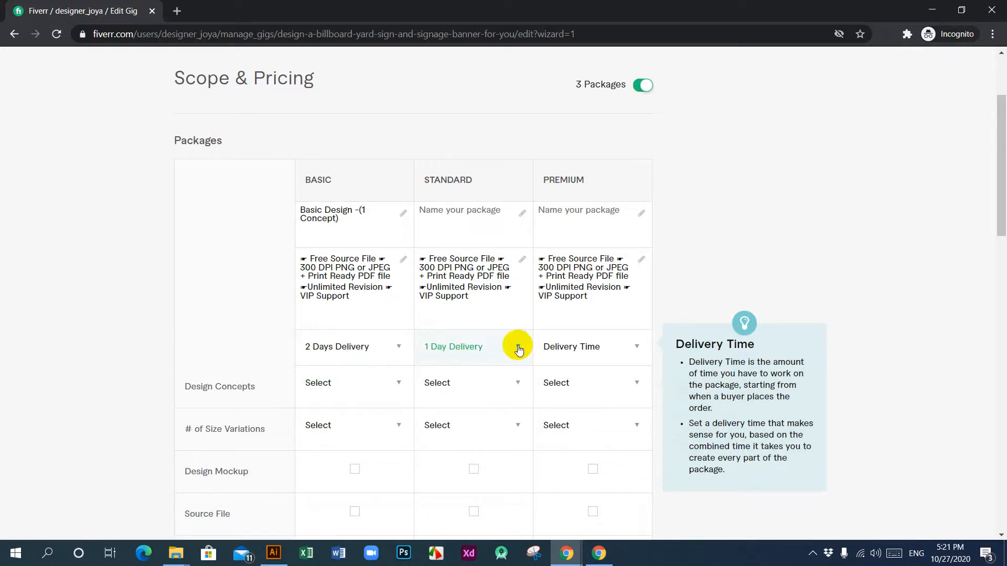
click(636, 346)
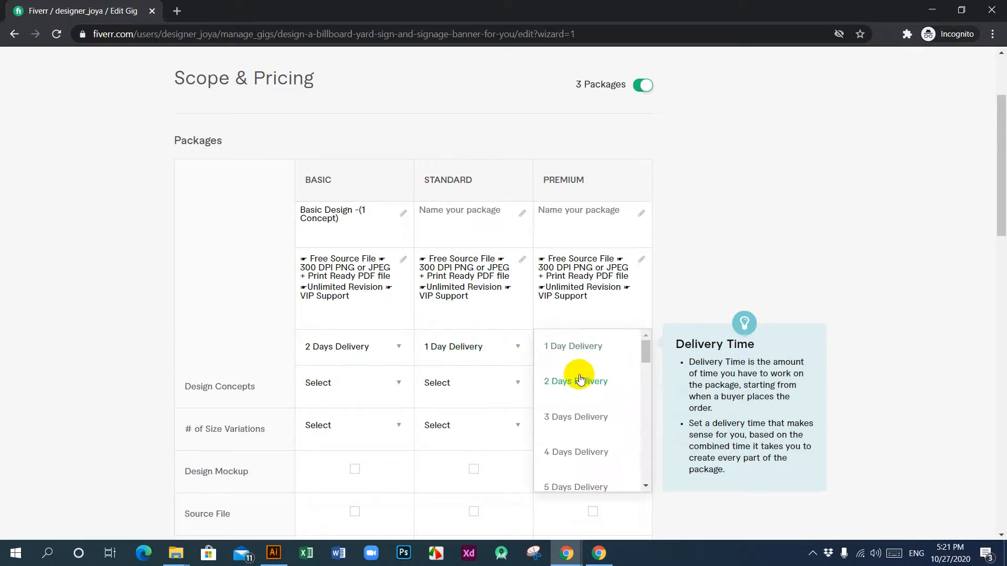
click(579, 380)
click(519, 348)
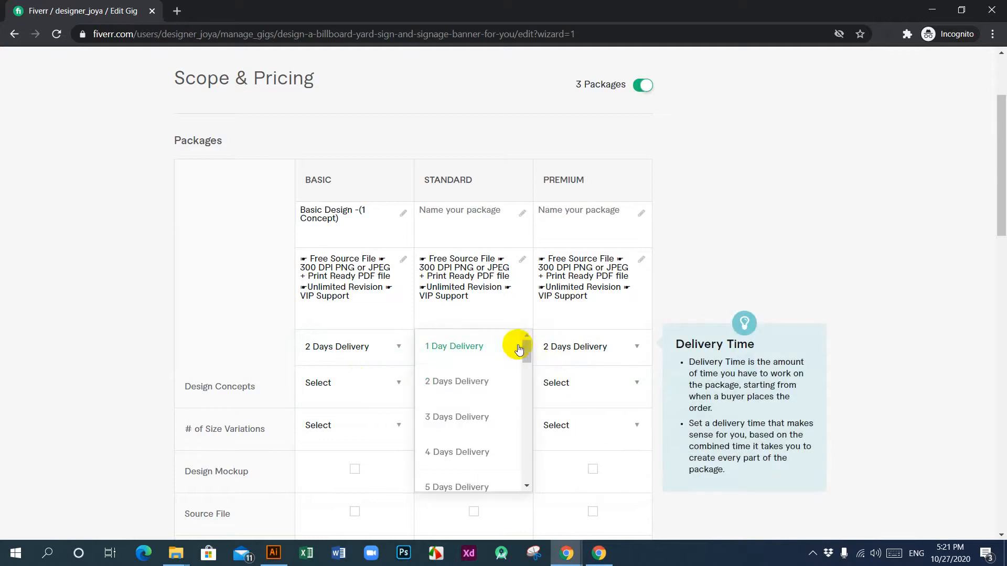
click(461, 381)
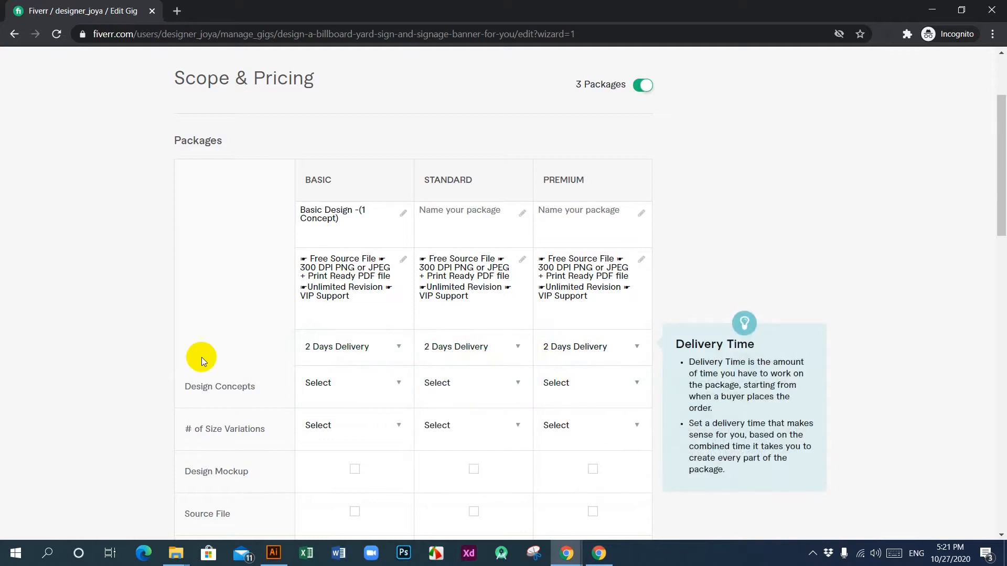
Step: Set the Basic package to 2 design concepts and update its name to "Basic Design -(2 Concept)"
click(396, 384)
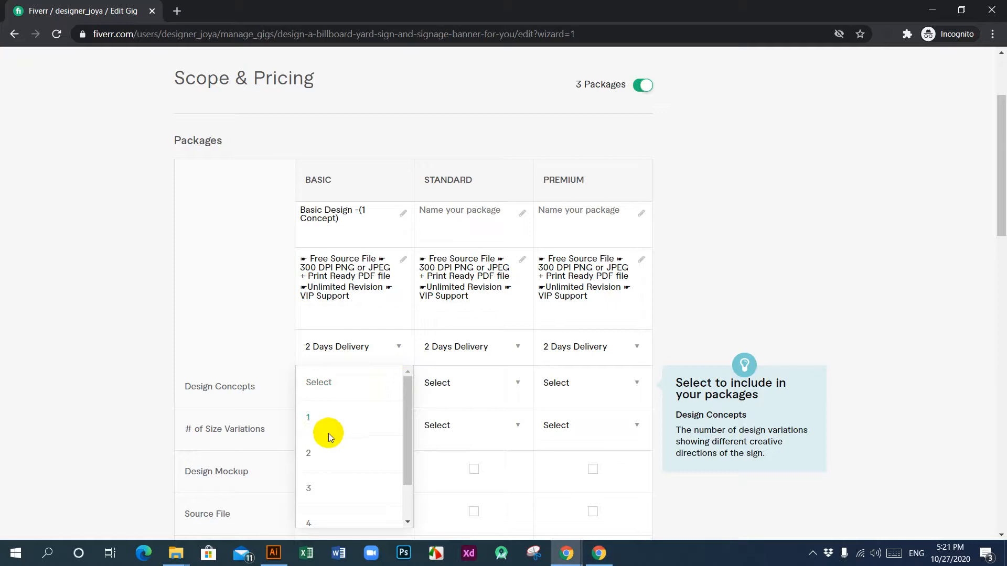
click(309, 454)
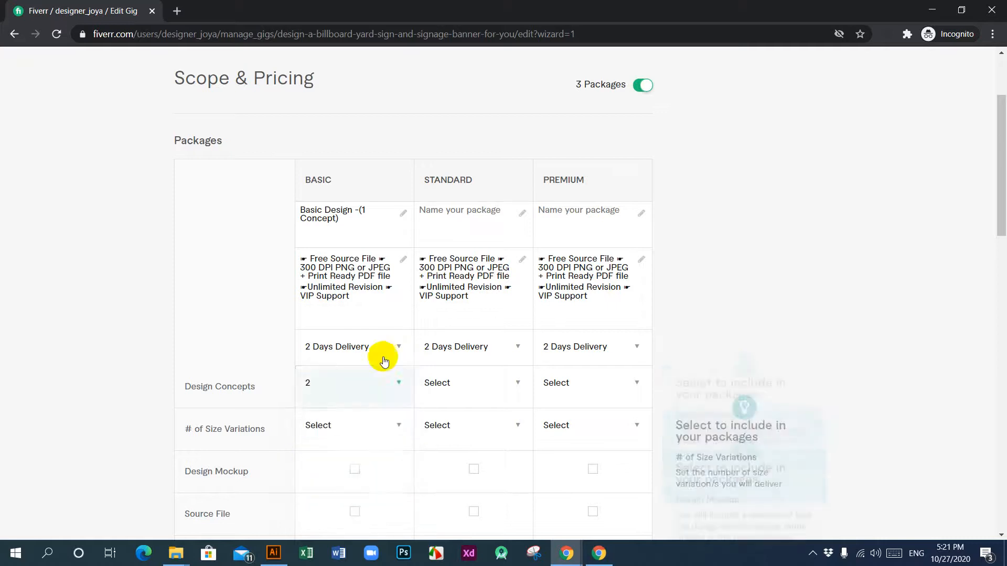
click(363, 211)
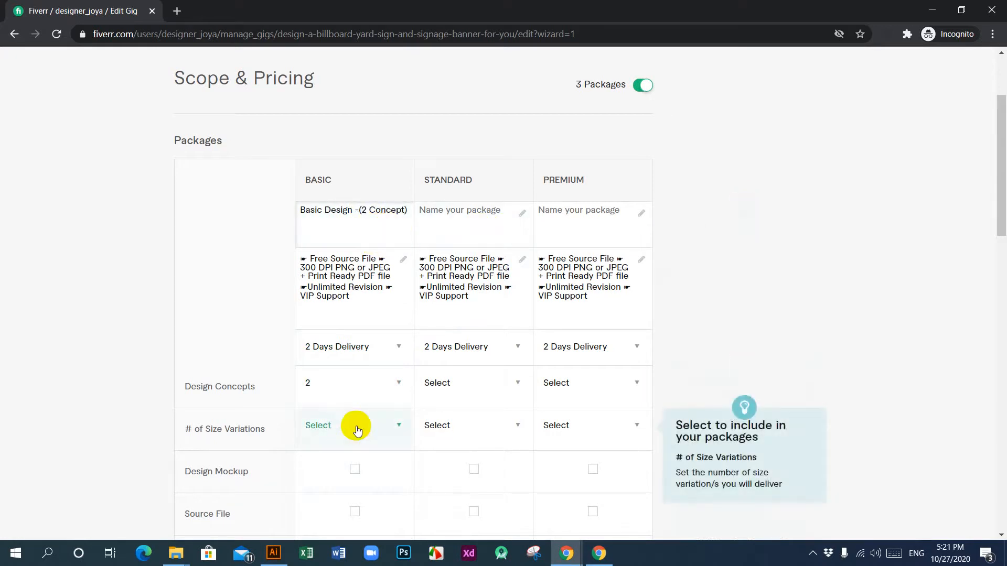
Step: Set the design concepts to 2 for the Standard package and 3 for the Premium package
click(512, 385)
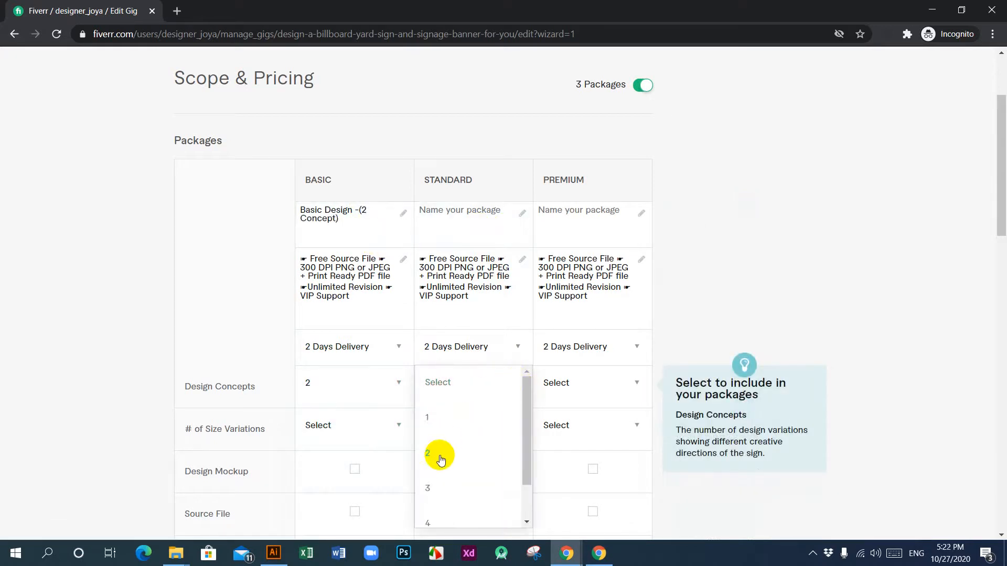
click(438, 454)
click(632, 383)
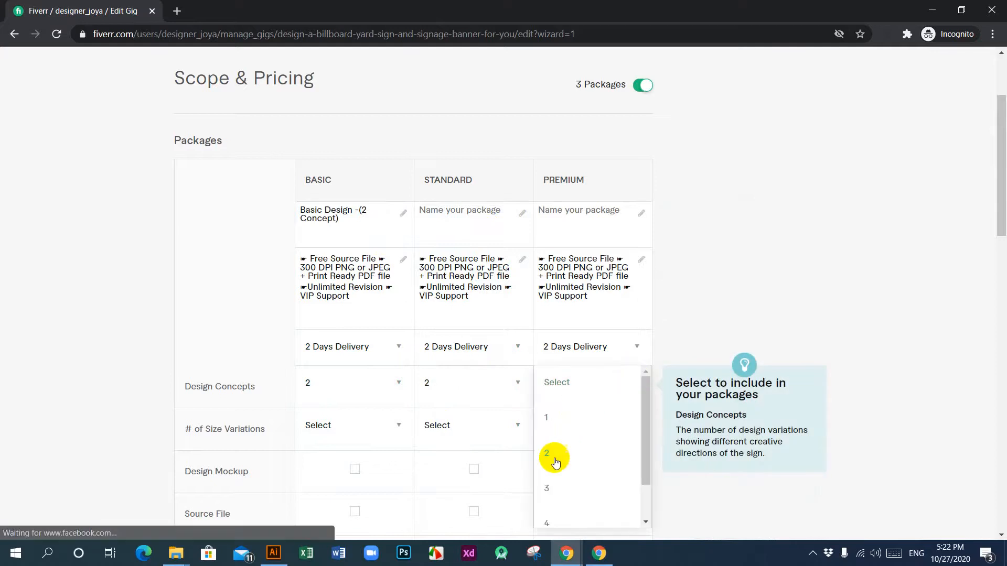
click(547, 488)
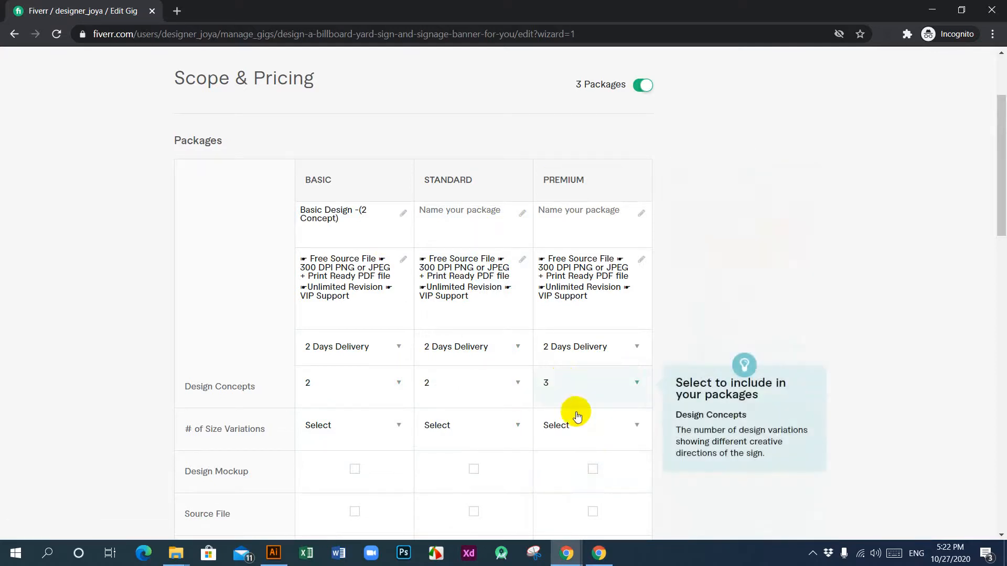
Step: Set the number of size variations to 1 for Basic, 2 for Standard and 3 for Premium
scroll(407, 363, down, 3)
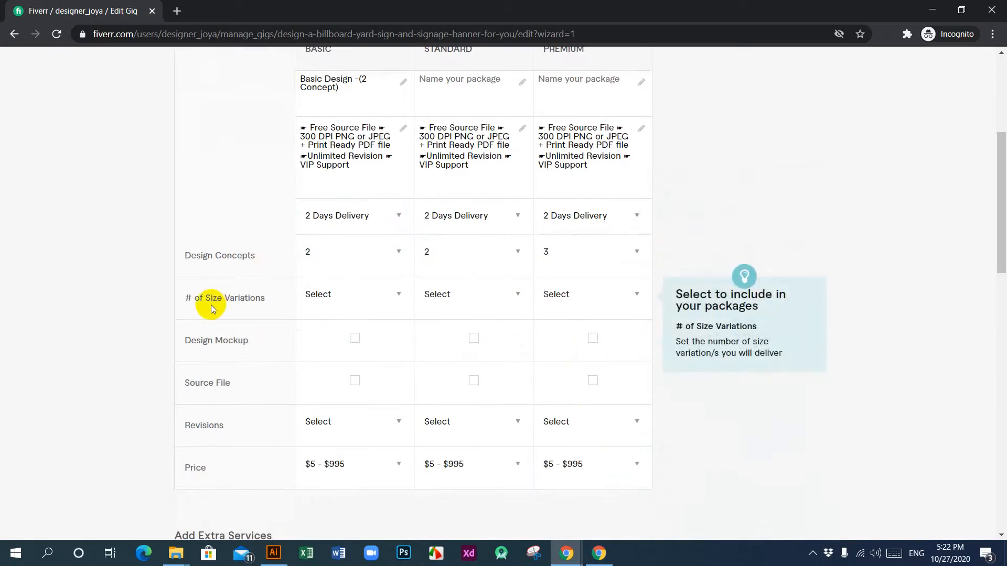
click(398, 297)
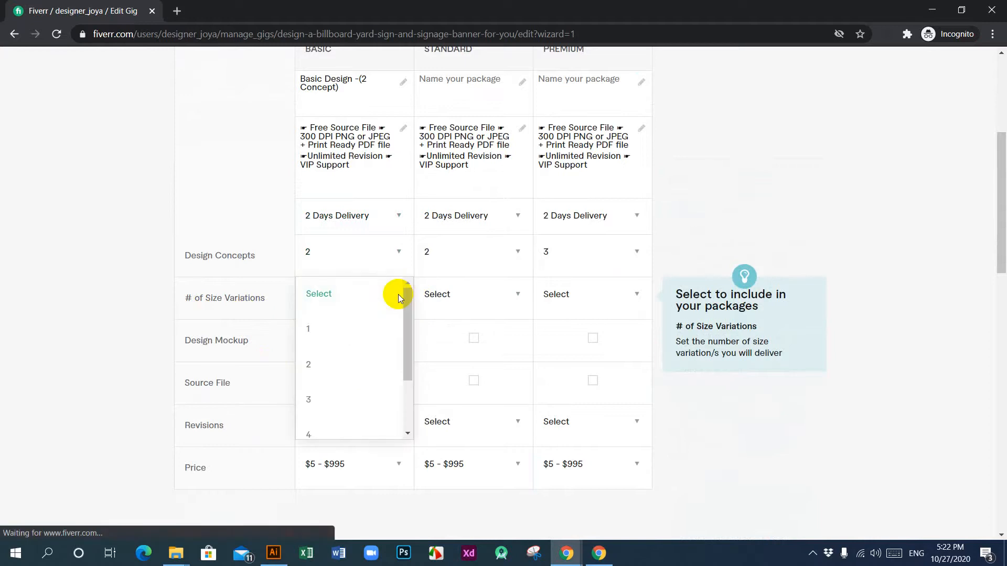
scroll(378, 388, down, 6)
scroll(375, 265, up, 4)
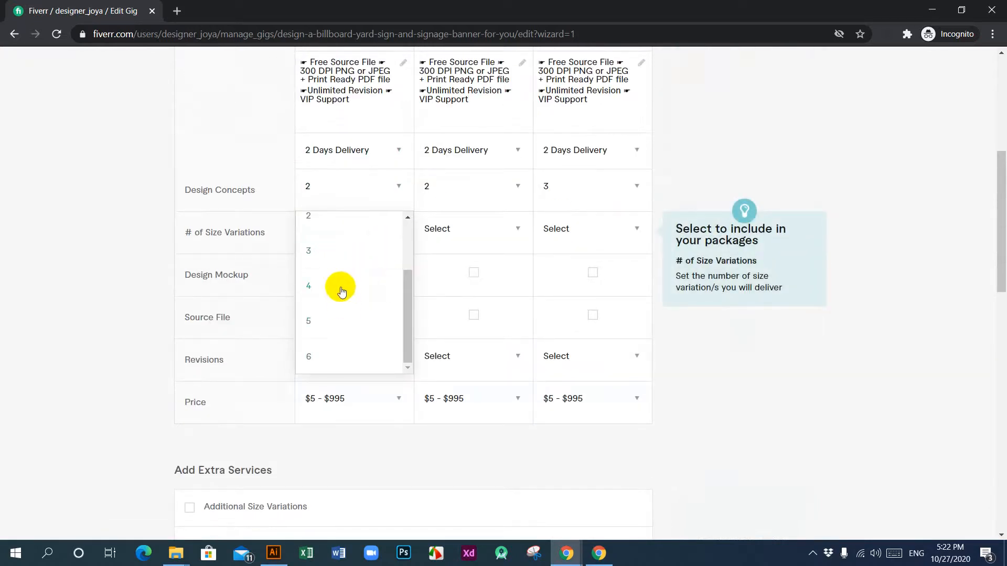
scroll(339, 291, up, 2)
click(313, 249)
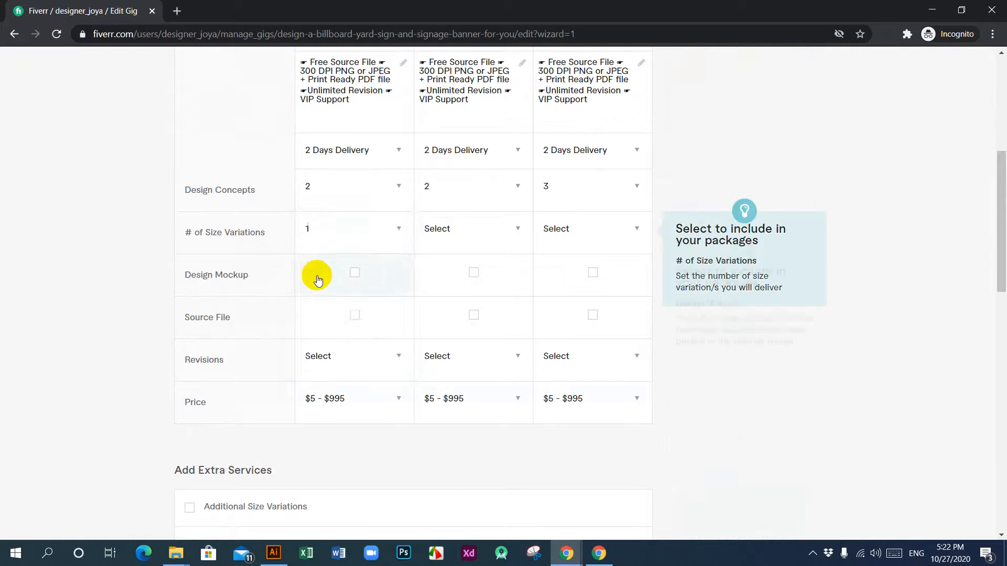
click(516, 229)
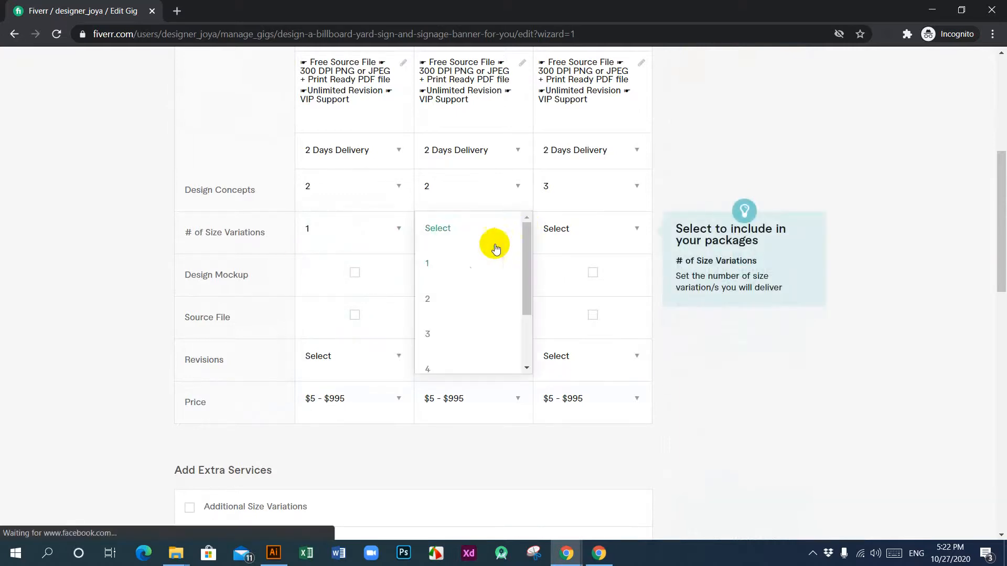
click(443, 297)
click(625, 228)
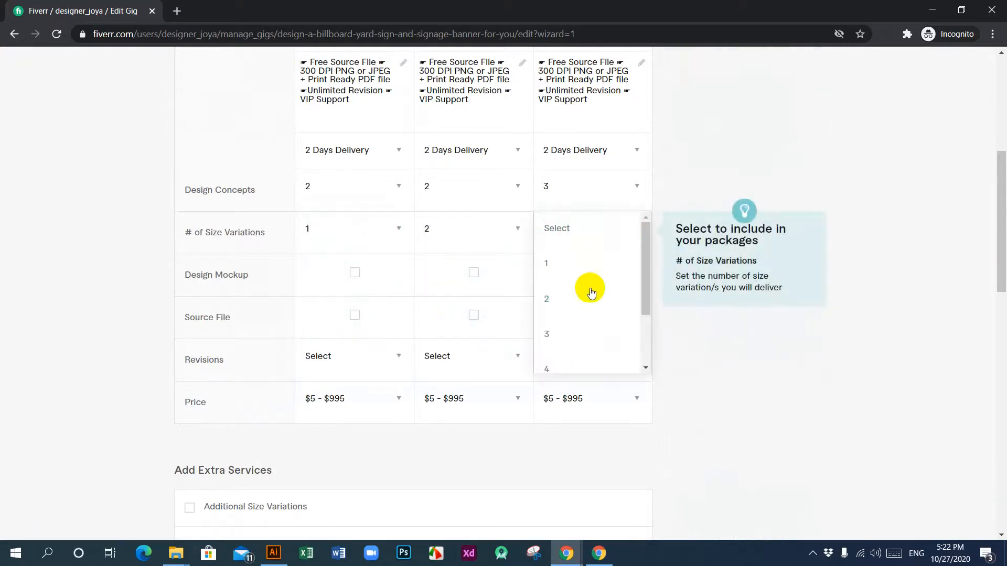
click(562, 333)
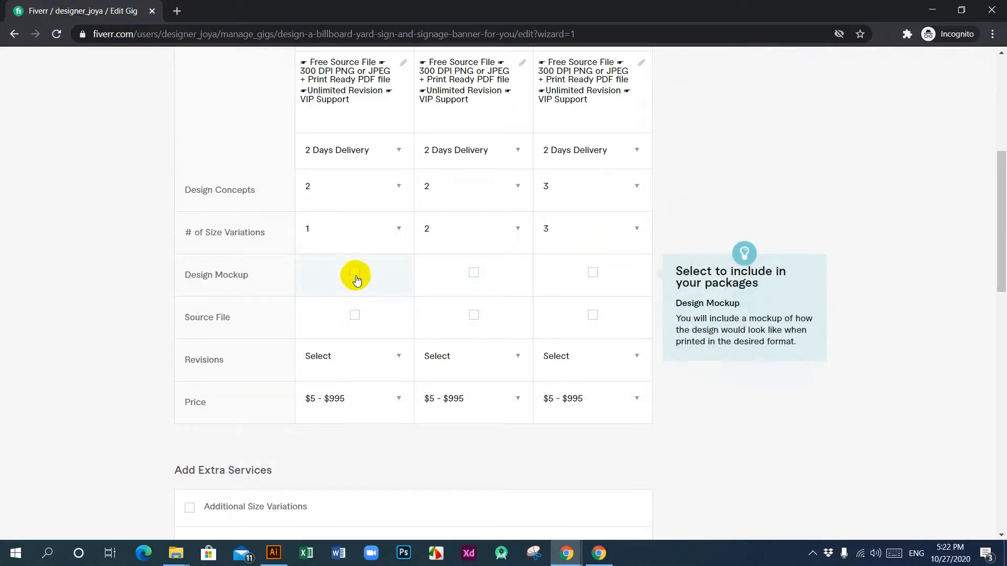
Step: Include the design mockup and the source file in the Basic, Standard and Premium packages
click(473, 272)
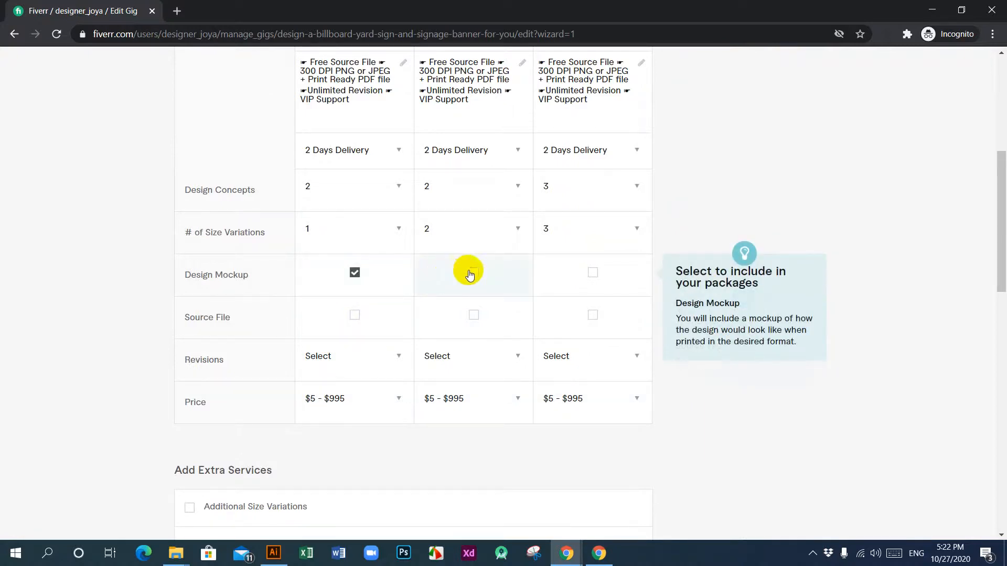
click(593, 273)
click(354, 314)
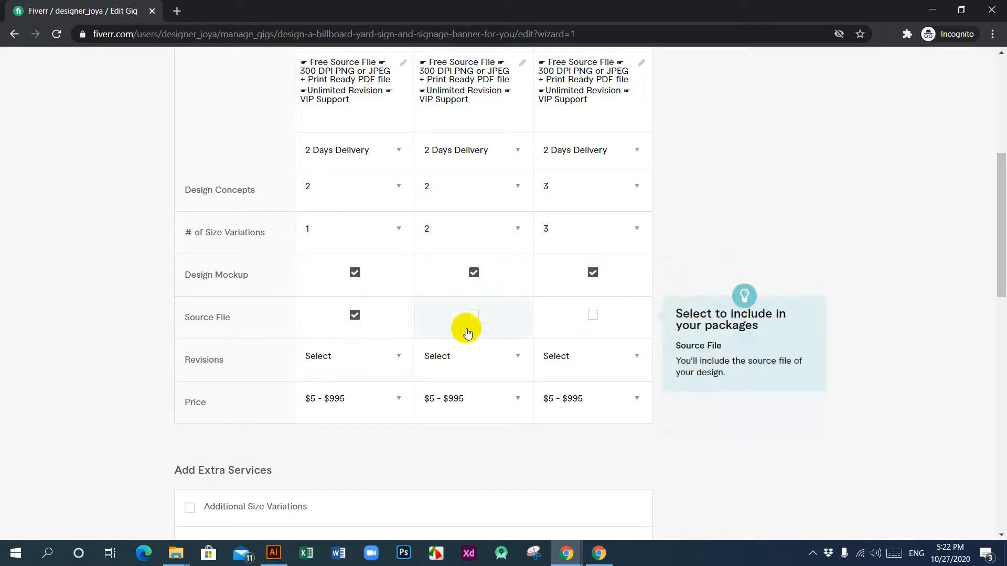
click(476, 316)
click(593, 315)
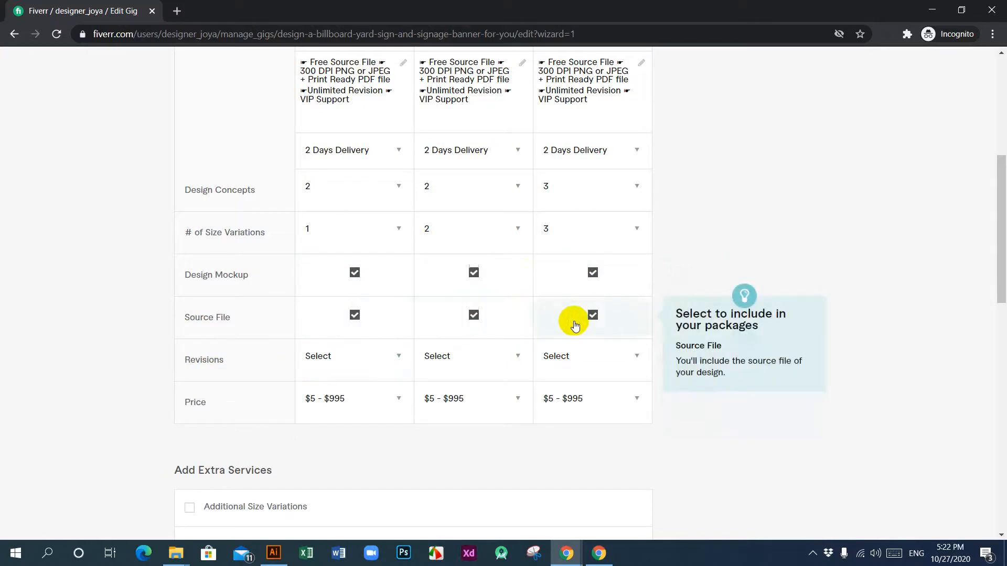
Step: Set the revisions of the Basic, Standard and Premium packages to Unlimited
click(397, 354)
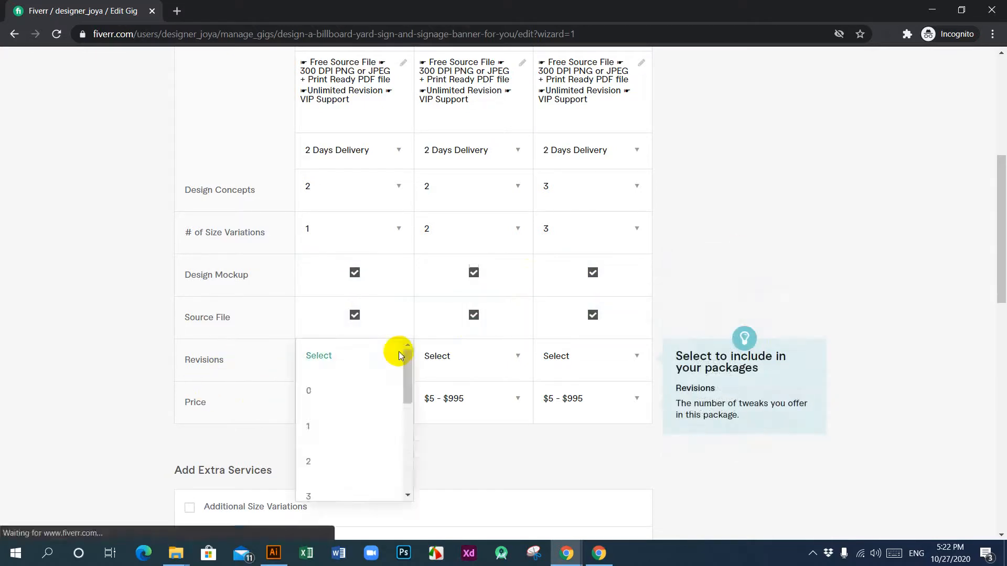
scroll(366, 409, down, 5)
click(339, 484)
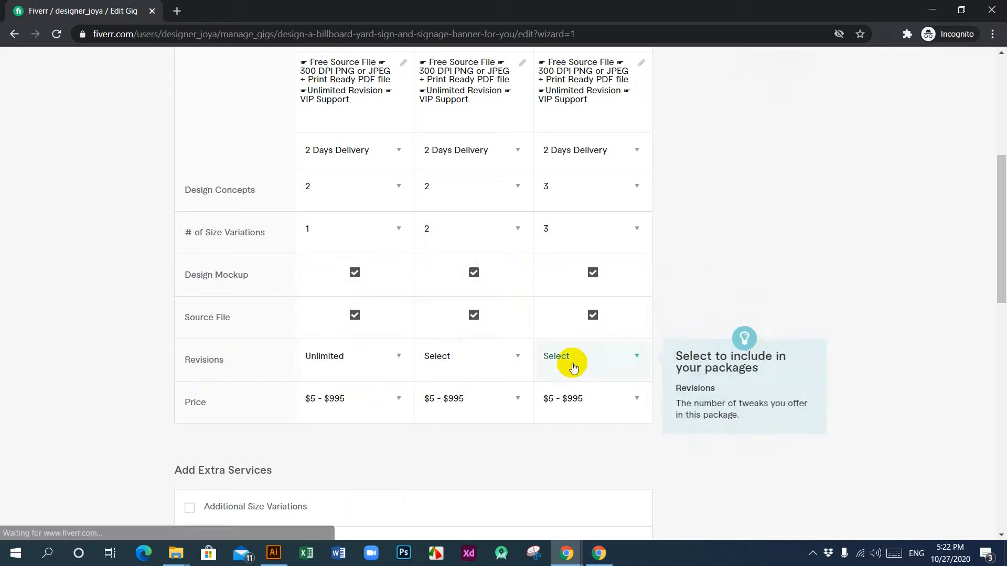
click(512, 356)
scroll(480, 429, down, 5)
click(466, 480)
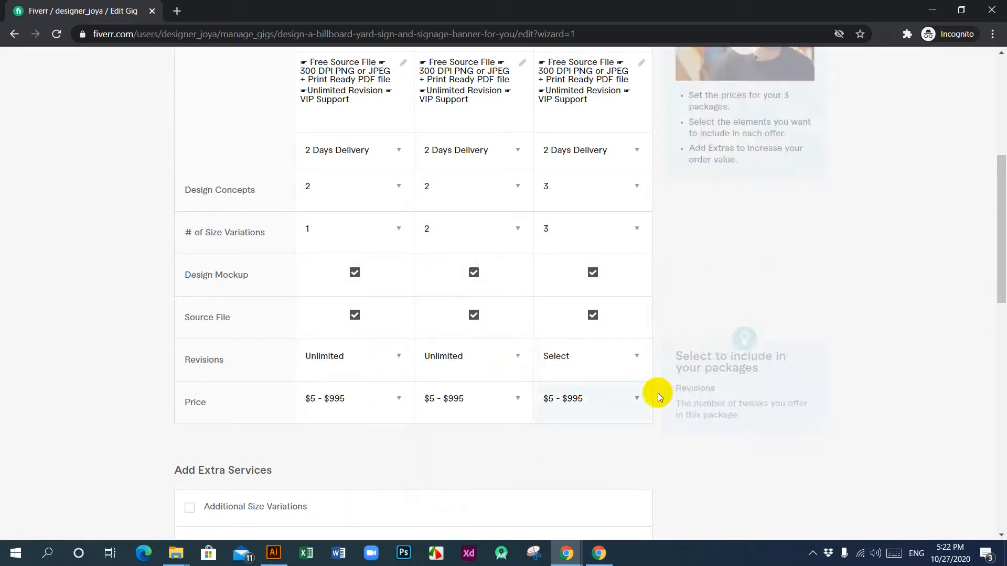
click(637, 357)
scroll(577, 435, down, 5)
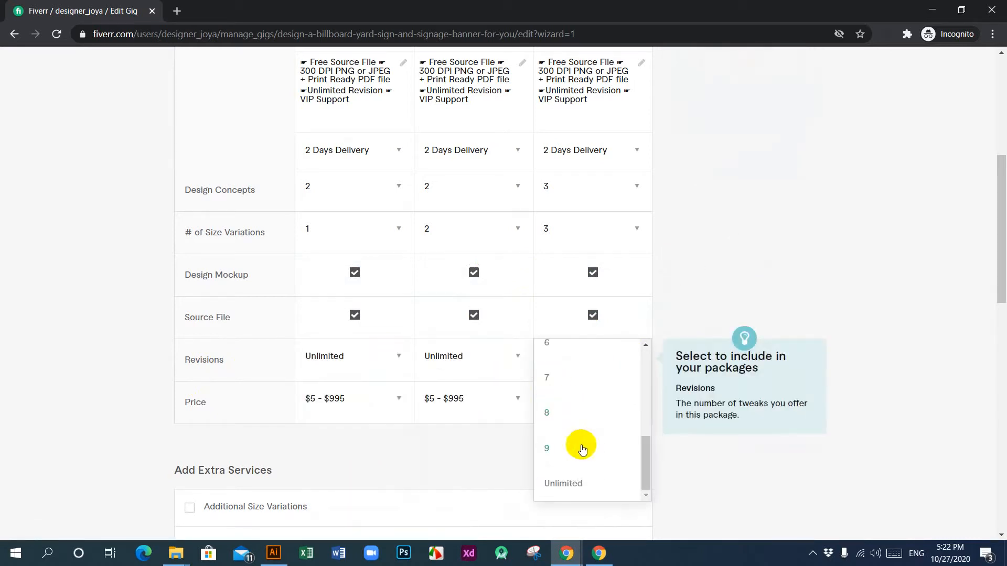
click(566, 482)
Step: Price the Basic package at $10, the Standard package at $30 and the Premium package at $50
scroll(442, 425, down, 3)
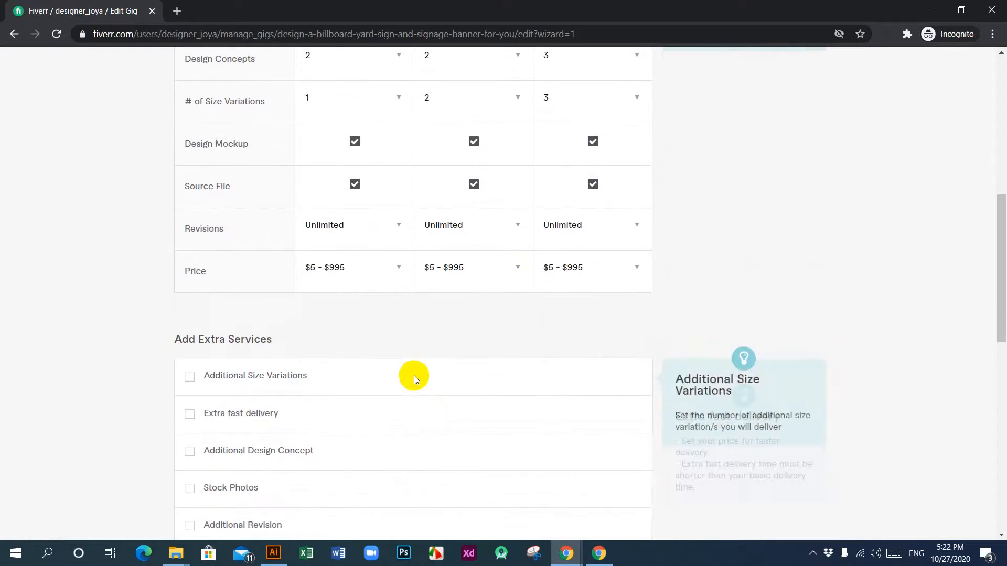
click(395, 266)
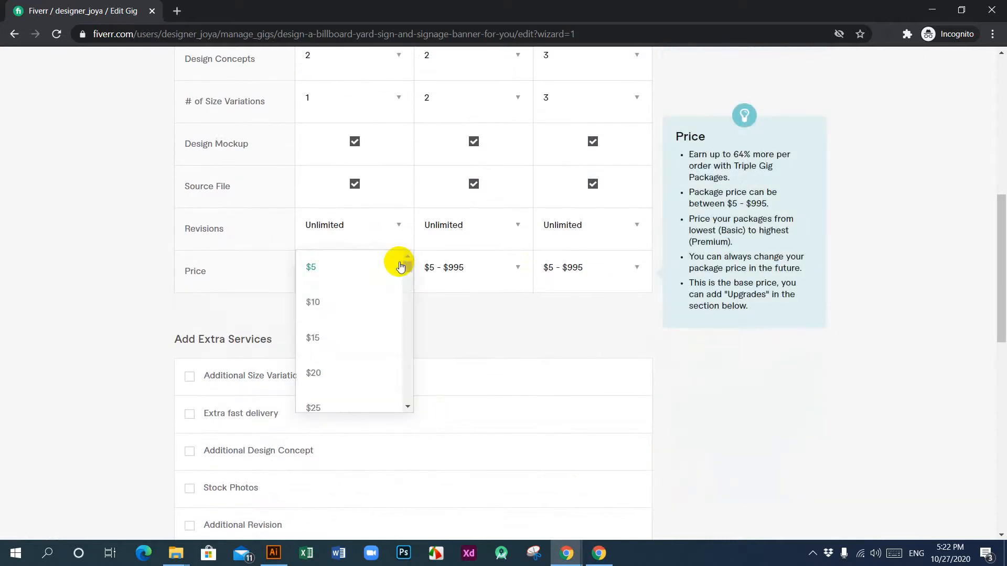
click(326, 300)
click(512, 274)
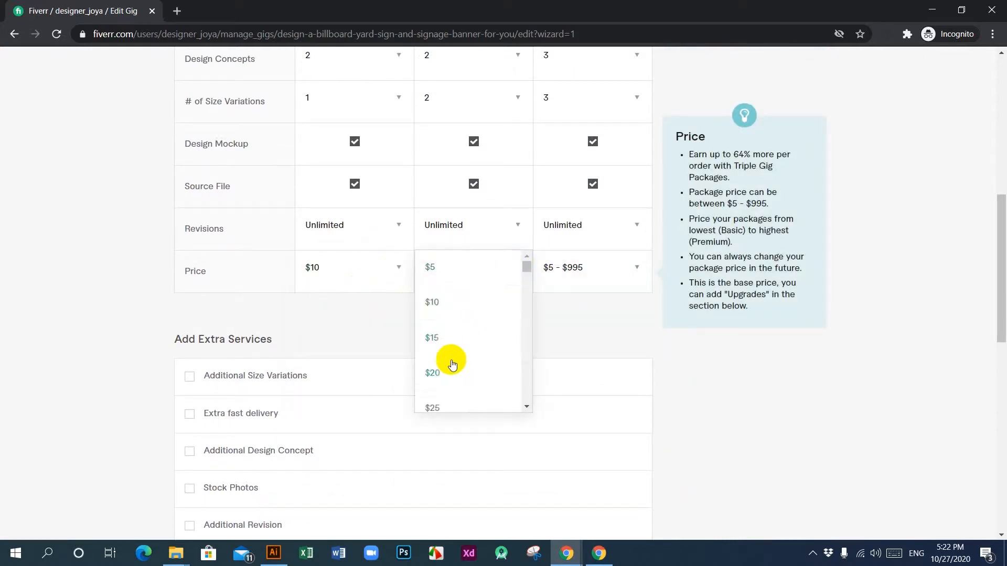
scroll(449, 361, down, 2)
click(451, 374)
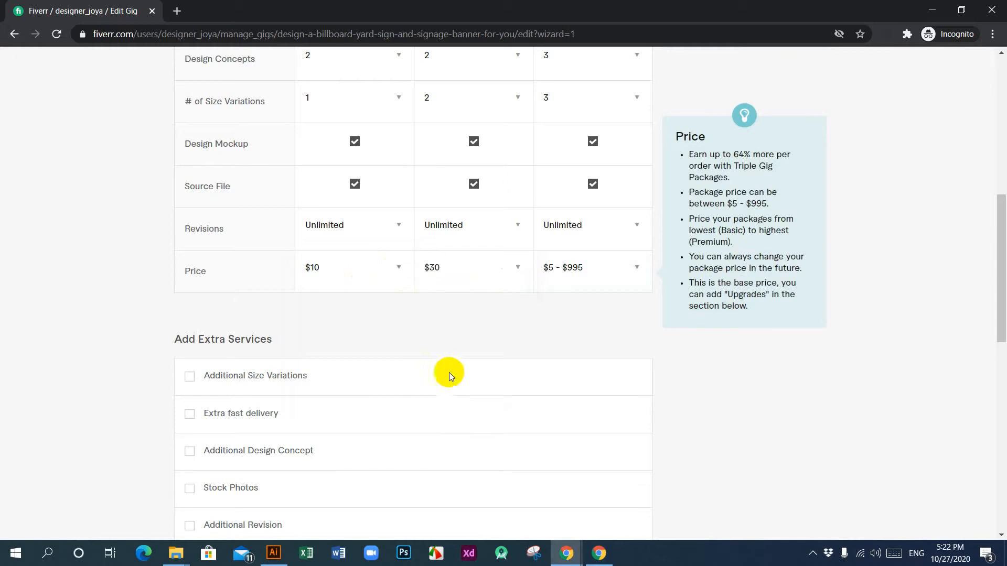
click(635, 267)
scroll(598, 335, down, 3)
scroll(573, 378, down, 3)
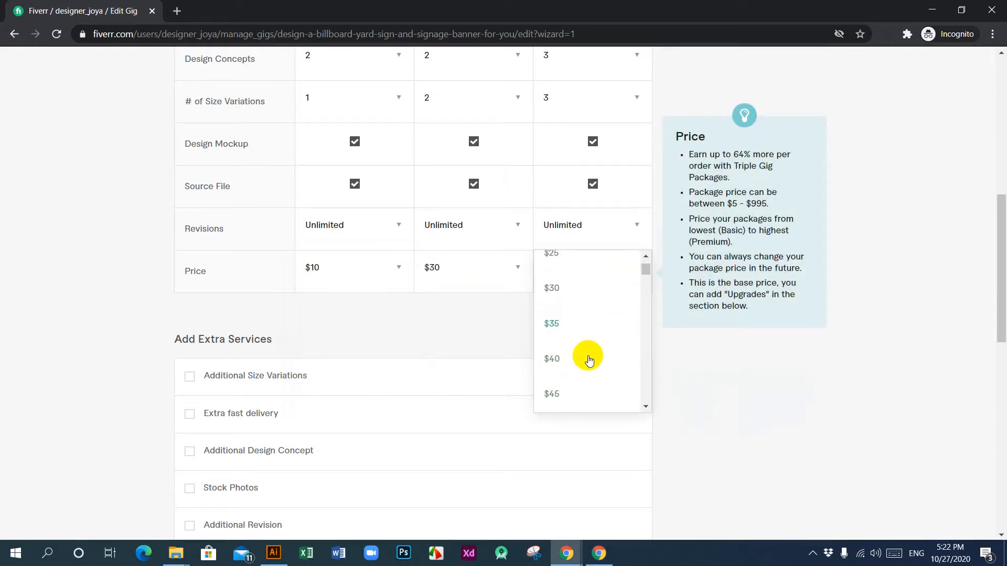
click(555, 385)
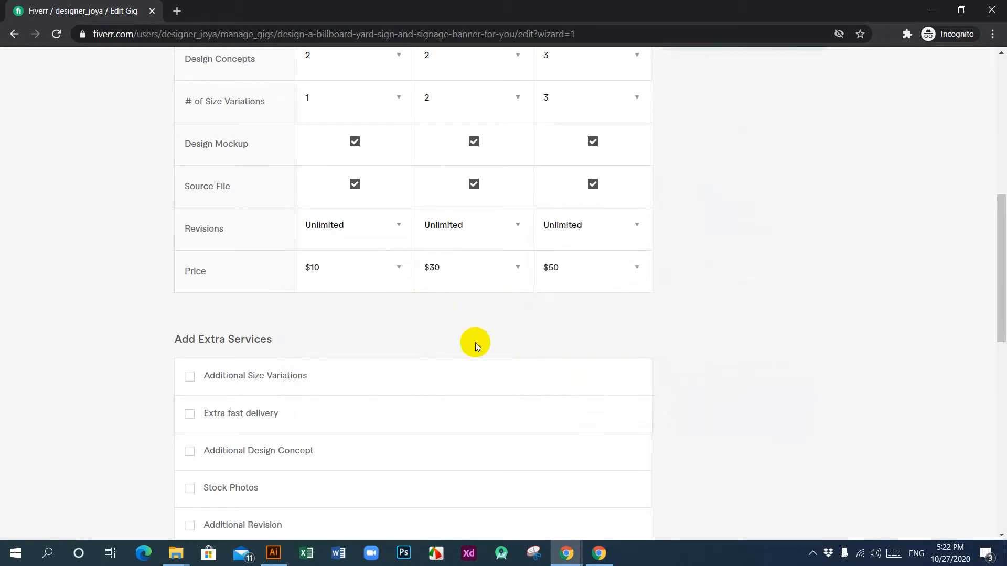
Step: Enable the Extra fast delivery service and charge an extra $10 for it in each of the three packages
scroll(478, 342, down, 2)
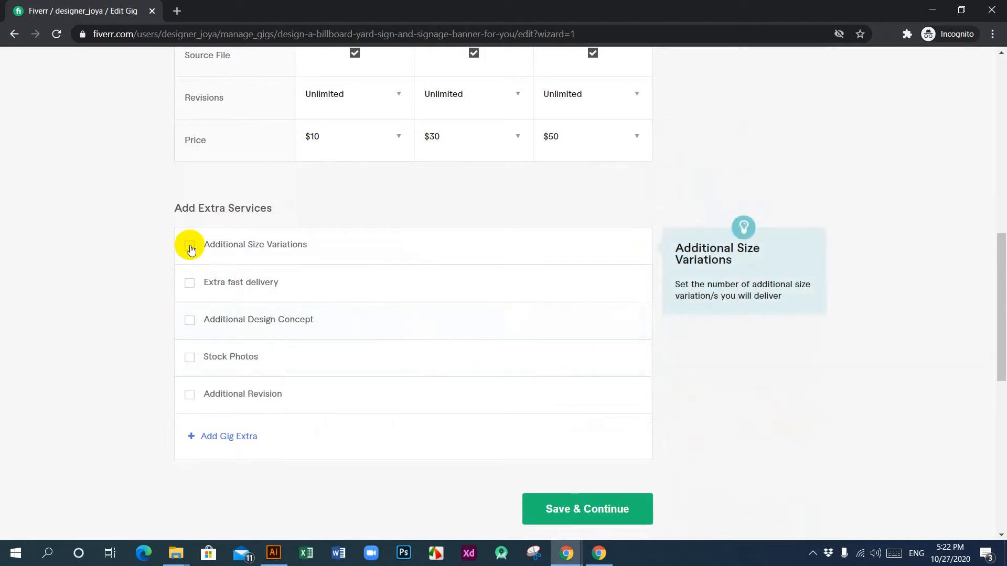
click(189, 284)
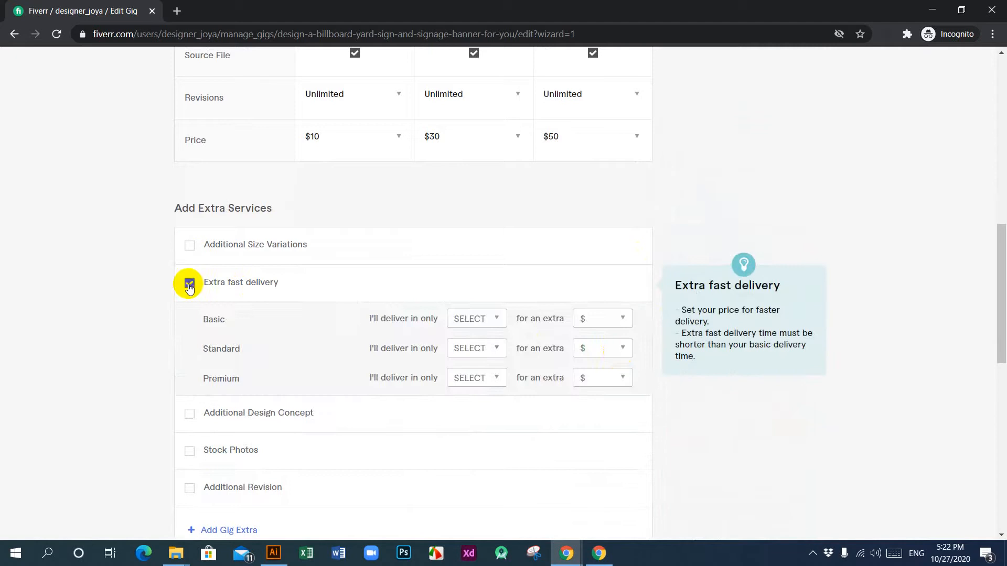
click(624, 320)
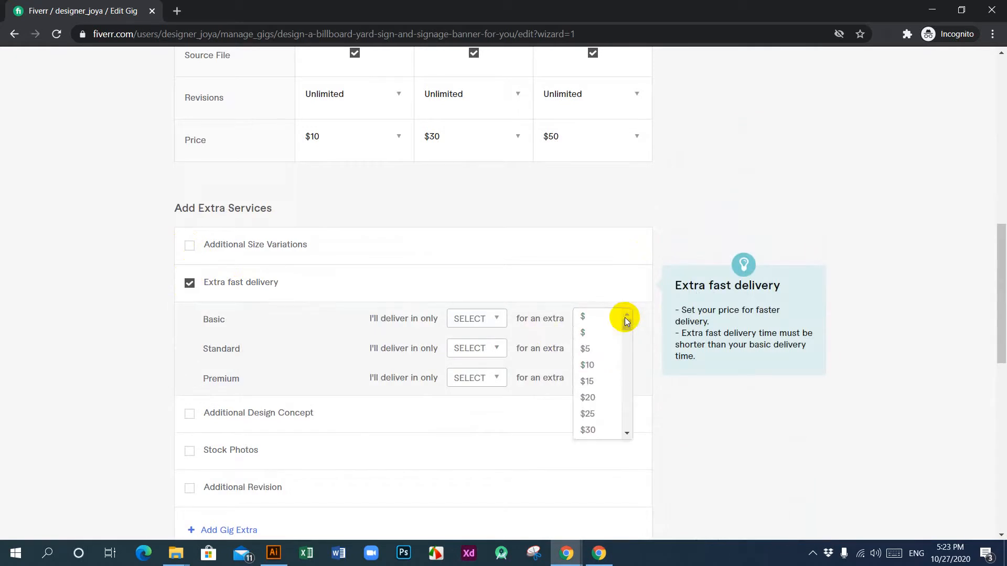
click(594, 365)
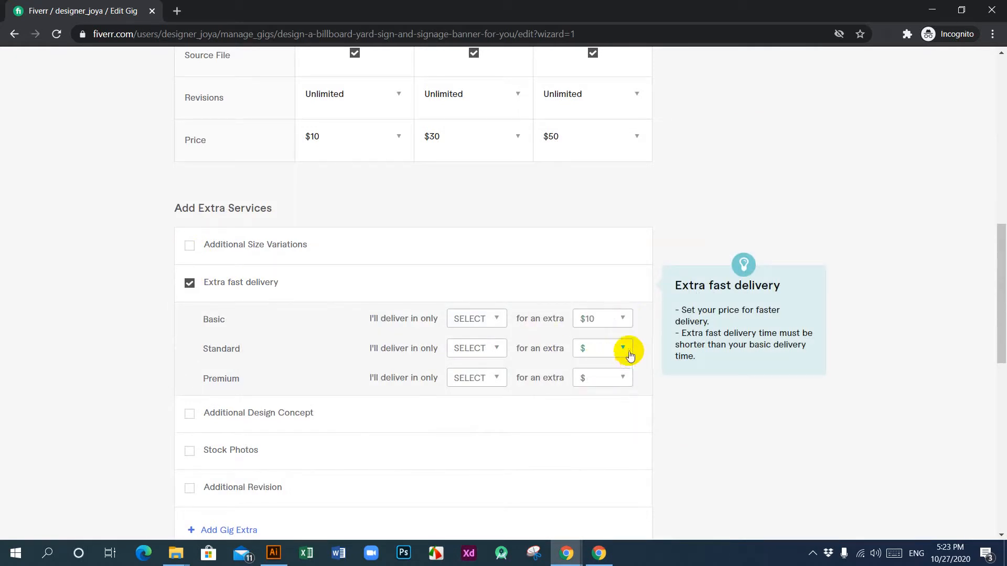
click(624, 348)
click(589, 394)
click(631, 384)
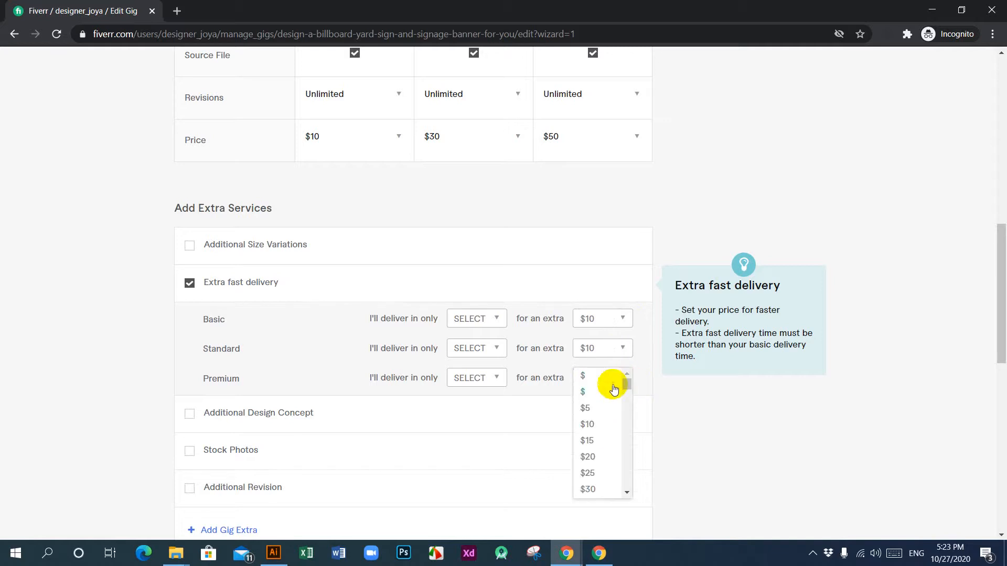
click(593, 421)
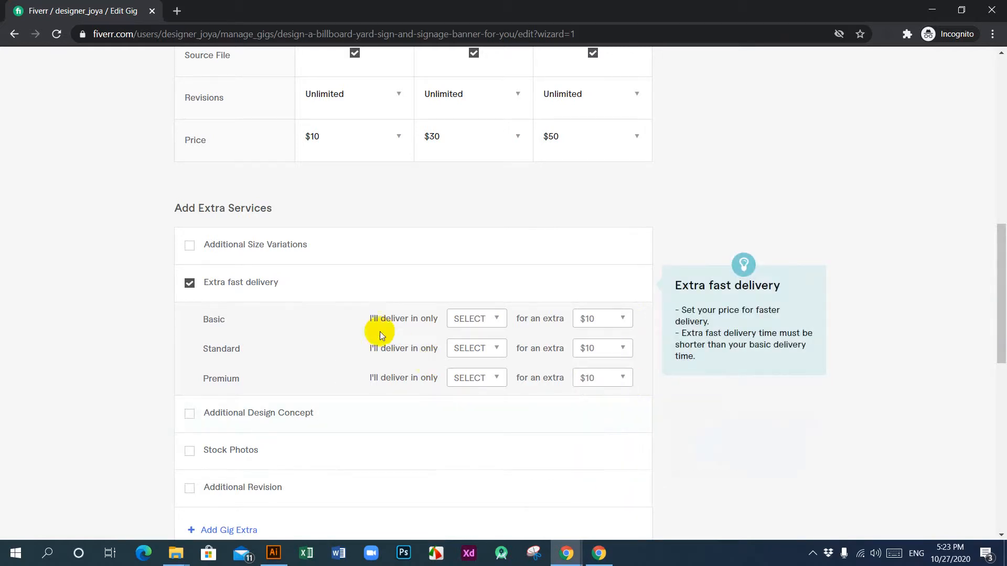
Step: Enable the Additional Size Variations service and charge $10 for 1 additional variation in the Basic package
scroll(379, 332, down, 1)
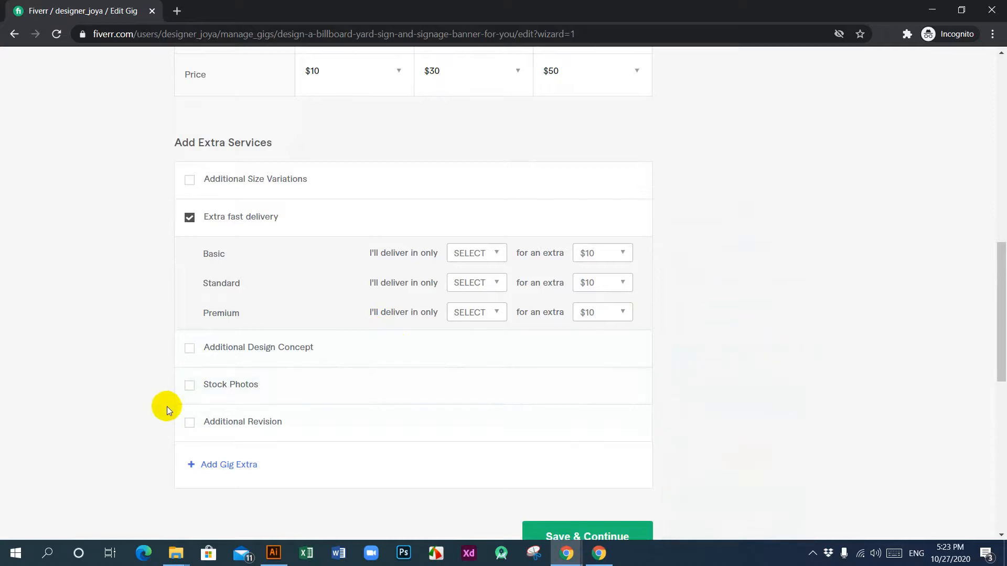
click(189, 180)
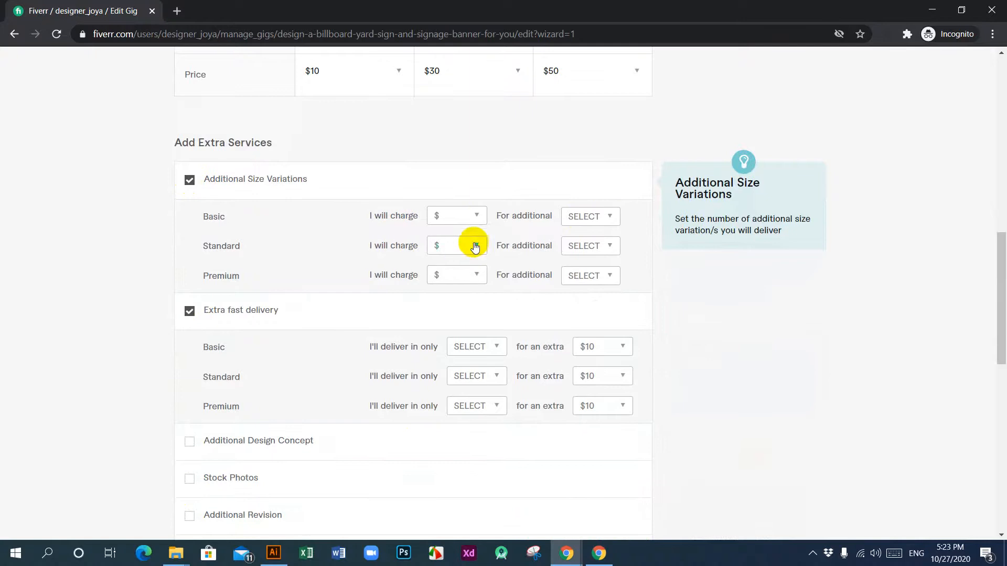
click(478, 217)
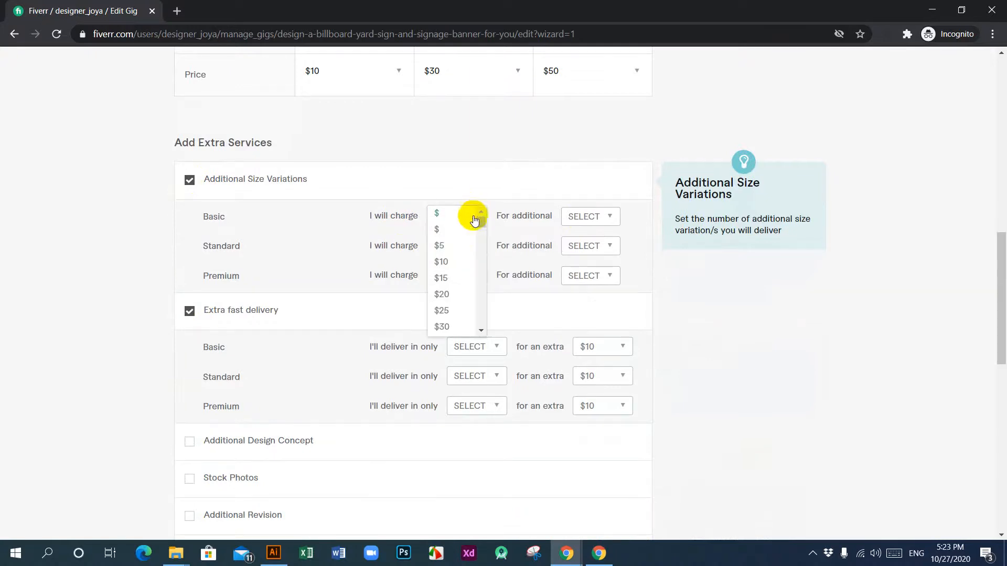
click(454, 263)
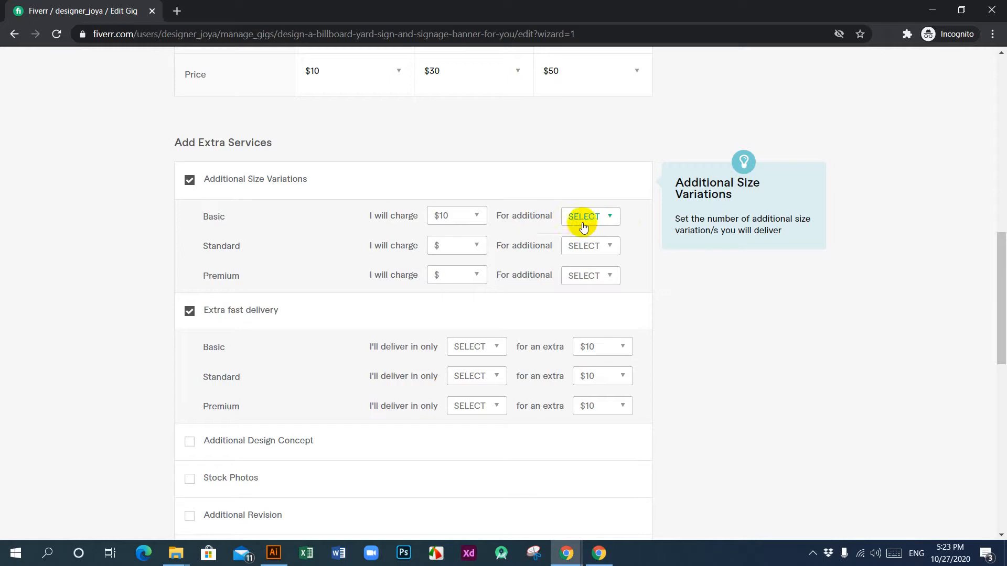
click(611, 215)
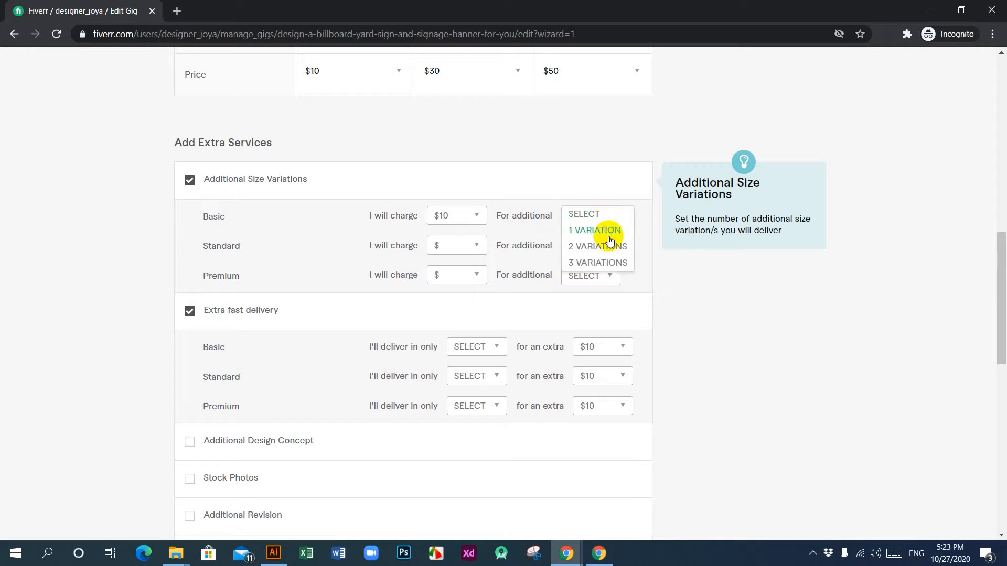
click(608, 233)
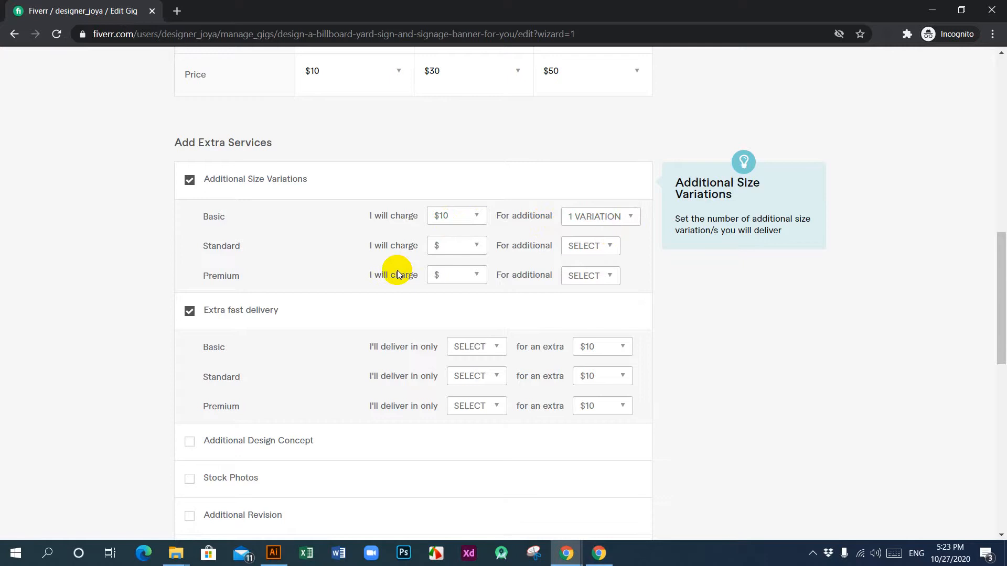
Step: Review the extra services and the whole package table, including the package names, on the Scope & Pricing page
scroll(399, 286, down, 4)
scroll(404, 336, up, 4)
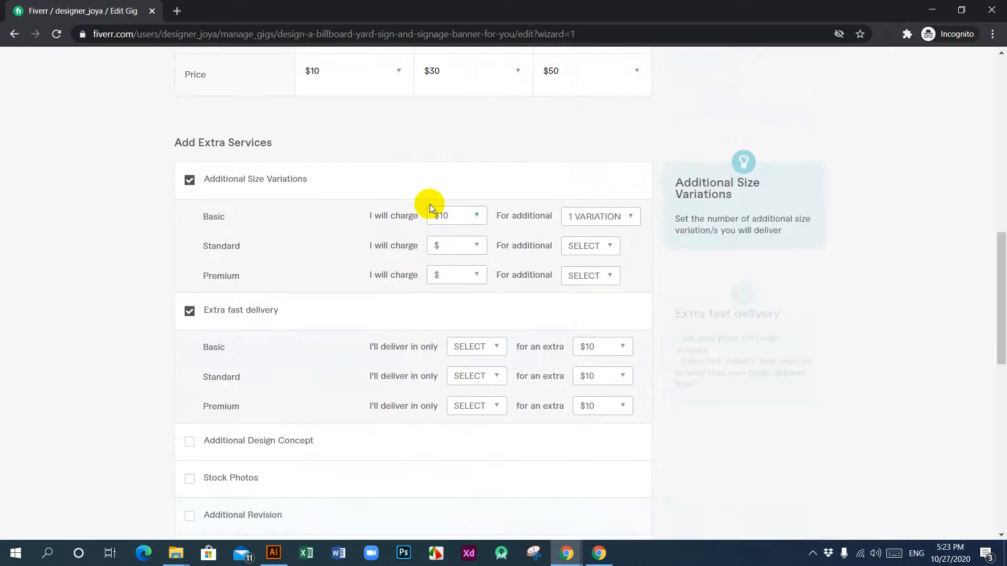
scroll(454, 357, down, 5)
scroll(454, 357, up, 4)
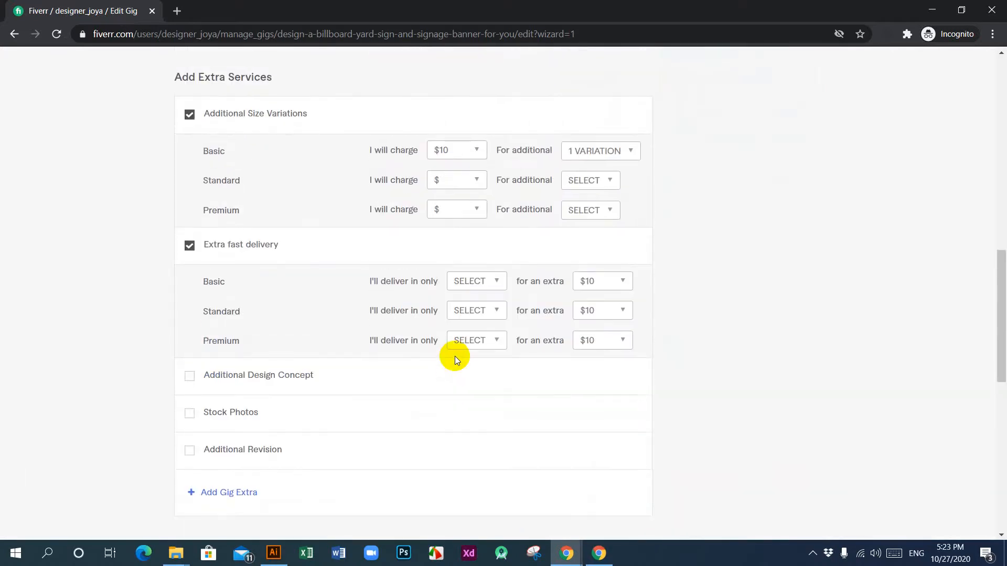
scroll(388, 366, down, 4)
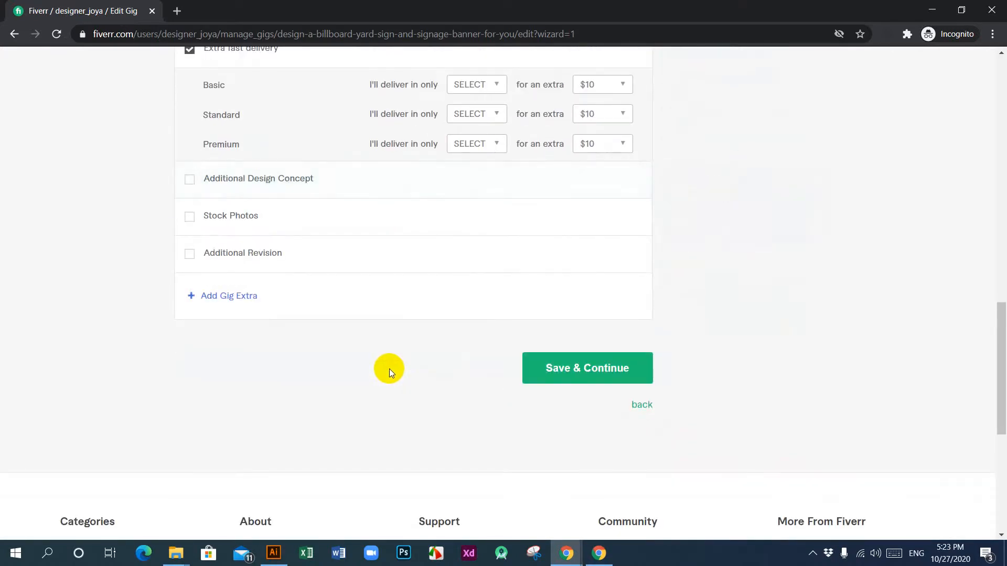
scroll(389, 369, up, 5)
scroll(390, 368, down, 3)
scroll(392, 366, up, 8)
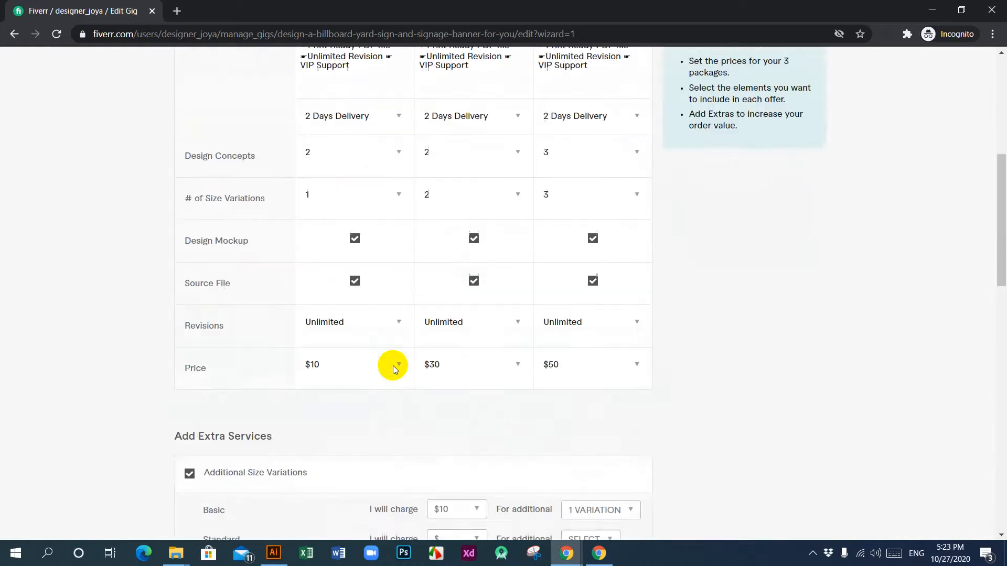
scroll(394, 365, up, 7)
scroll(461, 285, down, 6)
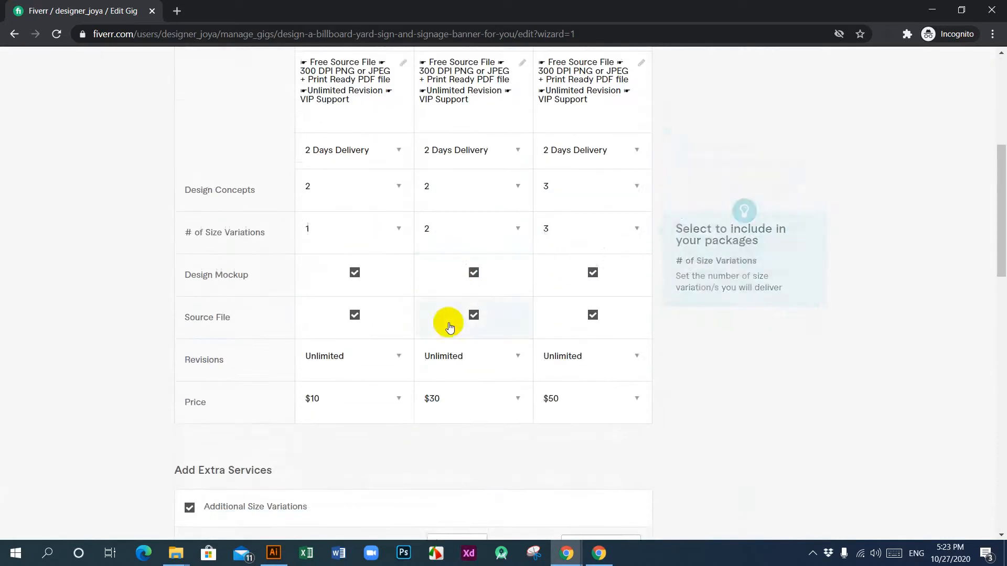
scroll(449, 396, down, 2)
scroll(505, 278, up, 4)
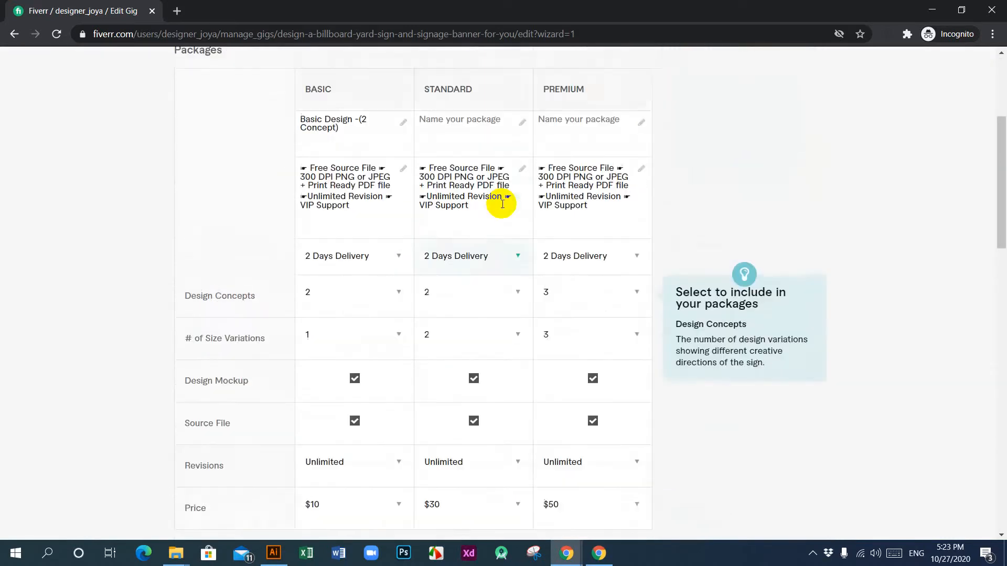
scroll(502, 204, up, 2)
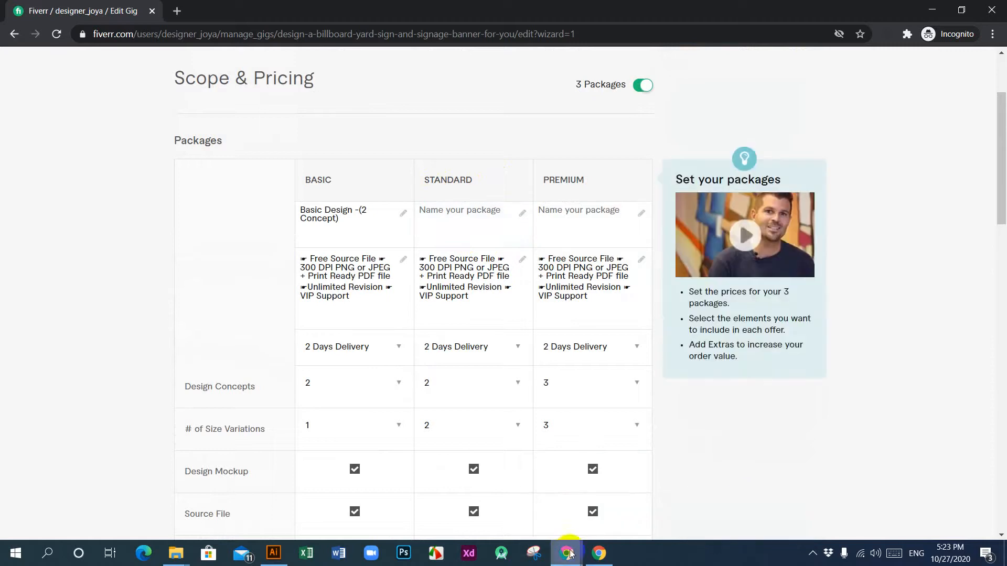
Step: Switch to the browser window with the reference billboard gig and select its Standard package name, "Standard Design -(2 Concept)"
mouse_move(570, 554)
click(522, 521)
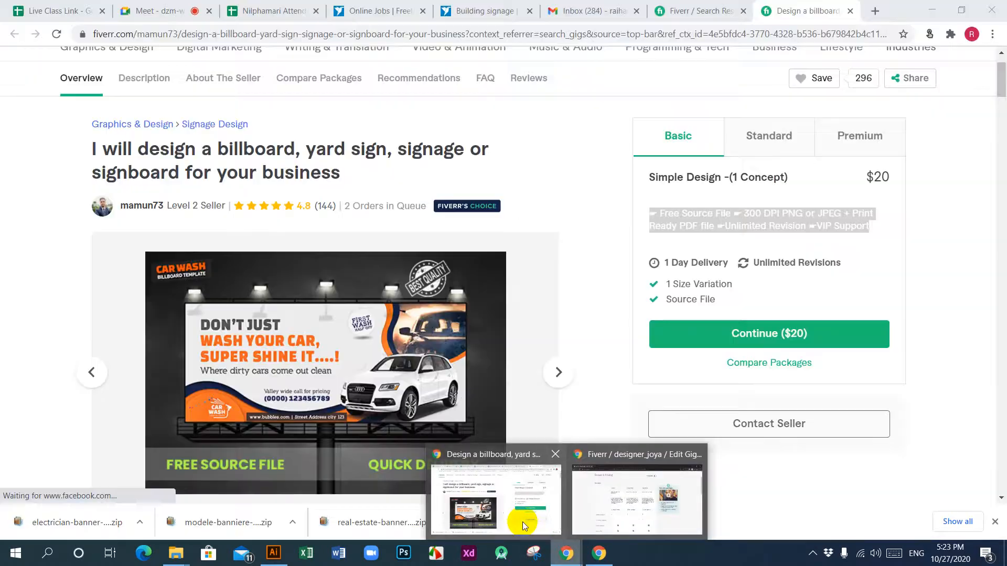
click(769, 140)
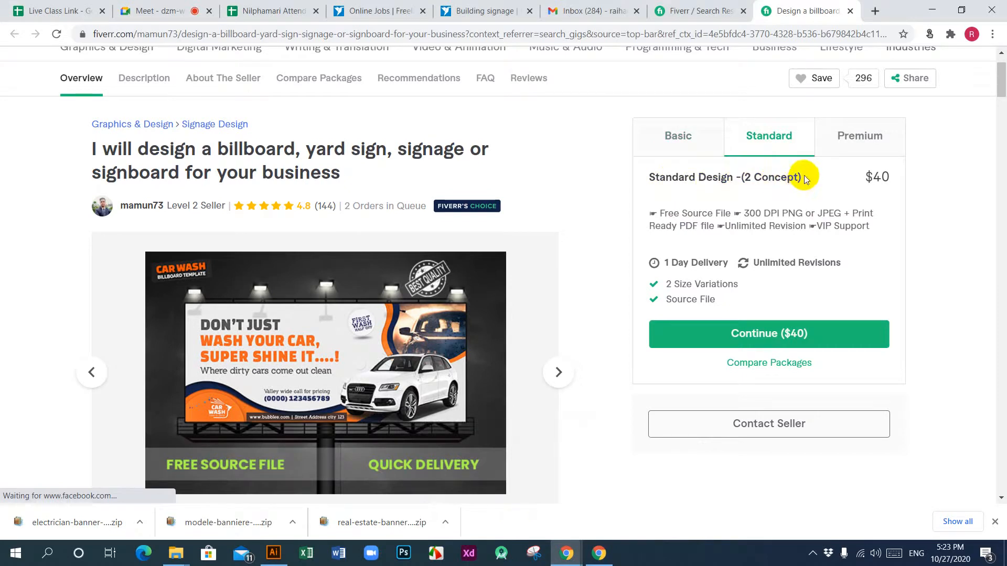
drag(805, 179, 656, 178)
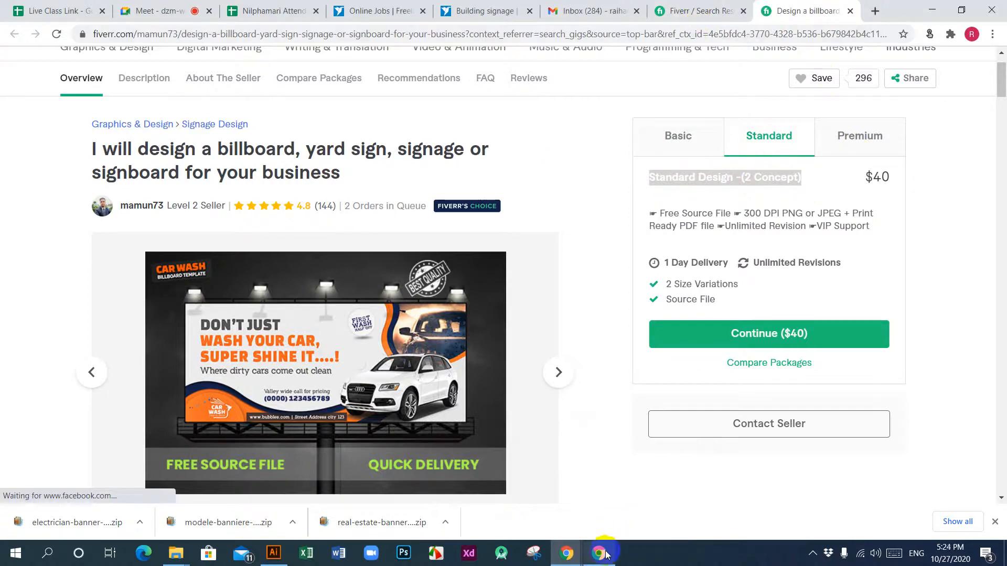
Step: Switch back to the gig editing window and name the Standard package "Standard Design -(2 Concept)"
mouse_move(599, 550)
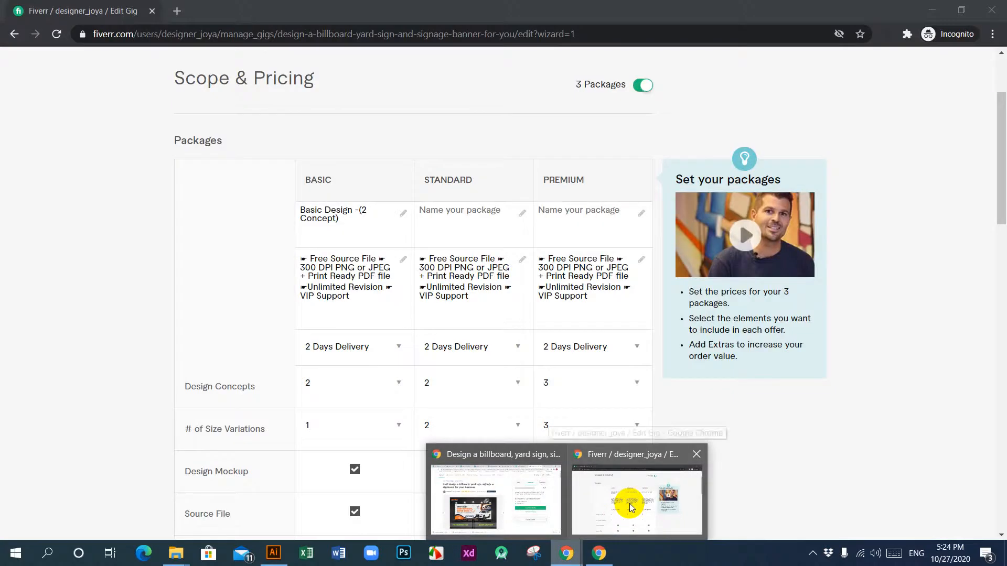
click(629, 503)
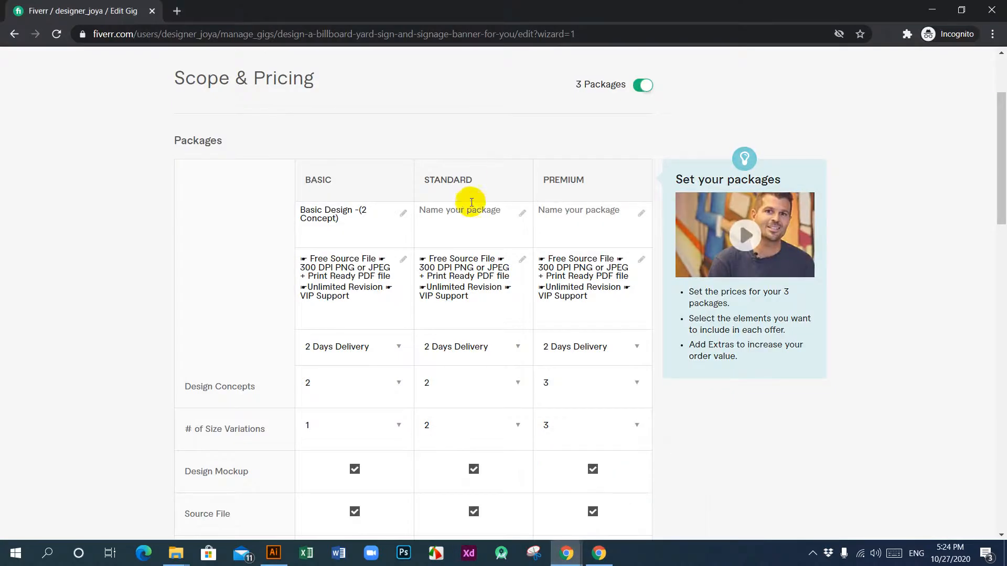
click(460, 211)
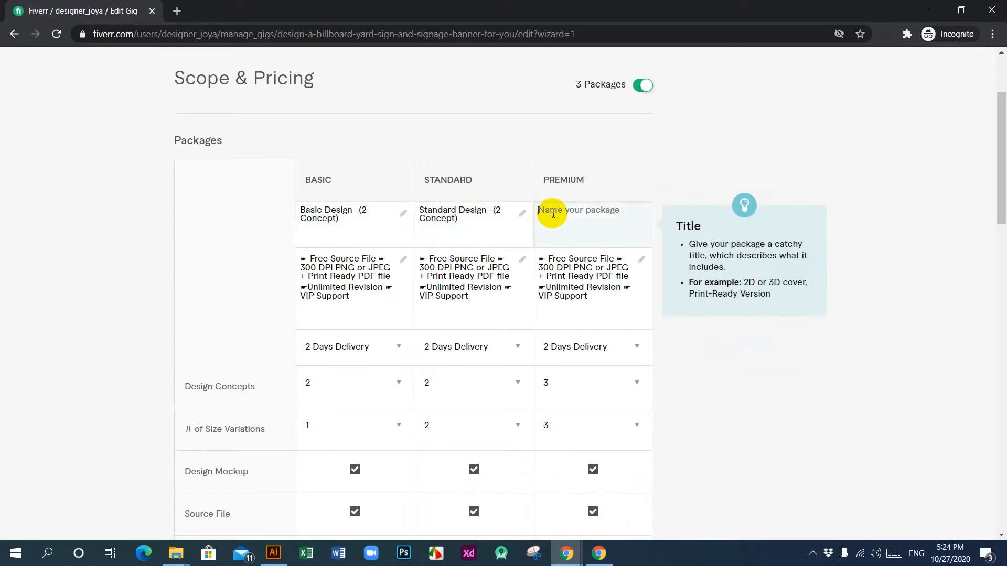
Step: Name the Premium package "Premium Design -(3 Concept)", adapting the text of the Standard package name
double_click(615, 210)
text(3)
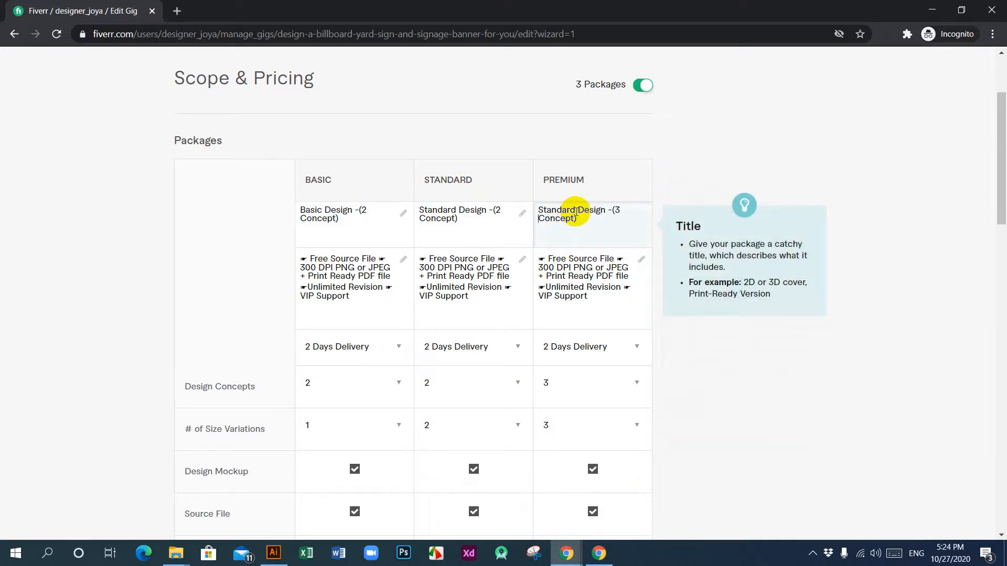
drag(575, 211, 546, 211)
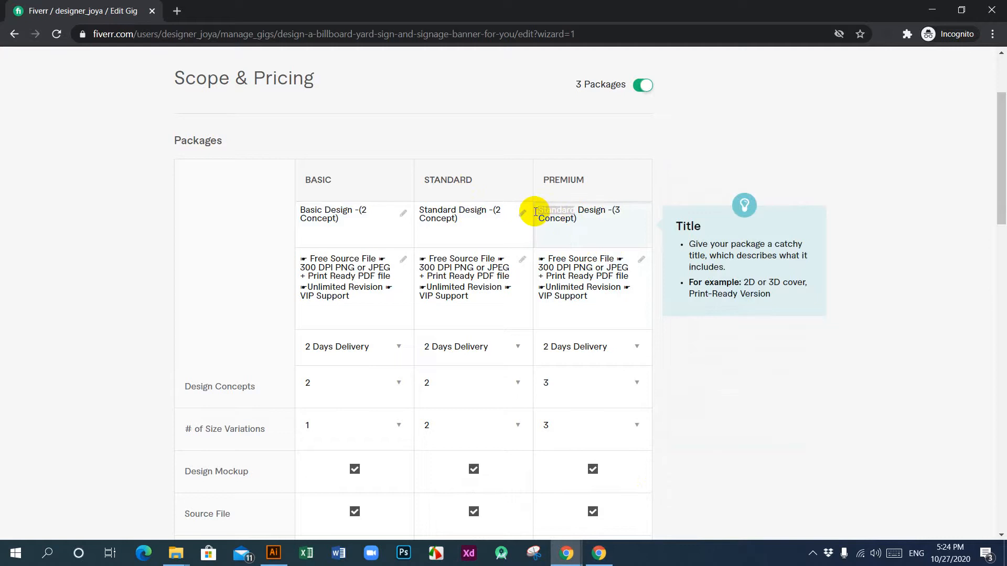
text(Premium)
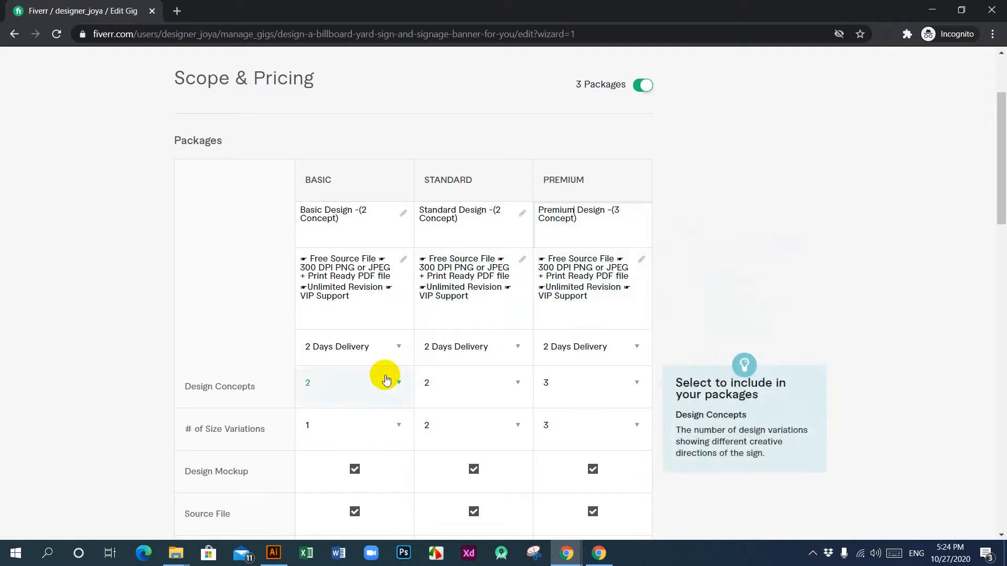
Step: Review the package table and examine the delivery time options of the Basic package without changing them
scroll(520, 364, down, 3)
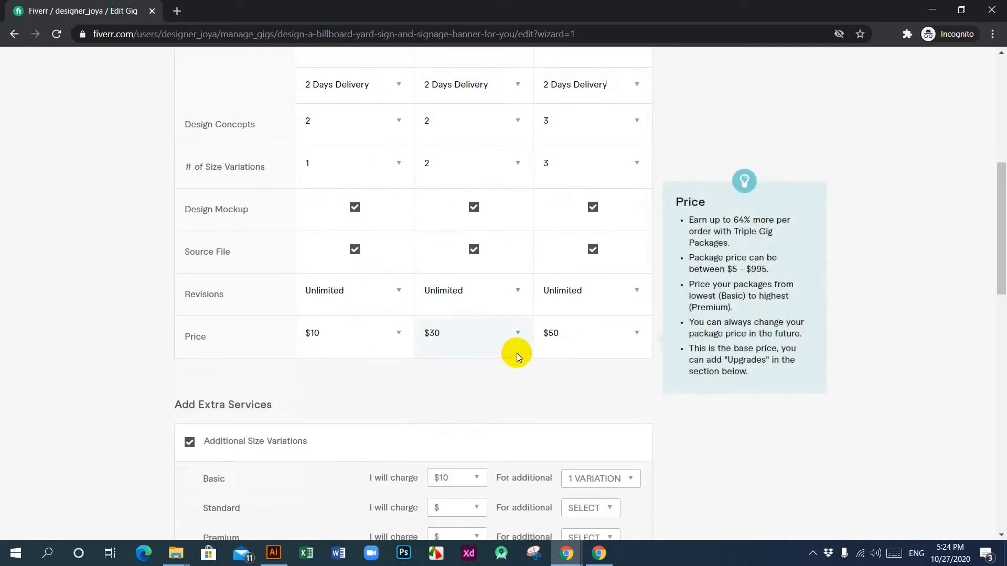
scroll(517, 353, up, 3)
scroll(349, 311, up, 1)
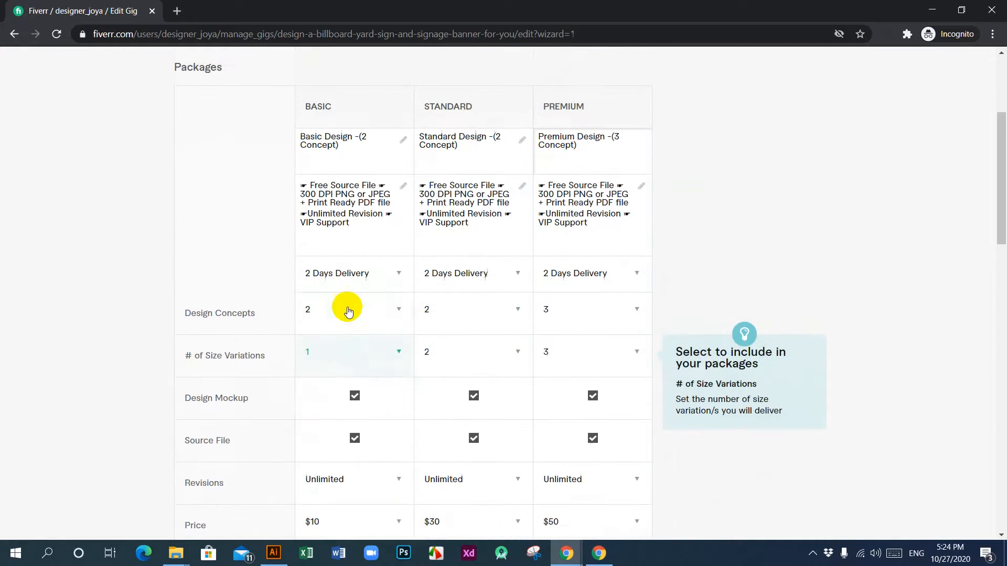
click(399, 282)
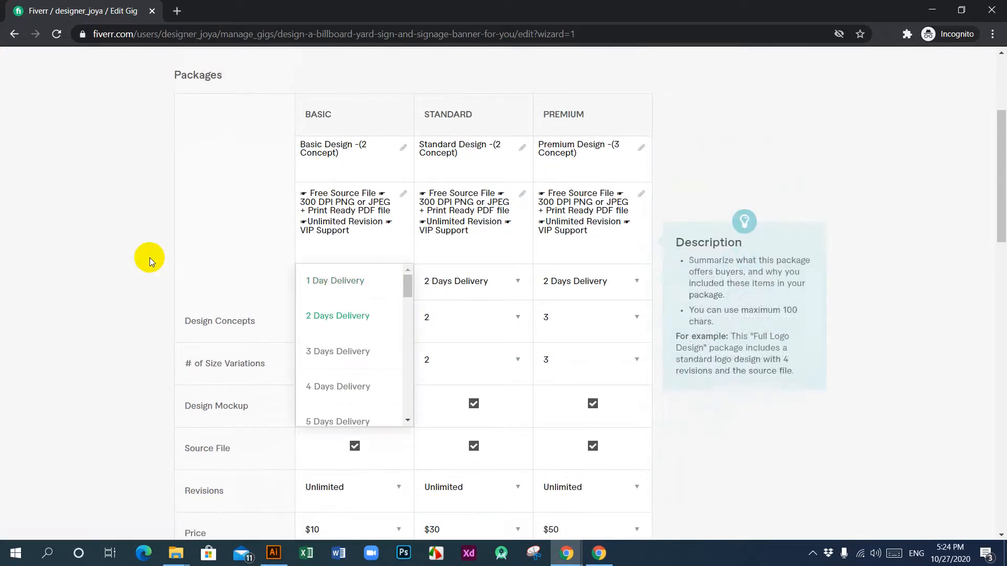
click(125, 254)
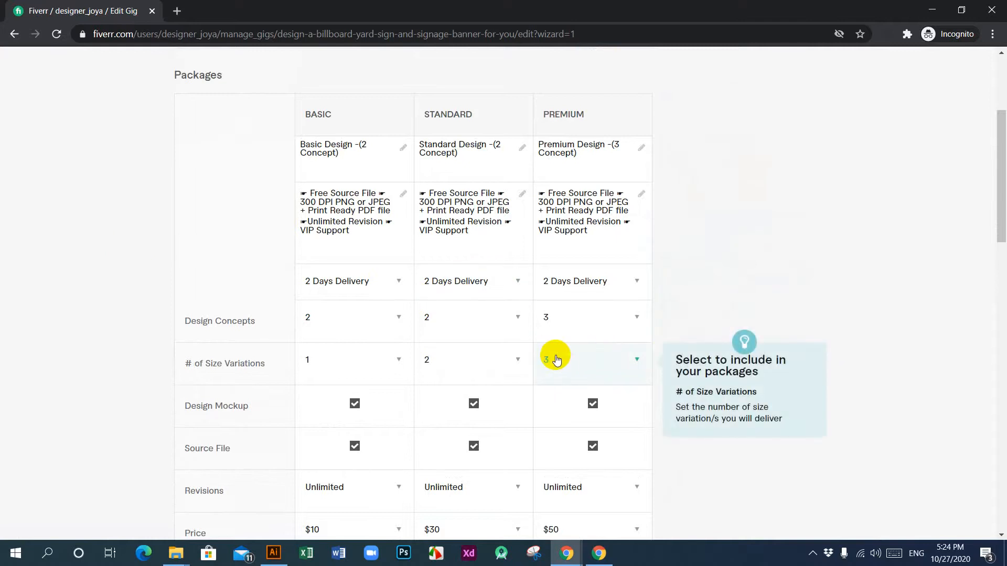
Step: Check the package table and the extra services, and try to save the Scope & Pricing page and continue
scroll(553, 357, up, 2)
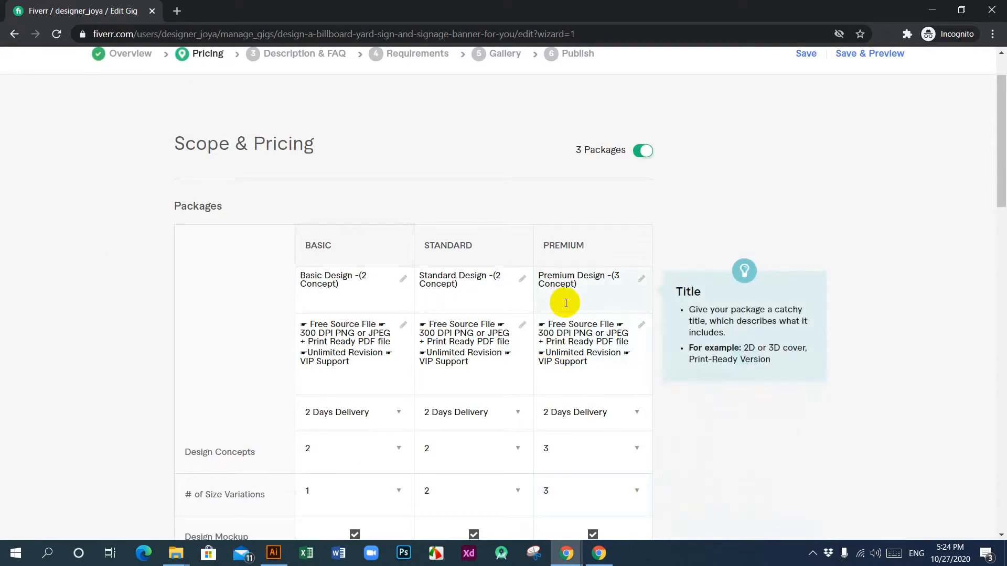
scroll(398, 270, down, 9)
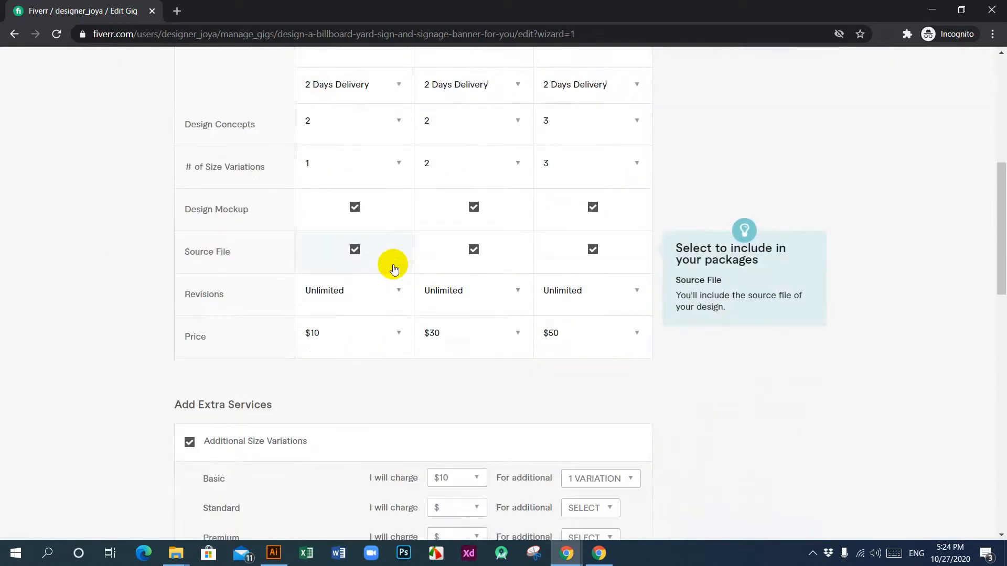
scroll(398, 270, down, 6)
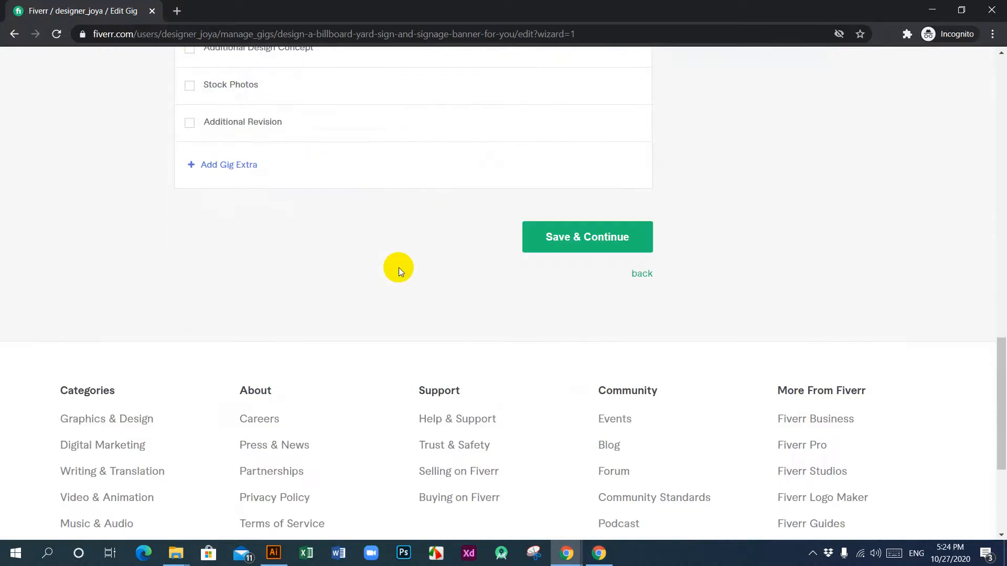
scroll(506, 303, up, 15)
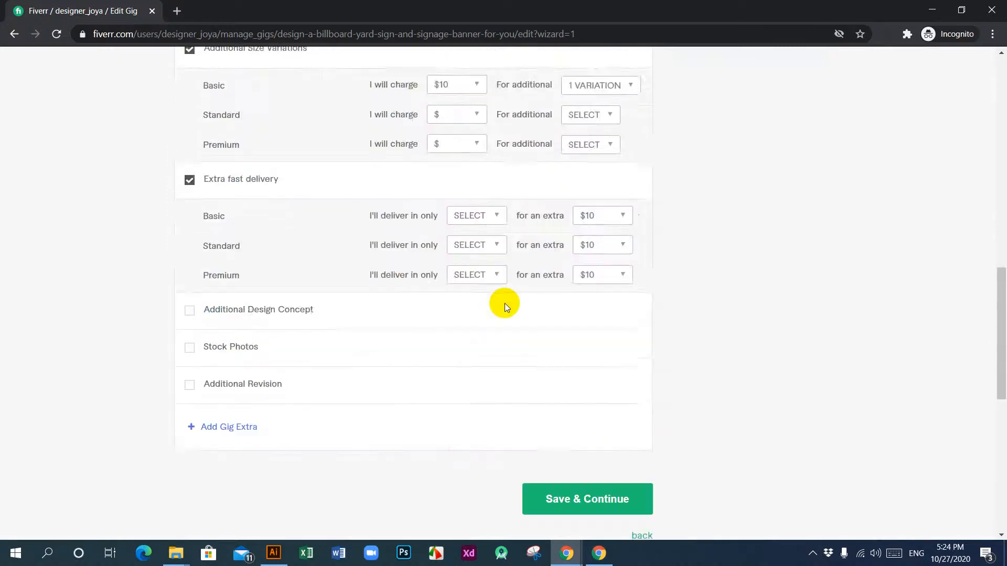
scroll(505, 302, down, 7)
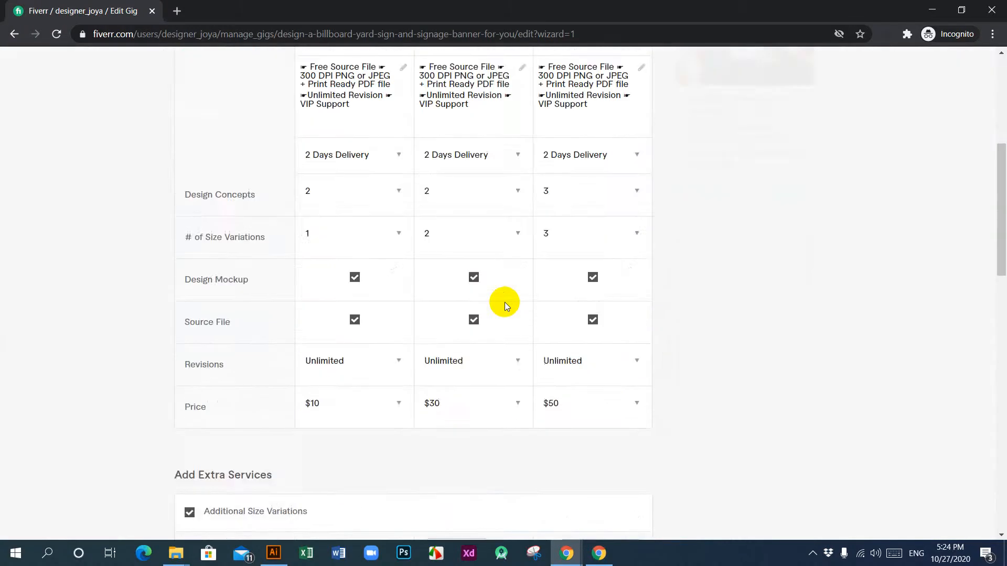
scroll(504, 302, up, 7)
scroll(504, 302, down, 7)
scroll(505, 302, down, 10)
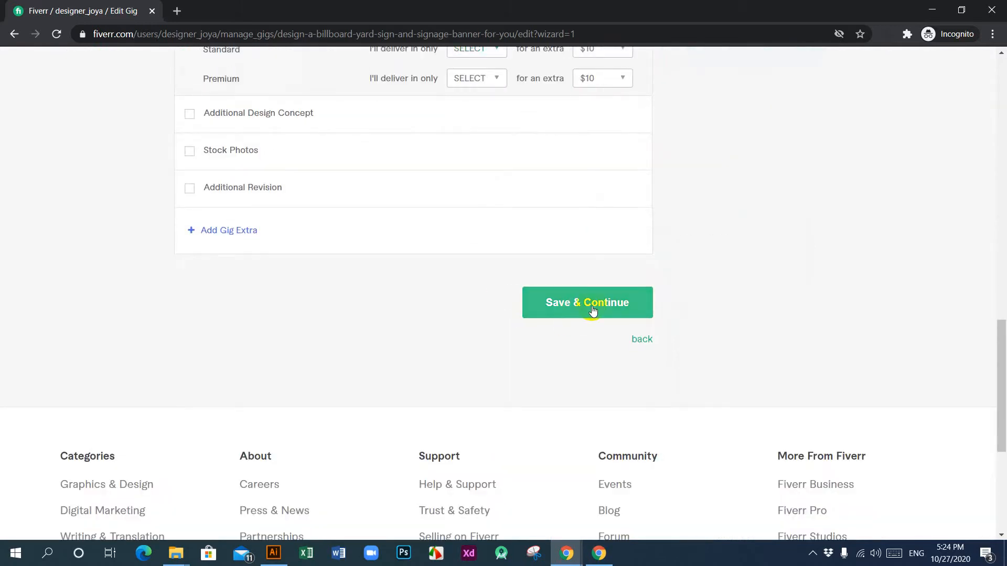
click(592, 309)
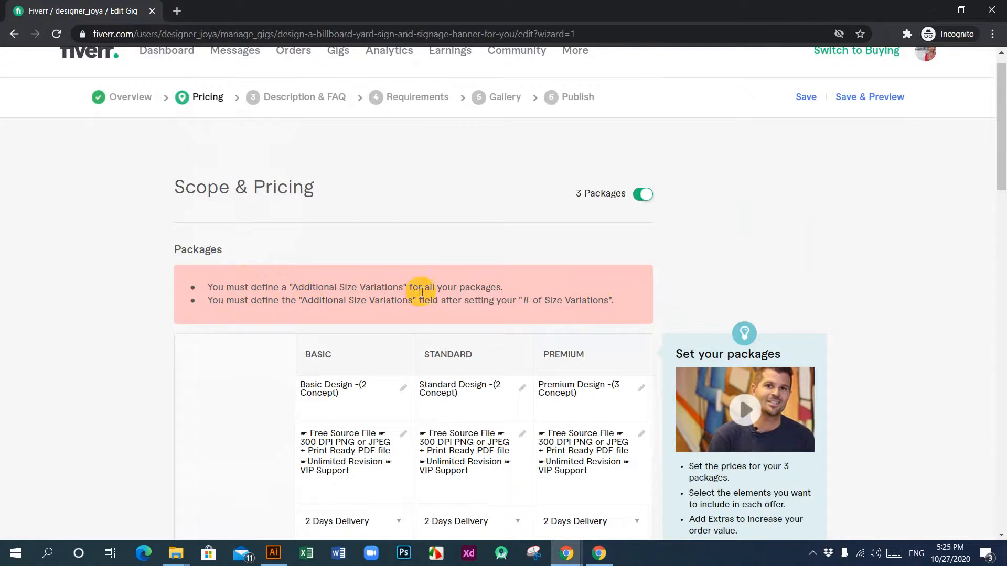
Step: Charge $10 for Additional Size Variations in both the Standard and the Premium package
scroll(565, 295, down, 4)
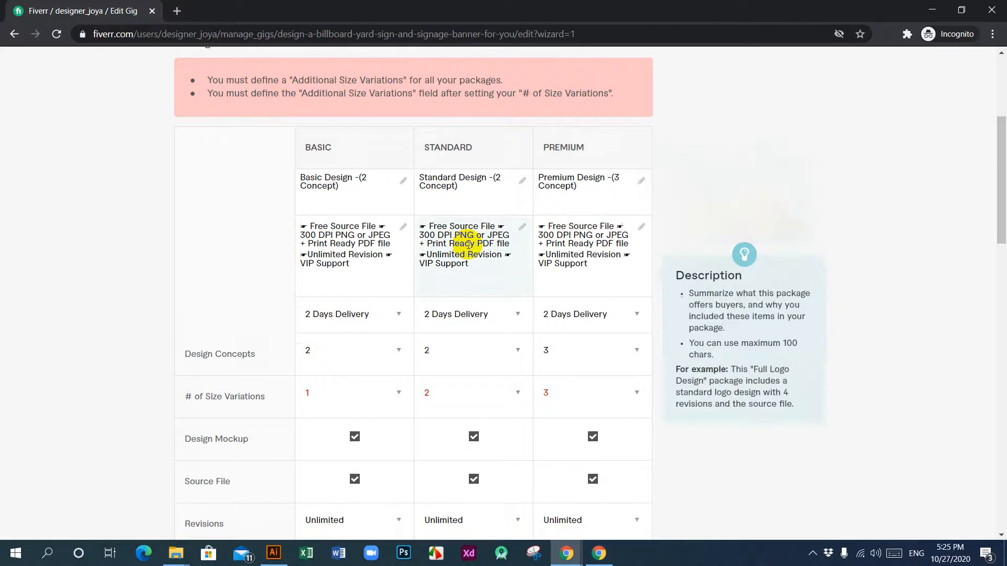
scroll(443, 231, down, 6)
scroll(316, 347, down, 4)
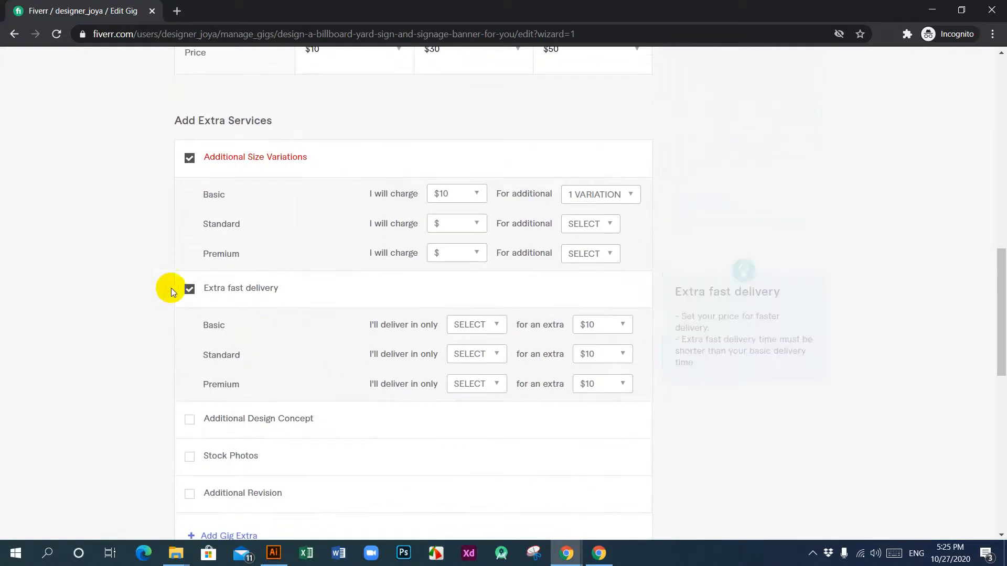
scroll(335, 295, down, 1)
scroll(335, 294, down, 4)
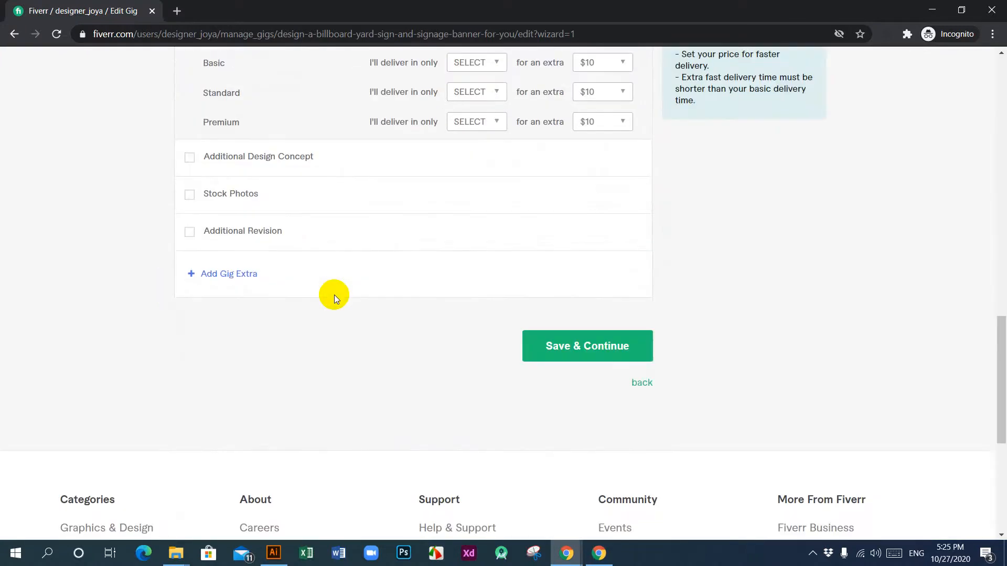
scroll(334, 294, up, 5)
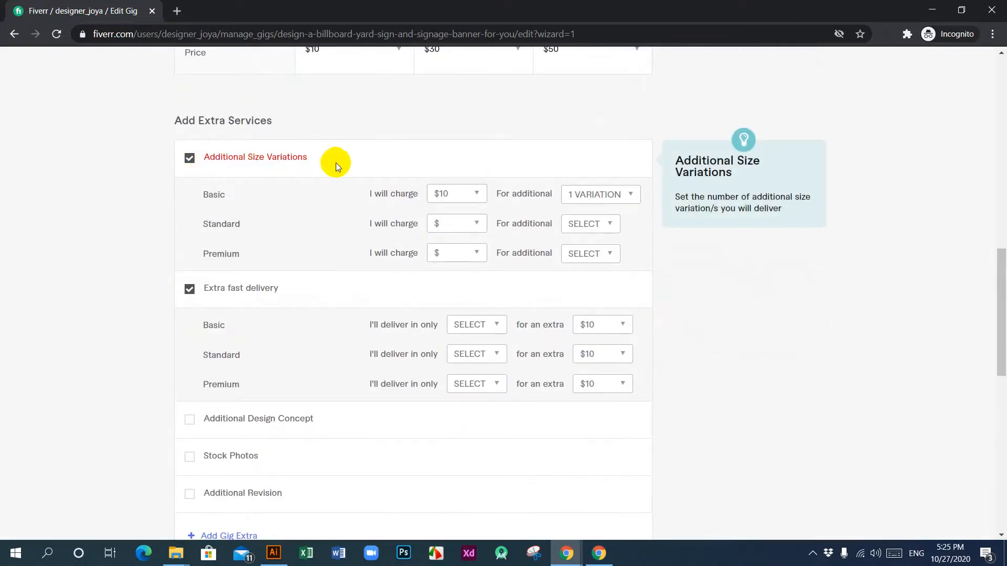
click(479, 225)
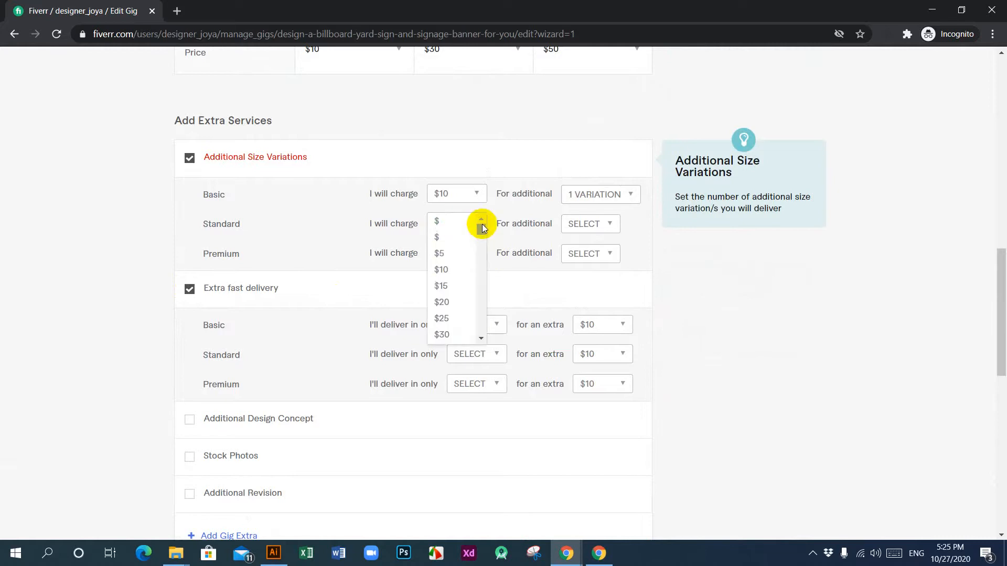
click(446, 269)
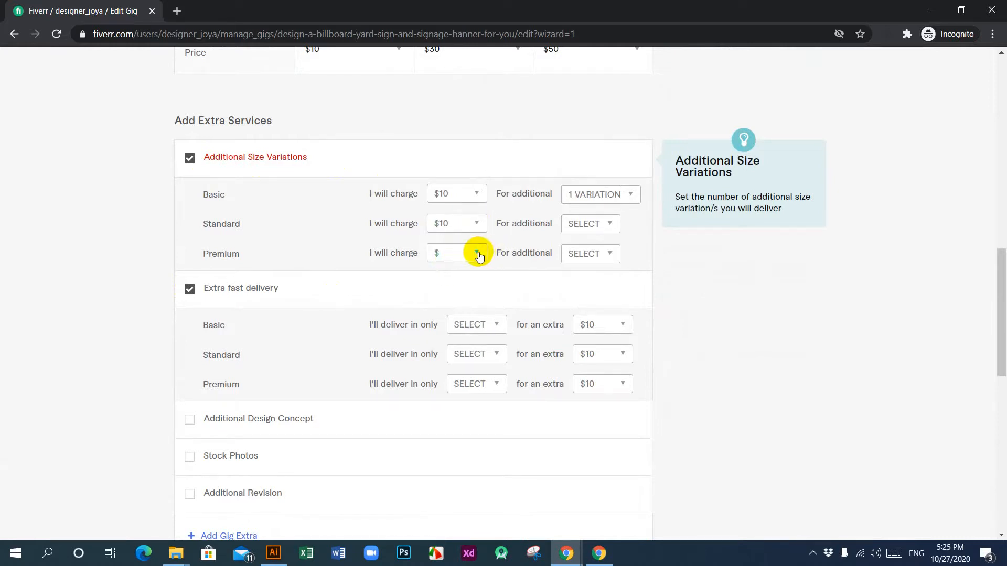
click(479, 254)
click(452, 289)
Step: Set the Additional Size Variations extra to 1 variation for Standard and 2 variations for Premium
click(610, 227)
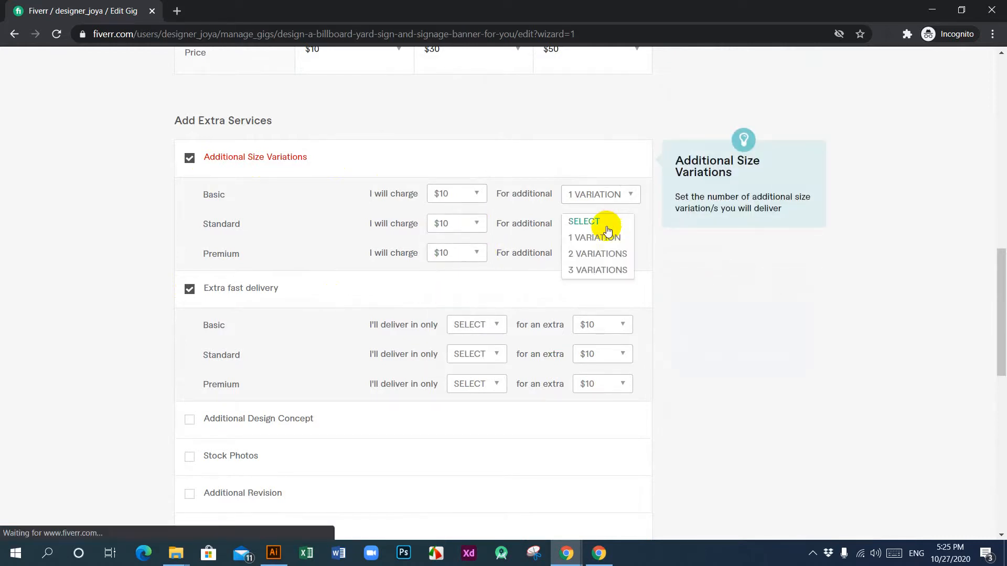
click(586, 237)
click(611, 253)
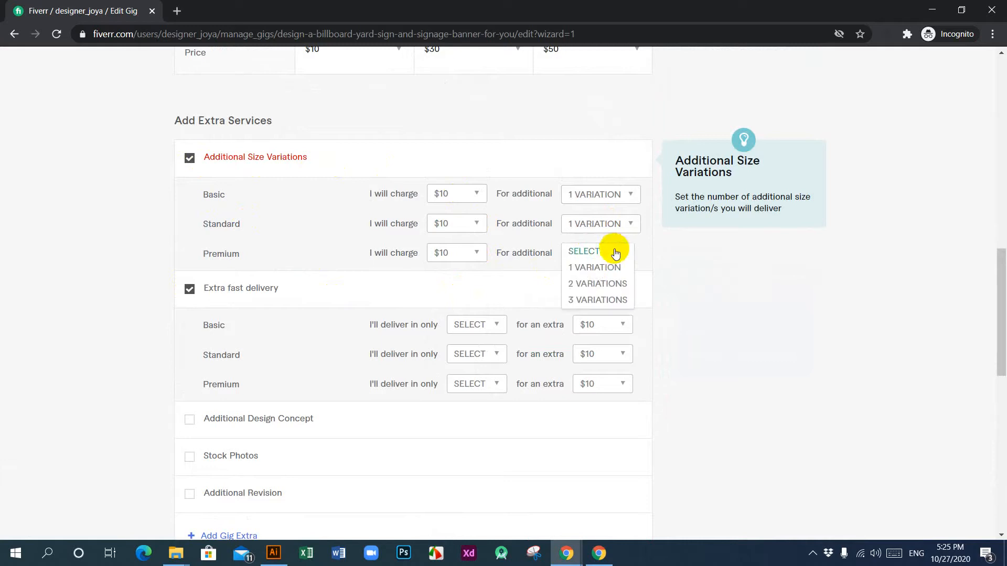
click(587, 283)
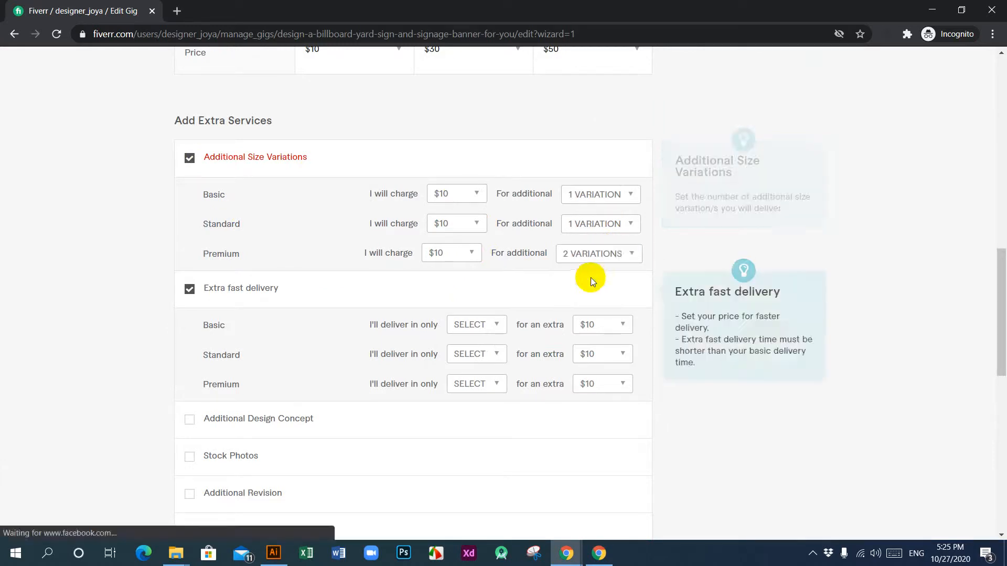
Step: Change the Additional Size Variations extra to 2 variations for Standard and 3 variations for Premium
click(631, 223)
click(615, 253)
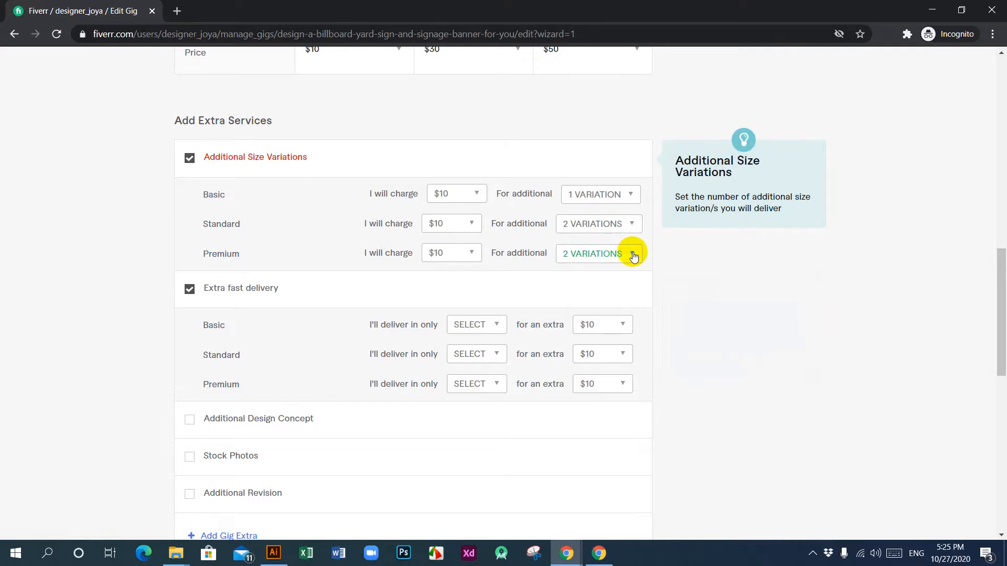
click(634, 255)
click(602, 296)
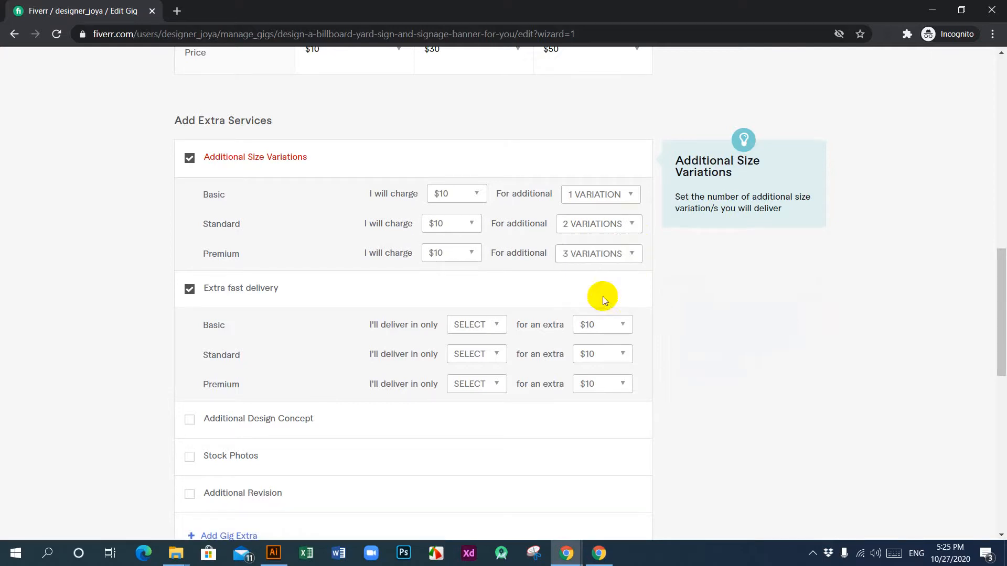
Step: Set the Additional Size Variations charge to $20 for Premium and $15 for Standard
click(476, 261)
click(441, 325)
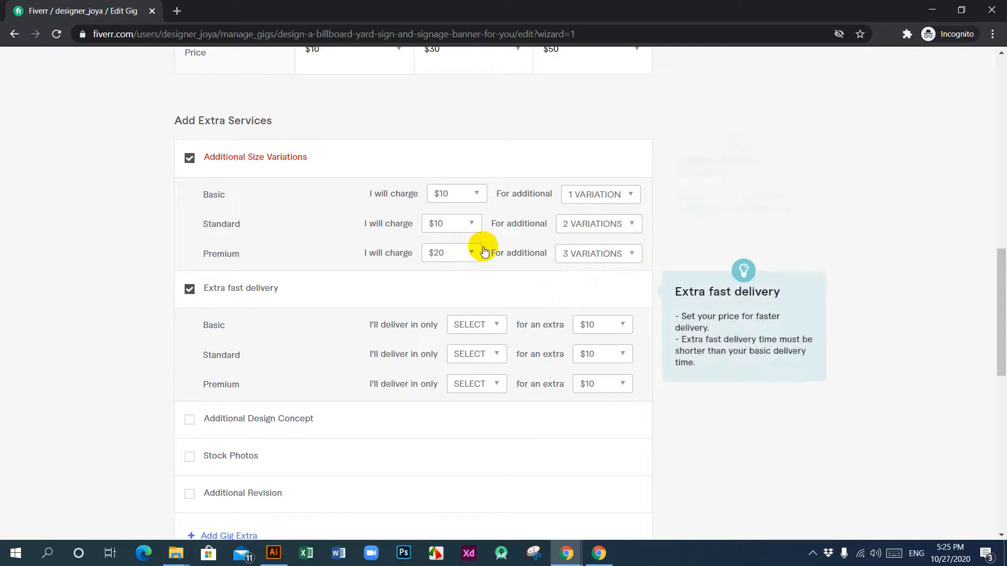
click(470, 224)
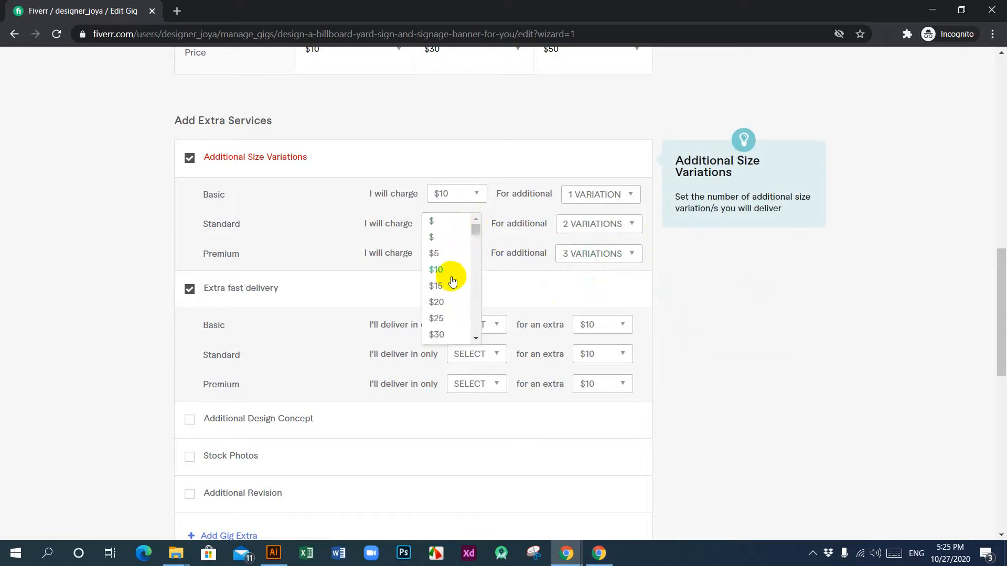
click(436, 287)
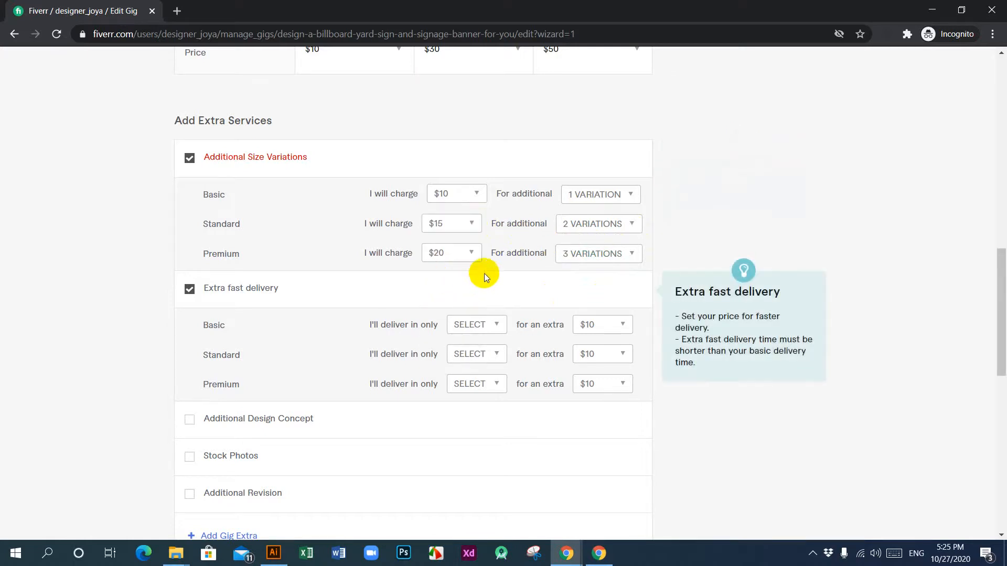
Step: Review the extra services and read the validation errors above the package table
scroll(474, 270, down, 4)
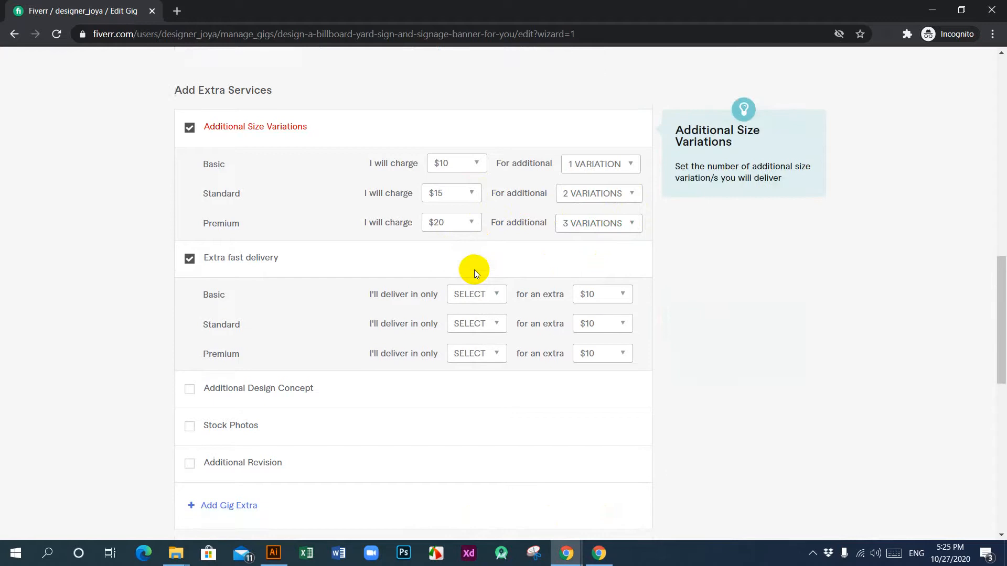
mouse_move(474, 269)
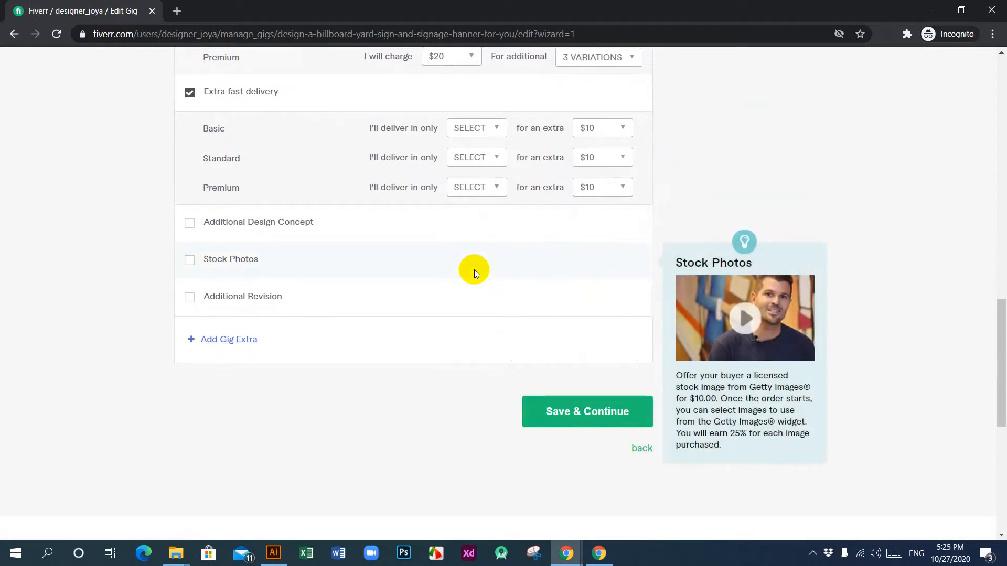
scroll(474, 269, up, 6)
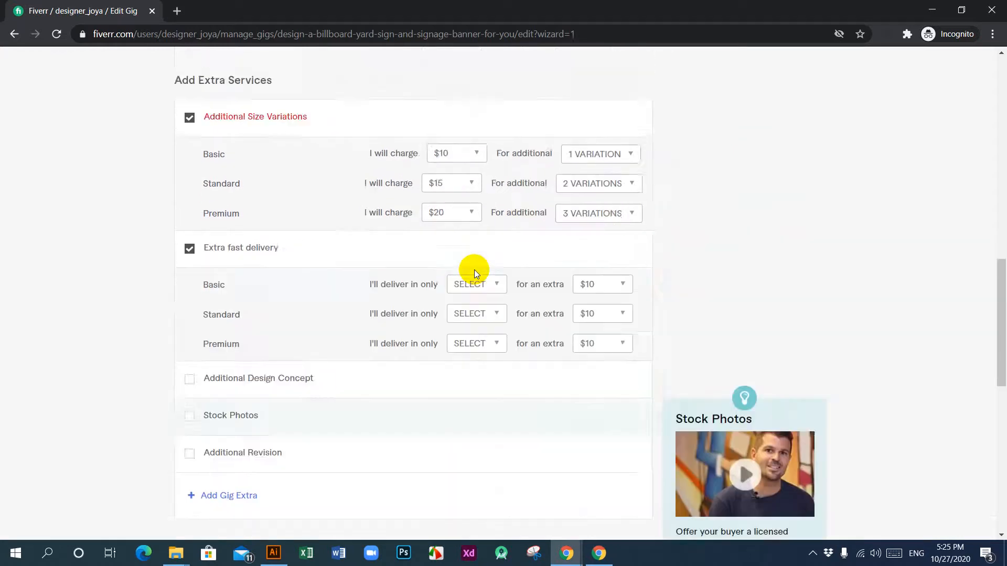
scroll(474, 270, up, 10)
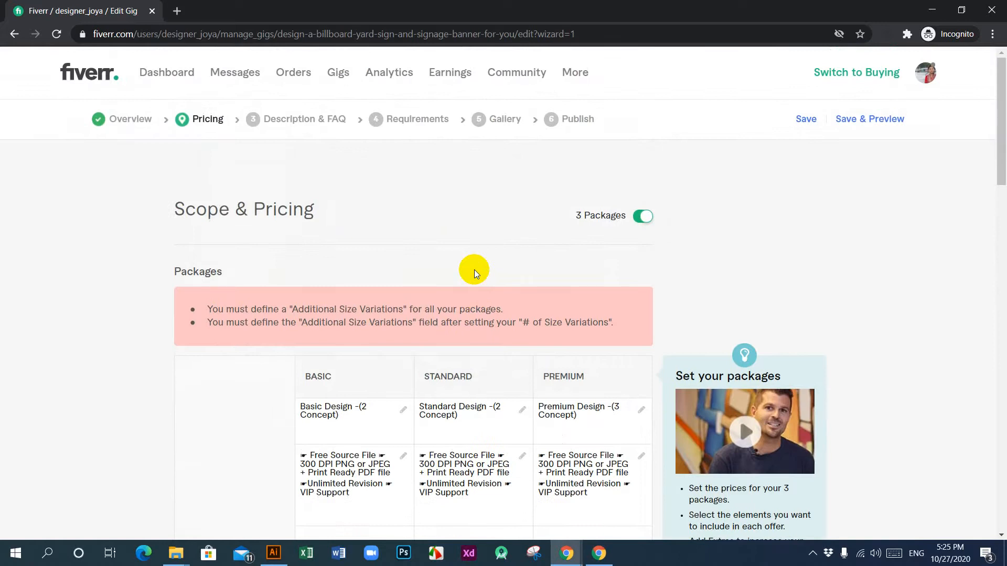
Step: Save the gig's completed pricing and extra services and continue to the Description & FAQ stage
scroll(474, 270, down, 12)
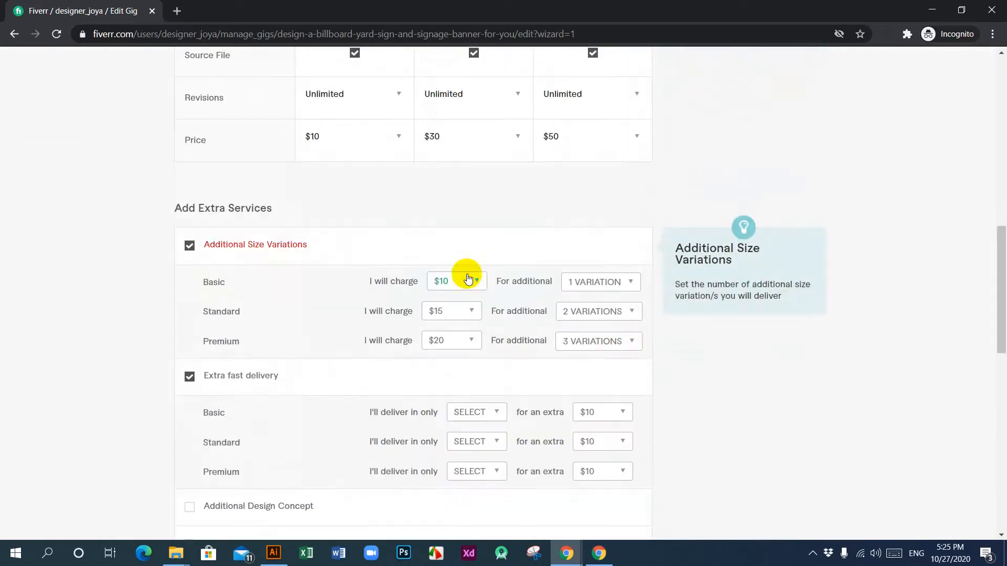
scroll(474, 281, down, 6)
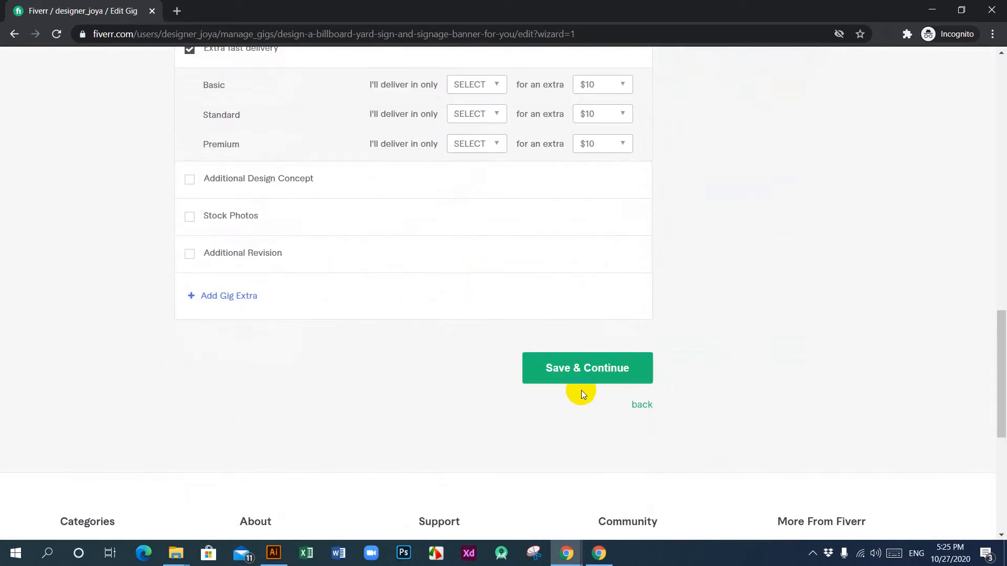
click(588, 369)
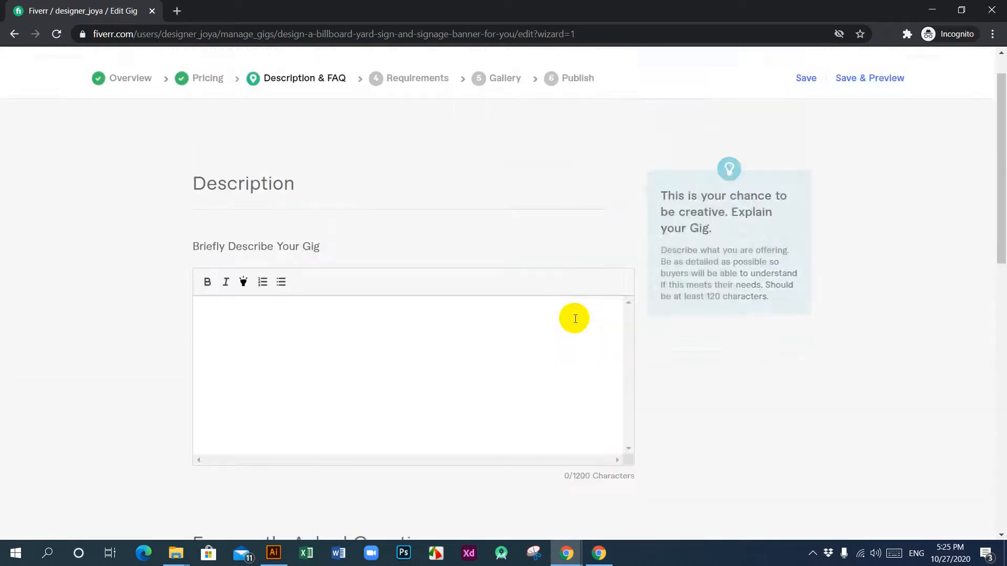
Step: Look over the gig description editor and the Frequently Asked Questions section of the Description & FAQ stage
scroll(575, 319, up, 1)
scroll(286, 195, down, 4)
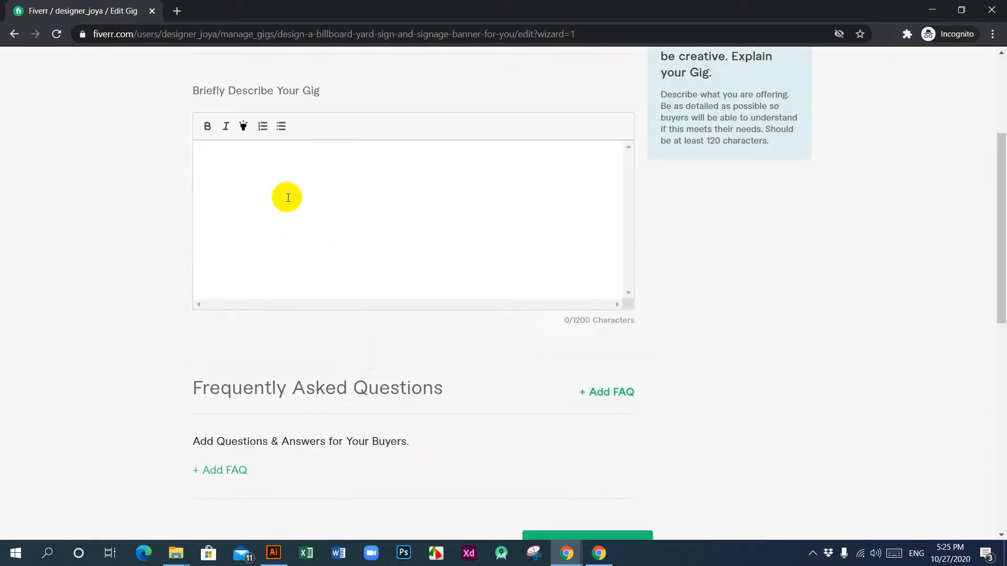
scroll(274, 200, down, 6)
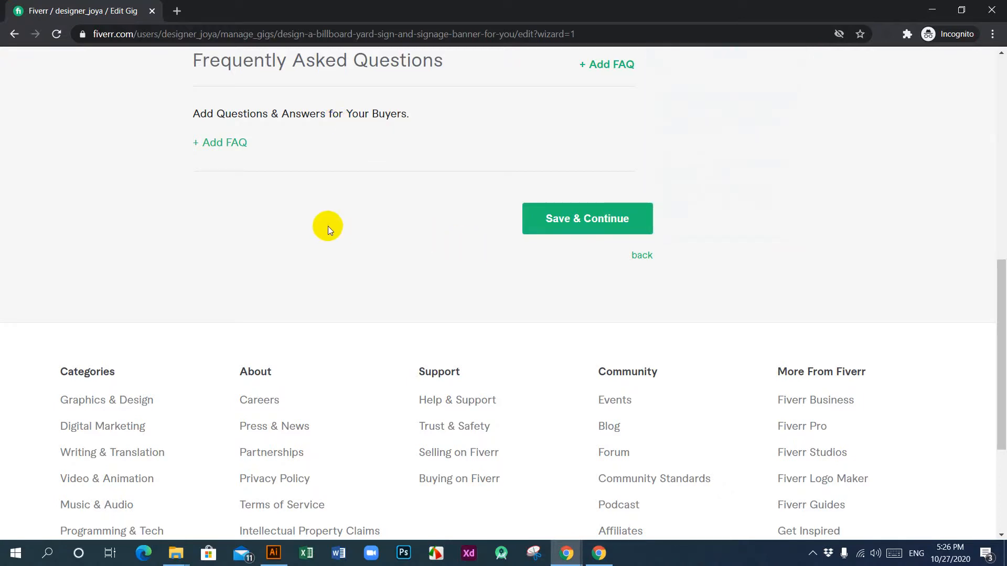
scroll(326, 276, up, 8)
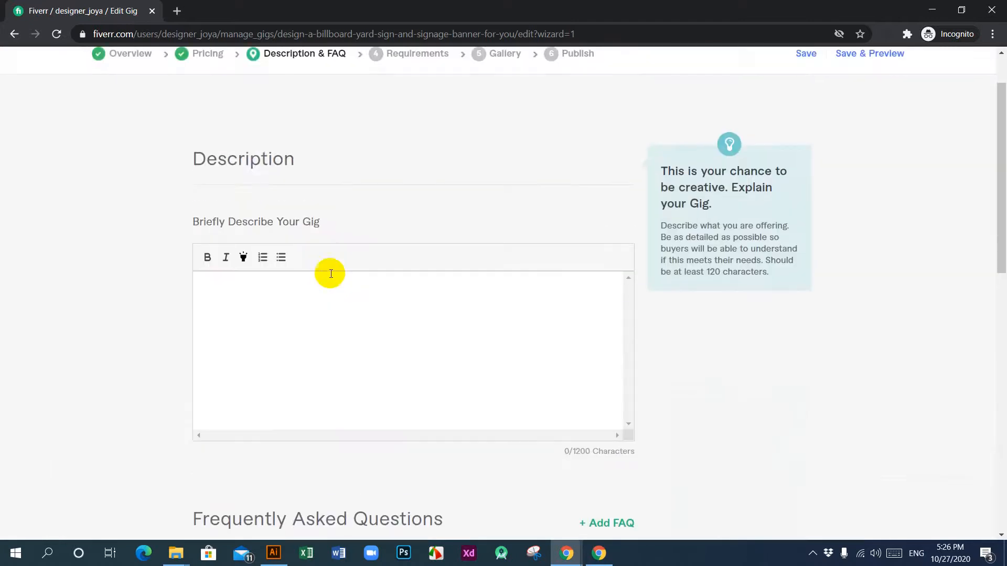
scroll(367, 325, up, 2)
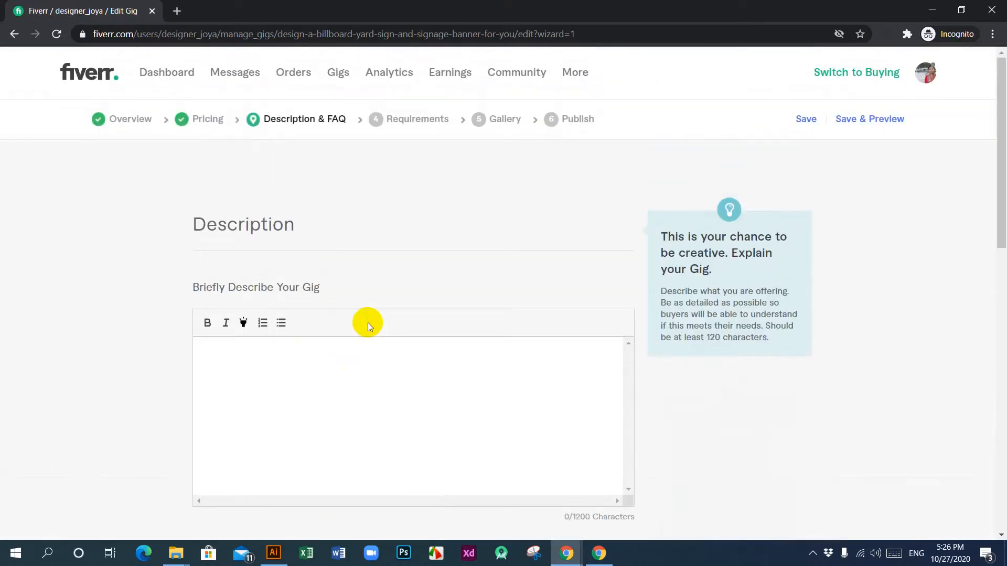
scroll(367, 322, down, 15)
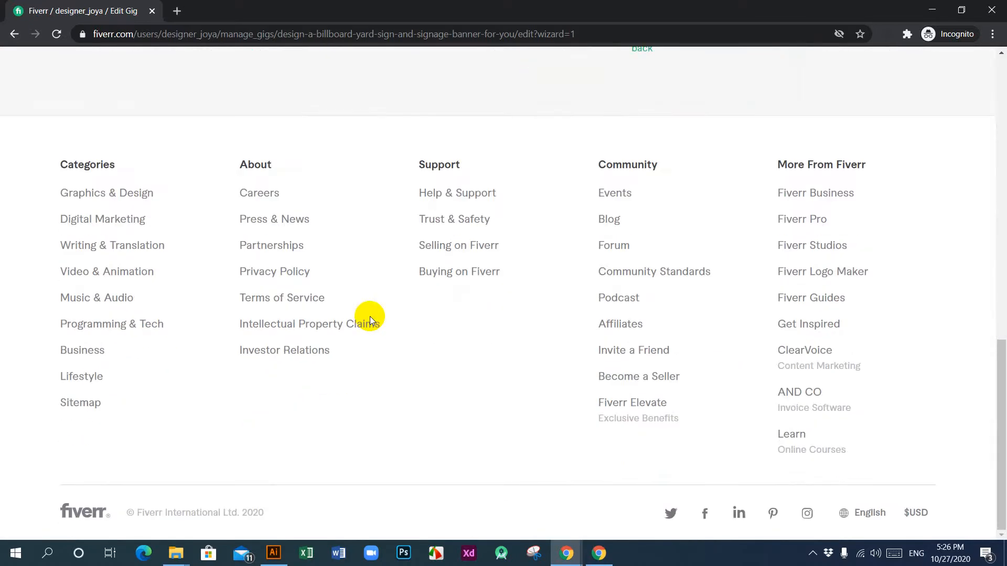
scroll(370, 315, up, 5)
Step: Copy the question "Do you create custom design?" from the FAQ of the reference billboard and signage gig
mouse_move(566, 554)
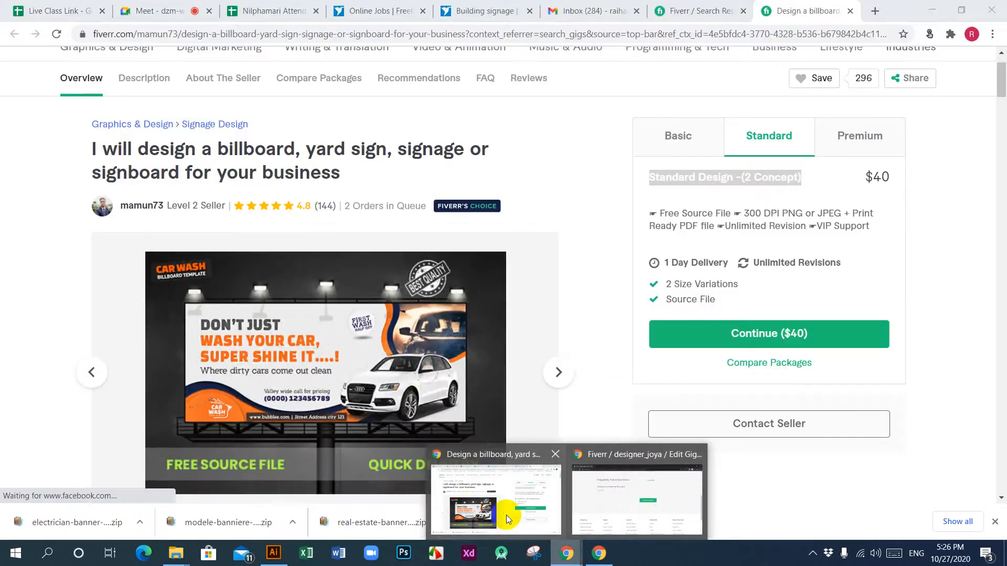
click(505, 515)
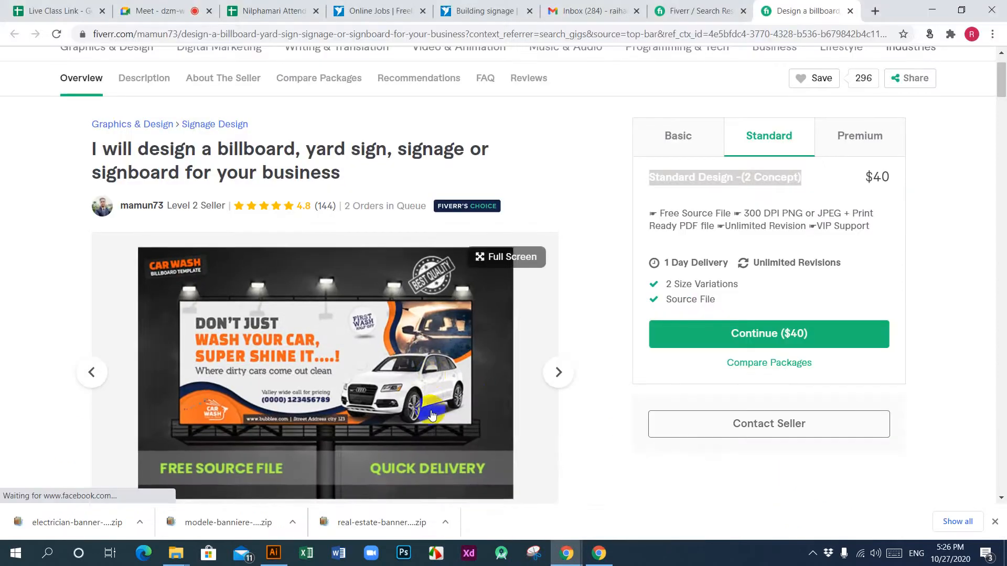
scroll(352, 366, down, 10)
scroll(352, 366, down, 15)
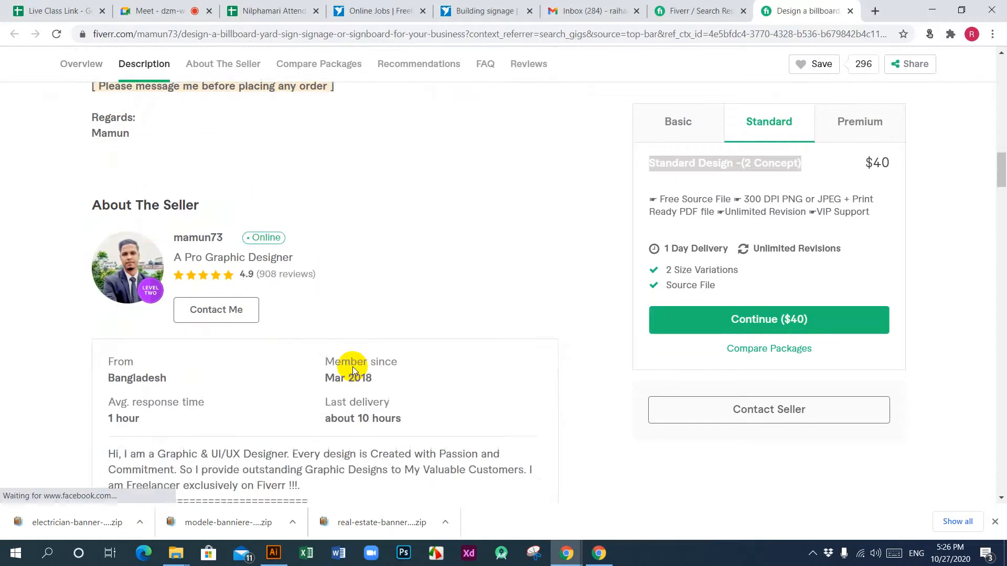
scroll(352, 366, down, 18)
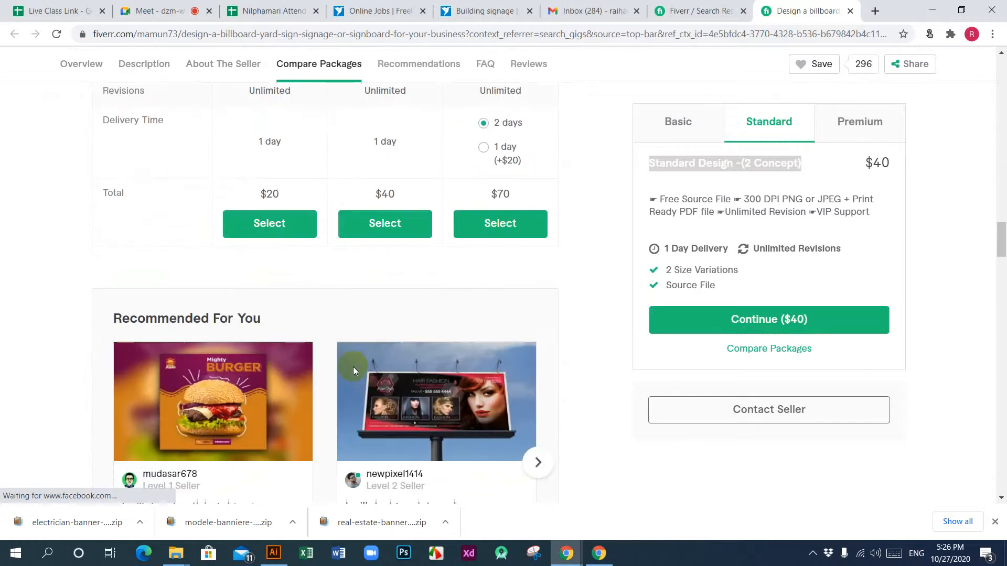
scroll(354, 366, down, 4)
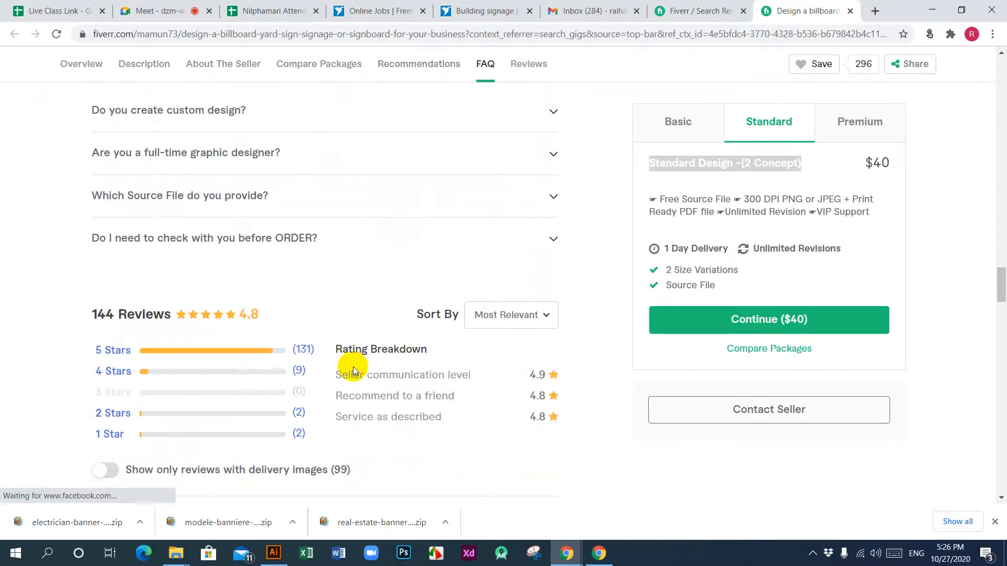
scroll(353, 367, up, 3)
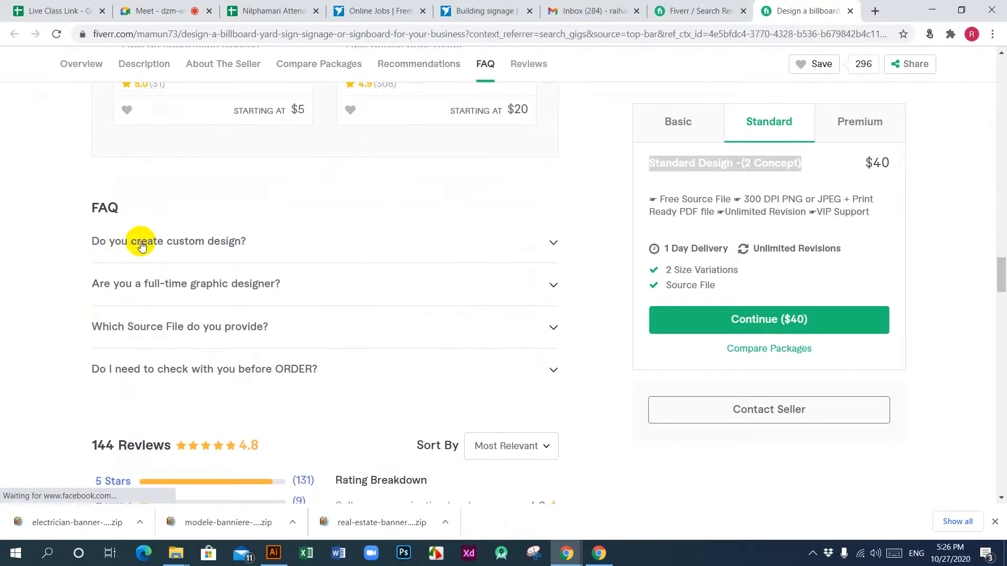
click(549, 244)
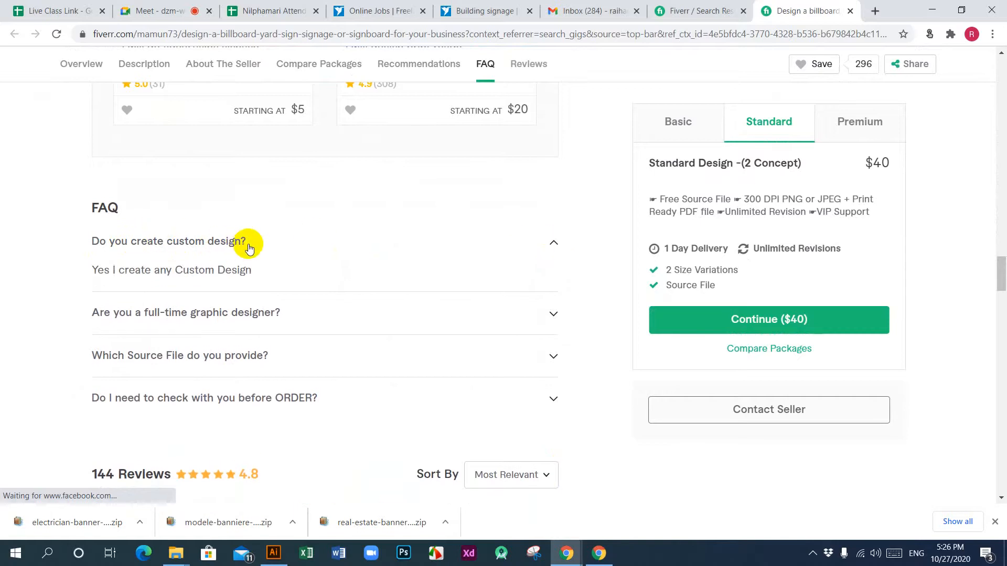
drag(247, 242, 93, 245)
key(ctrl+c)
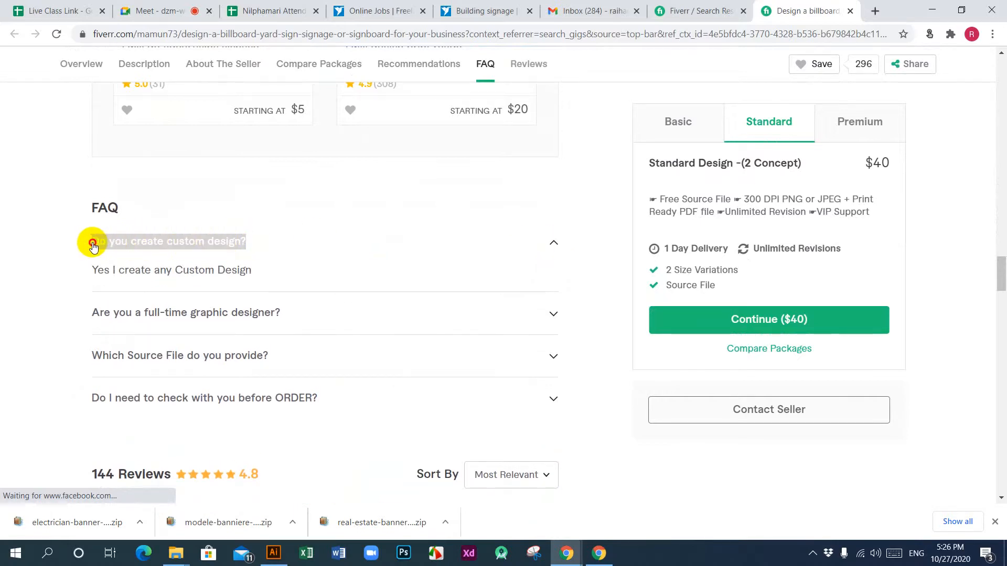
click(321, 252)
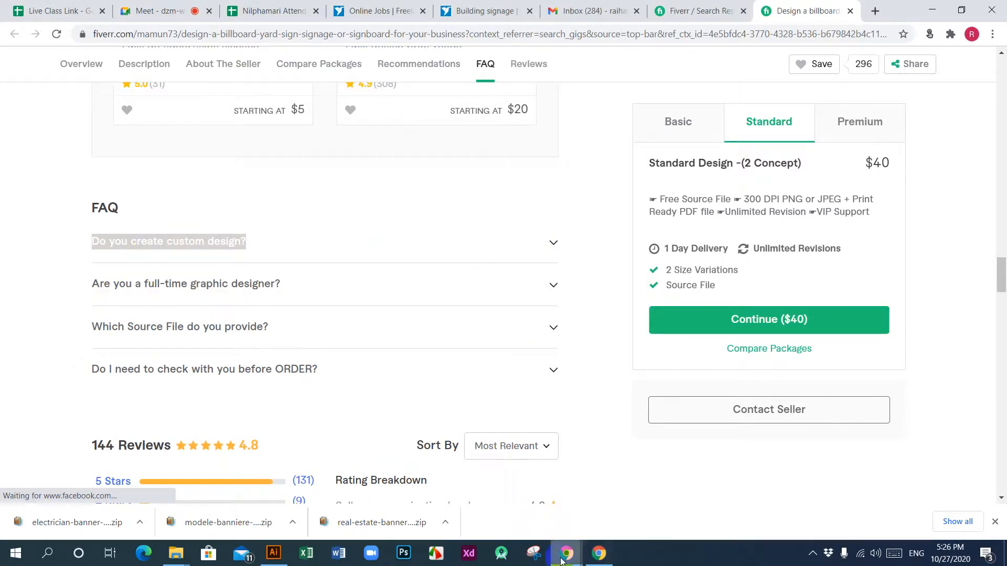
Step: Start an FAQ entry in the gig being edited and paste "Do you create custom design?" as its question
mouse_move(561, 560)
click(630, 499)
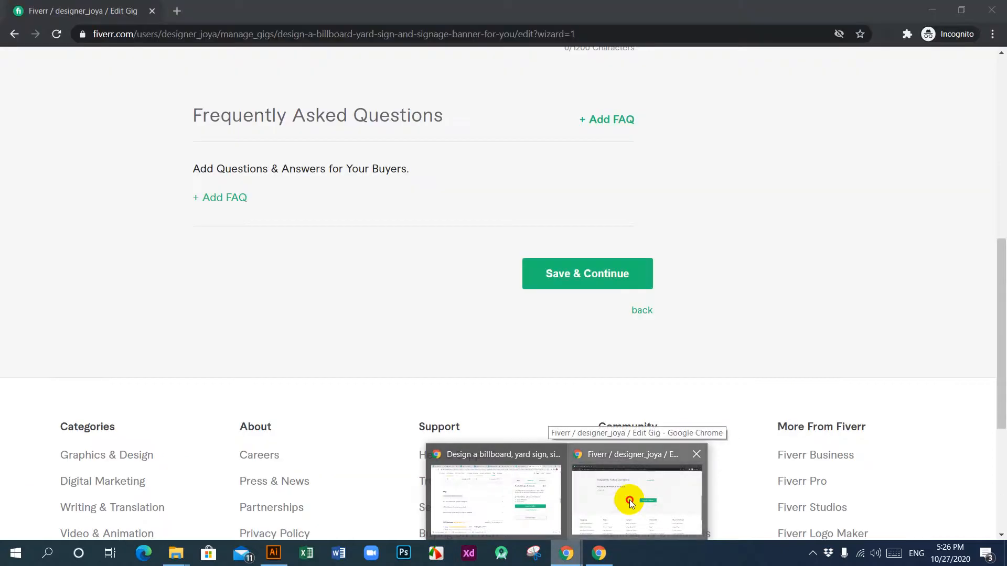
click(231, 198)
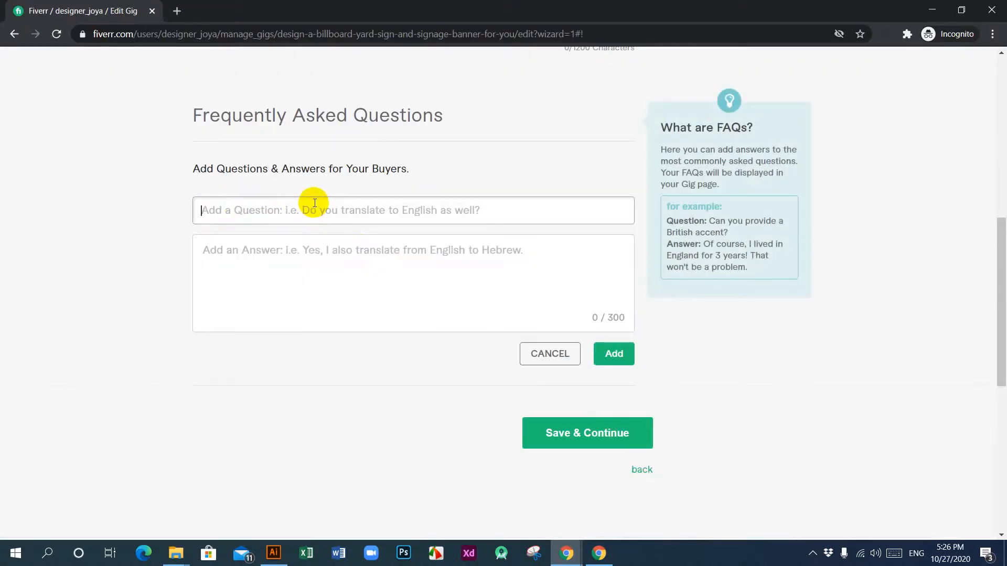
key(ctrl+v)
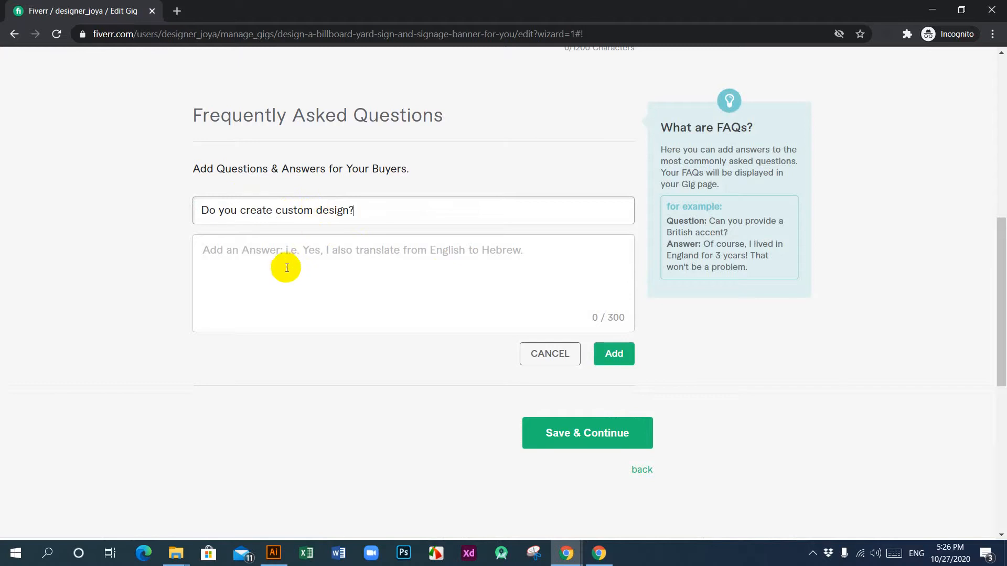
Step: Copy the answer "Yes I create any Custom Design" from the reference gig's FAQ into the new entry's answer
mouse_move(566, 553)
click(496, 514)
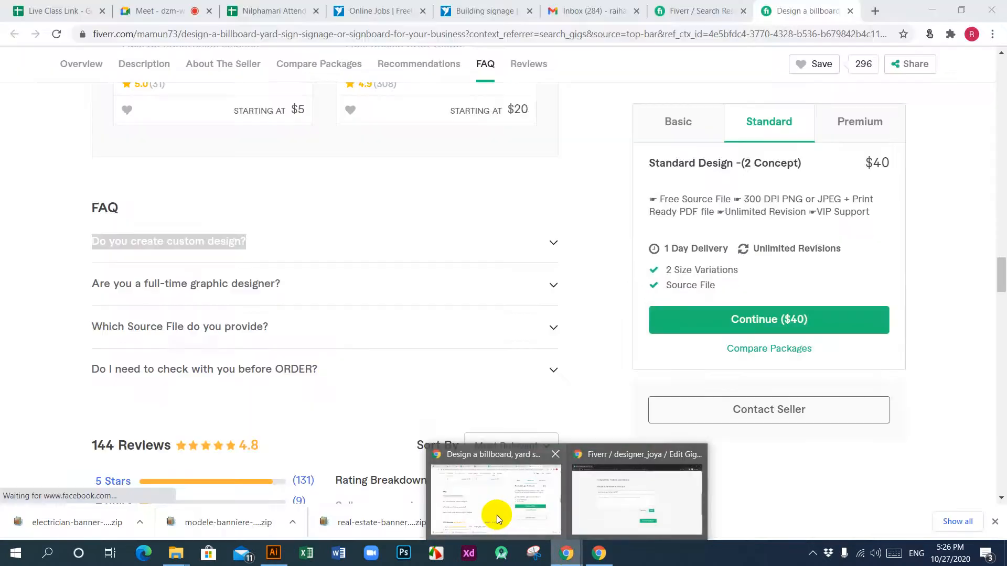
click(550, 240)
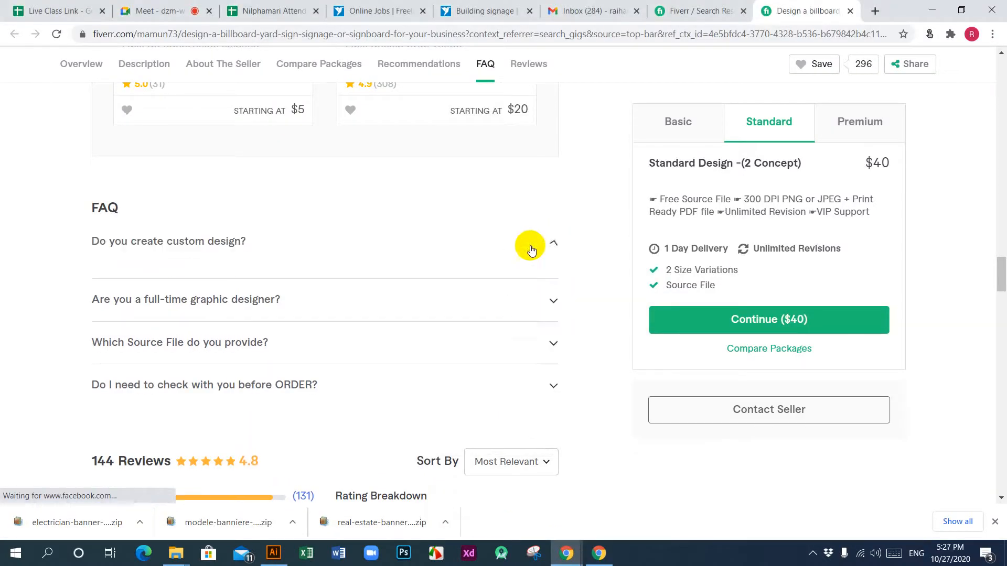
drag(259, 272, 95, 275)
key(ctrl+c)
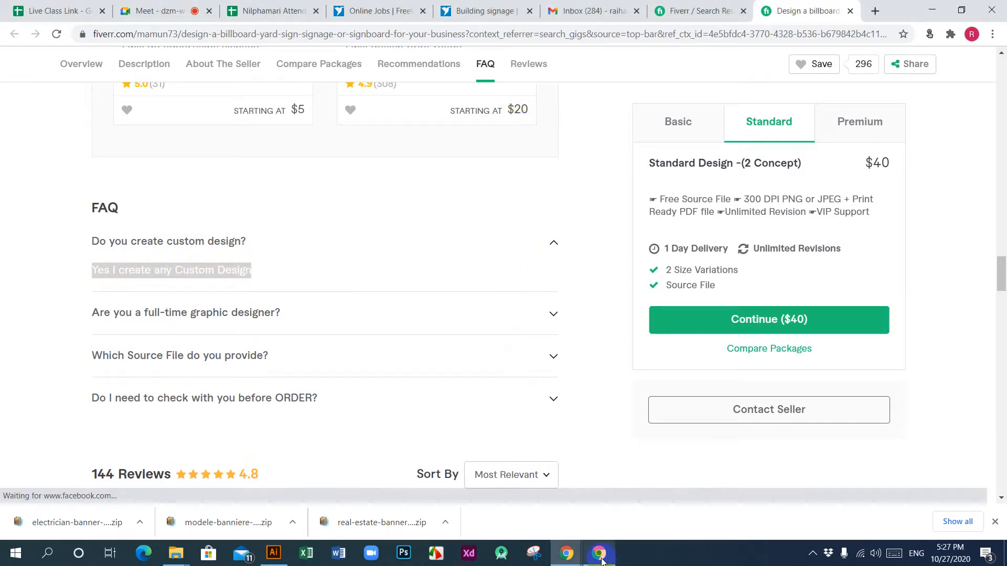
mouse_move(600, 555)
click(647, 494)
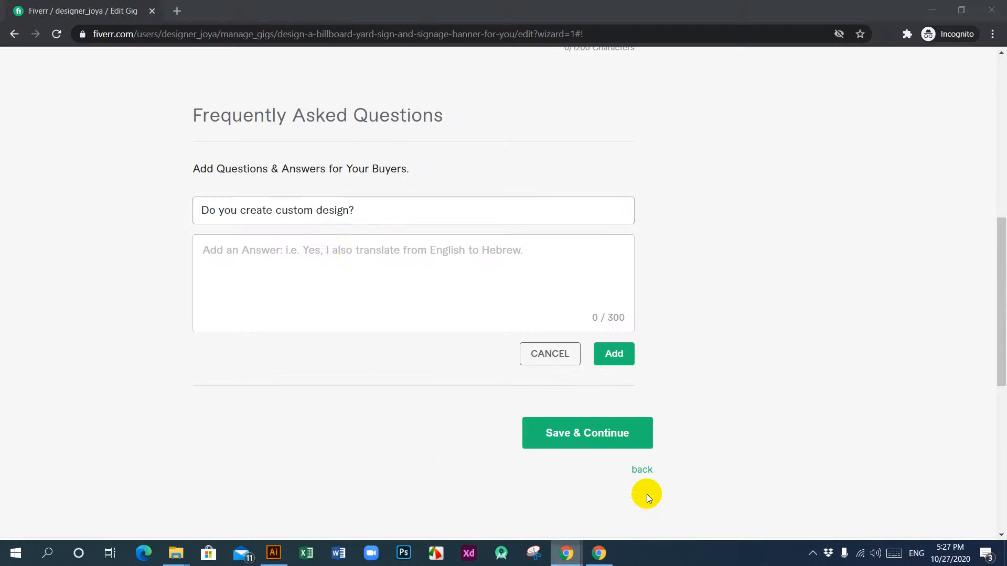
click(325, 251)
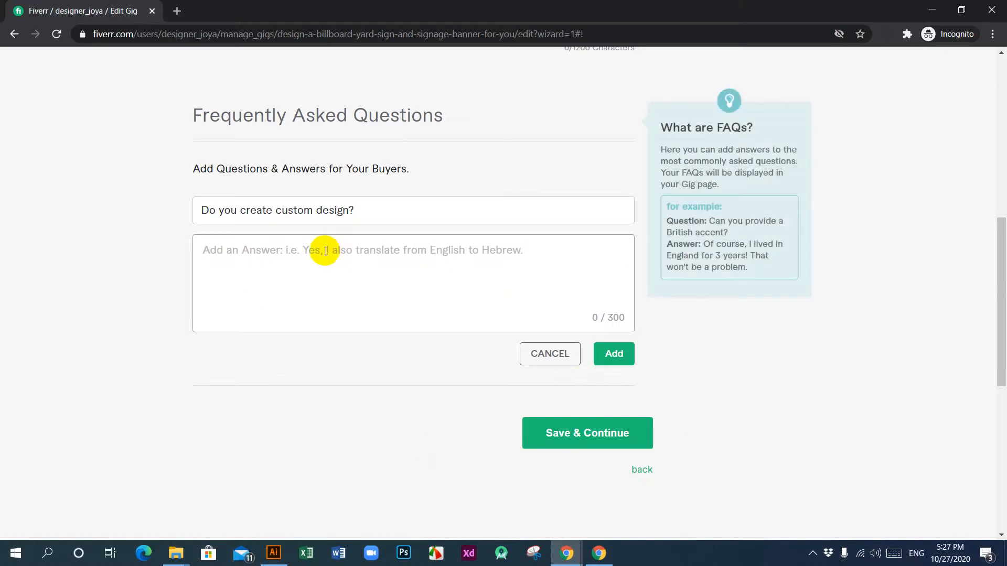
key(ctrl+v)
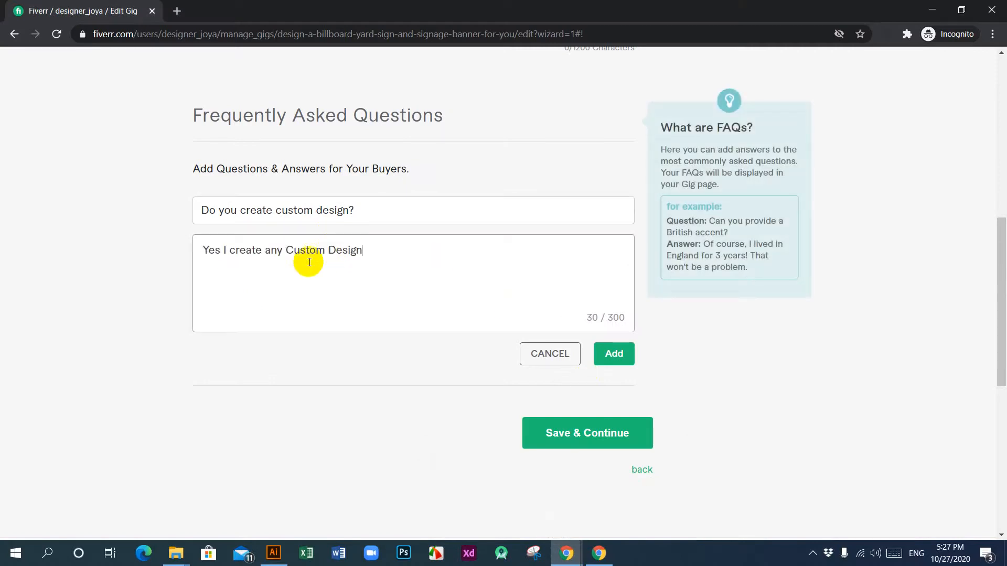
Step: Revise the answer to "Yes, I create any Custom Design for your business." and add the FAQ to the gig
click(221, 250)
text(,)
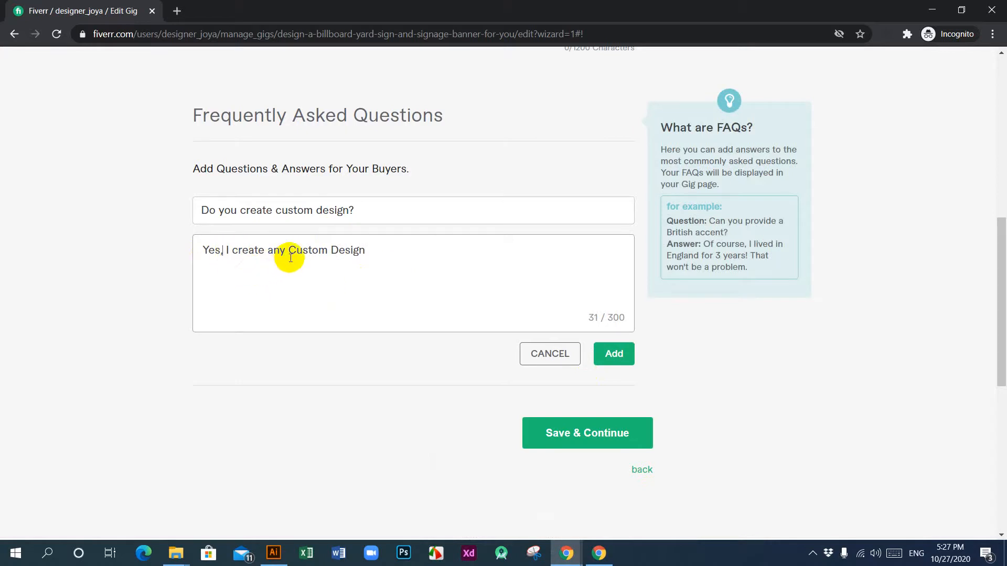
click(370, 252)
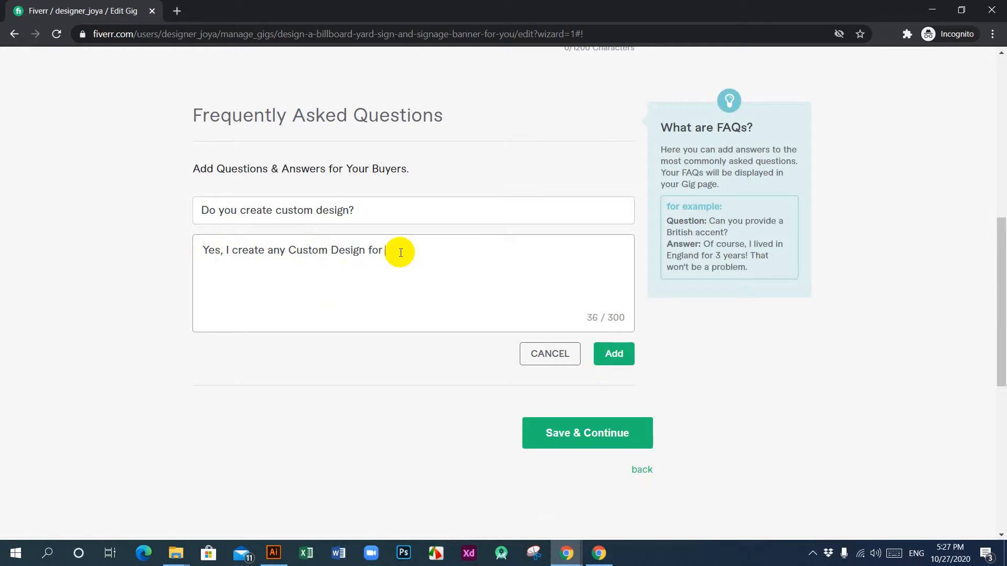
text(for your business.)
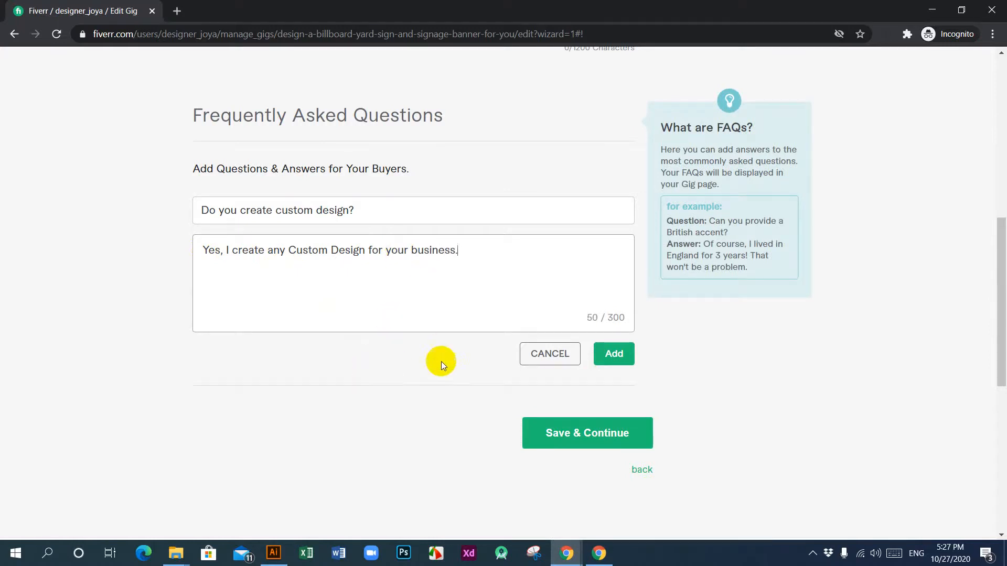
click(618, 353)
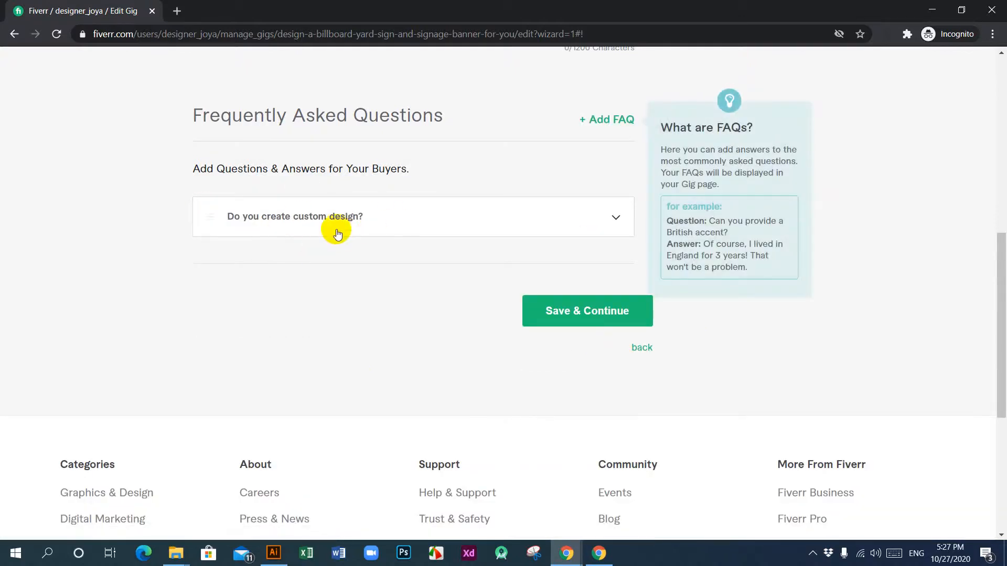
Step: Start another FAQ entry in the gig and copy the question "Which Source File do you provide?" from the reference gig's FAQ
click(616, 120)
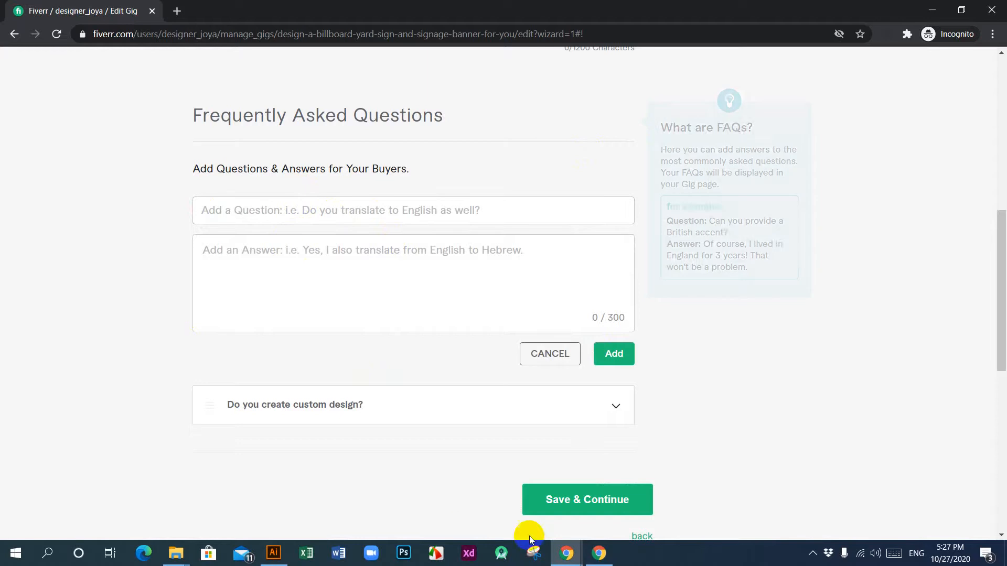
mouse_move(573, 552)
click(499, 520)
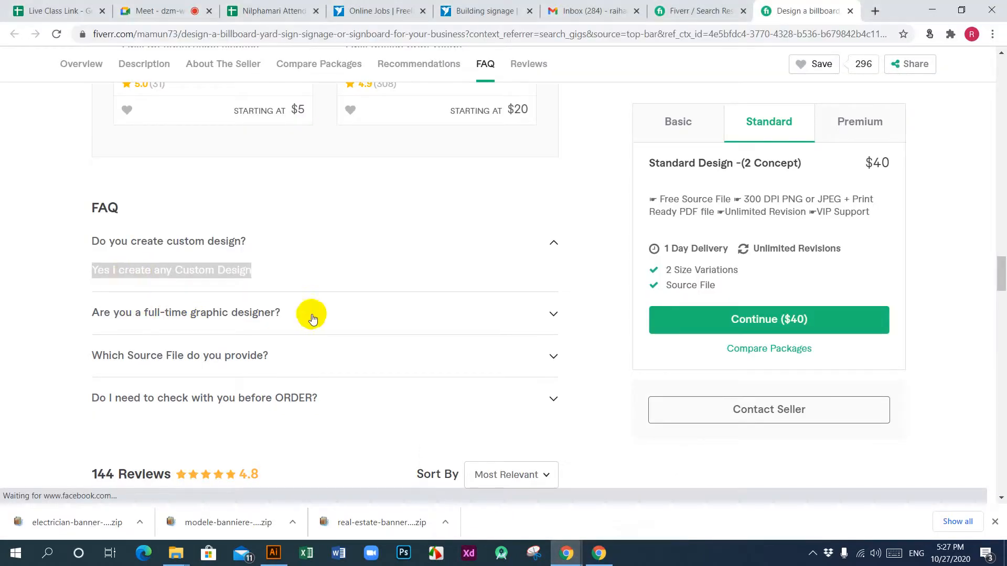
drag(307, 314, 92, 316)
click(41, 294)
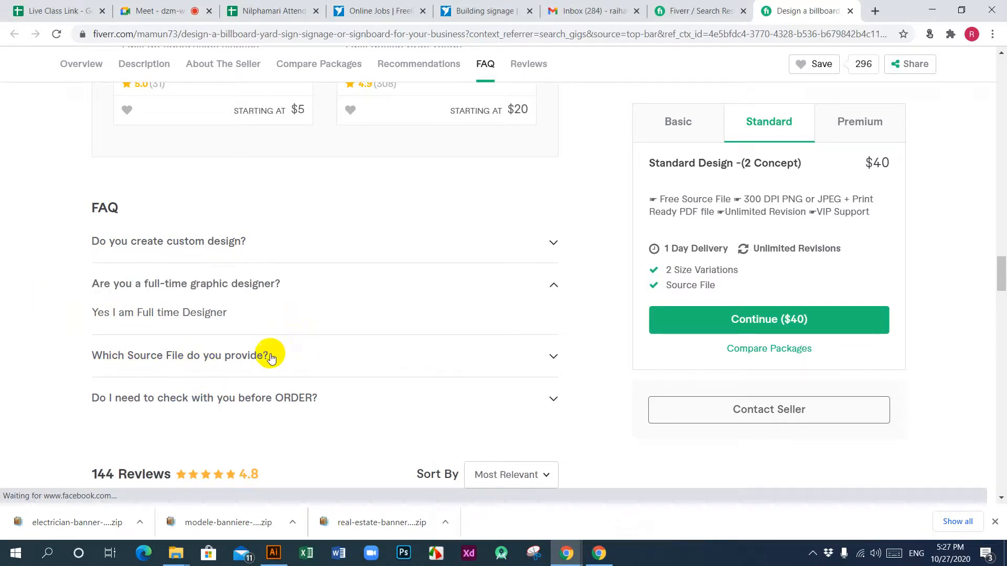
drag(269, 356, 95, 360)
key(ctrl+c)
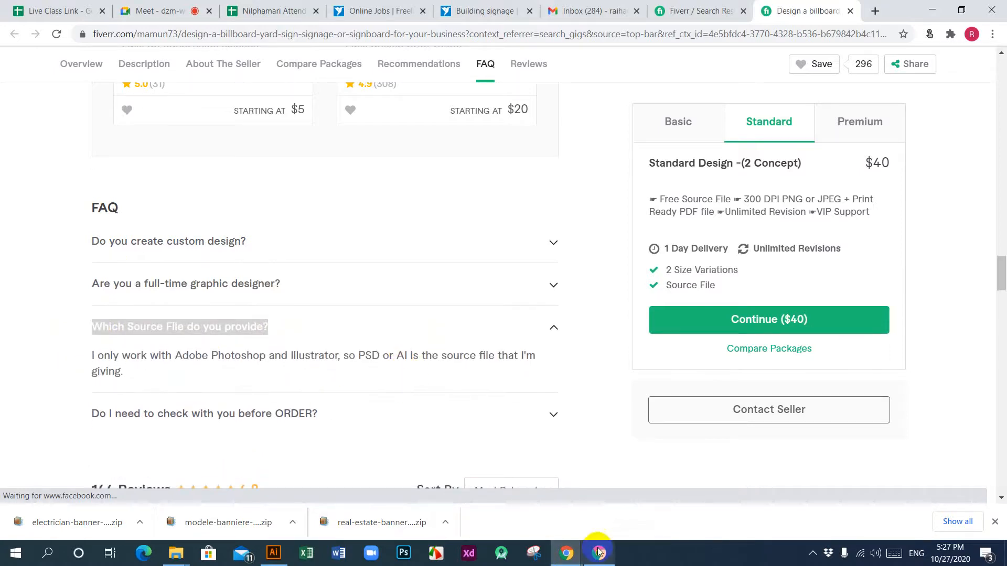
Step: Paste "Which Source File do you provide?" as the question of the new FAQ entry in the gig being edited
mouse_move(599, 559)
click(626, 508)
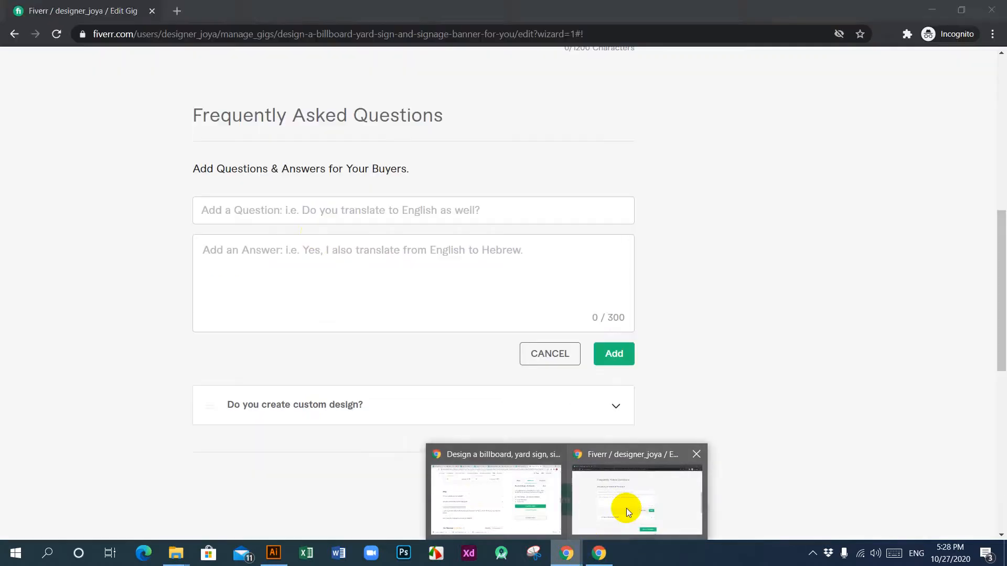
click(361, 212)
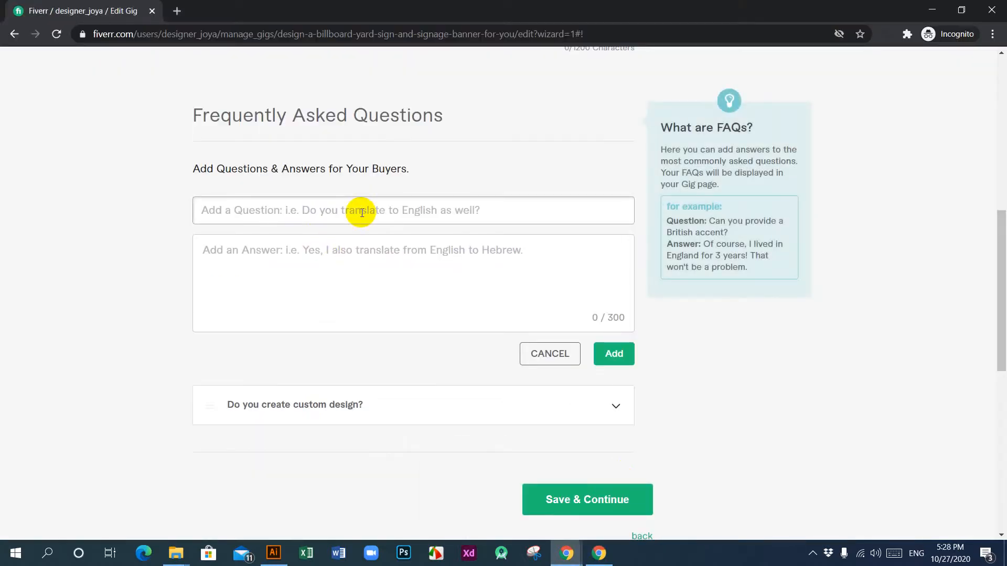
key(ctrl+v)
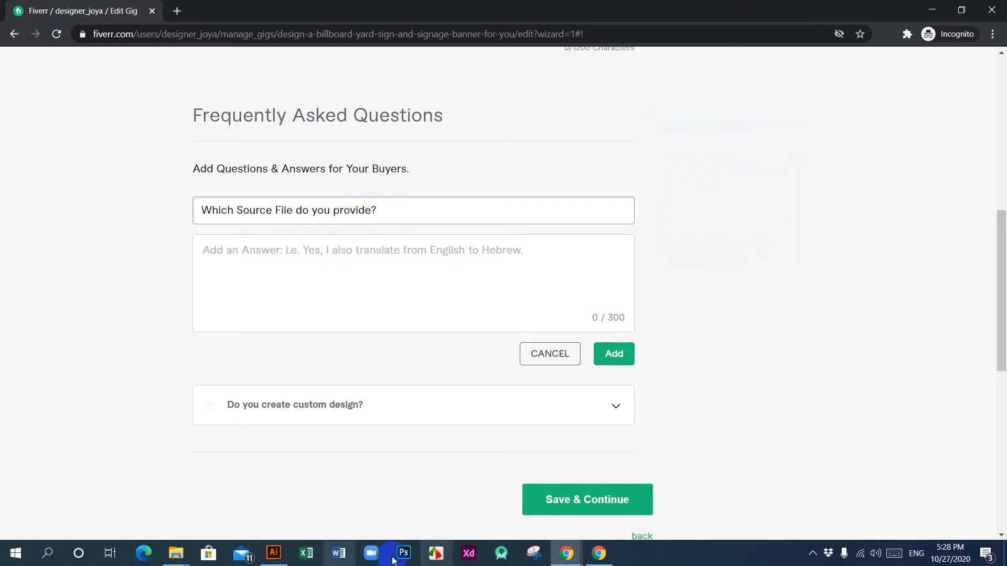
Step: Copy the reference gig's answer about working with Adobe Photoshop and Illustrator source files into the new FAQ entry's answer
mouse_move(570, 560)
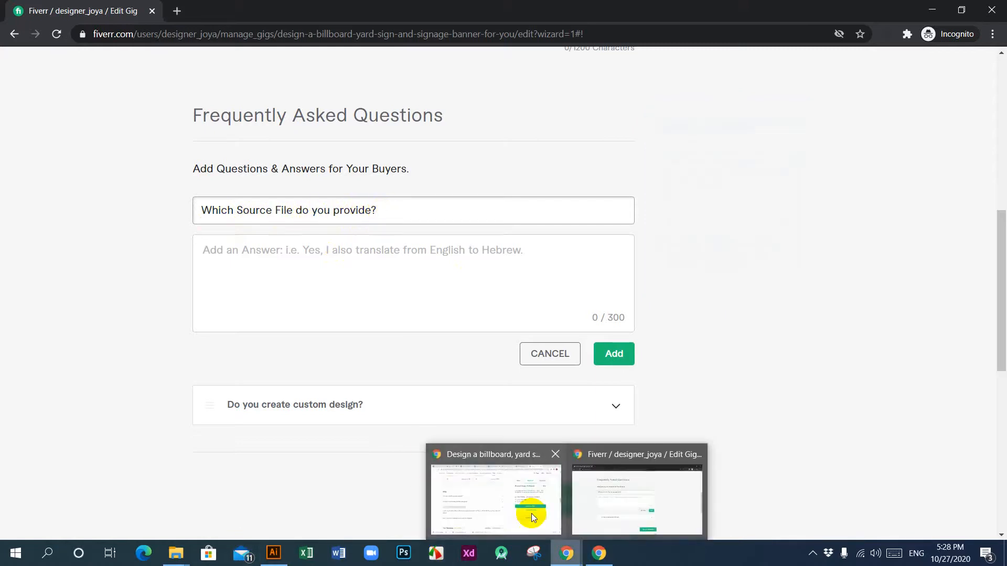
click(489, 511)
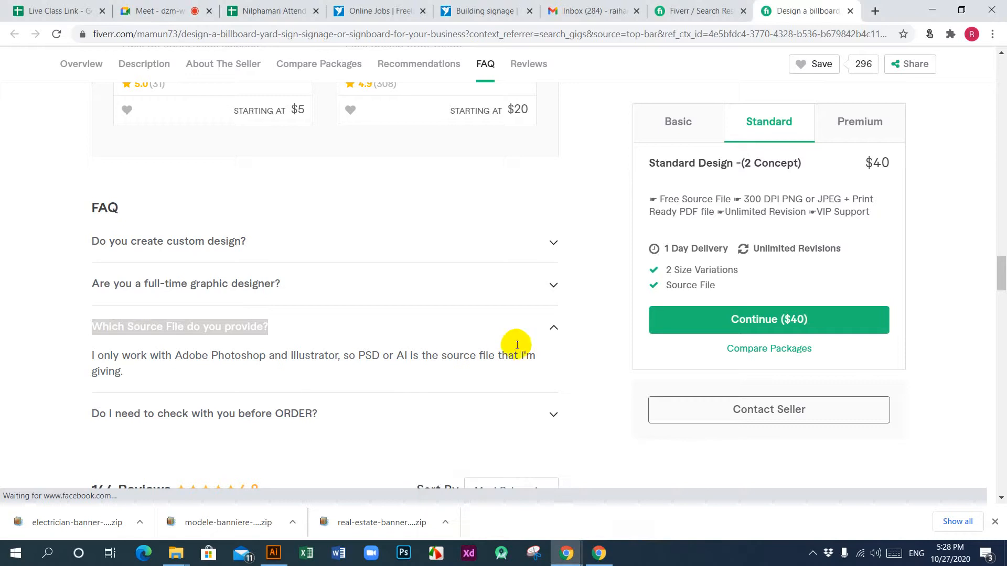
click(114, 373)
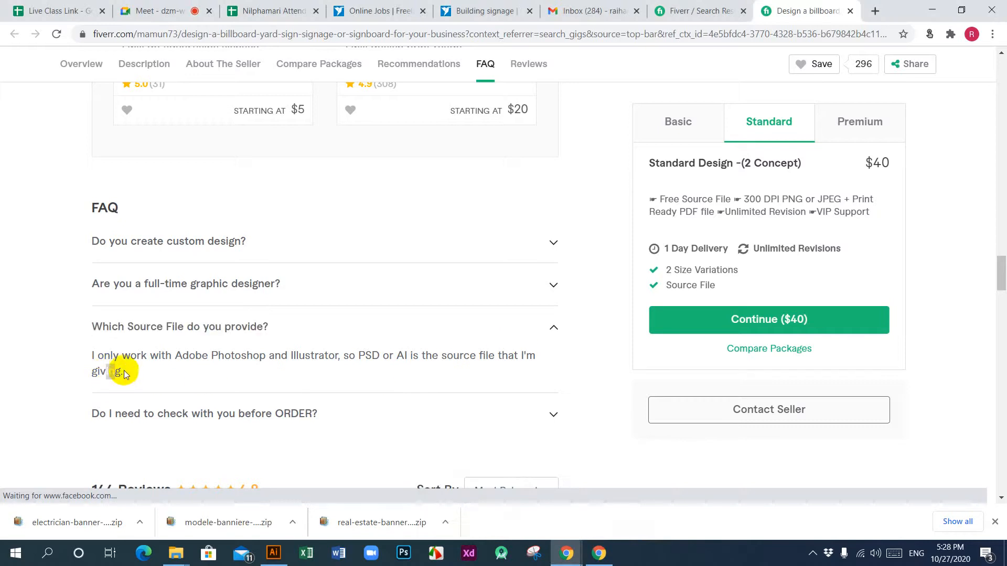
triple_click(94, 359)
key(ctrl+c)
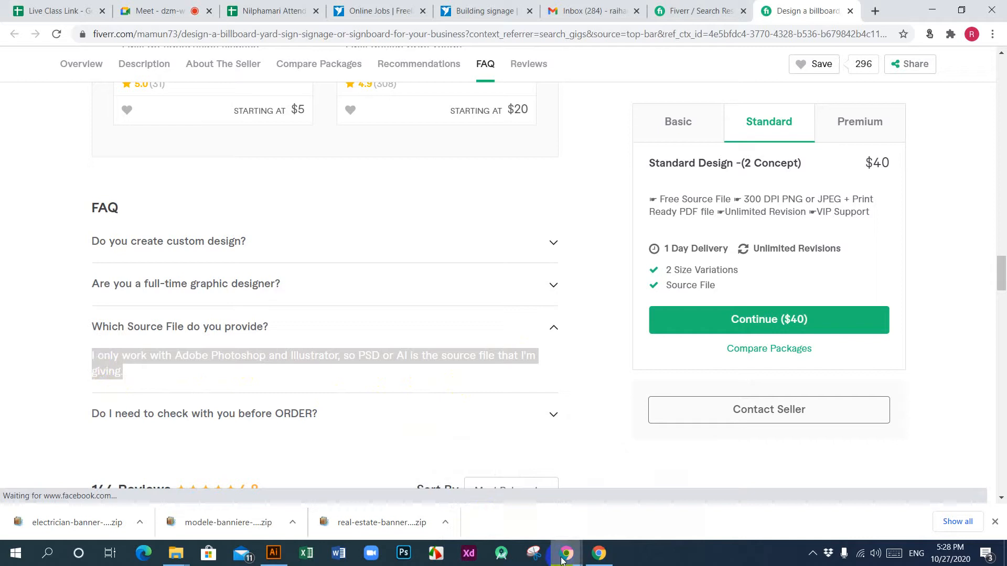
mouse_move(561, 560)
click(615, 501)
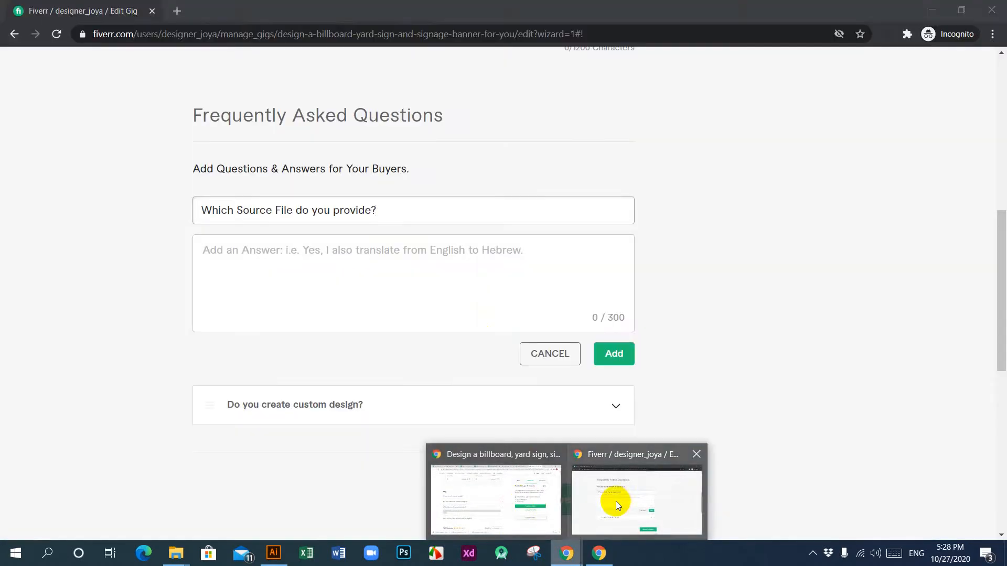
click(397, 275)
key(ctrl+v)
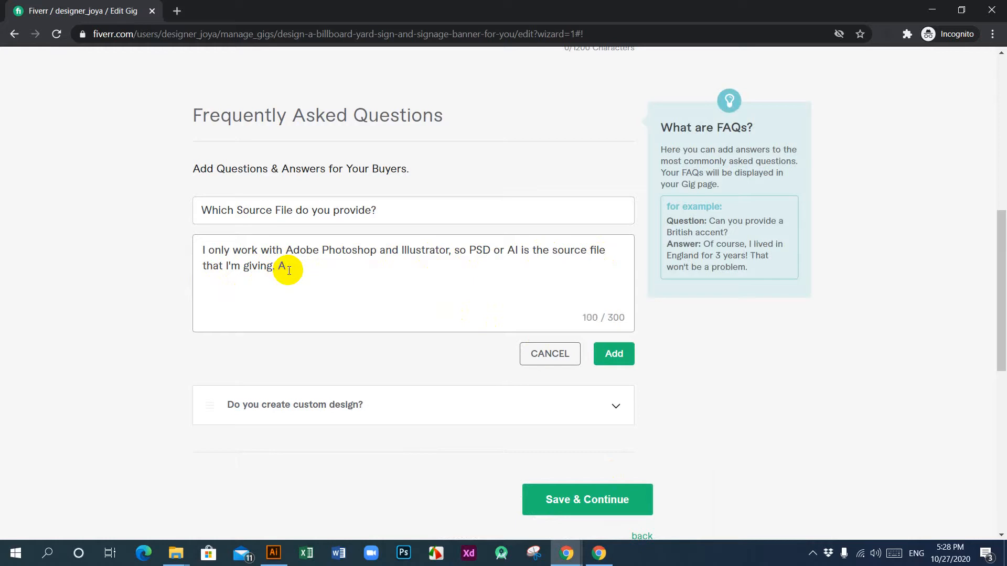
Step: Extend the source file answer with "Also I can Provide PDF File." and add the FAQ to the gig
text(lso p)
key(BackSpace)
text(I can Provide PDF File.)
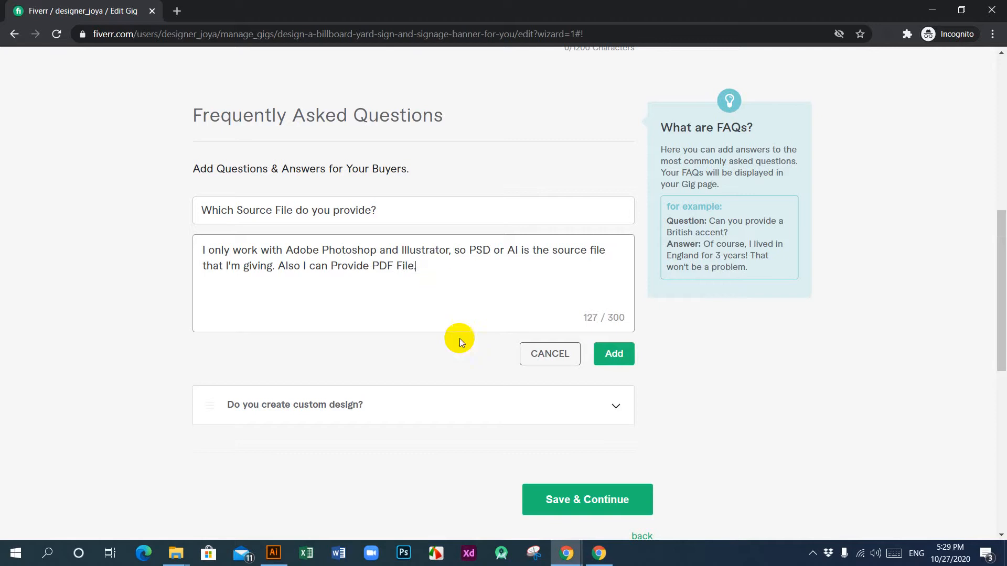
click(624, 355)
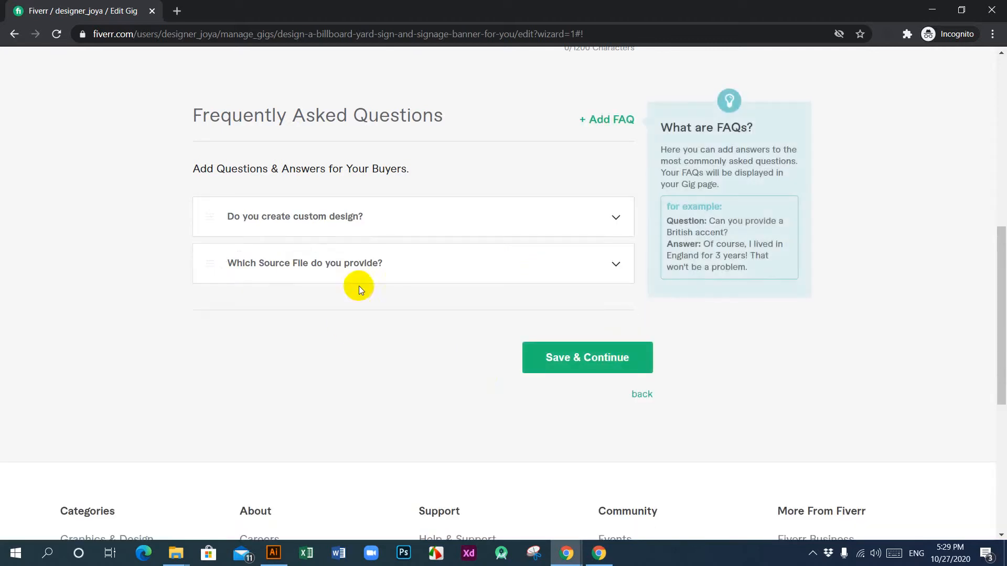
Step: Start a third FAQ entry and copy the question "Do I need to check with you before ORDER?" from the reference gig
click(610, 123)
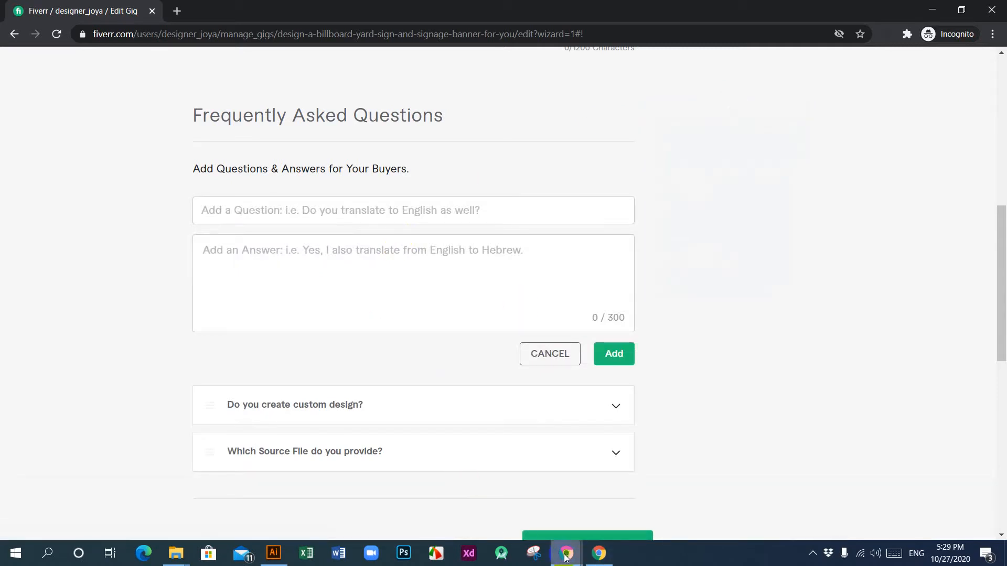
mouse_move(593, 557)
click(505, 508)
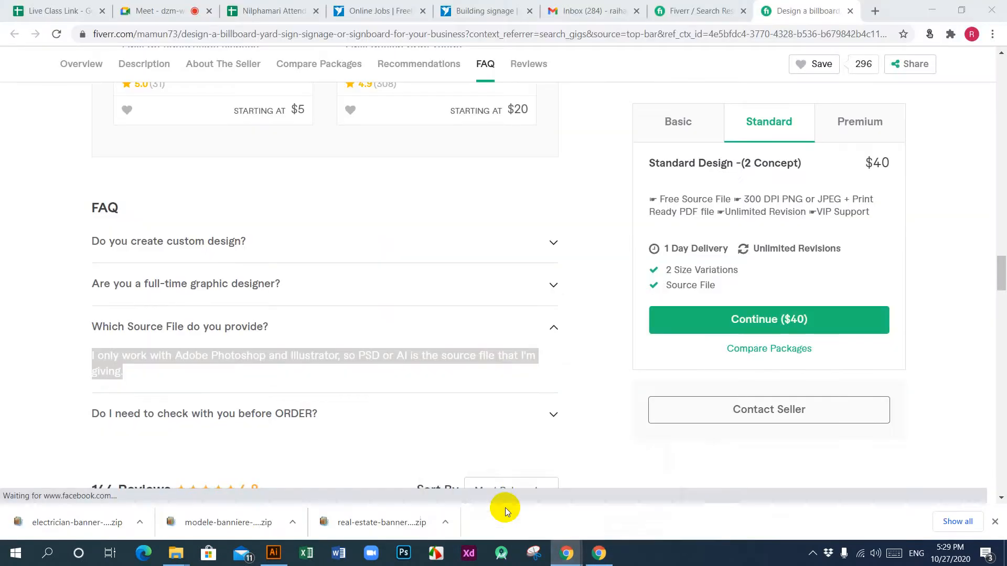
scroll(334, 373, down, 2)
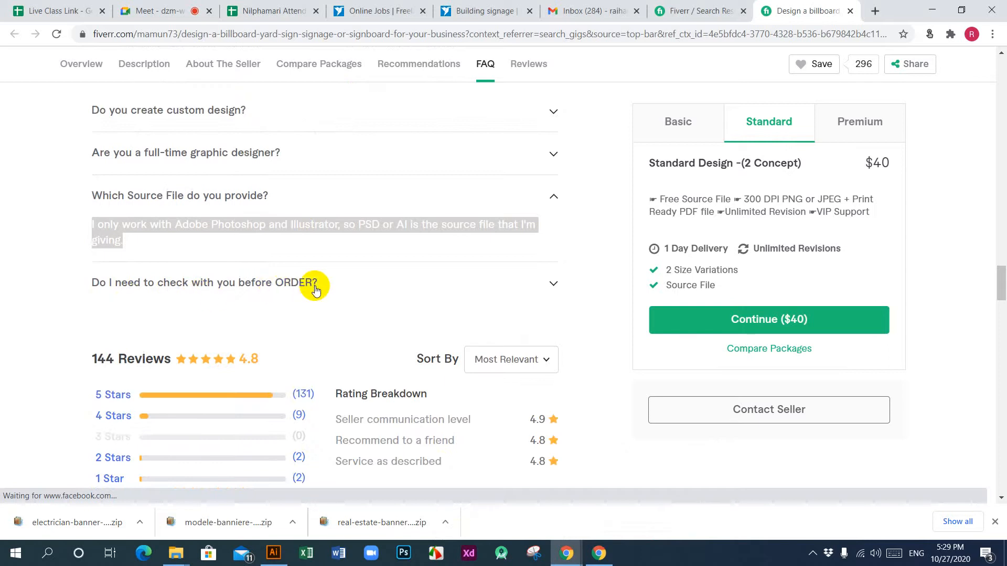
click(553, 284)
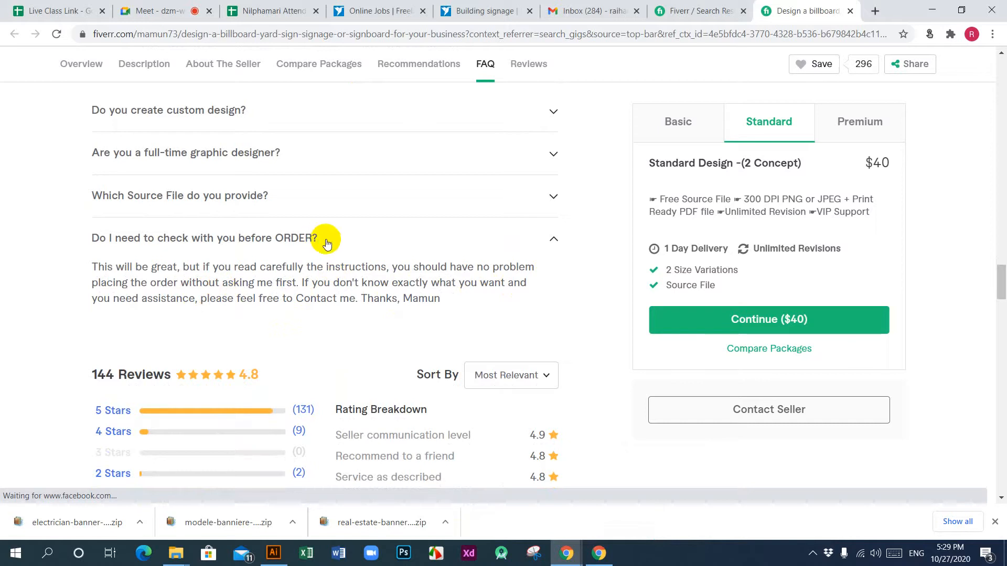
drag(329, 242, 94, 246)
key(ctrl+c)
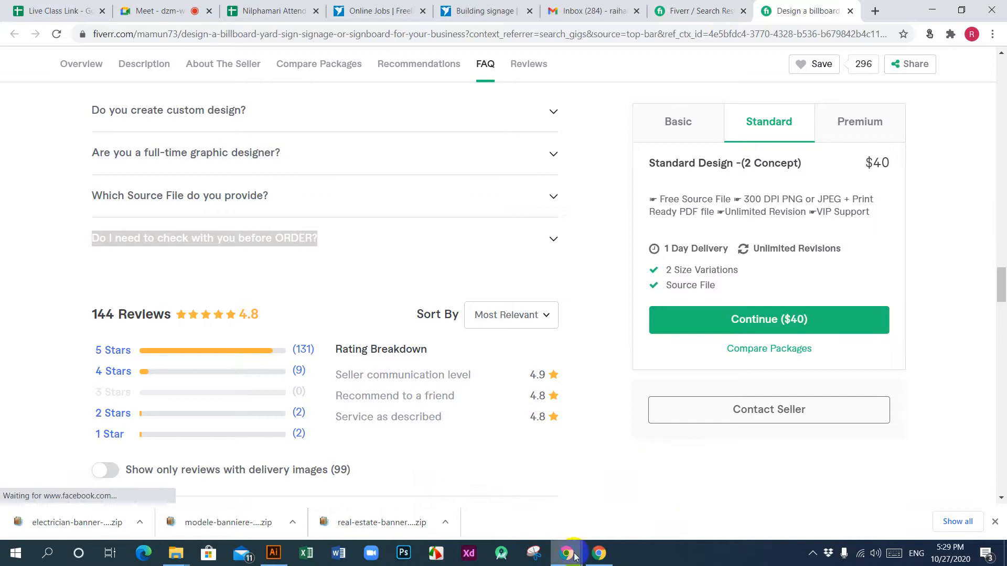
Step: Paste "Do I need to check with you before ORDER?" as the question of the third FAQ entry
mouse_move(575, 555)
click(630, 502)
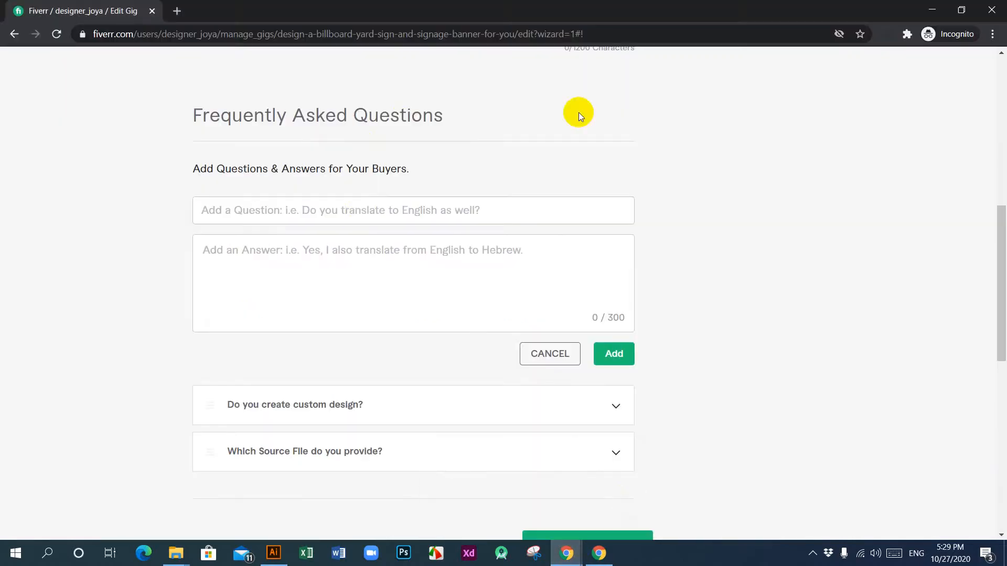
click(361, 206)
key(ctrl+v)
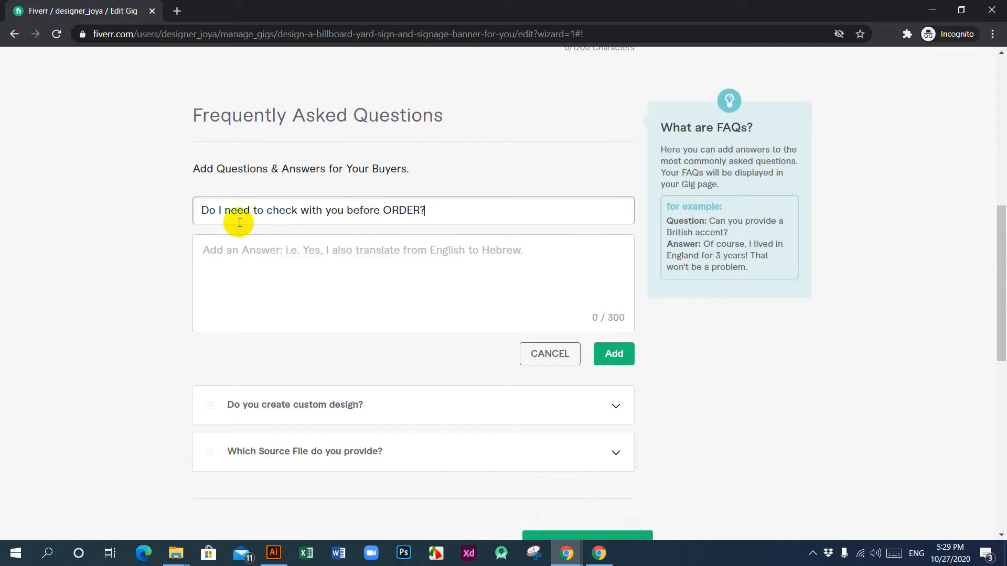
Step: Copy the reference gig's full answer about checking before ordering into the answer of the third FAQ entry
click(438, 279)
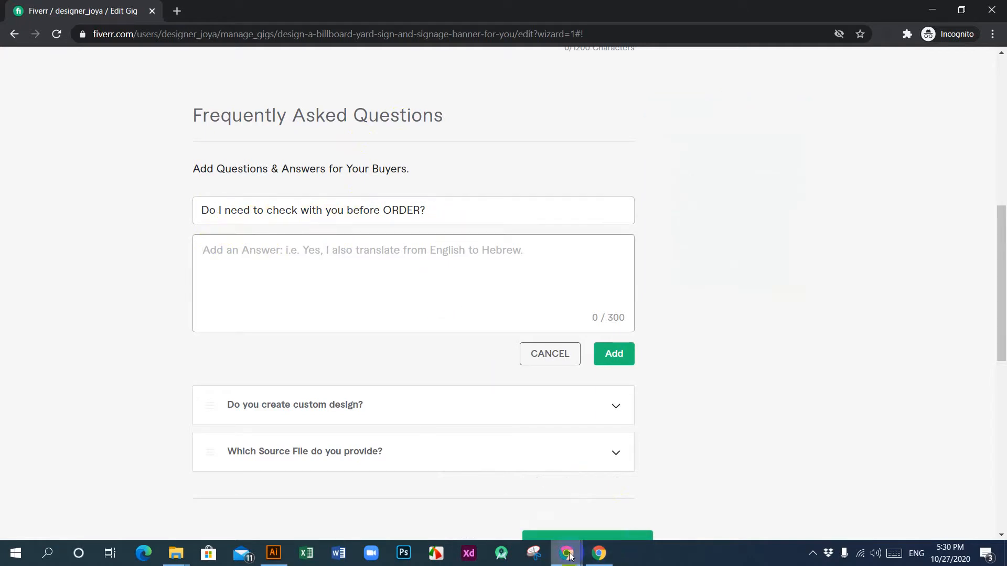
mouse_move(566, 553)
click(499, 515)
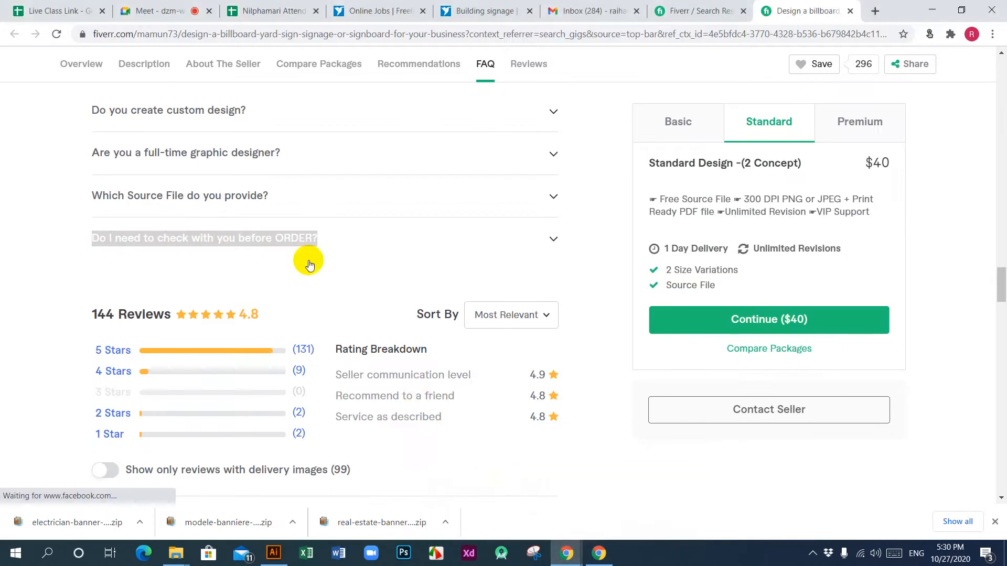
click(550, 241)
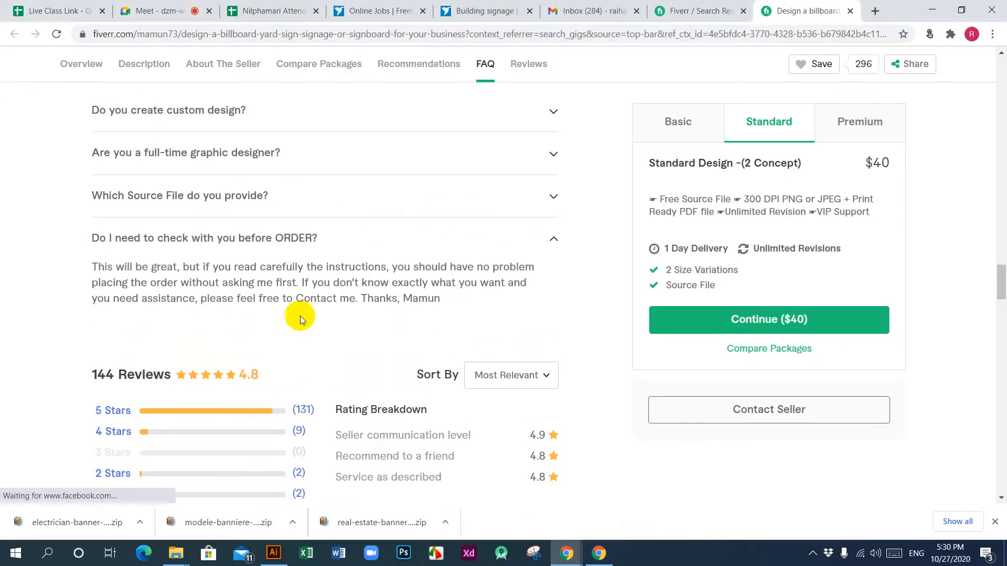
drag(442, 300, 92, 272)
key(ctrl+c)
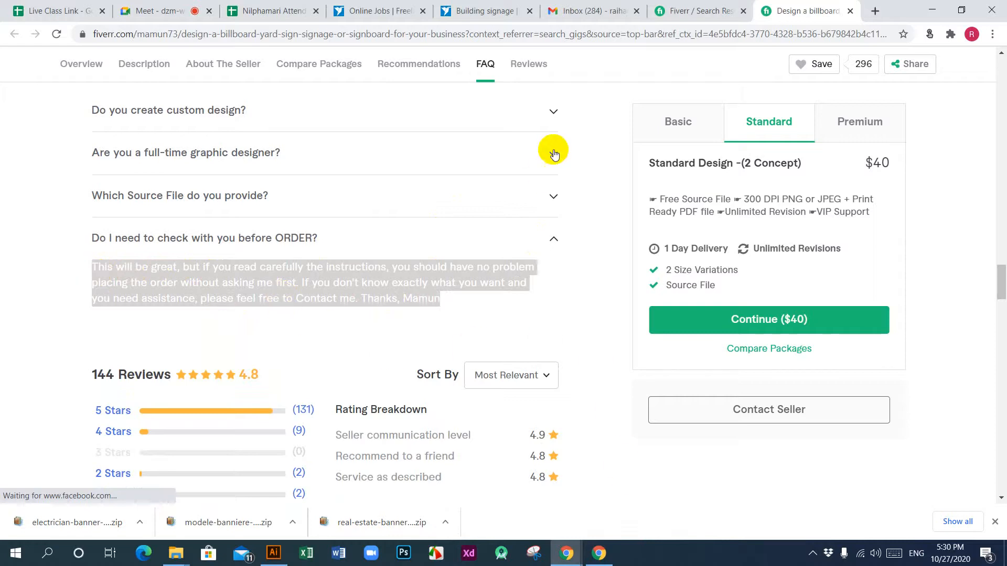
mouse_move(558, 554)
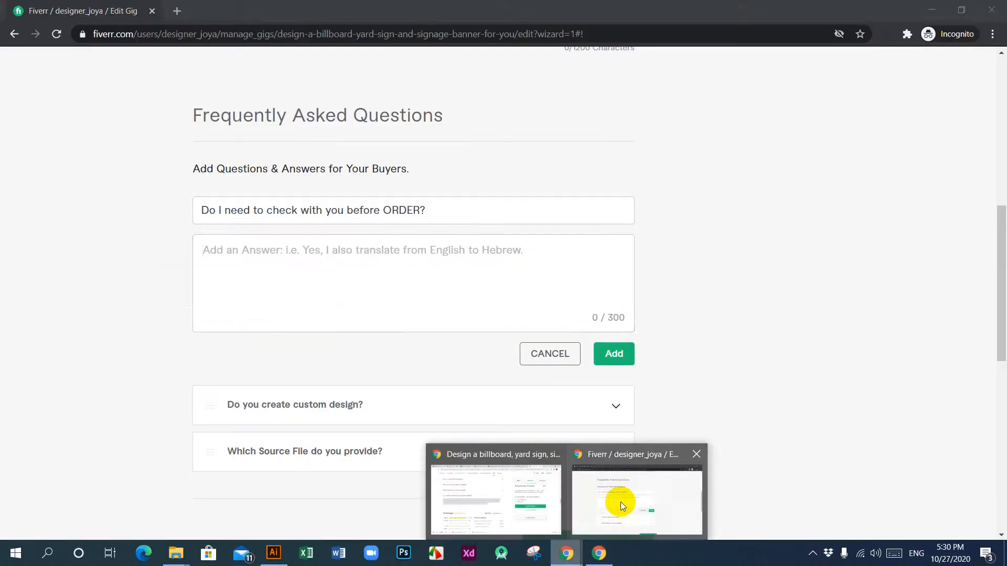
click(621, 502)
key(ctrl+v)
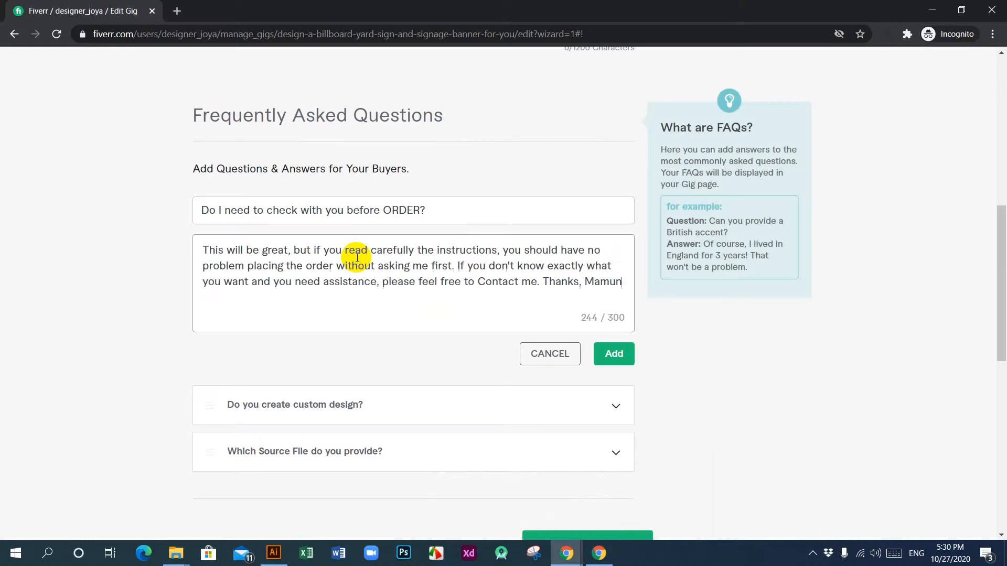
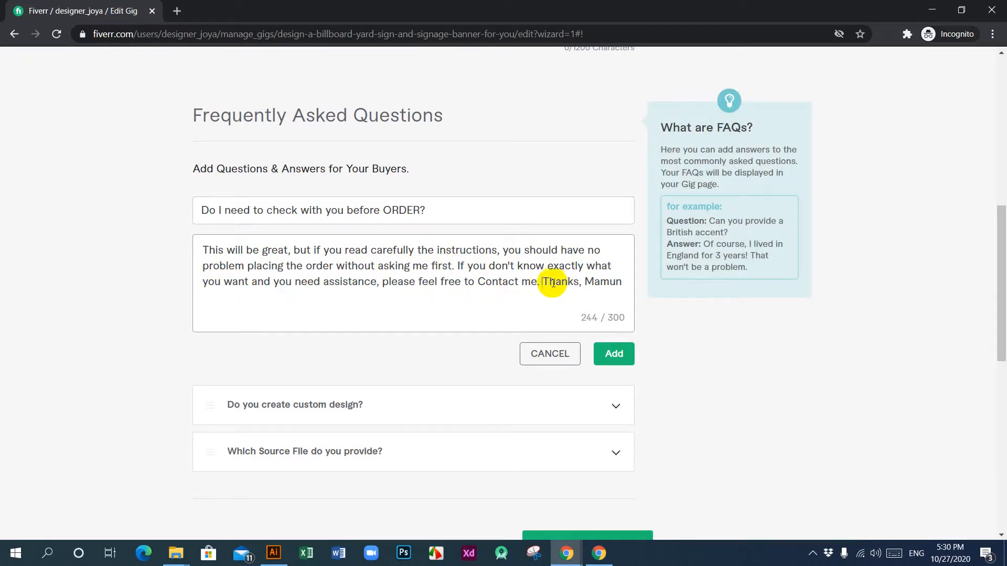
Step: Remove the closing thanks and seller's name from the third FAQ's answer and add the FAQ to the gig
drag(544, 283, 629, 287)
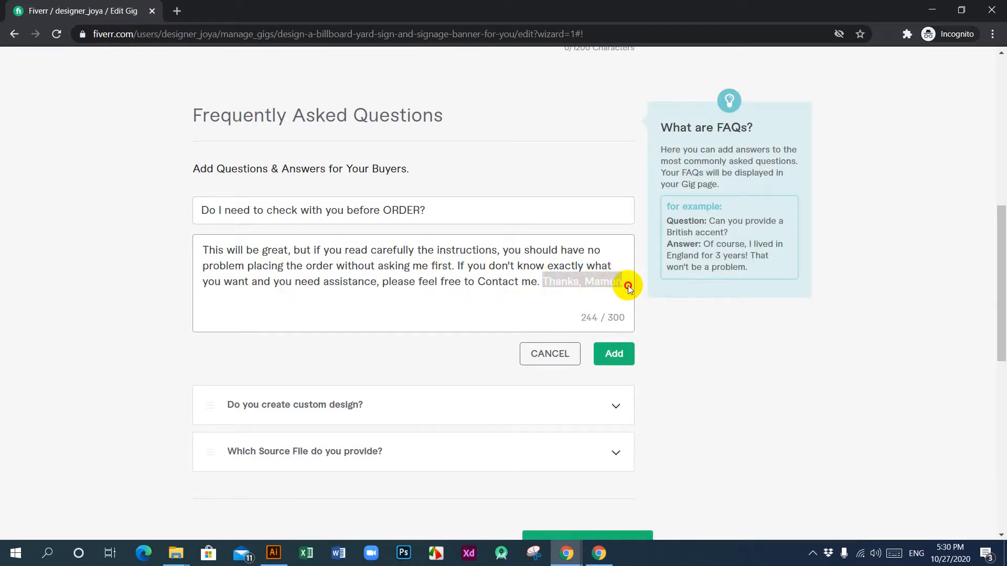
key(BackSpace)
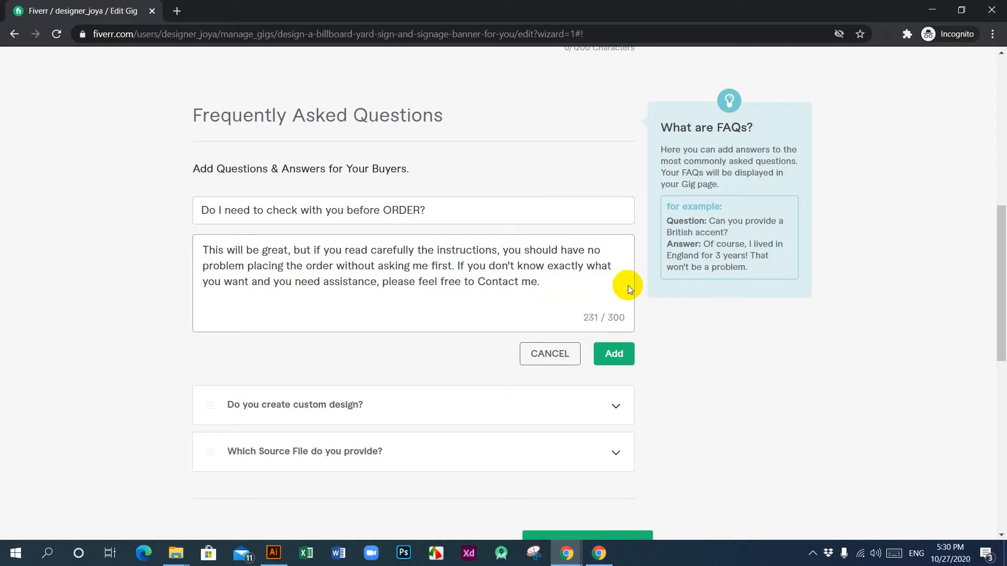
click(616, 357)
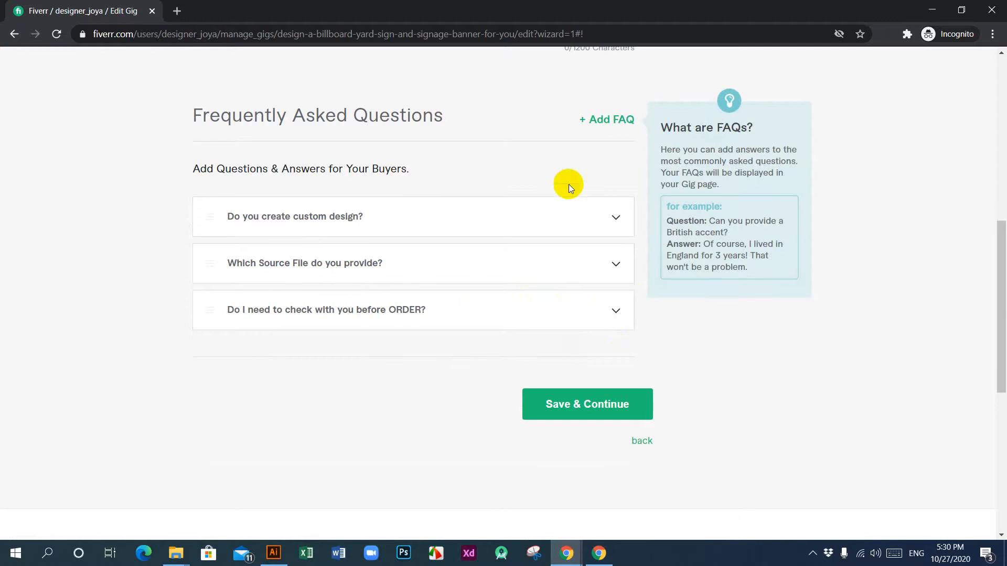
Step: Start a fourth FAQ entry with the question "Are you a full-time graphic designer?" copied from the reference gig
click(609, 120)
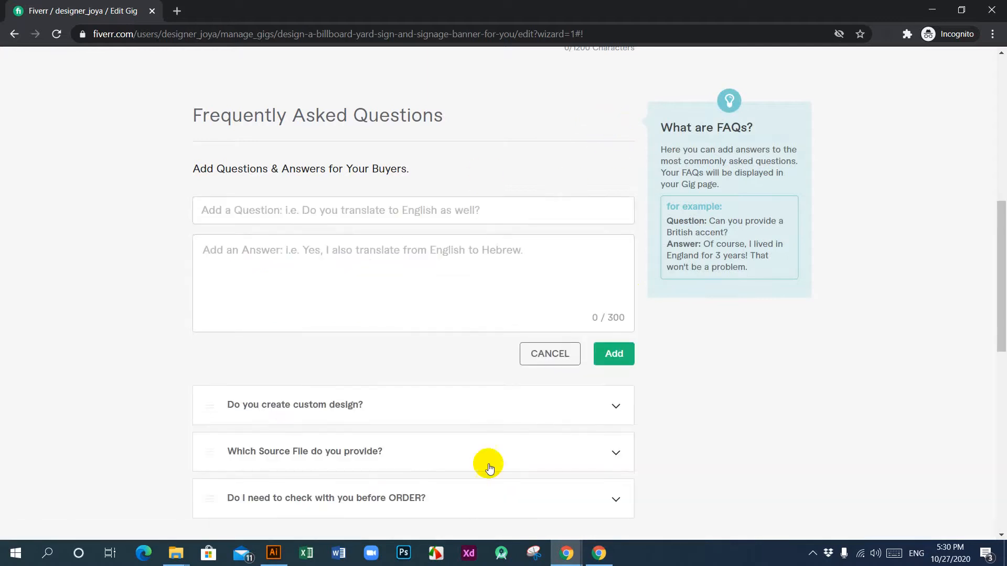
mouse_move(599, 555)
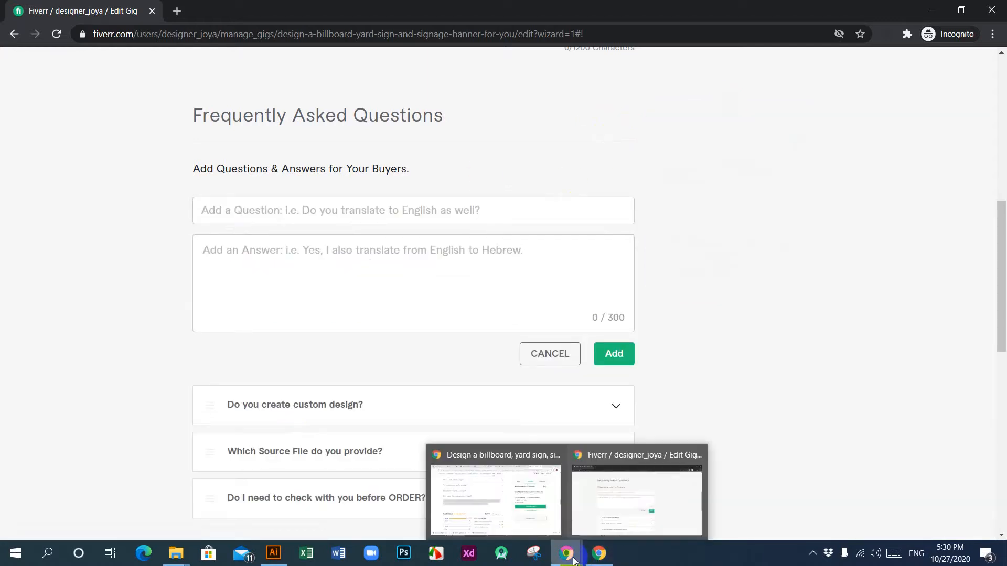
click(521, 512)
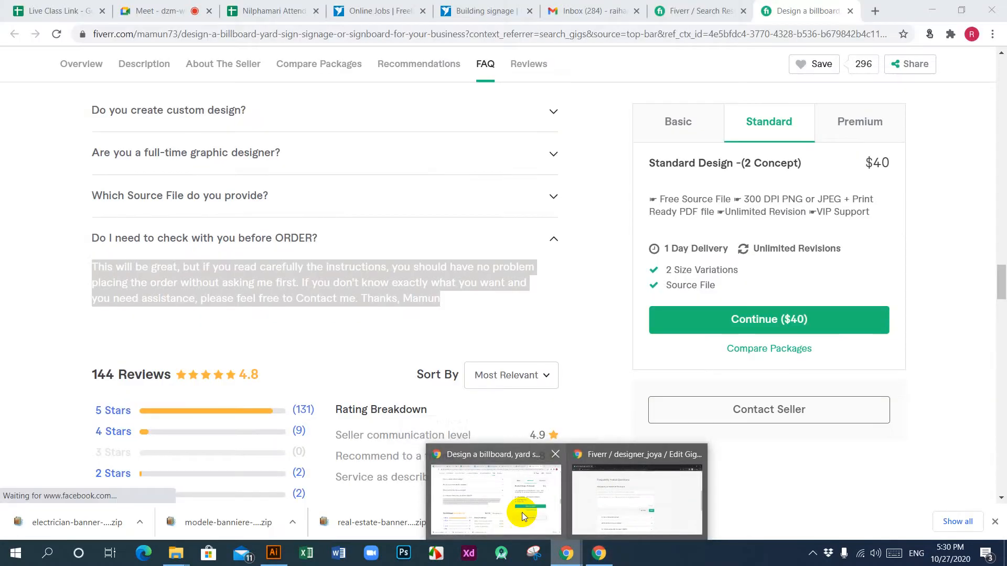
click(311, 156)
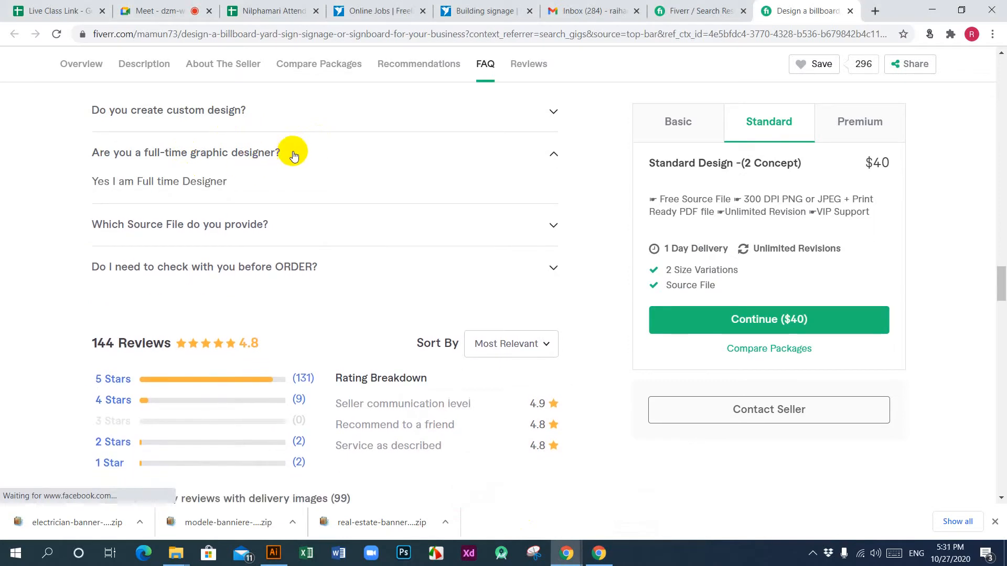
drag(292, 156, 93, 161)
key(ctrl+c)
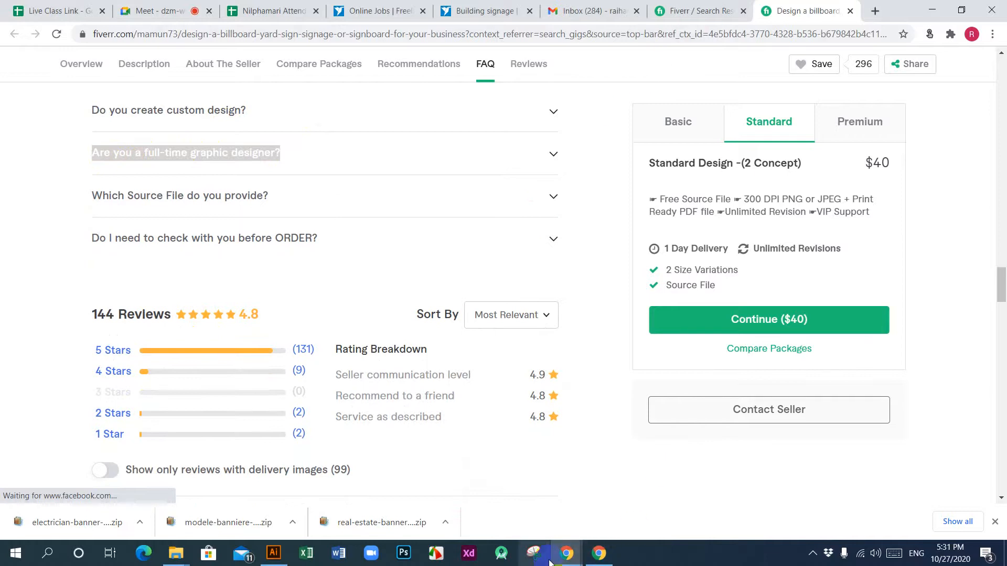
mouse_move(575, 552)
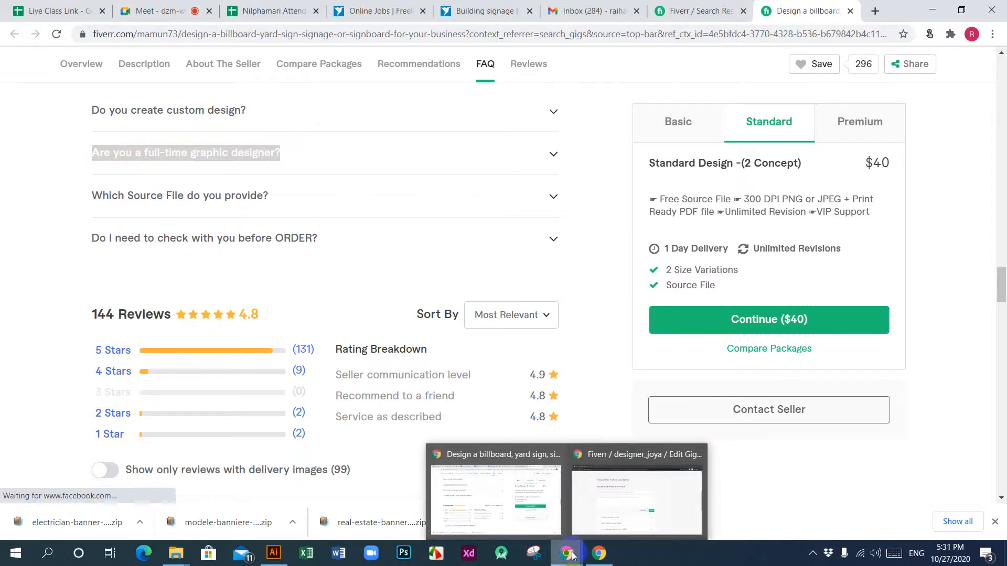
click(633, 511)
click(406, 210)
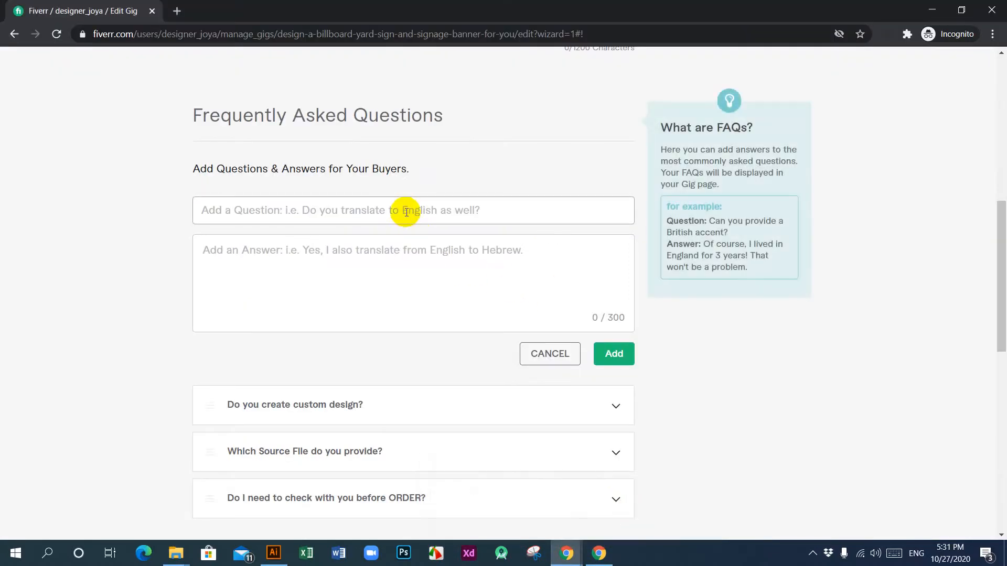
key(ctrl+v)
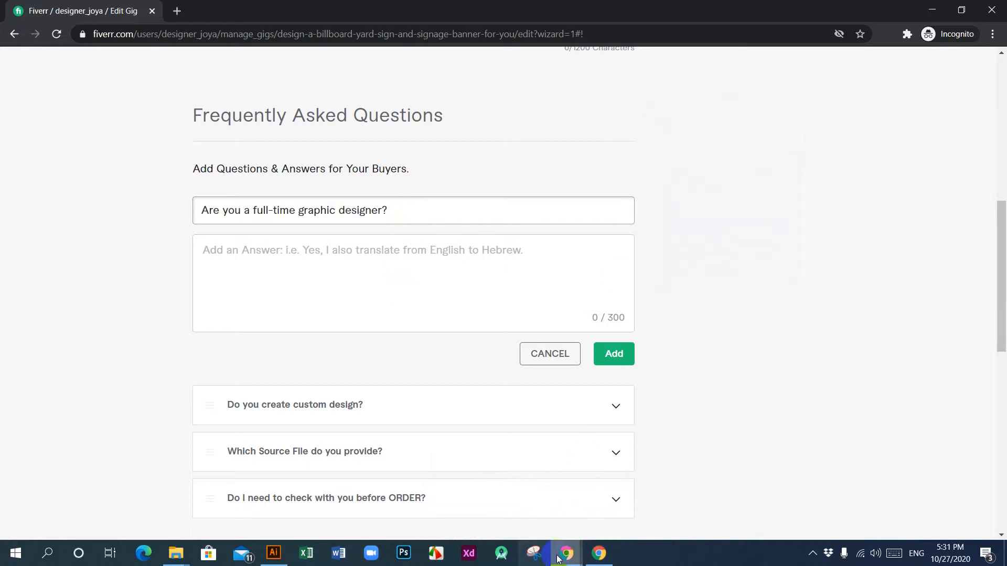
Step: Copy the reference gig's answer "Yes I am Full time Designer" into the answer of the fourth FAQ entry
mouse_move(573, 557)
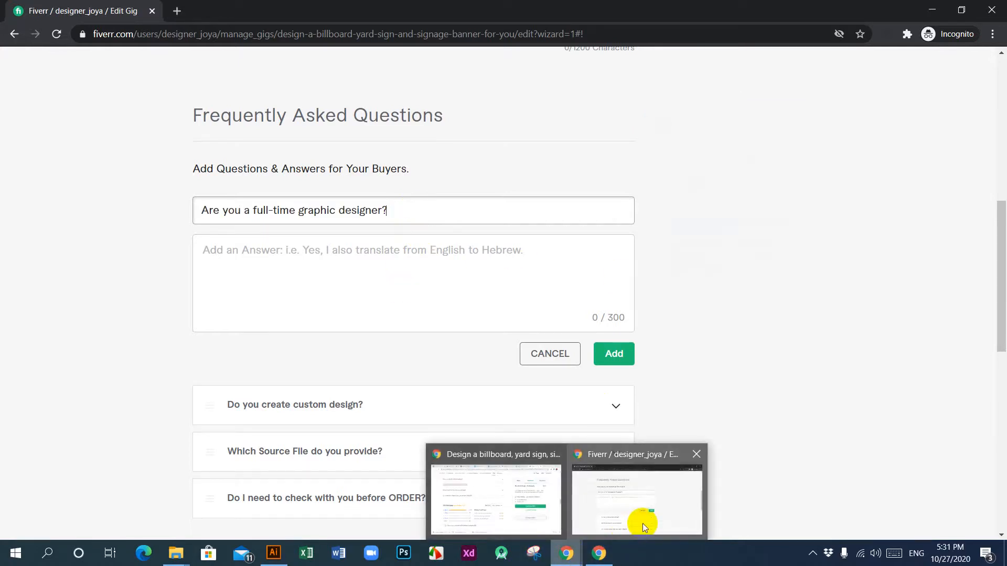
click(522, 511)
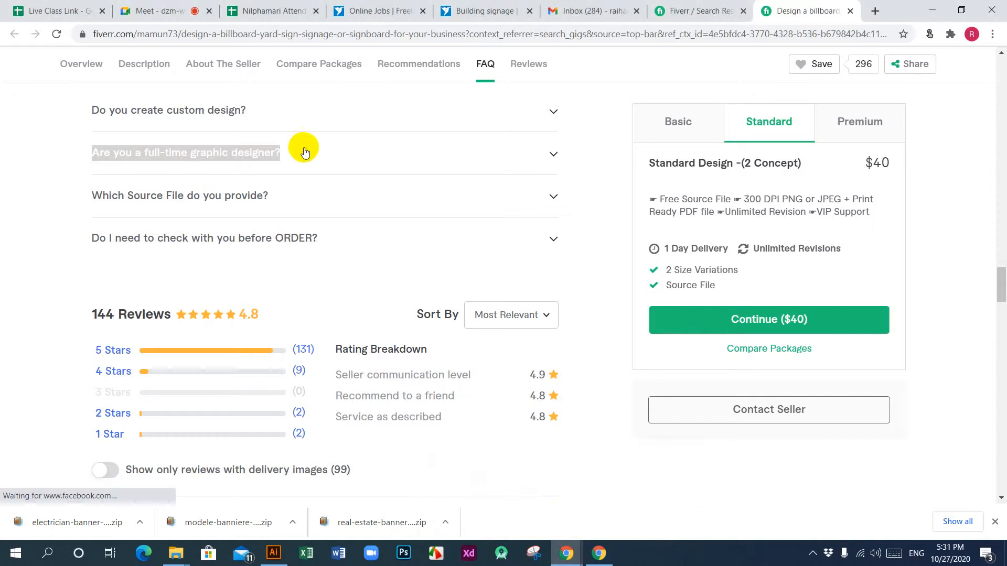
click(285, 157)
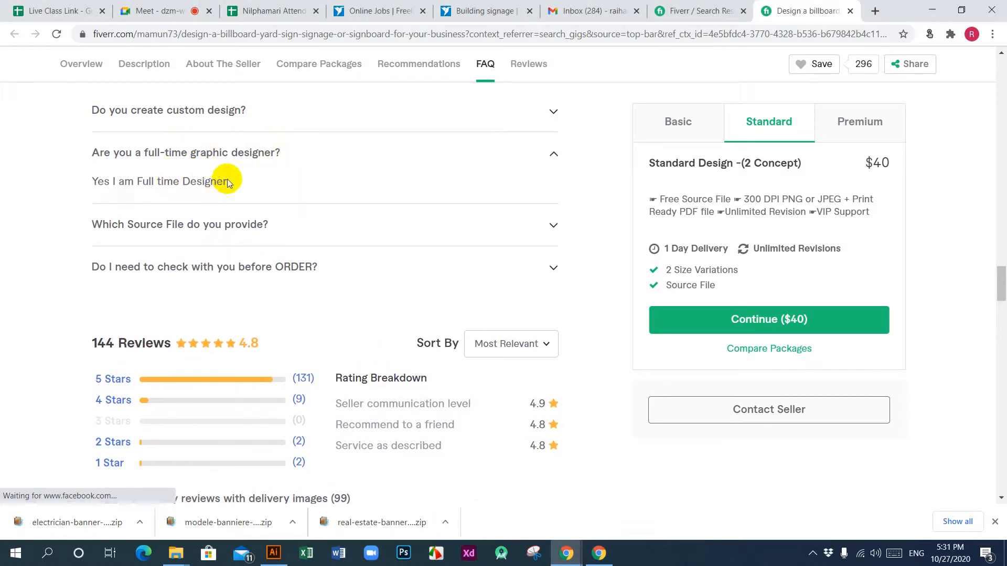
drag(220, 185, 90, 184)
key(ctrl+c)
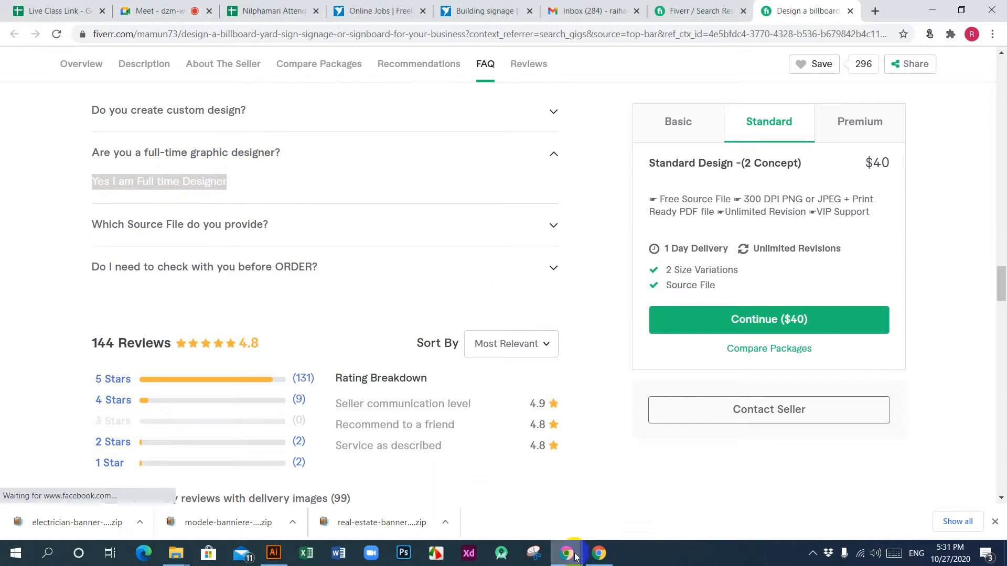
mouse_move(566, 552)
click(624, 526)
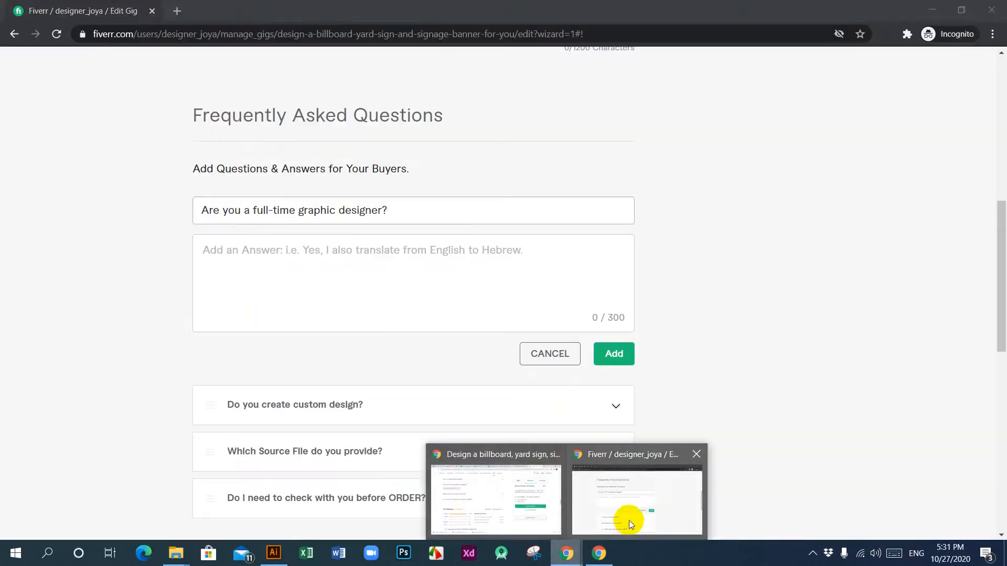
click(315, 257)
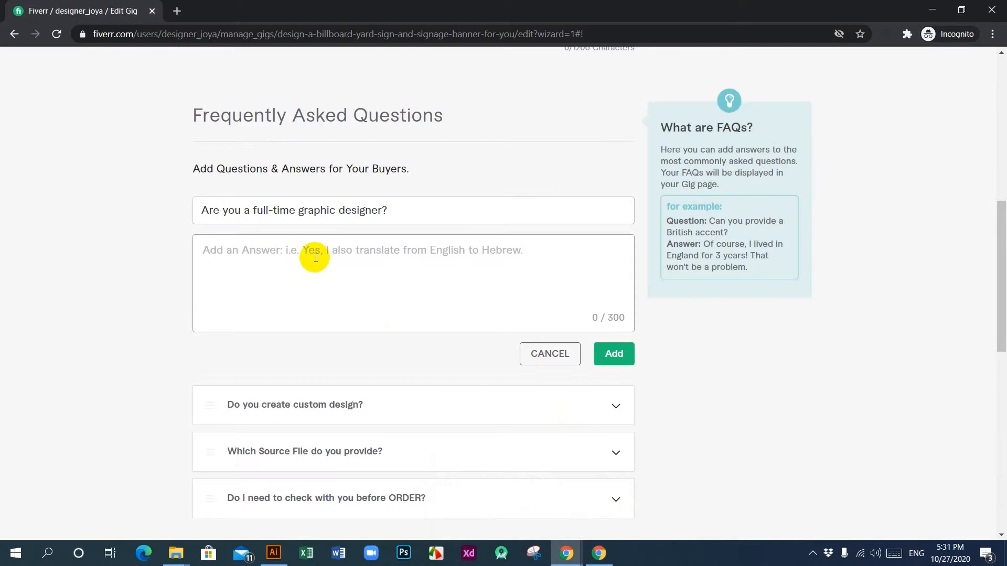
key(ctrl+v)
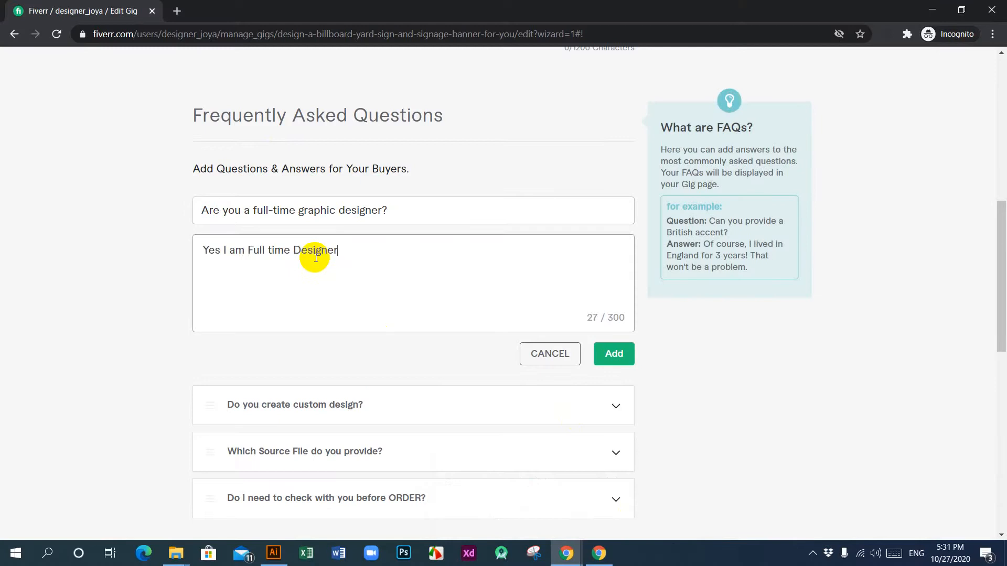
Step: Reword the beginning of the fourth FAQ's answer to "Yes, I'm"
click(219, 254)
text(,)
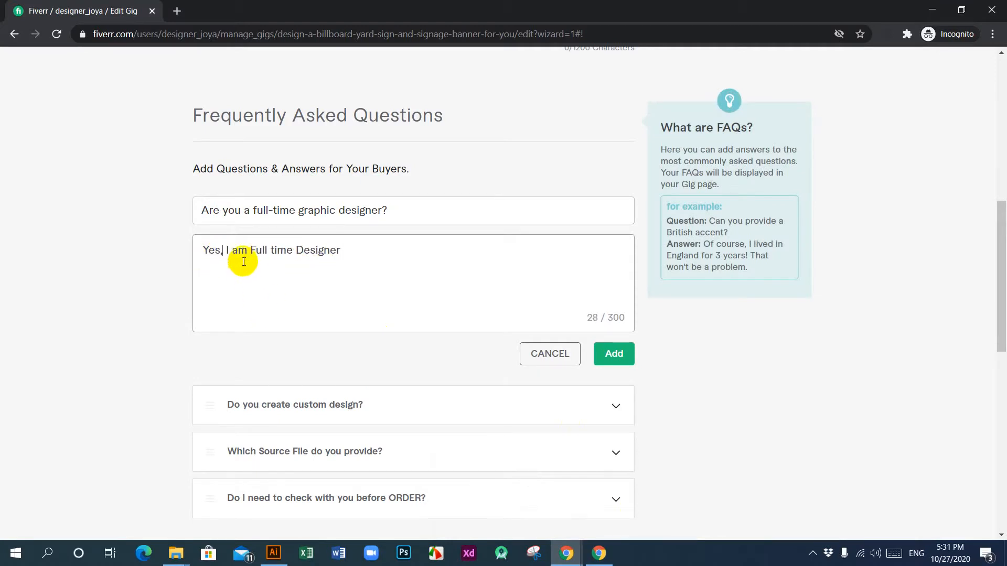
key(BackSpace)
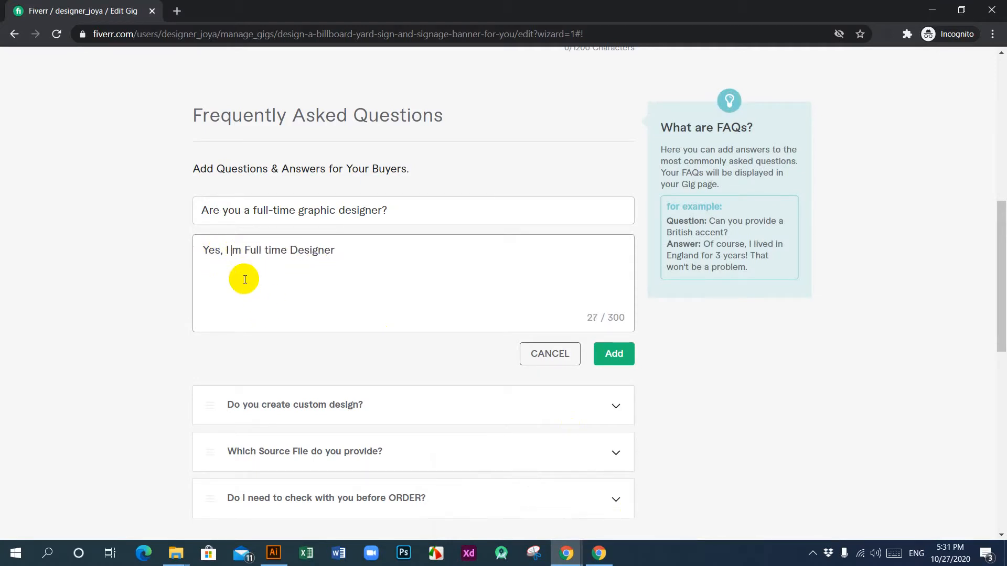
key(BackSpace)
text(')
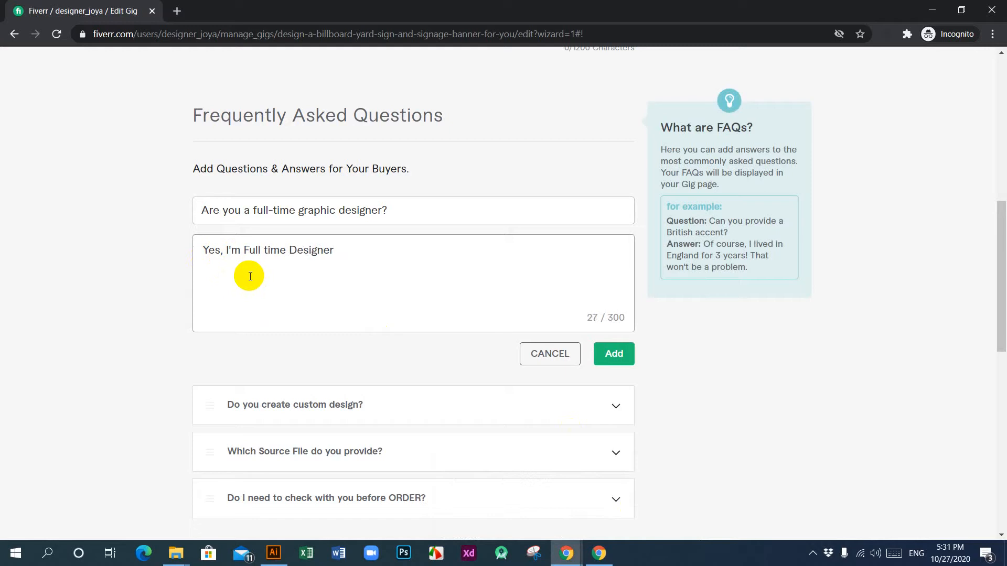
Step: Insert "Graphic" before "Designer", end the answer with a period, and add the fourth FAQ to the gig
click(292, 251)
text(gra)
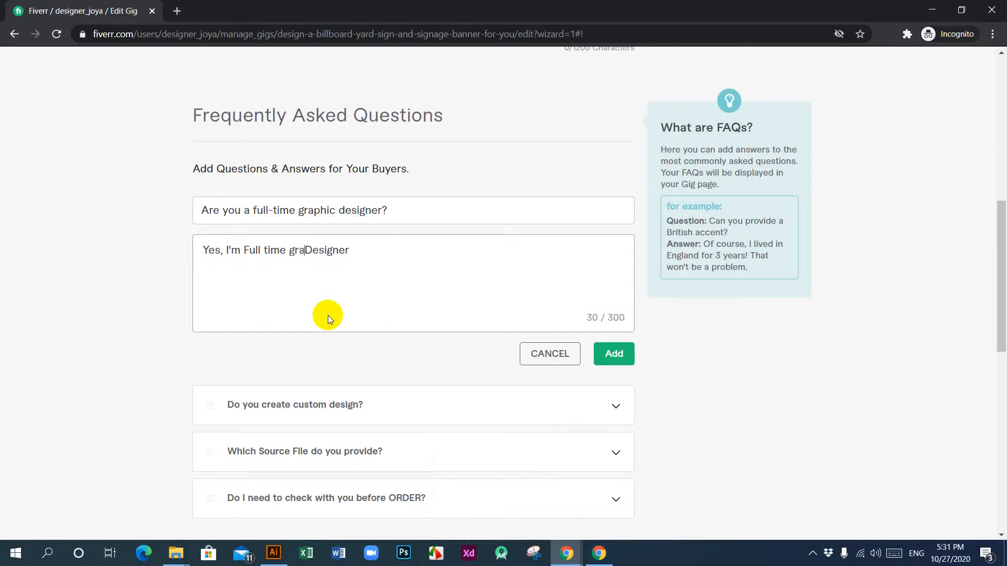
key(BackSpace)
key(BackSpace)
key(BackSpace)
text(Graphic)
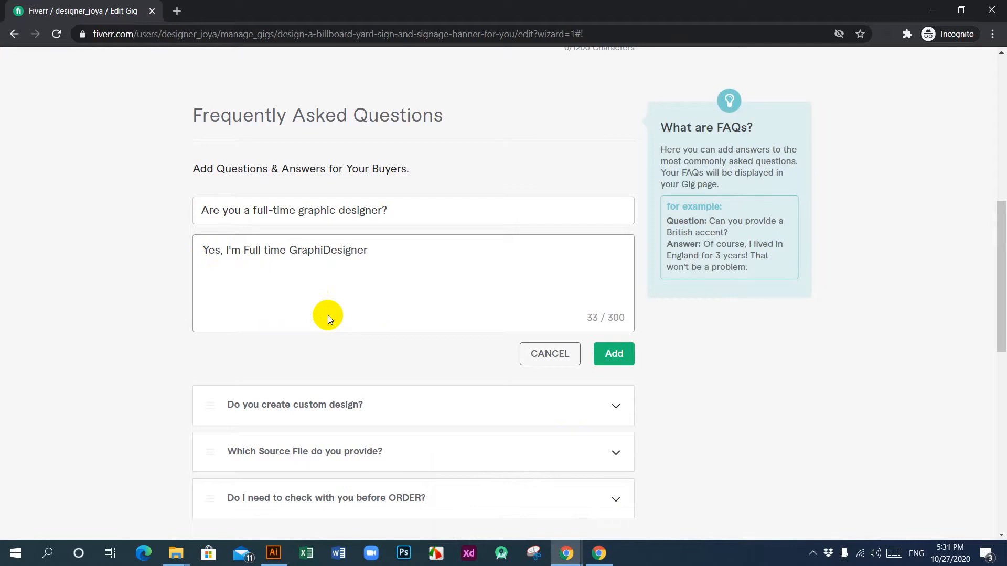
click(387, 249)
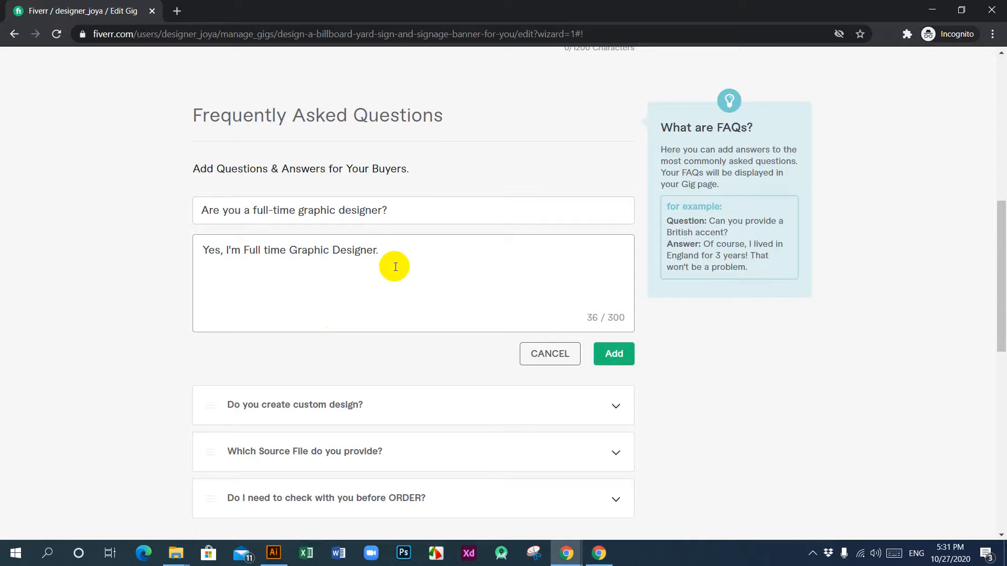
click(614, 354)
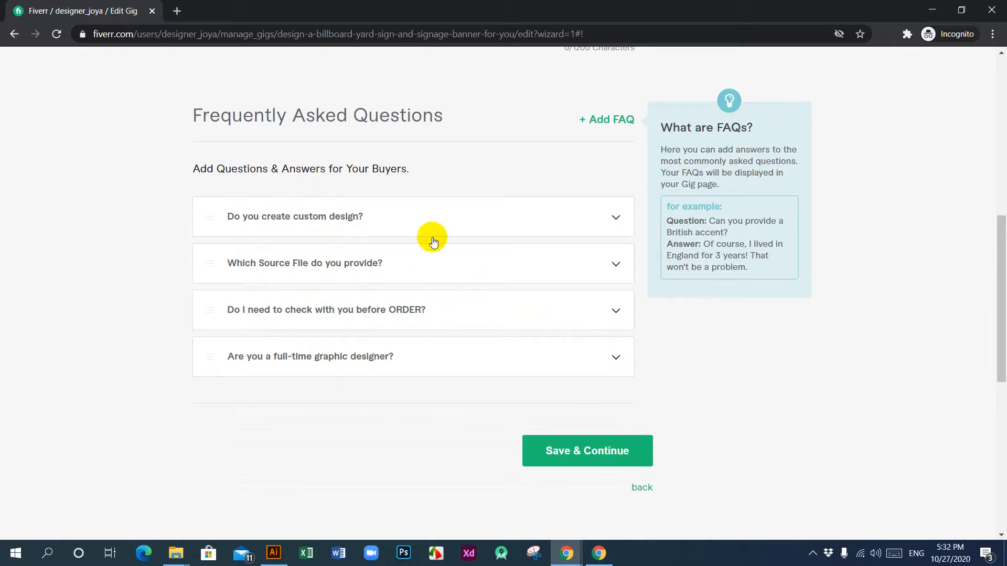
Step: Look through the reference gig's FAQ, reviews, related tags and description
mouse_move(565, 560)
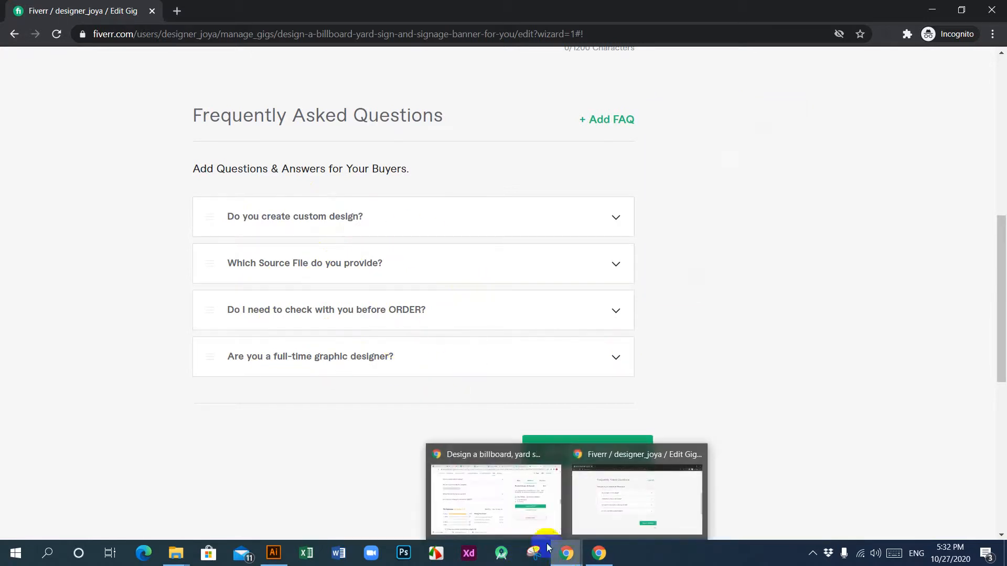
click(489, 511)
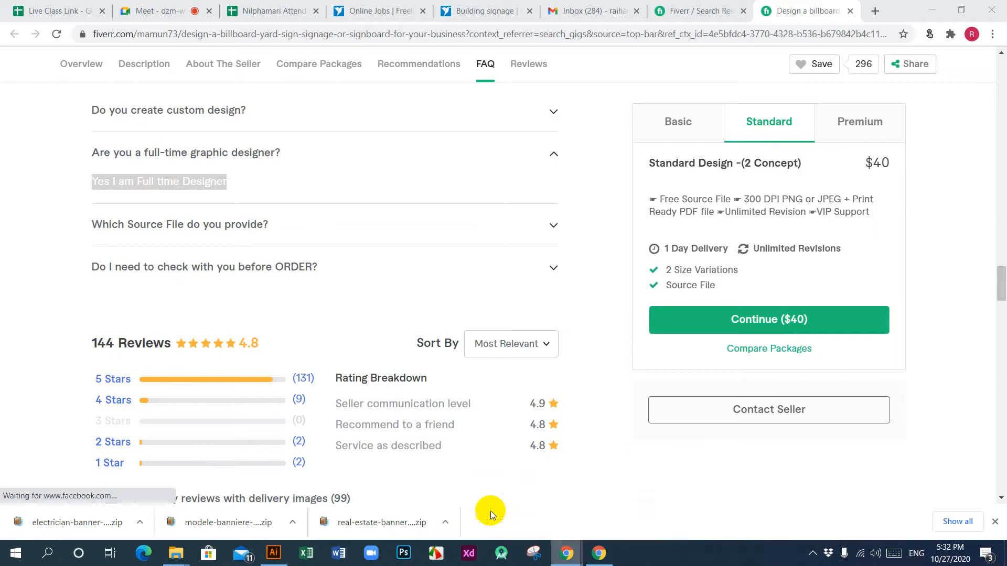
click(593, 203)
scroll(353, 366, down, 3)
scroll(354, 371, down, 10)
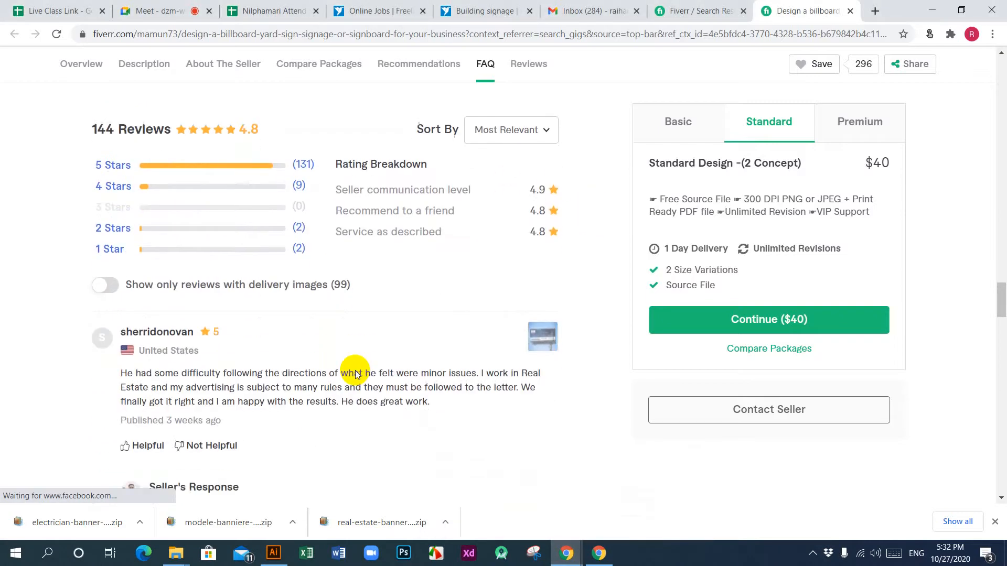
scroll(354, 370, down, 6)
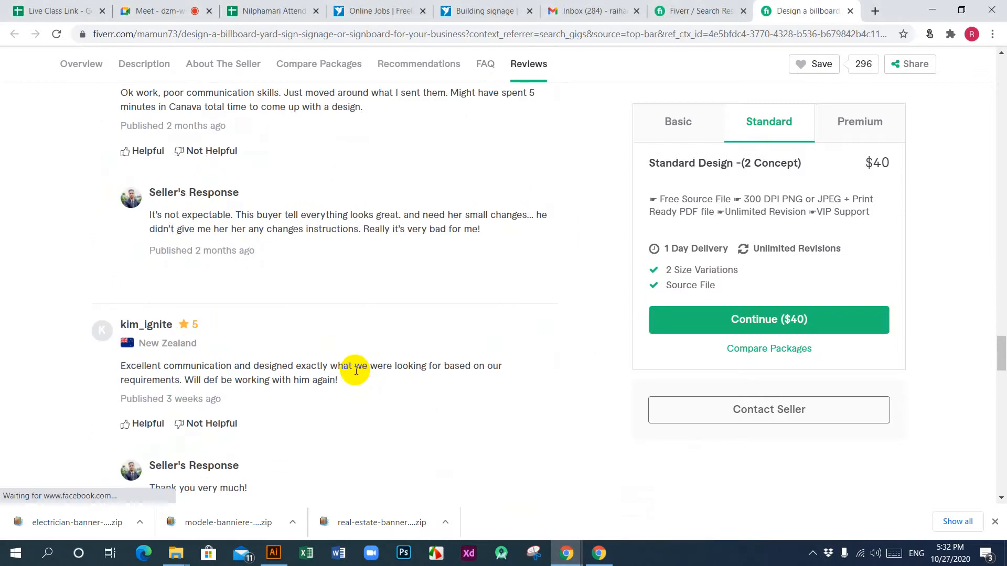
scroll(355, 374, down, 5)
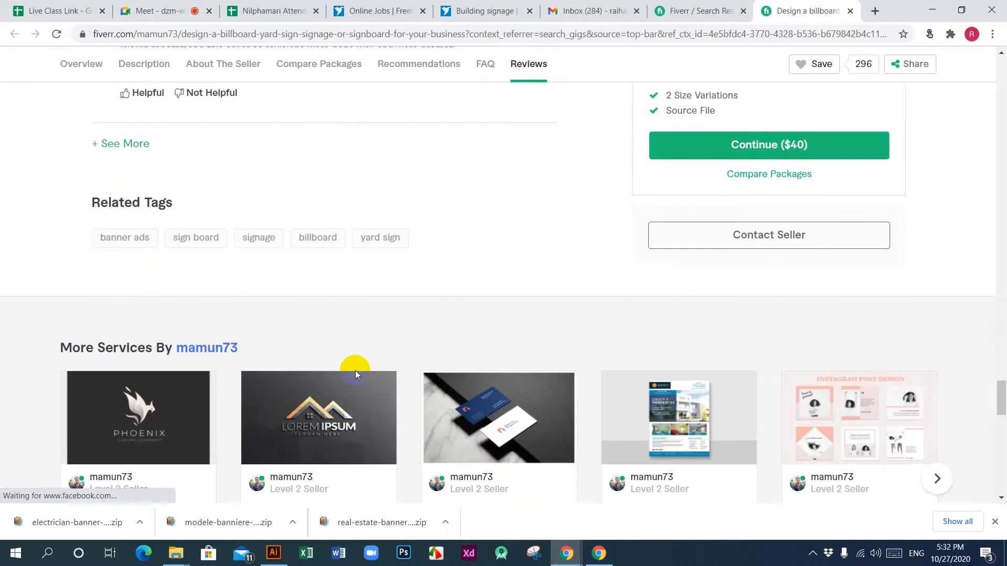
scroll(354, 370, up, 15)
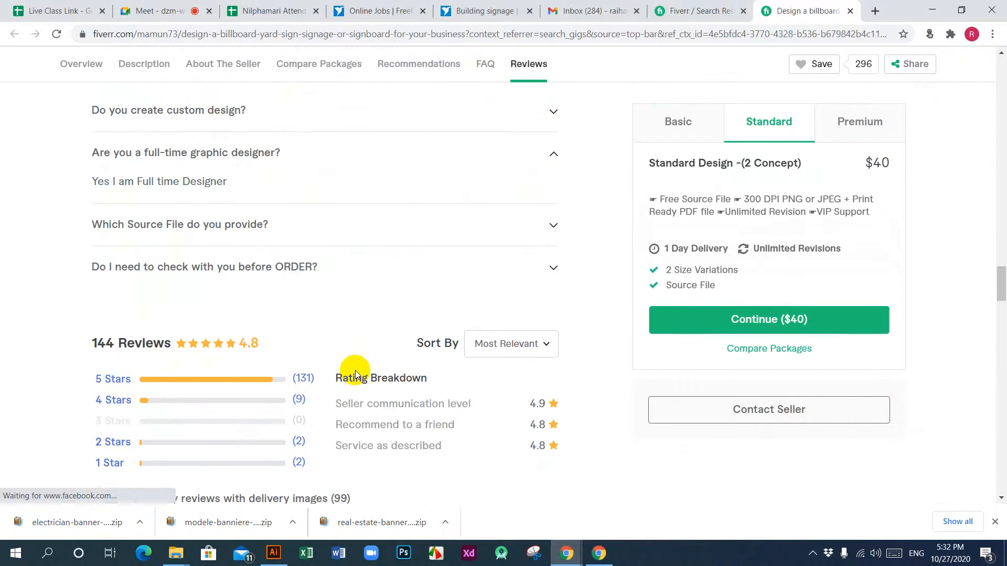
scroll(355, 373, up, 20)
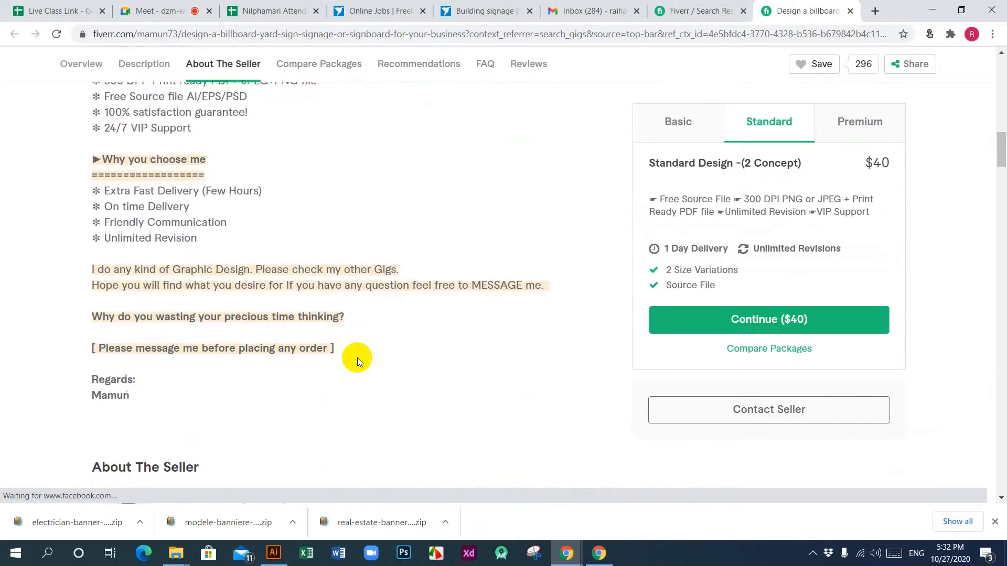
scroll(357, 362, up, 10)
Step: Close the reference gig and open the first "signage design" search result, the billboard, yard sign and vinyl banner gig, in a new tab
click(702, 11)
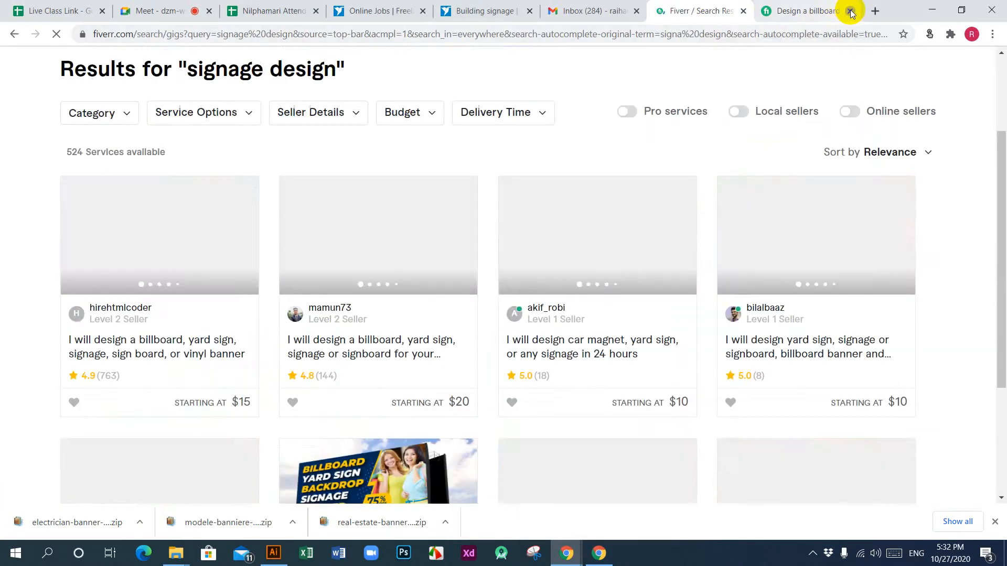
click(850, 11)
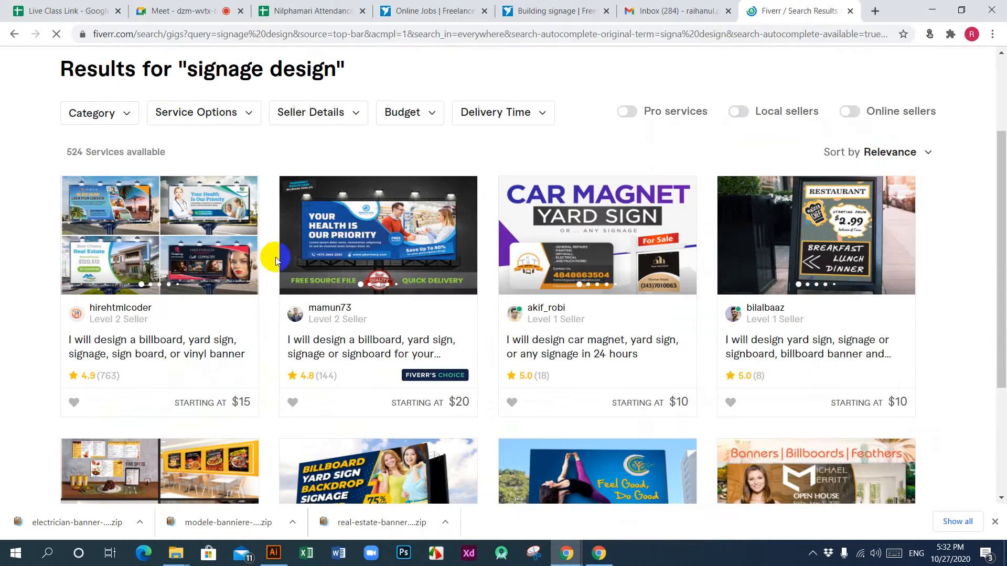
right_click(161, 341)
click(184, 353)
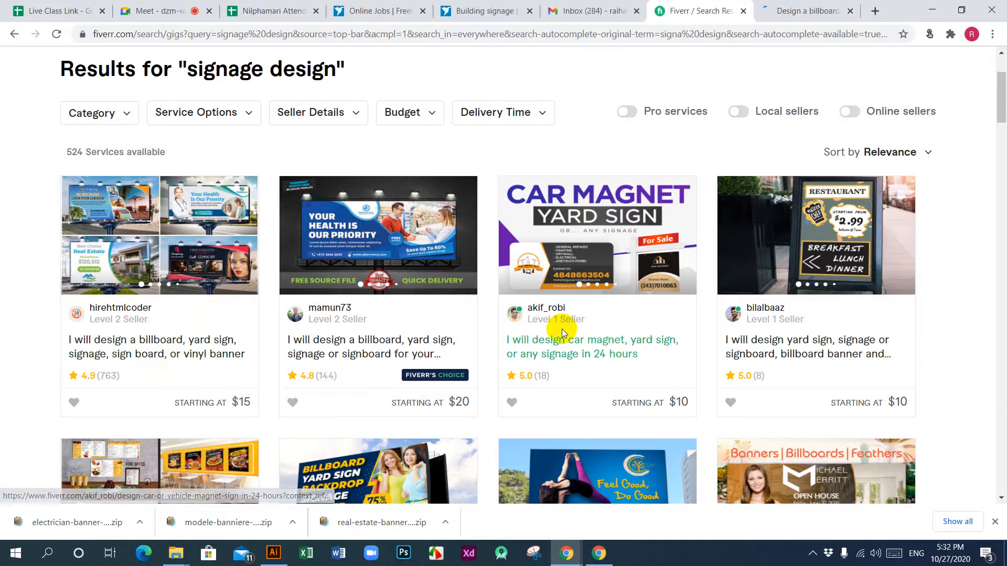
Step: Open the "design perfect printable vinyl banner, billboard, signage" search result in a new tab
scroll(561, 328, down, 5)
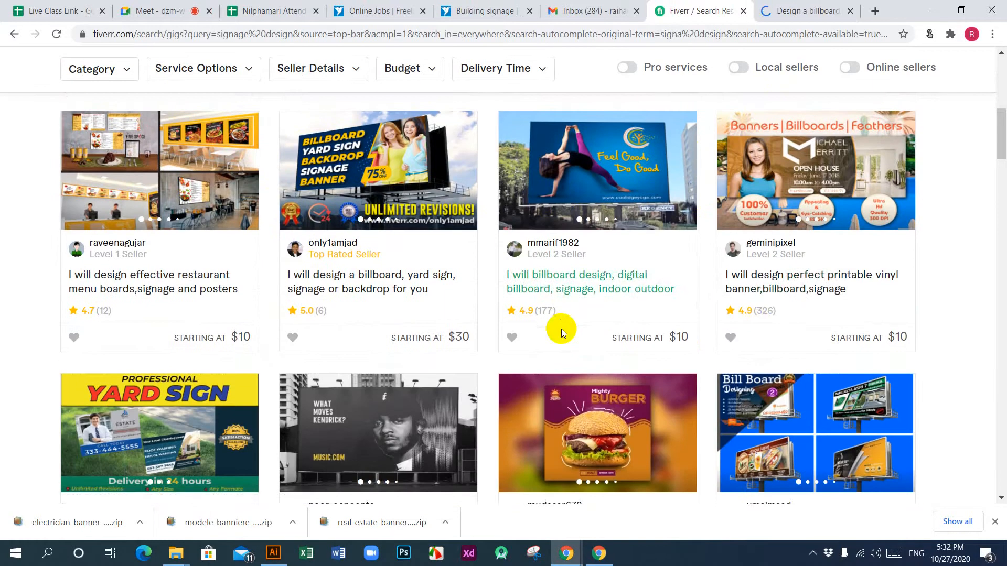
right_click(764, 288)
click(822, 297)
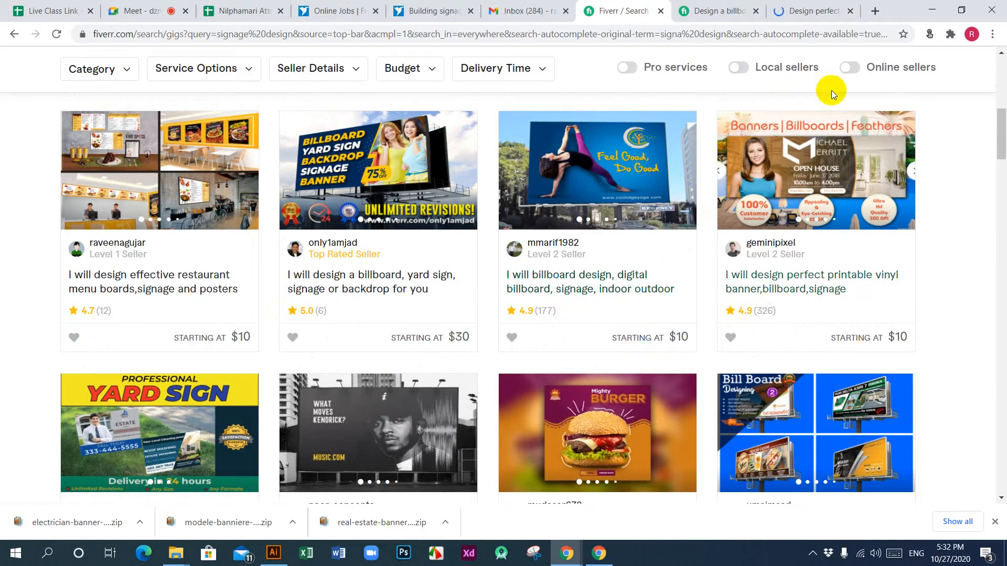
Step: Look through the billboard and yard sign reference gig down to its FAQ and read the answer about Design Mockup
click(732, 11)
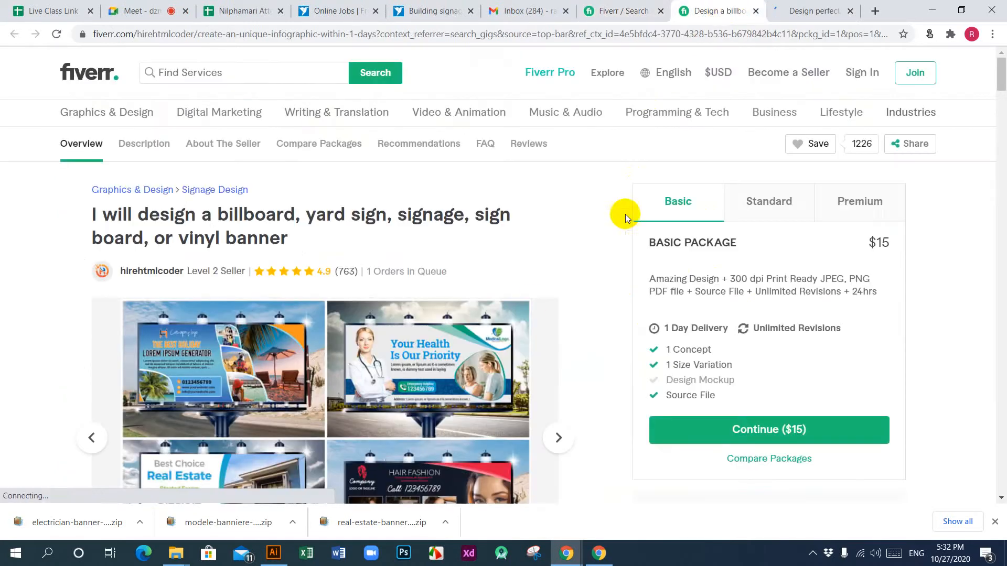
scroll(517, 317, down, 4)
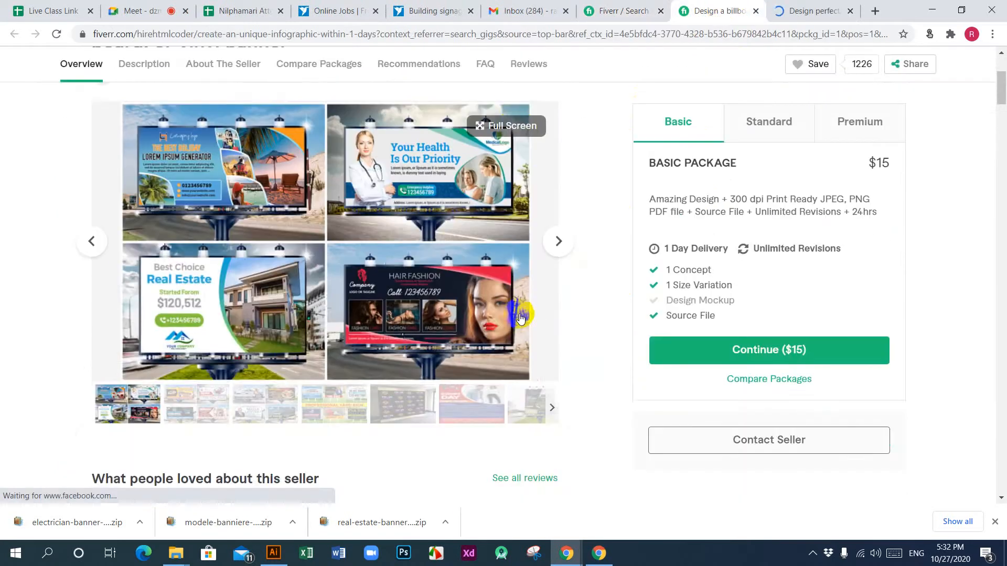
scroll(519, 314, down, 5)
scroll(519, 314, down, 5)
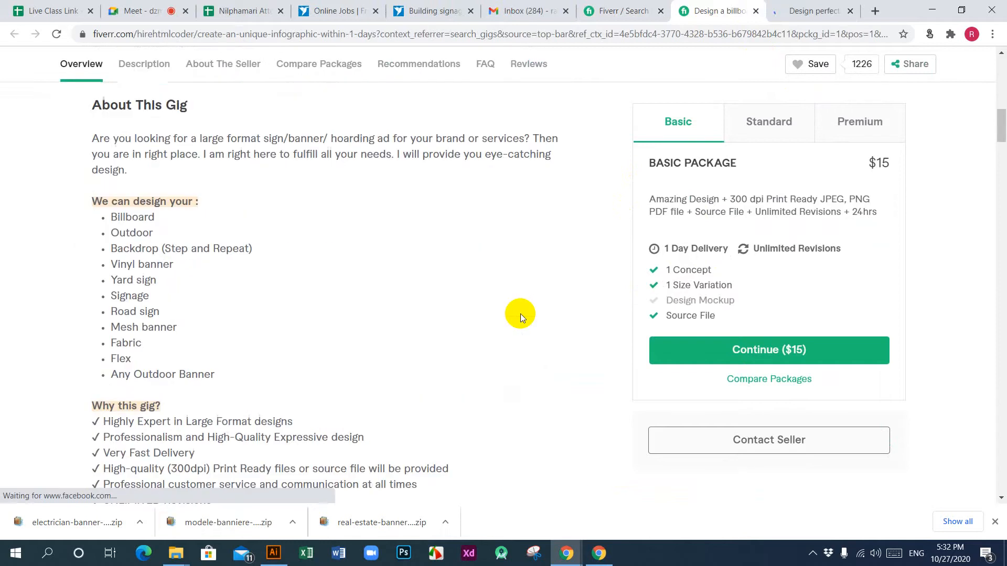
scroll(520, 313, down, 5)
scroll(520, 313, down, 10)
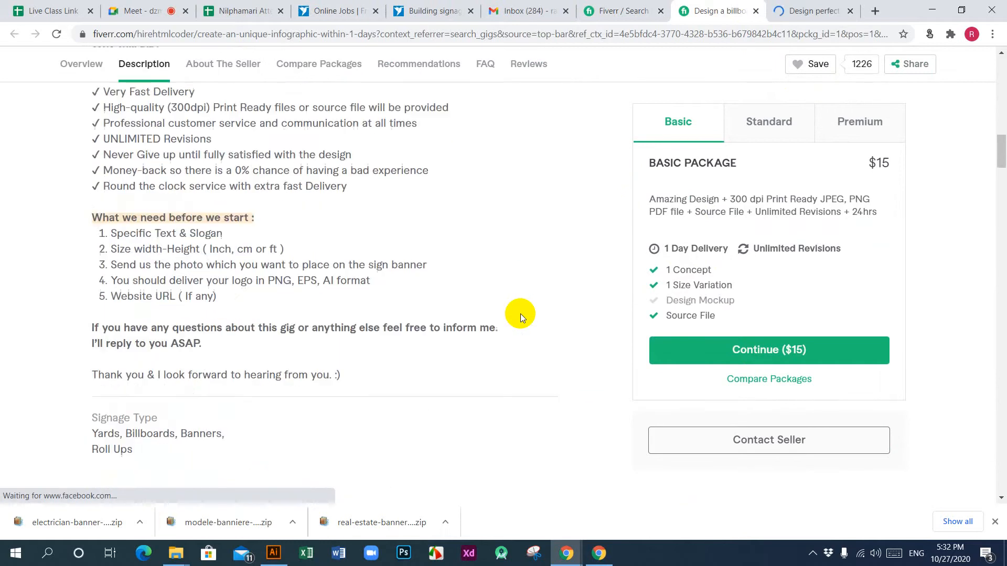
scroll(520, 314, down, 12)
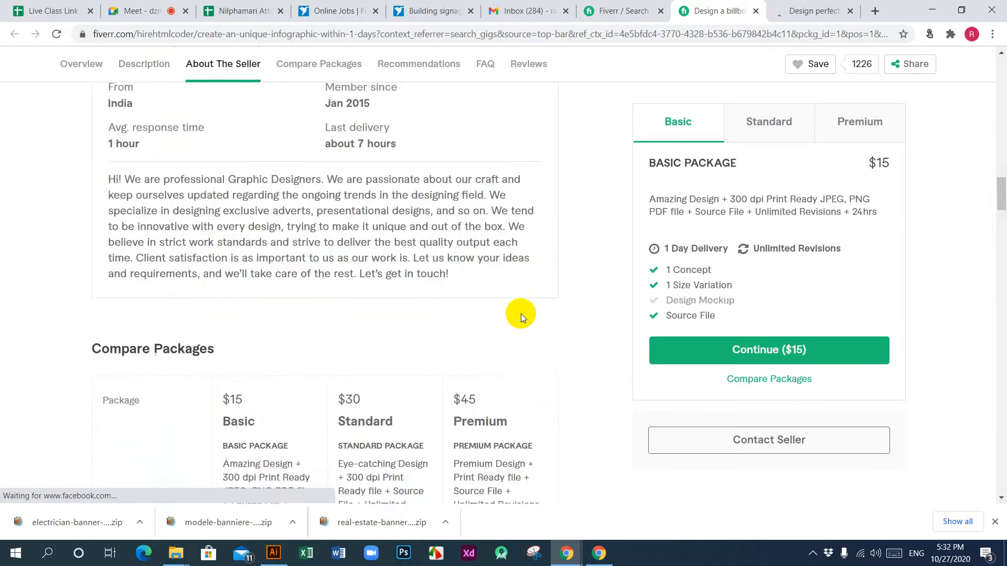
scroll(520, 314, down, 10)
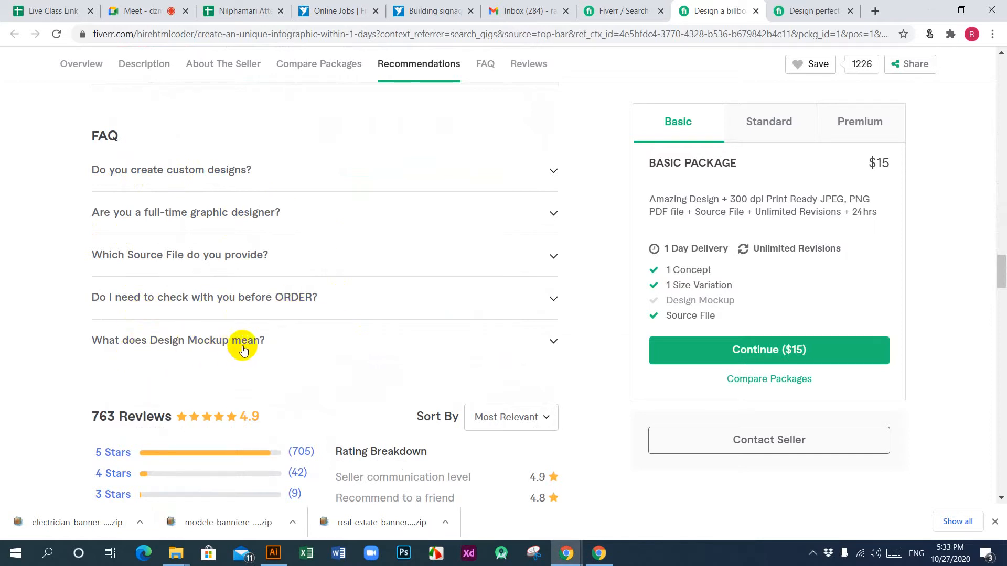
click(554, 342)
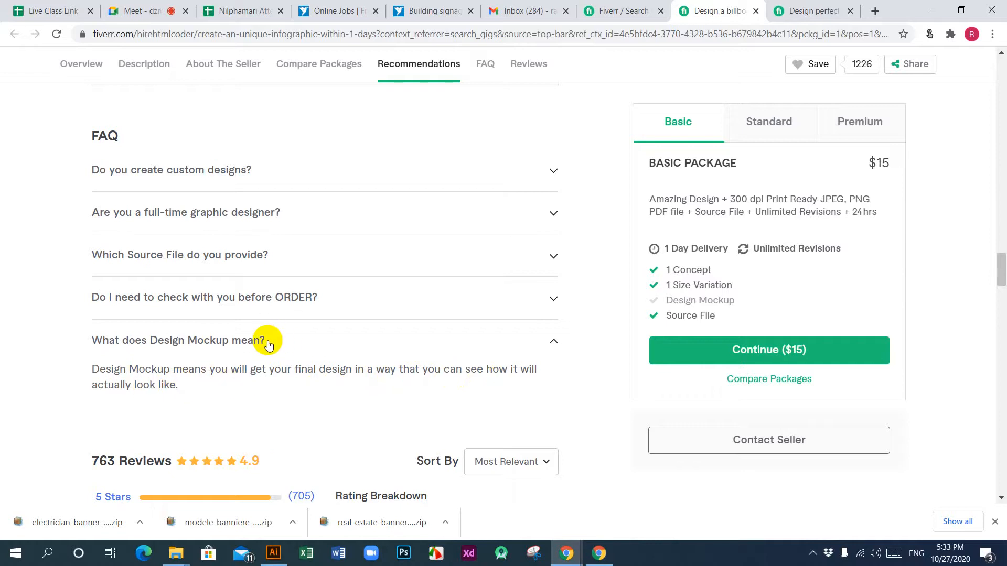
Step: Start a fifth FAQ in the gig being edited with the reference gig's question "What does Design Mockup mean?"
drag(266, 343, 92, 340)
key(ctrl+c)
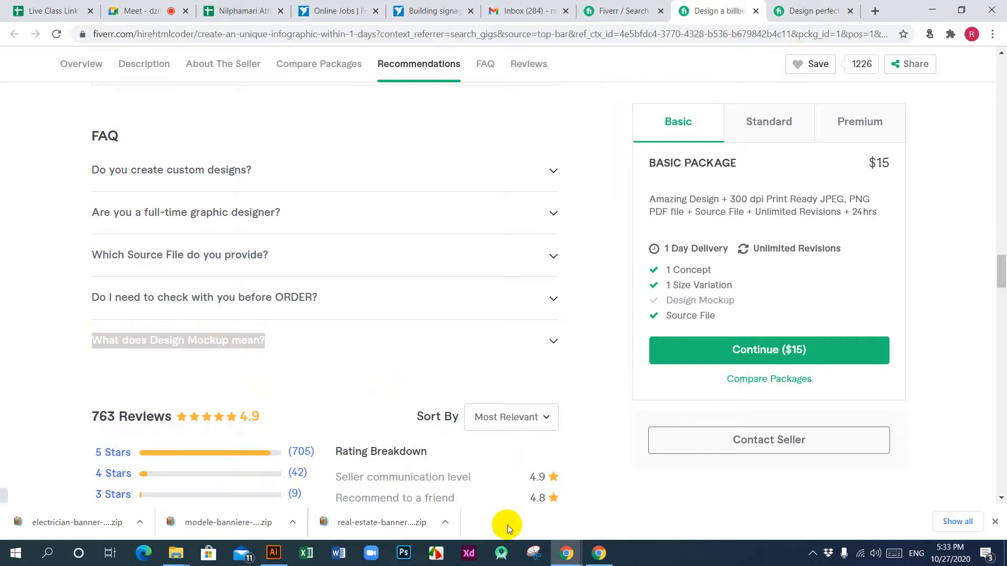
mouse_move(563, 551)
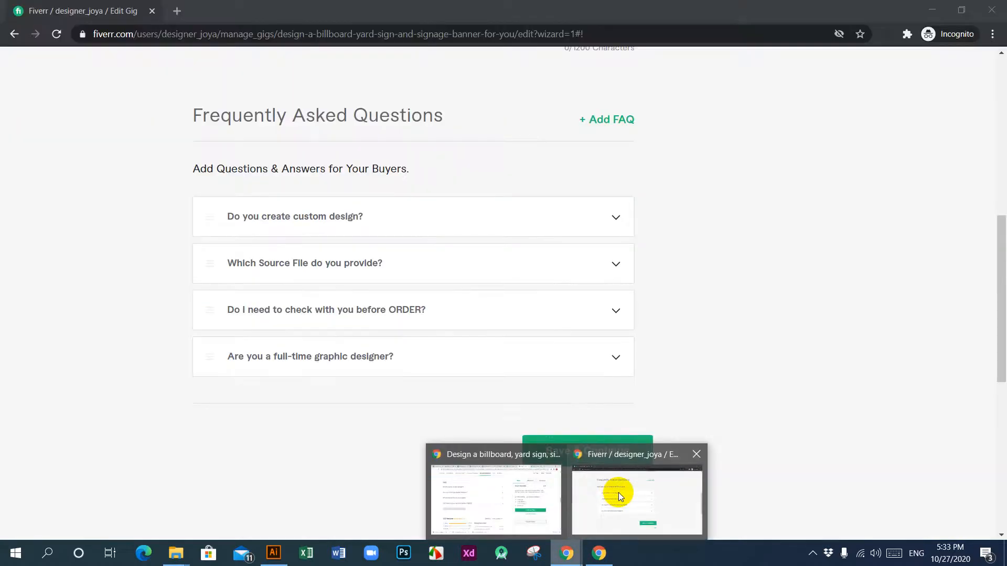
click(619, 493)
click(610, 118)
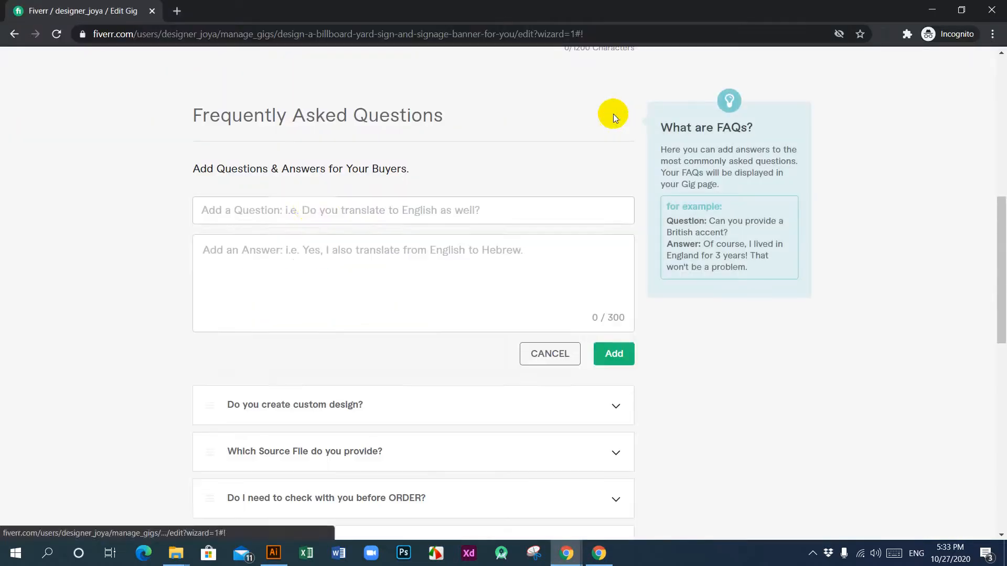
click(309, 207)
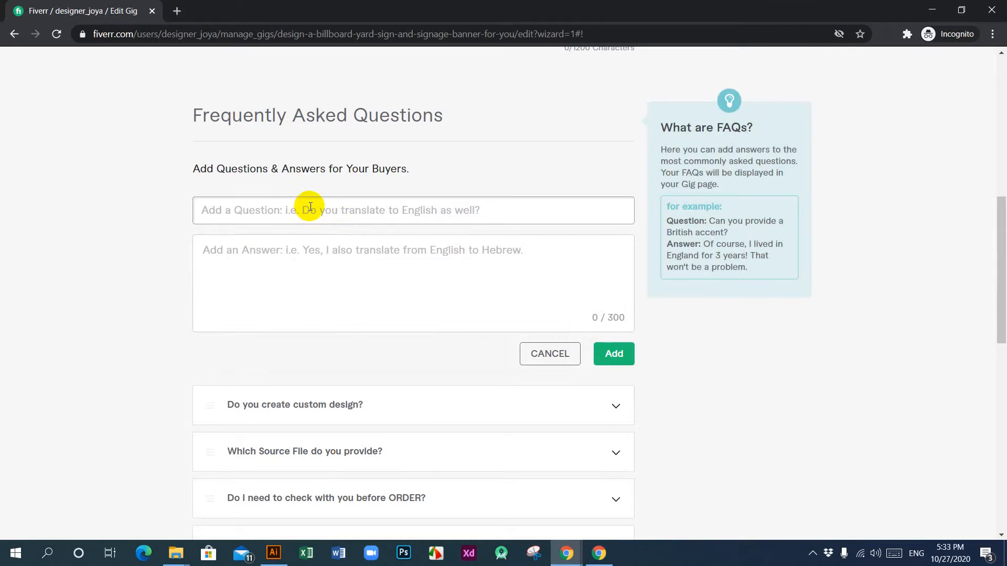
key(ctrl+v)
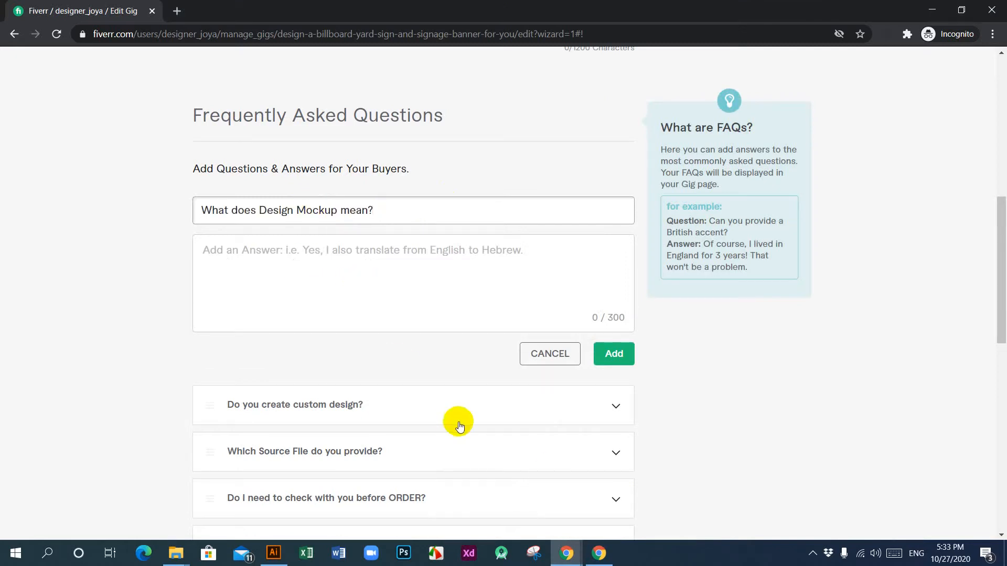
Step: Copy the reference gig's Design Mockup answer into the new FAQ's answer
mouse_move(566, 558)
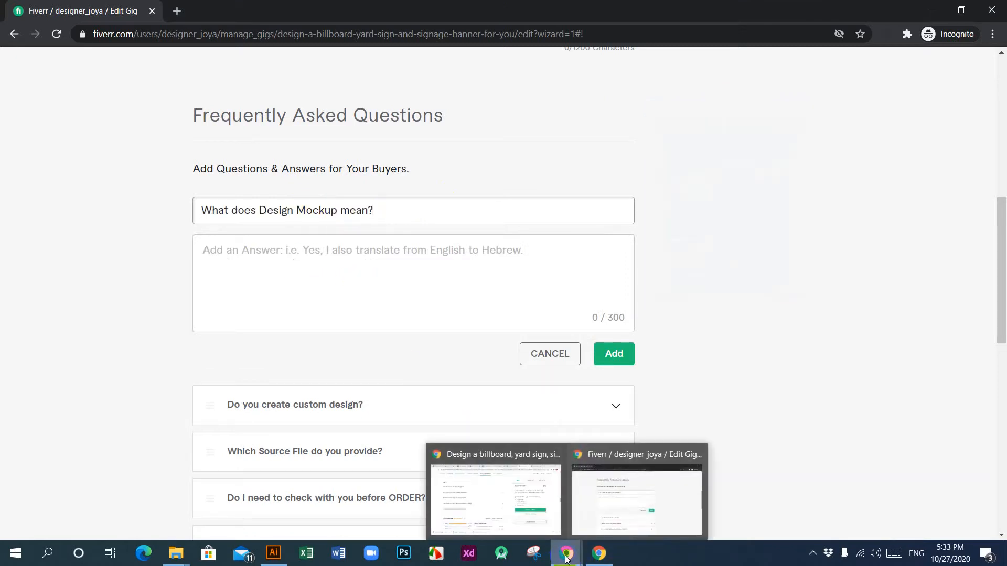
click(511, 509)
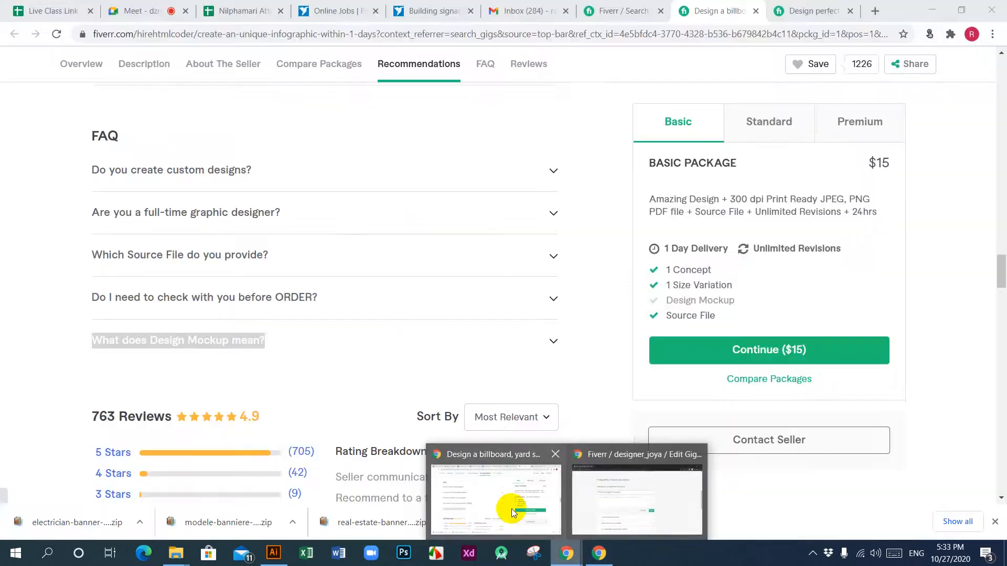
click(553, 339)
scroll(443, 337, down, 3)
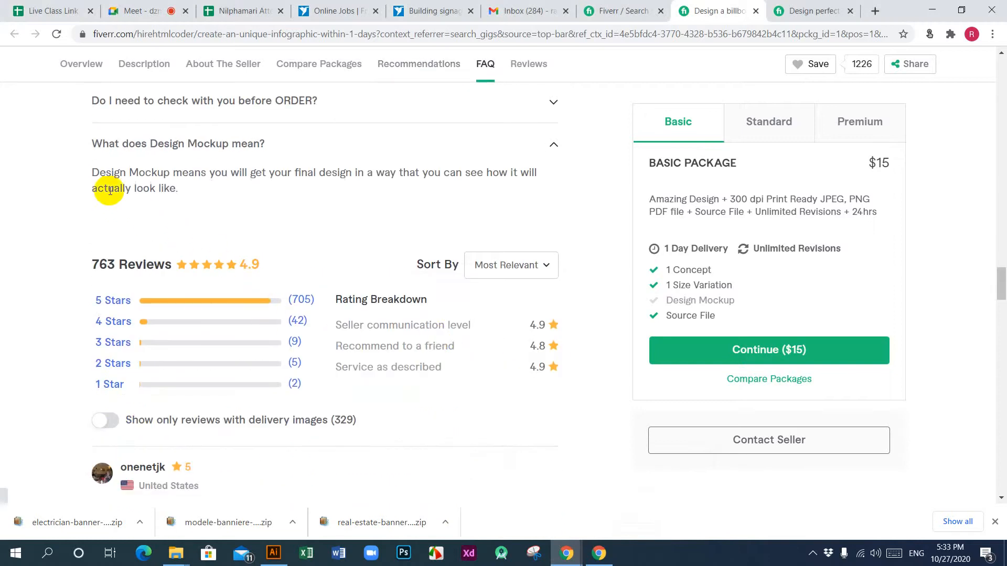
drag(92, 173, 180, 188)
key(ctrl+c)
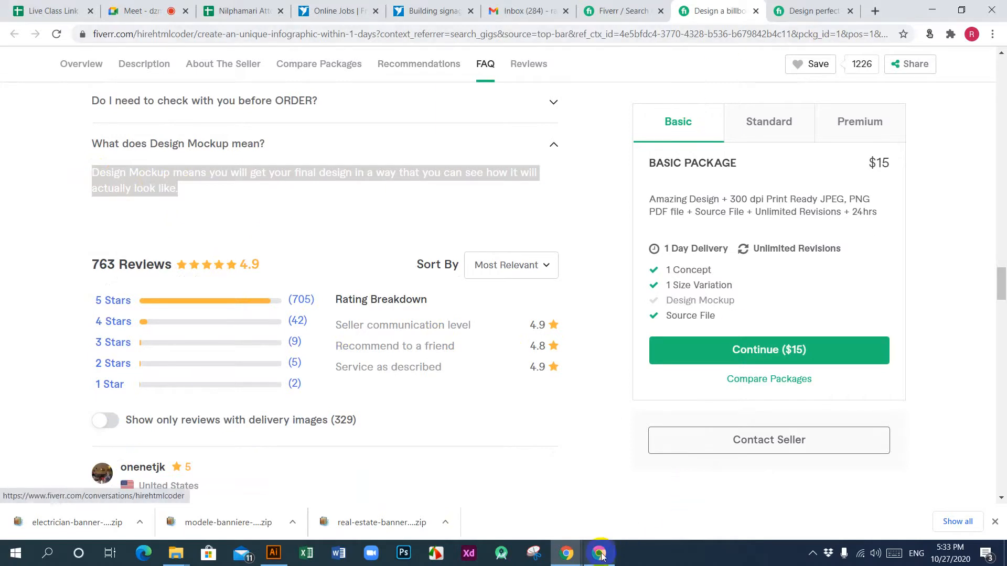
mouse_move(564, 555)
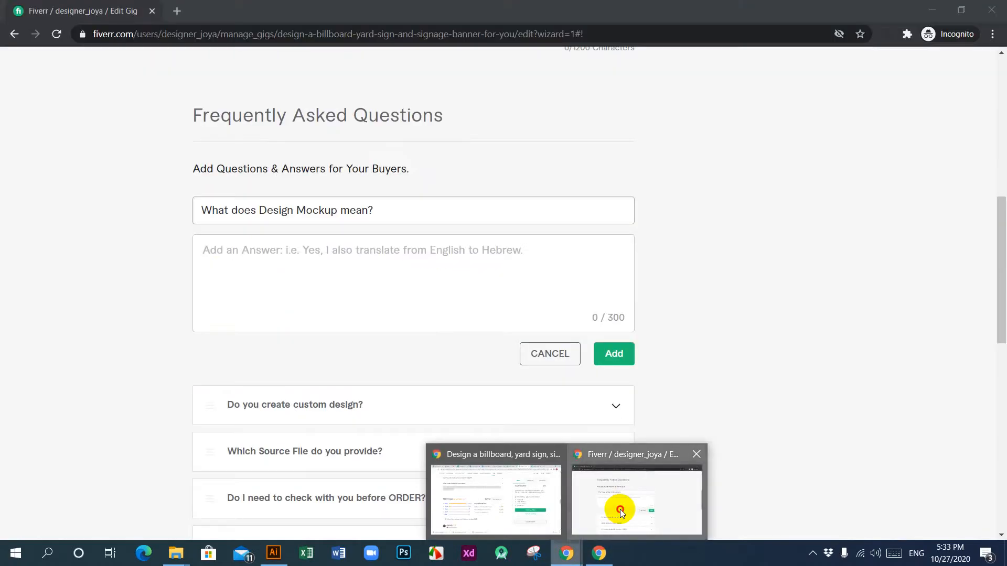
click(620, 508)
click(378, 256)
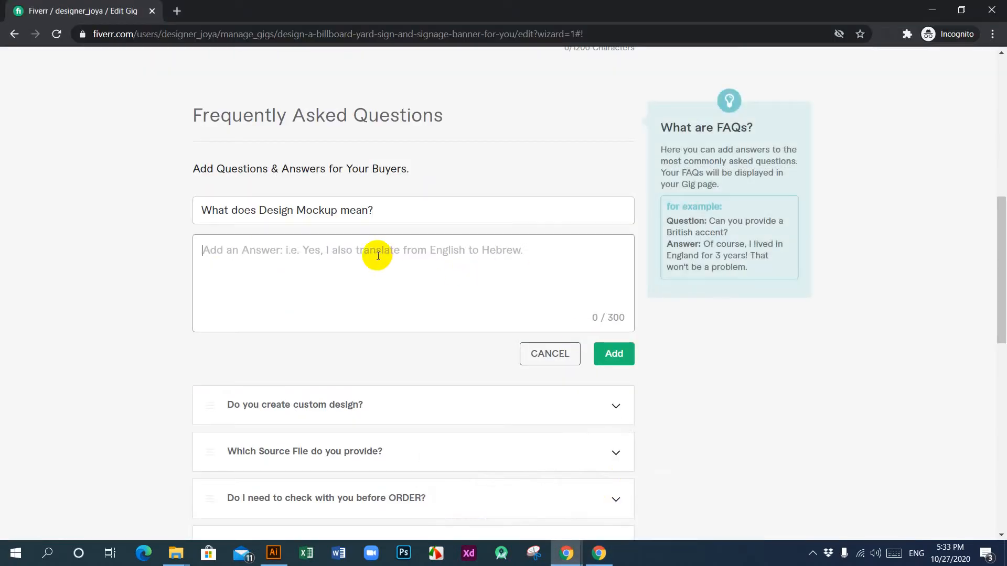
key(ctrl+v)
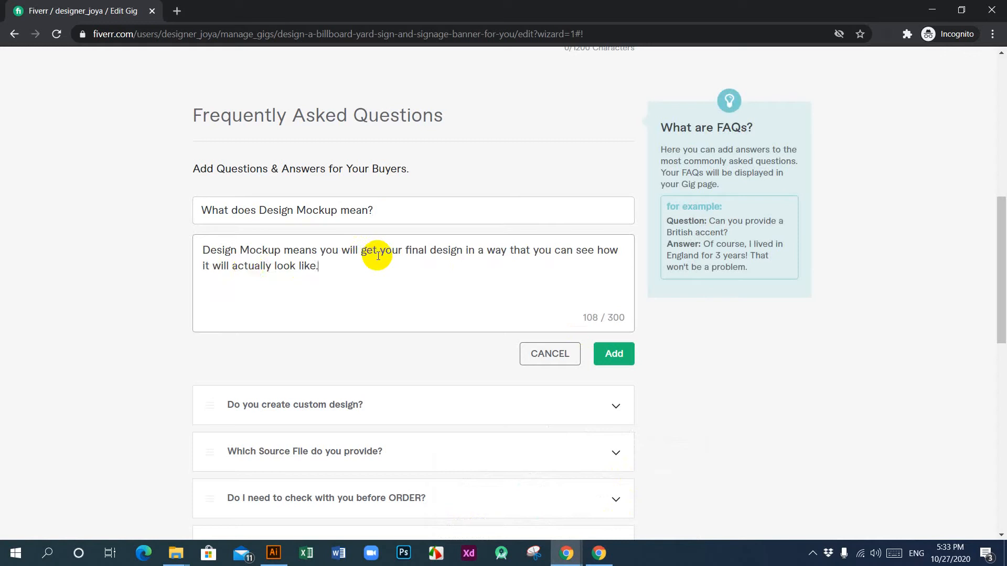
Step: Reword the new FAQ's question to "What does Mockup Design mean?"
click(239, 251)
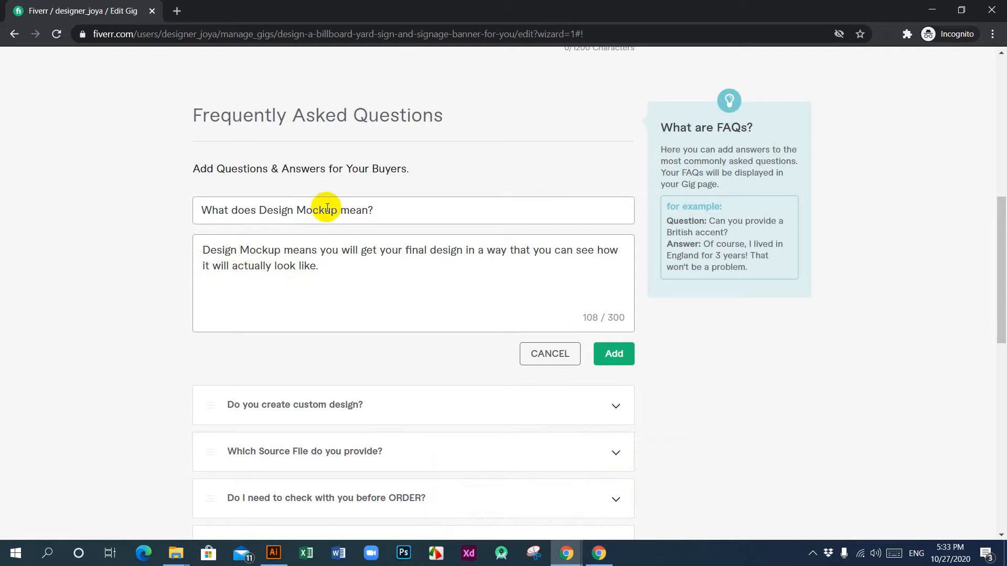
click(291, 212)
drag(293, 212, 270, 211)
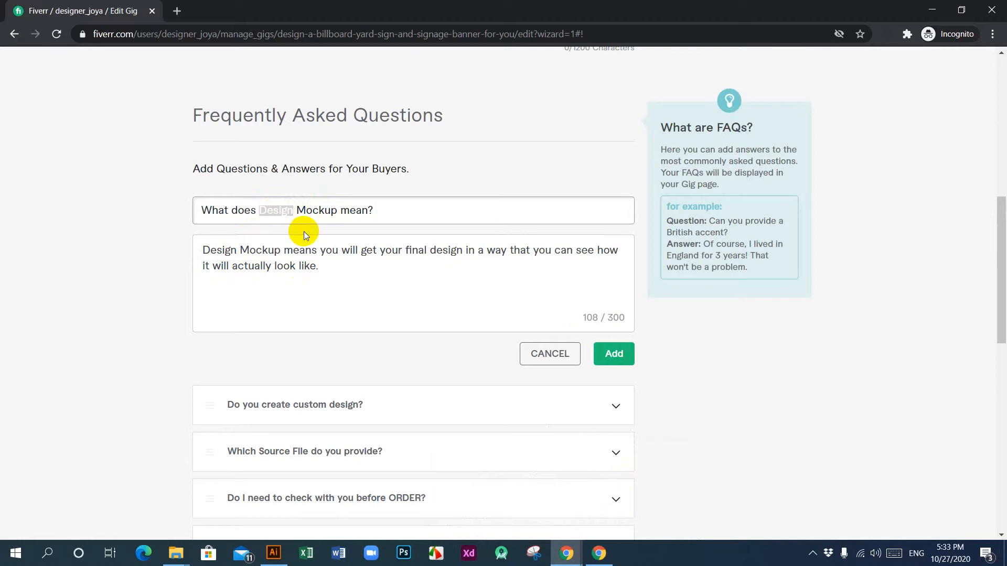
key(BackSpace)
key(BackSpace)
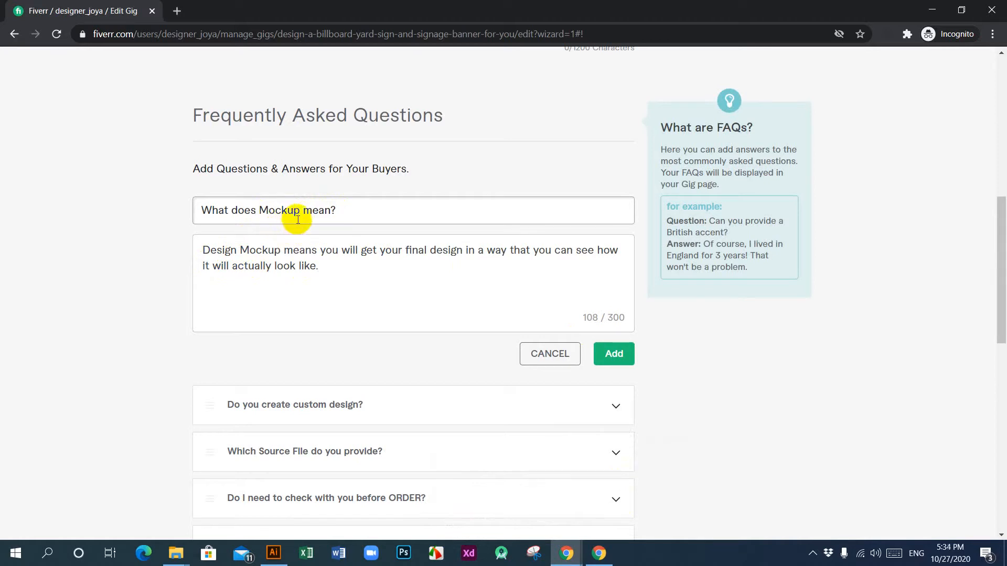
click(305, 212)
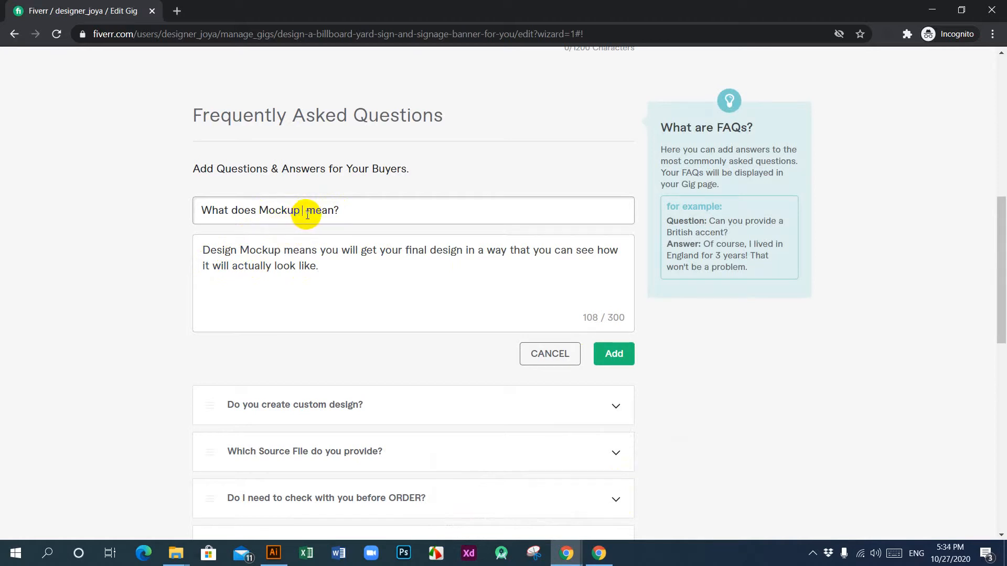
text(Design)
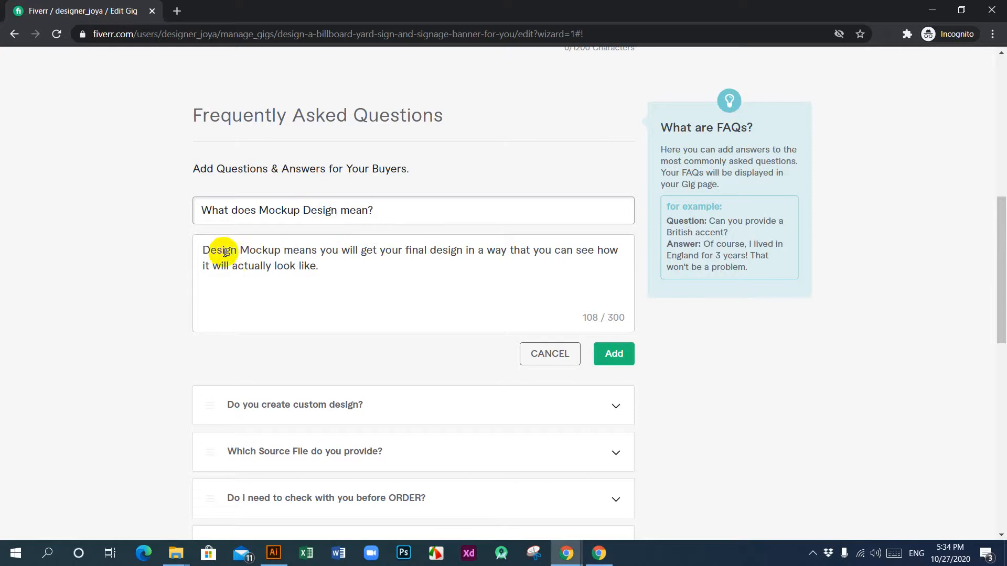
Step: Reword the start of the answer to "Mockup Design means" and add the fifth FAQ to the gig
drag(239, 251, 195, 254)
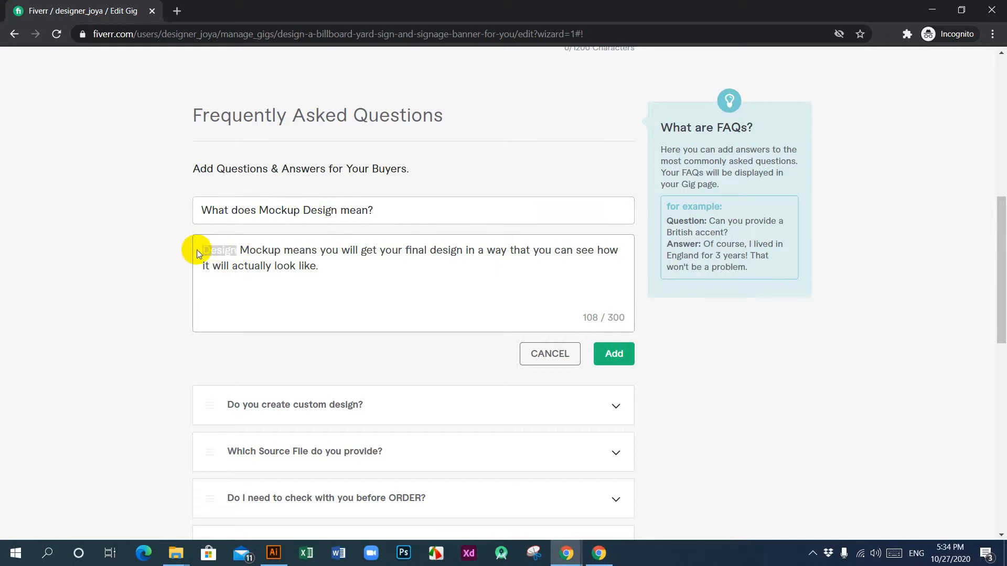
key(BackSpace)
key(Delete)
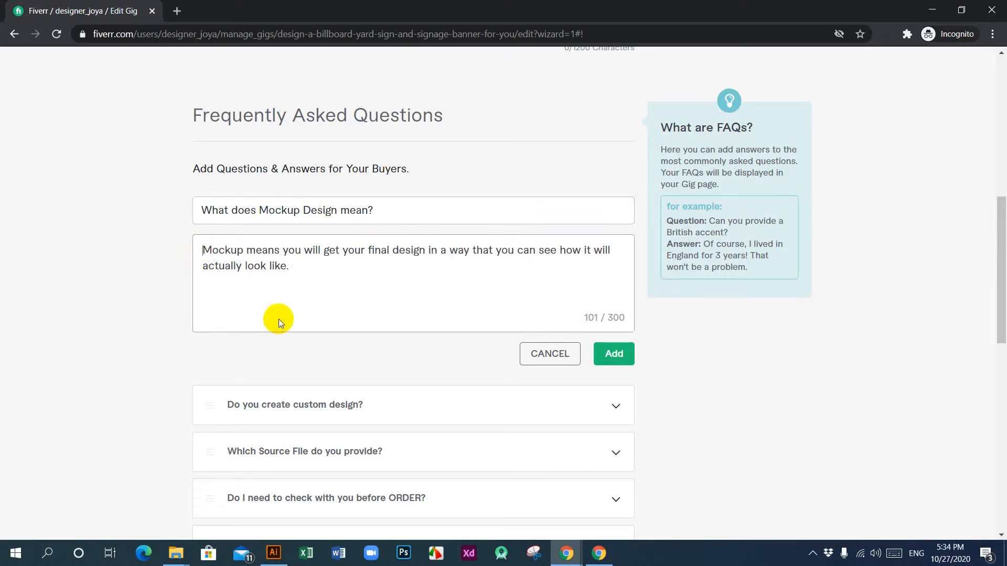
click(244, 250)
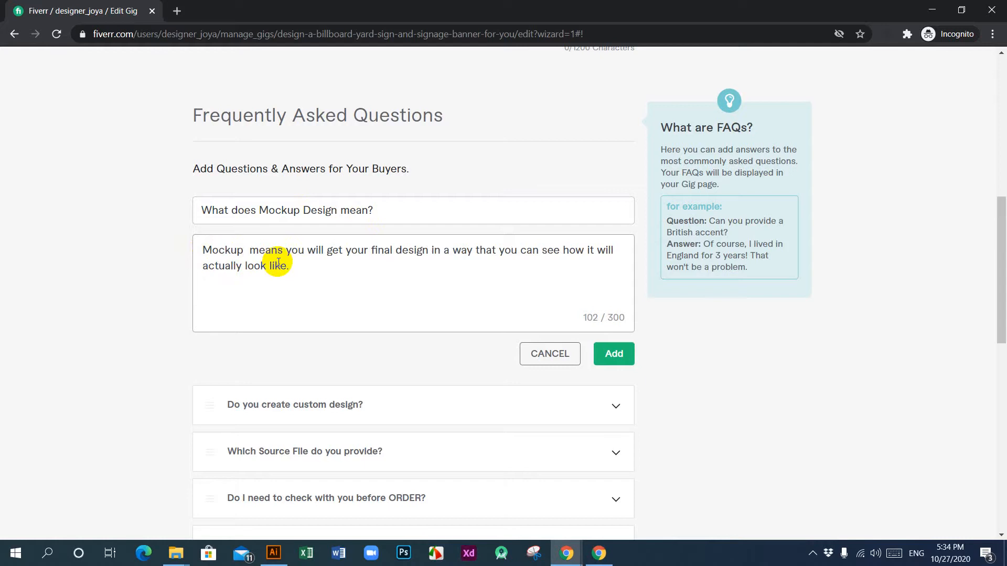
text(Design)
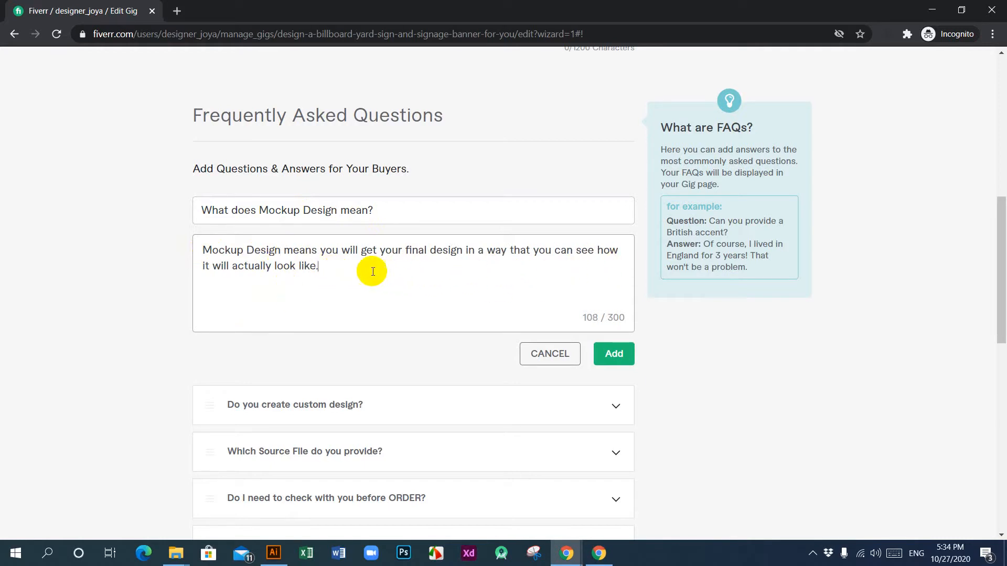
click(623, 358)
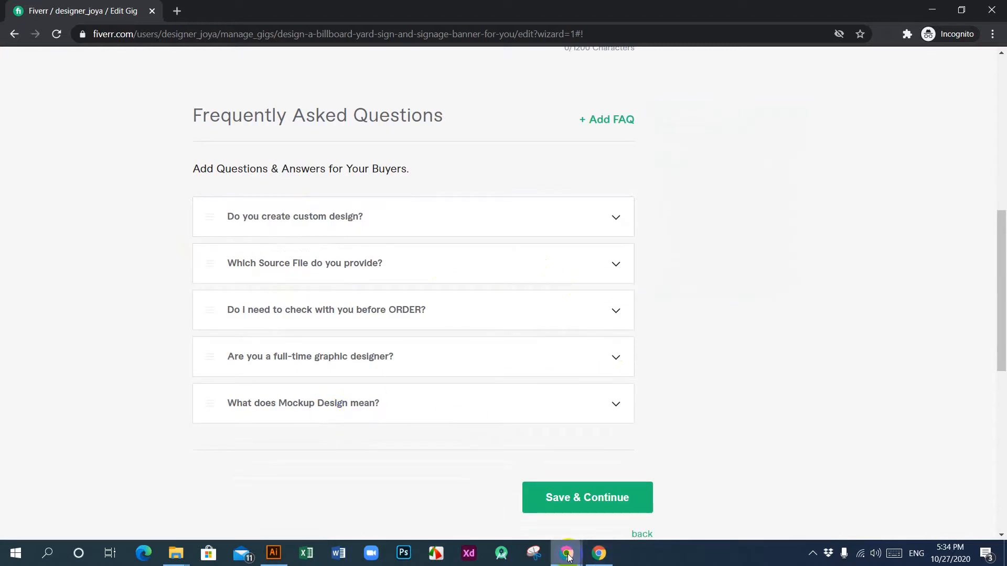
Step: Return to the reference gig and review its list of FAQ questions
mouse_move(568, 556)
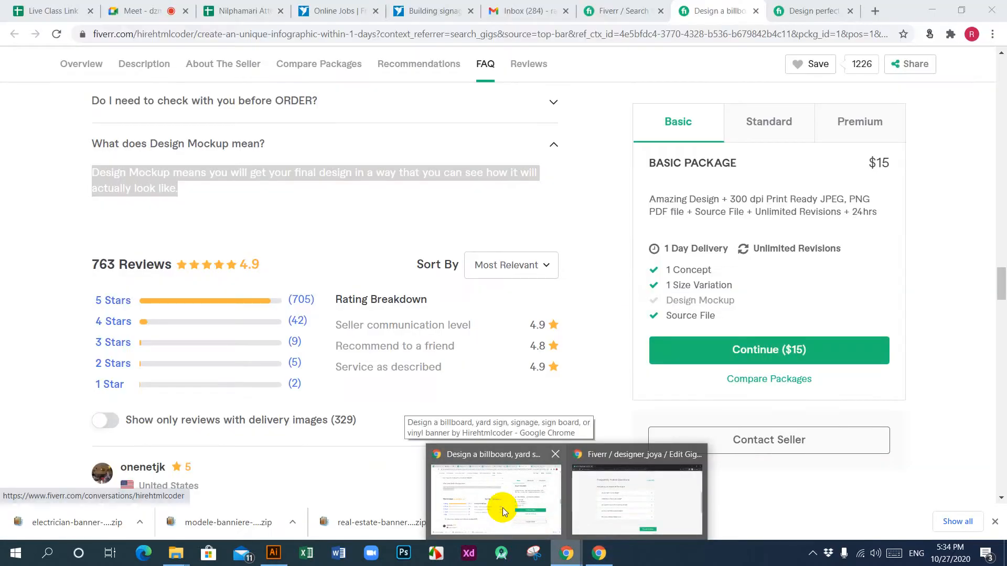
click(503, 508)
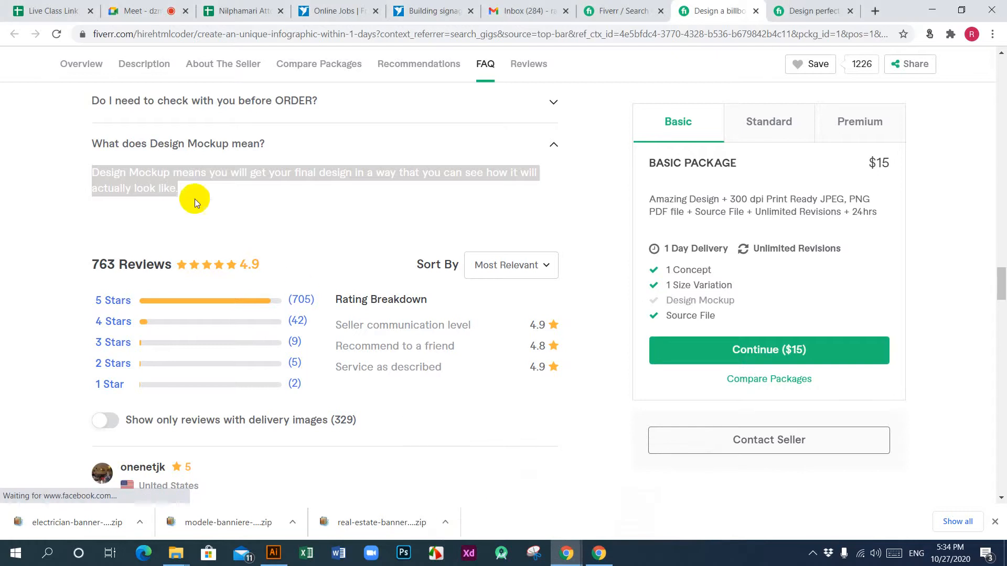
scroll(343, 336, up, 6)
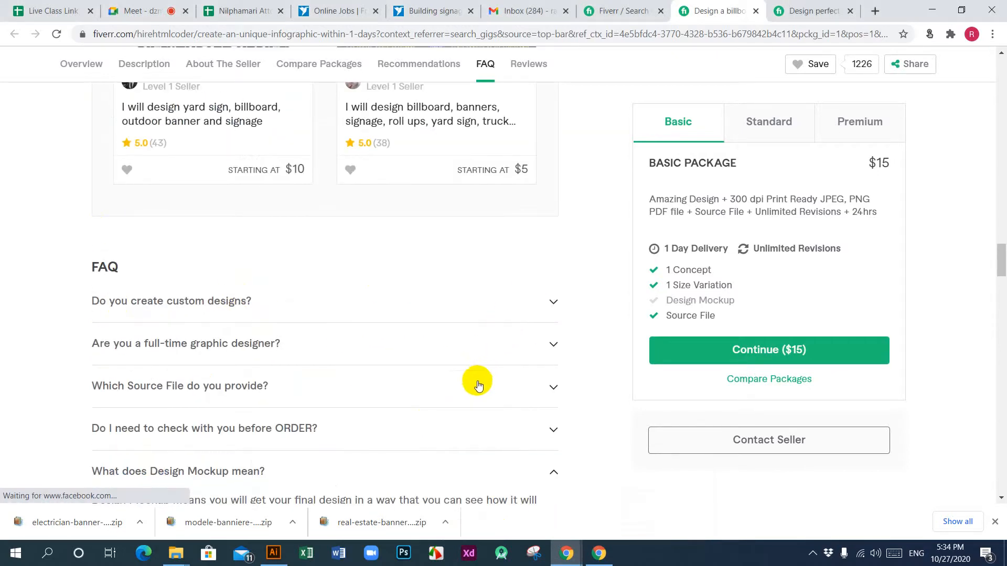
scroll(477, 386, down, 5)
scroll(475, 382, up, 5)
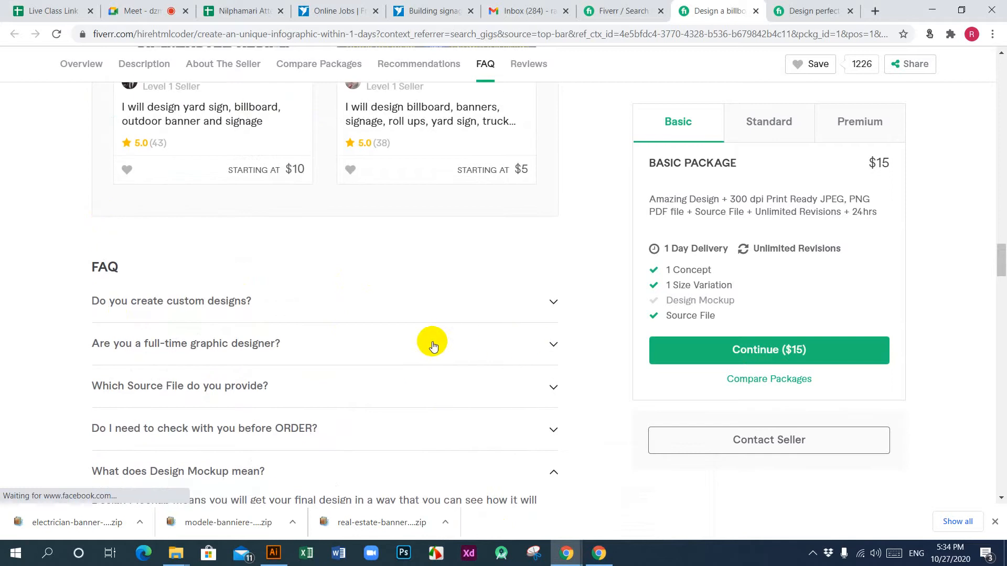
Step: Copy the reference gig's entire "About This Gig" text, from the opening question through the closing thank-you line
scroll(432, 346, up, 15)
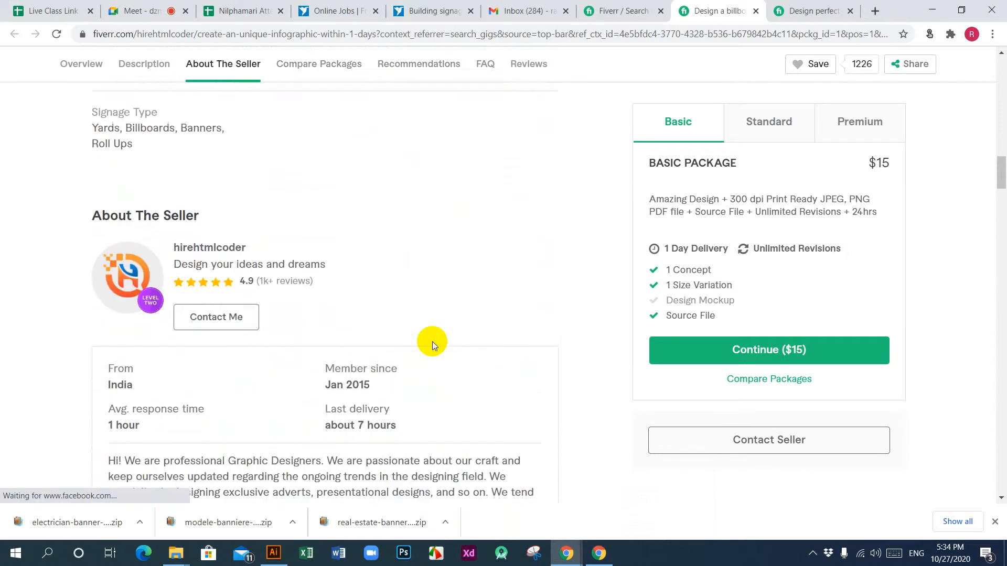
scroll(433, 345, up, 15)
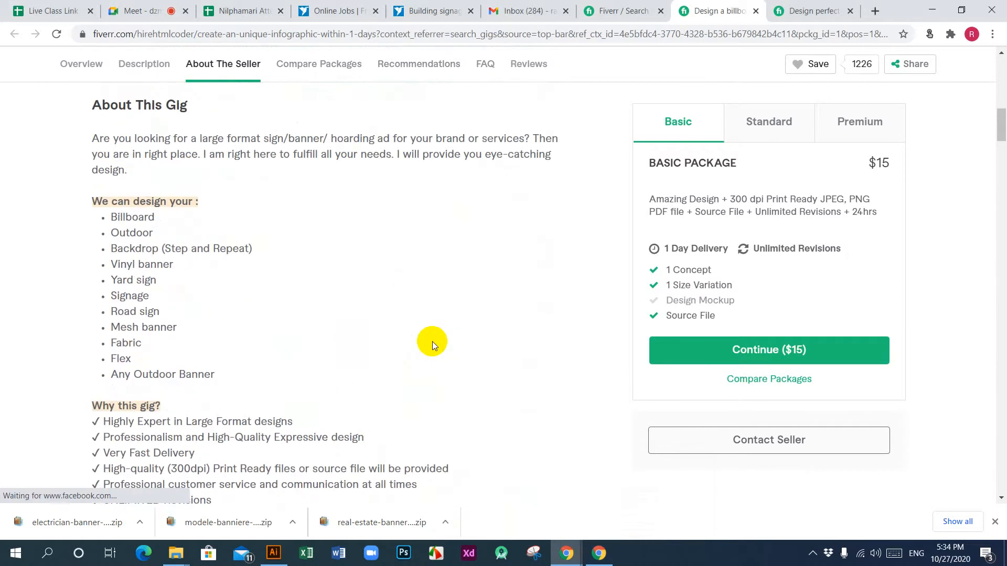
scroll(243, 334, up, 1)
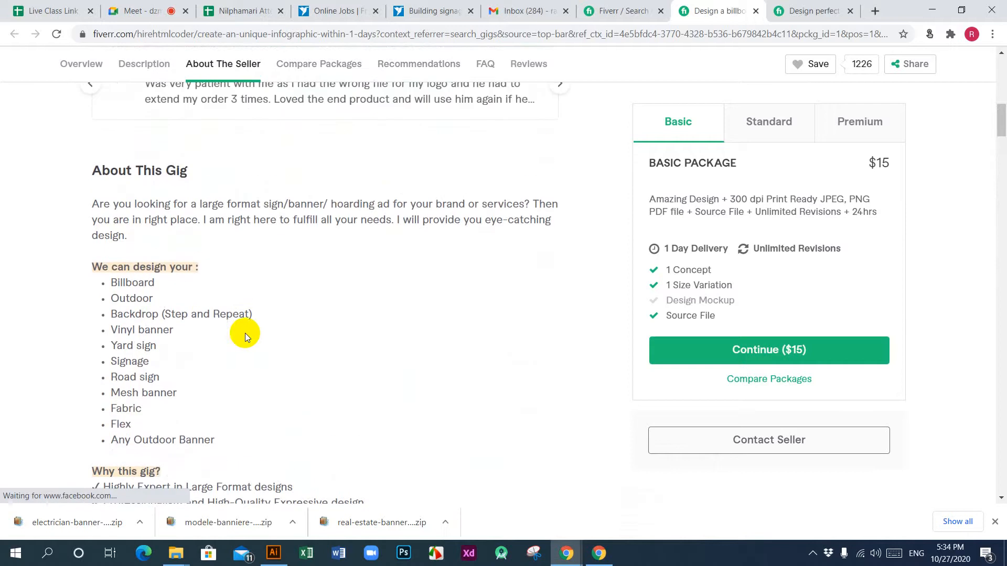
drag(93, 204, 378, 414)
scroll(148, 348, down, 5)
scroll(153, 348, down, 3)
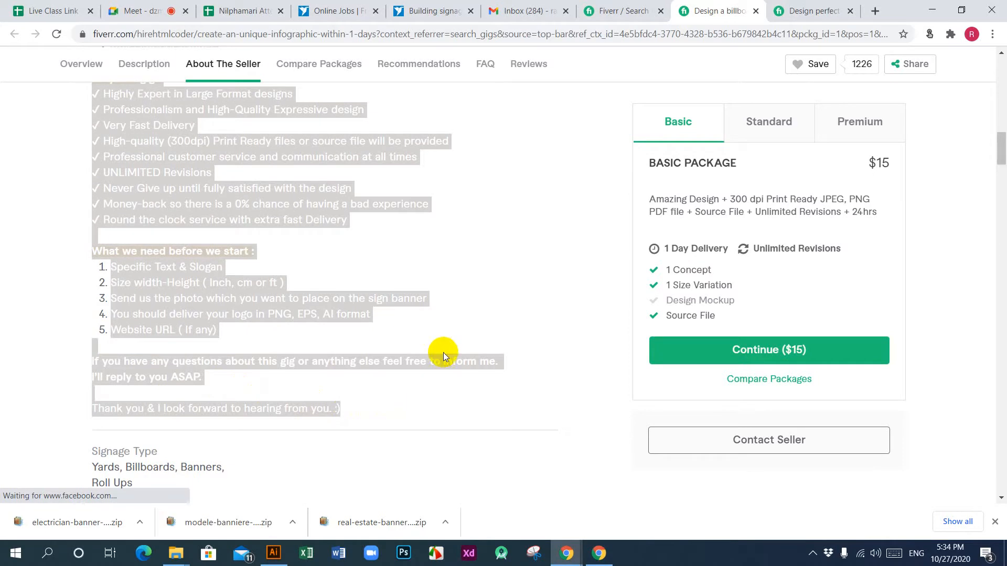
Step: Fill the empty Description of the gig being edited with the copied "About This Gig" text
mouse_move(573, 557)
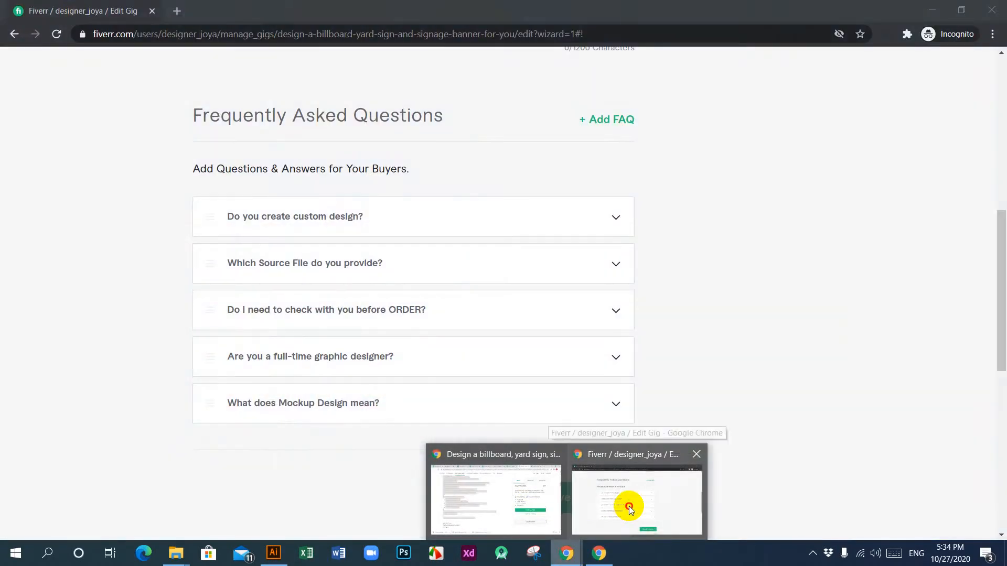
click(628, 506)
scroll(472, 230, up, 9)
scroll(323, 340, down, 3)
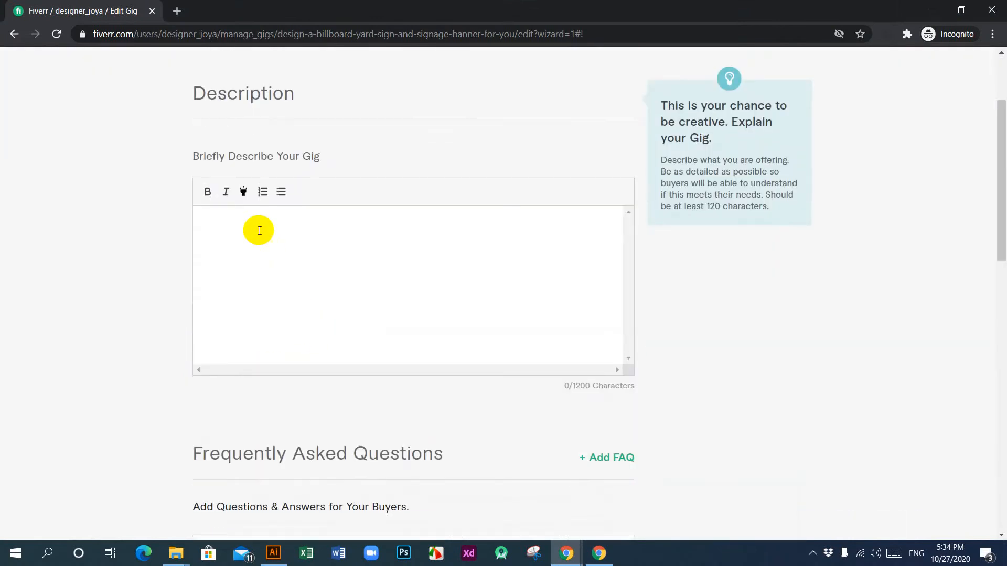
click(259, 231)
key(ctrl+v)
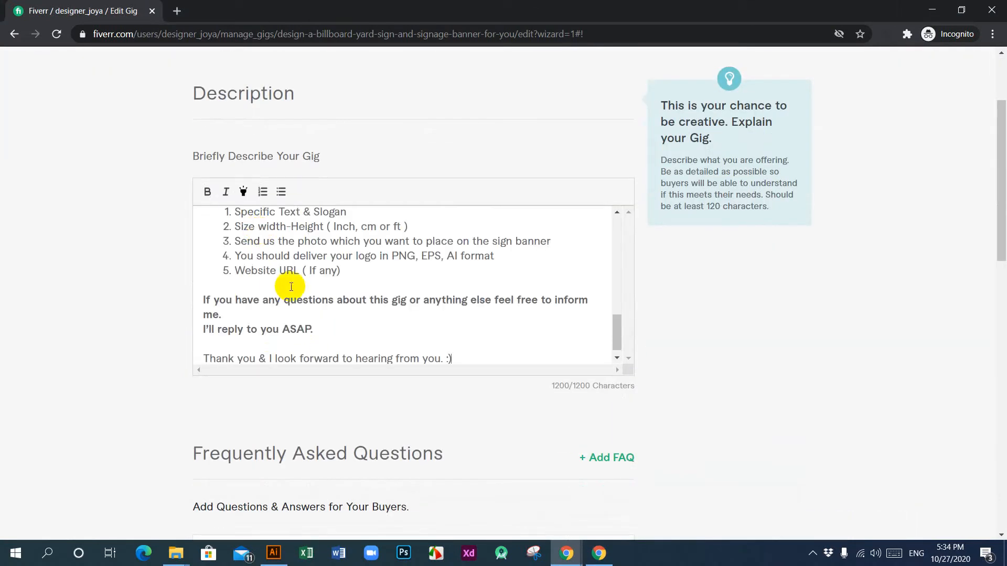
scroll(425, 357, down, 1)
scroll(425, 358, down, 9)
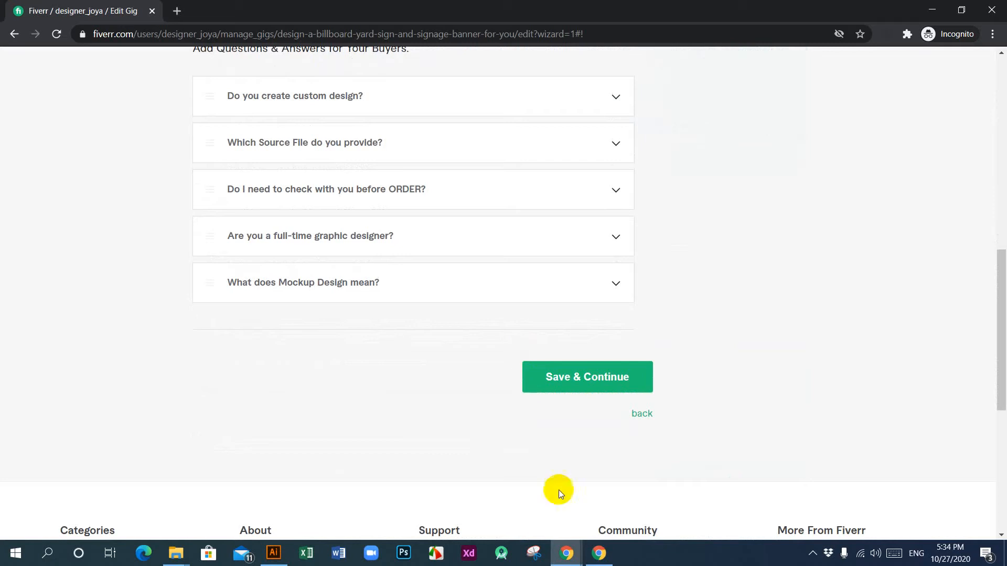
Step: Return to the billboard reference gig, skim its packages, FAQ and reviews, and close its page
mouse_move(570, 564)
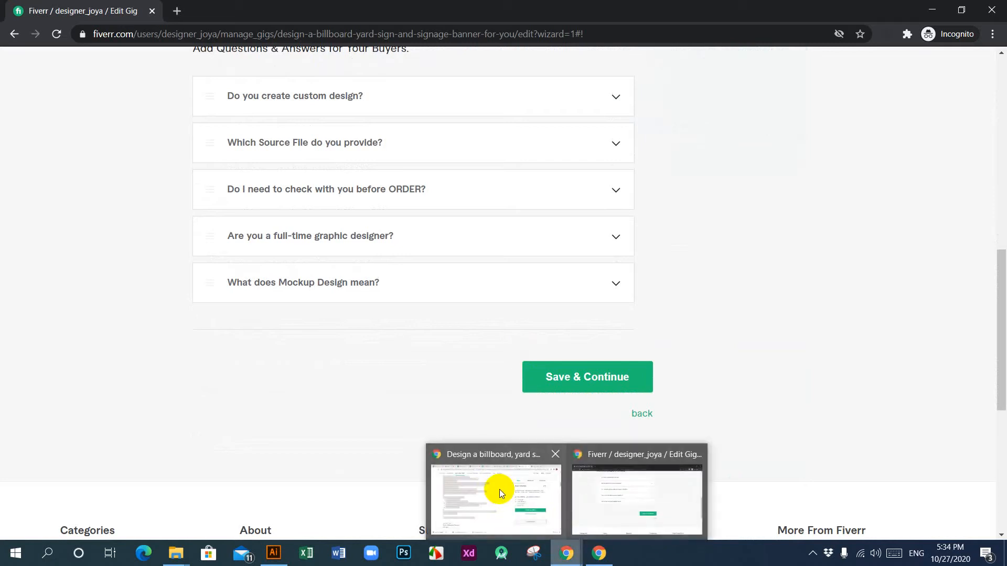
mouse_move(499, 489)
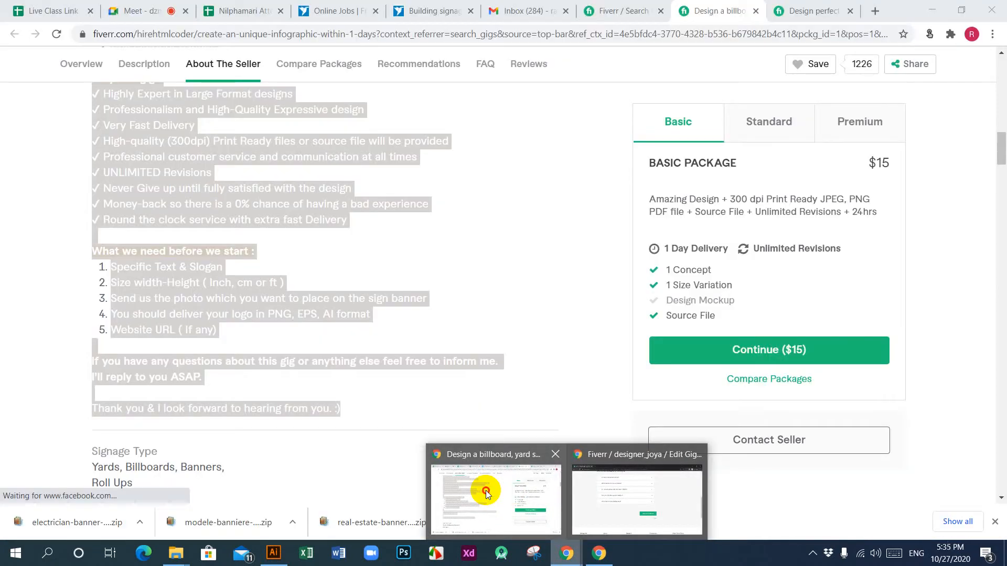
click(485, 489)
click(551, 125)
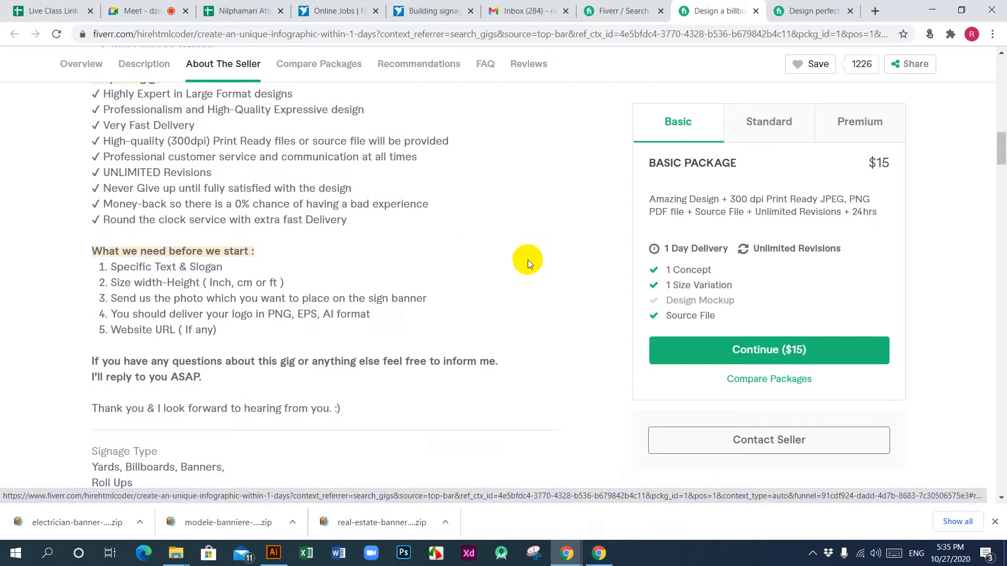
scroll(480, 327, down, 6)
scroll(310, 334, down, 20)
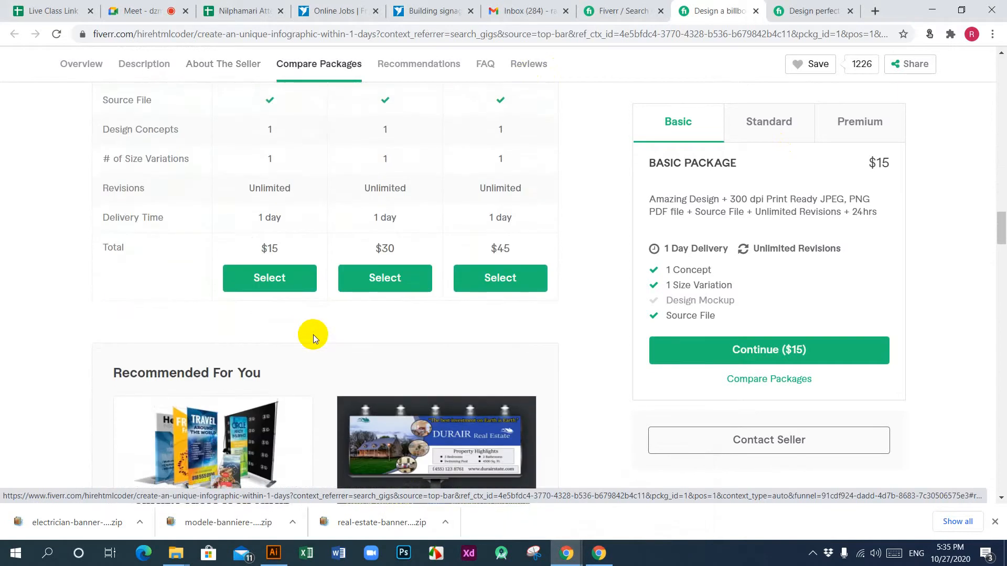
scroll(313, 334, up, 6)
scroll(313, 335, down, 9)
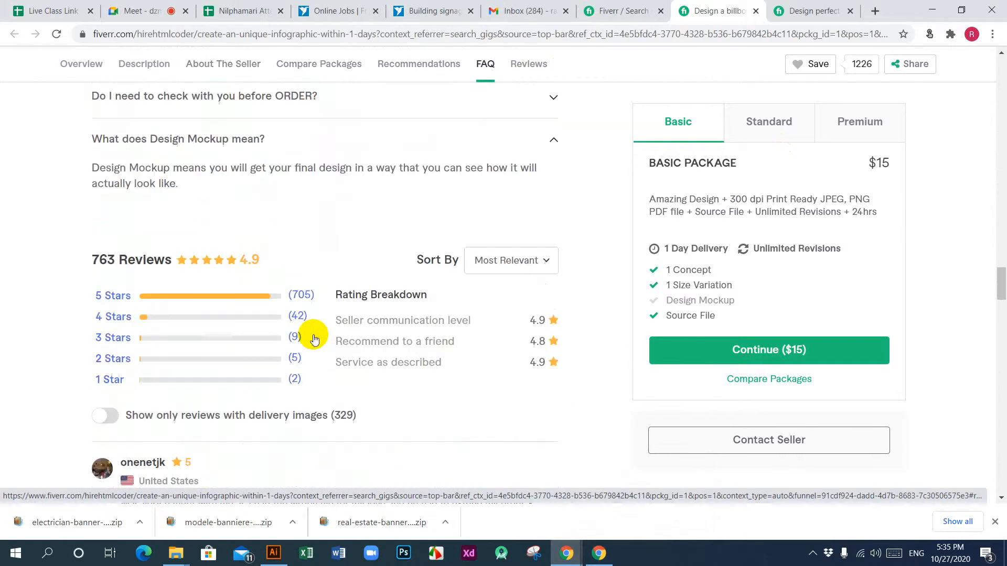
scroll(313, 334, up, 20)
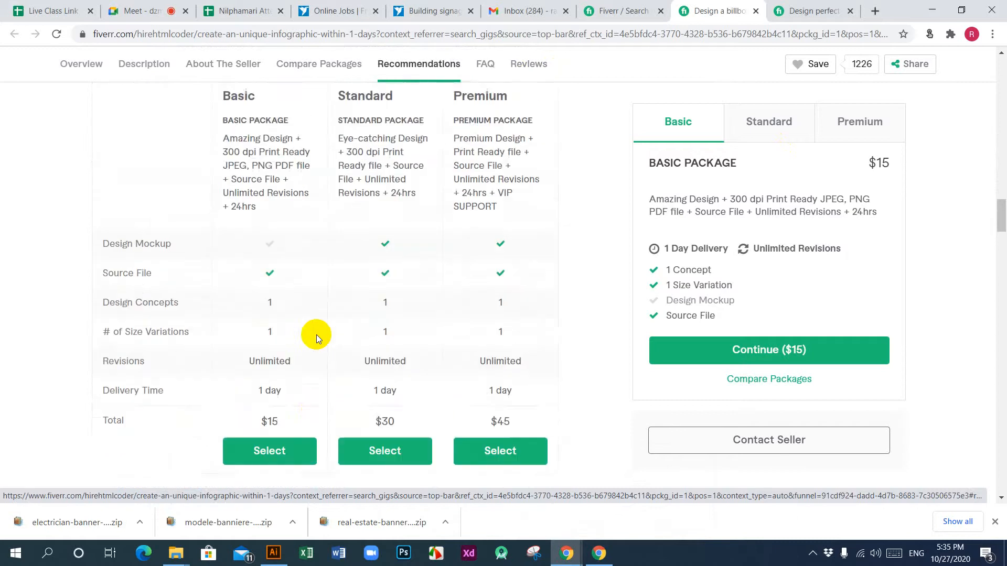
click(756, 12)
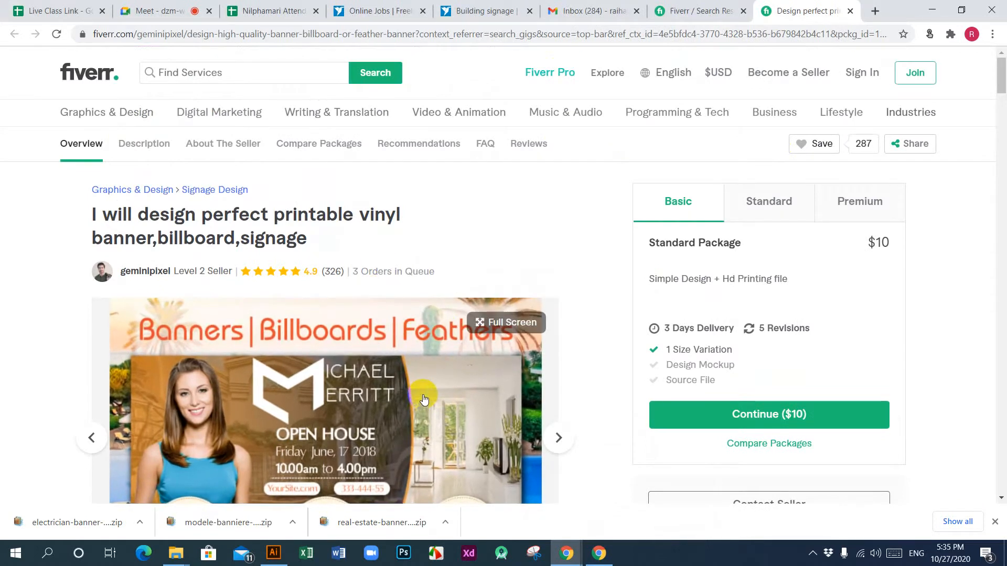
Step: Review the vinyl banner reference gig's description, seller details, compared packages and FAQ questions
scroll(405, 329, down, 1)
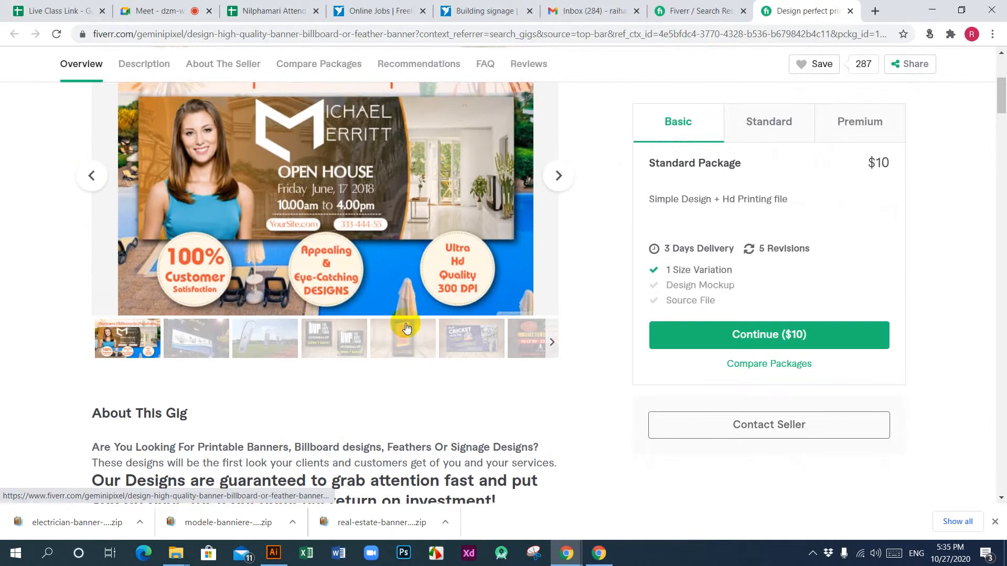
scroll(406, 327, down, 4)
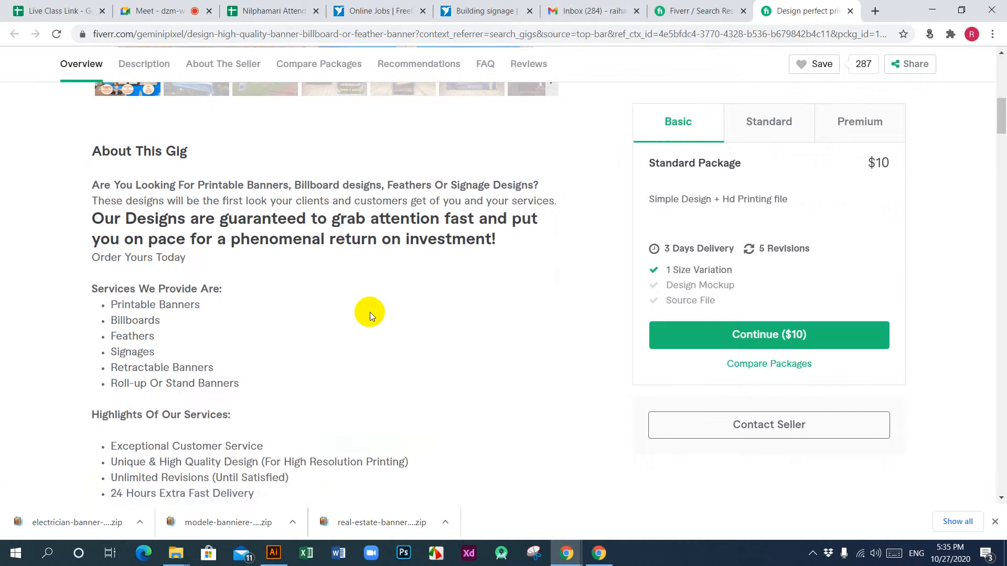
scroll(370, 313, down, 9)
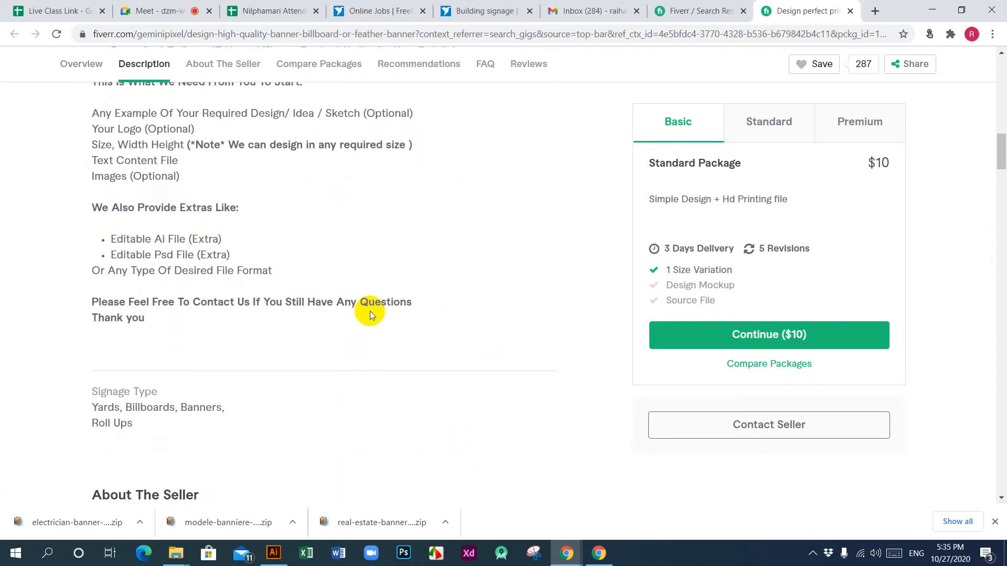
scroll(370, 310, down, 3)
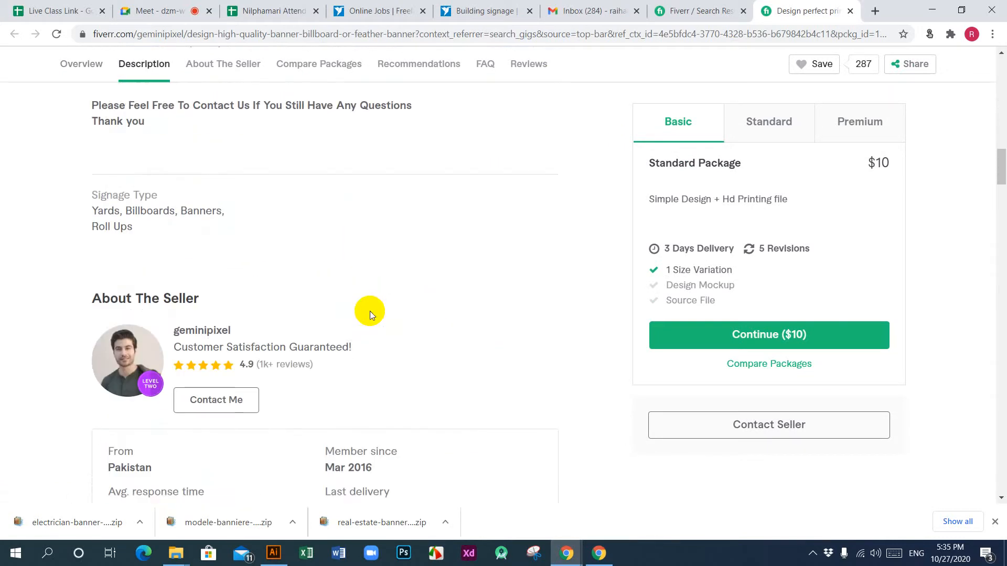
scroll(369, 311, down, 8)
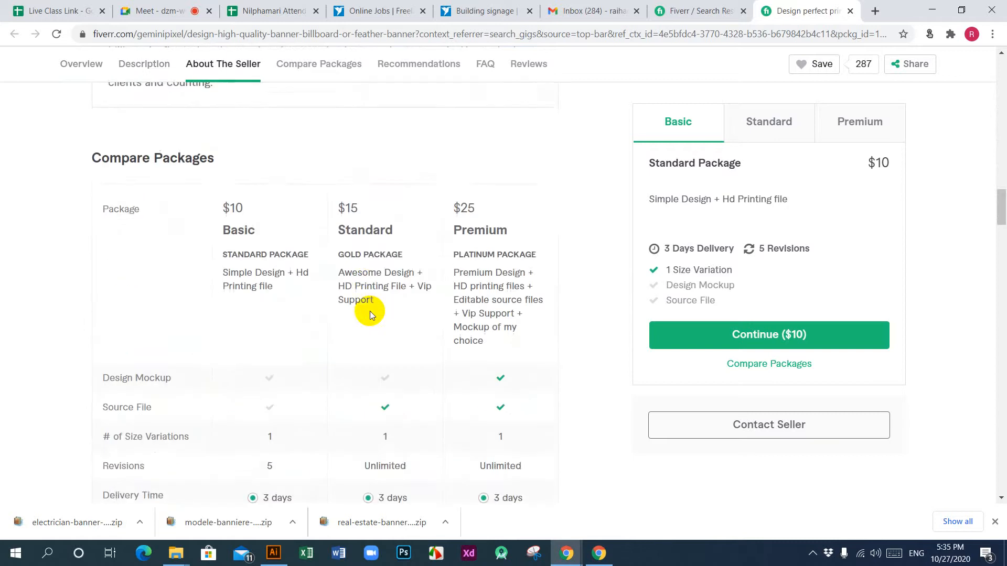
scroll(369, 313, down, 11)
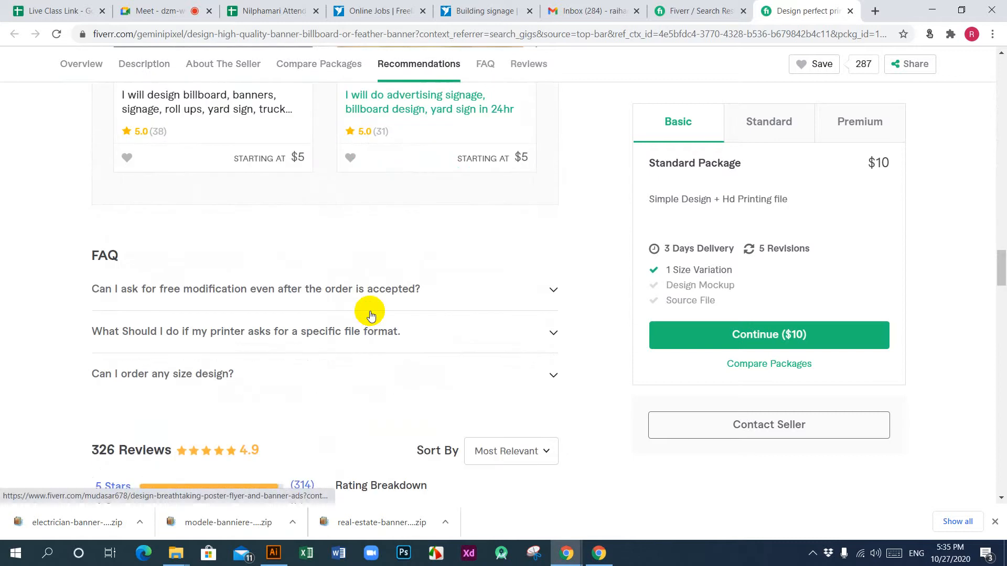
scroll(370, 313, down, 2)
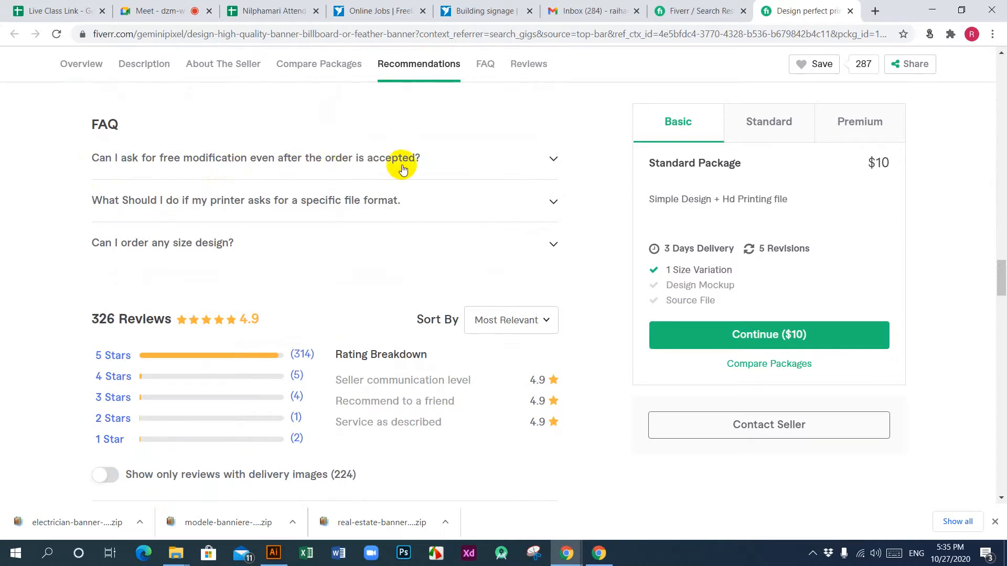
Step: Start a new FAQ with the question "Can I ask for free modification even after the order is accepted?" copied from the vinyl banner reference gig
click(555, 160)
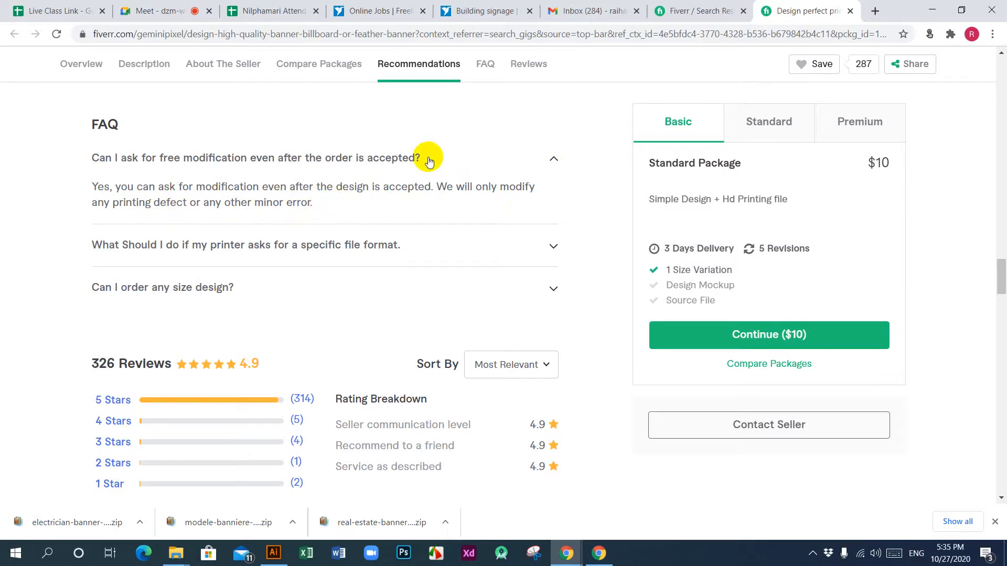
drag(429, 161, 84, 158)
key(ctrl+c)
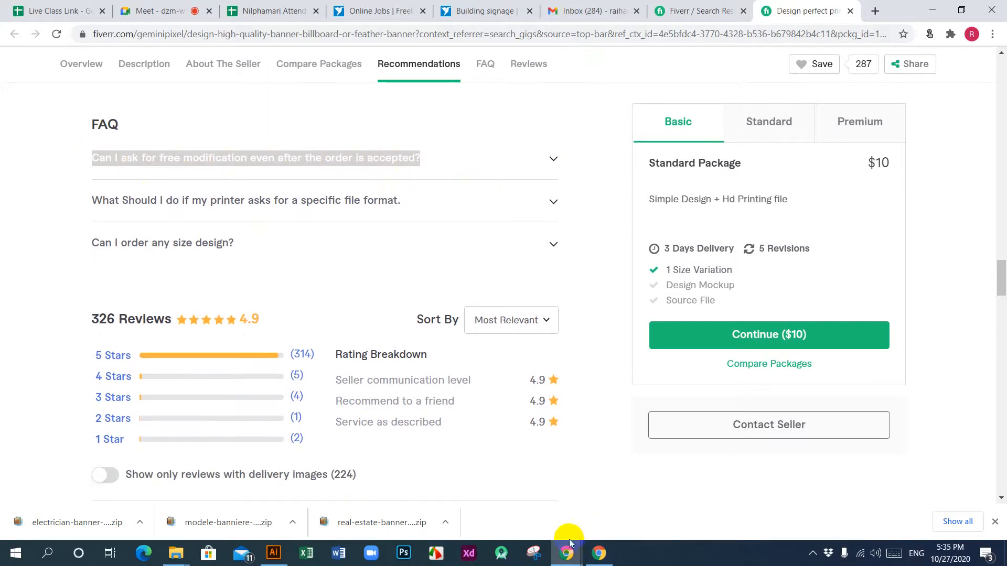
mouse_move(565, 559)
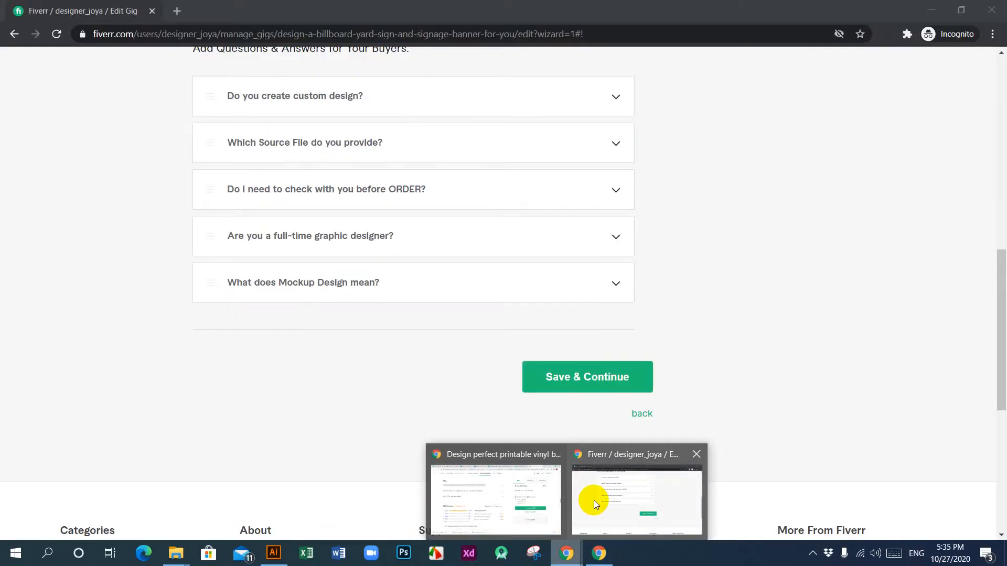
click(593, 500)
scroll(438, 324, up, 4)
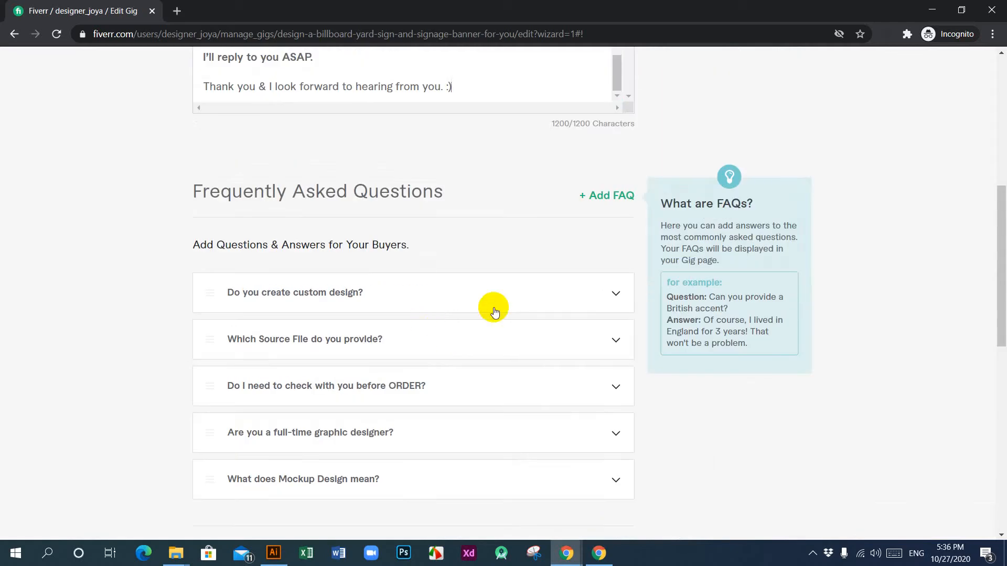
scroll(482, 313, down, 2)
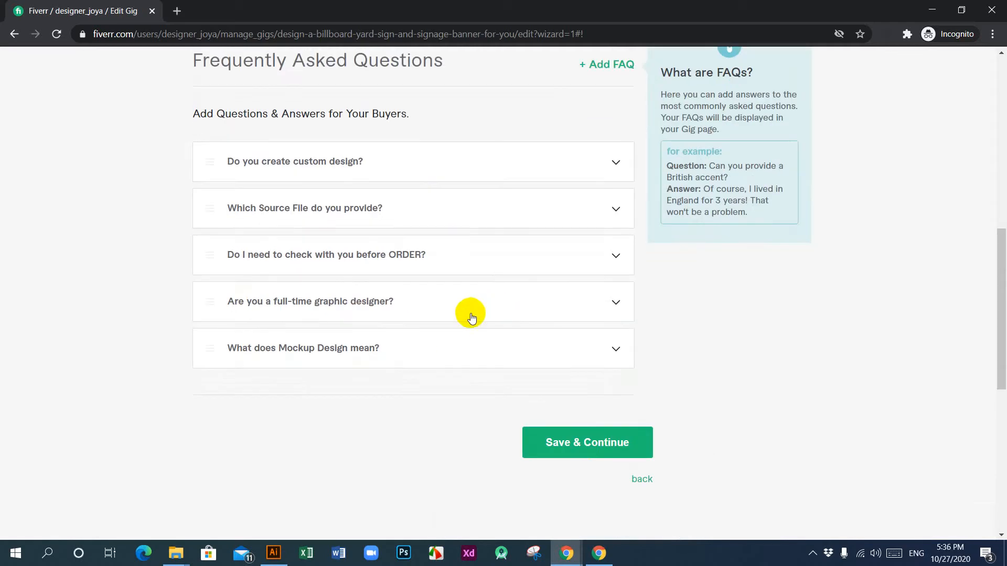
click(603, 65)
click(307, 155)
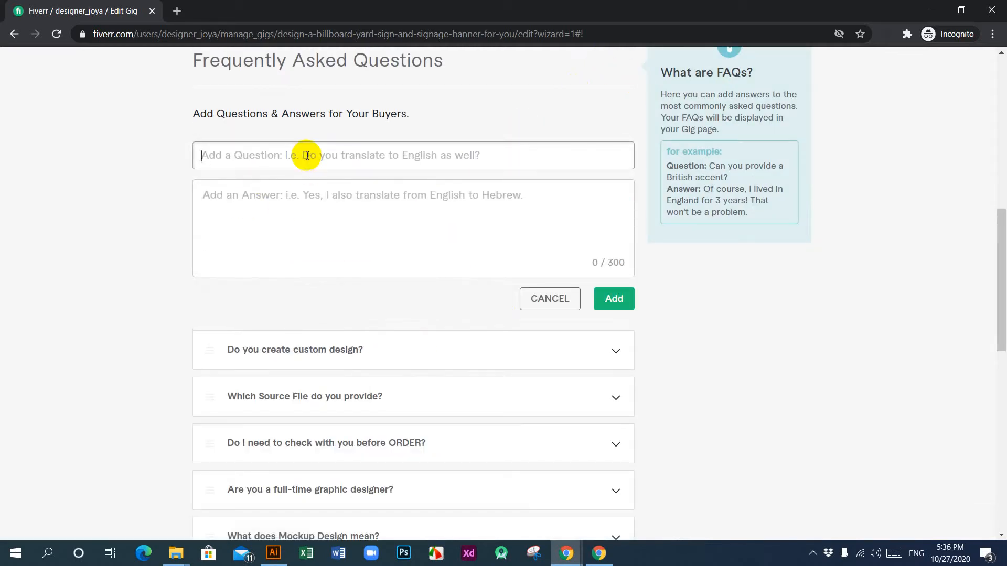
key(ctrl+v)
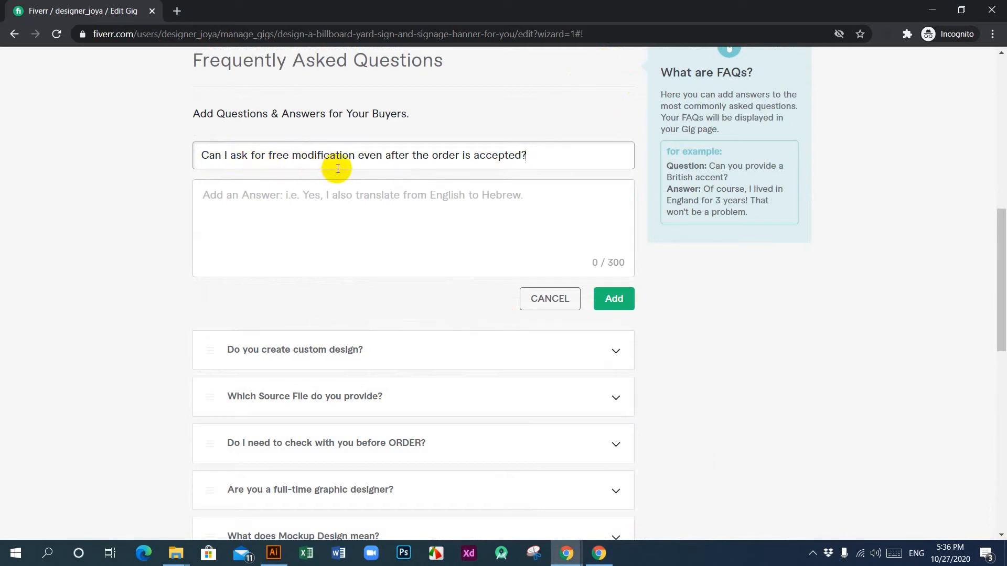
Step: Answer the free modification question with the vinyl banner reference gig's answer about printing defects and minor errors, and add the FAQ
click(470, 204)
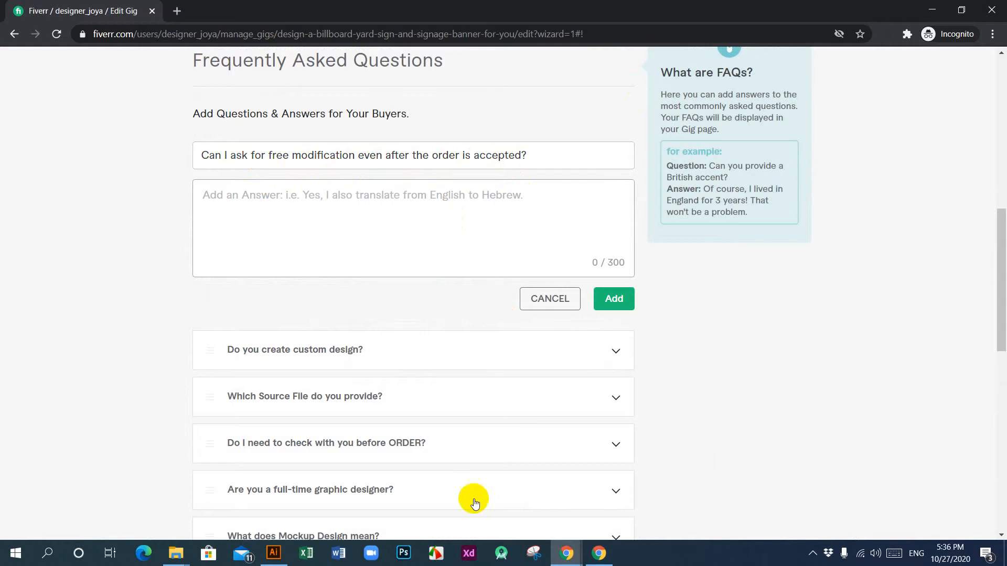
mouse_move(562, 555)
click(510, 503)
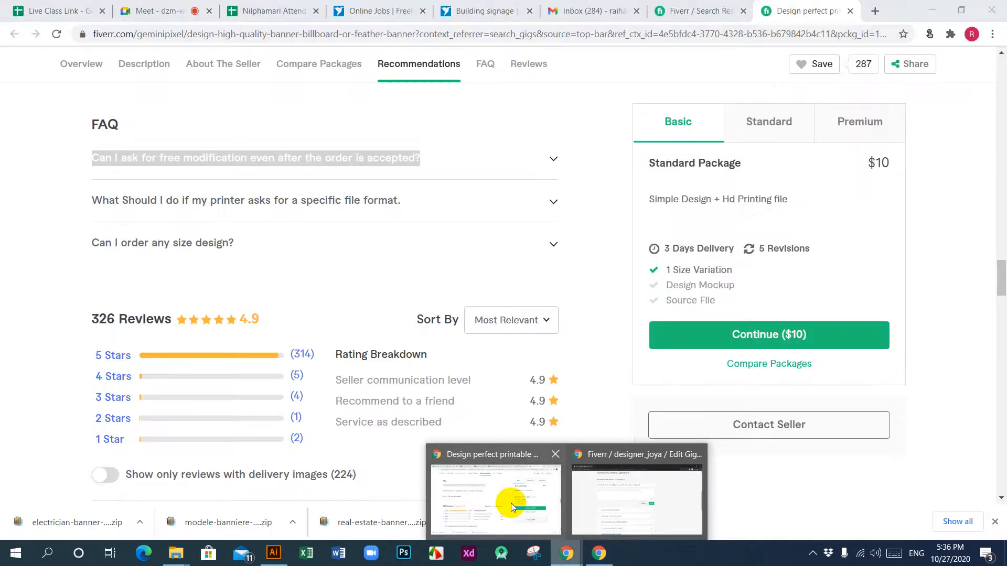
click(552, 159)
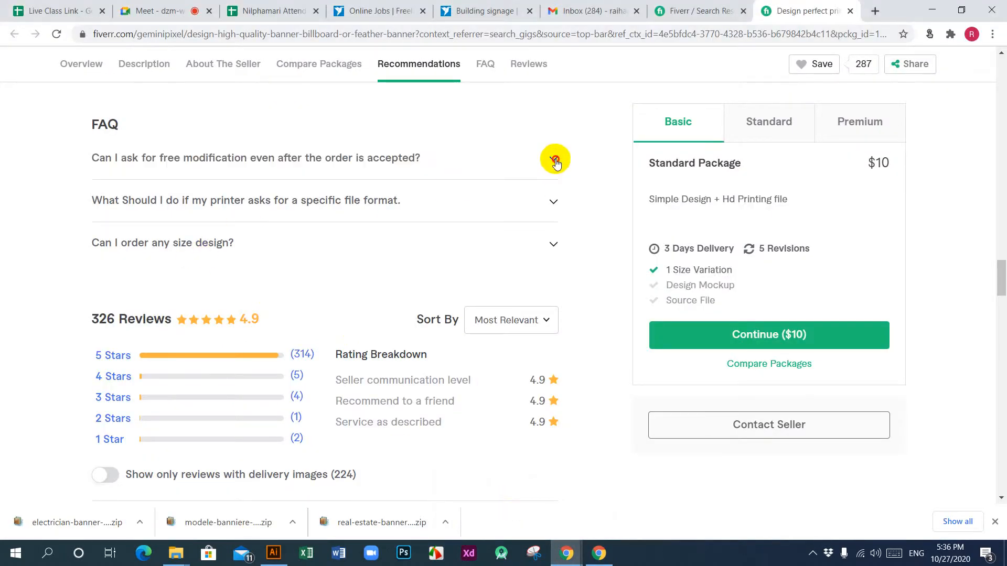
drag(316, 204, 94, 189)
key(ctrl+c)
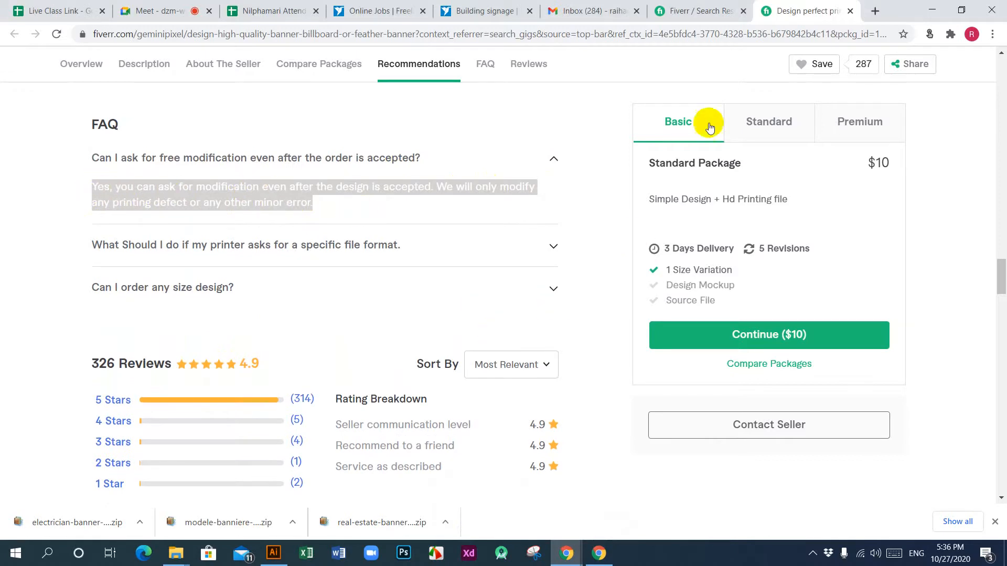
mouse_move(571, 553)
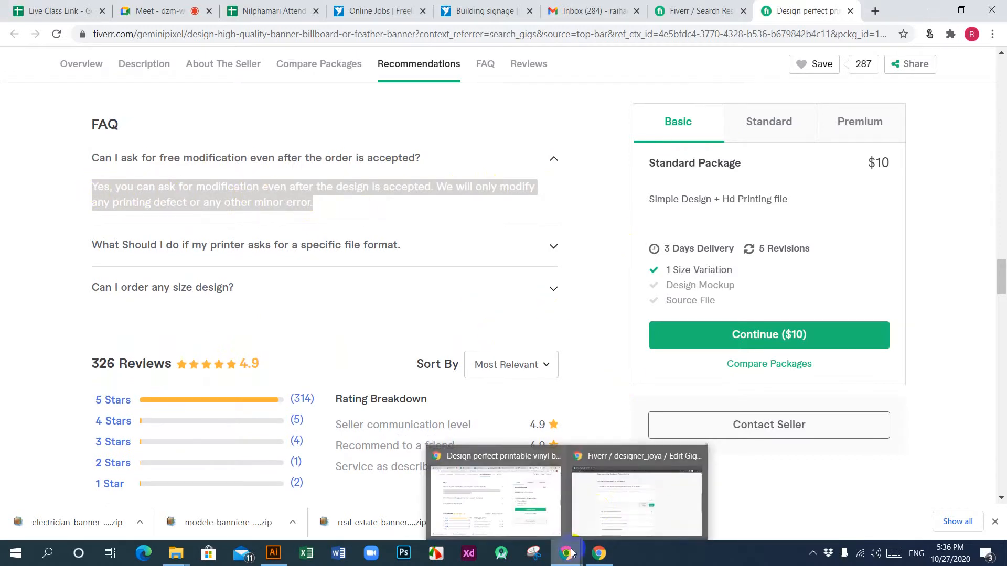
click(628, 491)
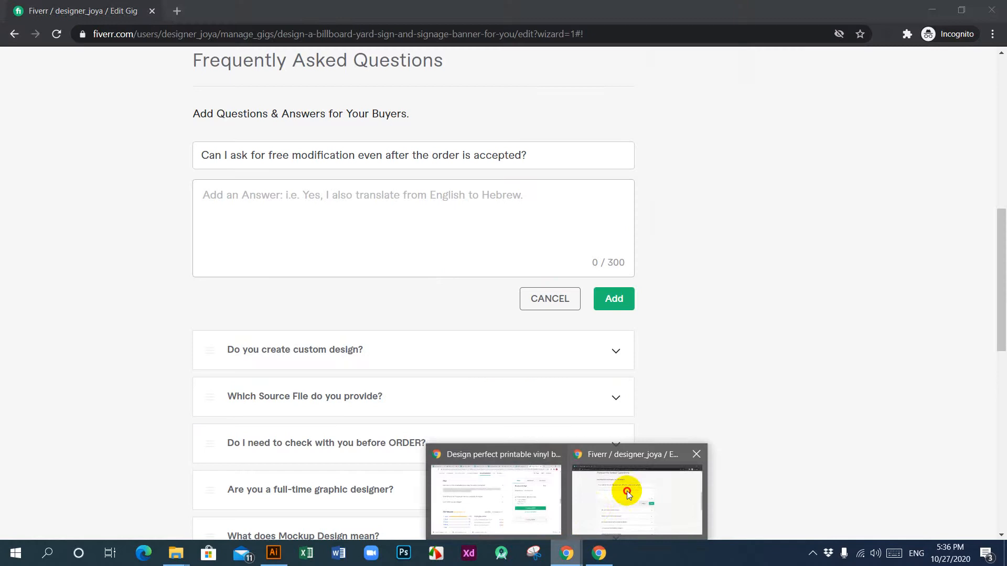
click(381, 218)
key(ctrl+v)
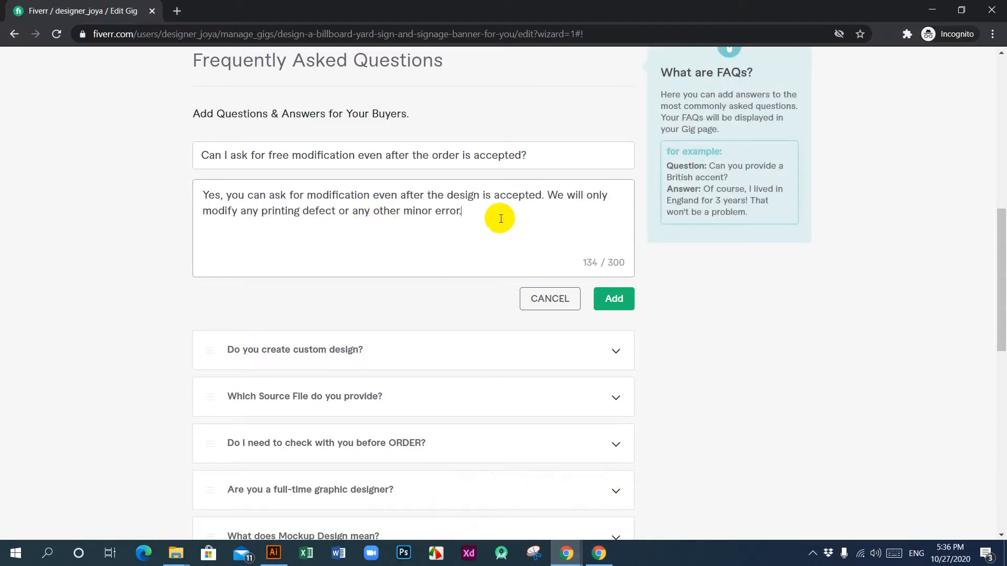
click(609, 300)
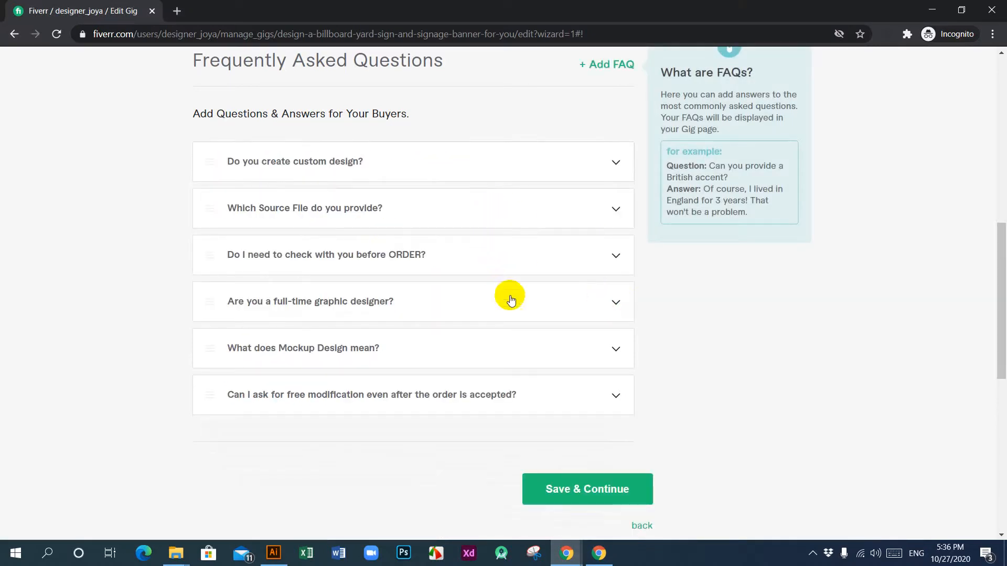
Step: Start another FAQ with the question "Can I order any size design?" copied from the vinyl banner reference gig
click(603, 64)
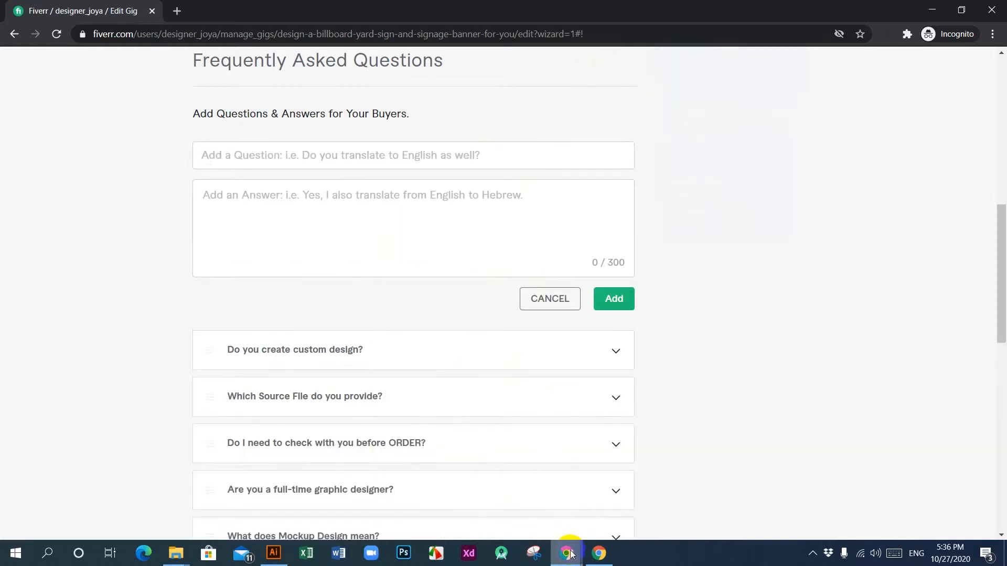
mouse_move(569, 554)
click(504, 520)
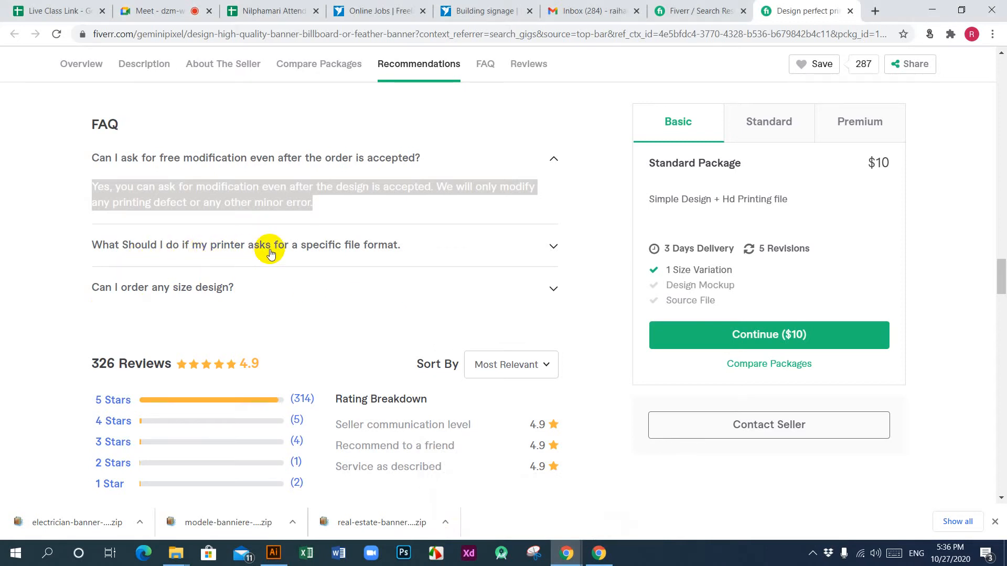
click(391, 254)
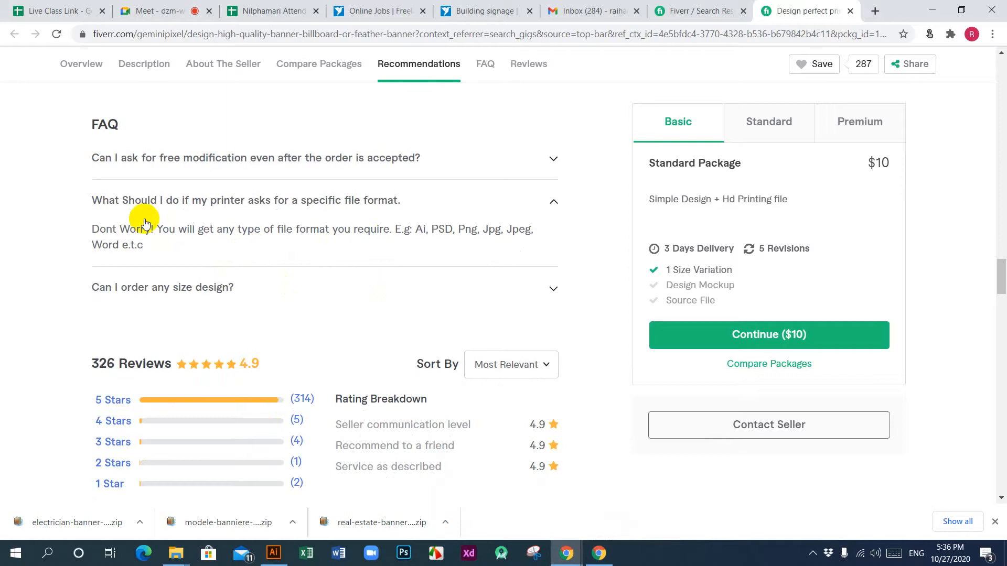
click(211, 288)
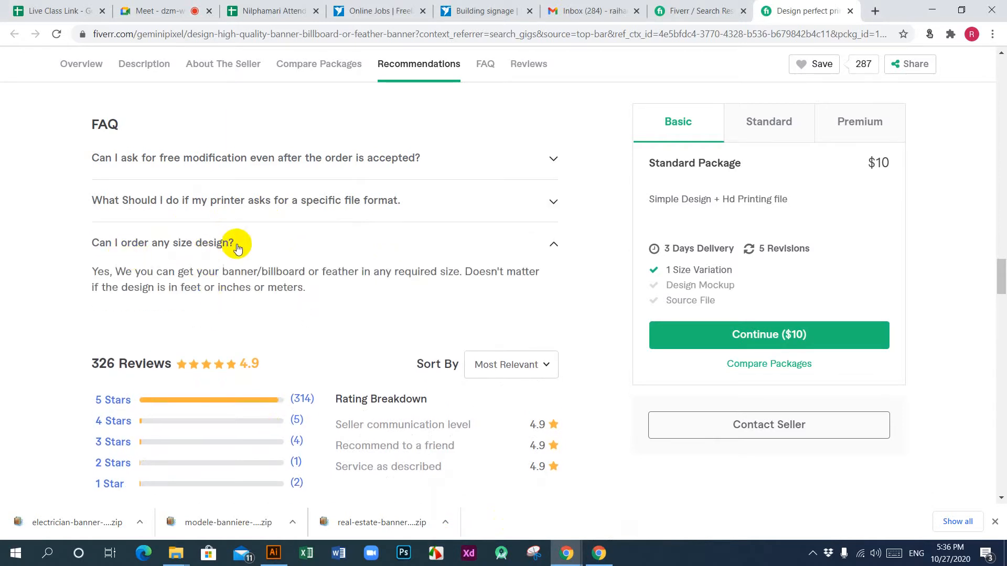
drag(236, 242, 89, 247)
key(ctrl+c)
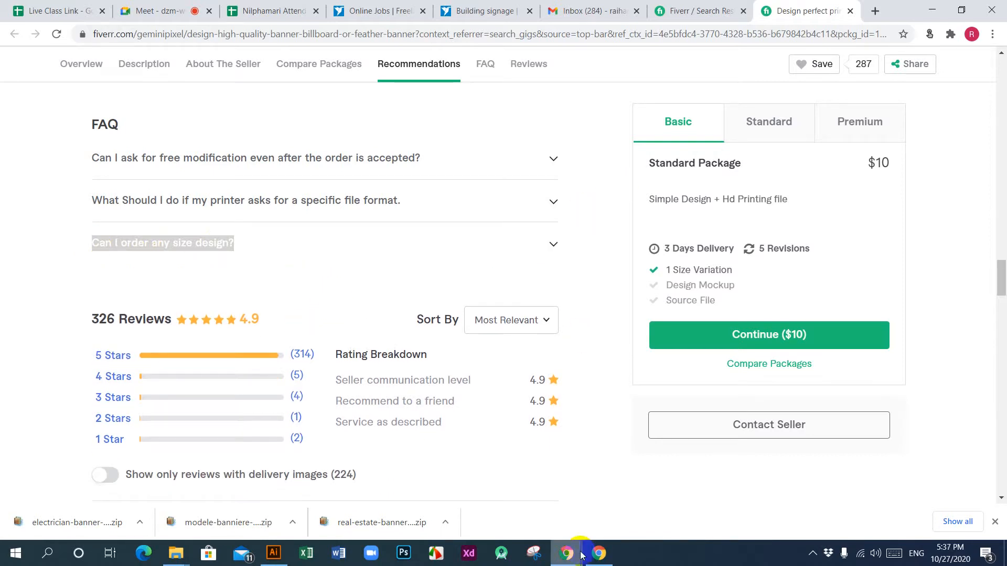
mouse_move(567, 552)
click(601, 513)
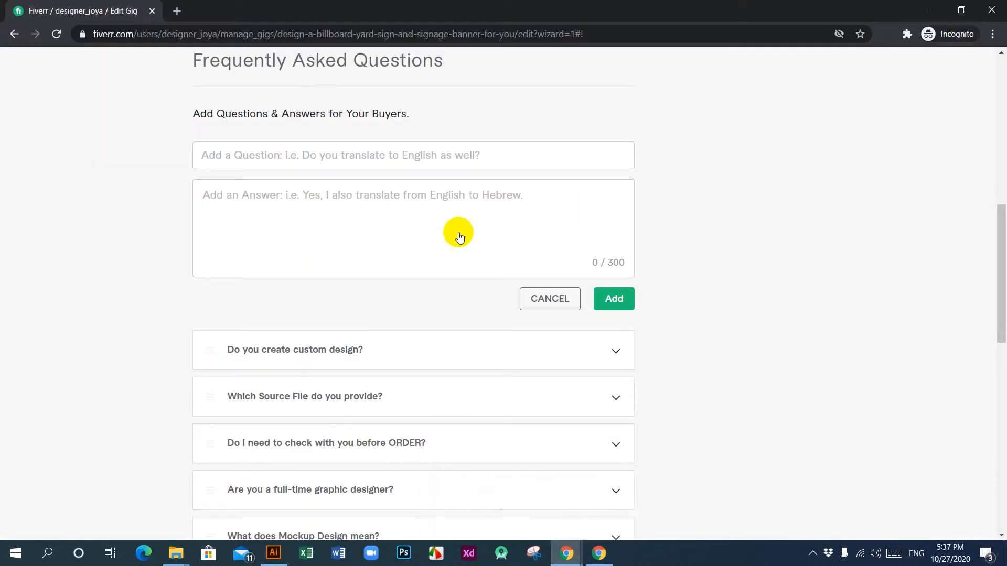
click(354, 154)
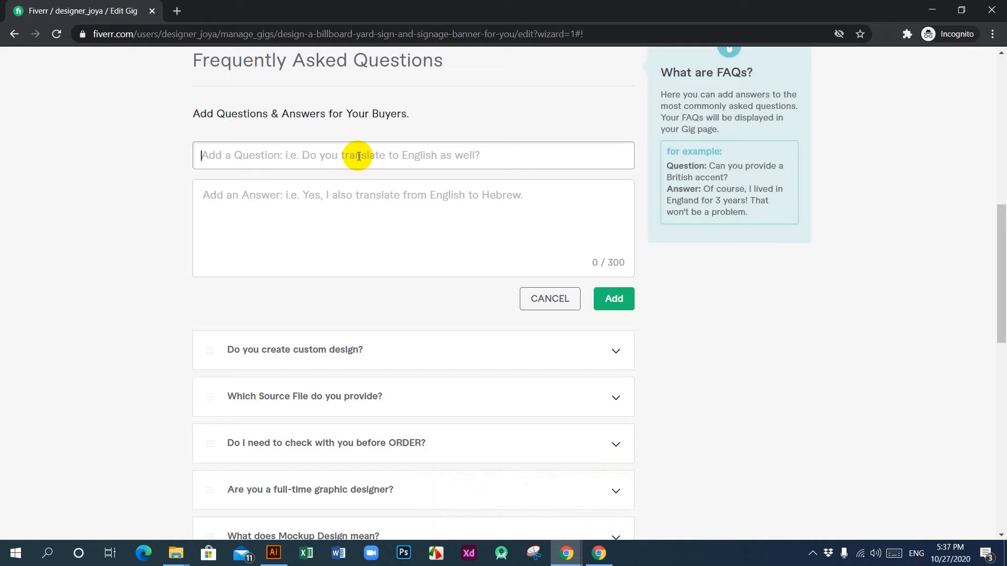
key(ctrl+v)
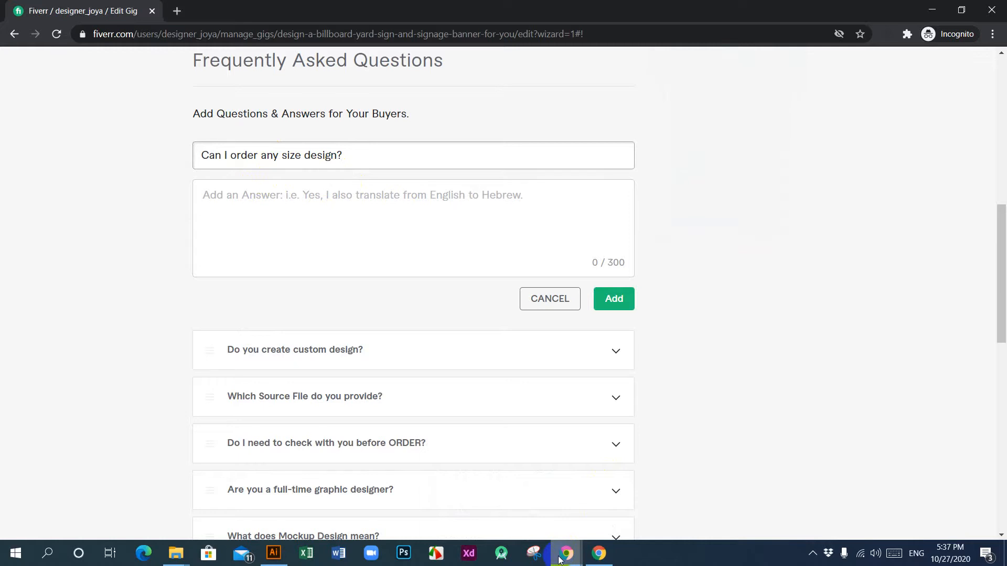
Step: Fill the new FAQ's answer with the reference gig's reply about getting a banner, billboard or feather in any required size
mouse_move(561, 557)
click(511, 505)
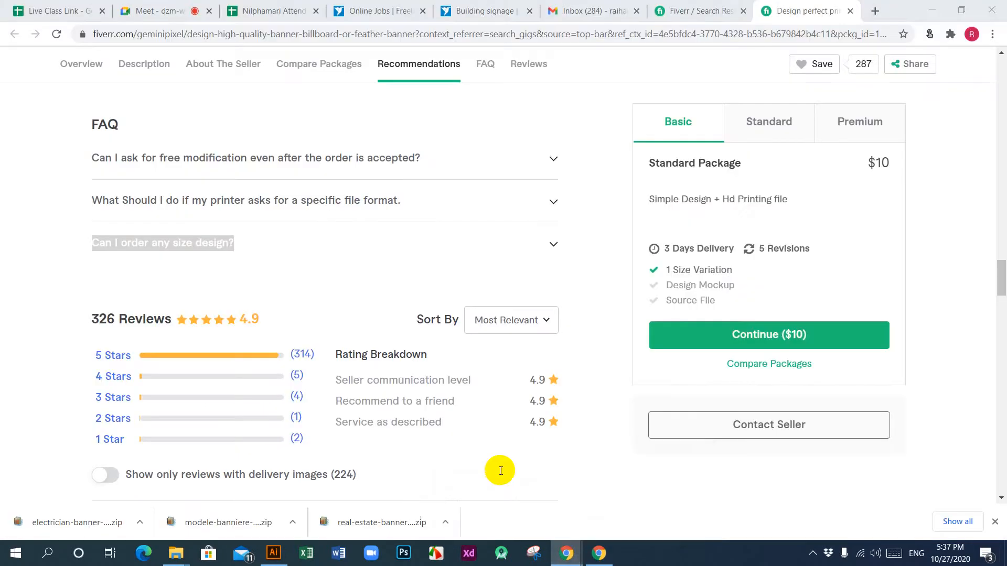
click(513, 253)
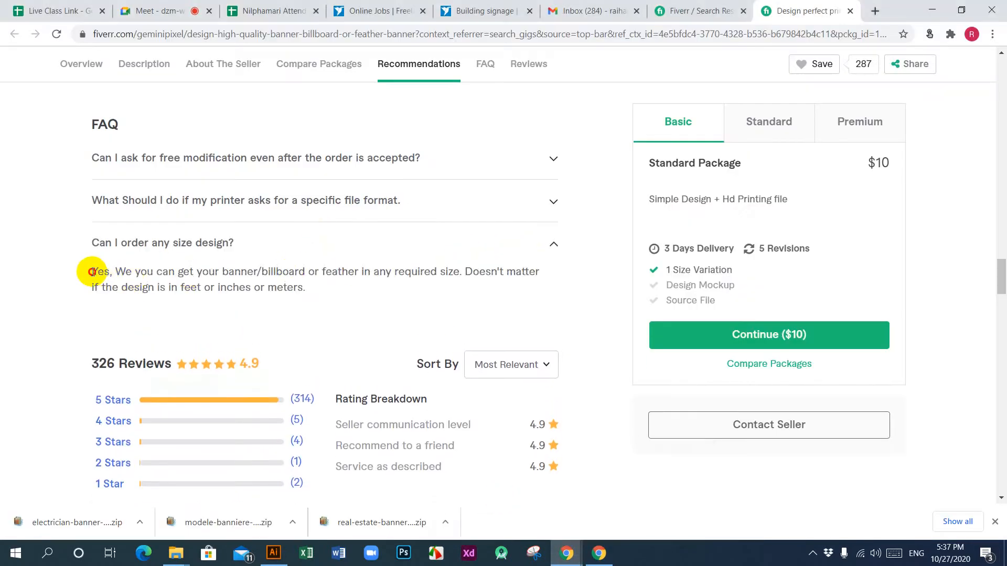
drag(92, 272, 317, 293)
key(ctrl+c)
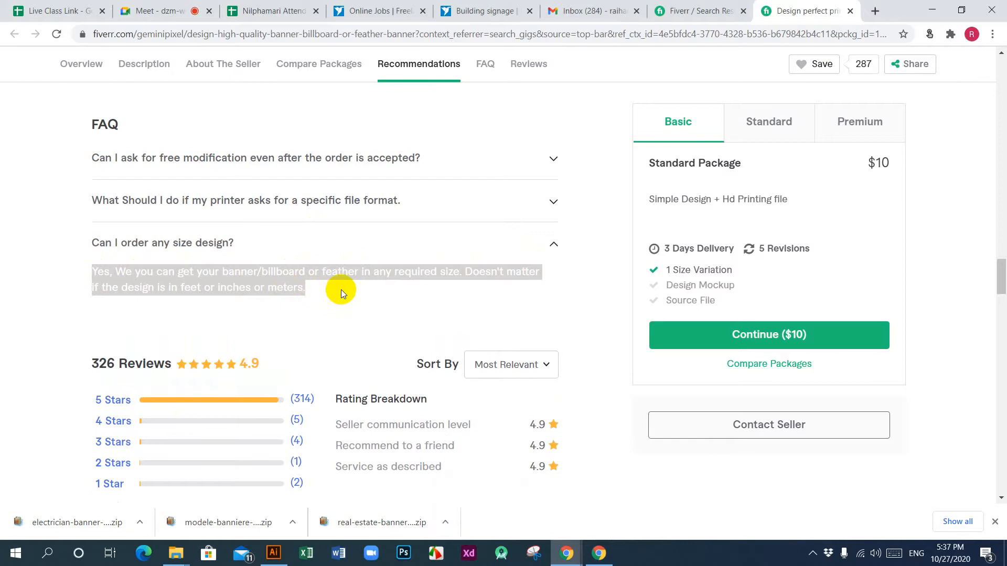
mouse_move(566, 553)
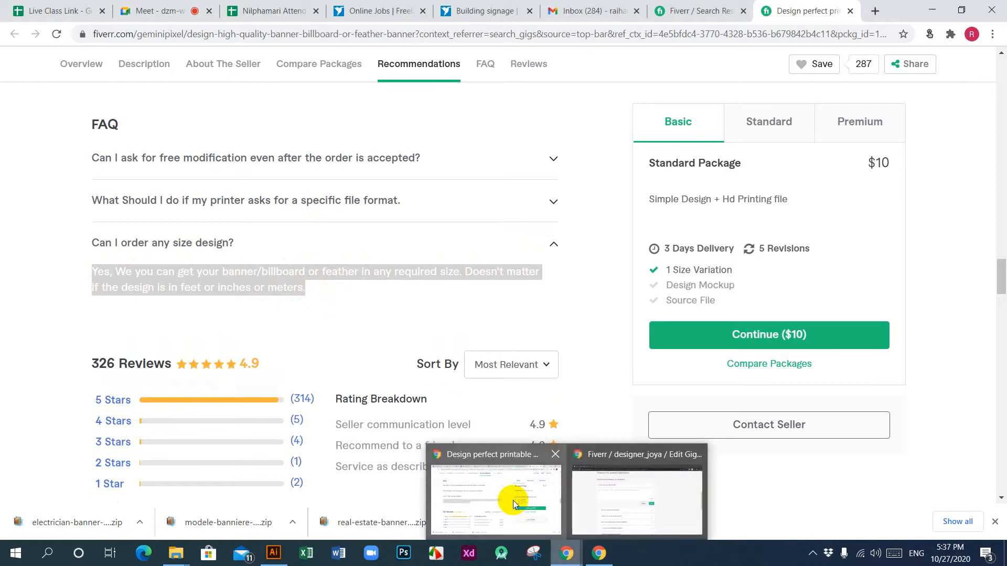
mouse_move(609, 502)
click(318, 194)
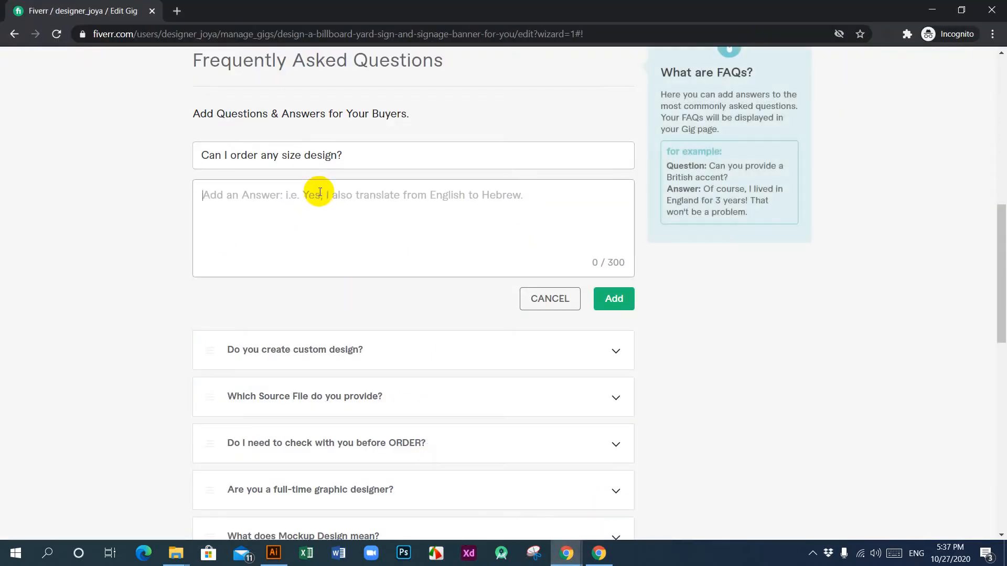
key(ctrl+v)
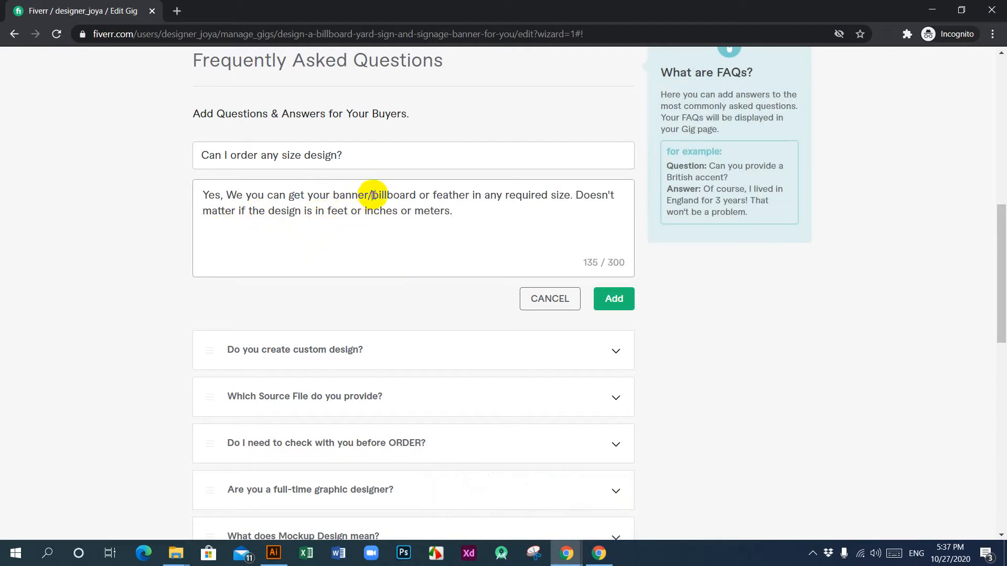
Step: Correct the opening of the size answer to read "Yes, You can get your banner, billboard or feather"
key(BackSpace)
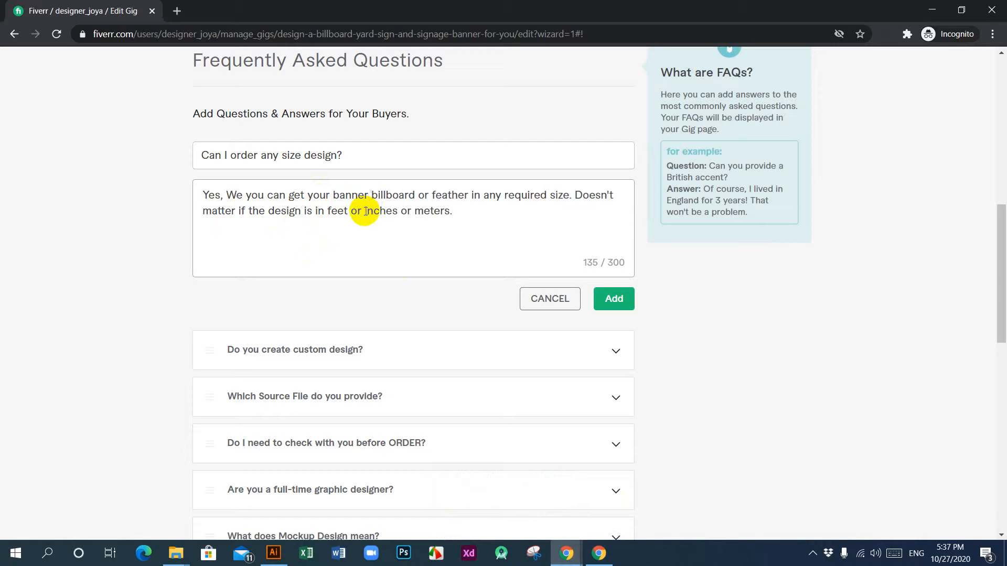
key(BackSpace)
text(,)
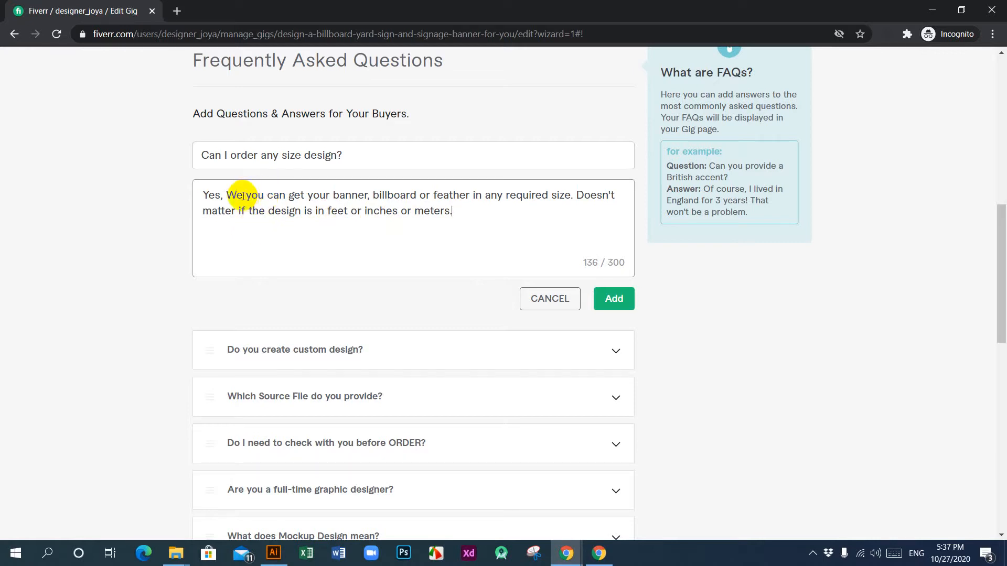
drag(244, 196, 230, 195)
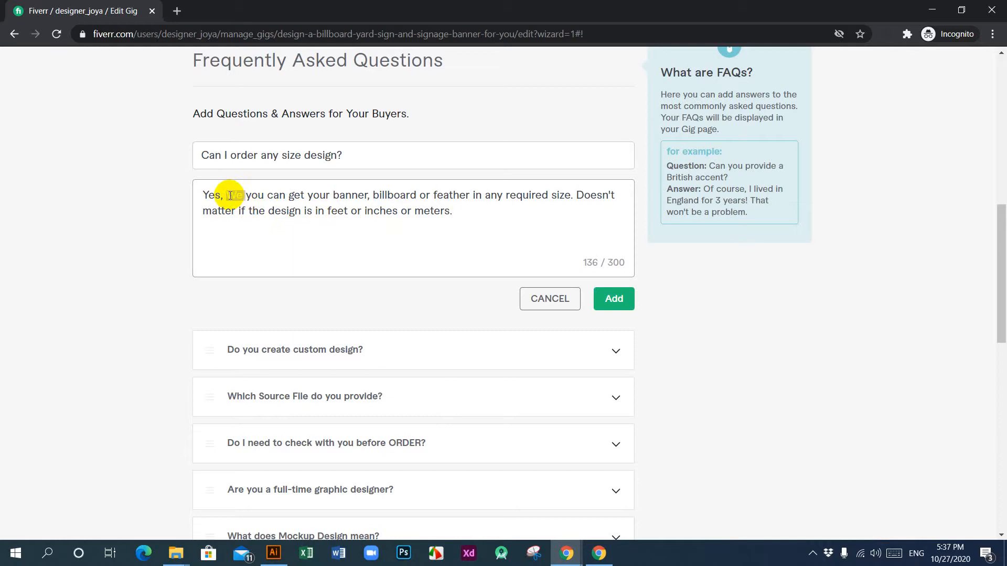
key(BackSpace)
key(BackSpace)
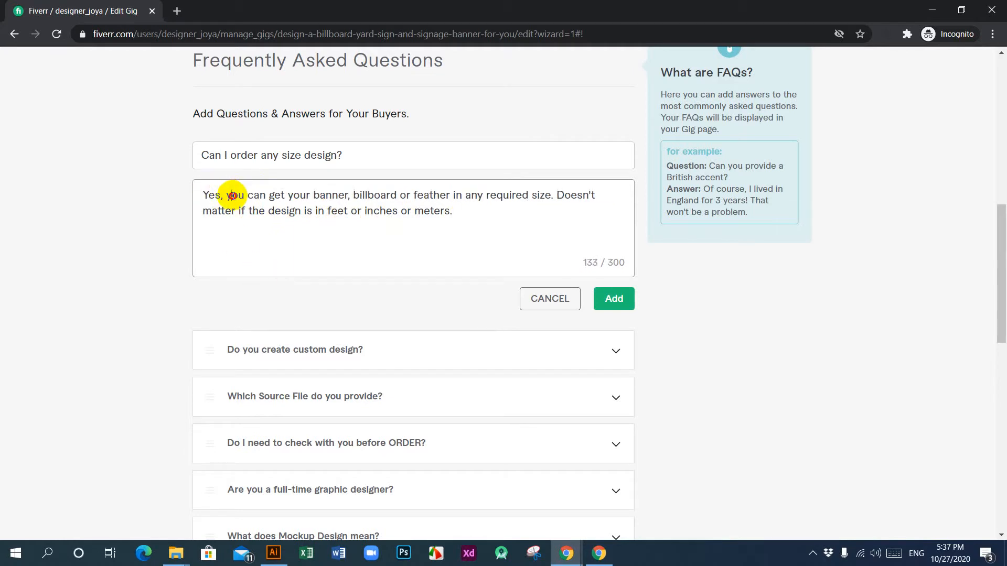
text(Y)
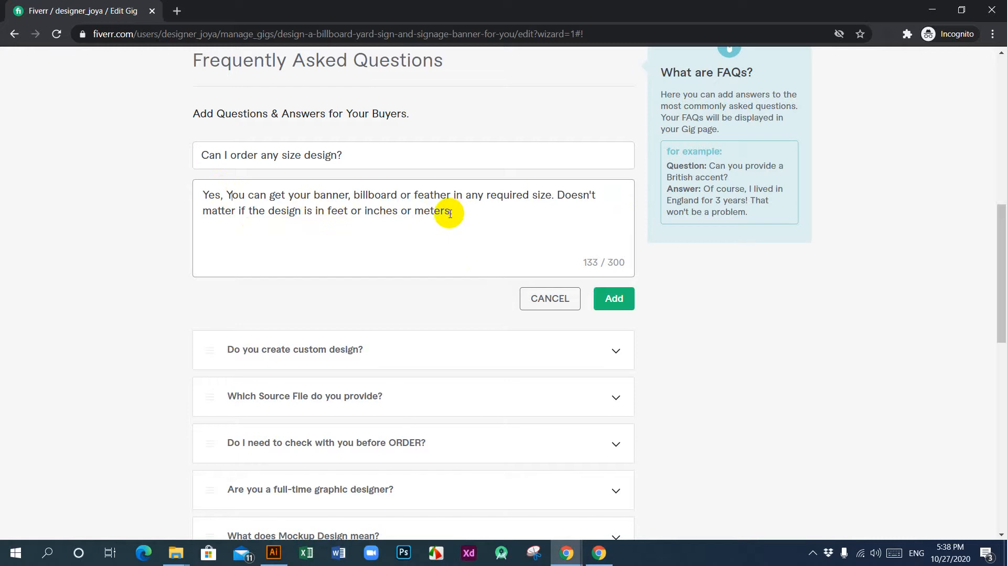
Step: Extend the units at the end of the size answer with "or Pixel" and add the FAQ to the gig
click(449, 213)
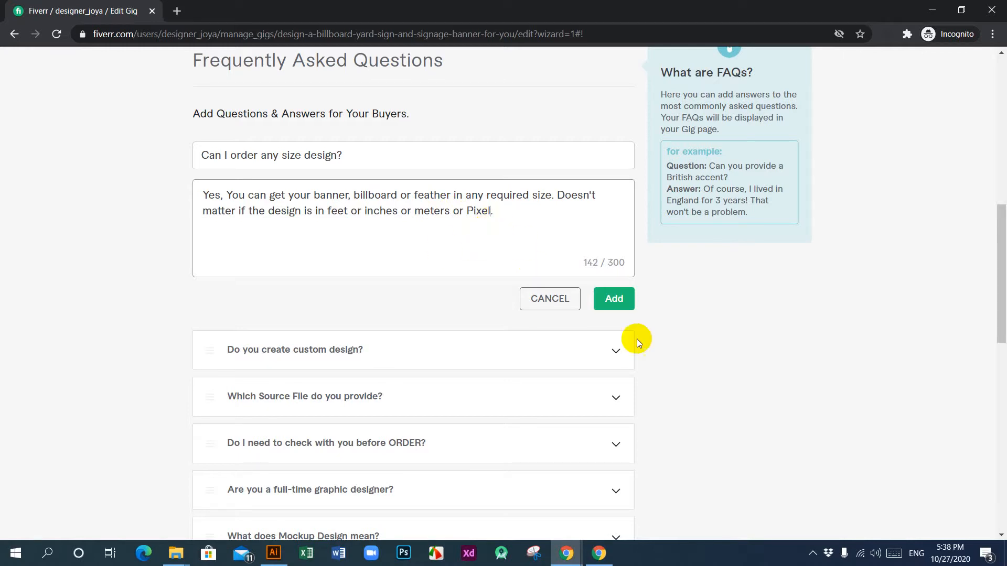
click(615, 304)
Step: Review the gig's full list of FAQ questions and the end of its description
scroll(461, 247, down, 4)
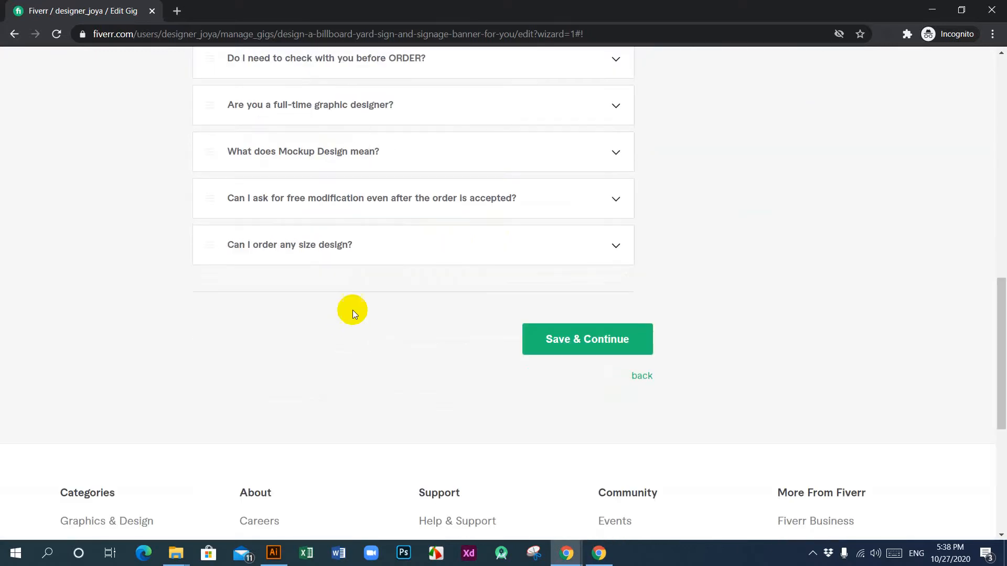
scroll(348, 299, up, 3)
scroll(321, 210, up, 1)
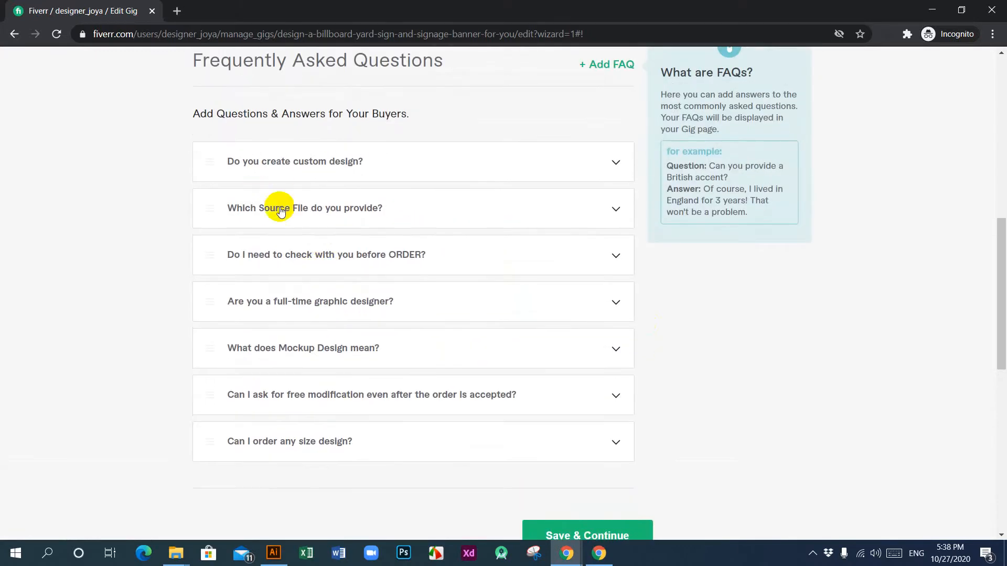
scroll(280, 398, down, 3)
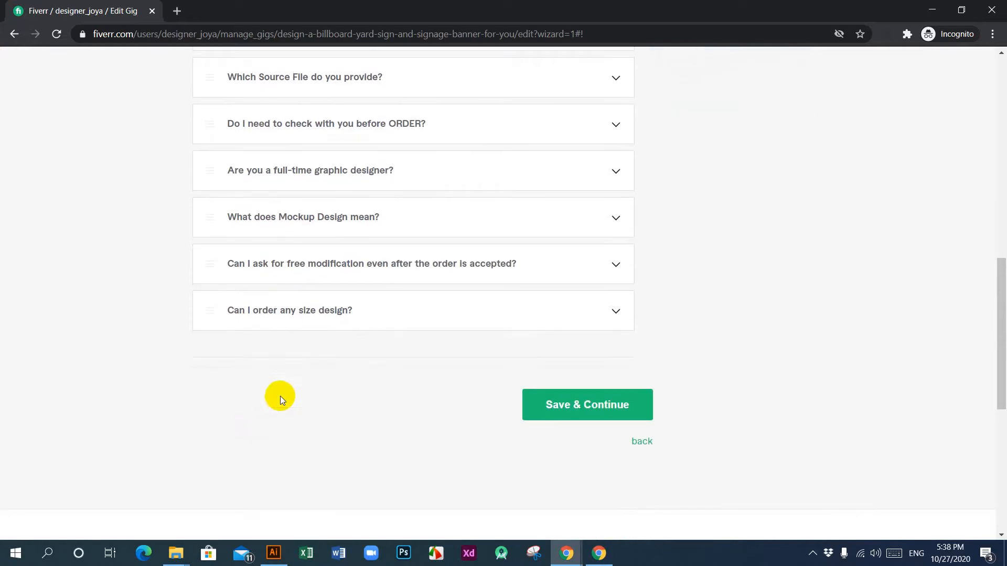
scroll(358, 377, up, 3)
scroll(360, 383, up, 3)
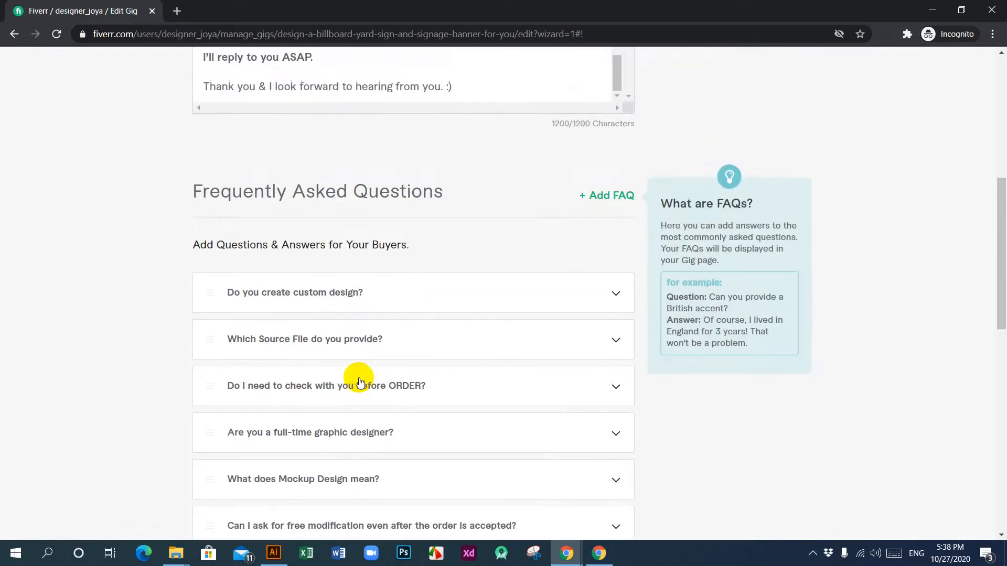
scroll(359, 380, down, 5)
scroll(359, 377, up, 4)
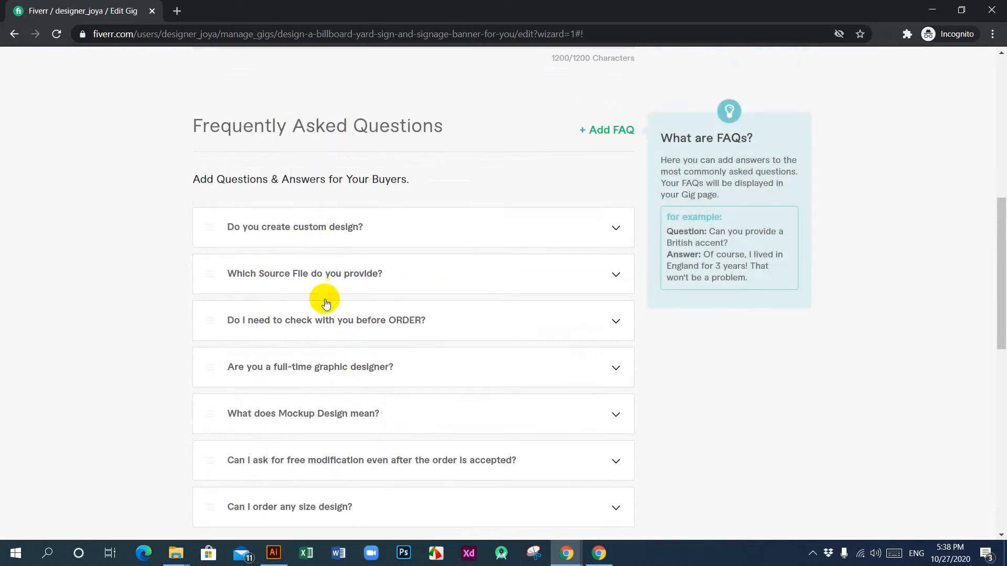
scroll(331, 336, down, 4)
scroll(329, 360, up, 4)
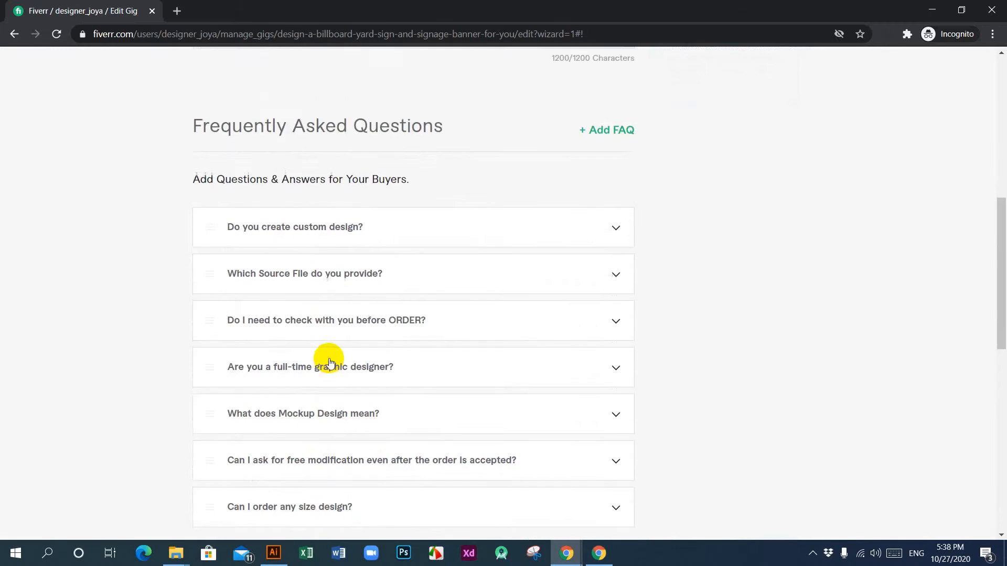
scroll(329, 360, up, 6)
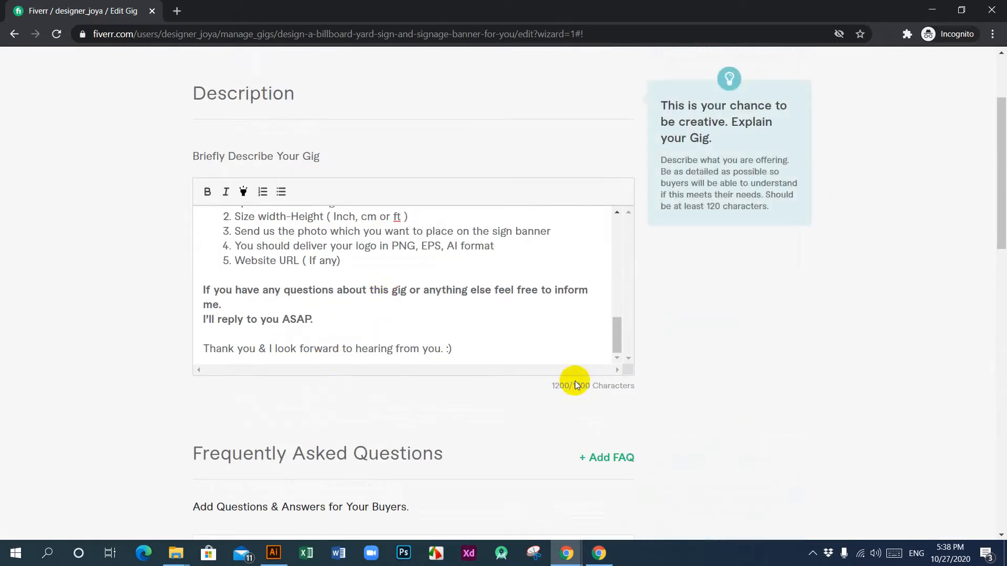
Step: Reword the description's opening question to offer "a large format signage, billboard ad" in place of "sign/banner/ hoarding"
scroll(447, 284, up, 9)
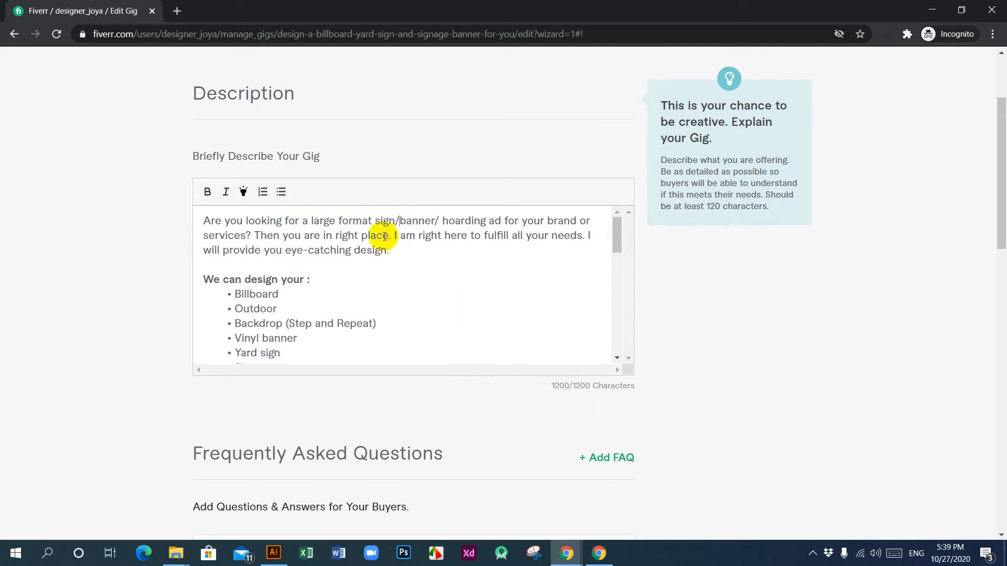
drag(395, 221, 486, 223)
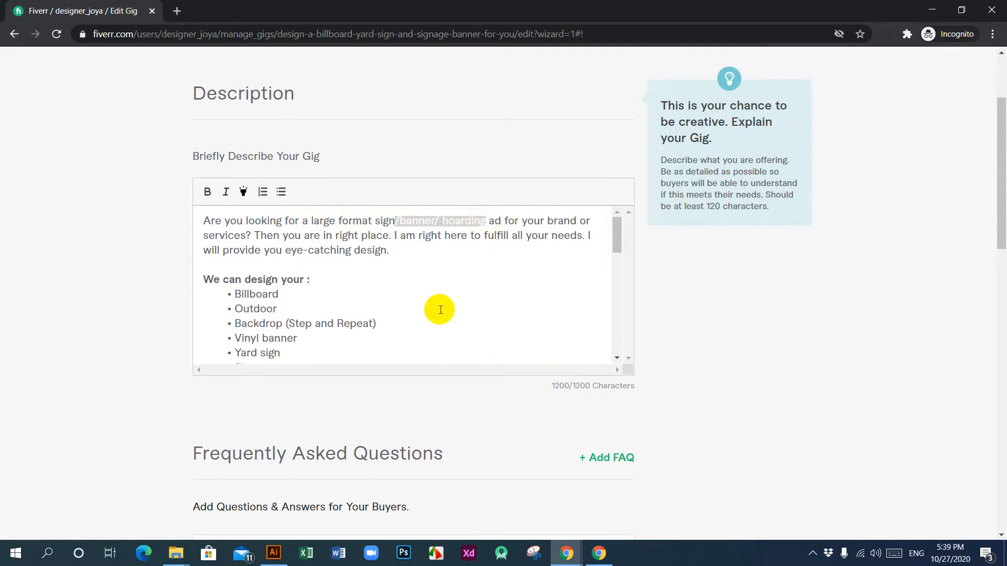
key(BackSpace)
text(age)
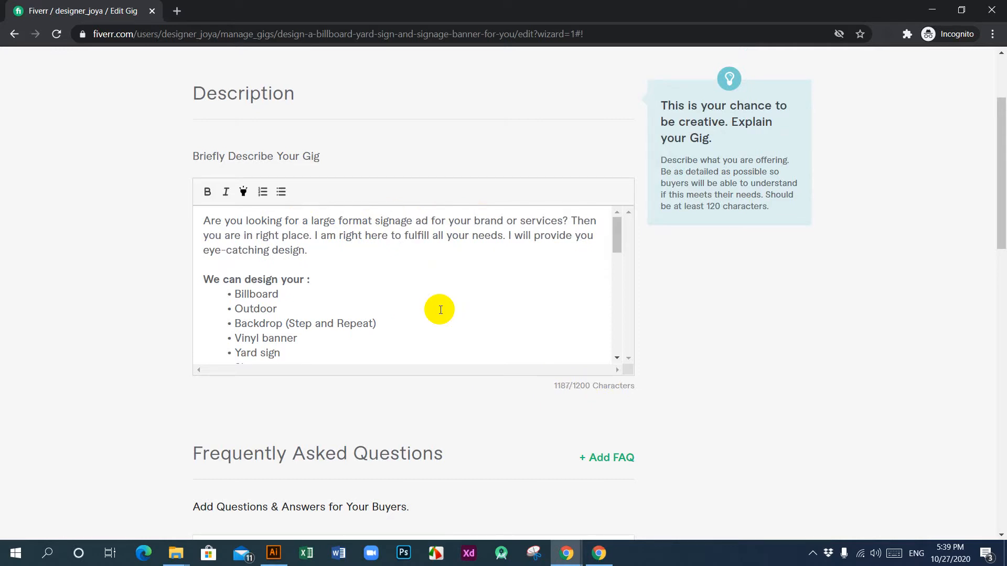
text(, )
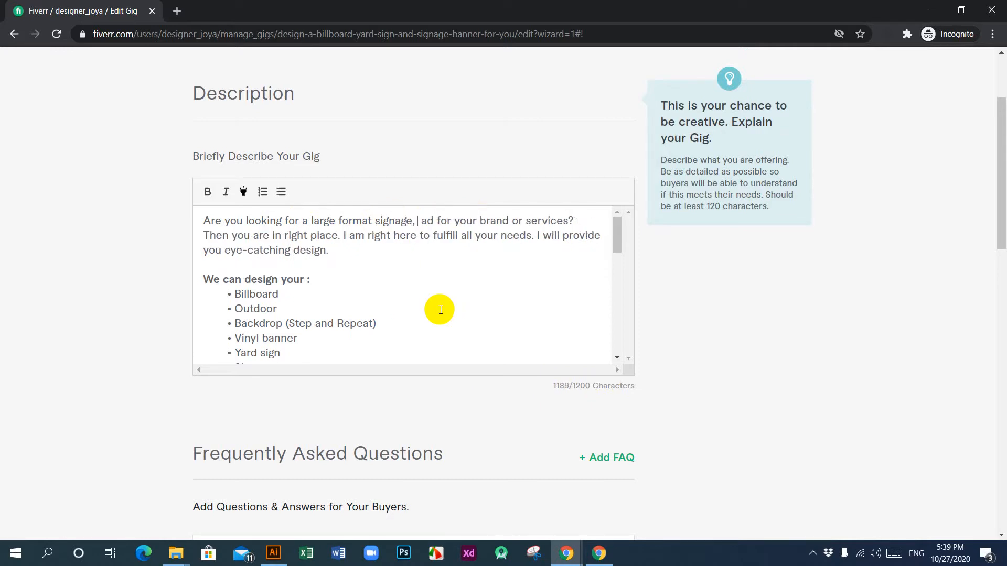
text(bill)
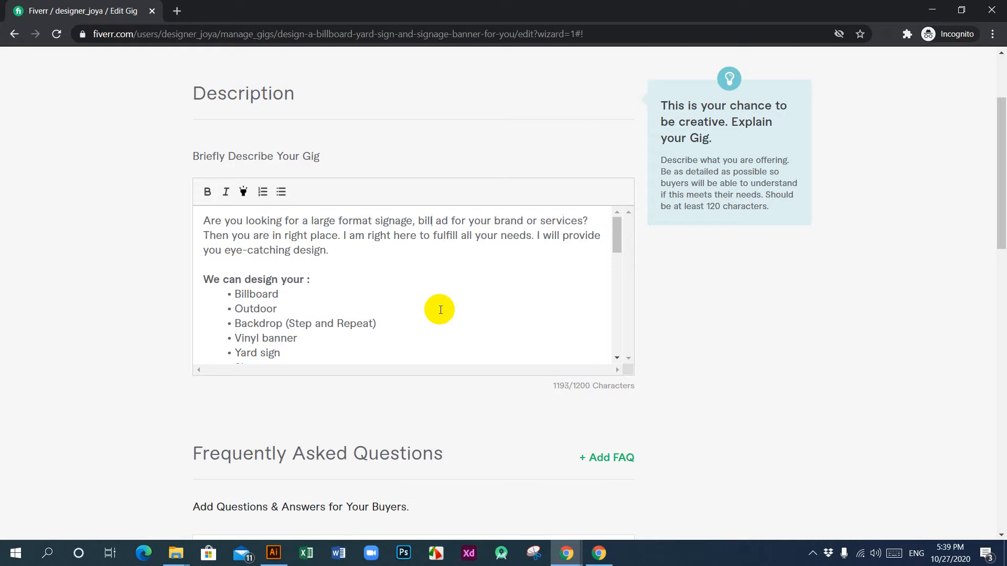
text(board)
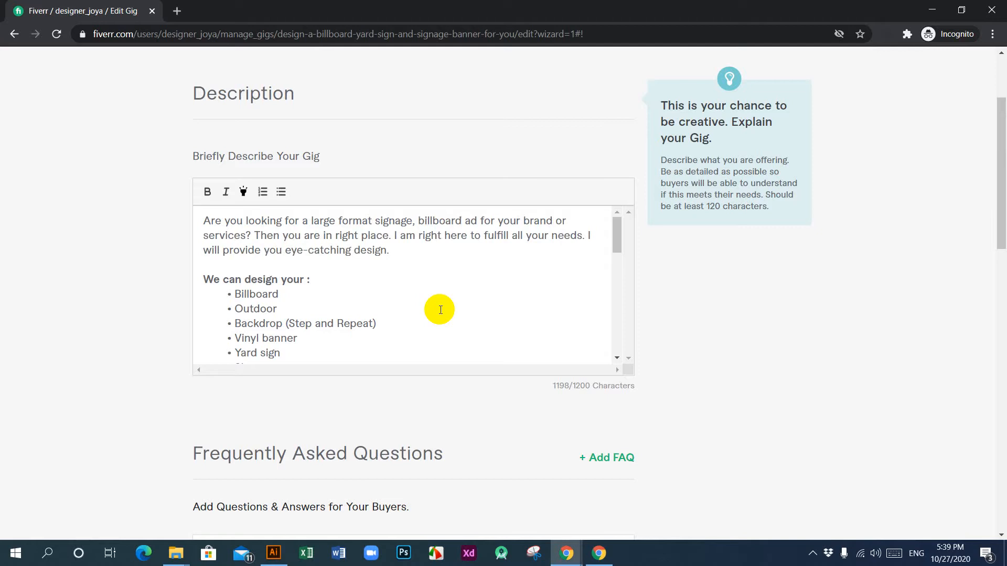
click(460, 225)
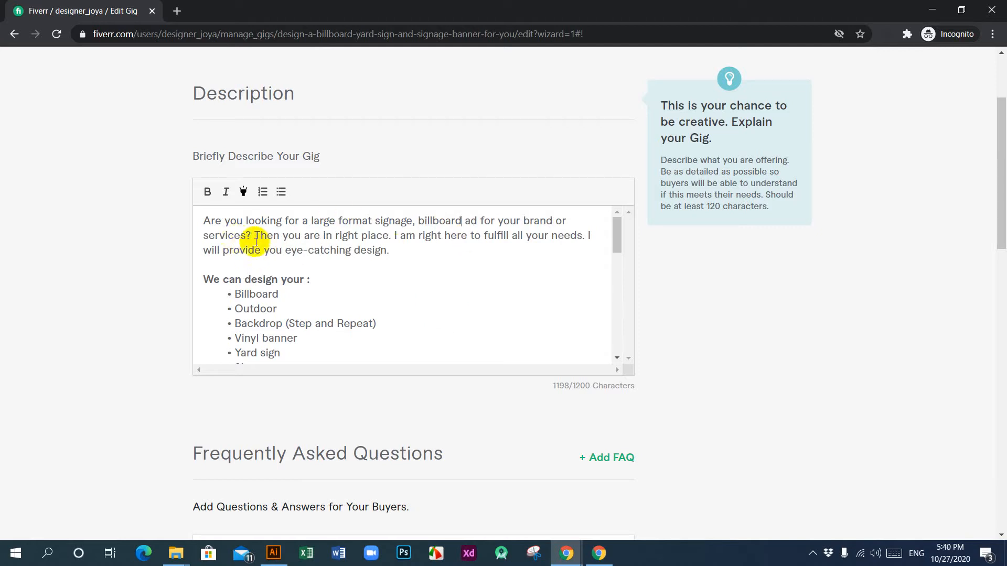
Step: Change "brand" to "business" in the opening question and remove the sentence "Then you are in right place."
drag(245, 237, 202, 238)
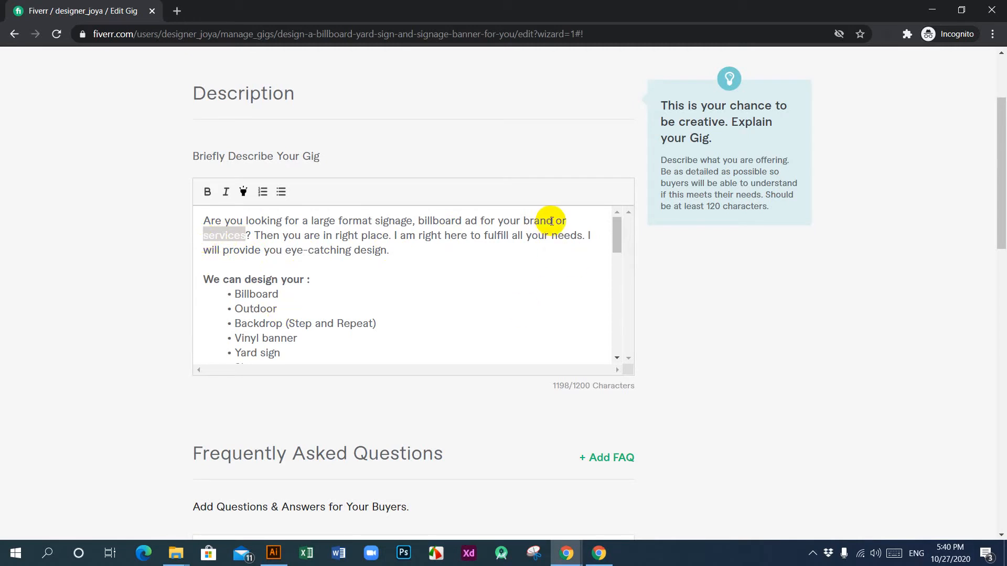
drag(552, 220, 526, 223)
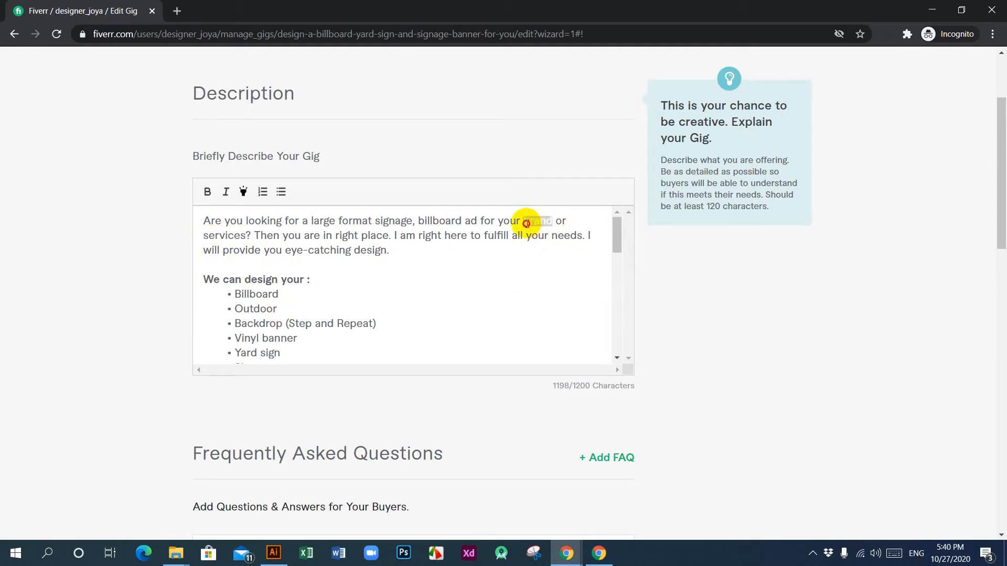
text(b)
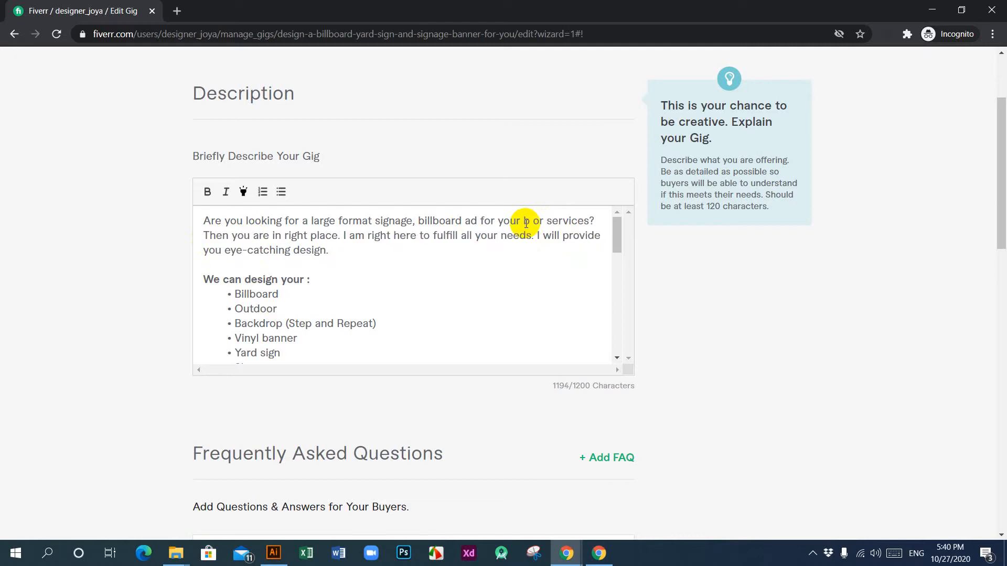
text(usin)
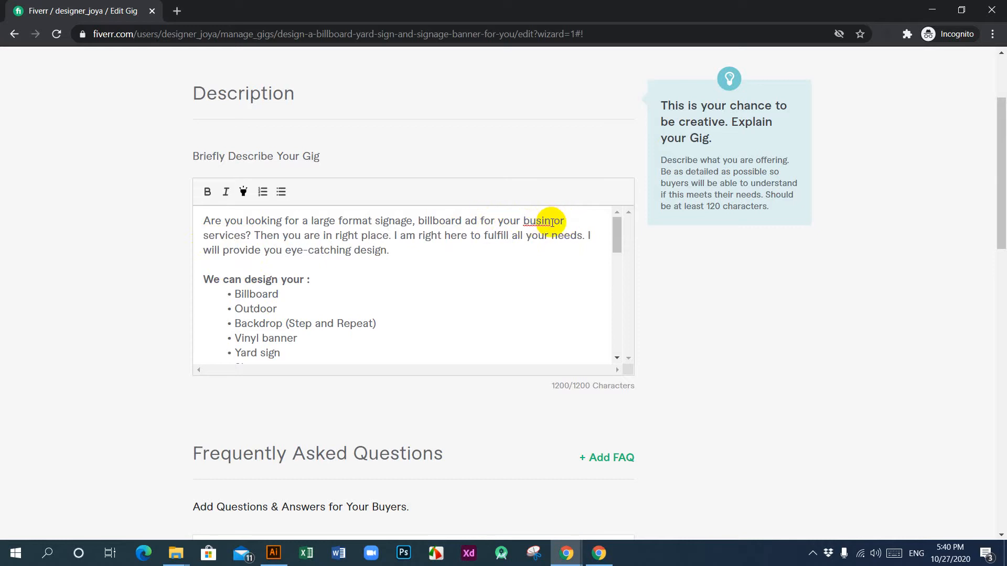
drag(554, 221, 244, 240)
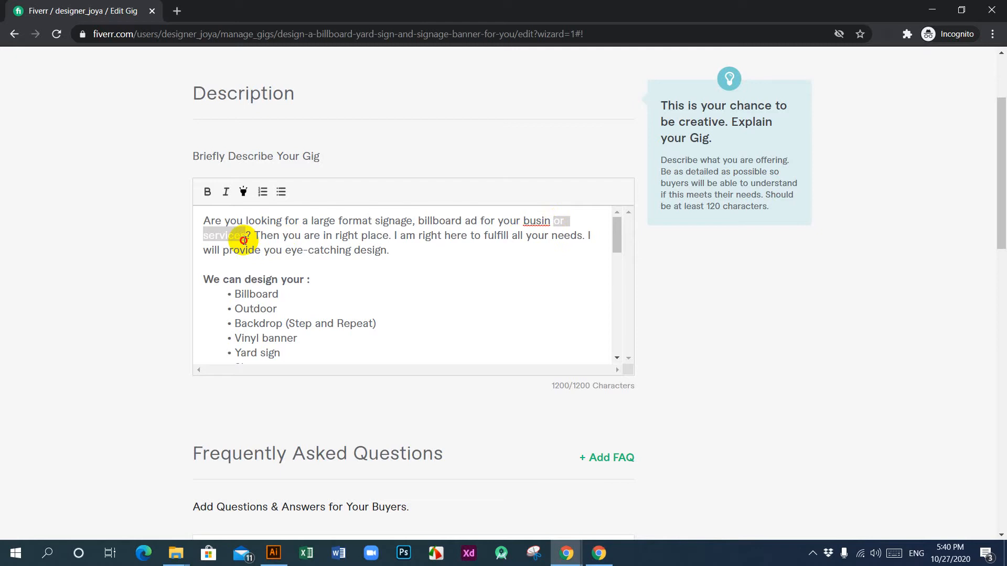
click(267, 236)
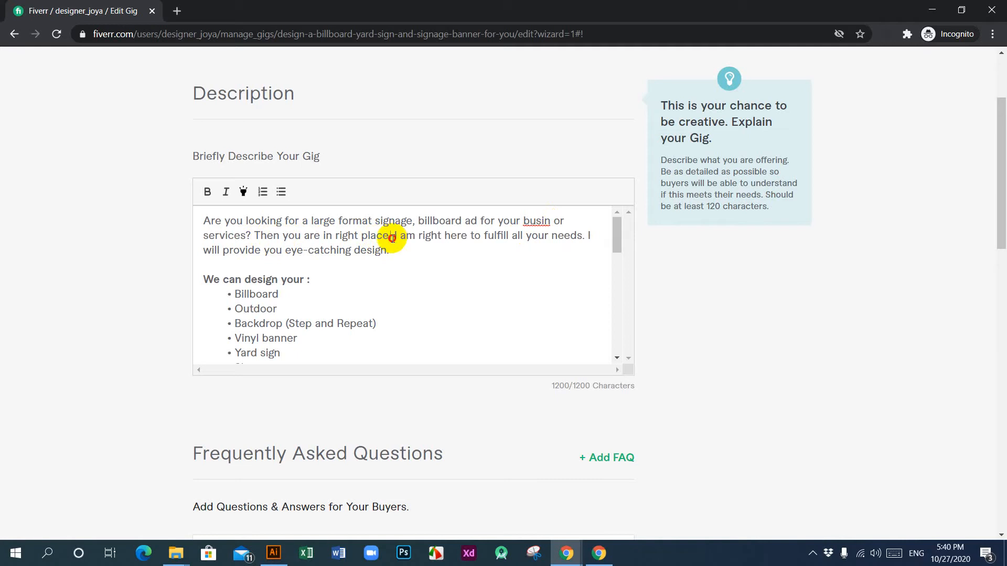
drag(392, 237, 256, 240)
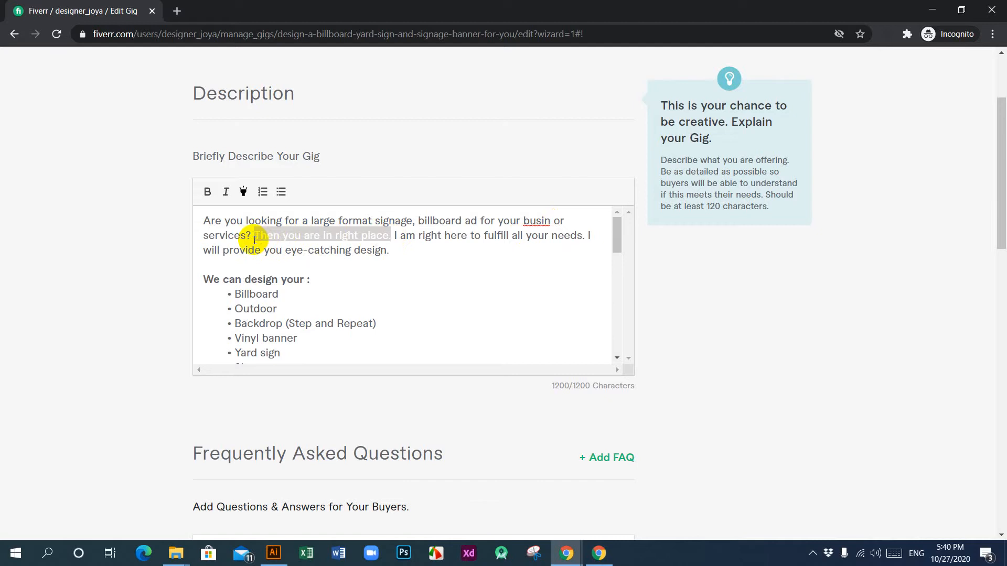
key(BackSpace)
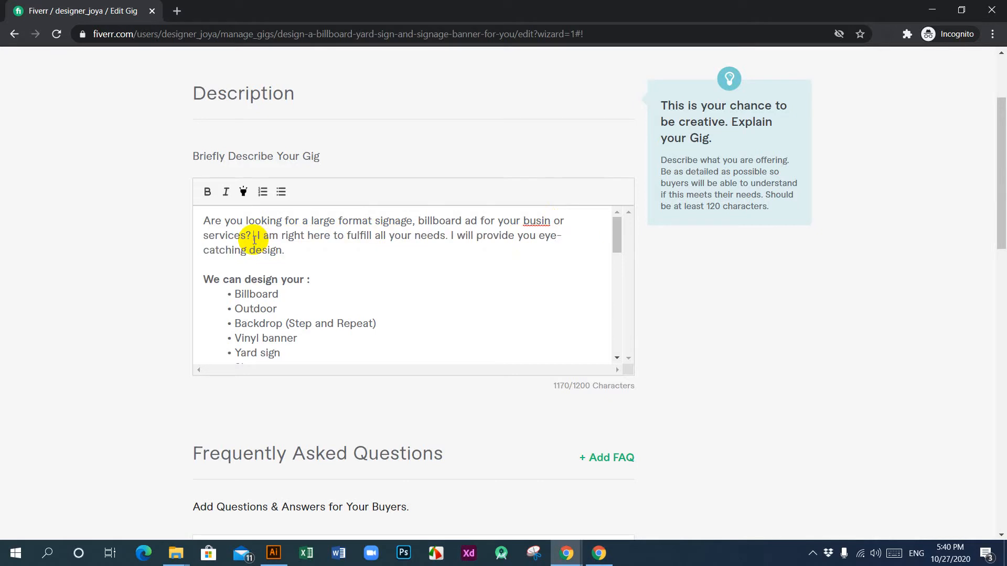
key(BackSpace)
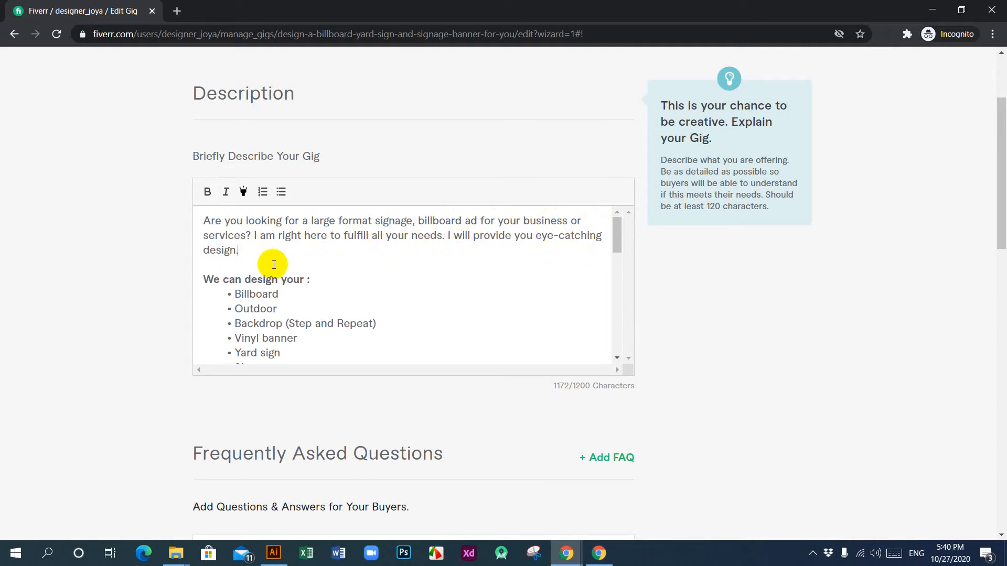
Step: Reword the heading above the description's list of design types to "I can design your :"
scroll(323, 283, down, 2)
scroll(316, 291, up, 2)
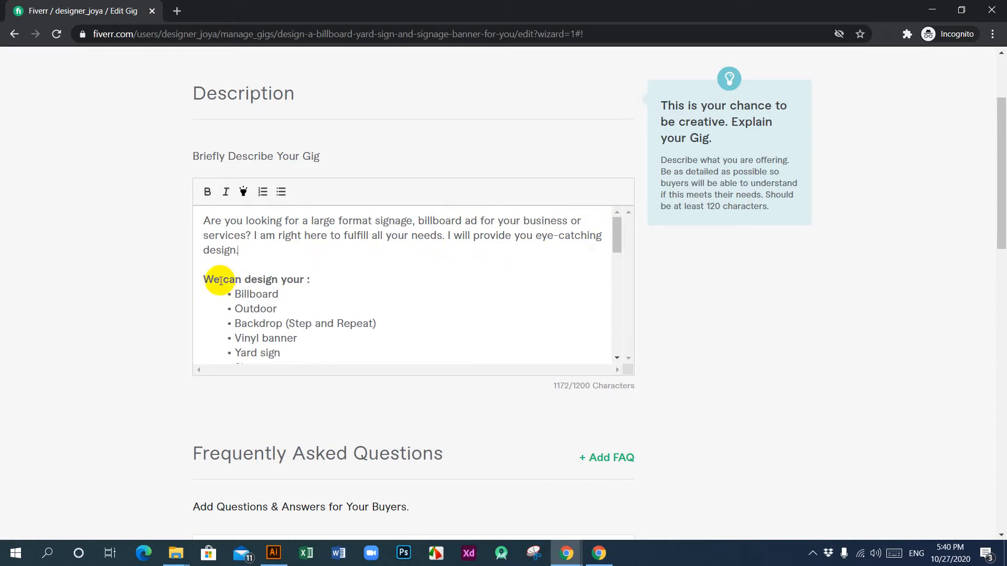
drag(221, 280, 193, 278)
text(I)
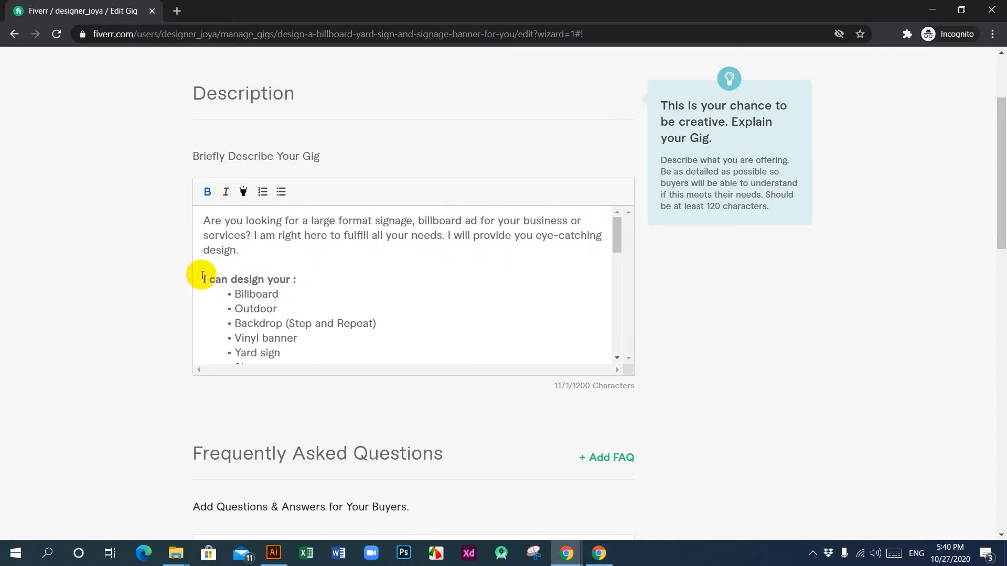
Step: Remove the Mesh banner, Fabric and Flex entries from the description's list of design types
scroll(330, 288, down, 1)
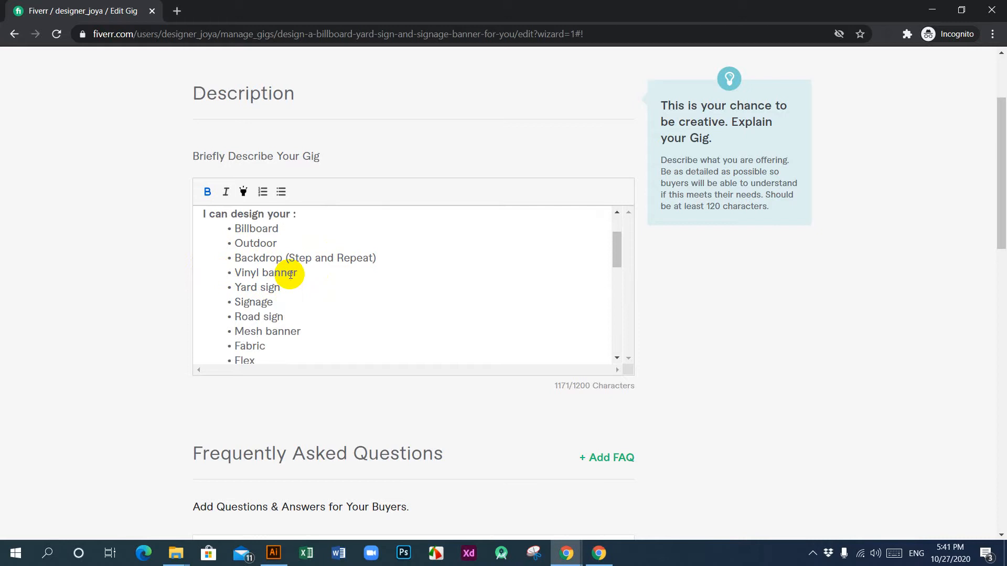
scroll(280, 284, down, 1)
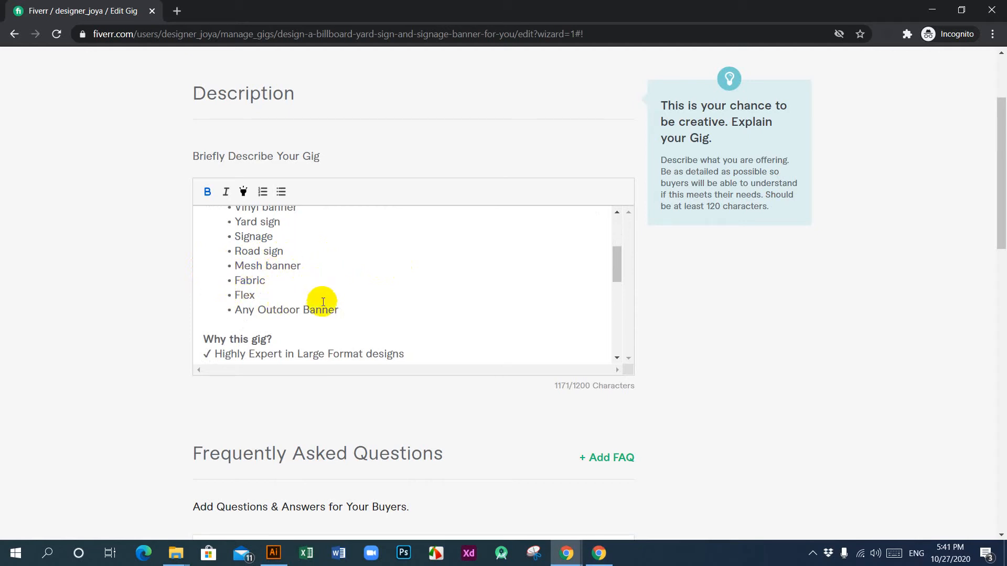
drag(255, 296, 222, 269)
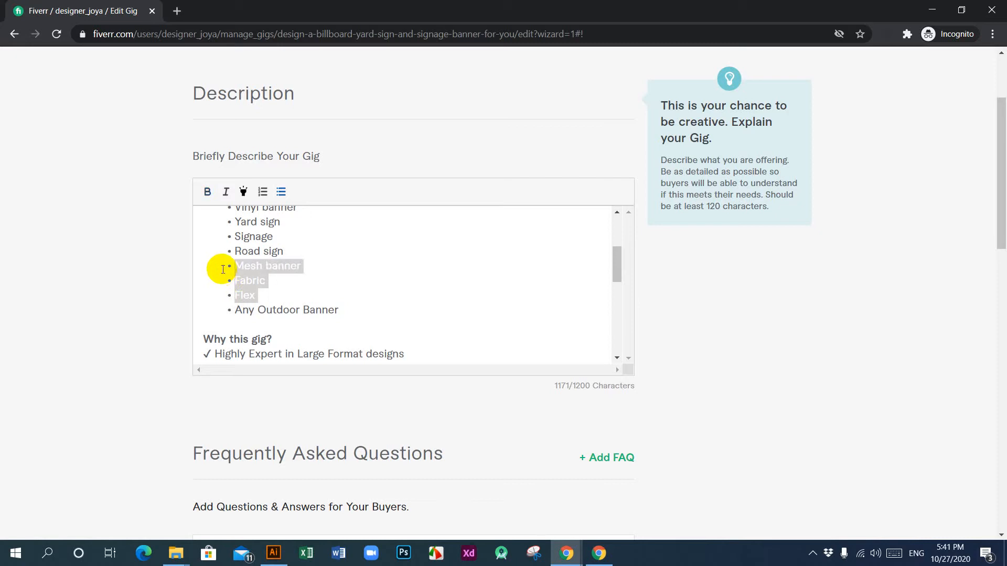
key(BackSpace)
key(BackSpace)
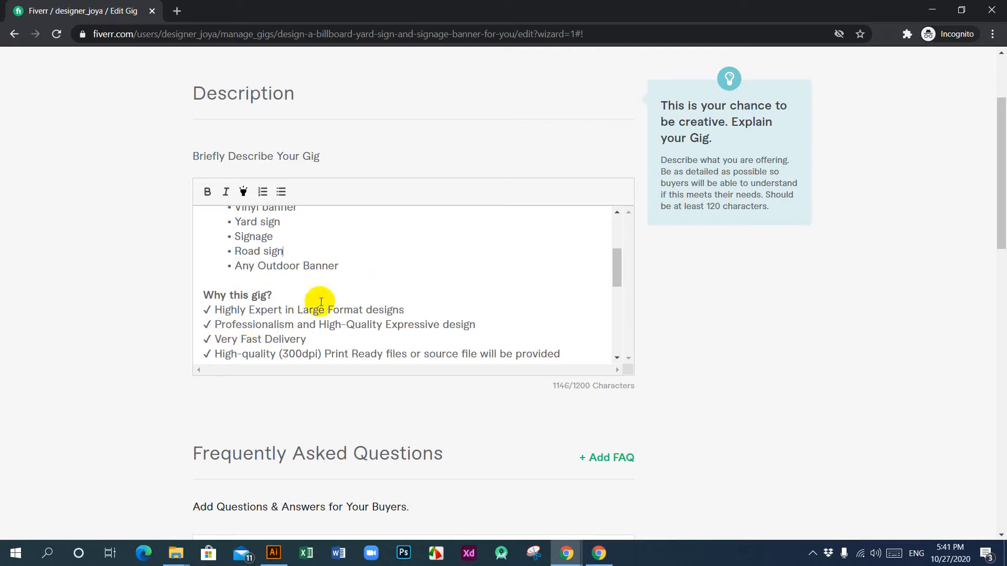
Step: Go through the "Why this gig?" points and reword the heading of the requirements list to "What I need before we start :"
scroll(321, 300, down, 1)
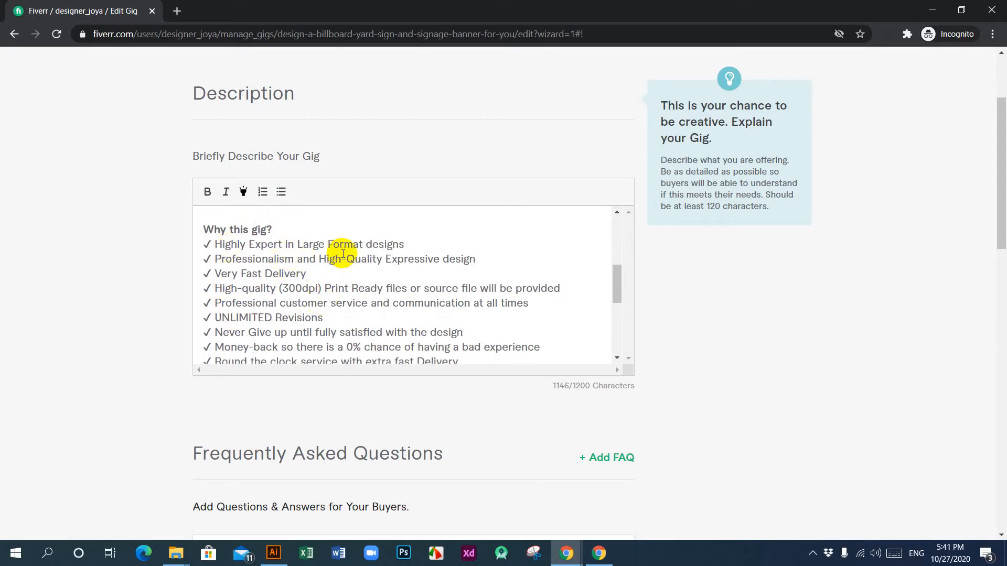
click(405, 245)
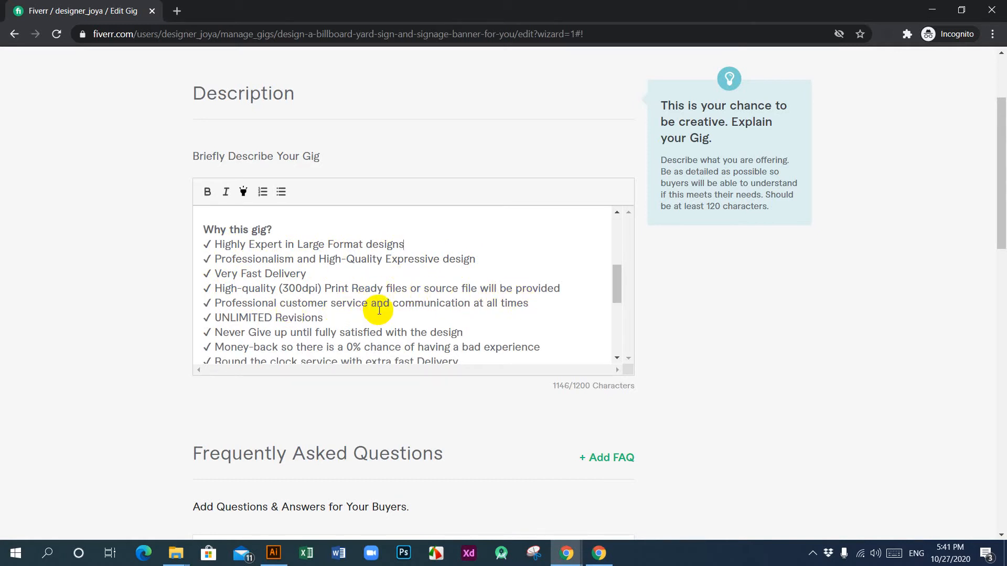
scroll(348, 278, down, 1)
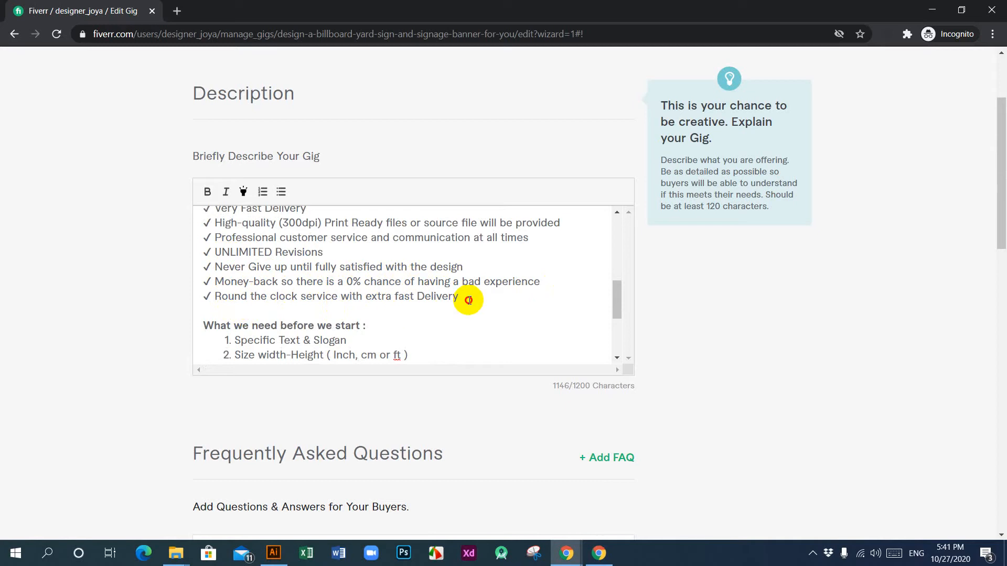
scroll(337, 288, down, 2)
scroll(337, 288, down, 1)
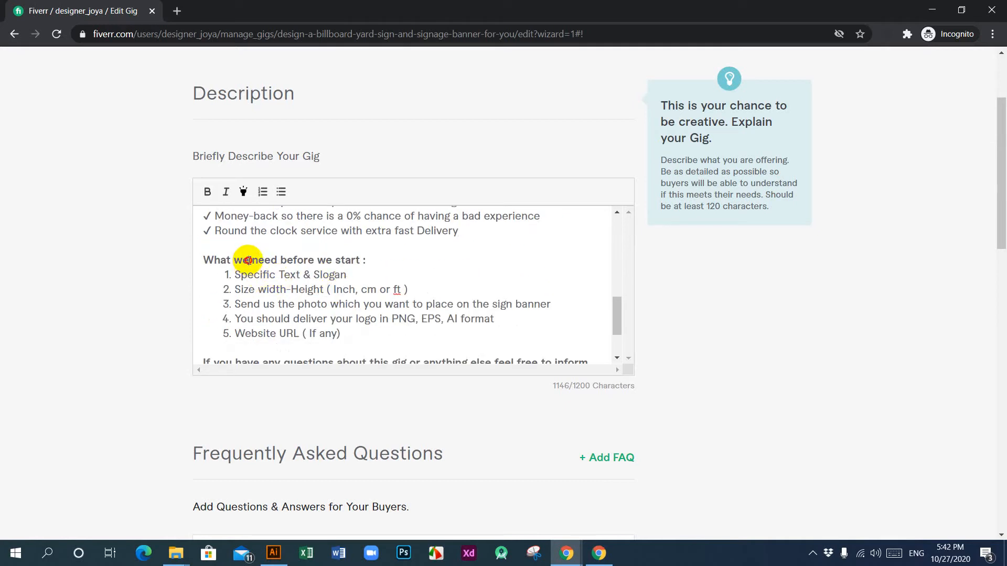
drag(247, 261, 237, 262)
text(I)
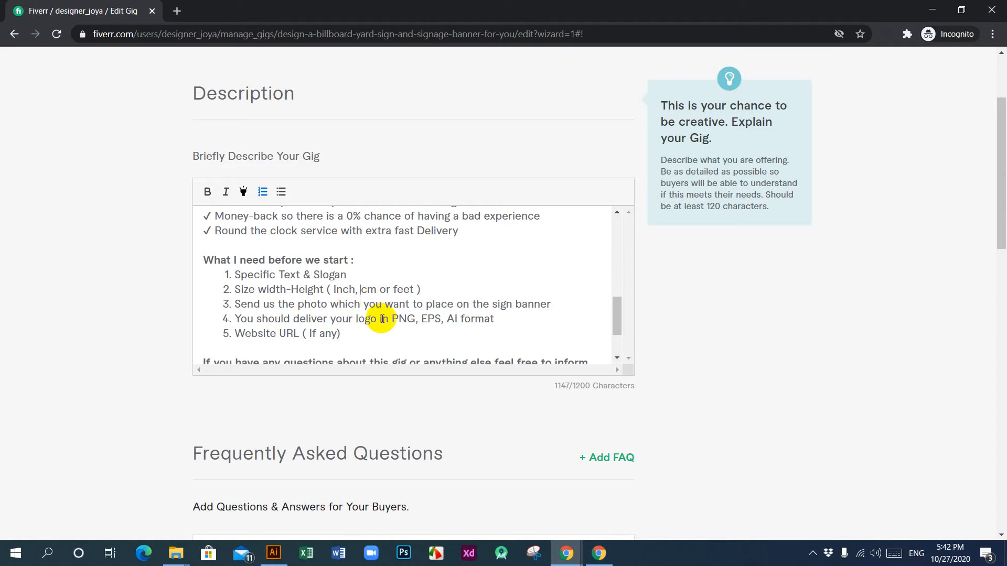
Step: Set the size requirement's units to "Inch, mm, cm or feet" and change "sign banner" to "signage banner" in the photo requirement
text(mm,)
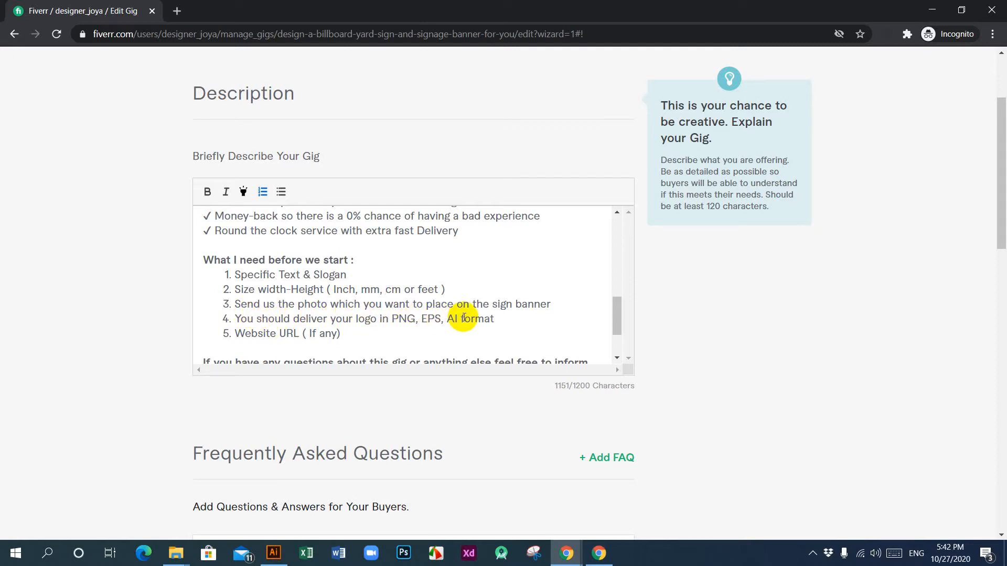
click(511, 305)
text(age)
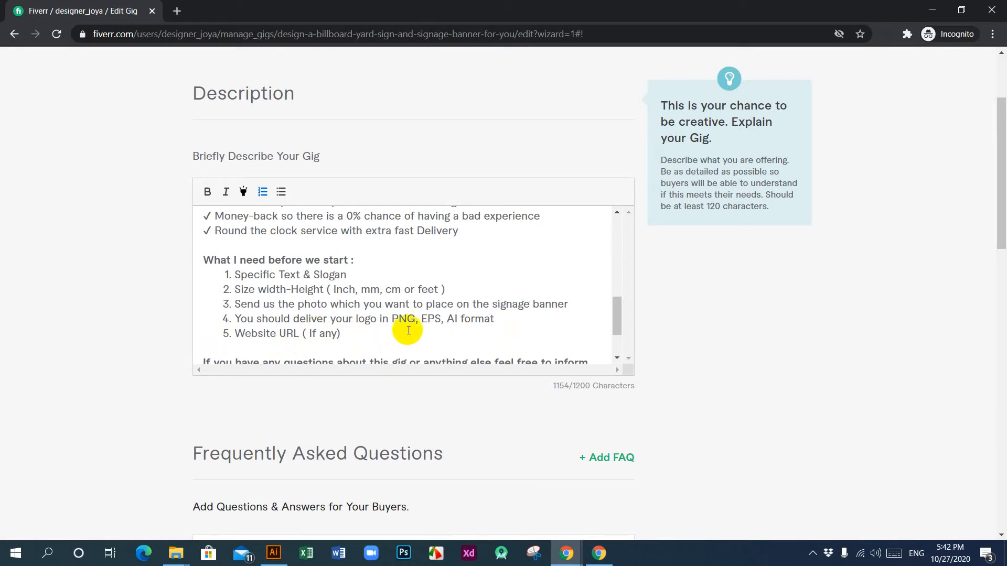
click(499, 320)
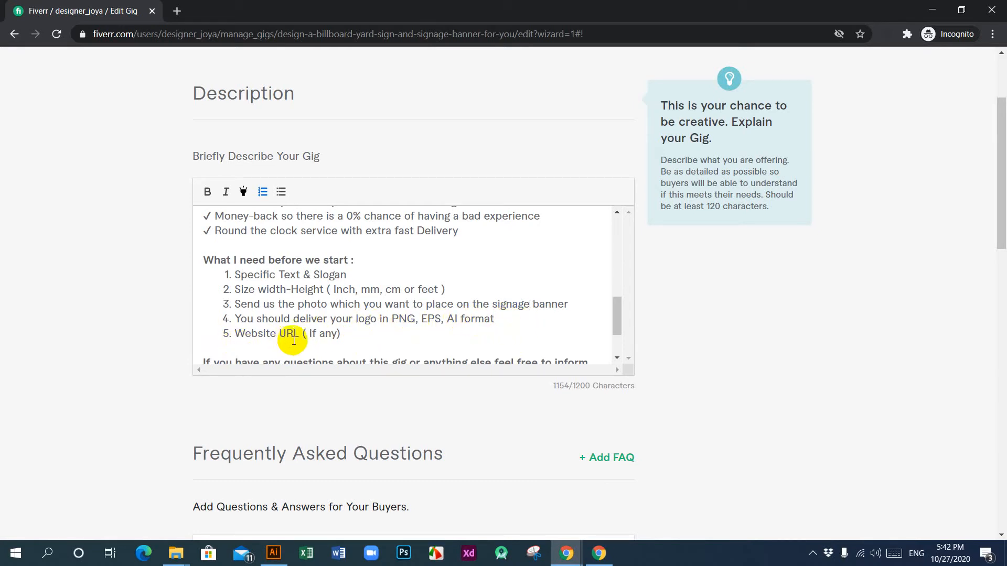
Step: Replace the closing line of the gig description with "Thank you for your Time."
scroll(364, 328, down, 2)
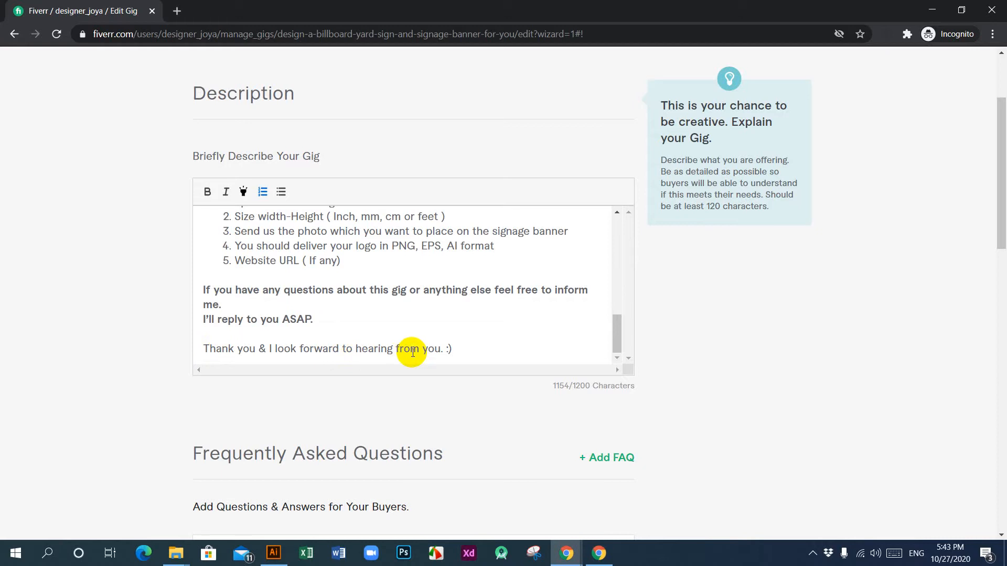
click(444, 351)
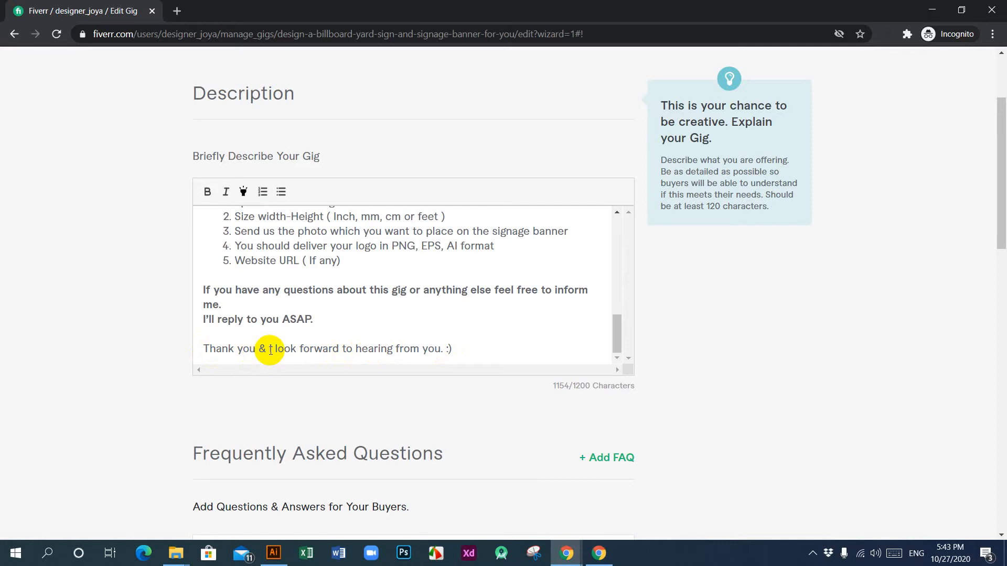
click(259, 350)
click(272, 364)
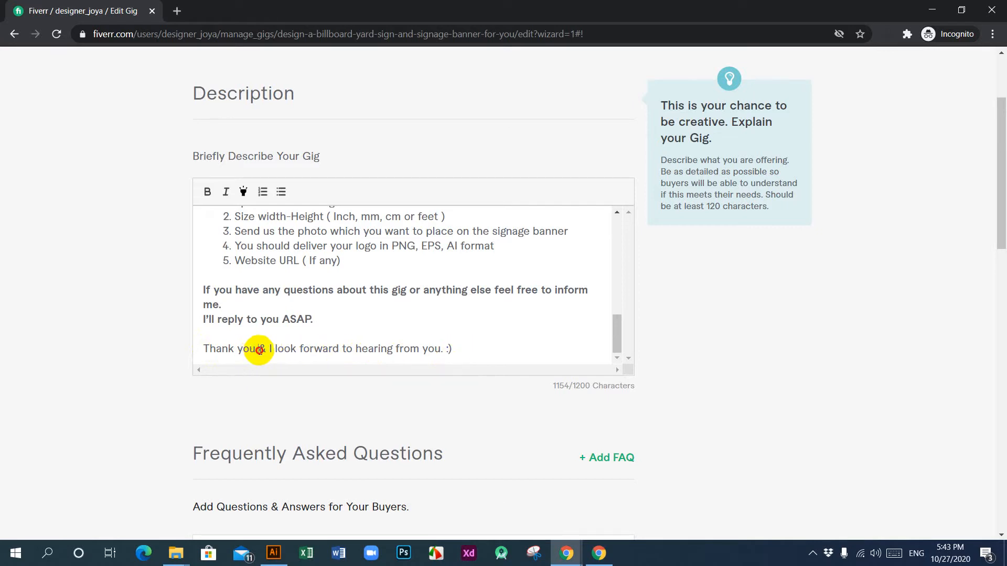
drag(256, 351, 465, 349)
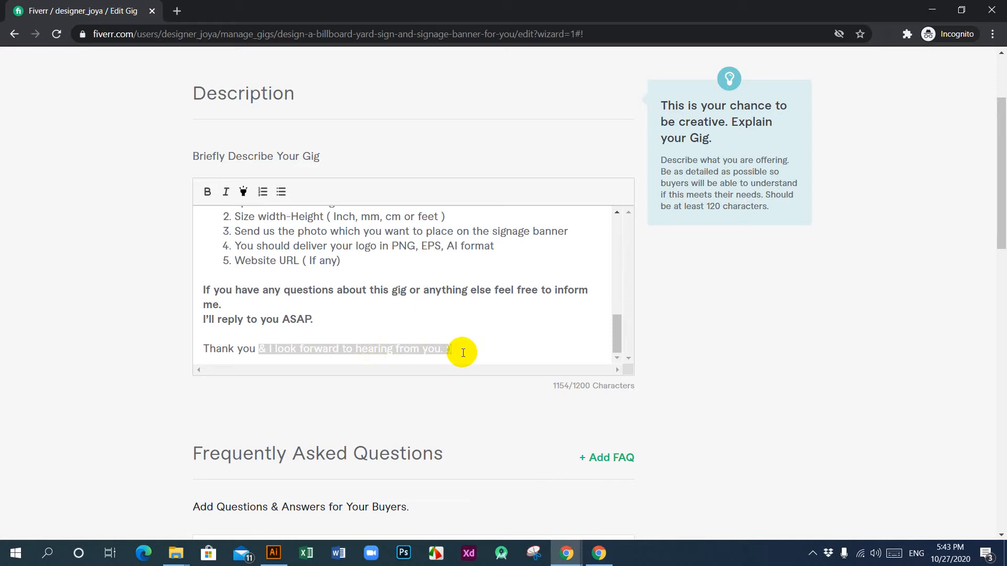
text(f)
key(BackSpace)
text(F)
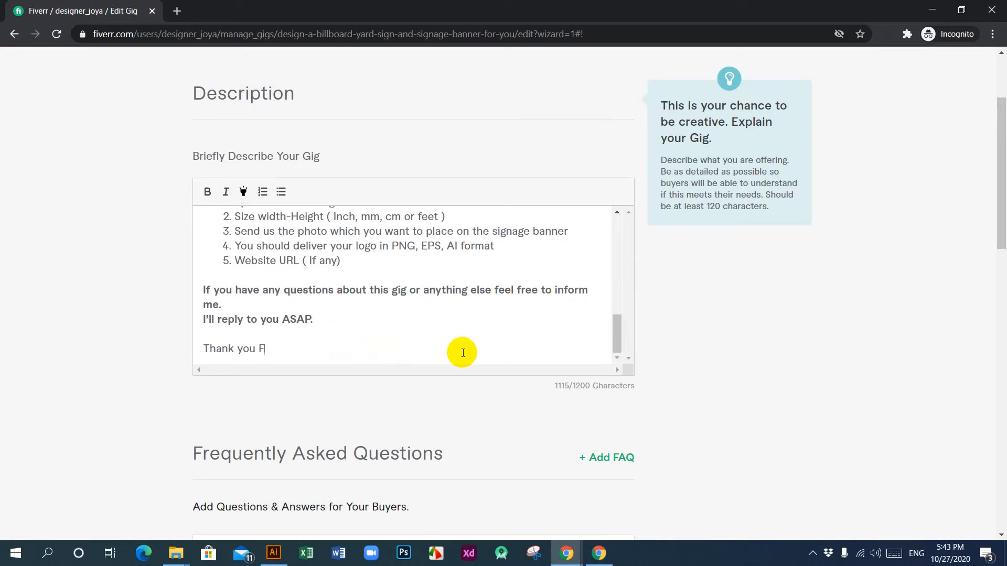
text(or your Time.)
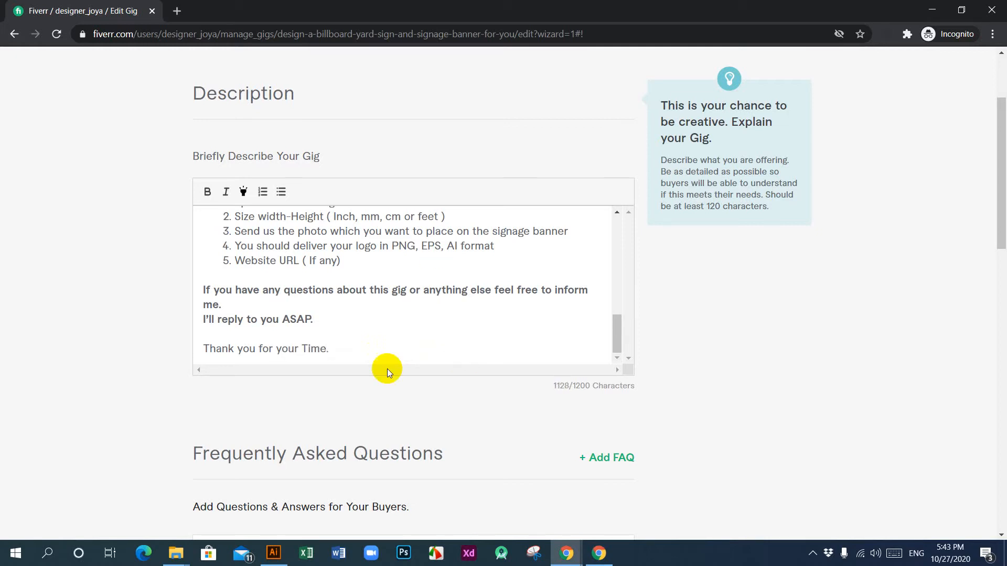
Step: Review the whole gig description from start to end, then save the Description & FAQ stage and continue to Requirements
scroll(371, 330, up, 7)
scroll(371, 322, down, 12)
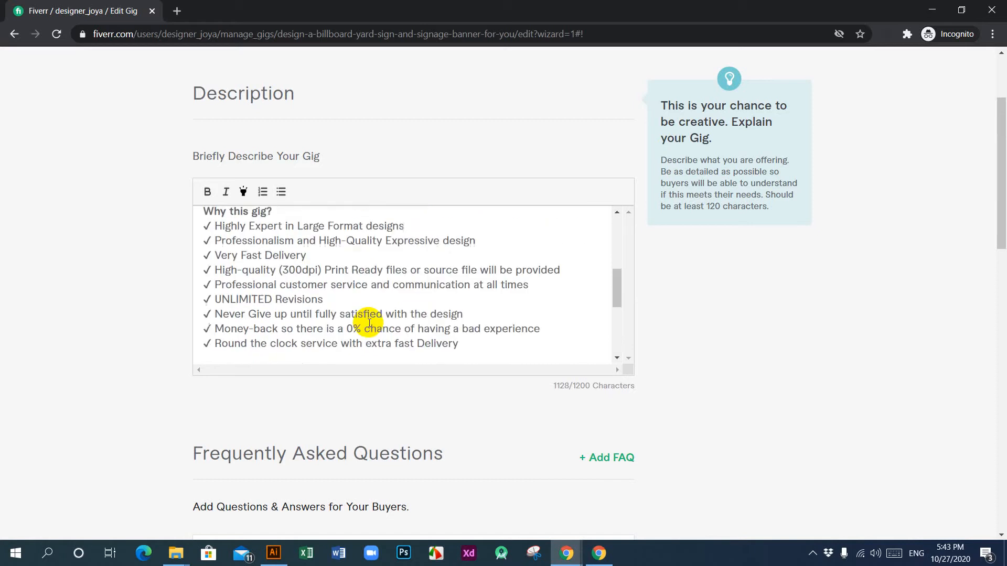
scroll(291, 281, up, 12)
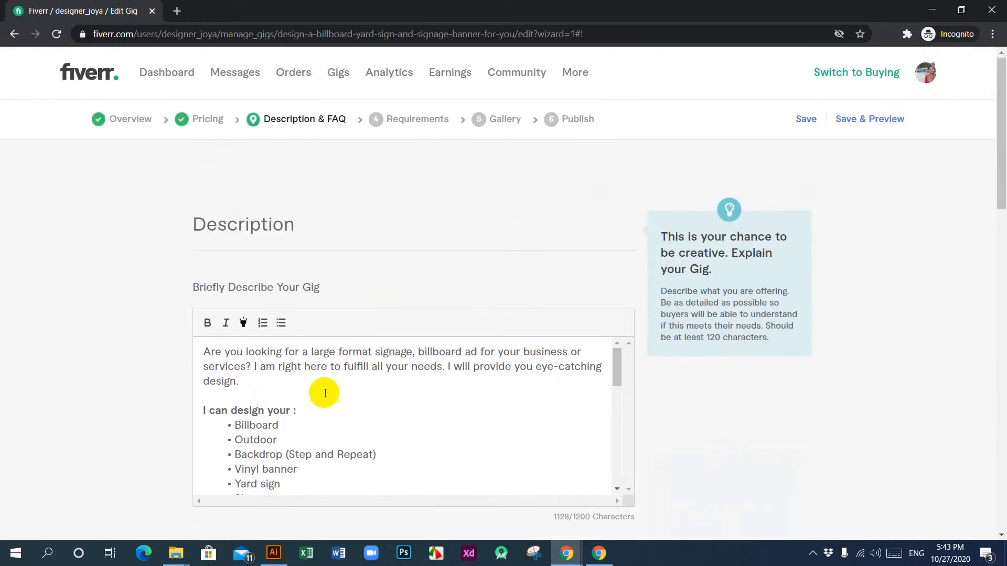
scroll(299, 398, down, 3)
scroll(393, 390, down, 3)
scroll(393, 390, down, 5)
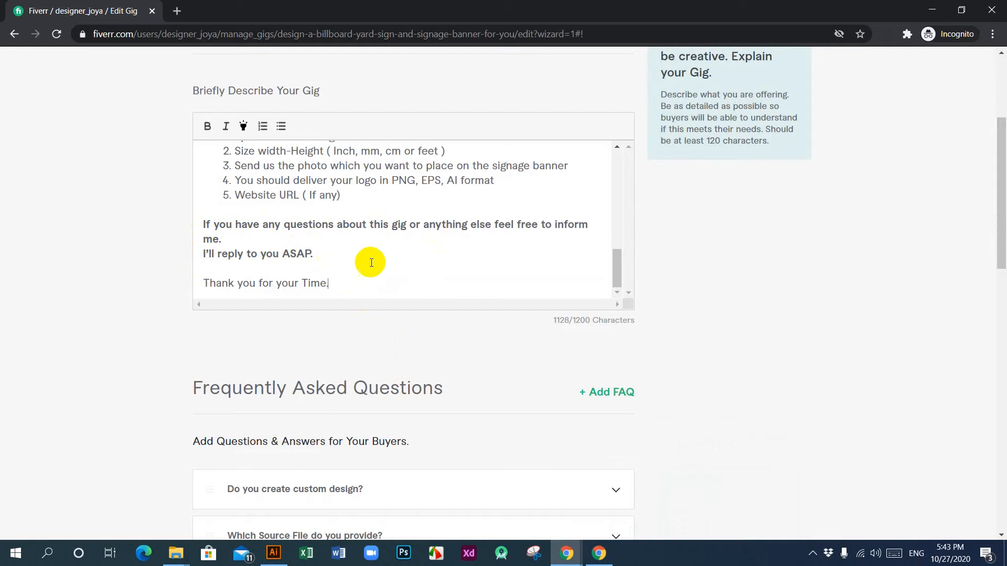
scroll(376, 252, up, 10)
scroll(361, 260, up, 4)
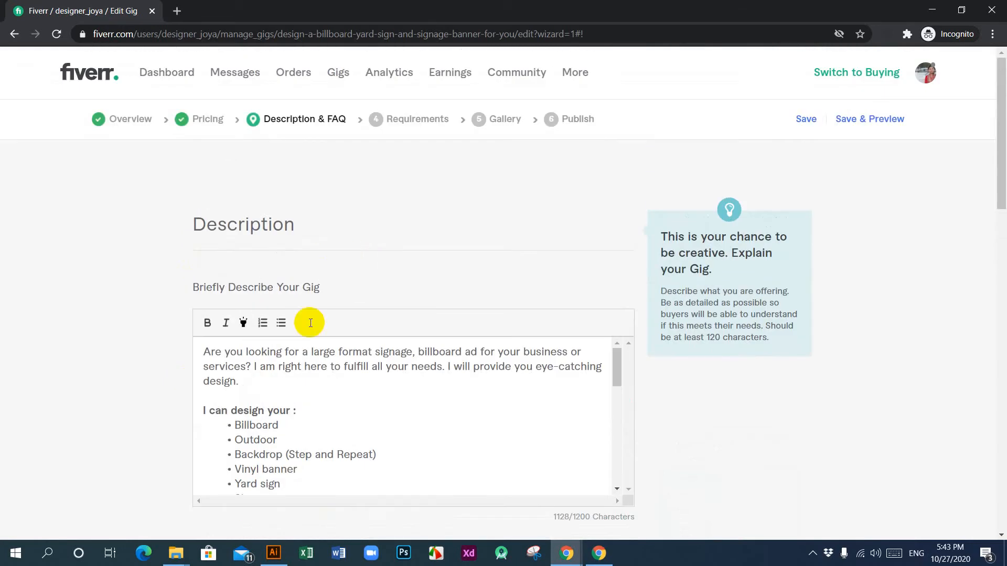
scroll(371, 389, down, 10)
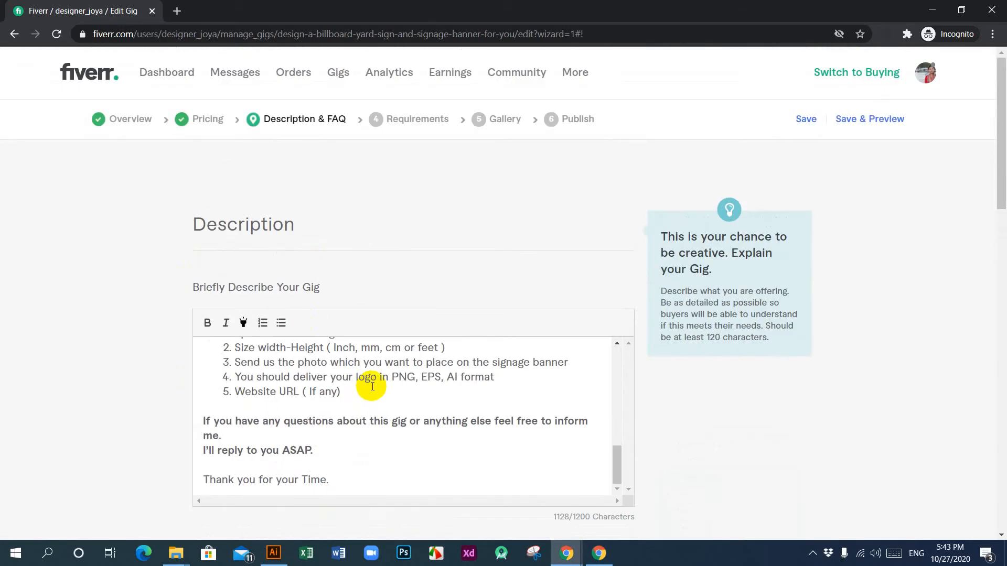
scroll(558, 411, down, 12)
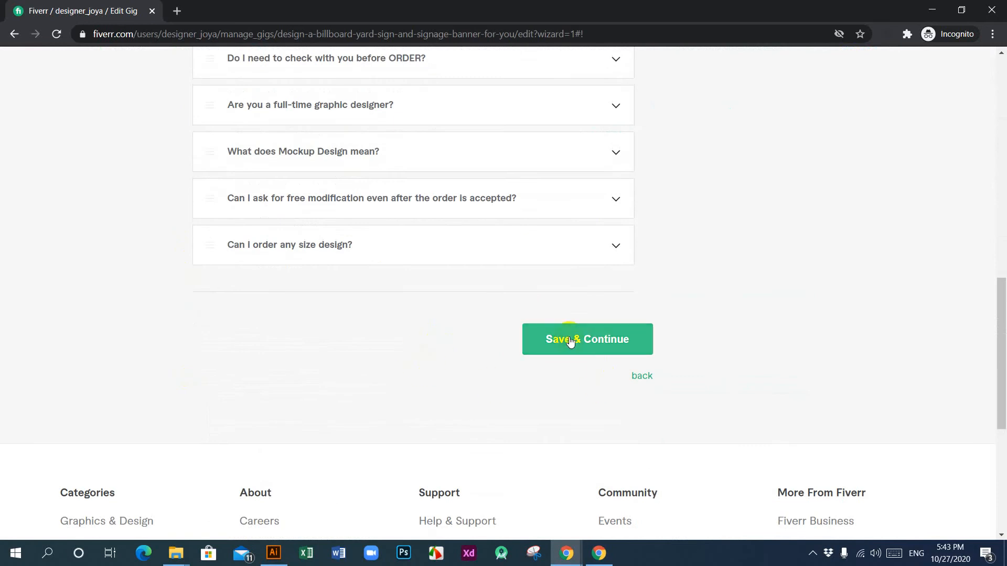
click(577, 341)
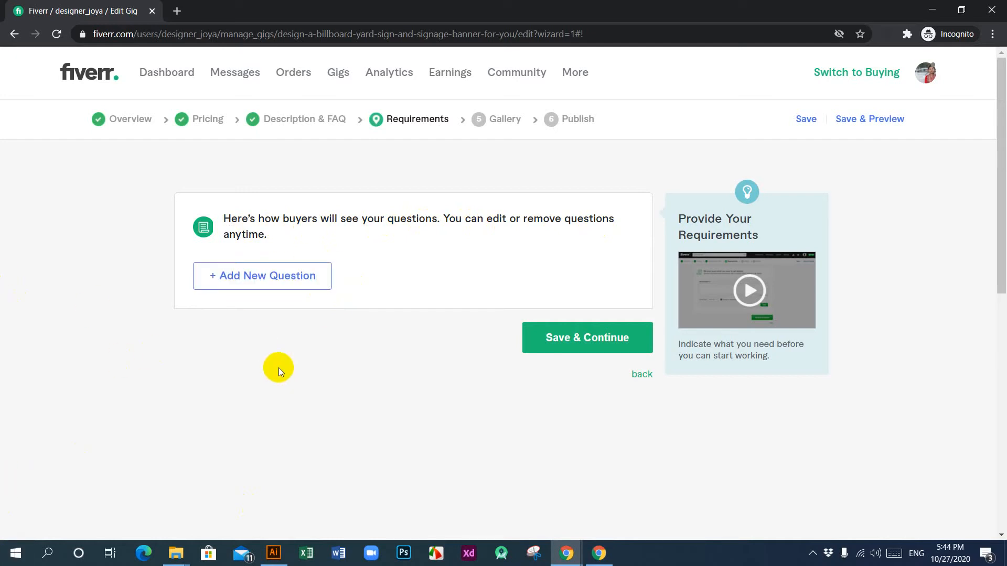
Step: Switch to the reference banner and billboard gig and examine its reviews, seller profile, package comparison, FAQ and gallery
click(577, 4)
mouse_move(566, 553)
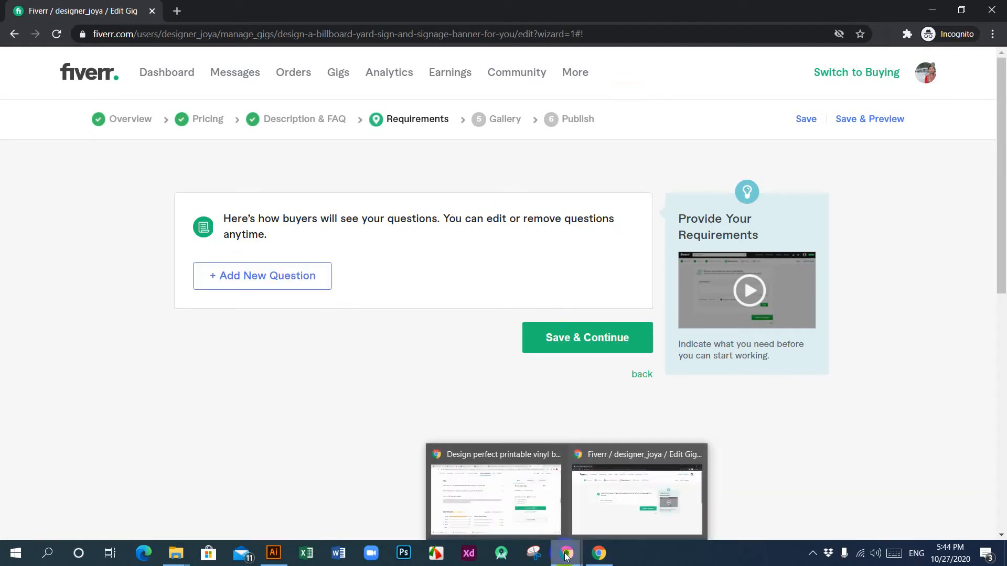
click(480, 496)
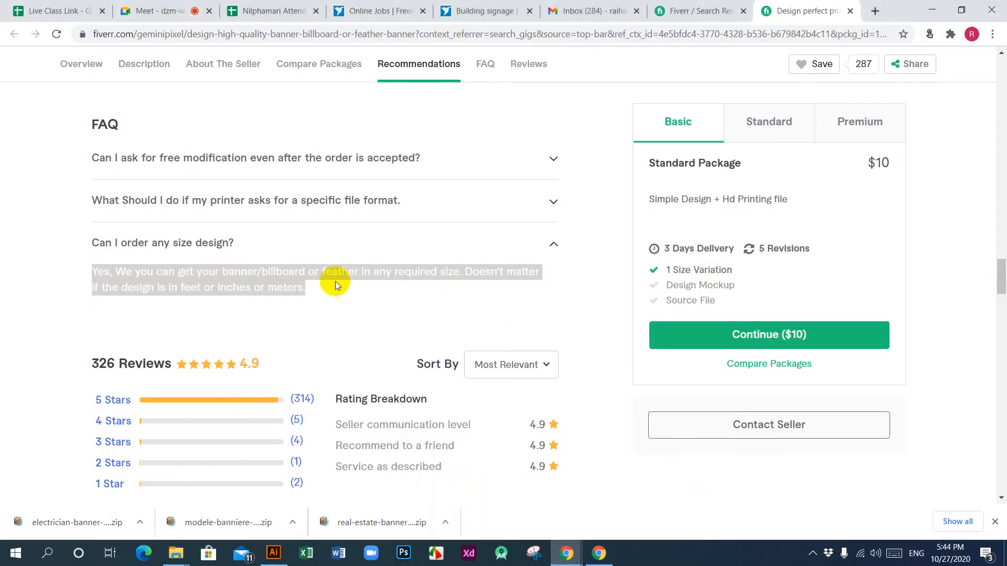
click(369, 310)
scroll(320, 300, down, 15)
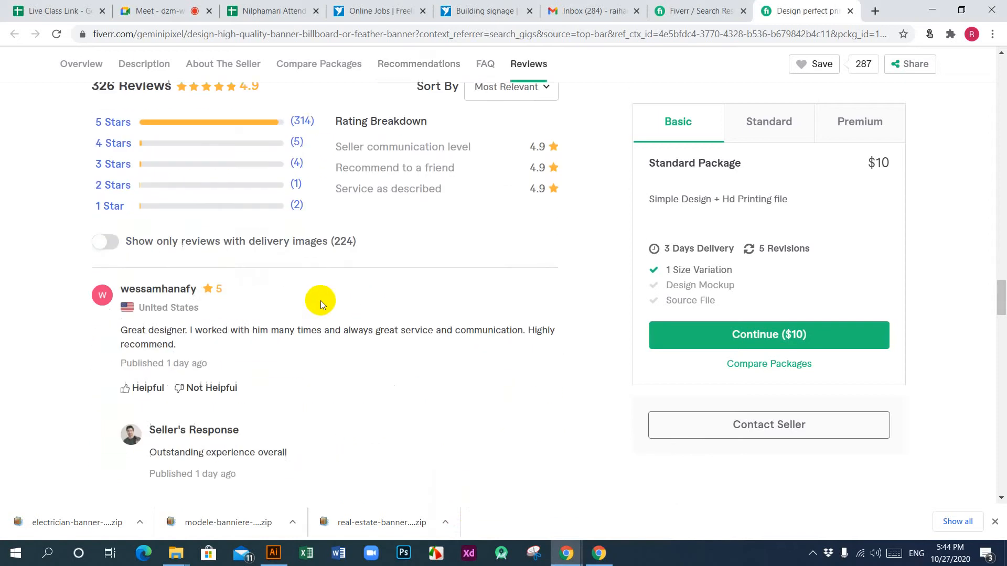
scroll(405, 354, down, 5)
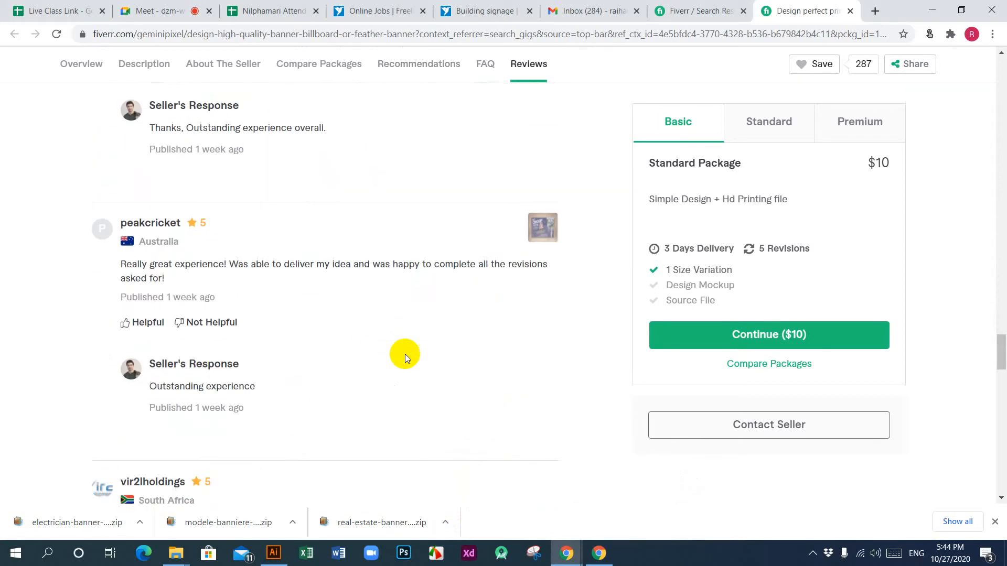
scroll(407, 354, up, 15)
scroll(410, 363, up, 10)
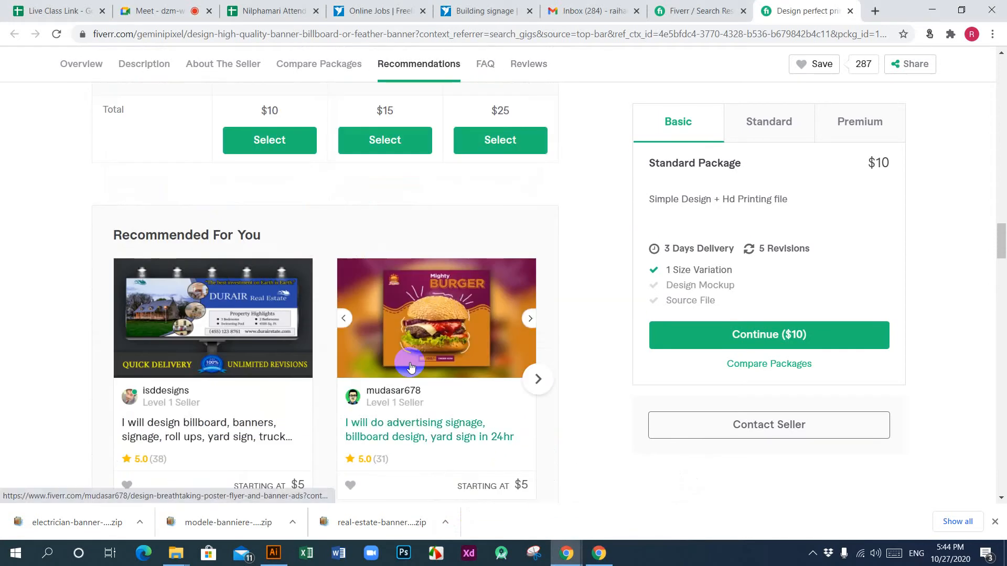
scroll(411, 367, down, 6)
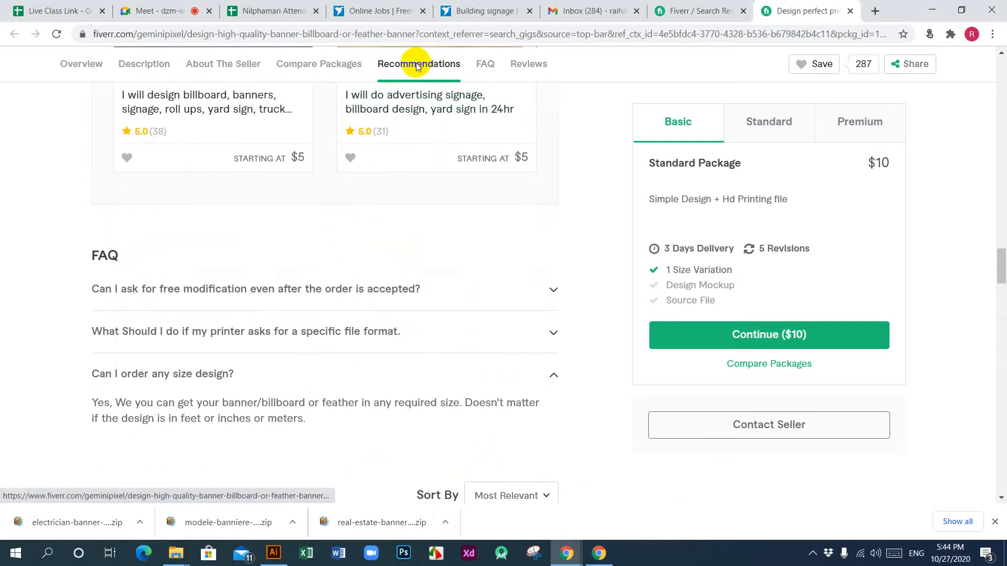
scroll(422, 253, up, 10)
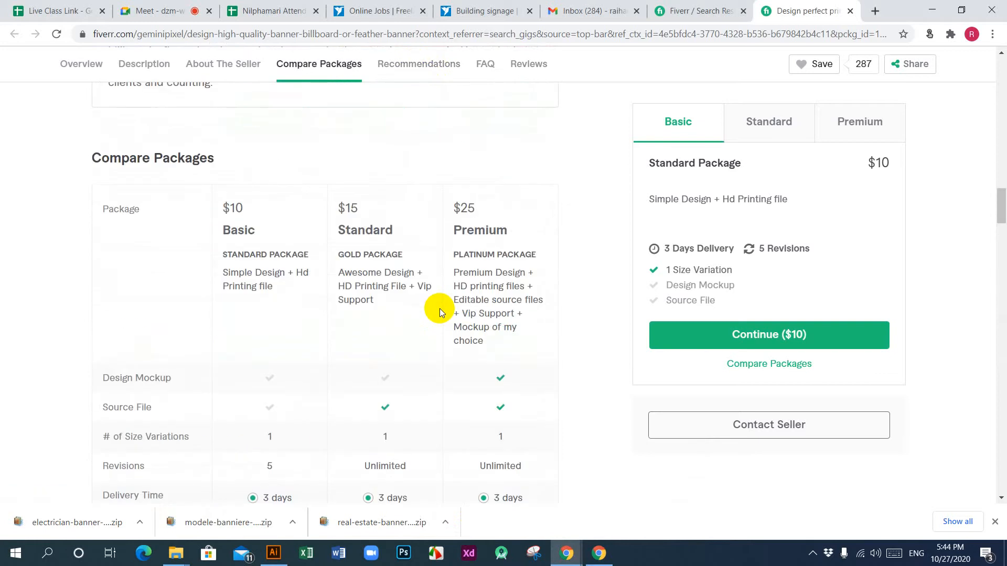
scroll(440, 312, up, 5)
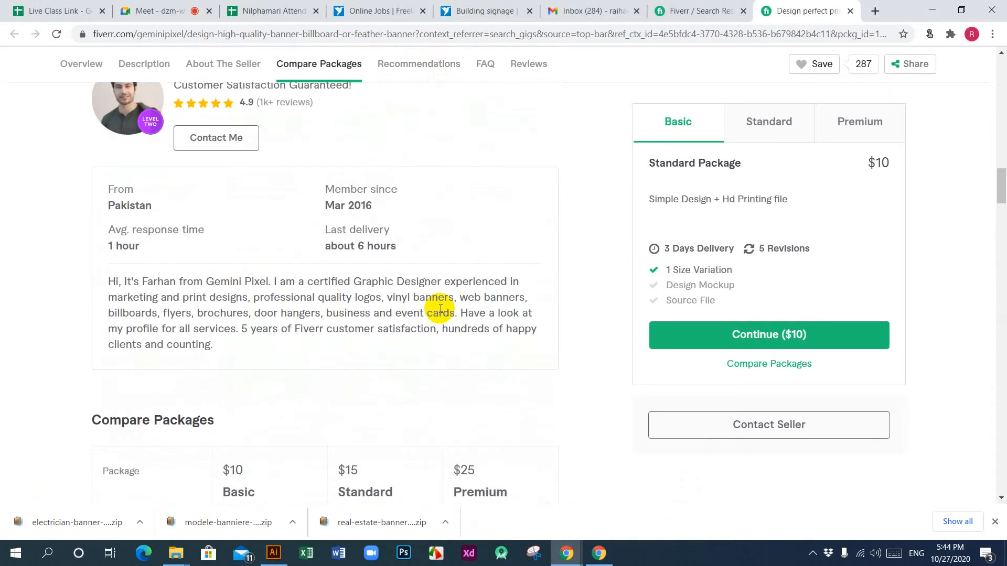
scroll(439, 310, up, 5)
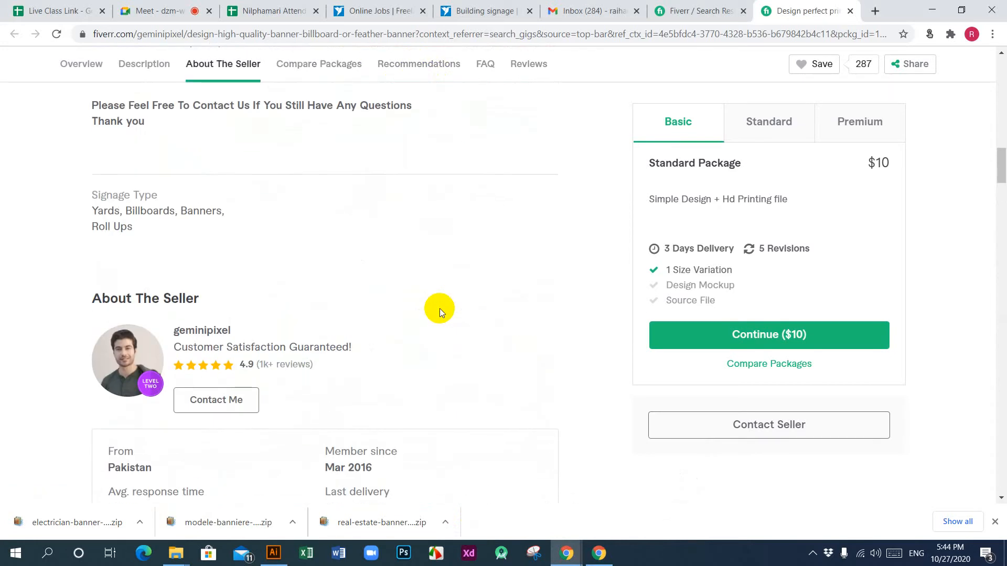
scroll(440, 308, up, 5)
scroll(440, 310, down, 11)
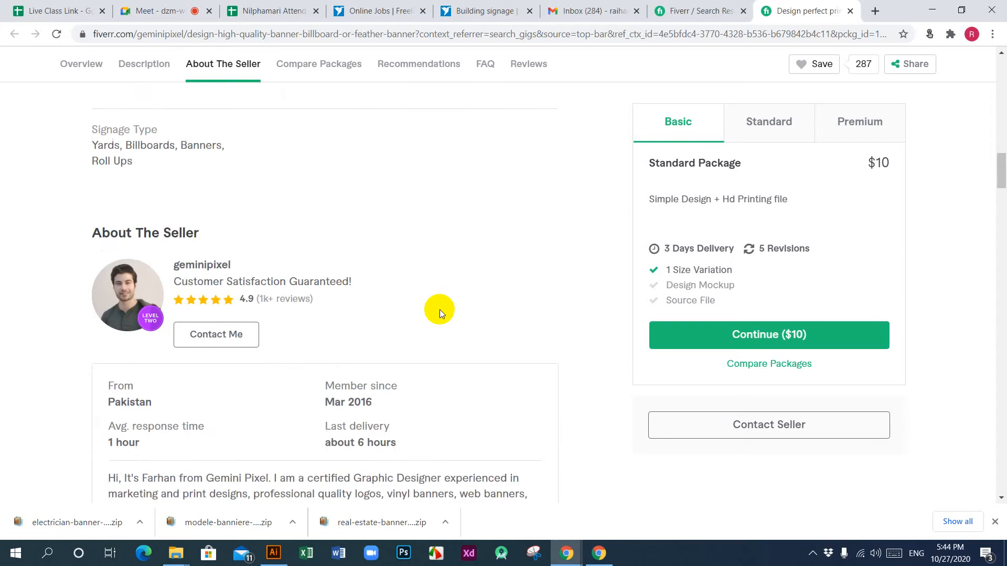
scroll(440, 309, down, 5)
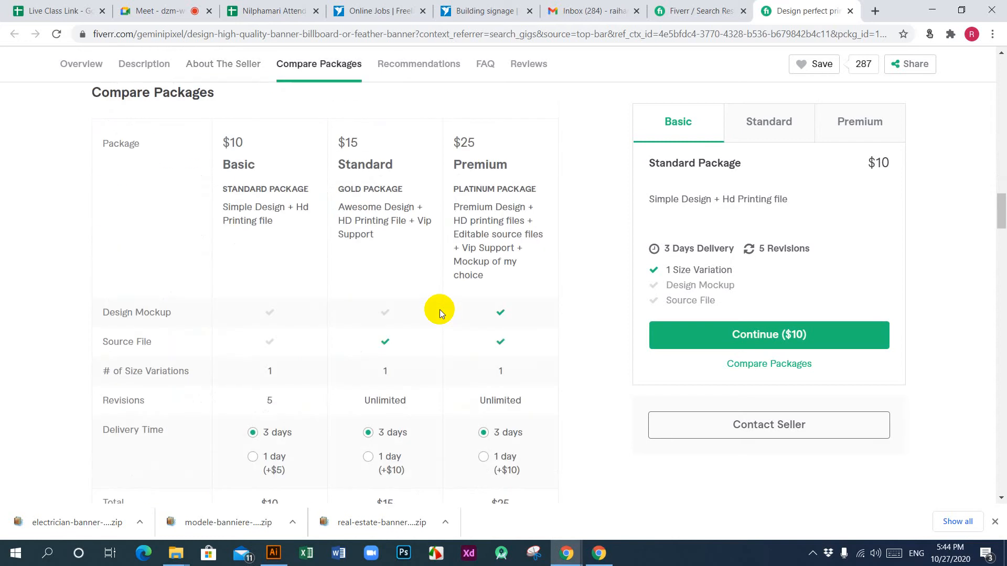
scroll(440, 309, down, 3)
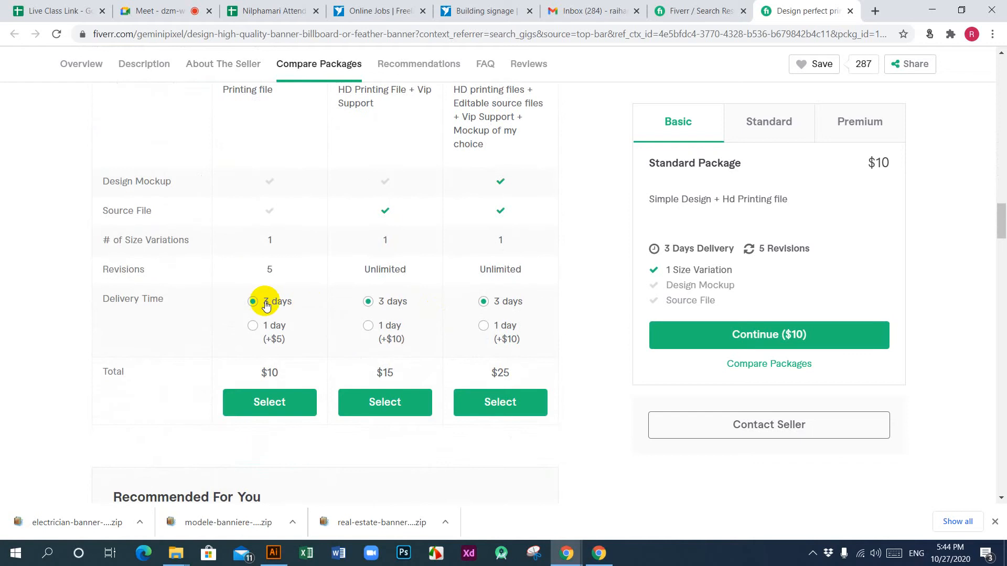
scroll(364, 475, down, 5)
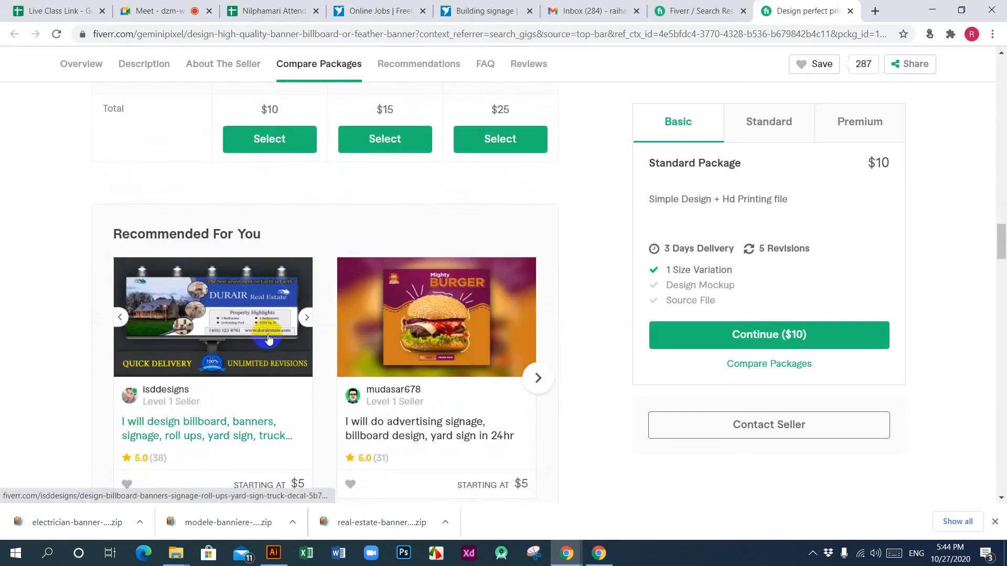
scroll(269, 334, down, 8)
scroll(269, 335, down, 13)
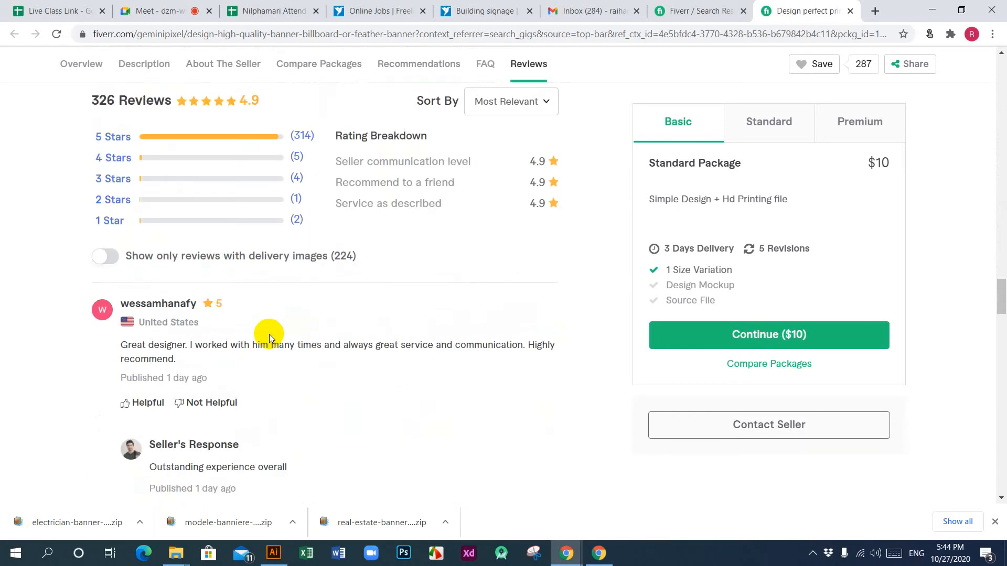
scroll(269, 334, down, 10)
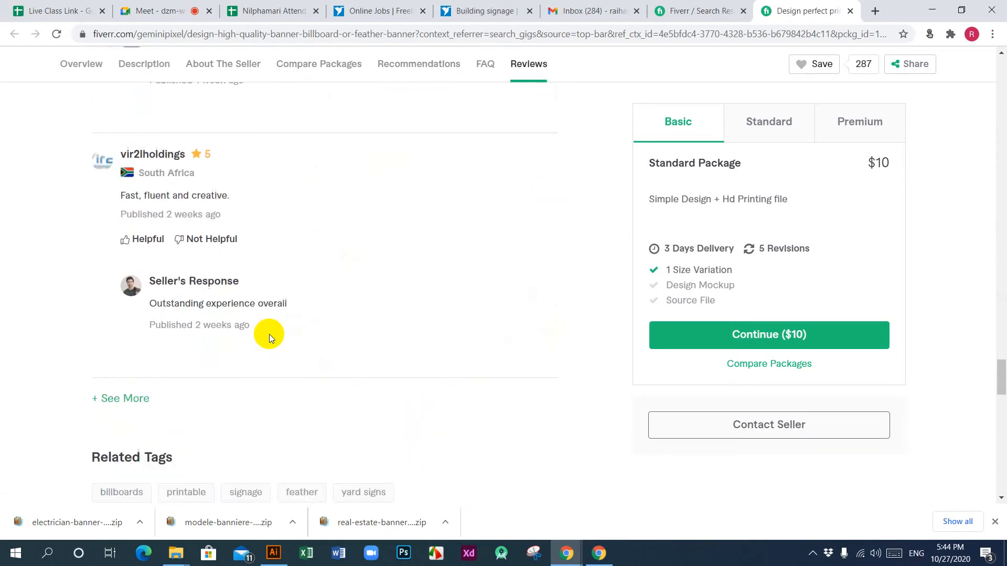
scroll(269, 334, up, 6)
scroll(540, 329, up, 20)
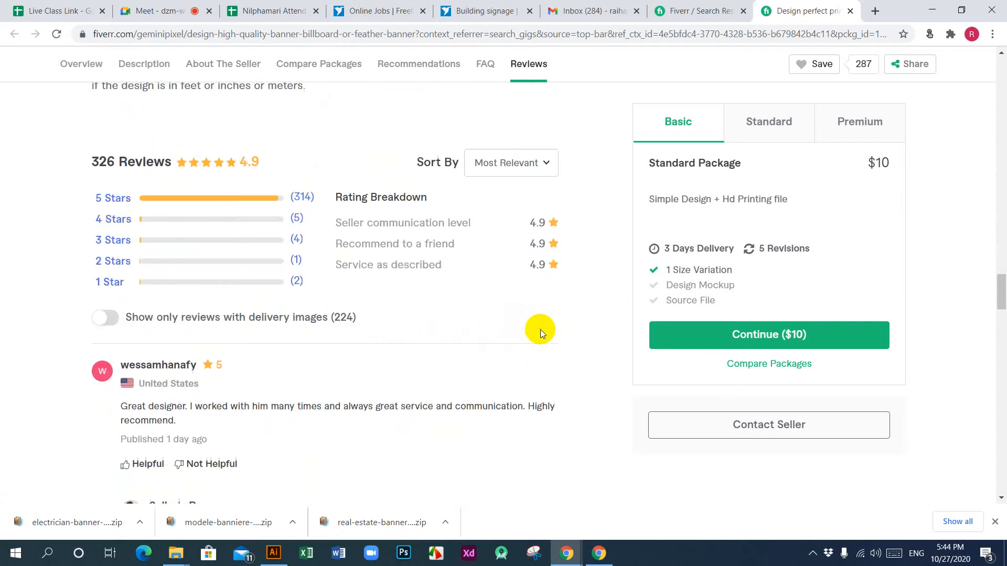
scroll(540, 330, up, 15)
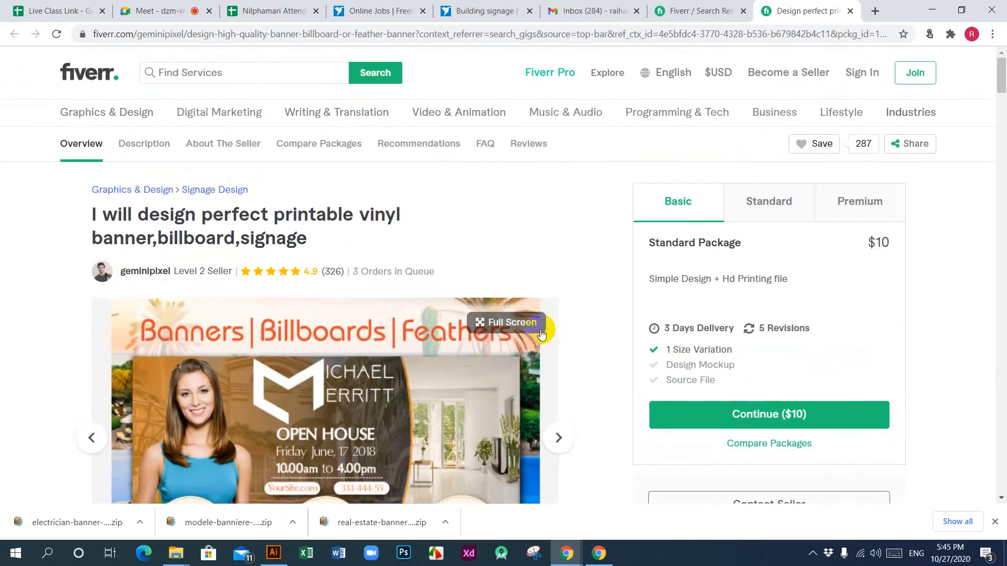
click(421, 140)
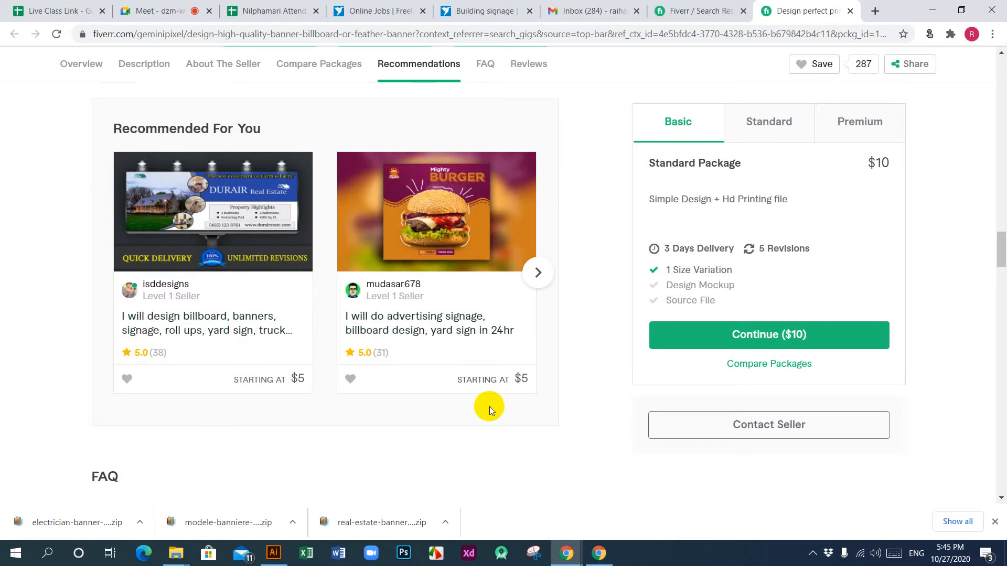
Step: Return to the signage gig being edited and try to save and continue past Requirements without adding a question
click(565, 555)
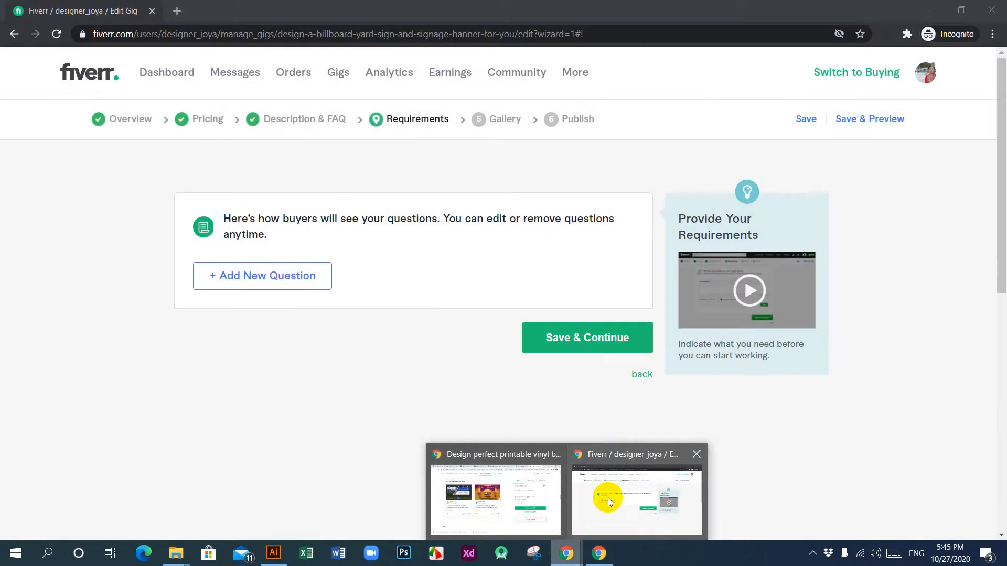
mouse_move(608, 498)
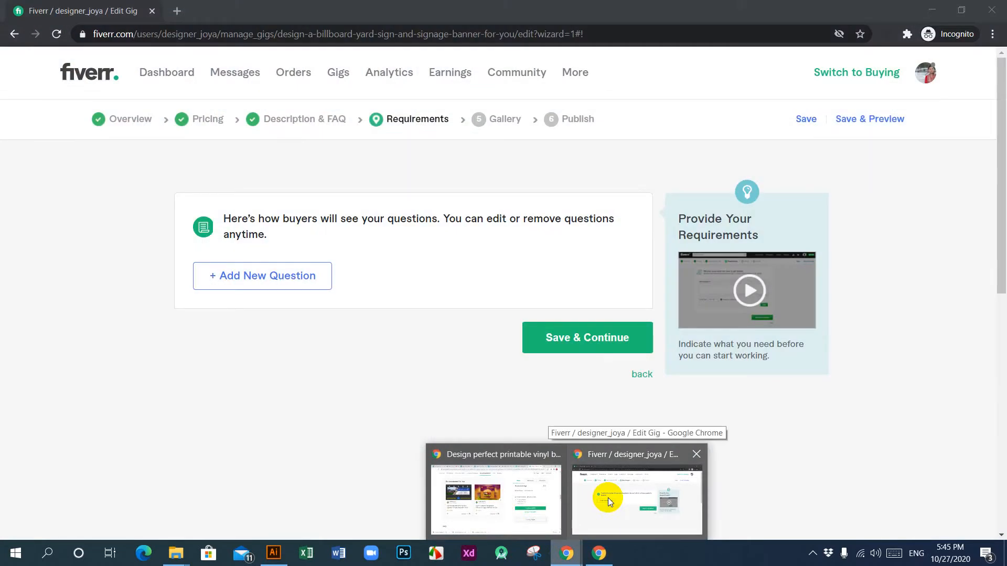
click(608, 498)
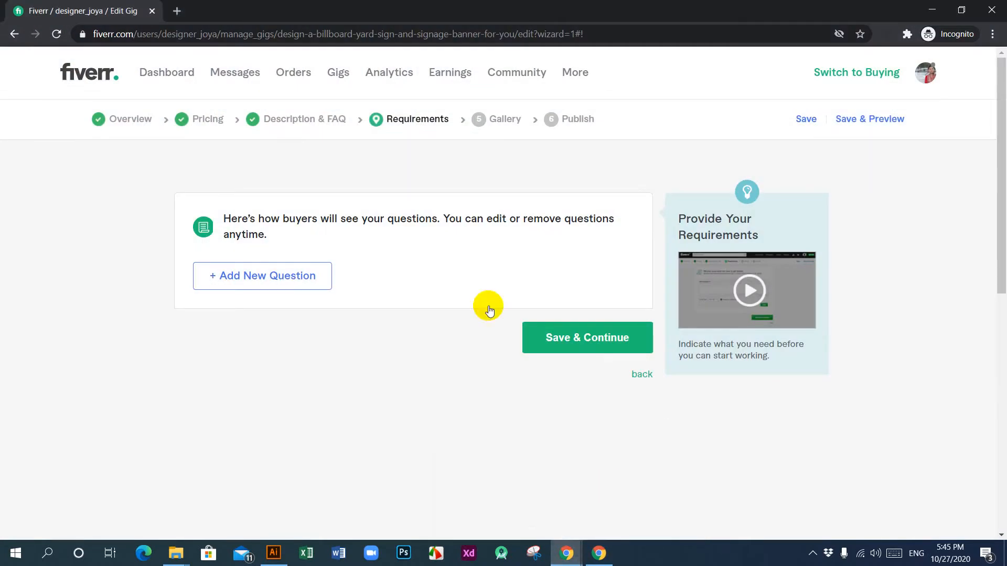
click(580, 333)
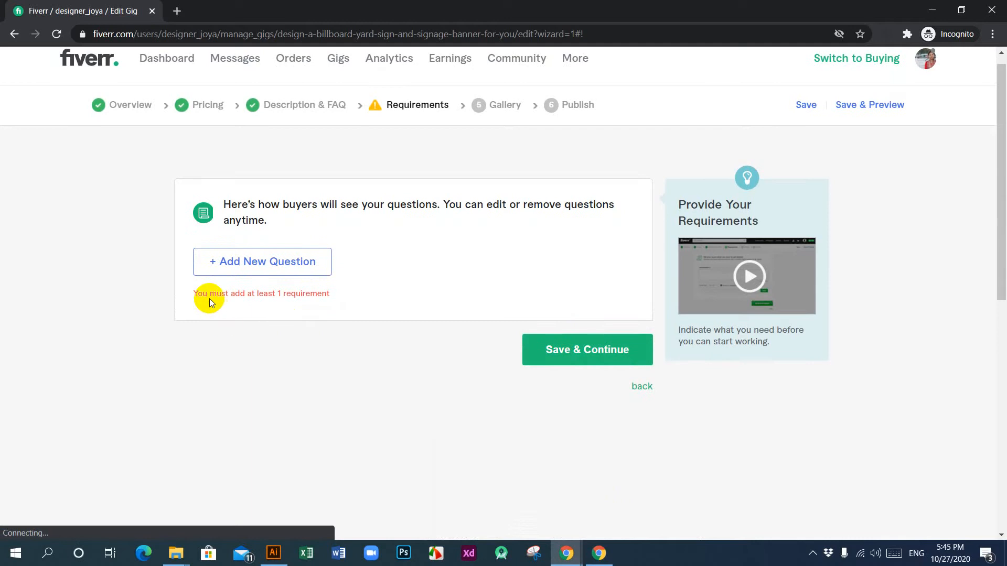
Step: Start a new required buyer question reading "Please provide your sample design That you want?"
click(273, 264)
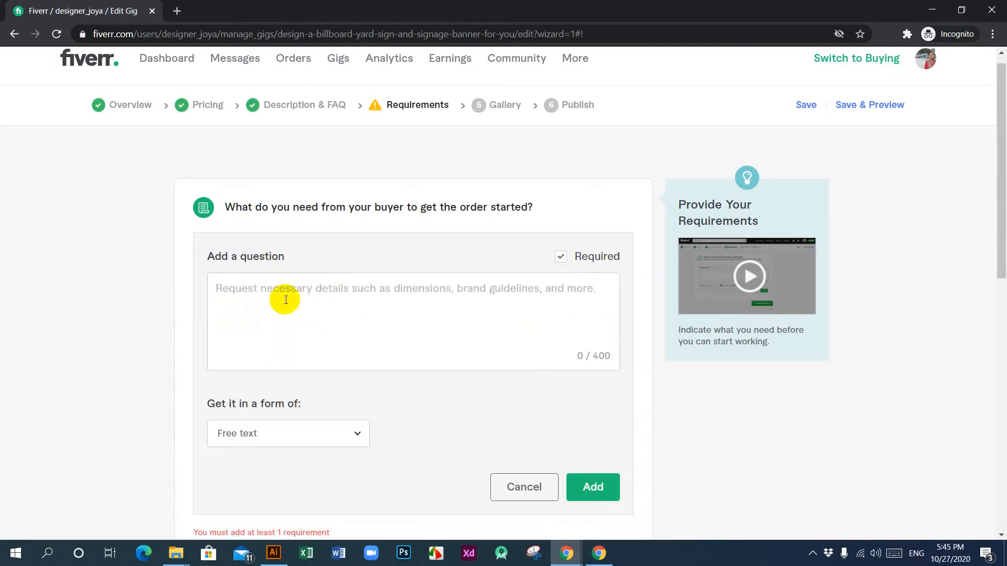
click(304, 292)
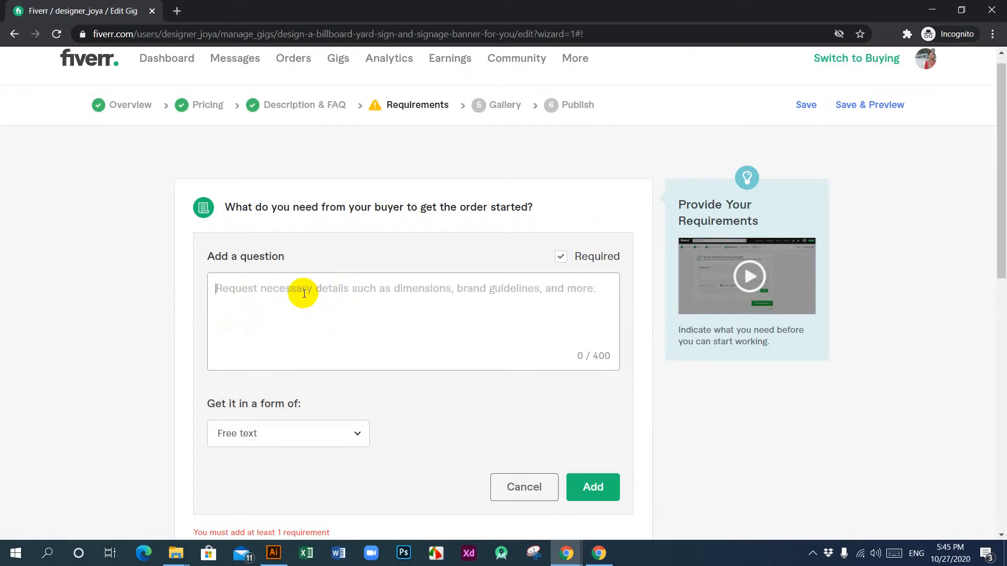
text(Please provide)
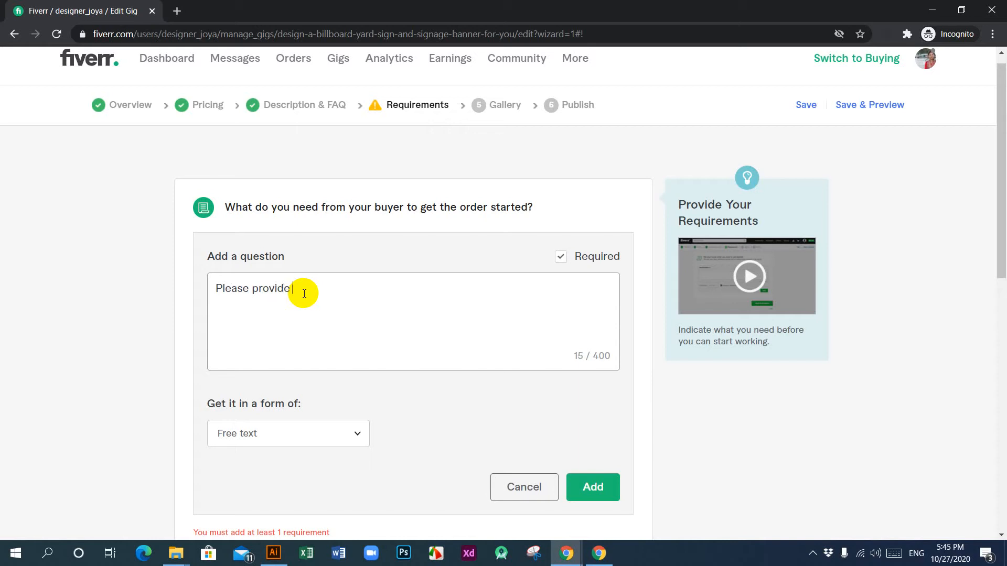
text(your sample design That you want?)
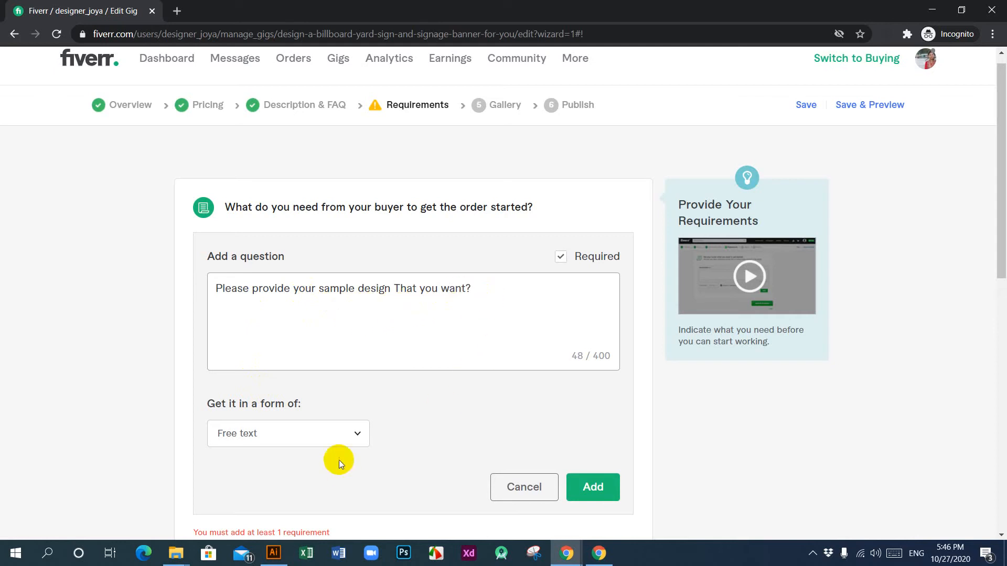
Step: Set the question's answer form to Attachment, add it to the requirements, and save and continue to the Gallery stage
scroll(339, 460, down, 2)
click(366, 307)
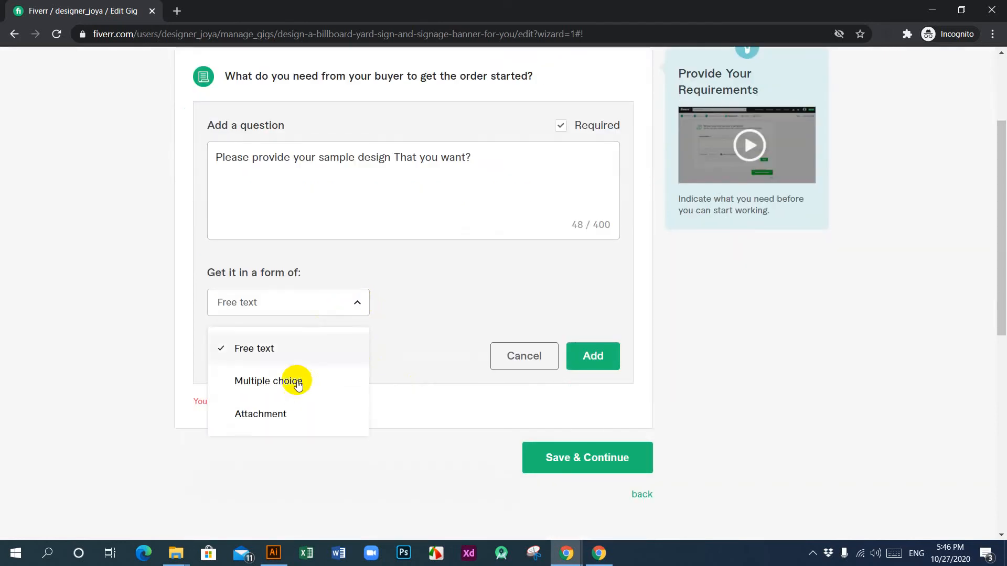
click(271, 414)
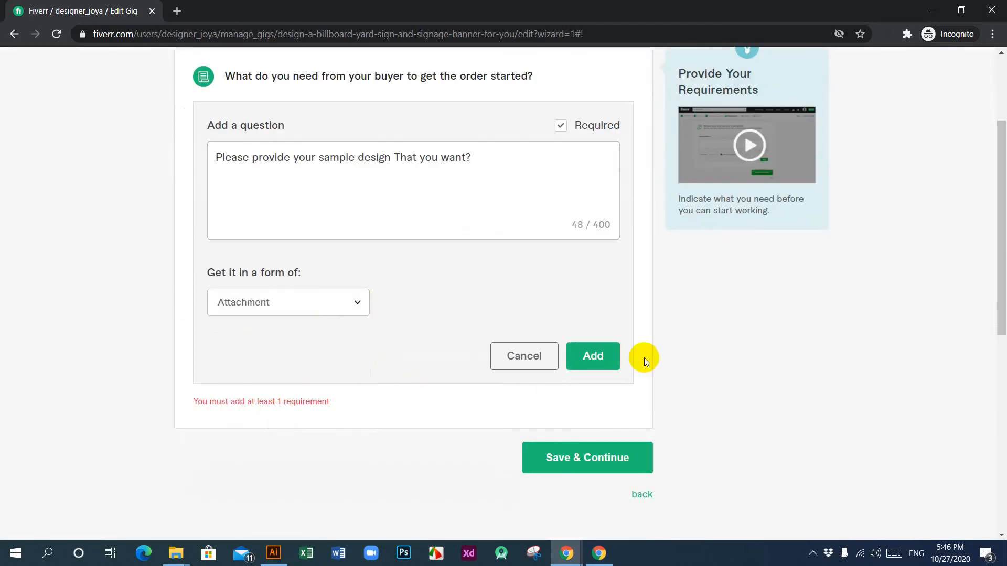
click(590, 357)
scroll(481, 425, up, 3)
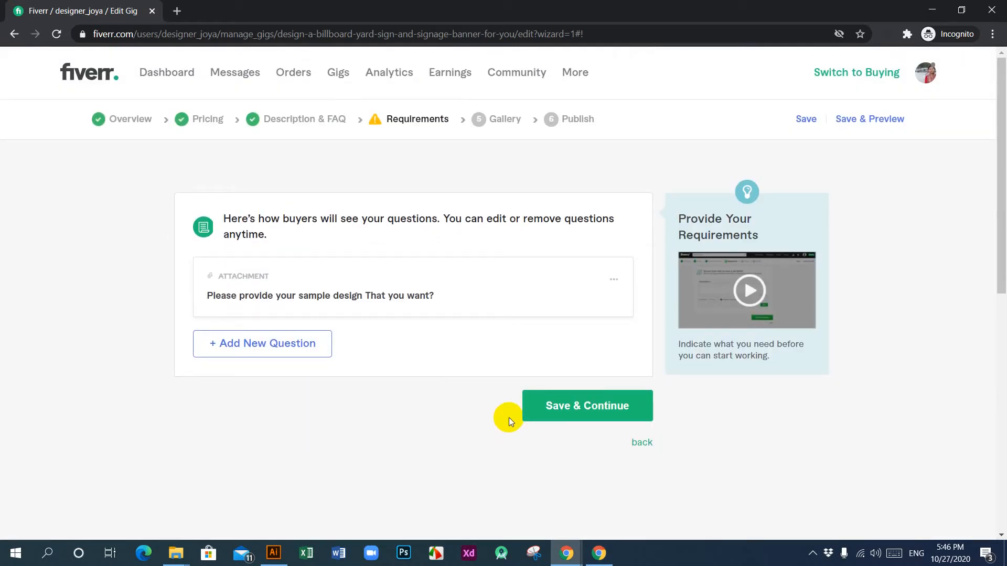
click(587, 404)
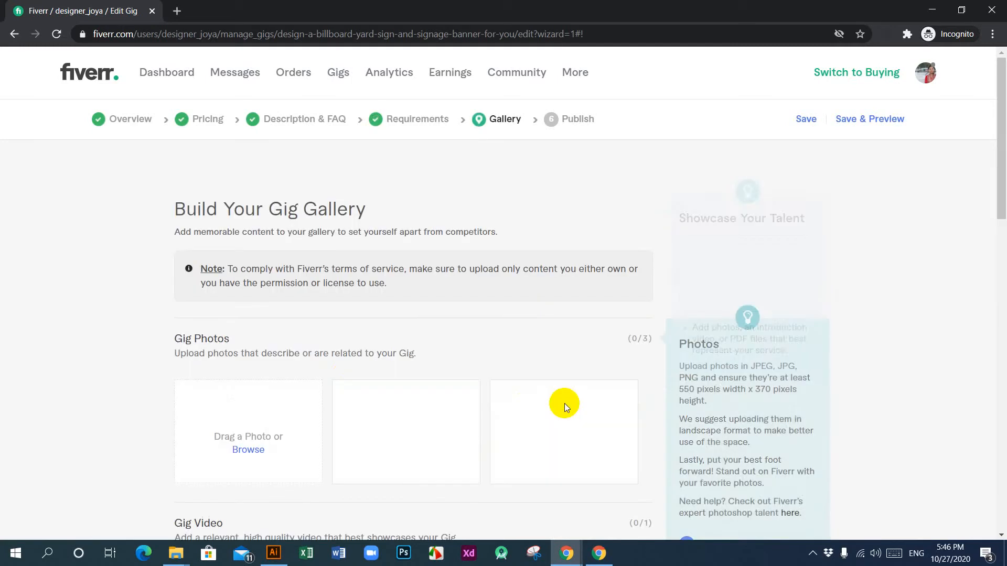
Step: Look through the Gallery stage's photo, video and PDF sections and accept the declaration that the materials are self-created
scroll(456, 341, down, 9)
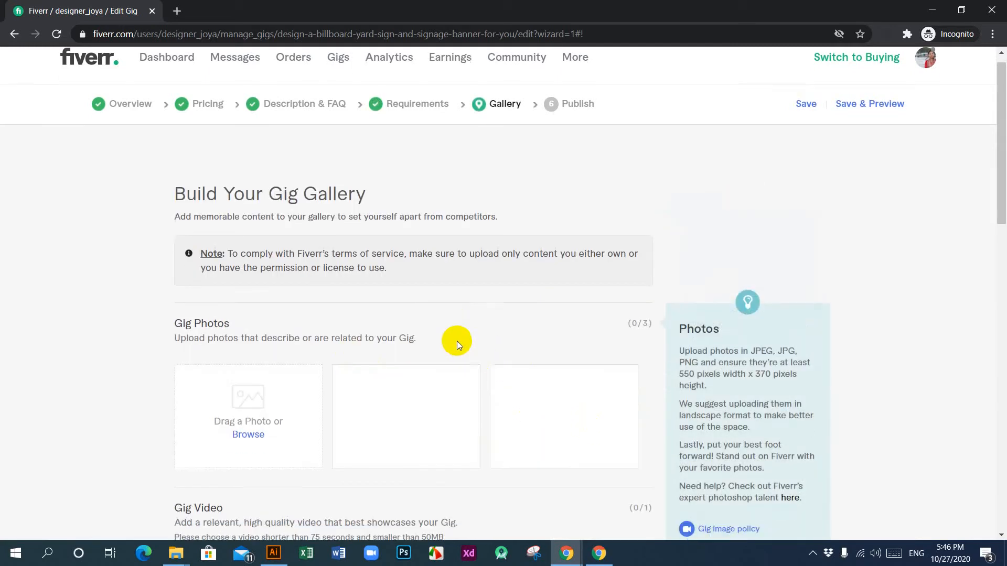
scroll(400, 335, down, 5)
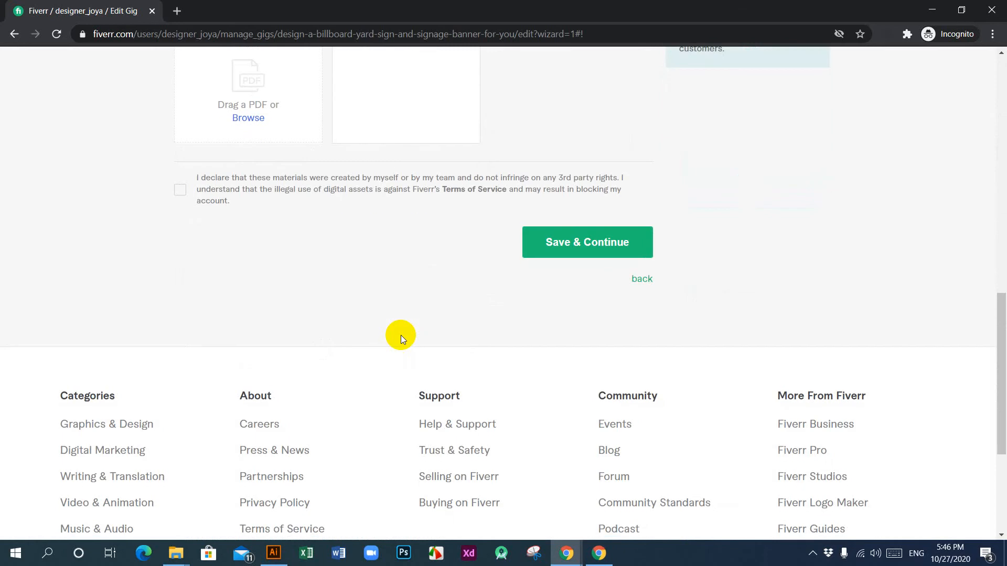
scroll(401, 336, up, 8)
scroll(400, 339, down, 5)
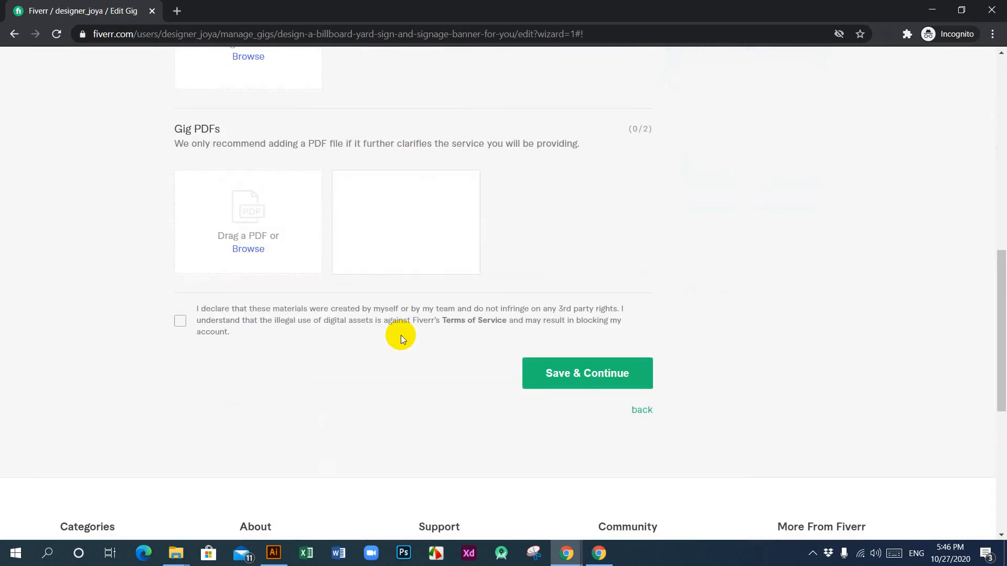
click(181, 322)
scroll(370, 348, up, 7)
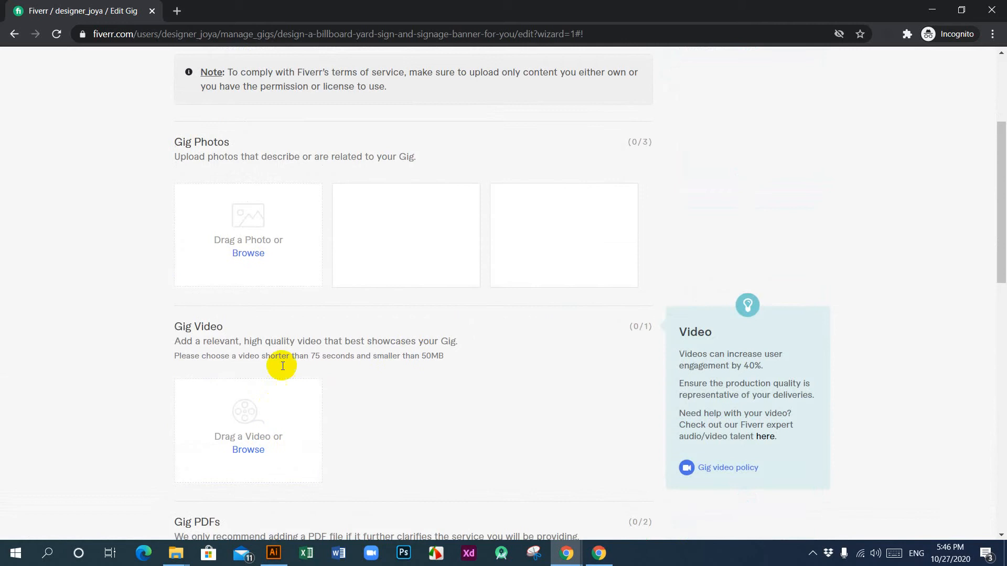
scroll(540, 399, up, 4)
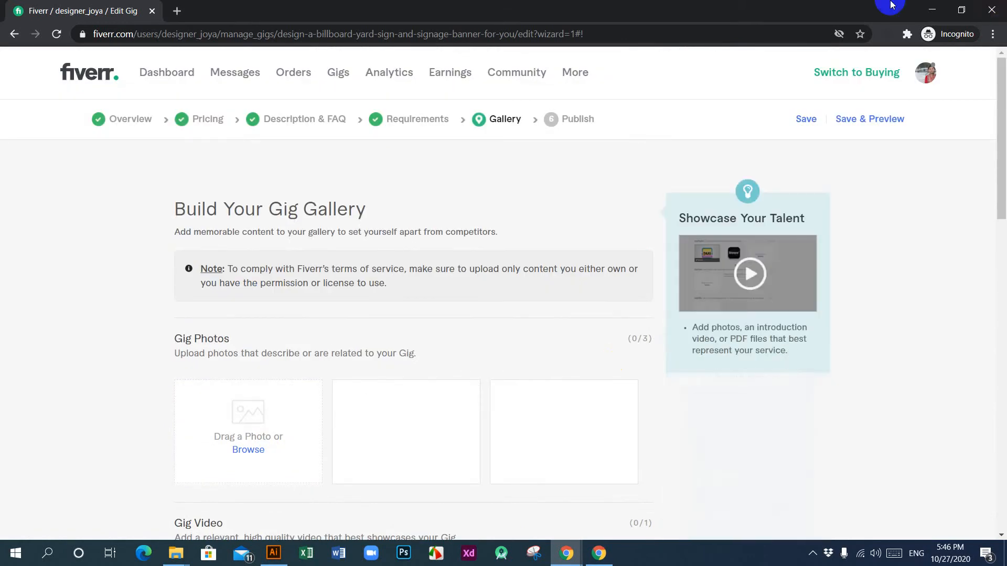
Step: Switch to the desktop and view the elec-01 billboard mockup and the signage-electrical-01 design, closing each image after viewing
click(931, 10)
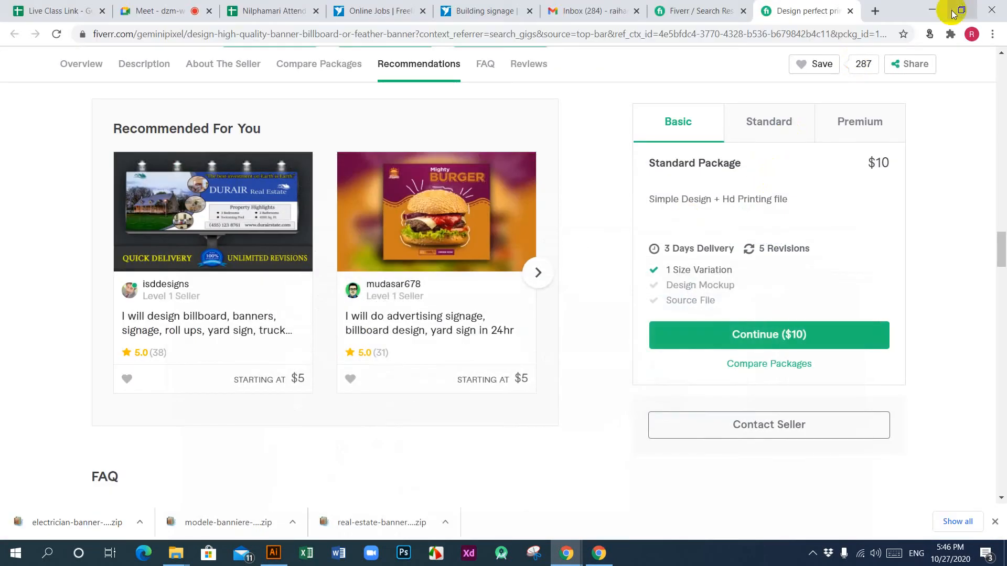
click(932, 9)
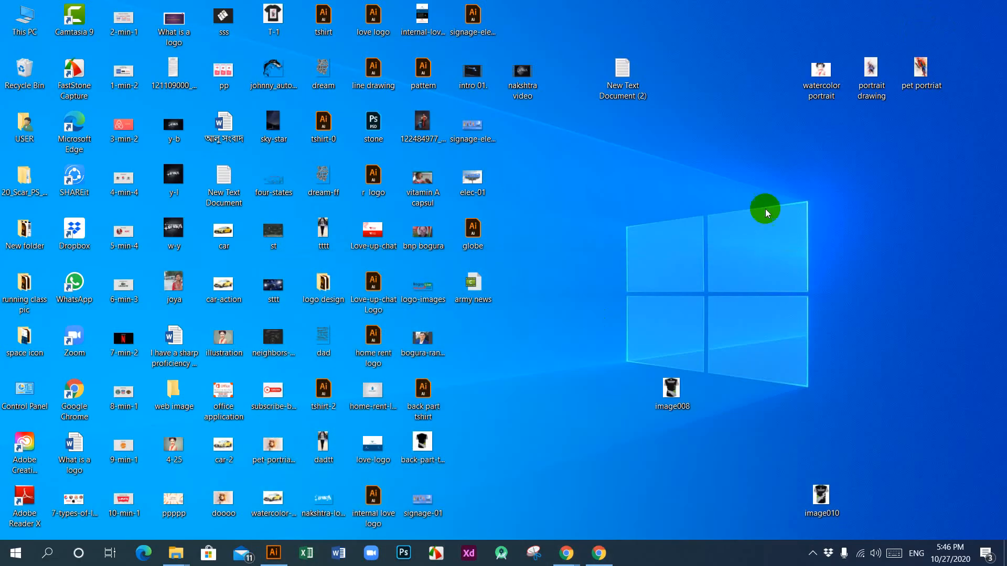
right_click(474, 177)
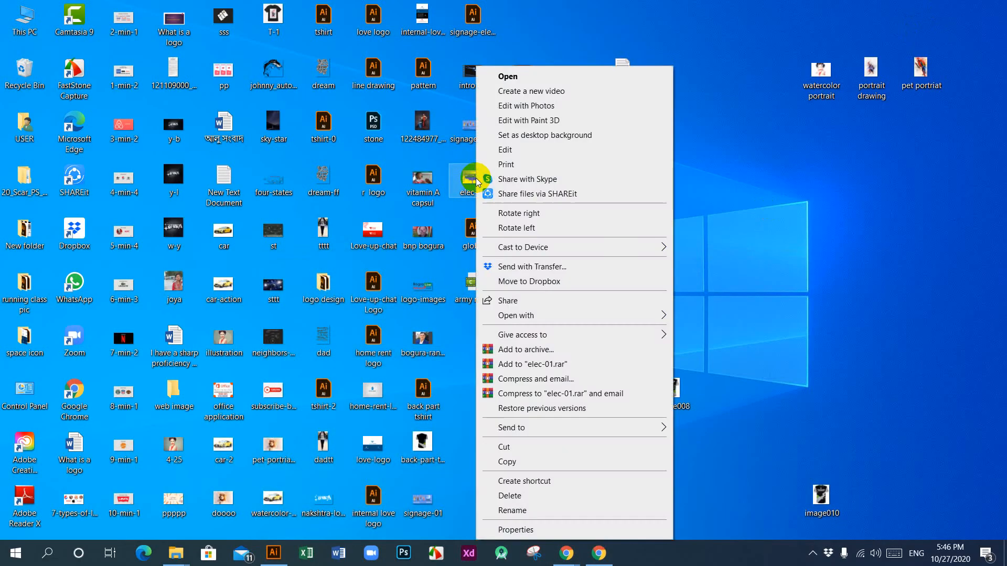
click(499, 74)
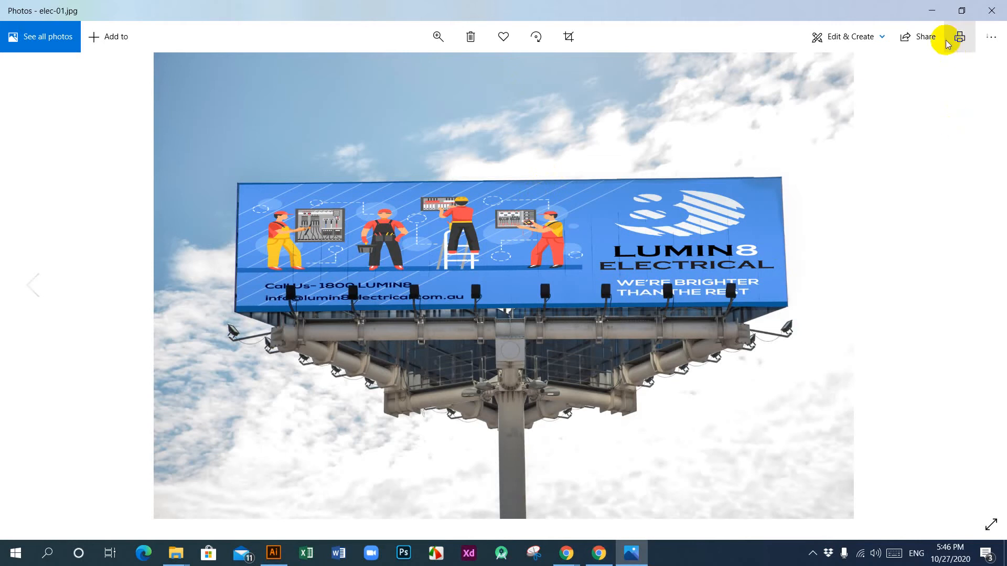
click(991, 11)
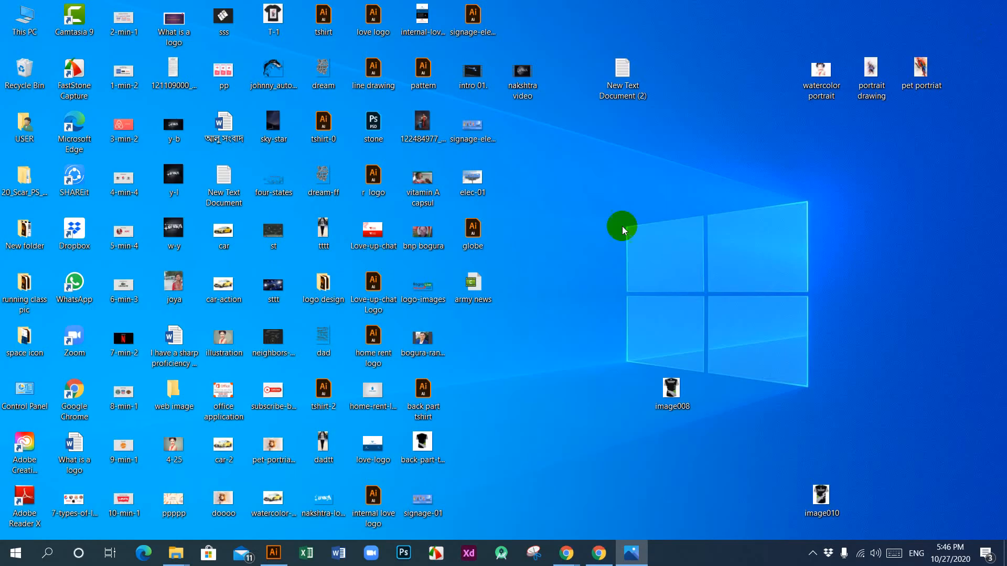
right_click(468, 131)
click(505, 74)
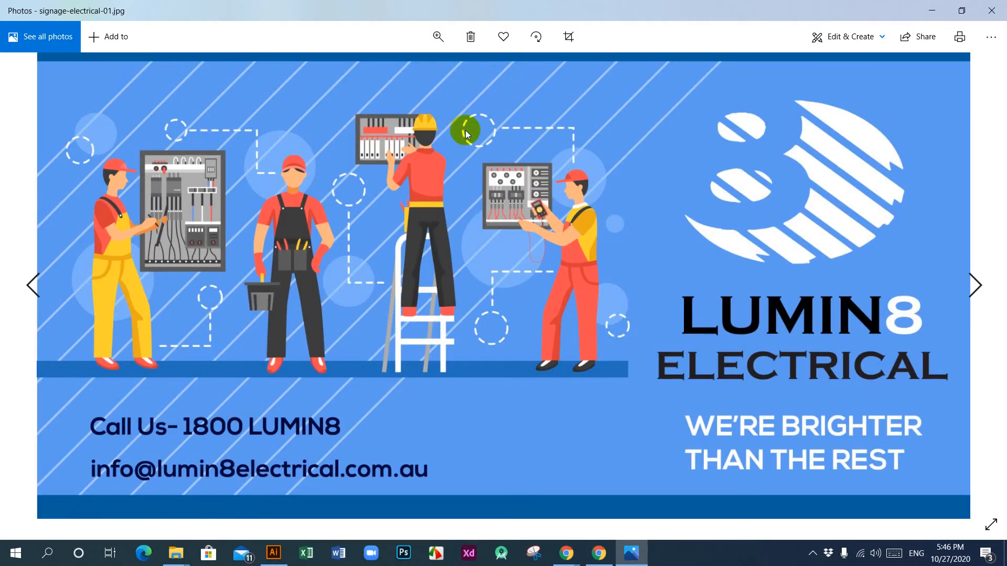
click(992, 10)
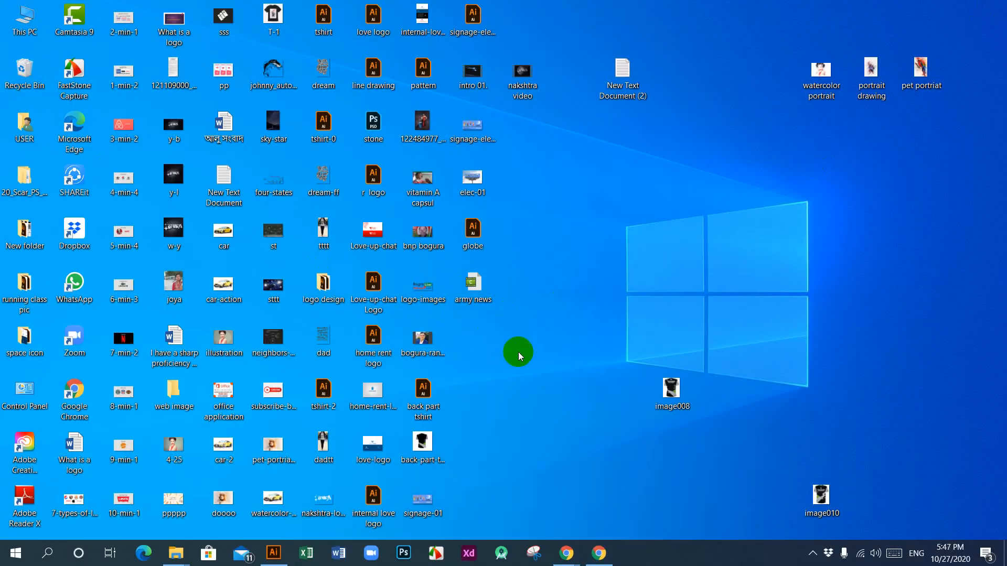
right_click(537, 219)
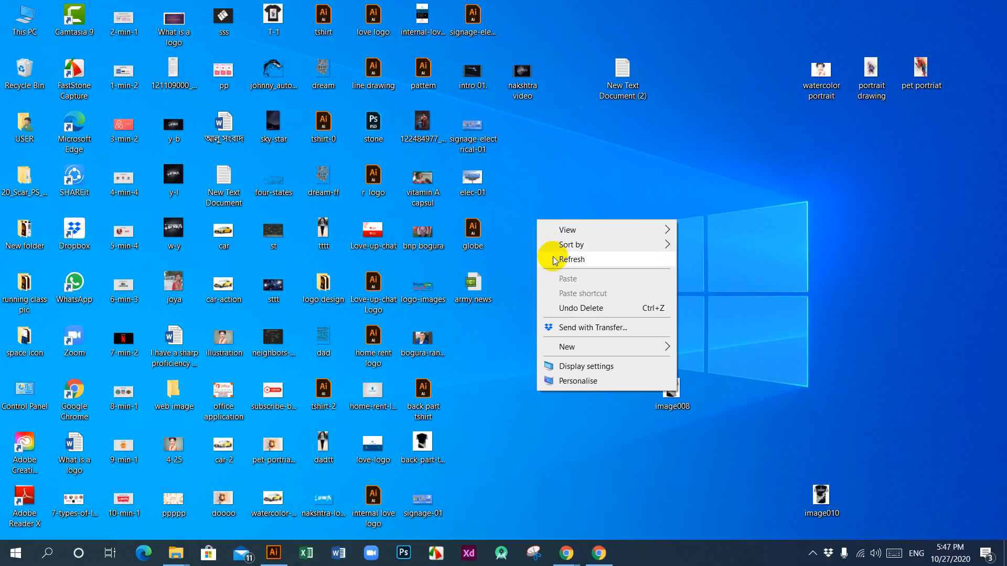
click(553, 254)
right_click(550, 174)
click(556, 212)
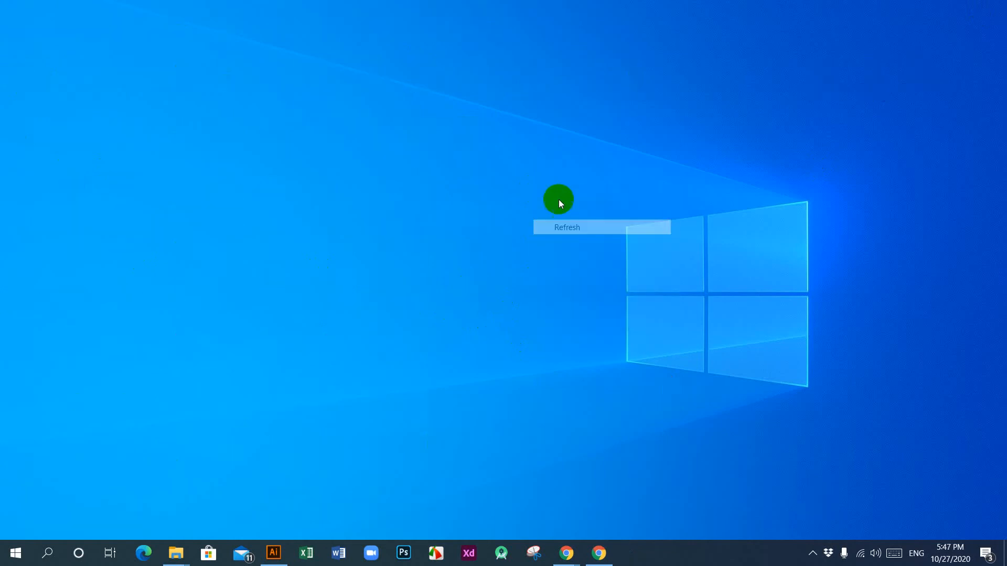
right_click(550, 174)
click(569, 211)
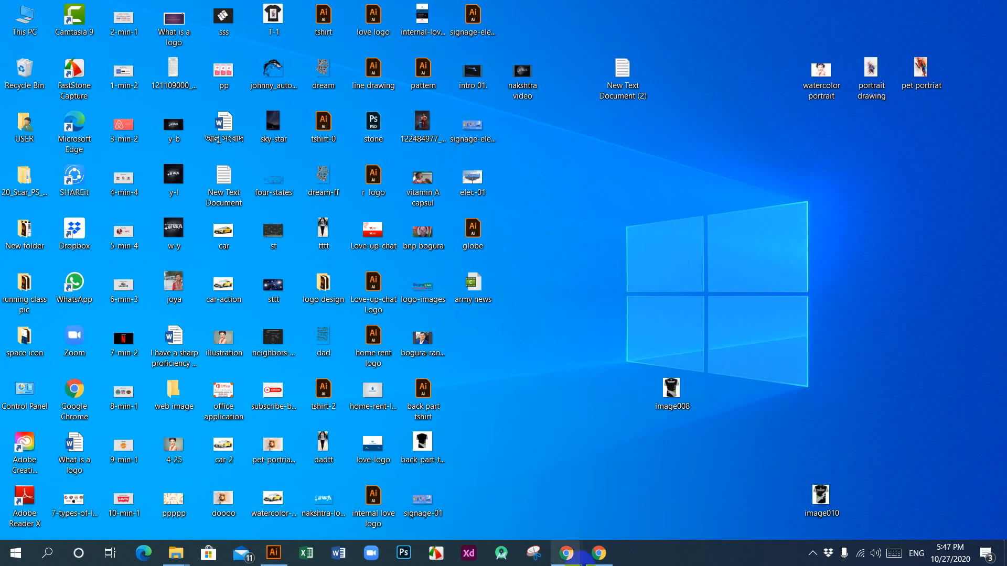
mouse_move(599, 556)
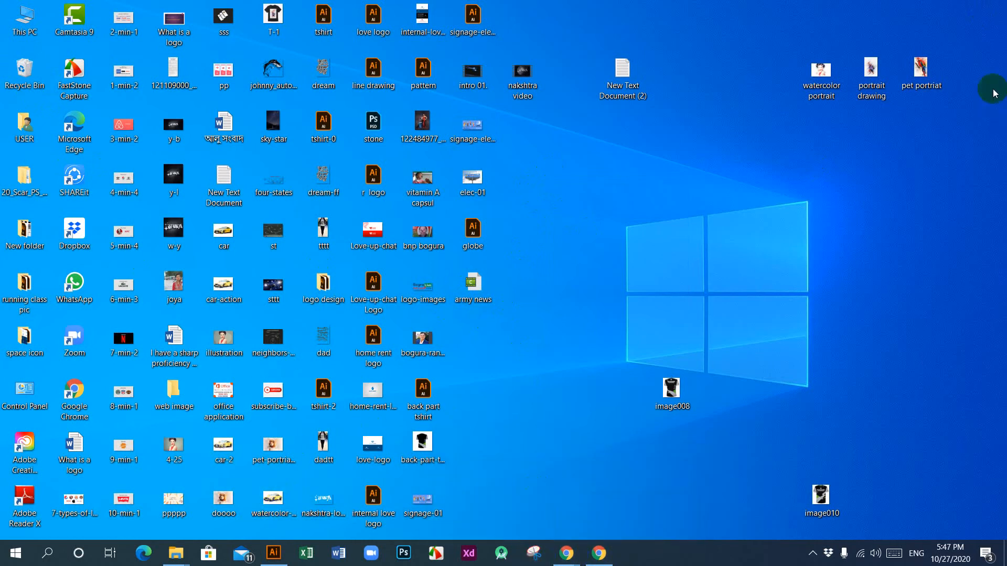
Step: Extract the electrician-banner-concept archive in the Downloads folder into its own folder
double_click(30, 26)
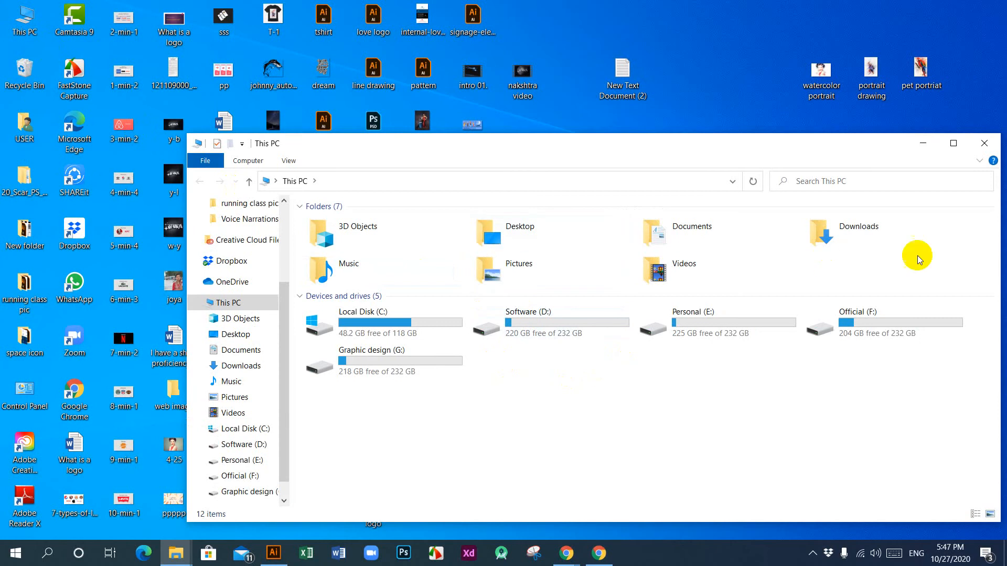
click(850, 237)
double_click(850, 237)
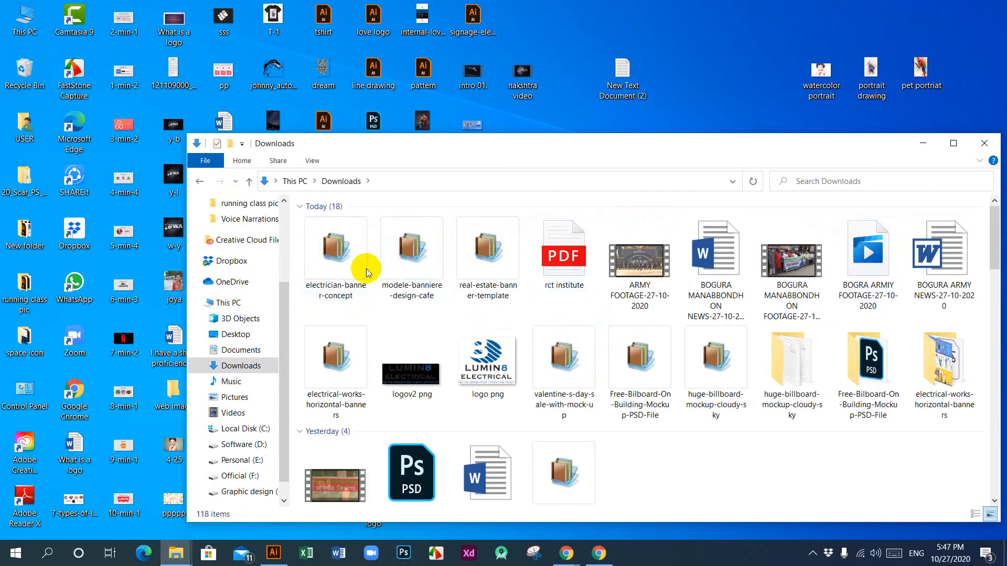
click(337, 262)
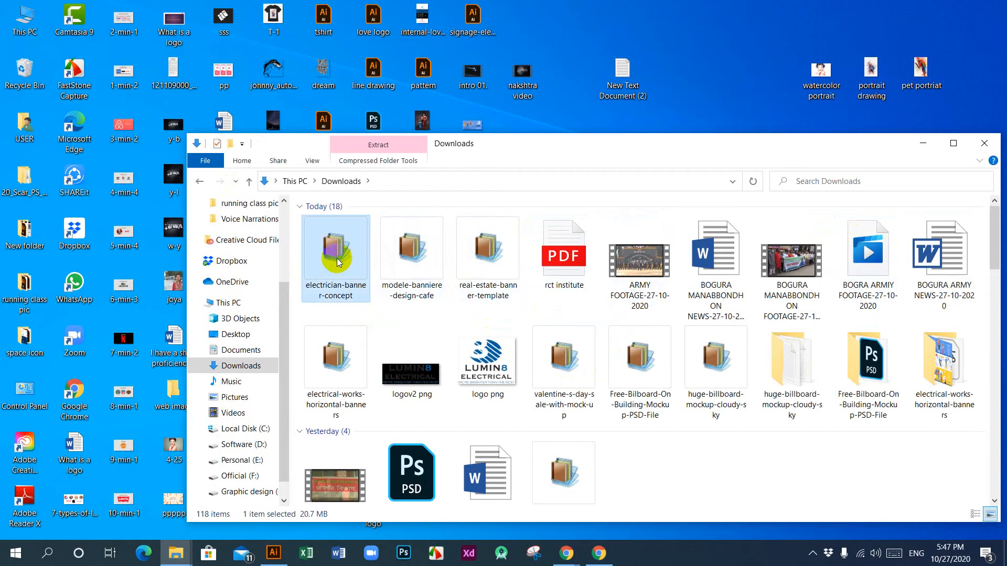
right_click(338, 263)
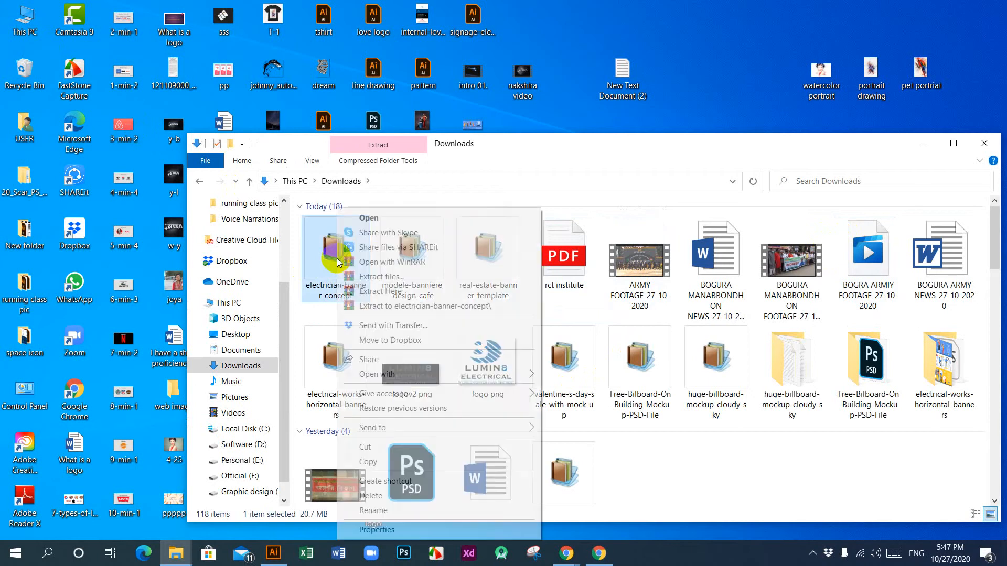
click(388, 276)
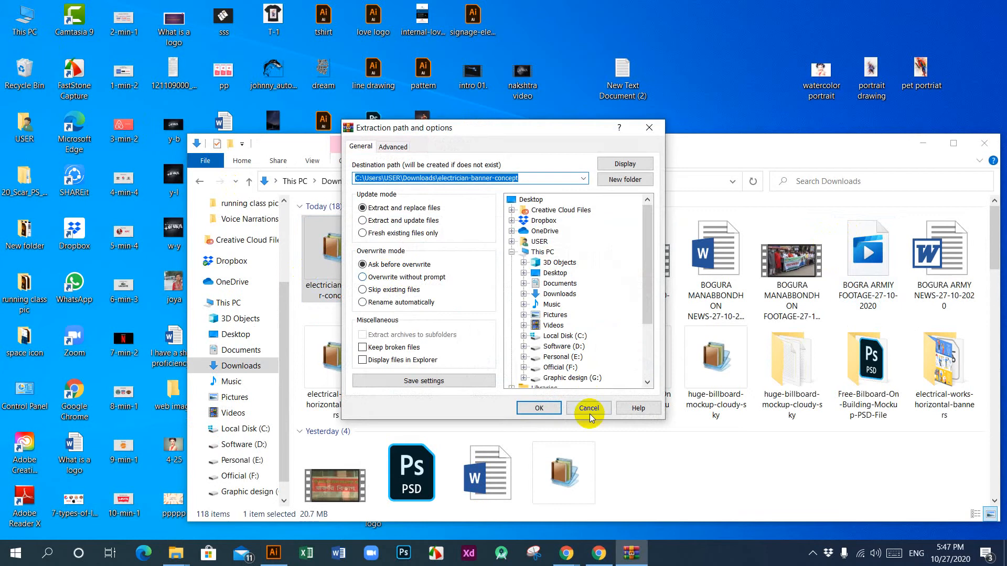
click(539, 408)
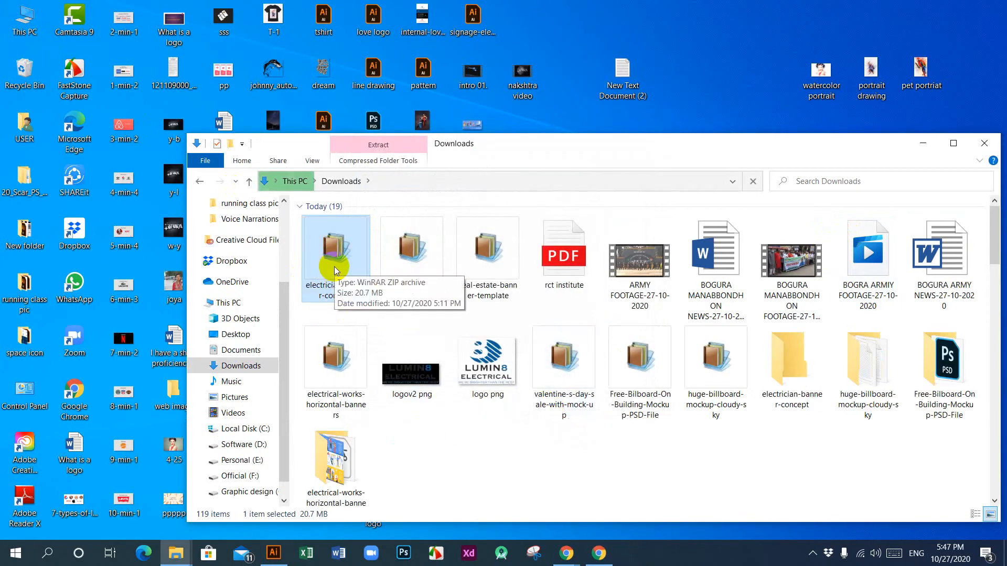
Step: View the 4188413 JPG banner template in the extracted electrician-banner-concept folder, then close the image and the folder
double_click(788, 370)
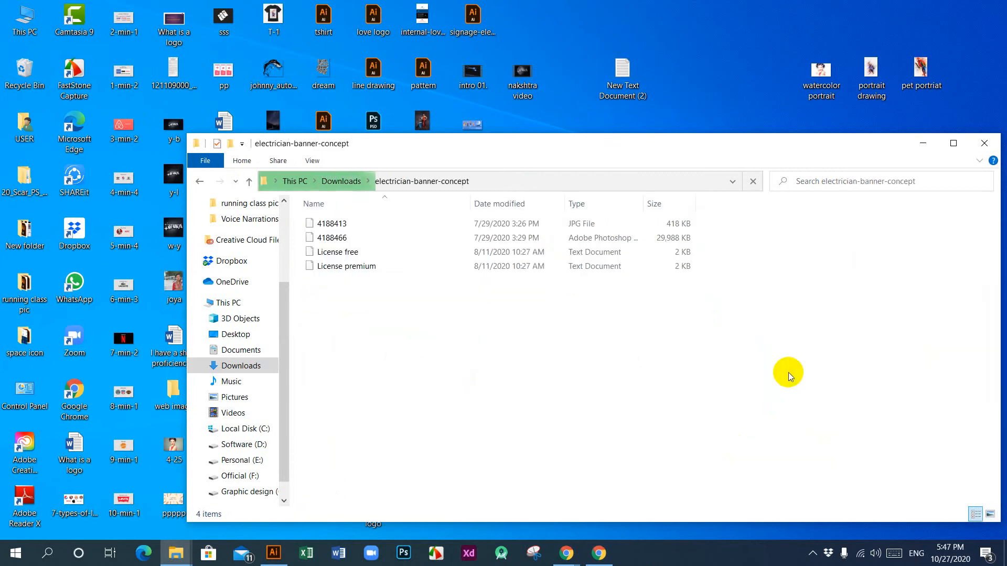
right_click(354, 225)
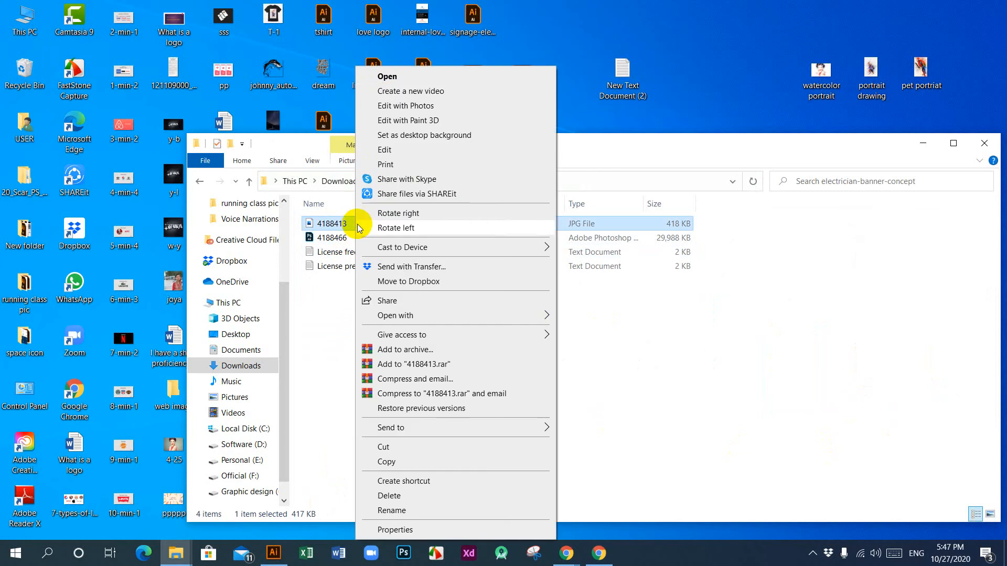
click(390, 77)
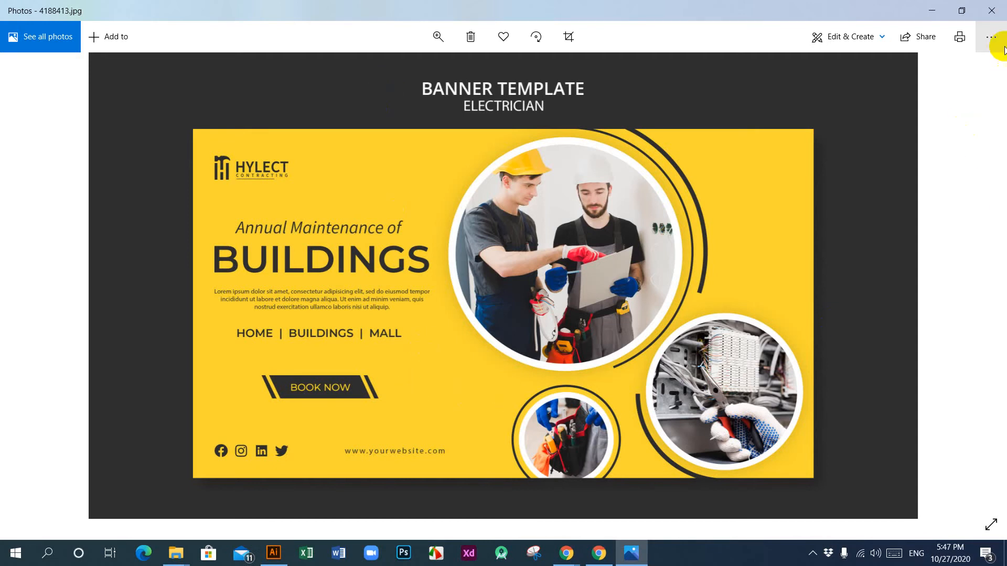
click(991, 11)
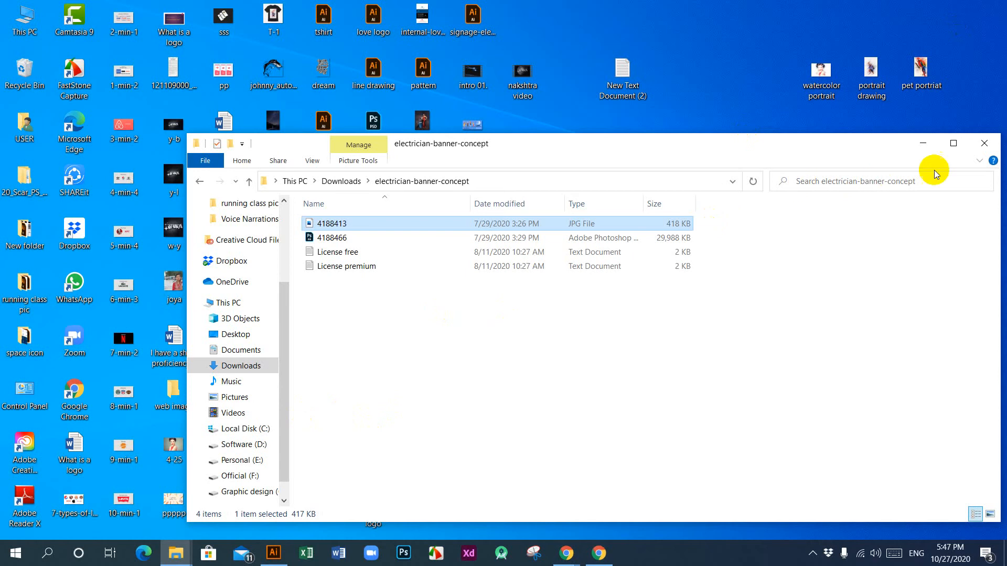
click(984, 143)
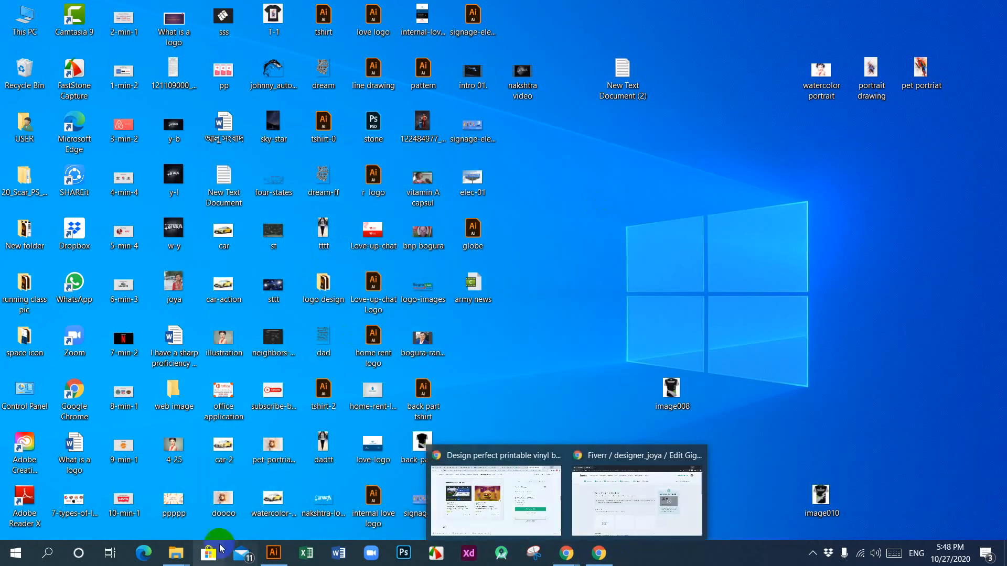
Step: Extract the modele-banniere-design-cafe archive in the Downloads folder into its own folder
mouse_move(166, 556)
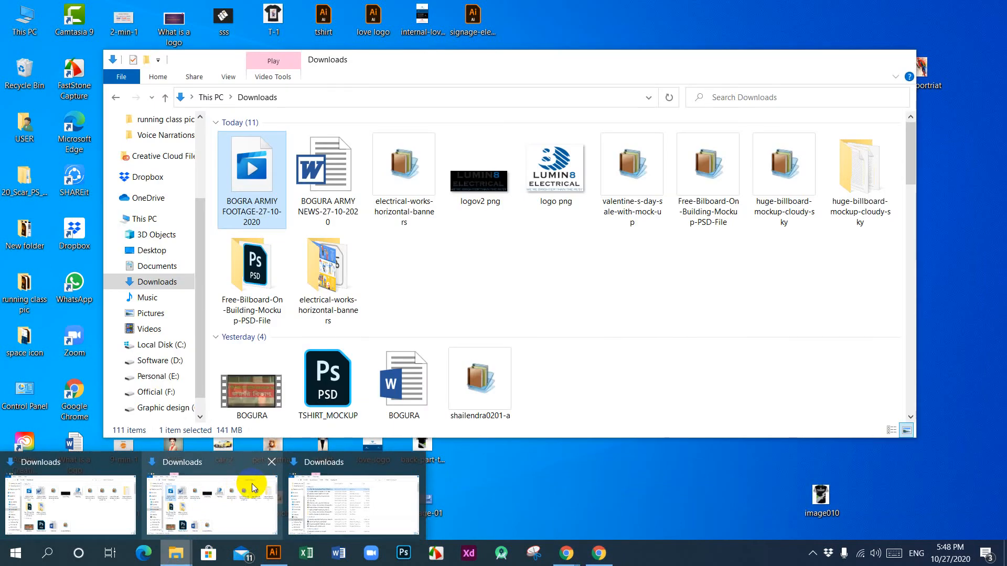
click(250, 486)
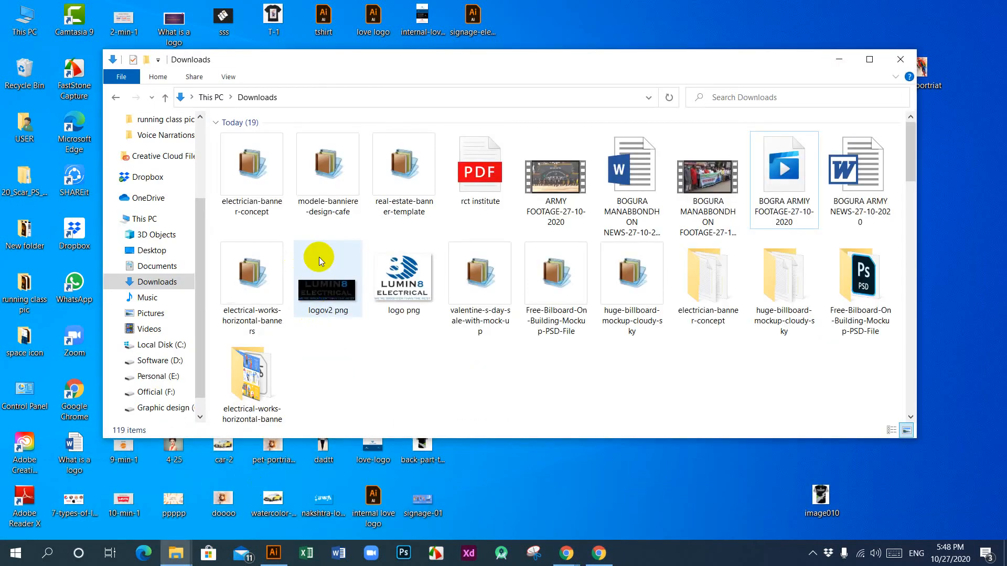
click(327, 171)
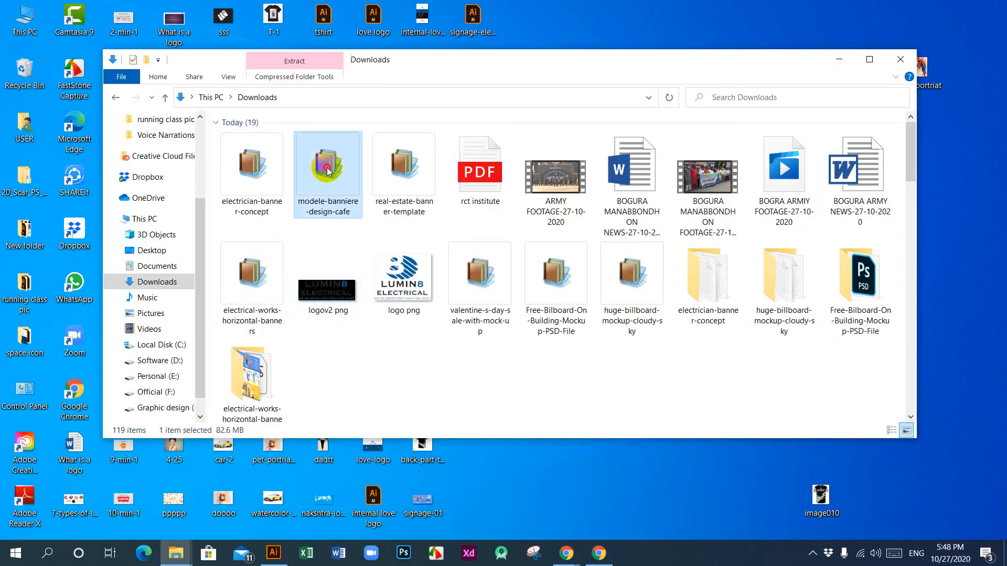
right_click(328, 172)
click(370, 224)
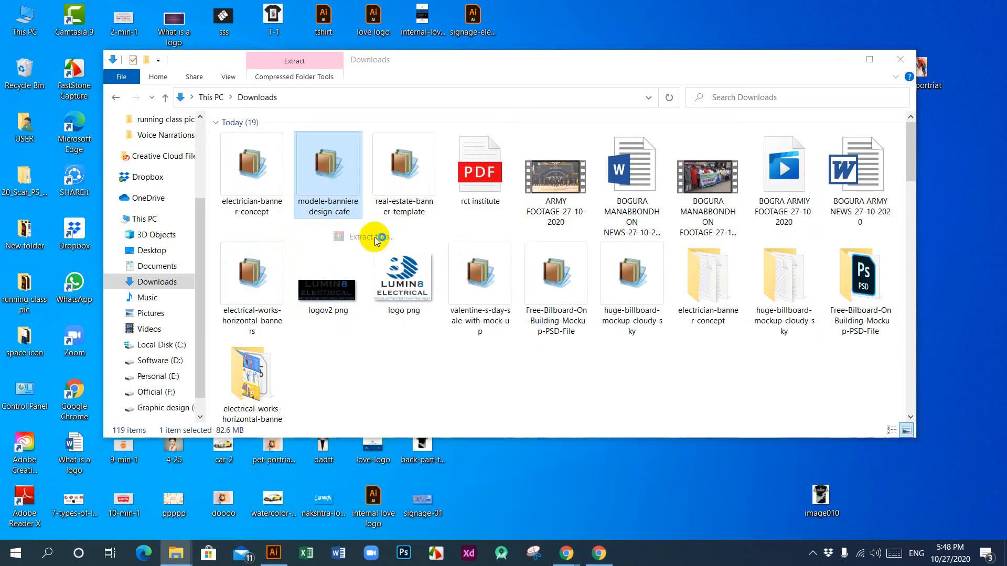
click(538, 408)
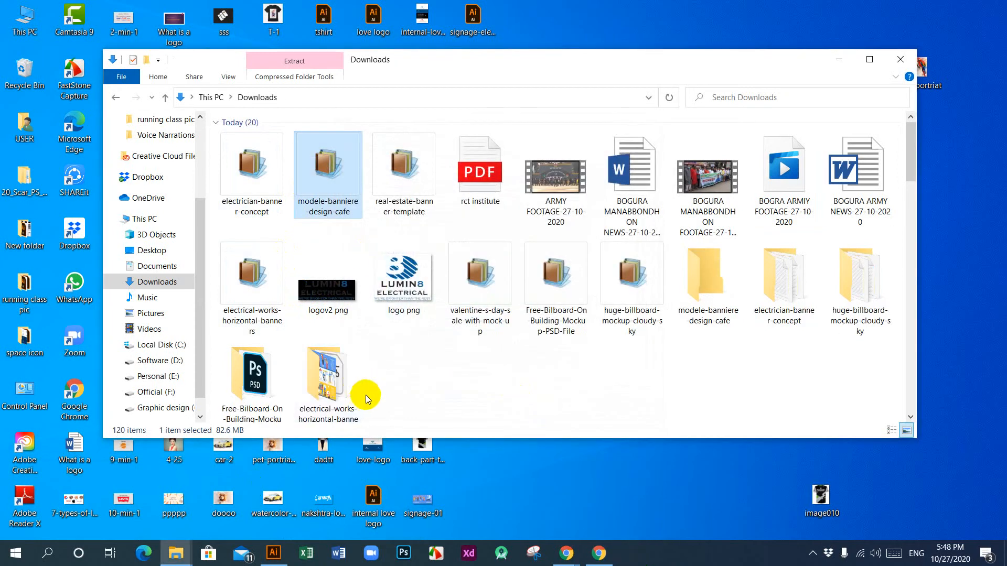
Step: View the 3557905 JPG banner template in the extracted modele-banniere-design-cafe folder, then close the image and the folder
double_click(709, 315)
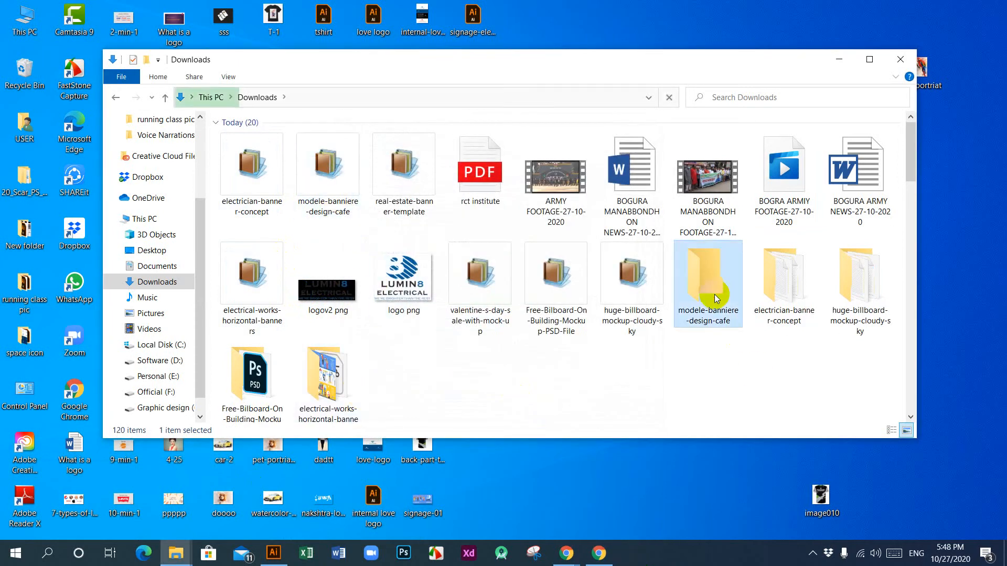
click(262, 140)
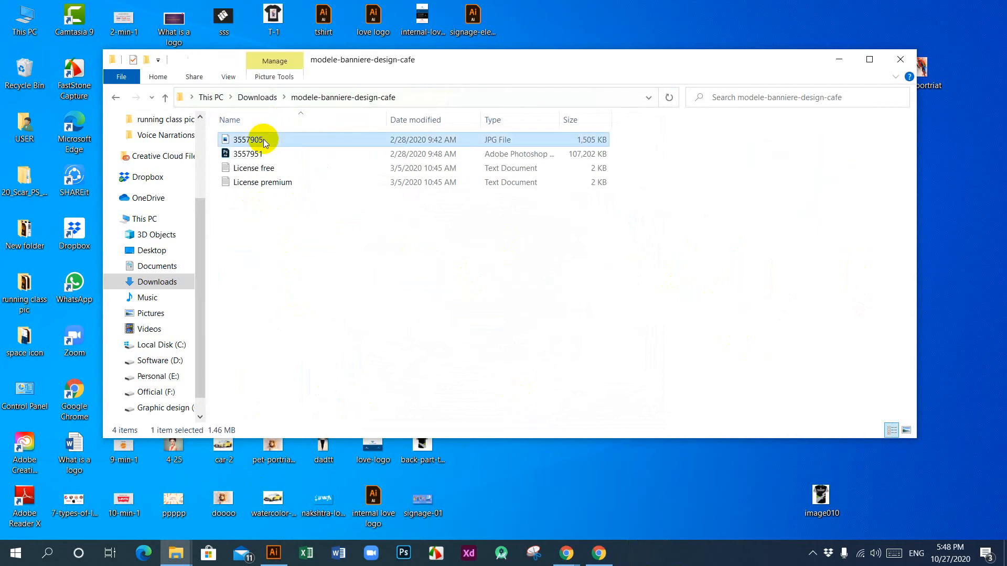
right_click(263, 140)
click(307, 79)
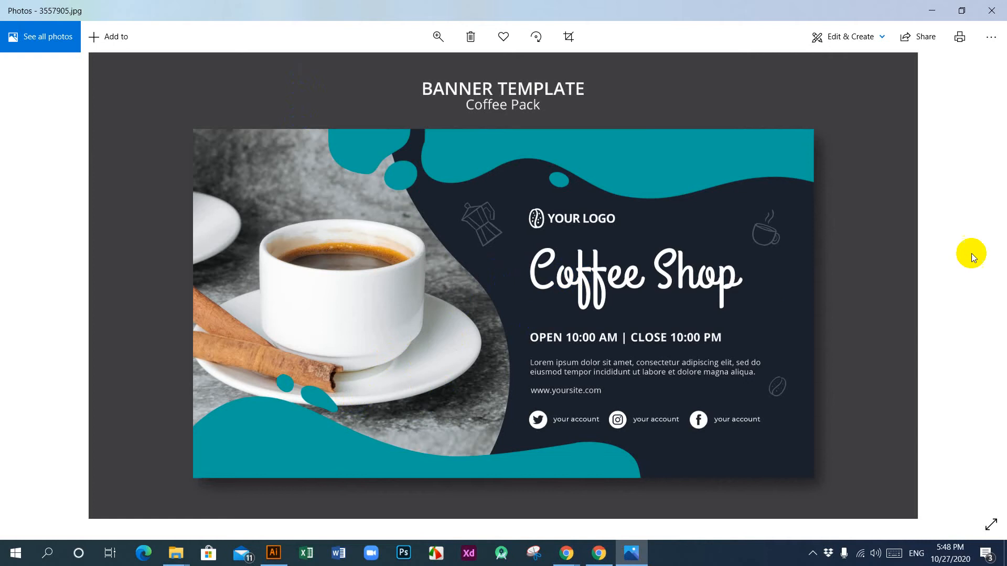
click(990, 10)
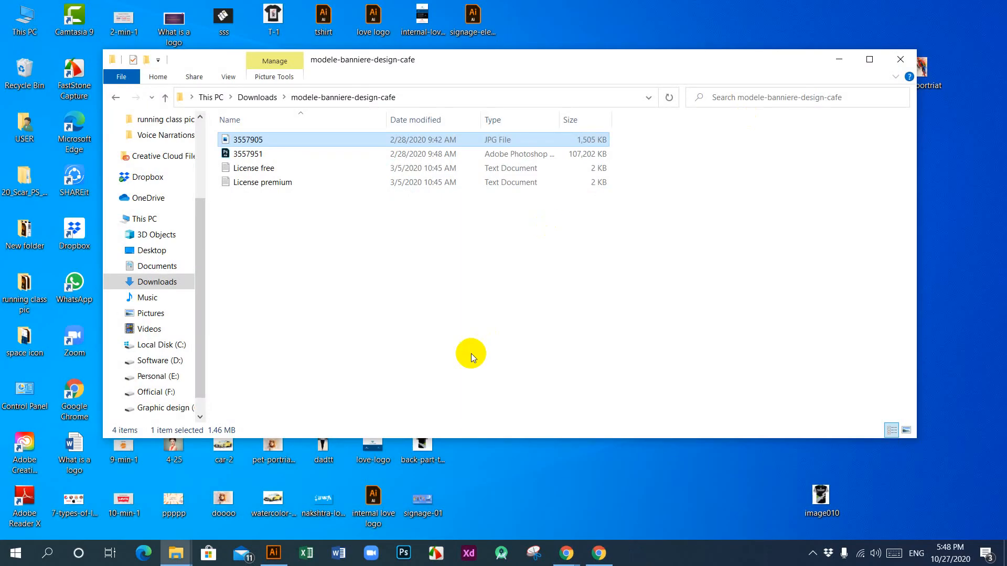
click(900, 59)
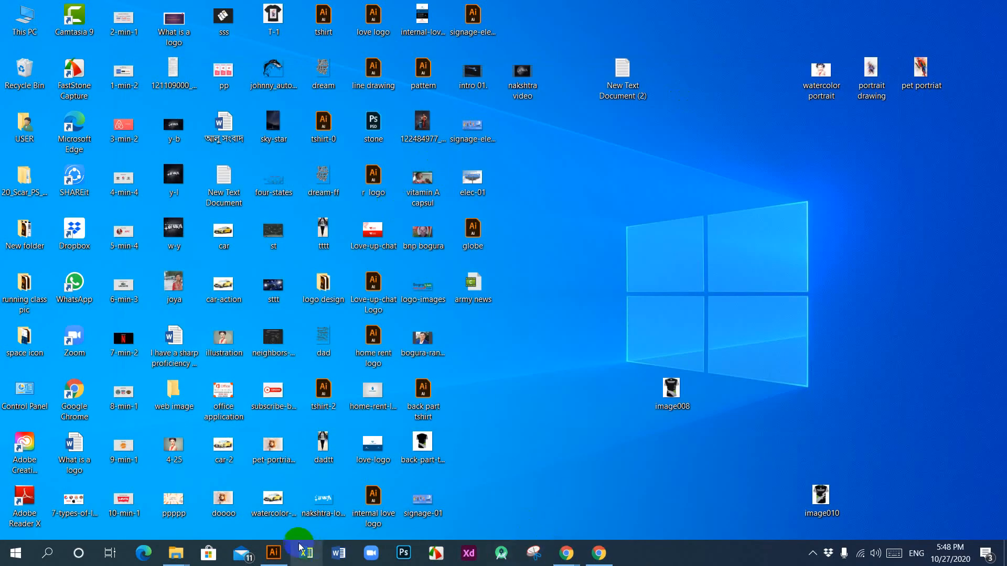
Step: Extract the real-estate-banner-template archive in the Downloads folder into its own folder
click(176, 553)
click(147, 521)
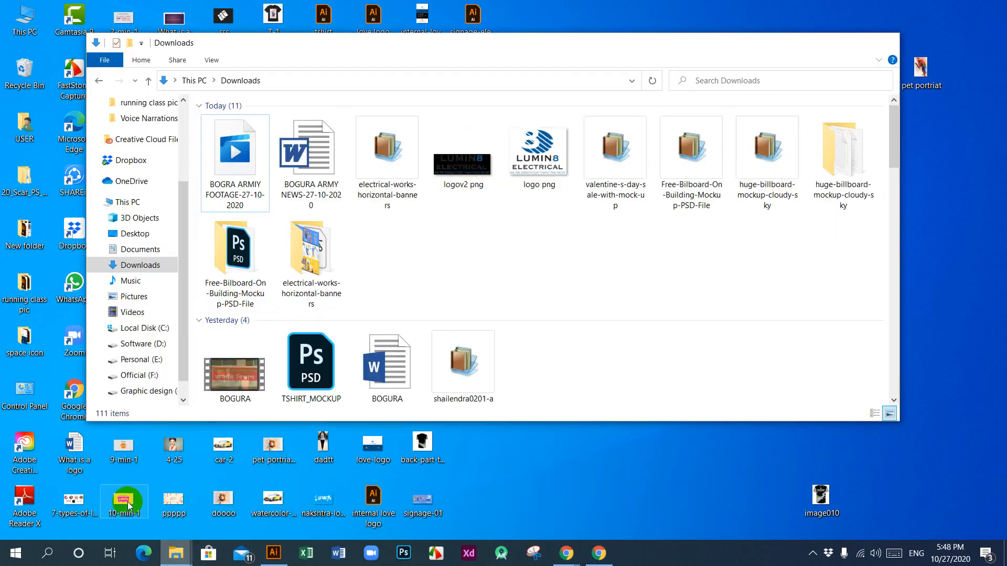
click(400, 159)
right_click(400, 159)
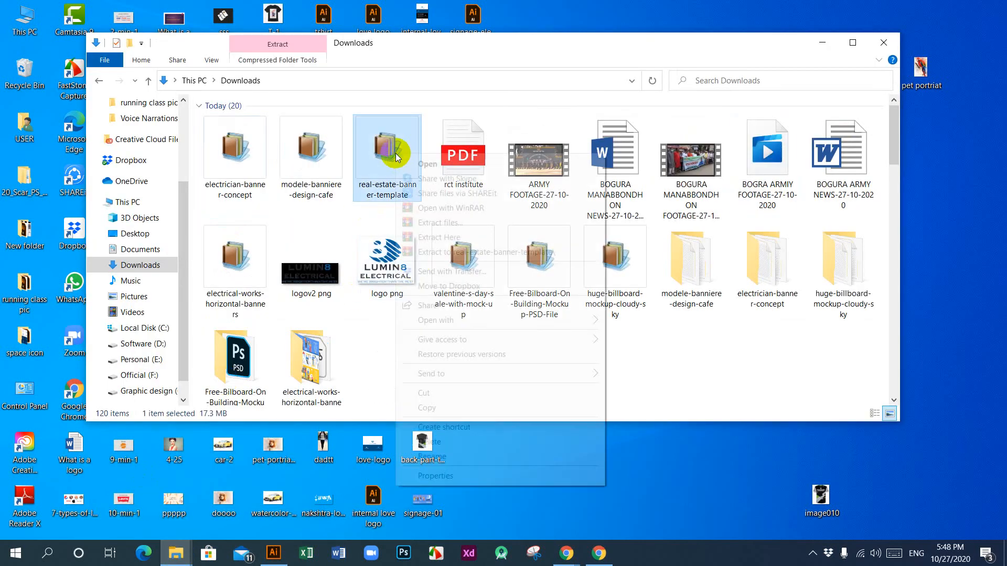
click(434, 223)
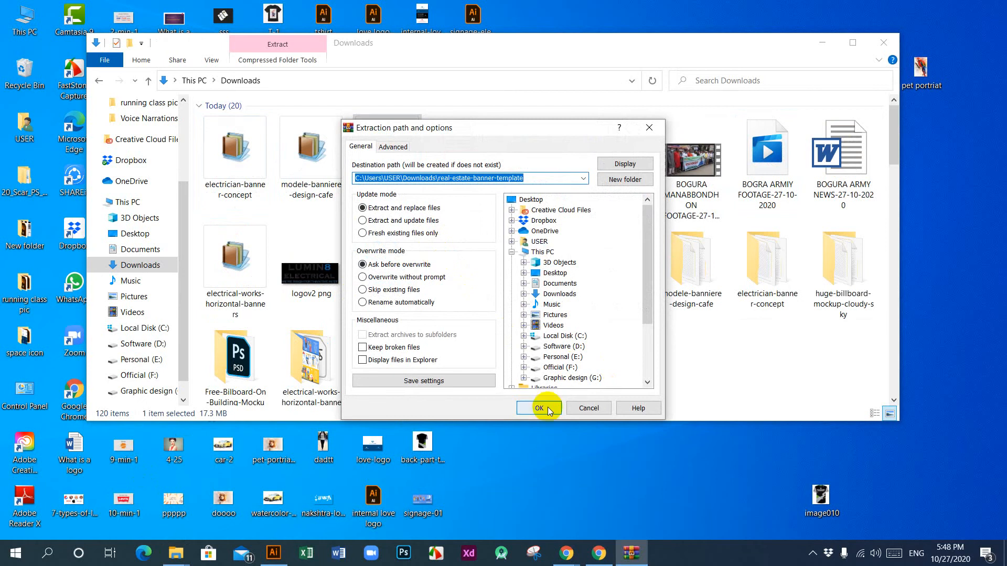
click(540, 408)
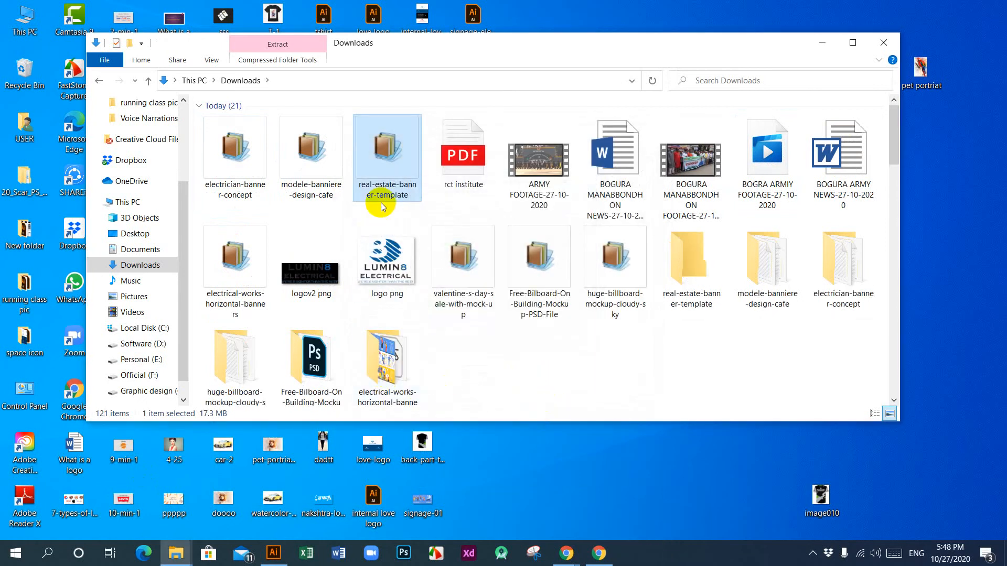
Step: View the 4317757 JPG banner template in the extracted real-estate-banner-template folder, then close the image and the folder
double_click(678, 300)
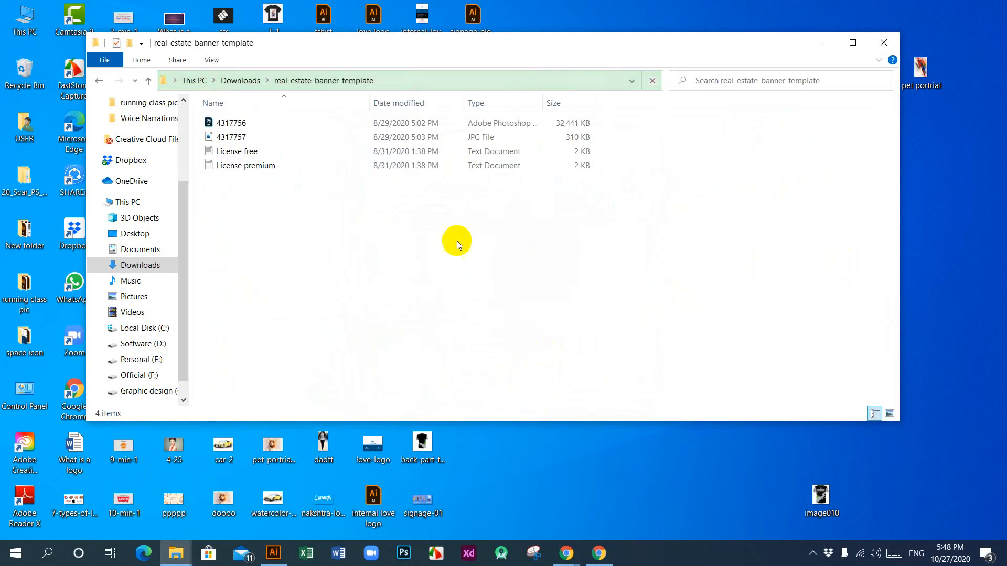
click(244, 137)
right_click(242, 139)
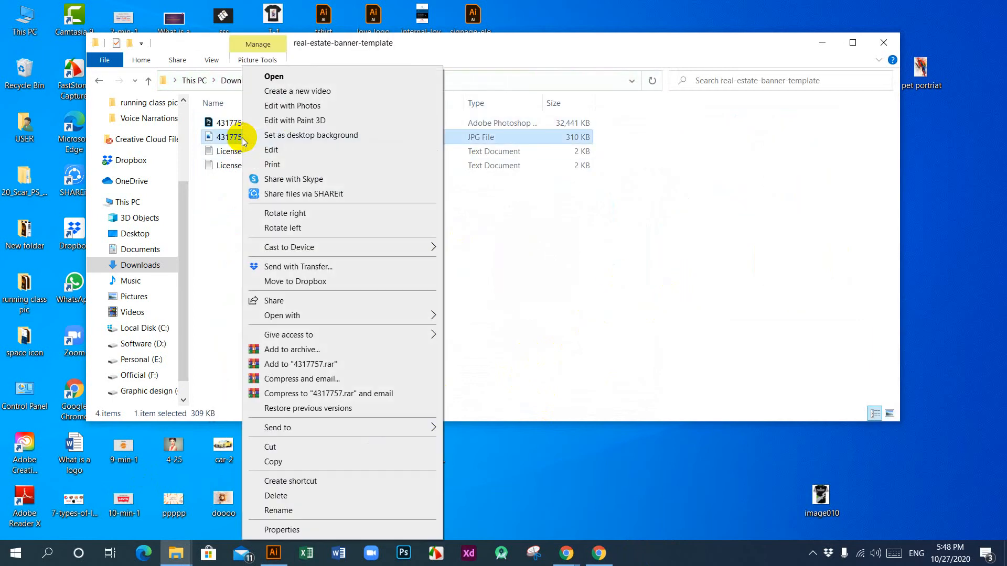
click(274, 76)
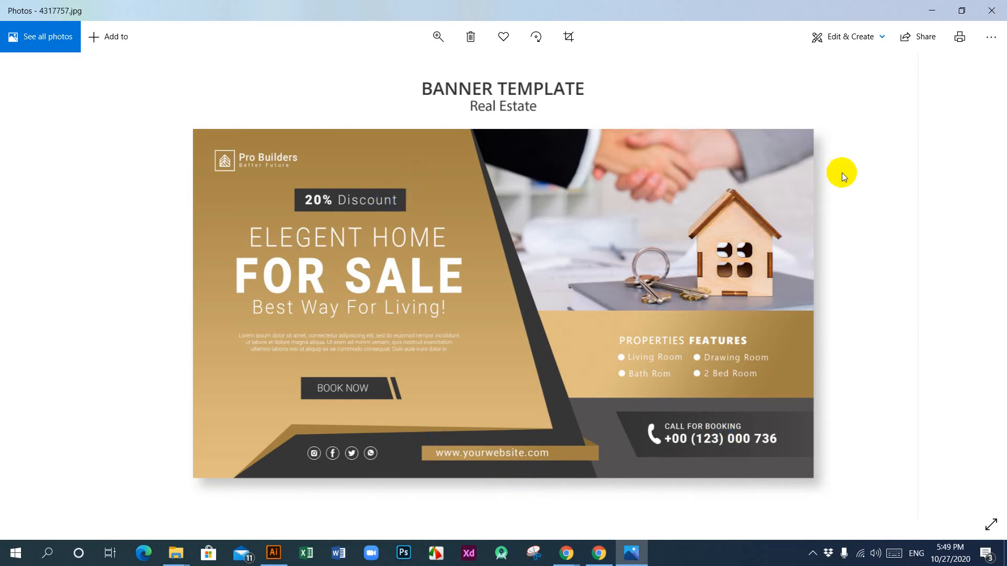
click(997, 10)
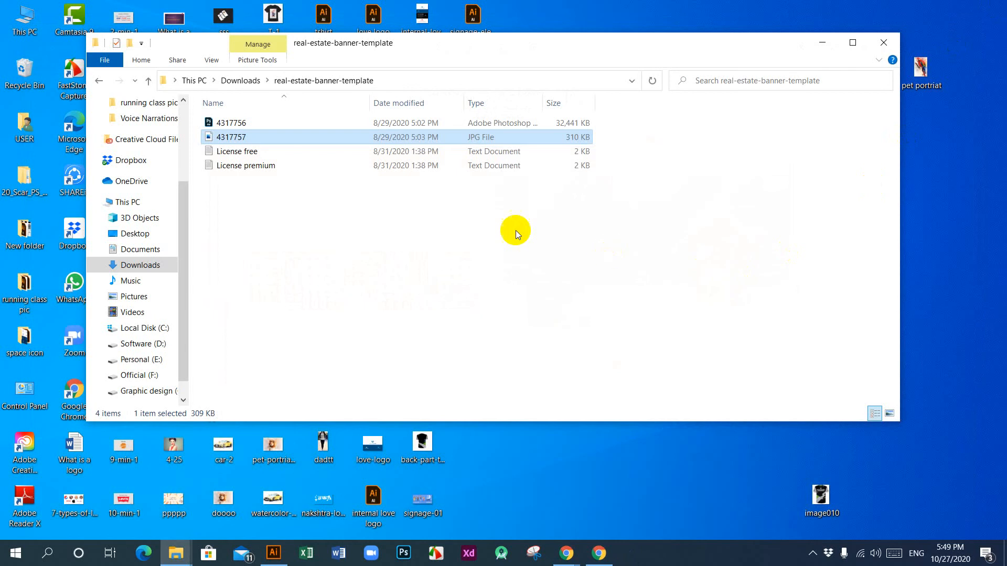
click(884, 42)
right_click(563, 157)
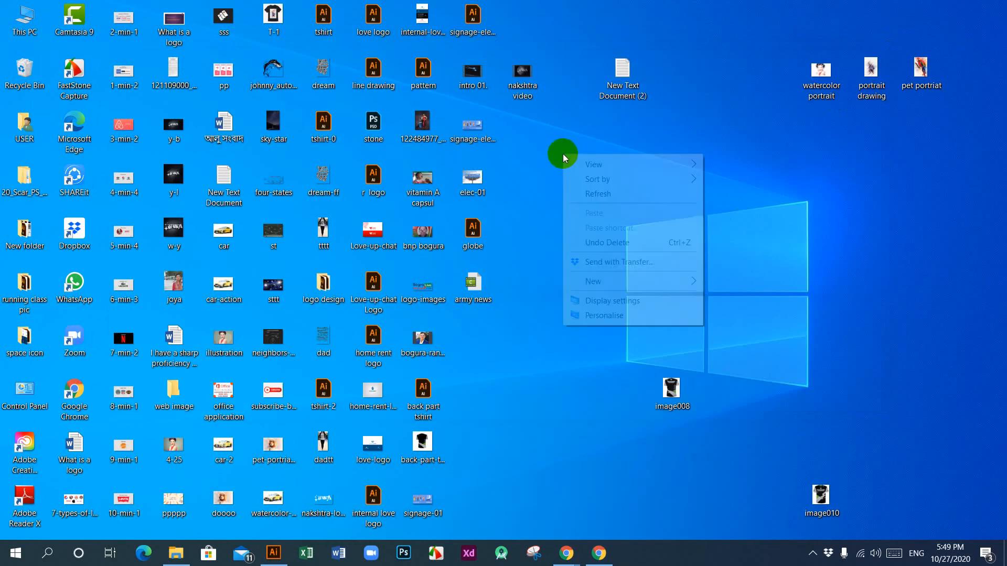
click(593, 196)
right_click(563, 163)
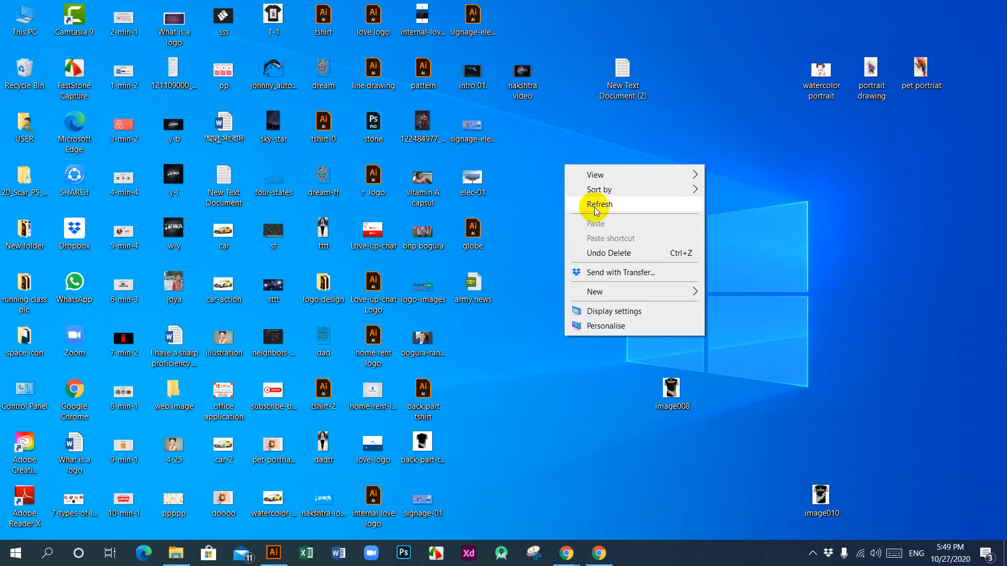
click(596, 209)
right_click(552, 157)
click(589, 201)
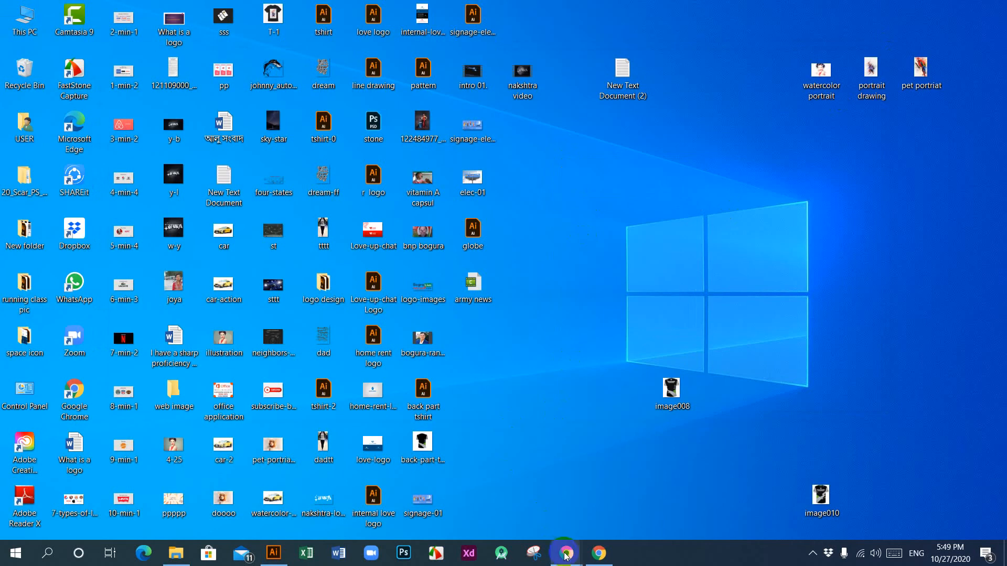
Step: Switch to the Fiverr gig editor in Chrome, try to save the Gallery stage without photos, and return to the desktop
mouse_move(565, 554)
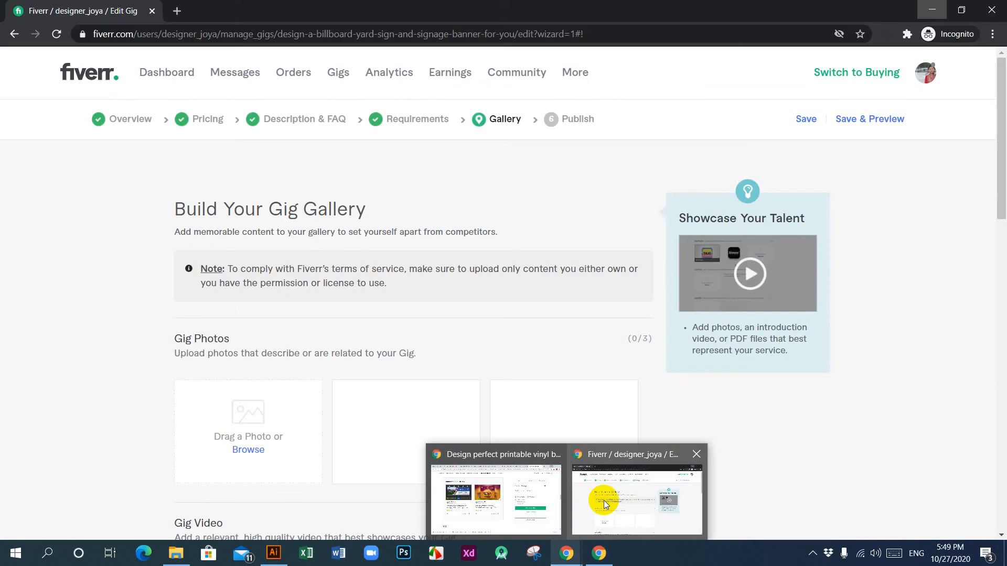
click(604, 504)
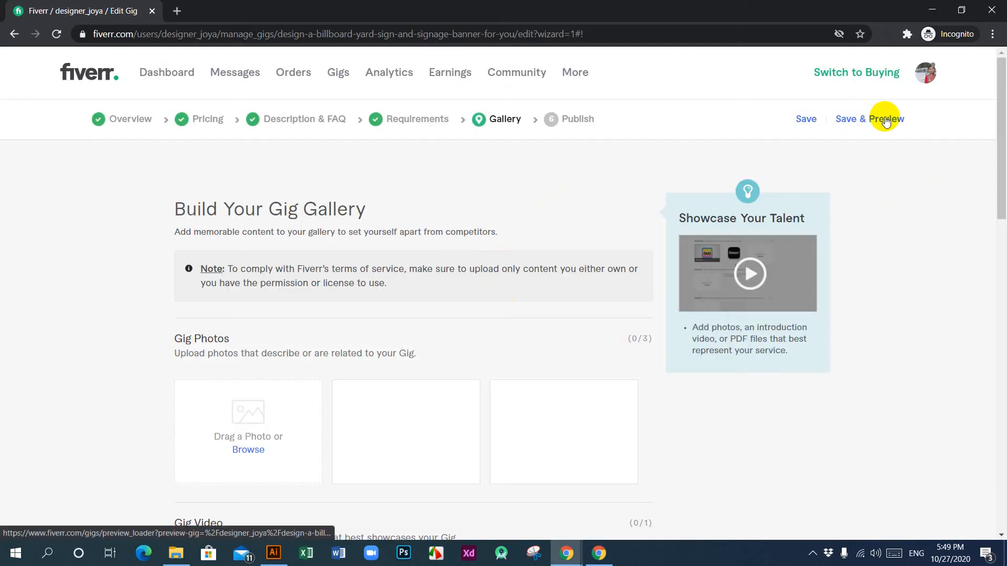
click(806, 119)
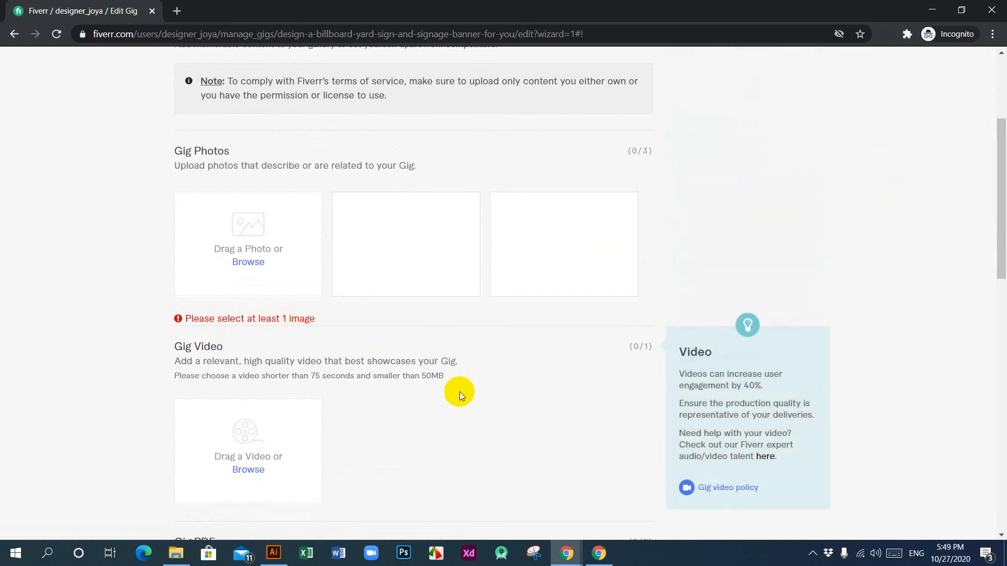
scroll(448, 406, up, 4)
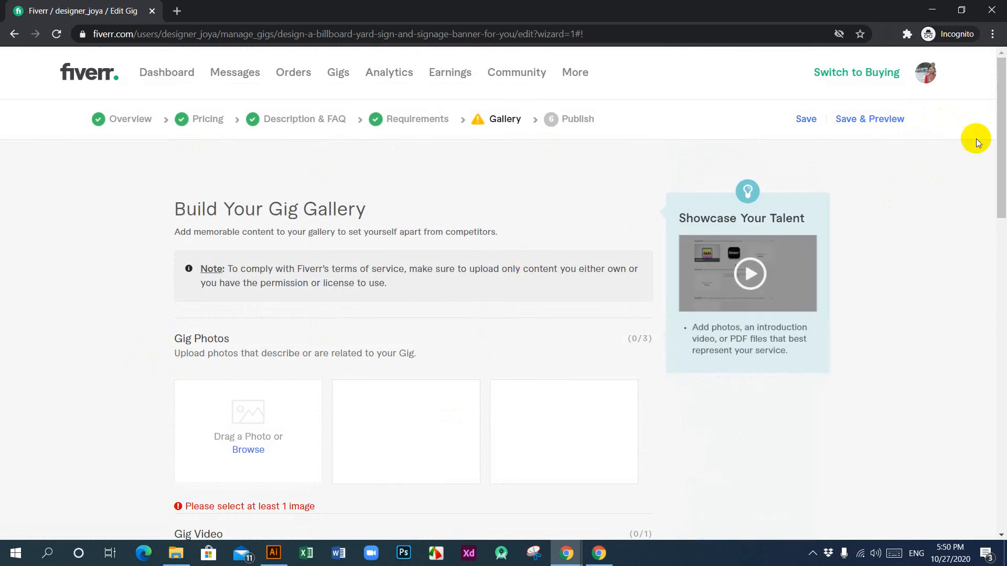
scroll(385, 364, down, 3)
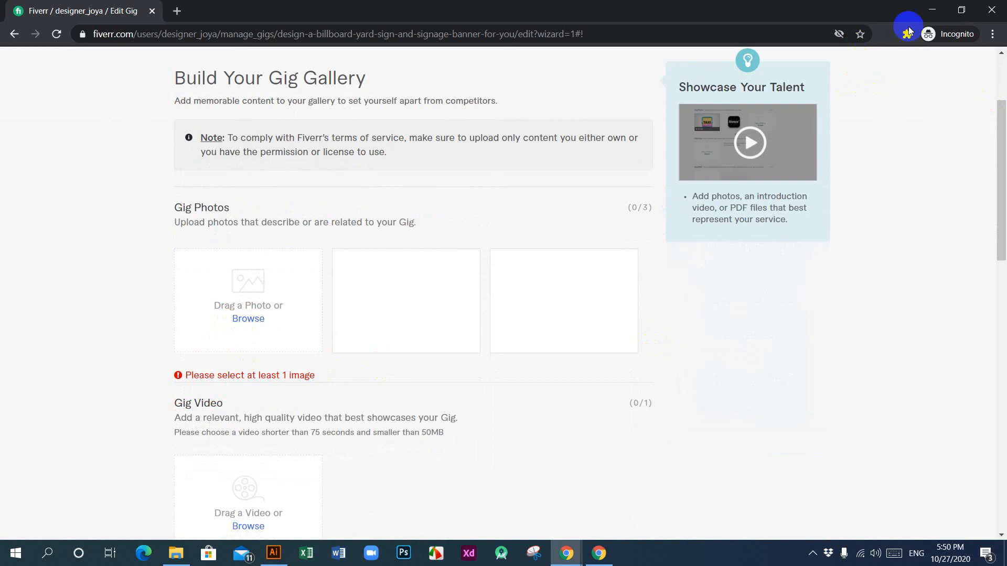
click(933, 8)
right_click(530, 169)
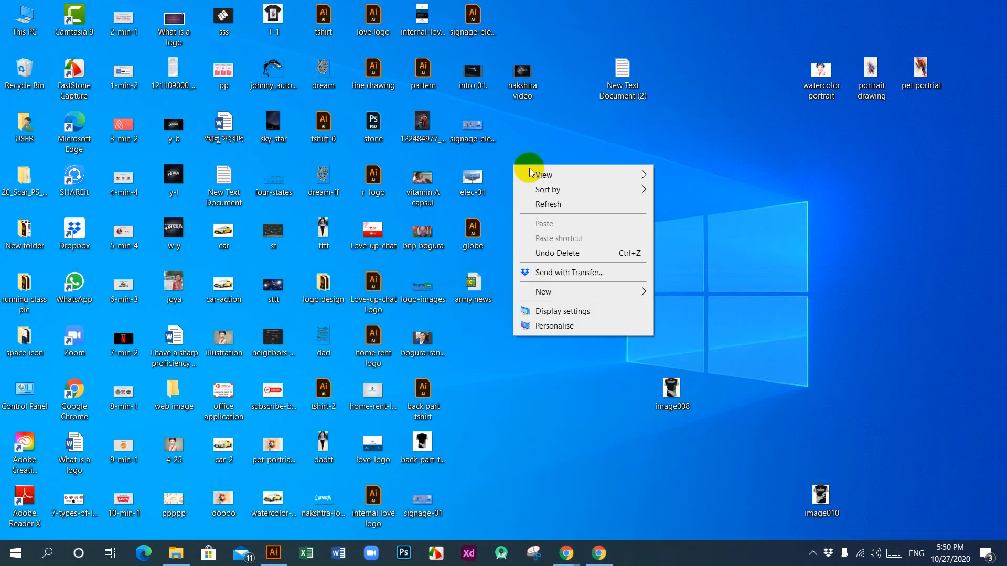
click(573, 204)
right_click(575, 138)
click(596, 173)
right_click(564, 129)
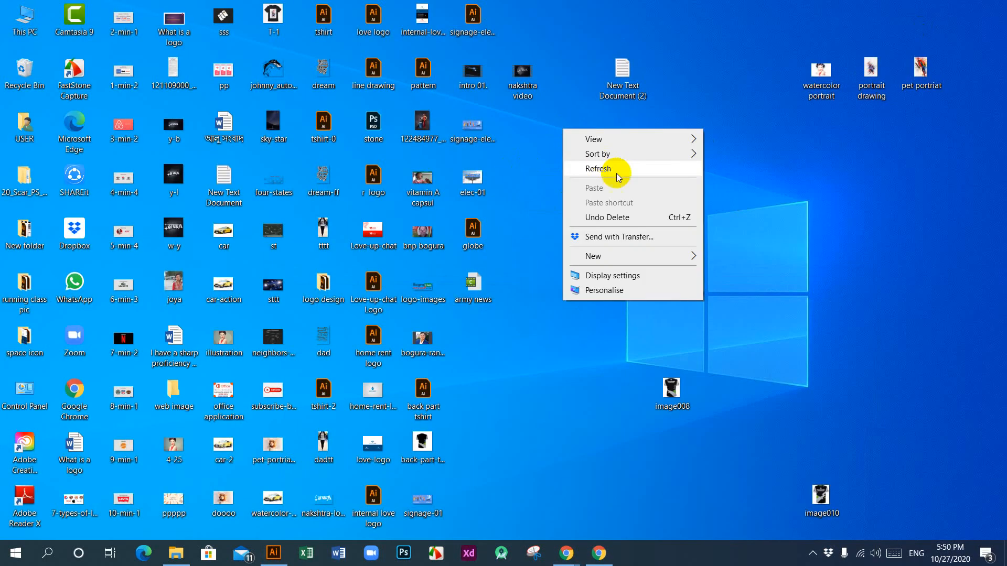
click(610, 169)
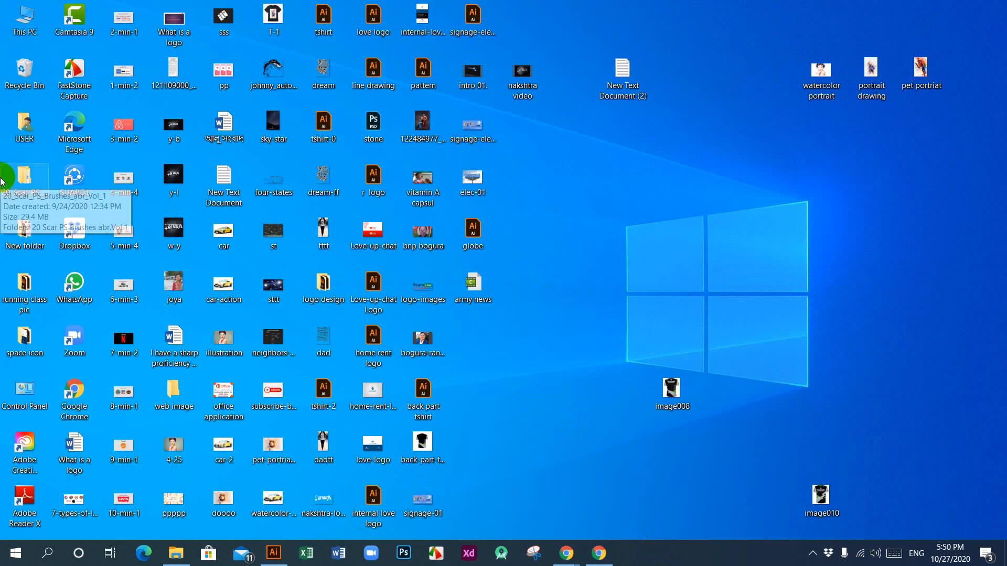
Step: Look through the running class pic folder on the desktop and its CorporateFlyerTemplateDesign subfolder, then close the window
double_click(32, 279)
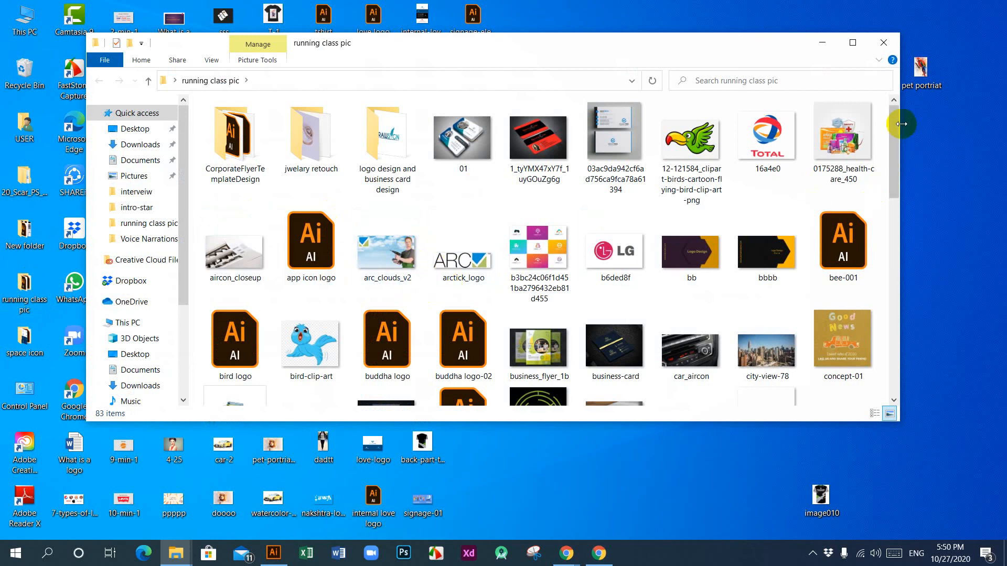
drag(895, 131, 891, 110)
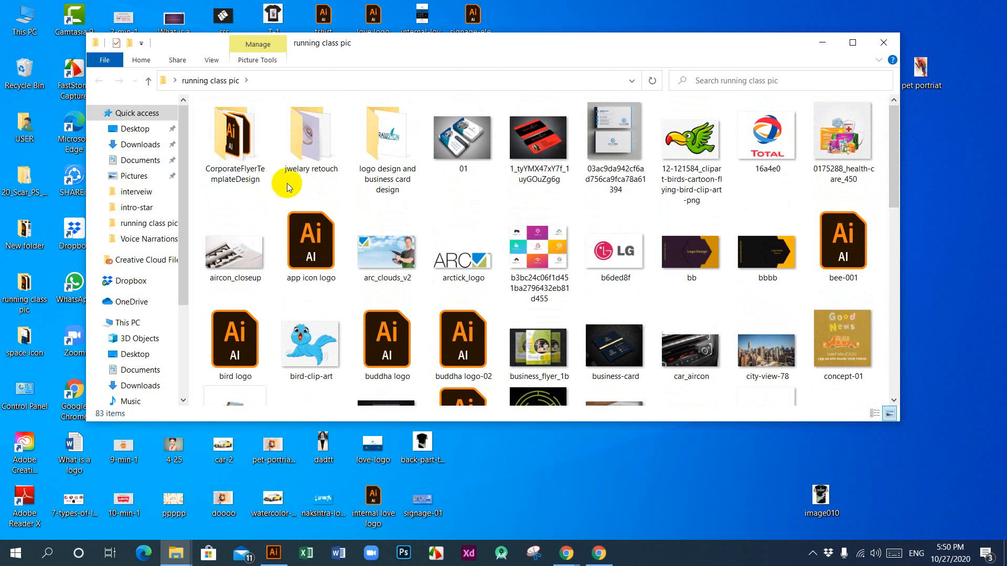
double_click(242, 144)
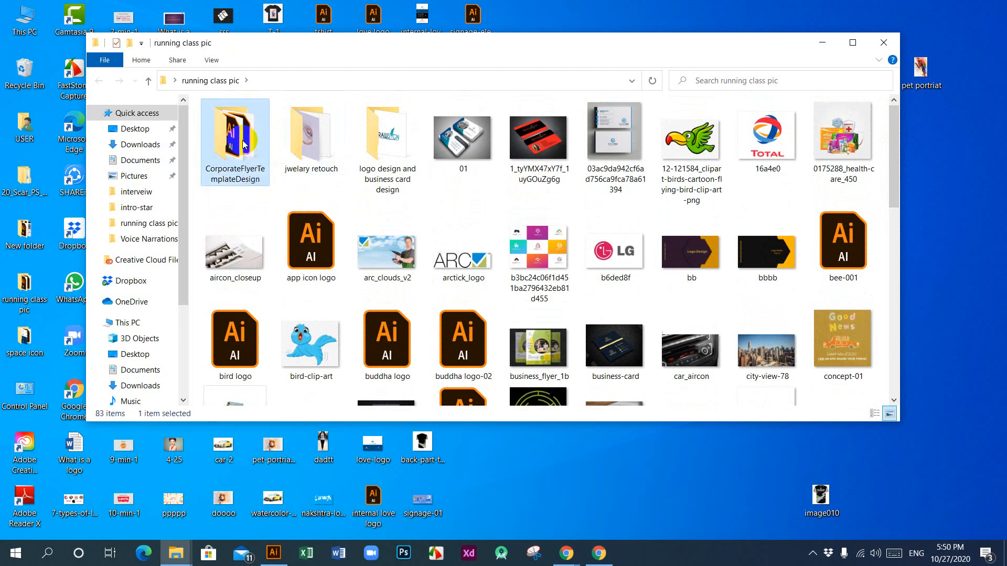
click(97, 81)
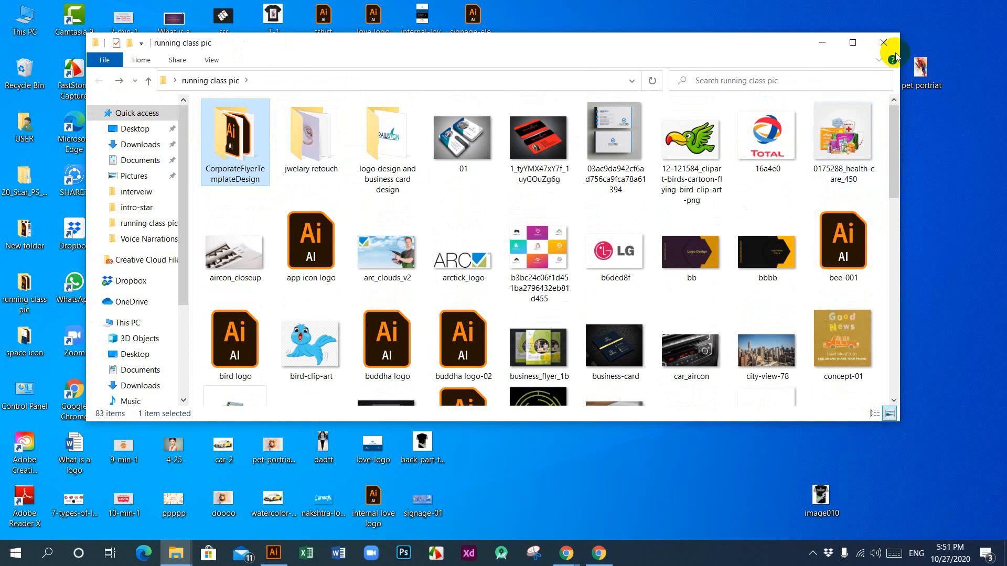
click(876, 50)
Step: Look through the images and design files in the desktop's New folder, from the beginning to the end
double_click(21, 236)
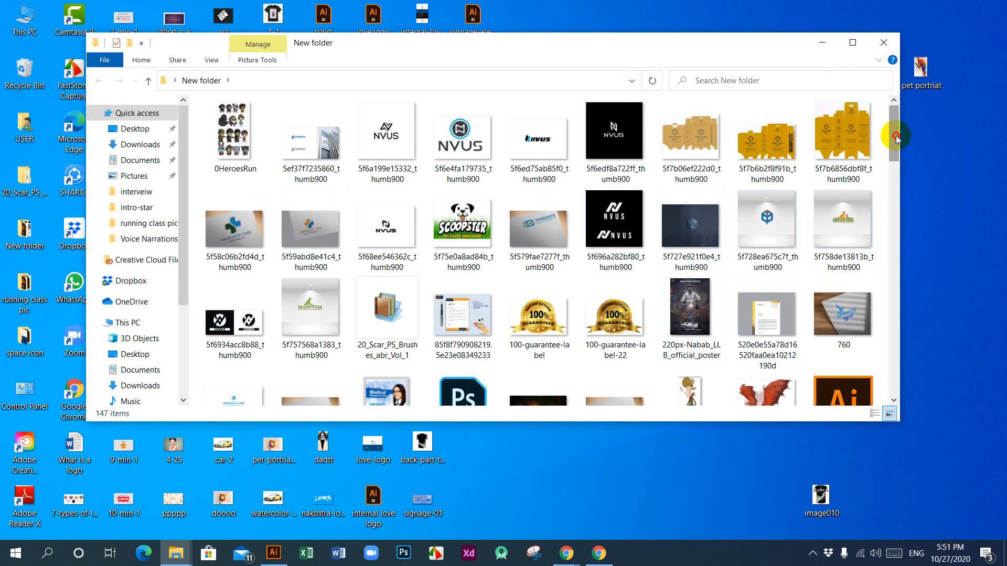
drag(894, 130, 895, 160)
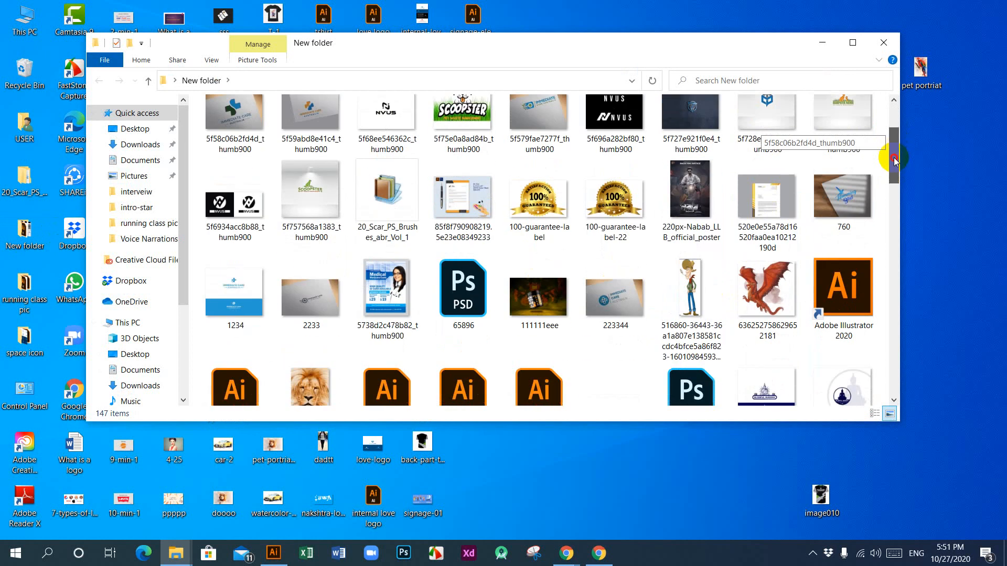
drag(894, 161, 899, 211)
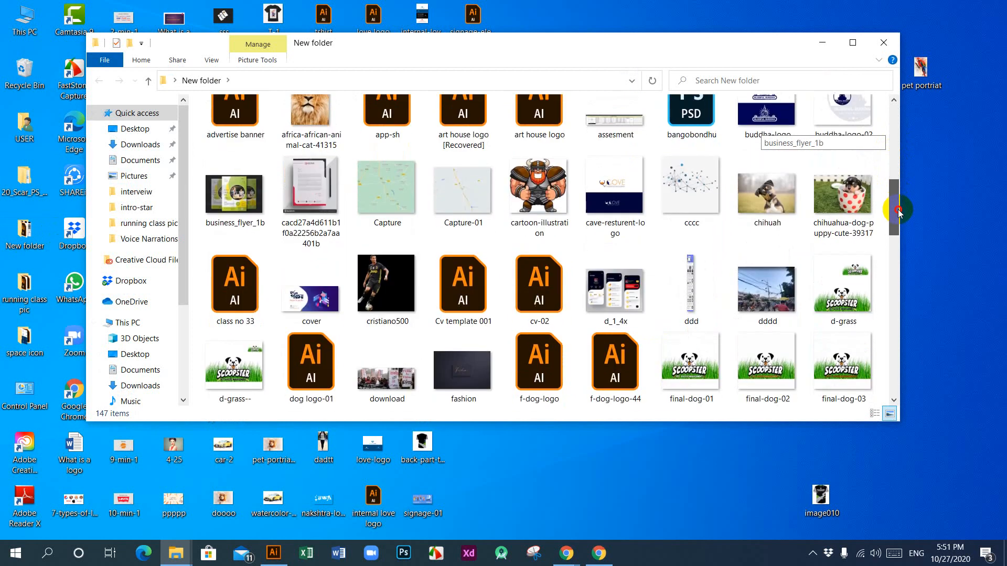
drag(898, 211, 906, 367)
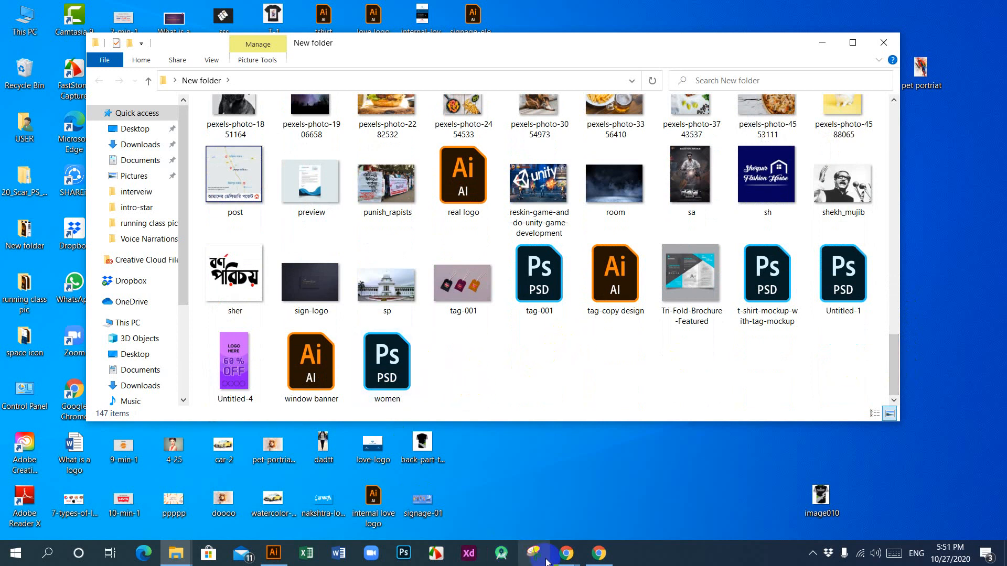
Step: Switch to the Google Meet call in Chrome and review the full list of people in the meeting
mouse_move(567, 556)
click(480, 511)
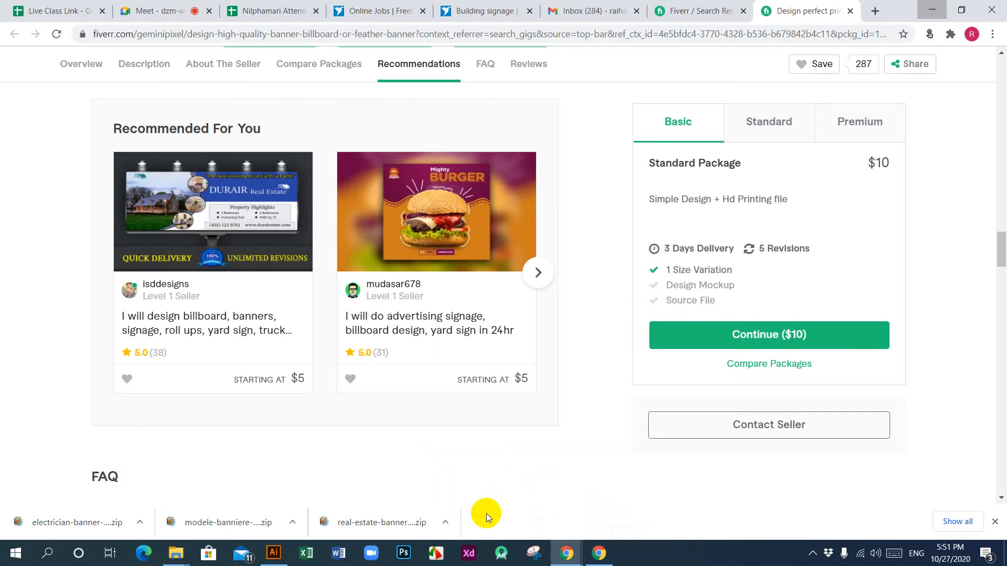
click(185, 11)
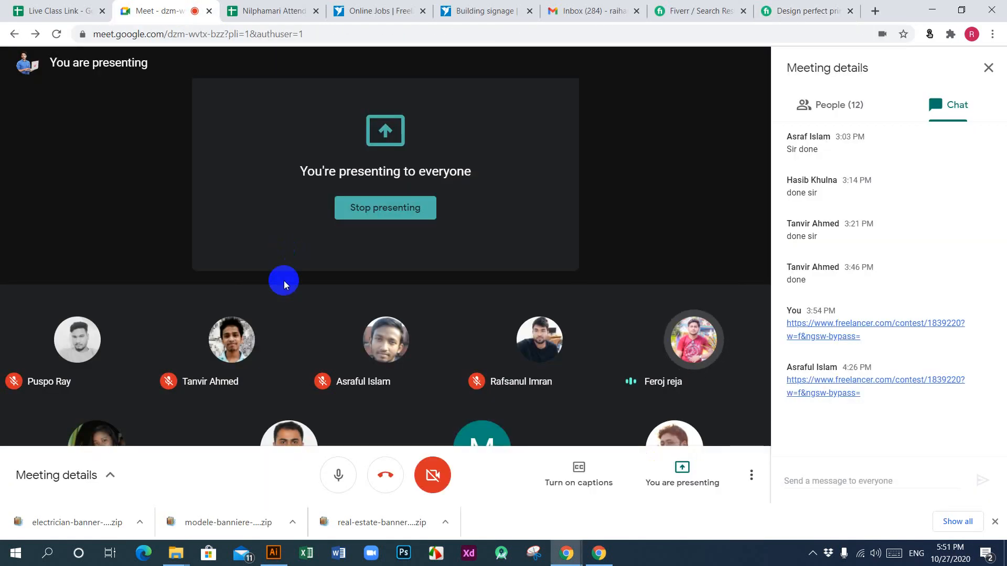
click(827, 105)
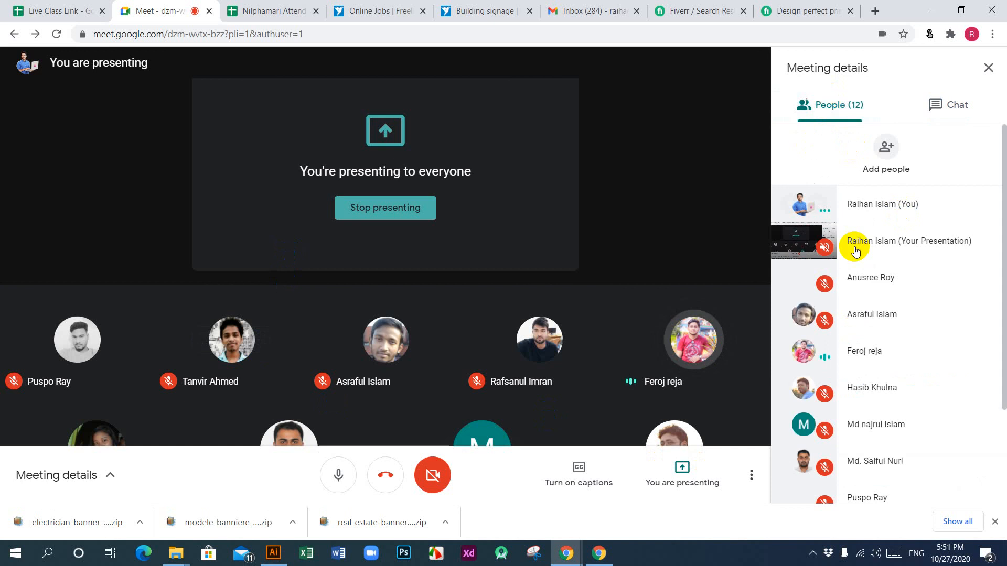
scroll(962, 378, down, 2)
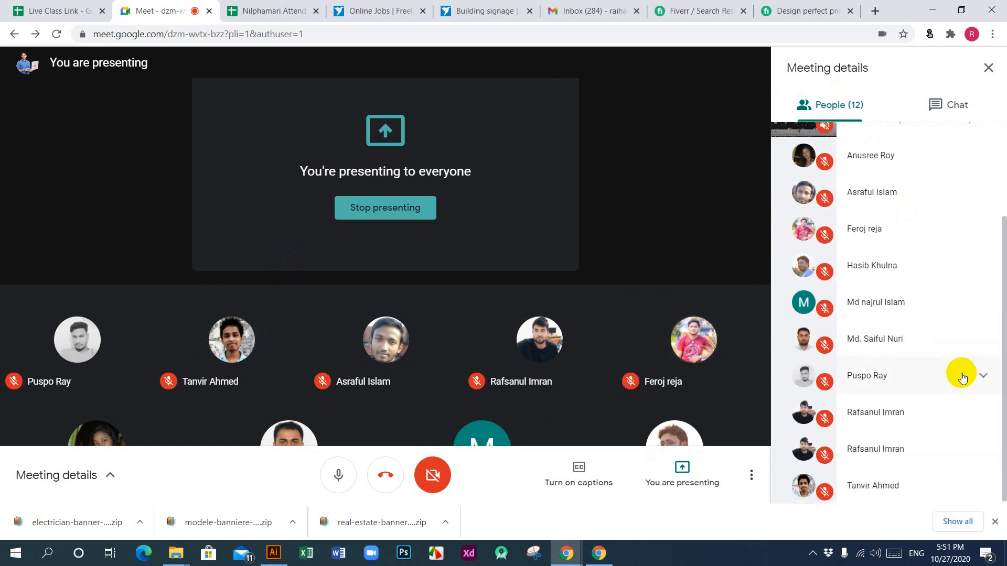
scroll(962, 376, up, 2)
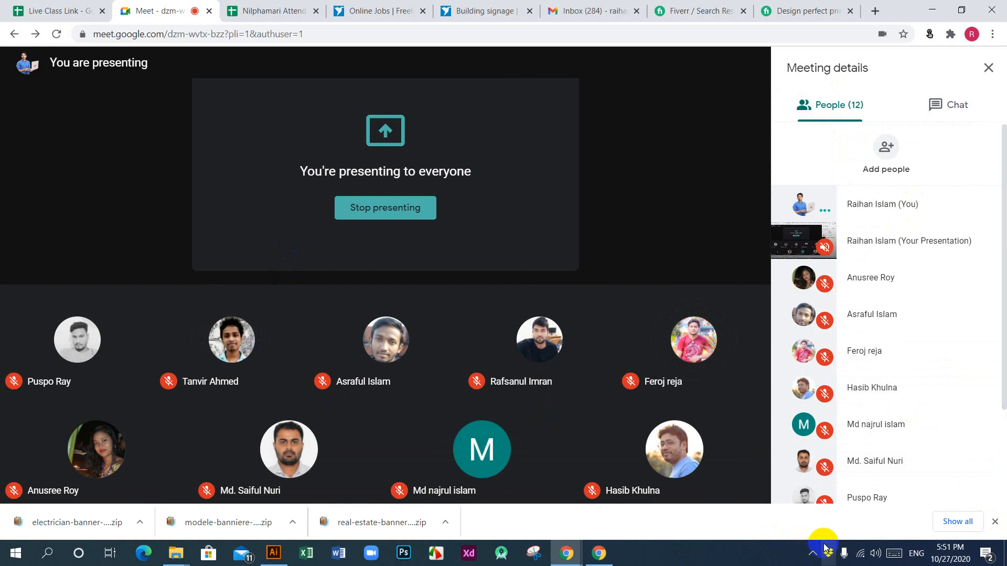
Step: Switch to the Nilphamari attendance spreadsheet in Chrome and dismiss the Google Meet presenting notification
click(813, 558)
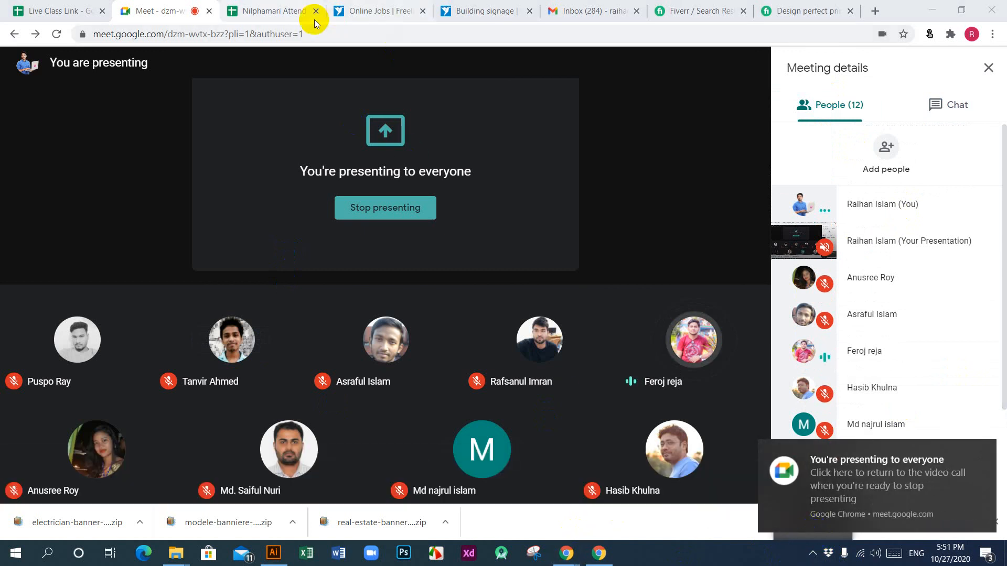
click(251, 15)
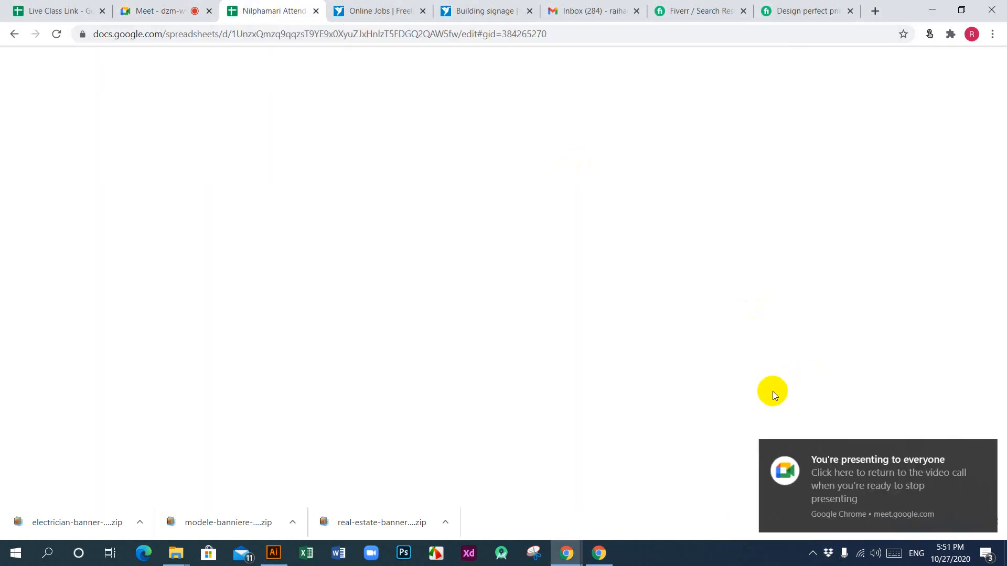
click(982, 453)
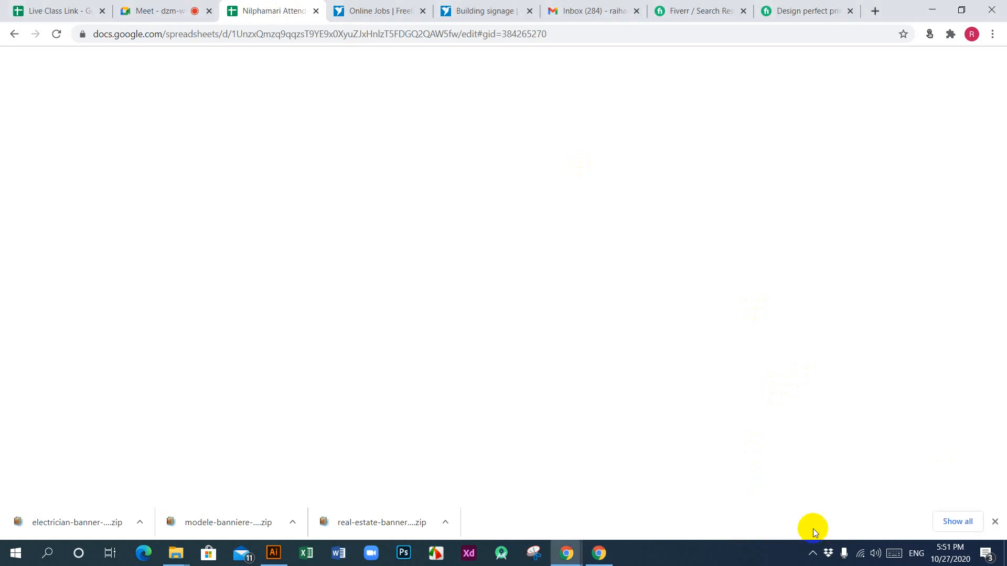